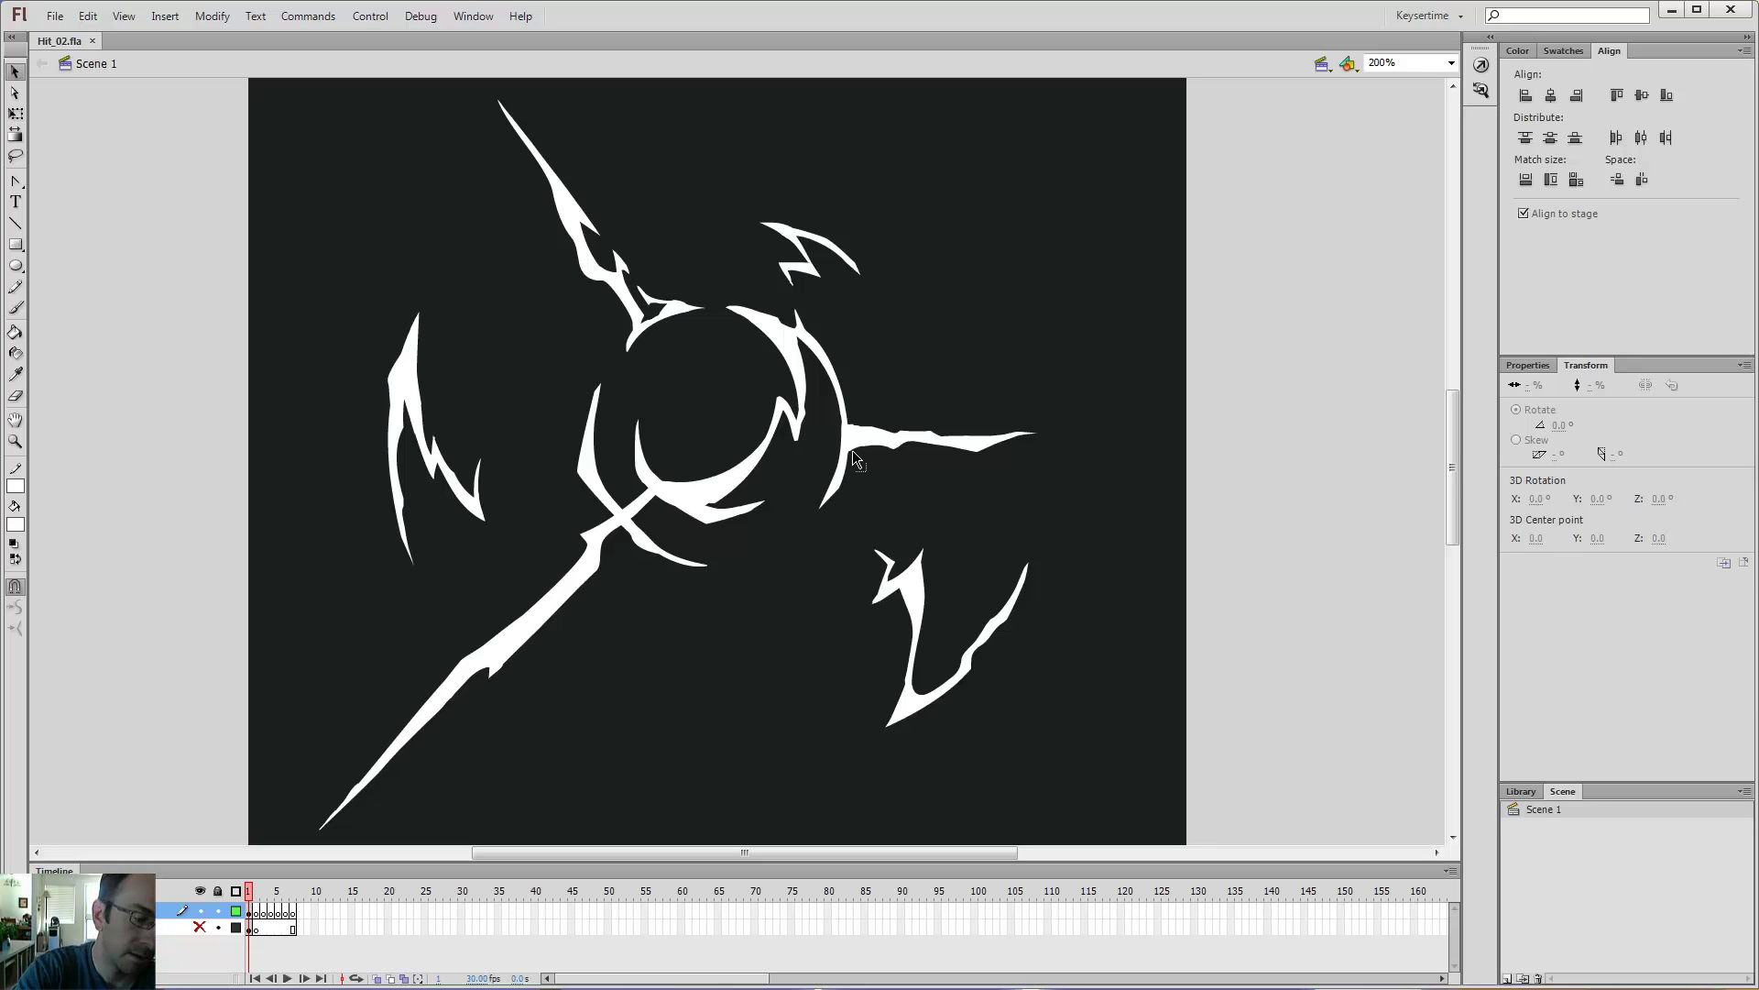
# - Make the hidden layer with the radial guide grid visible behind the white hit-effect artwork
pyautogui.click(200, 928)
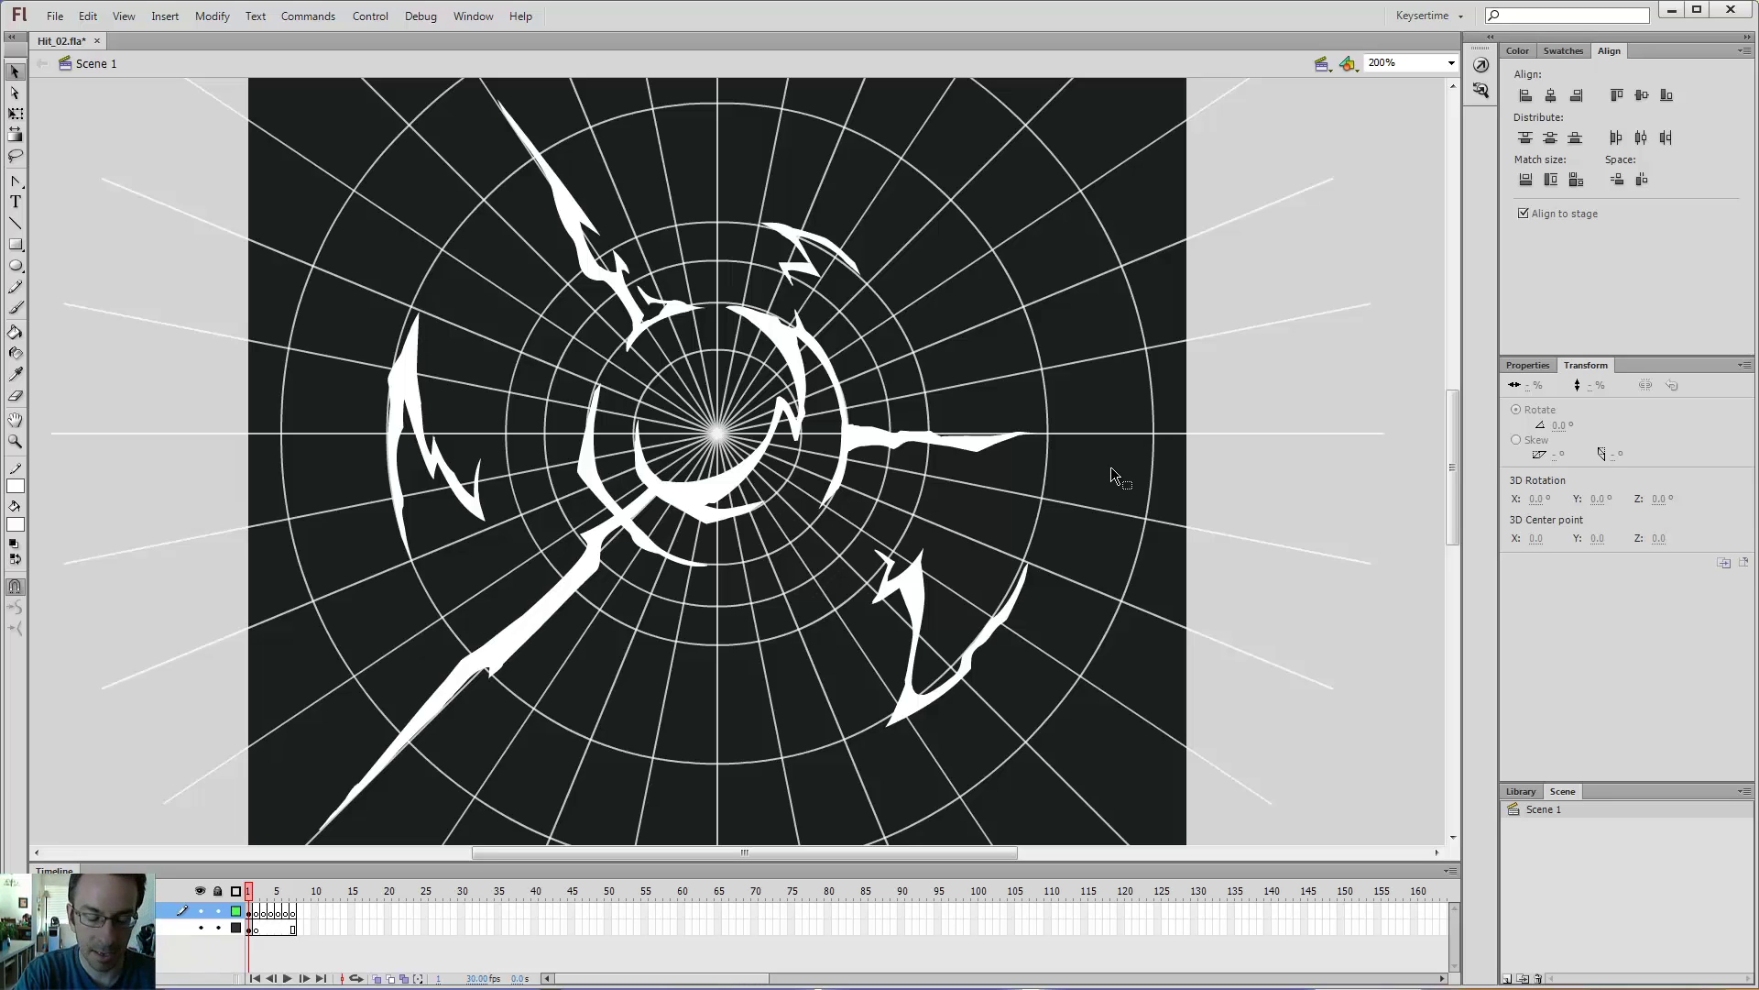
pyautogui.press('F4')
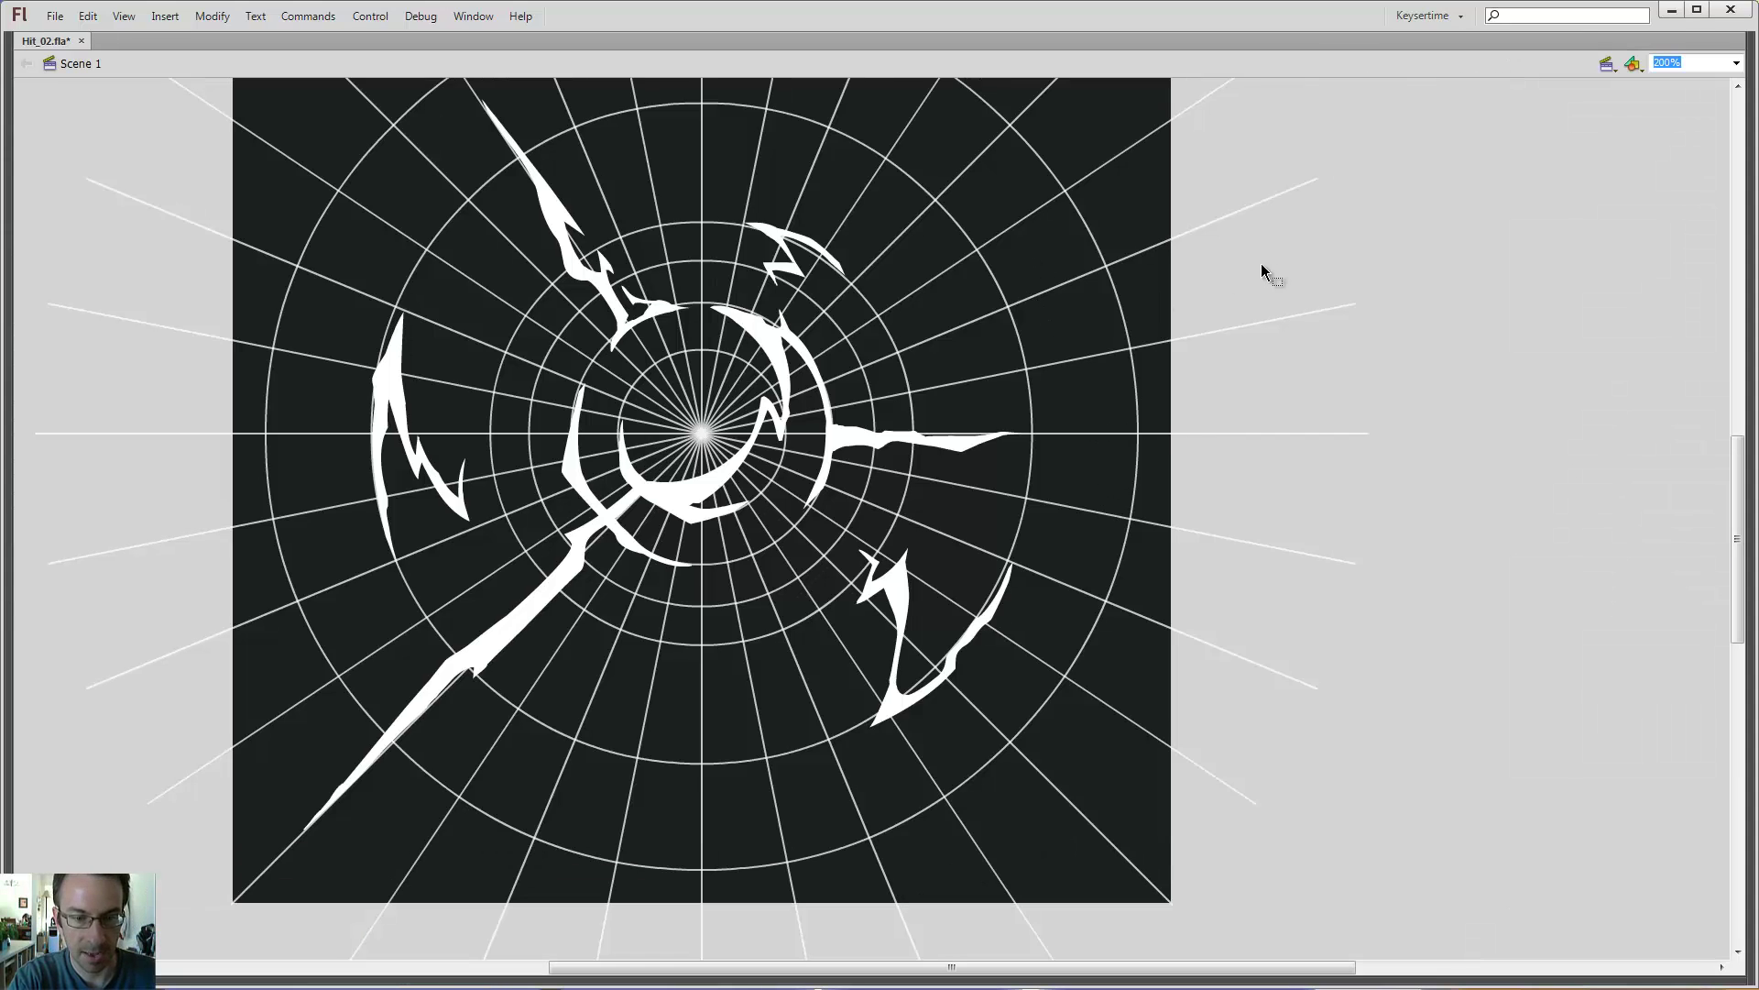
pyautogui.moveTo(1273, 271); pyautogui.dragTo(1322, 310)
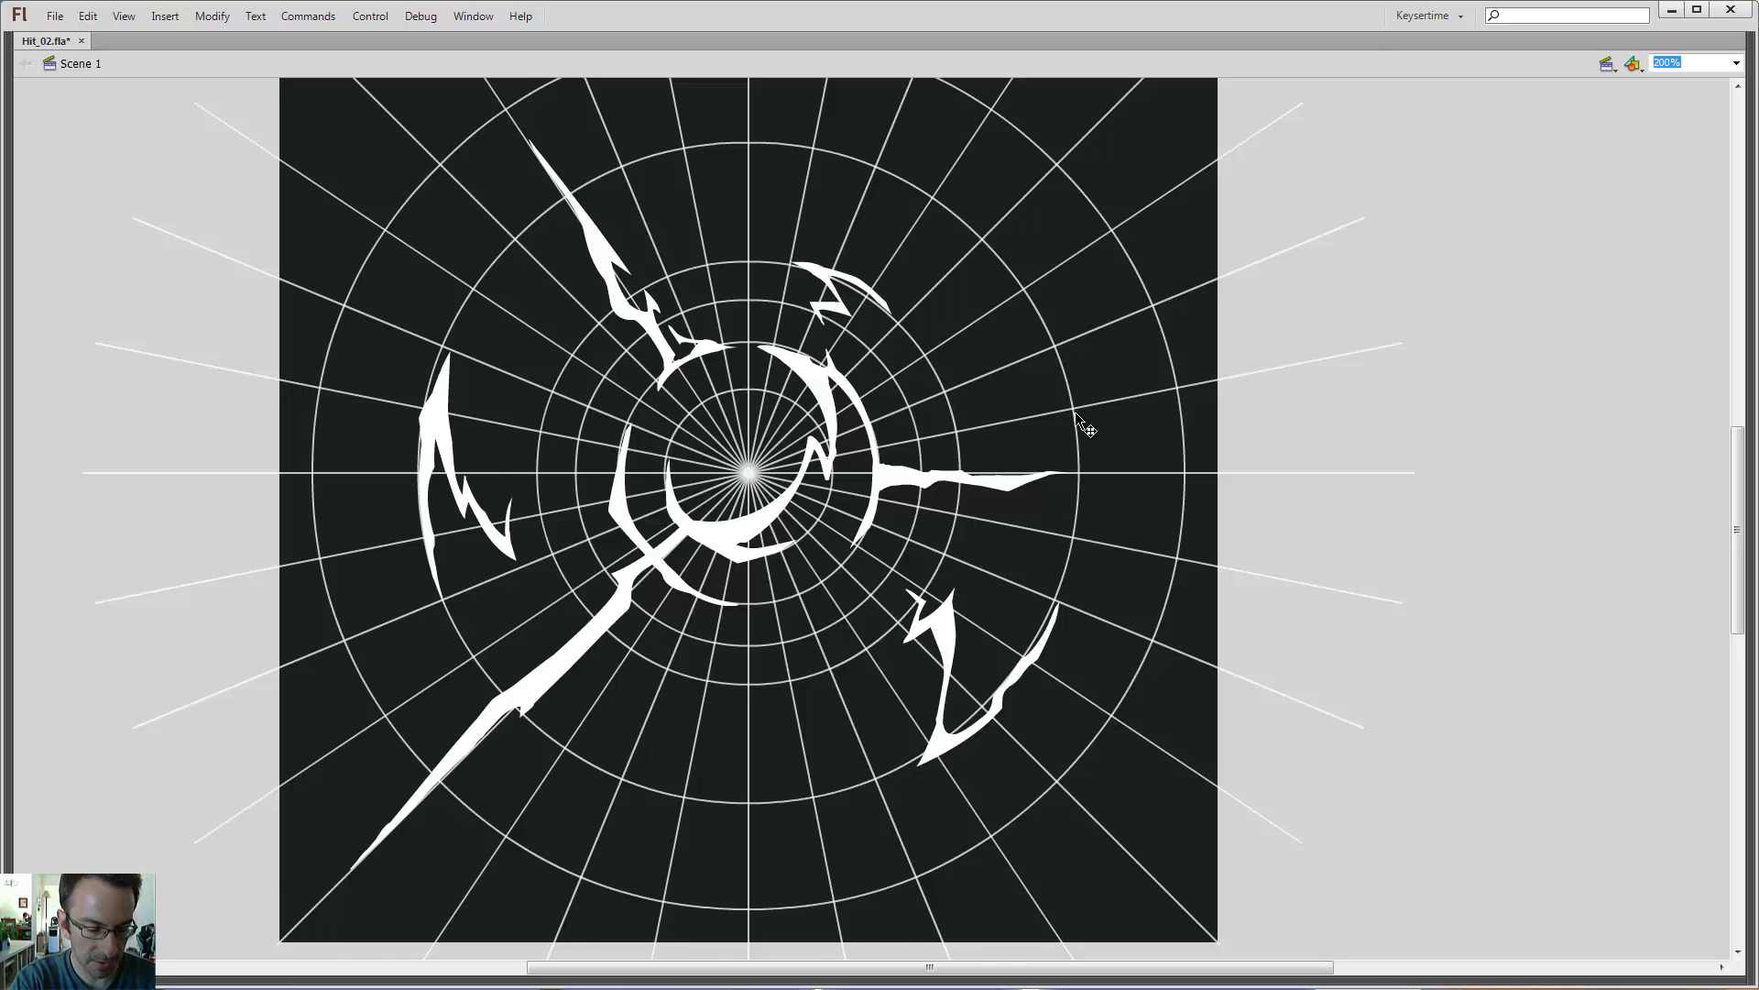
pyautogui.press('F4')
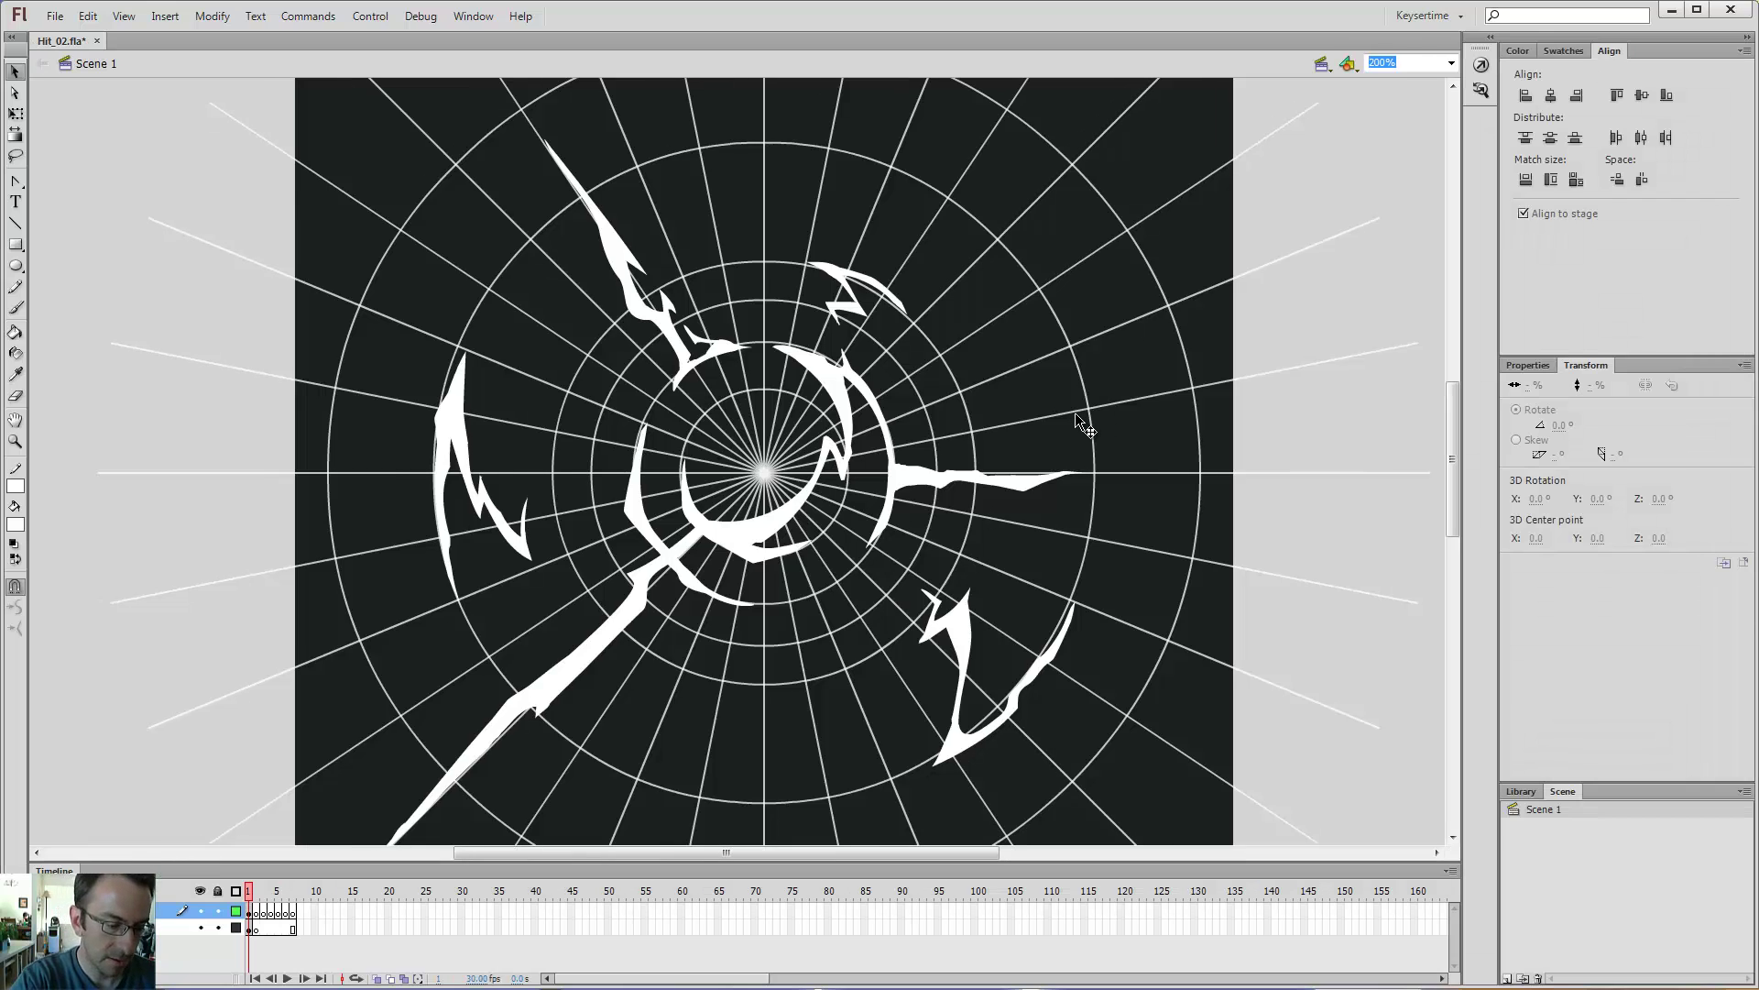
# - Go to the blank frame 2 and activate the Line tool
pyautogui.click(256, 890)
pyautogui.hotkey('ctrl', '1')
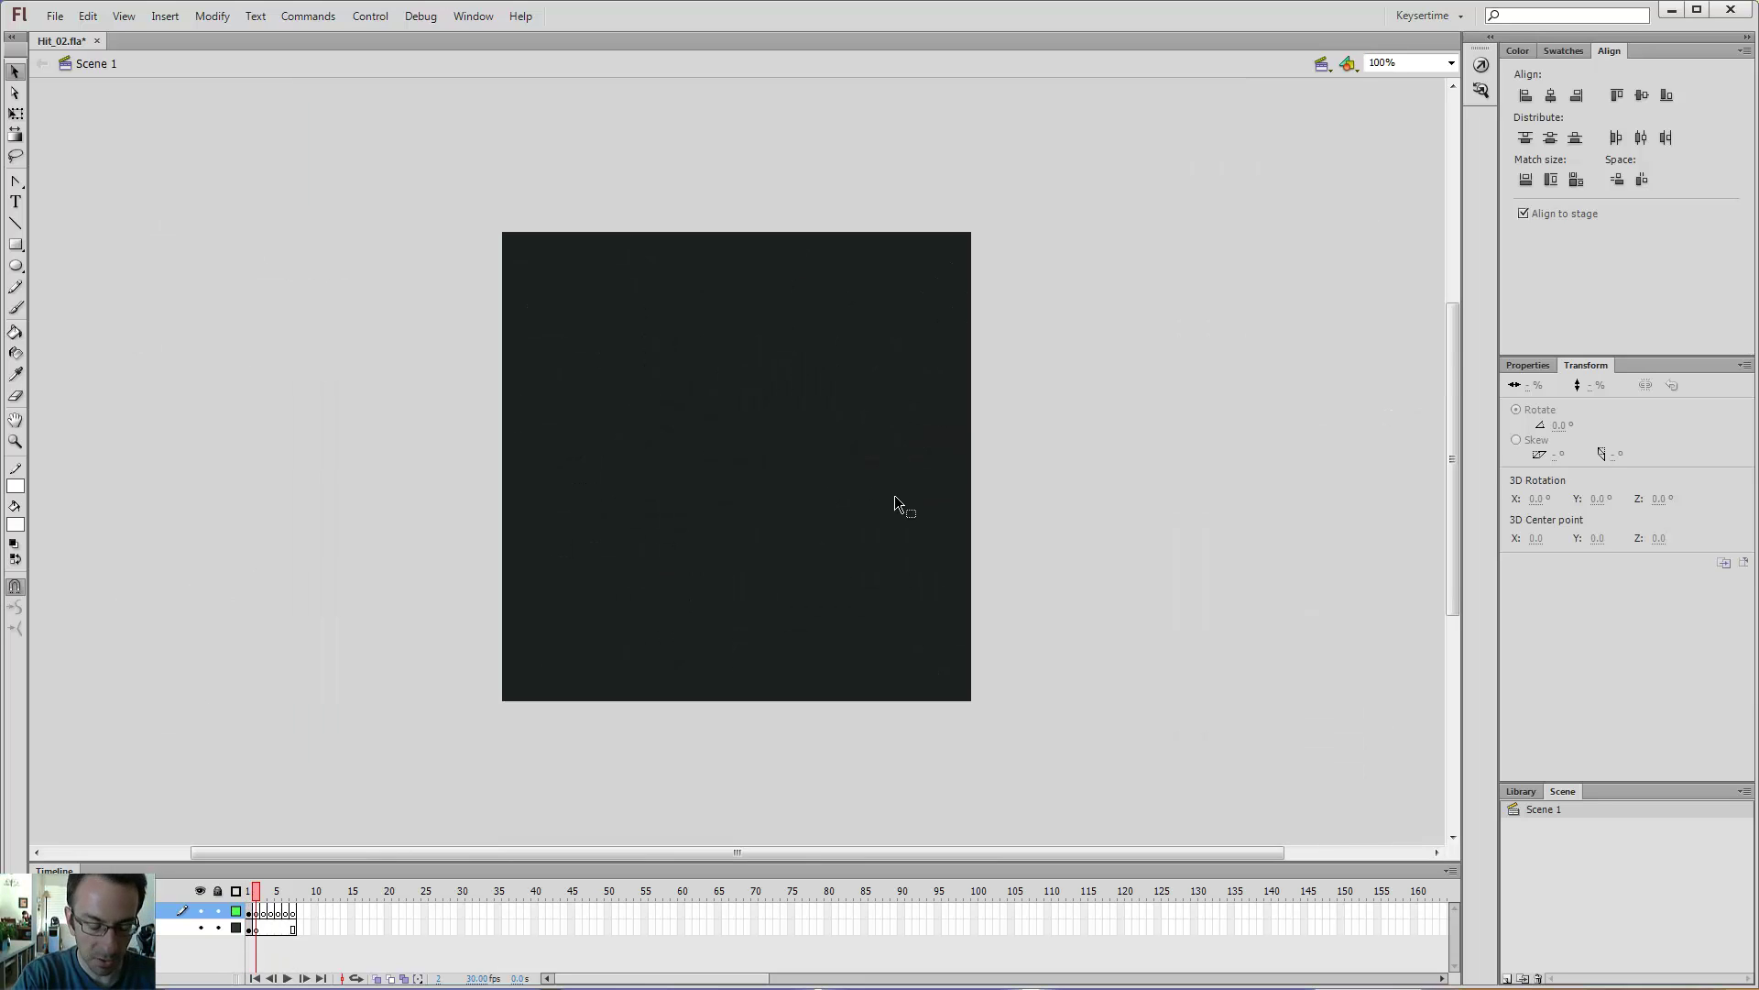
pyautogui.press('n')
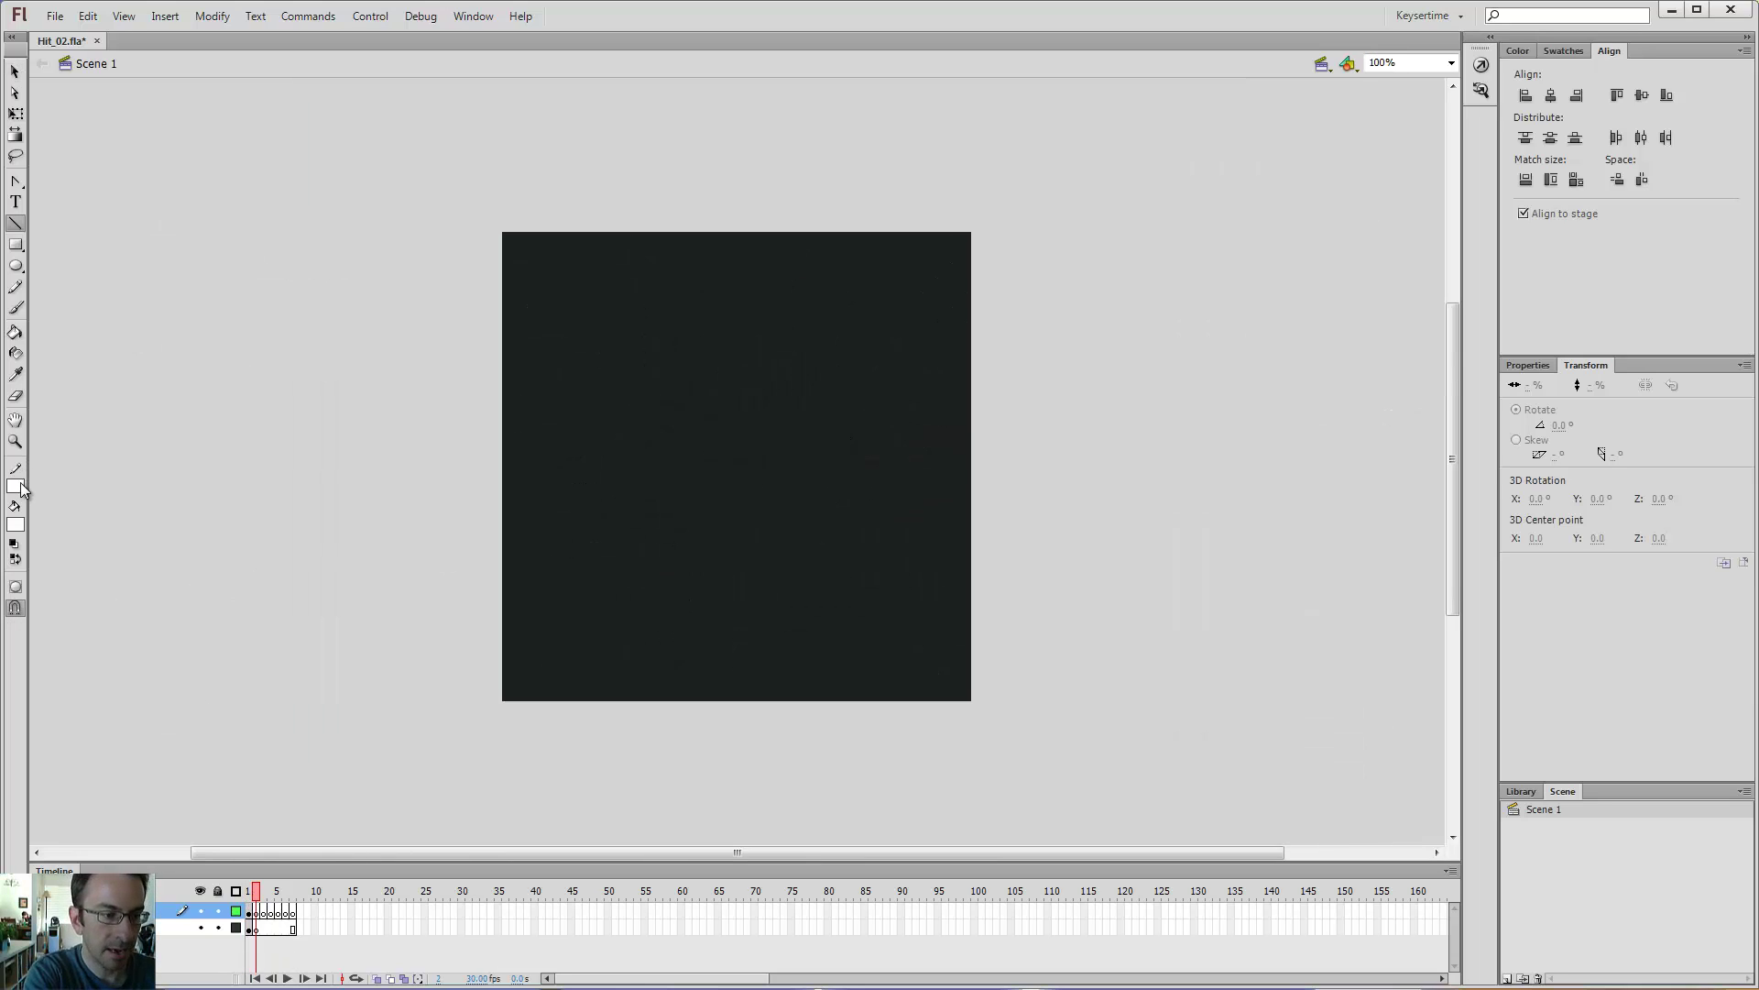
# - Check the stage dimensions in the document settings without changing anything
pyautogui.click(1527, 365)
pyautogui.press('v')
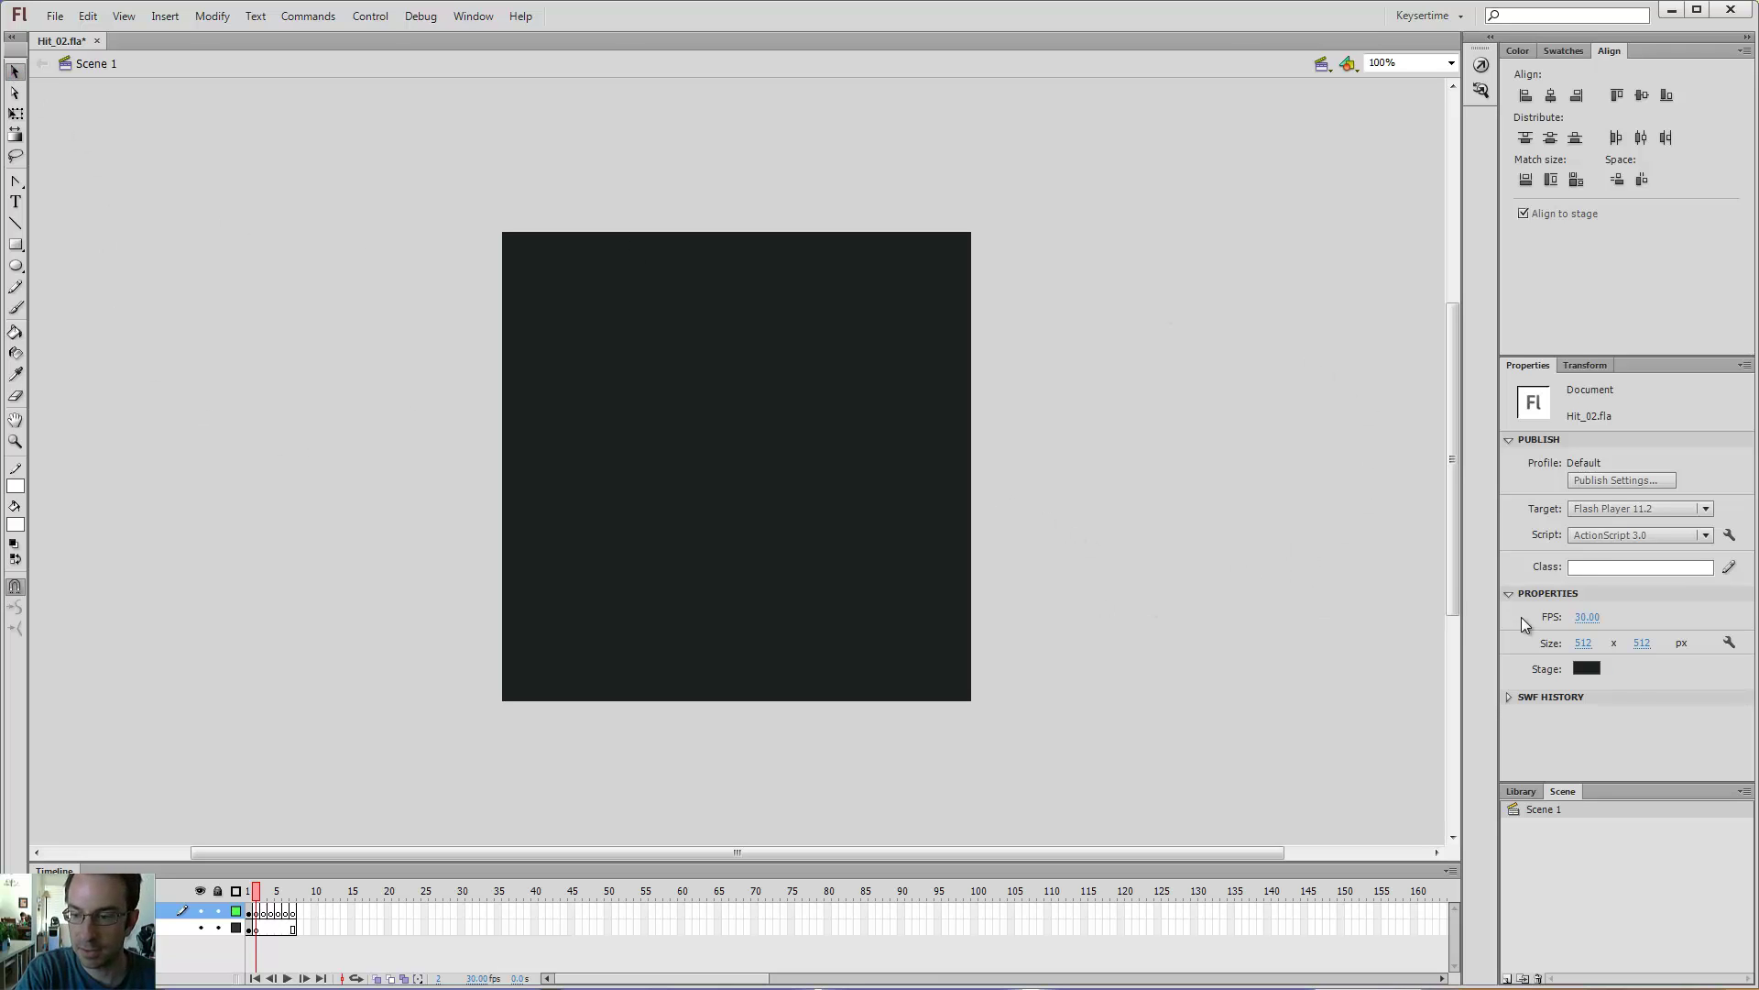
pyautogui.click(1729, 644)
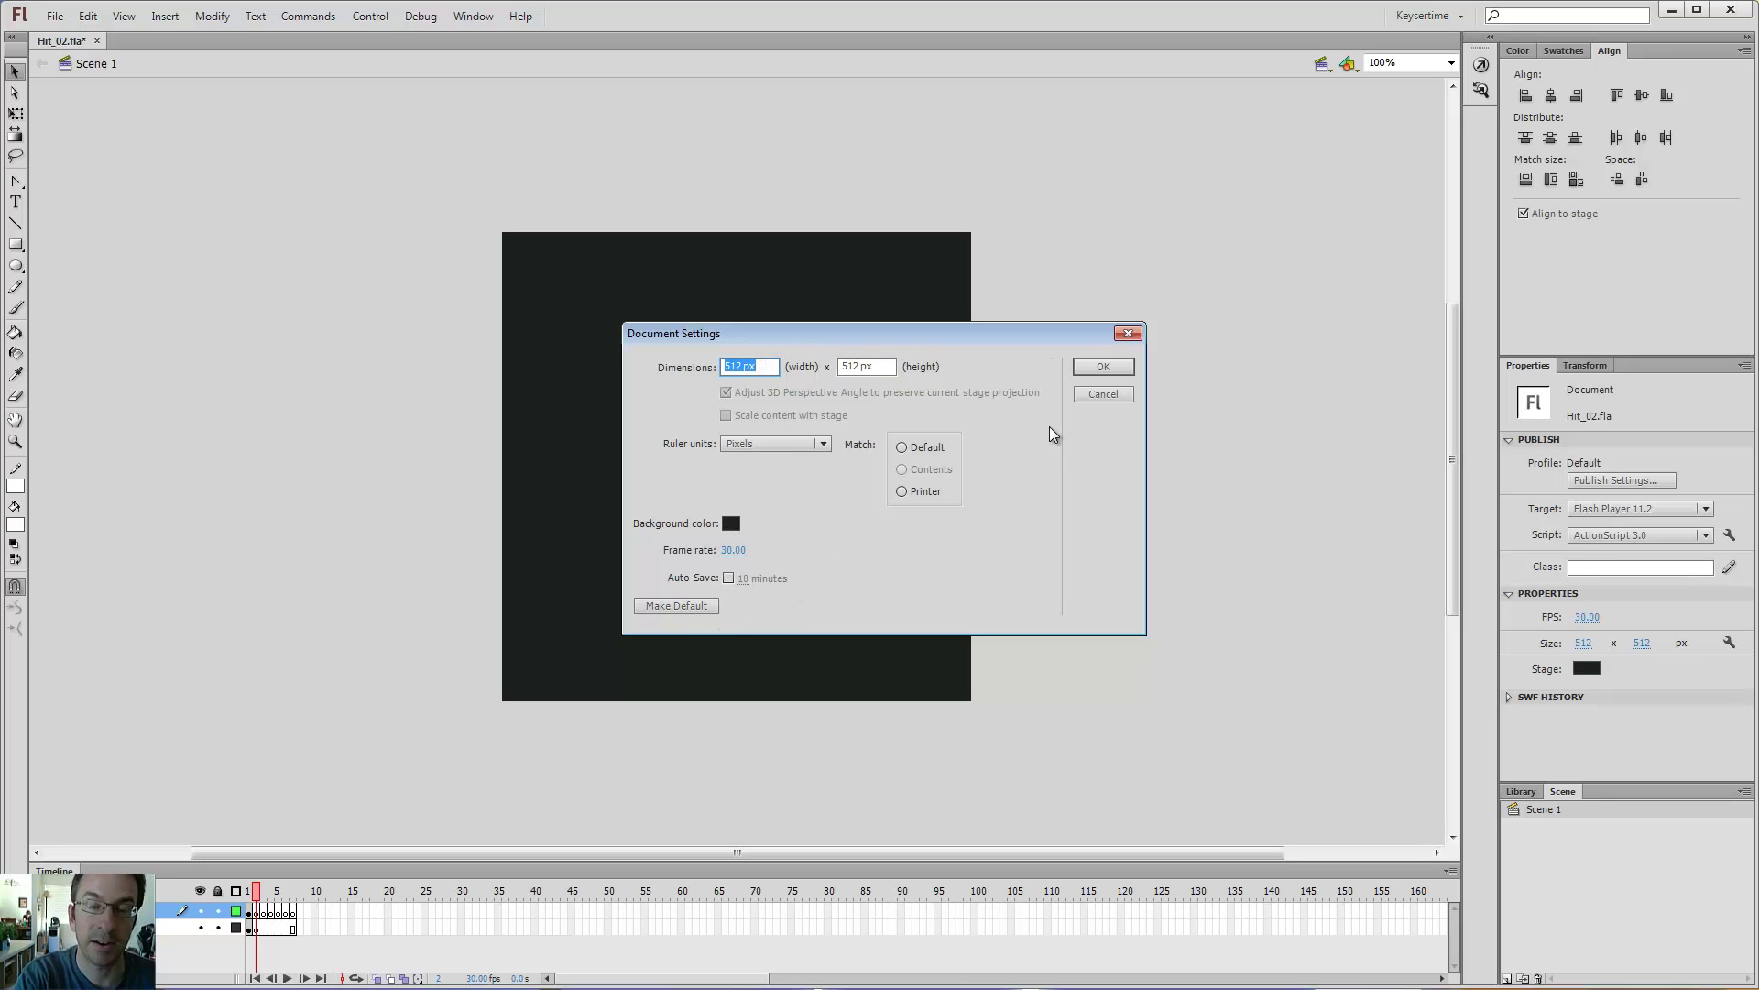
pyautogui.click(1104, 393)
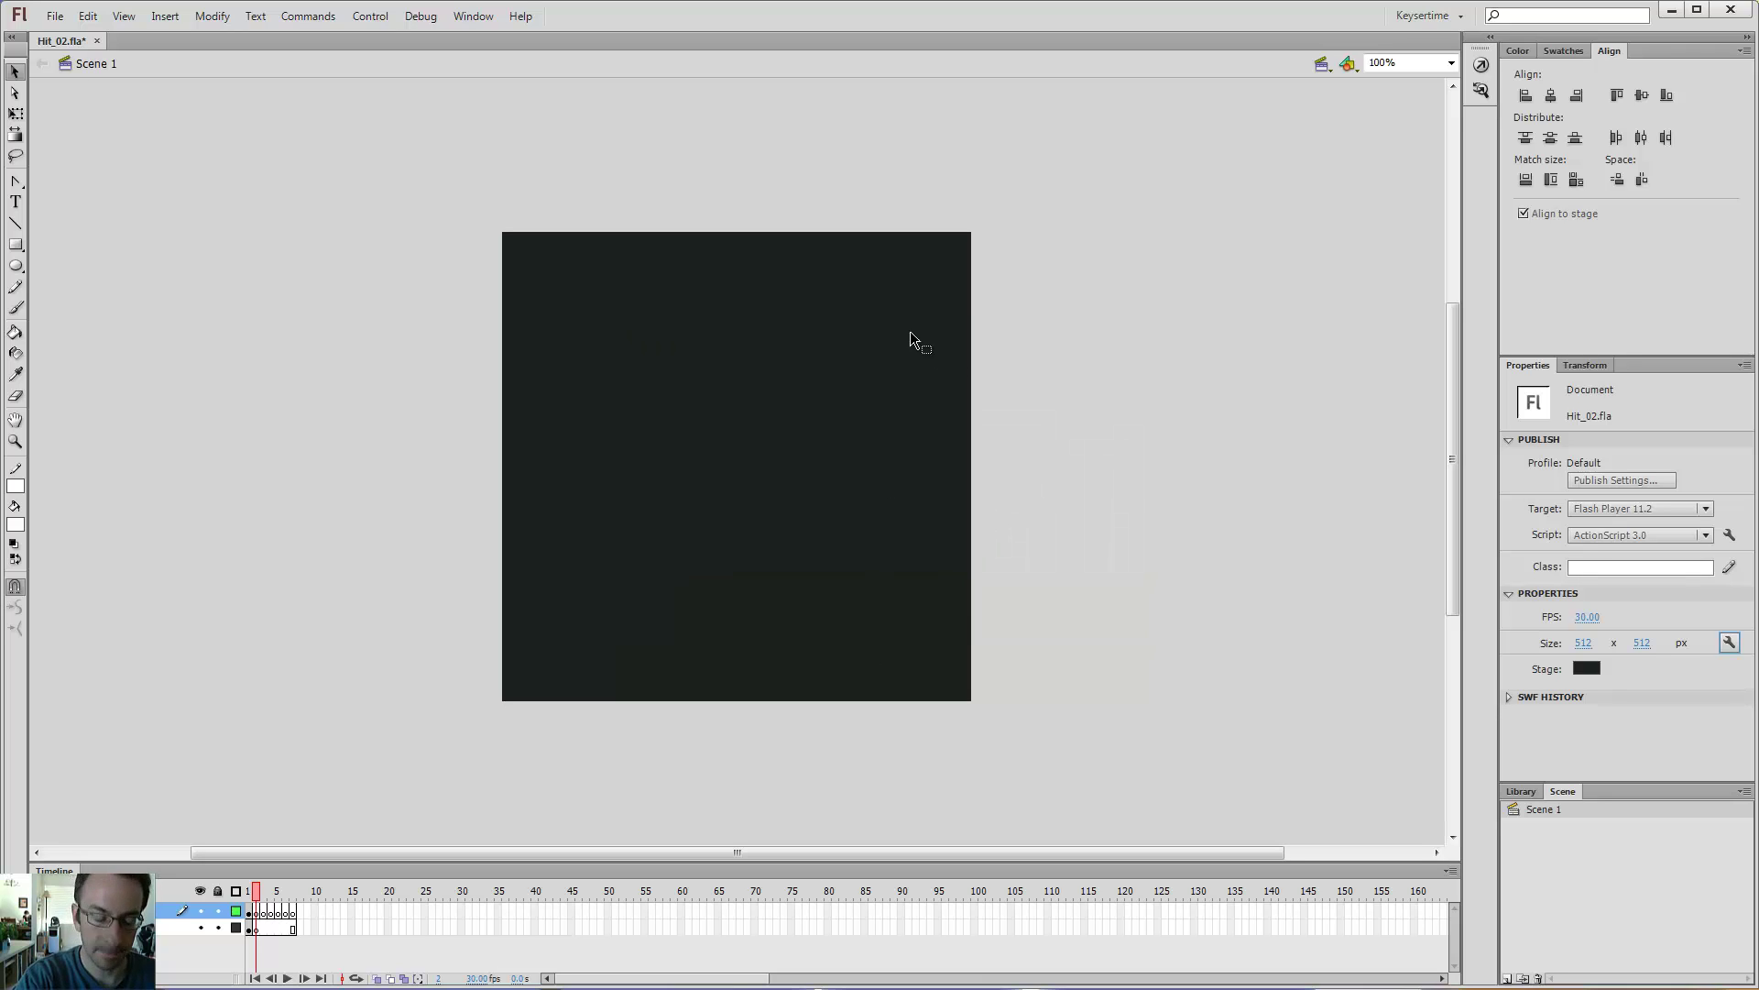
# - Draw one straight diagonal line from the stage's upper-right corner to its lower-left corner
pyautogui.press('n')
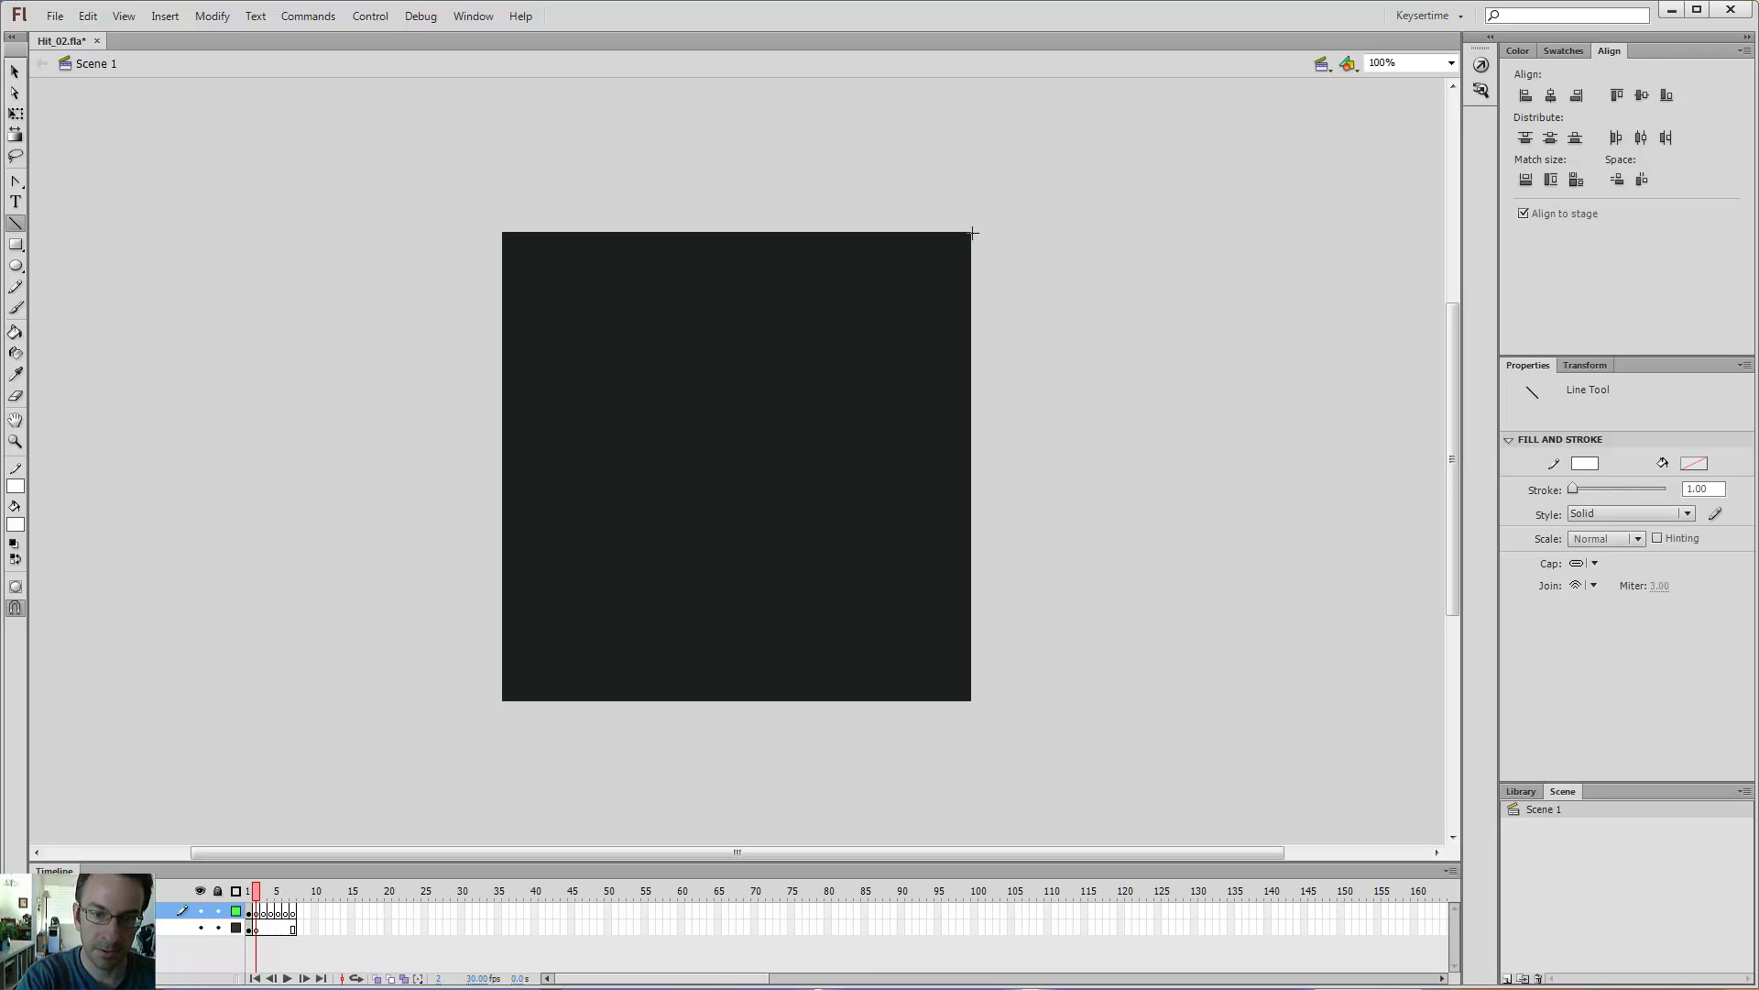
pyautogui.moveTo(973, 233); pyautogui.dragTo(503, 699)
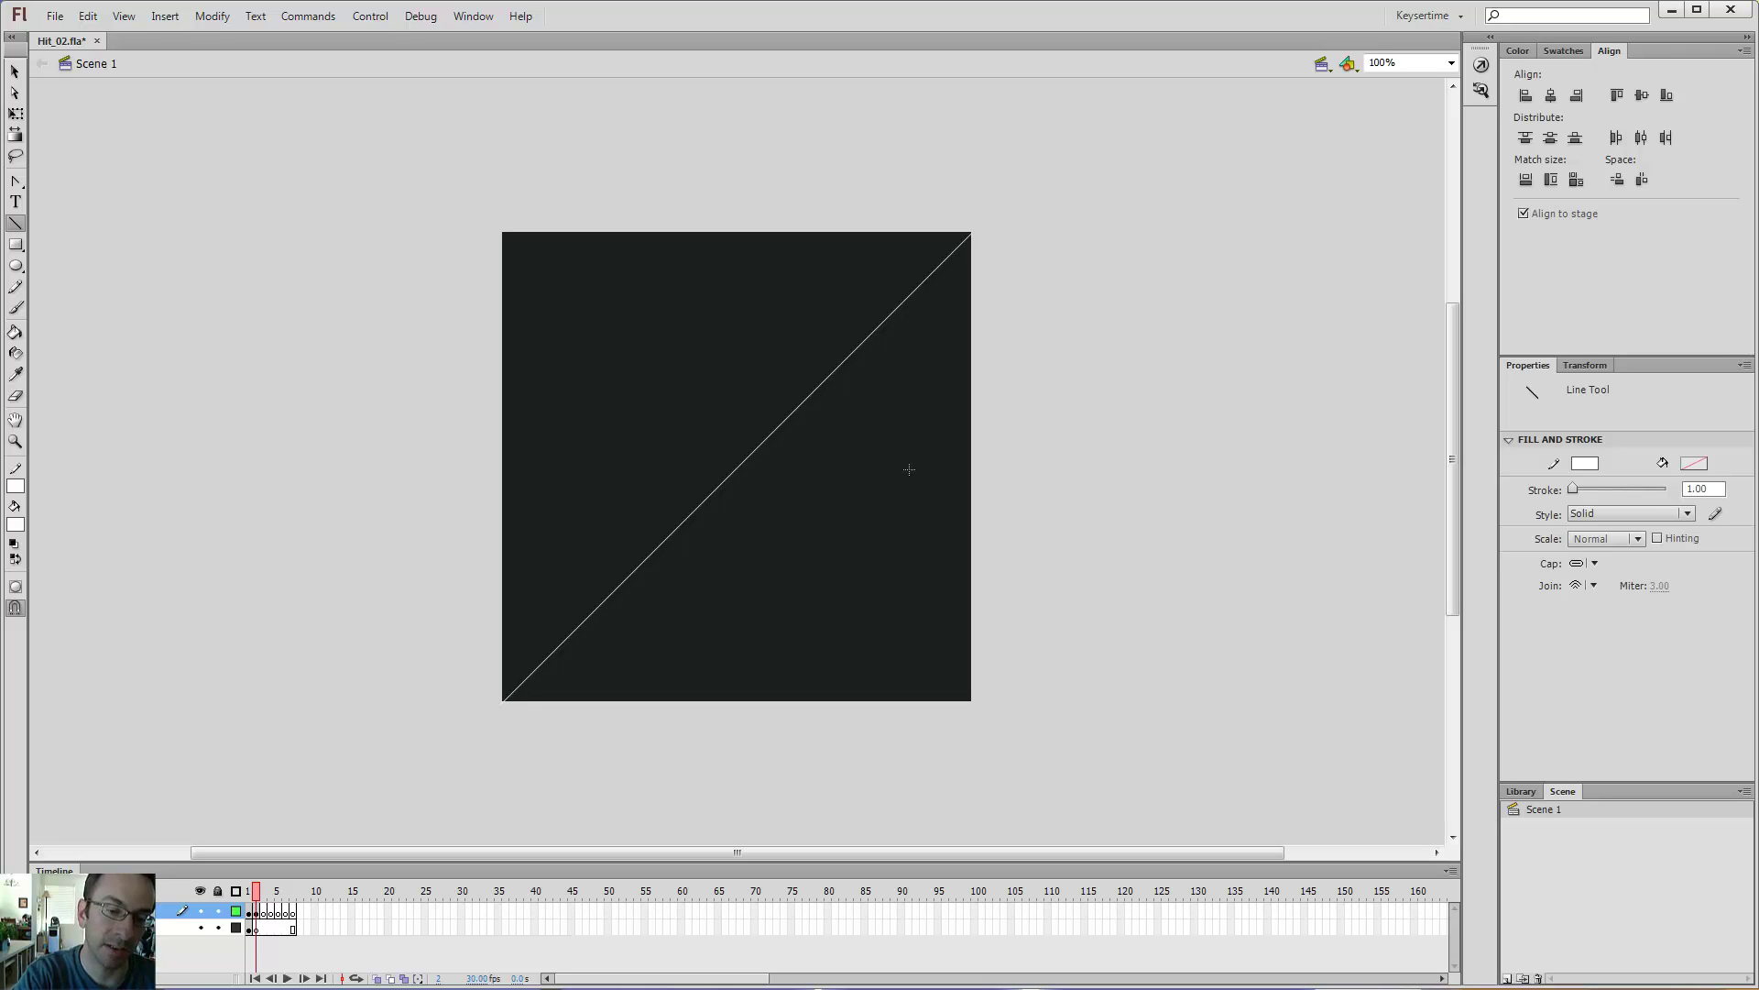
pyautogui.moveTo(860, 467)
pyautogui.mouseDown()
pyautogui.moveTo(555, 474)
pyautogui.moveTo(779, 284)
pyautogui.moveTo(938, 223)
pyautogui.moveTo(897, 633)
pyautogui.moveTo(949, 300)
pyautogui.moveTo(806, 616)
pyautogui.mouseUp()
pyautogui.hotkey('ctrl', 'z')
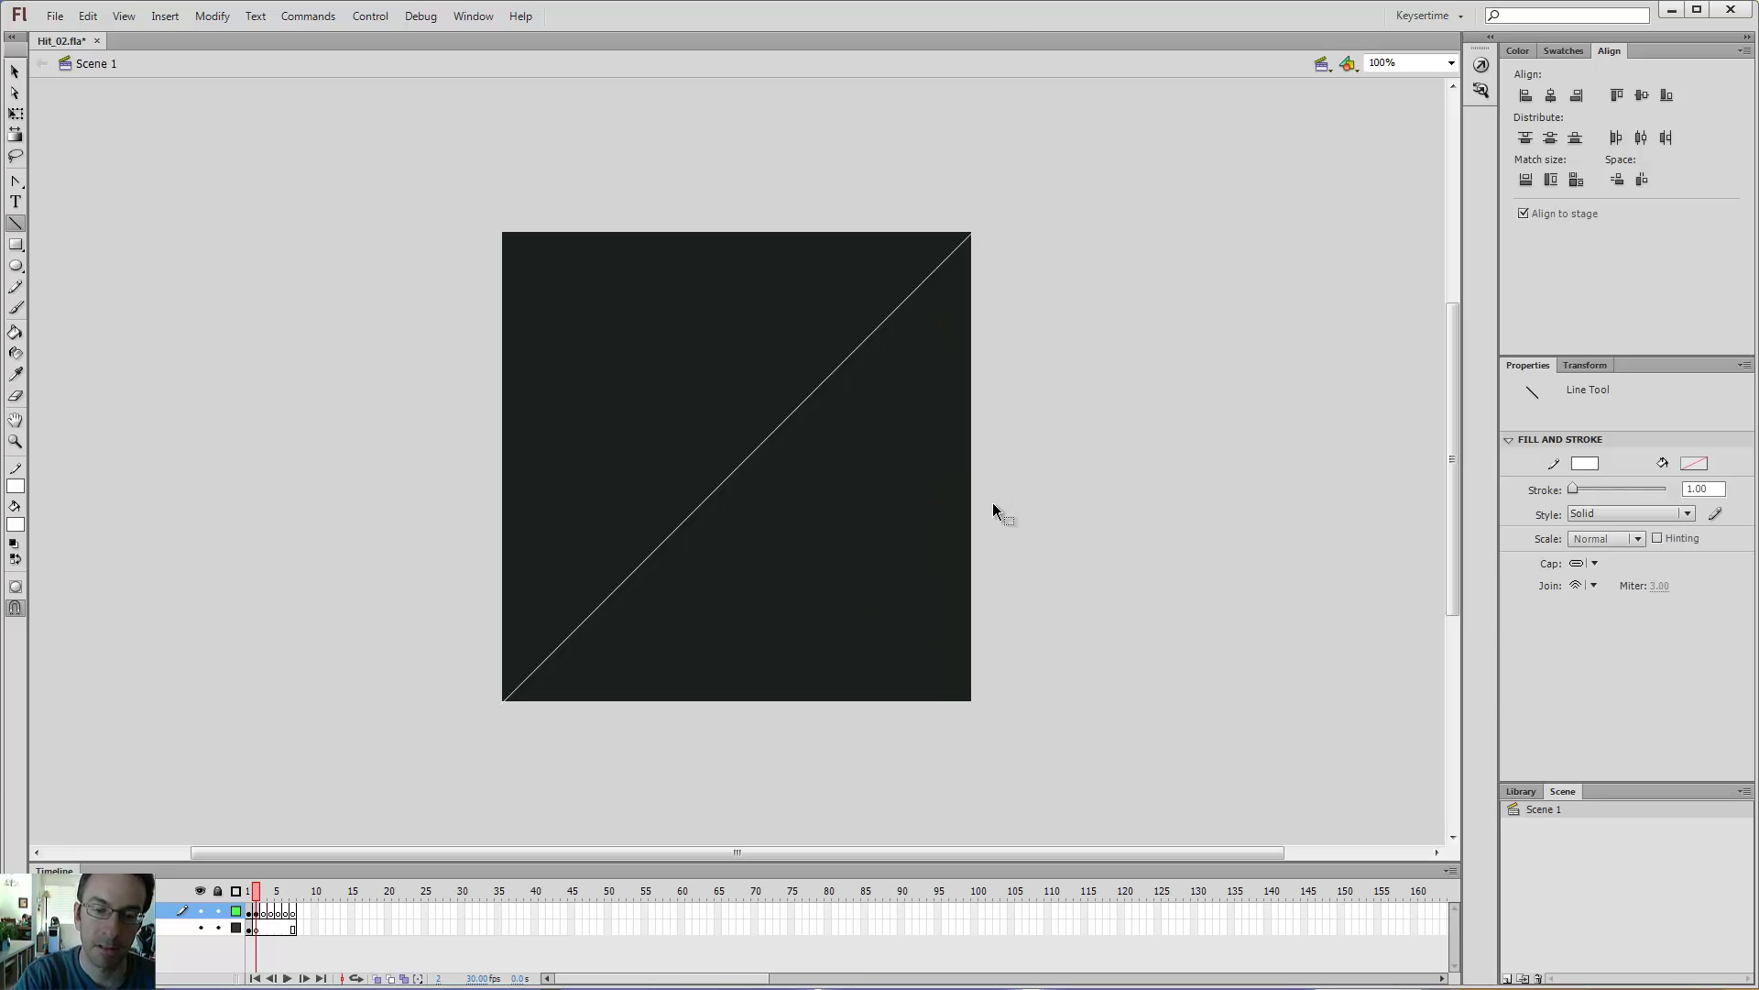
# - Lock the diagonal line's width-to-height ratio and set its width to 512
pyautogui.press('v')
pyautogui.click(924, 280)
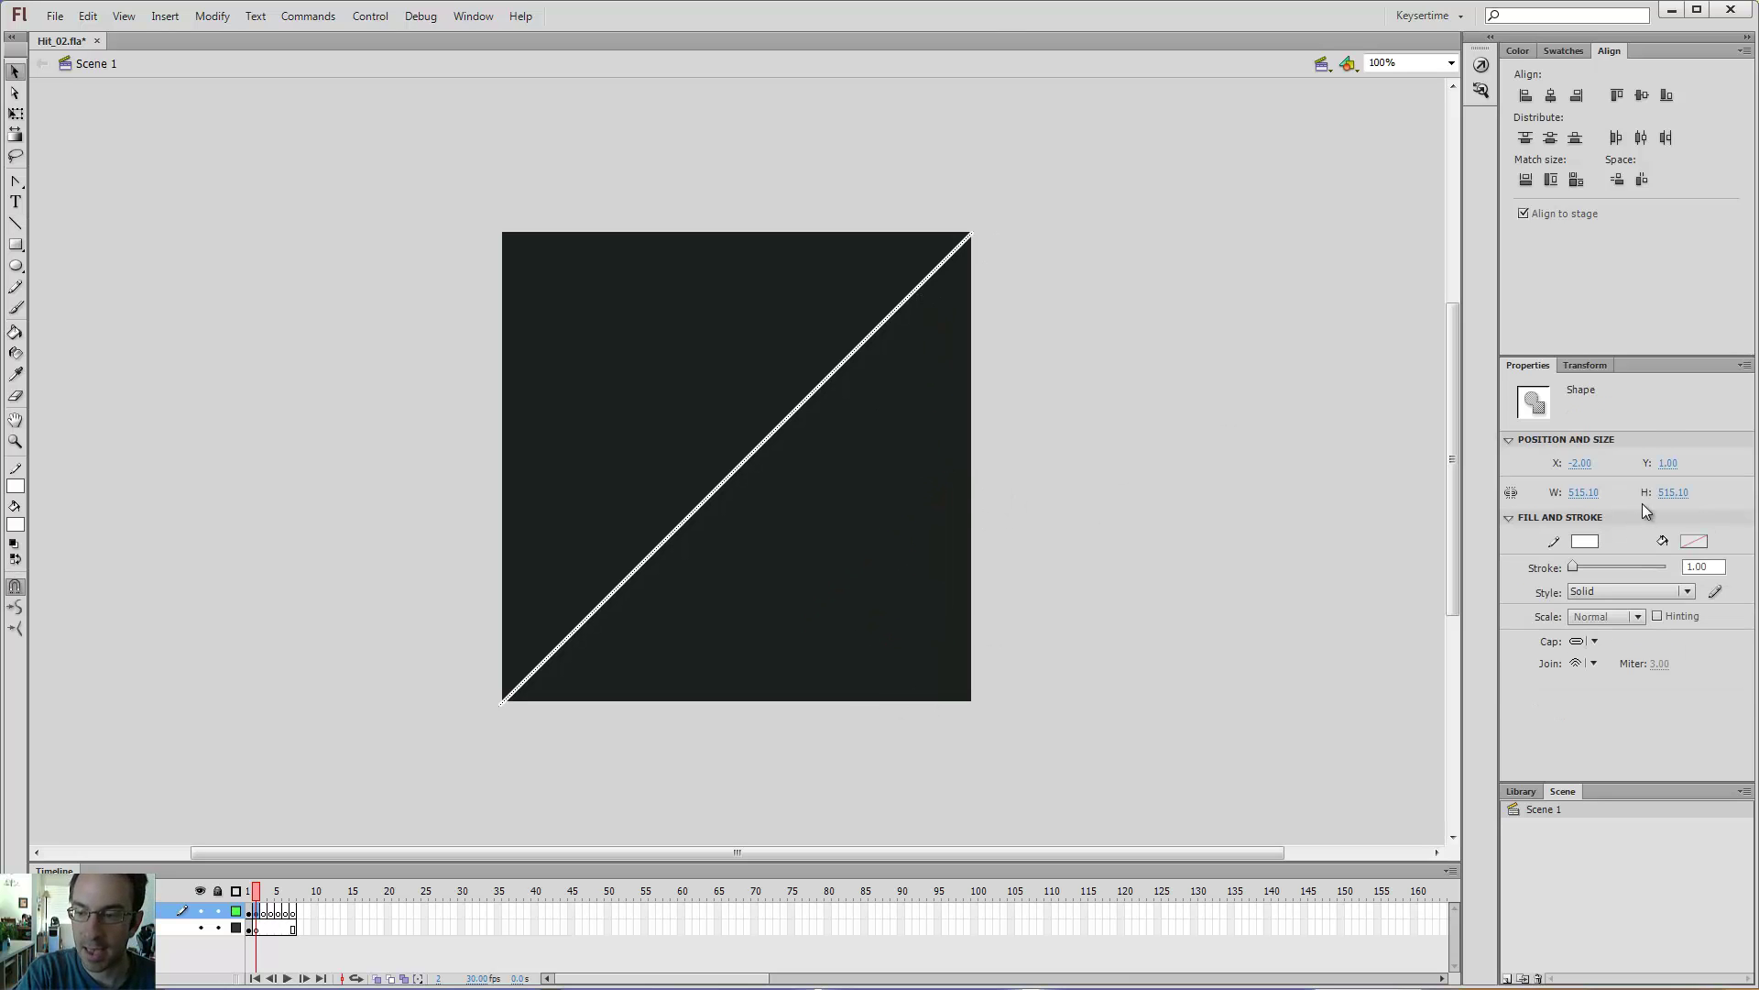
pyautogui.click(1511, 494)
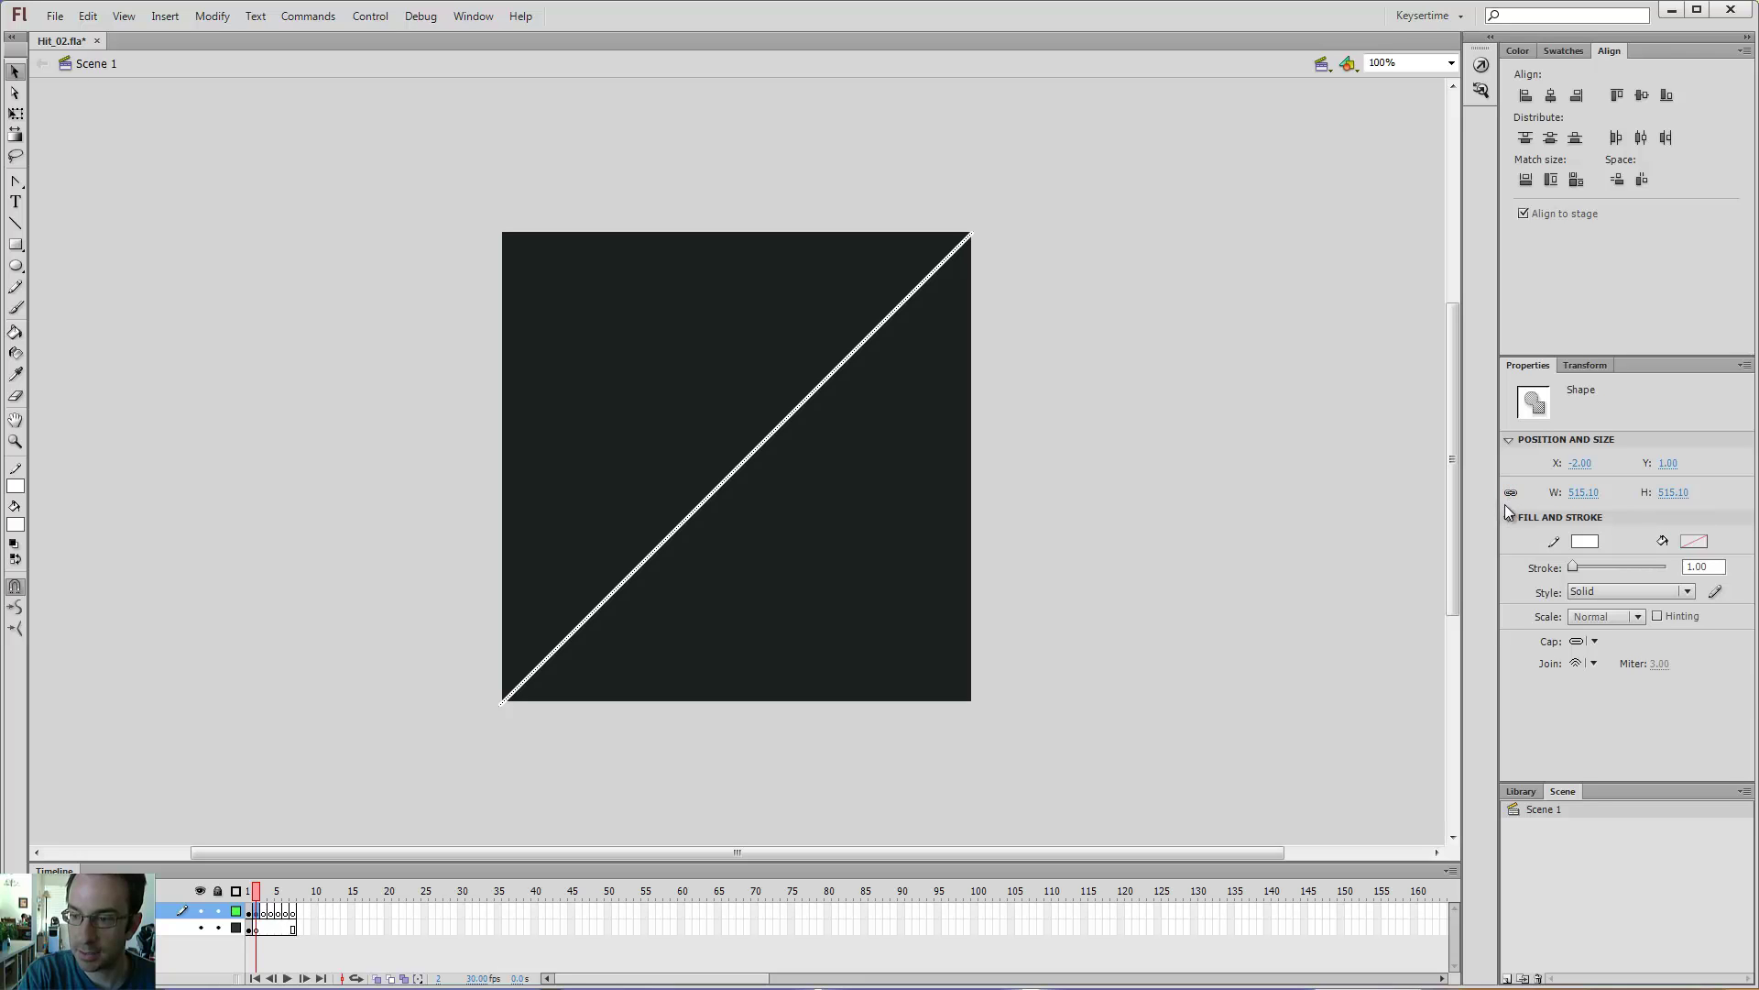
pyautogui.click(1586, 493)
pyautogui.write('512')
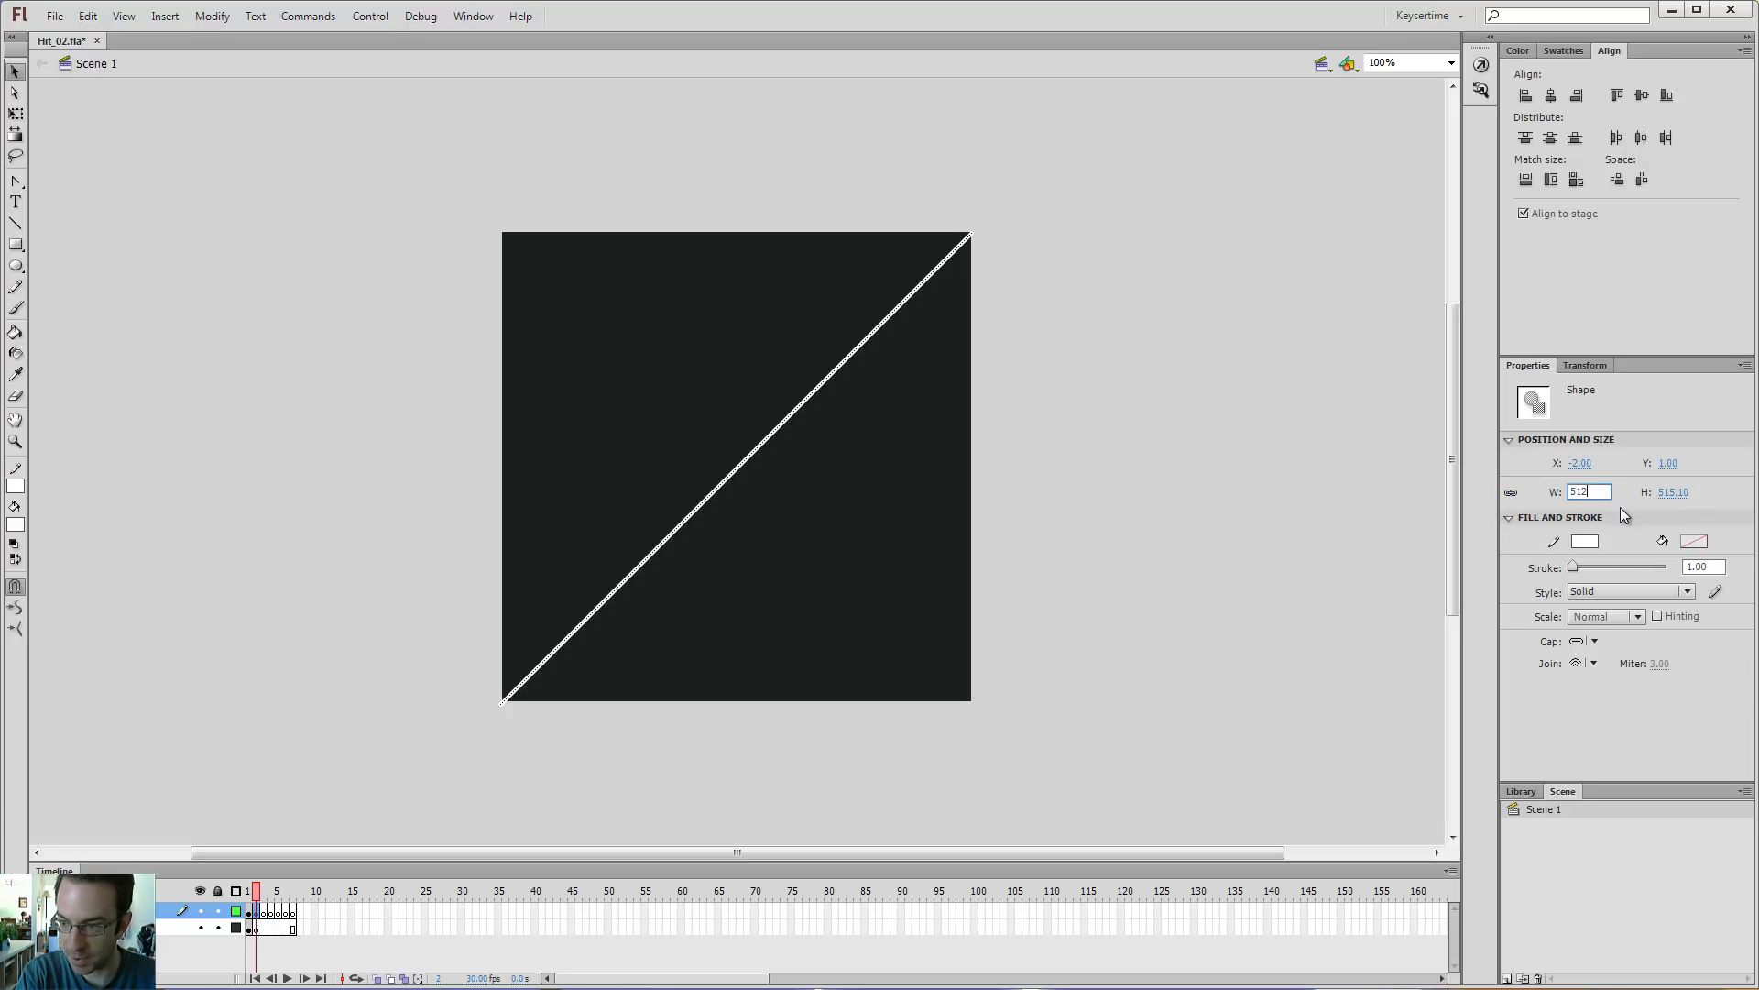
pyautogui.press('Return')
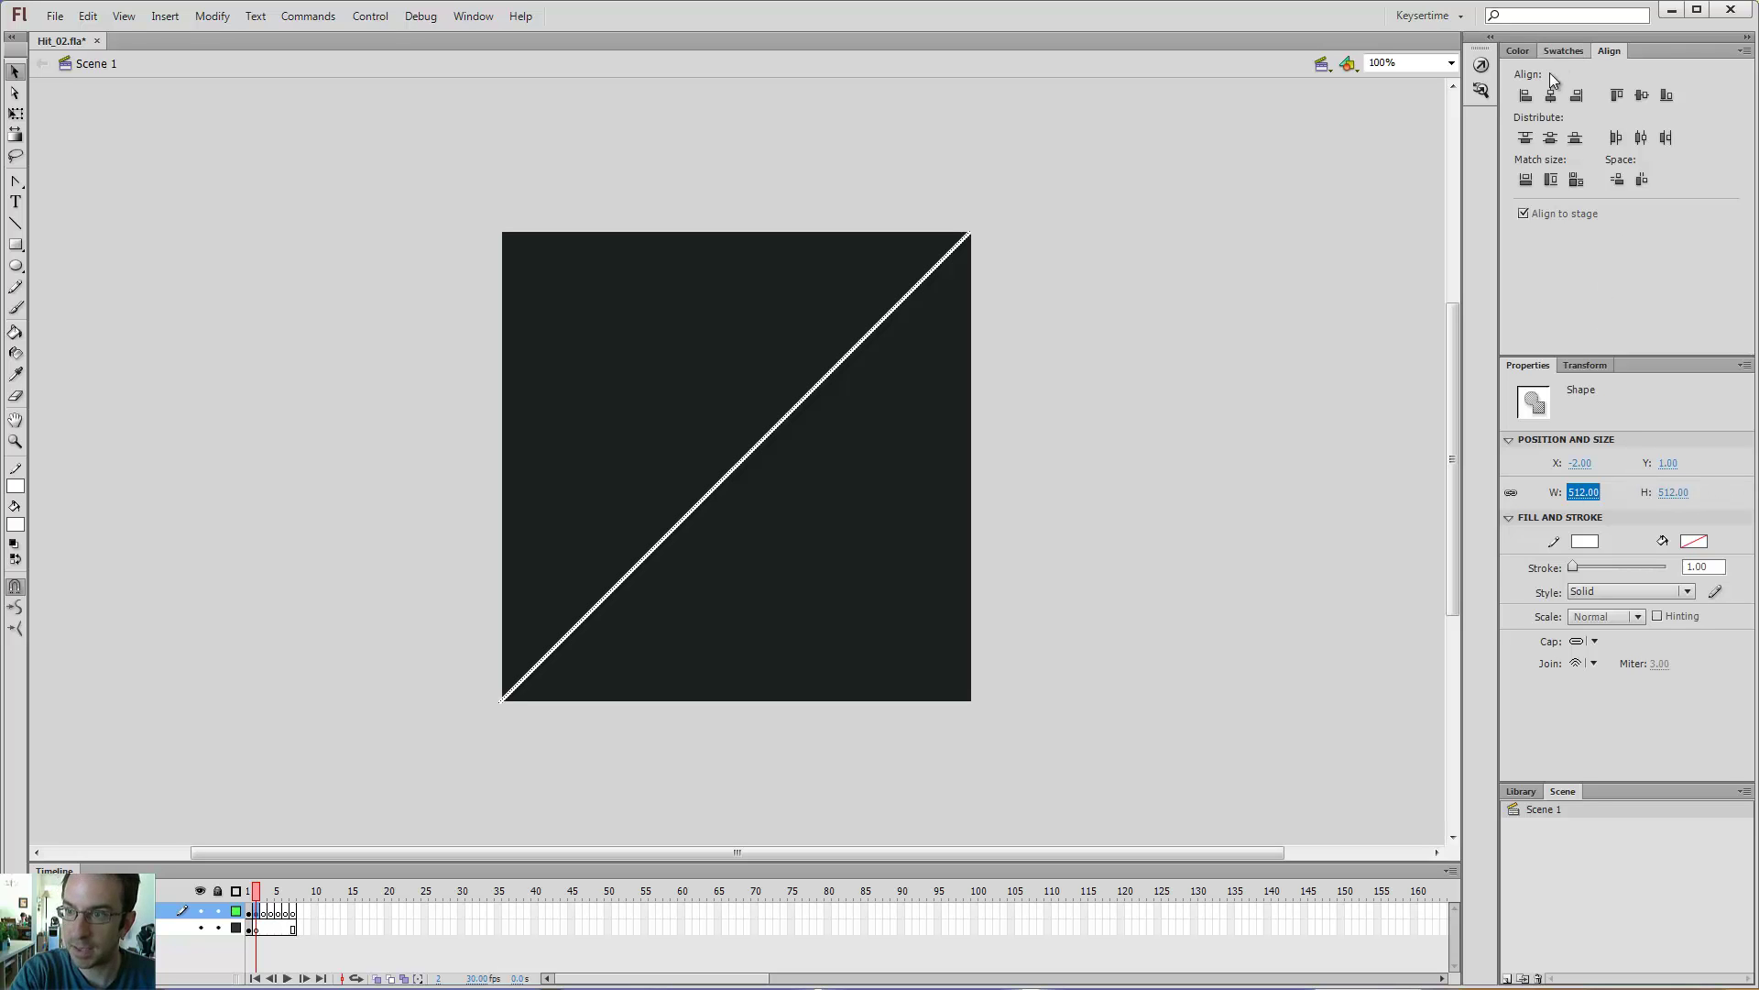
# - Centre the diagonal line on the stage both ways and add an in-place copy rotated 90° to form an X
pyautogui.click(1550, 96)
pyautogui.click(1642, 95)
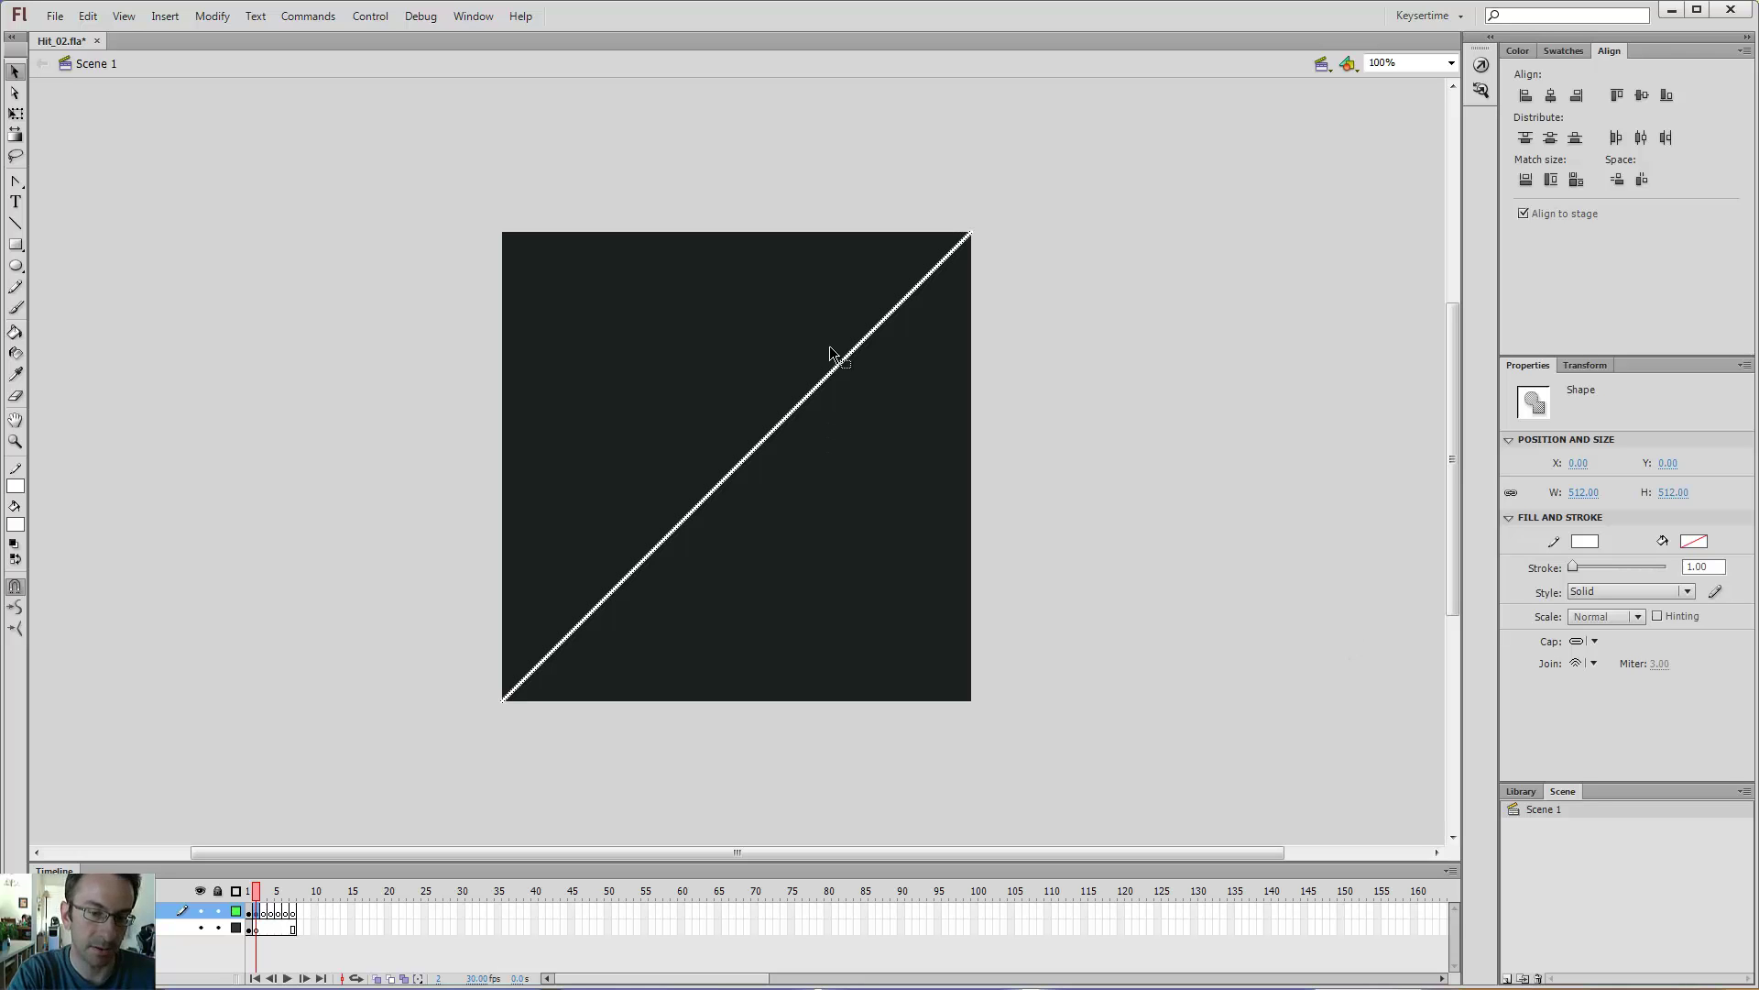
pyautogui.hotkey('ctrl', 'shift', '9')
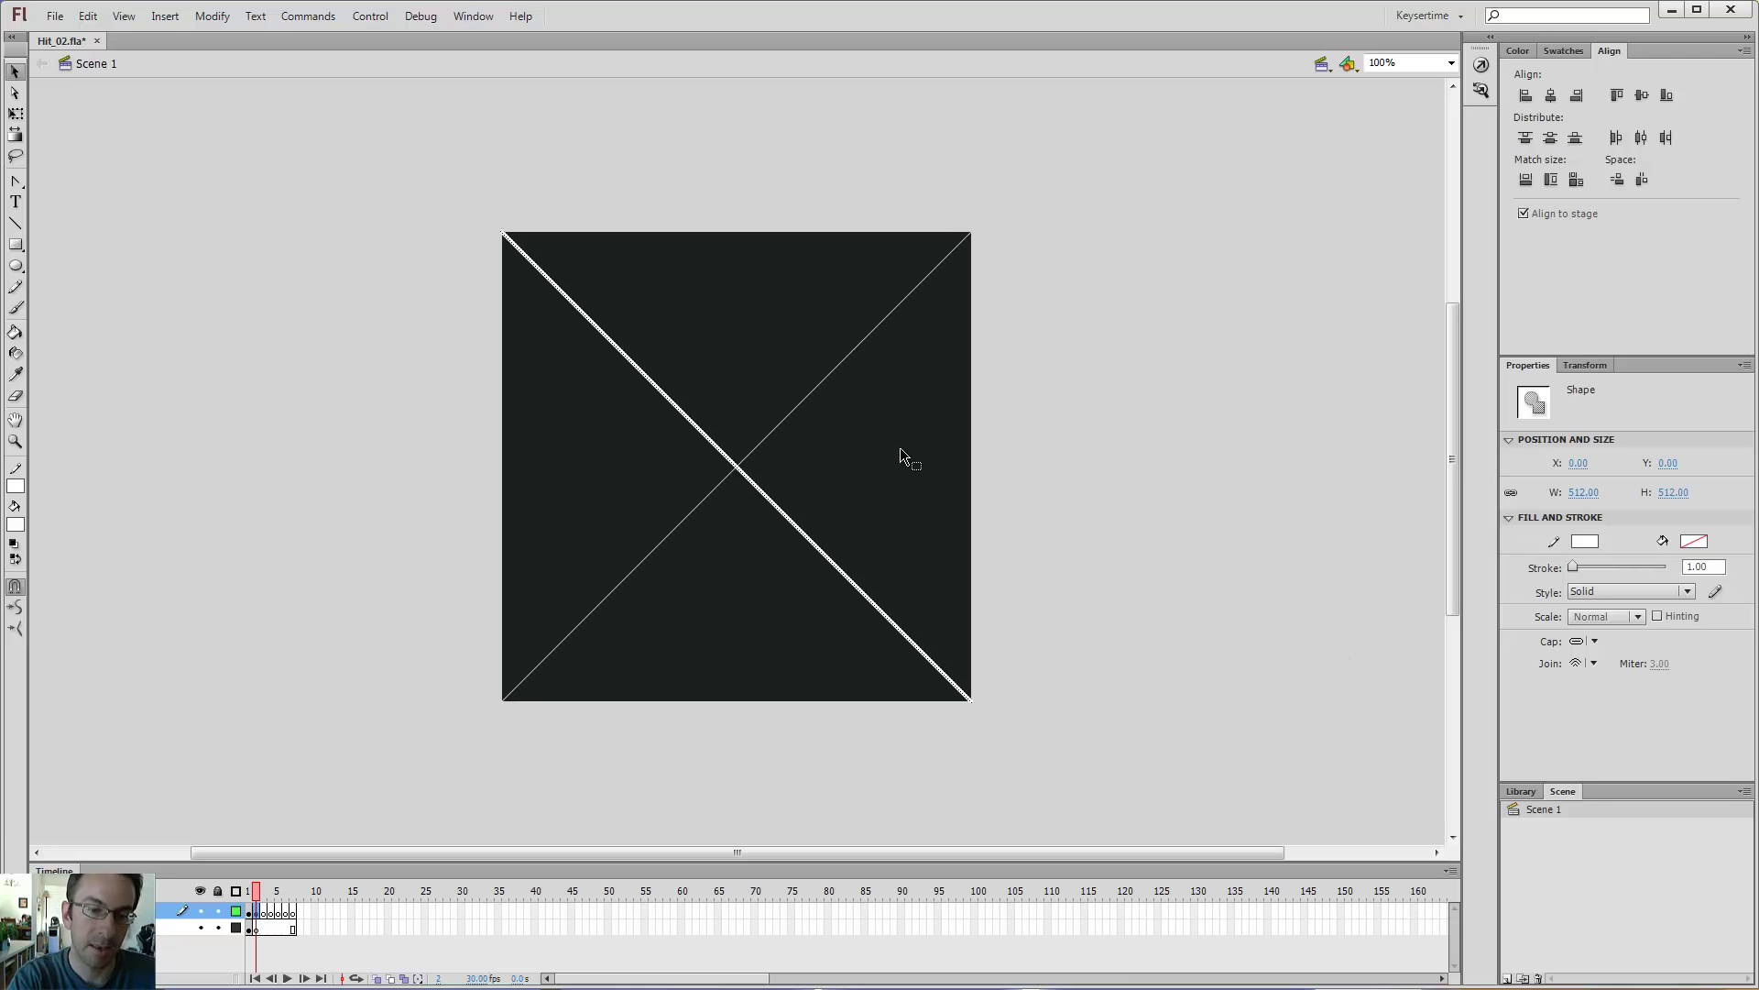
pyautogui.click(815, 491)
# - Duplicate both crossed diagonals in place and rotate the copy 45° about the centre to form an eight-armed star
pyautogui.doubleClick(813, 543)
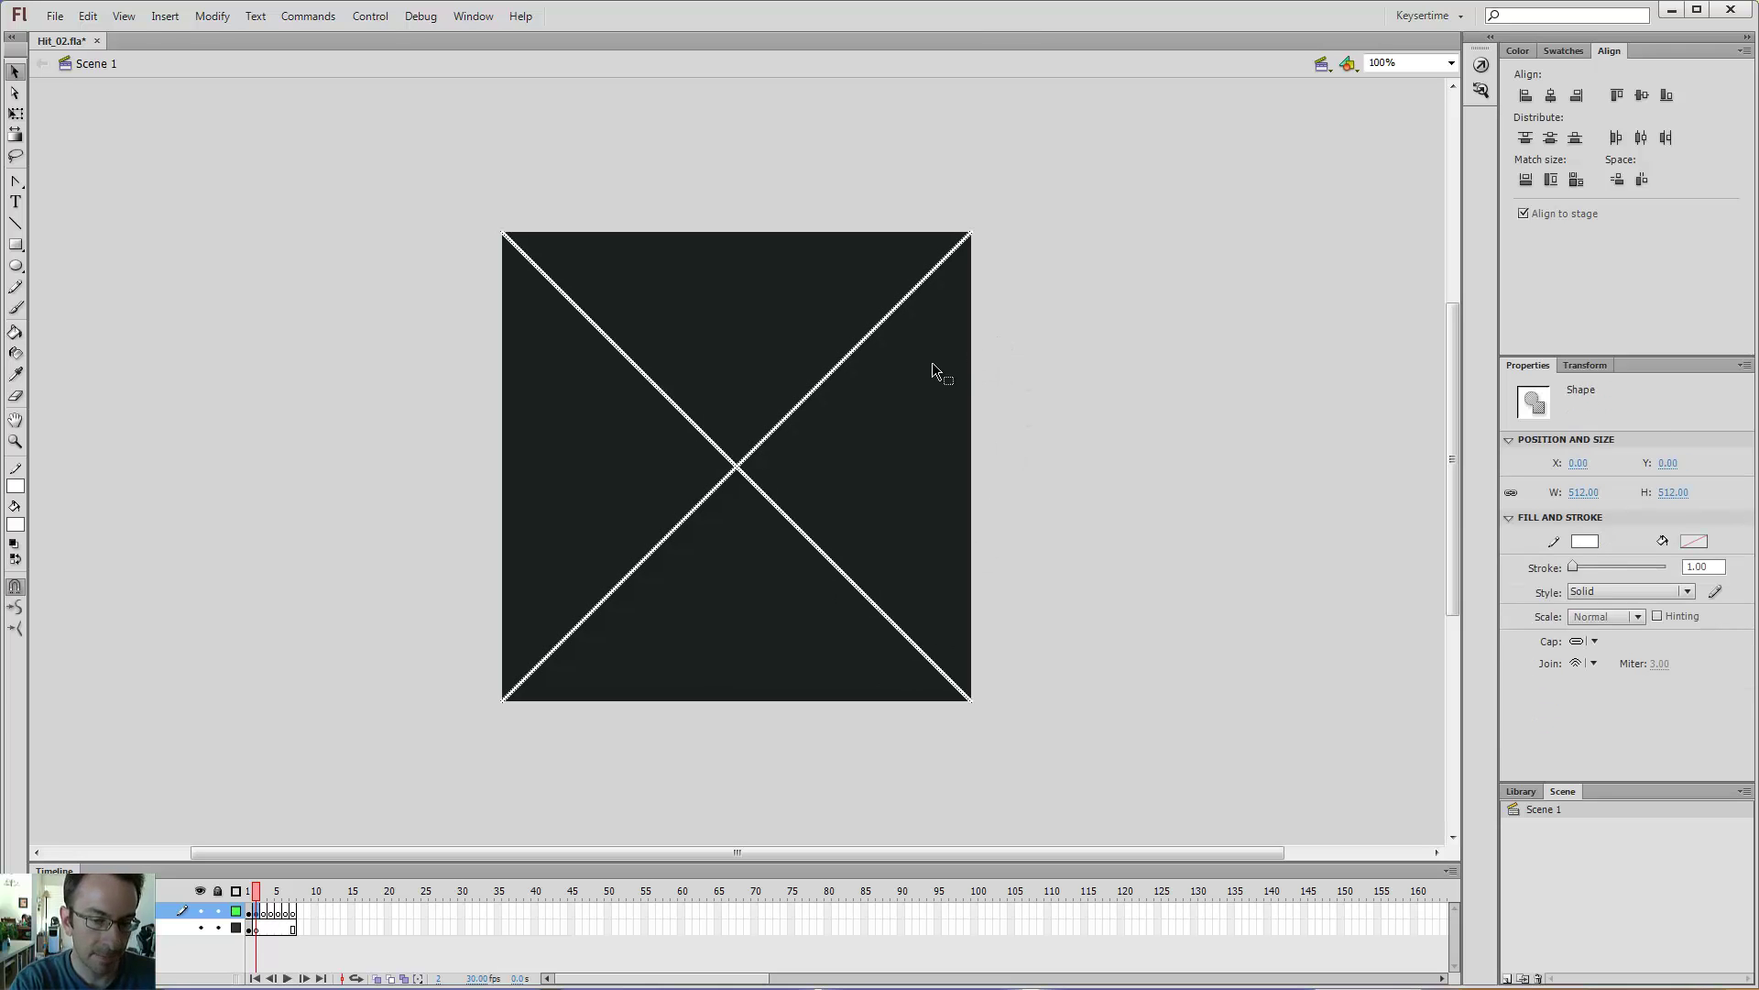
pyautogui.press('q')
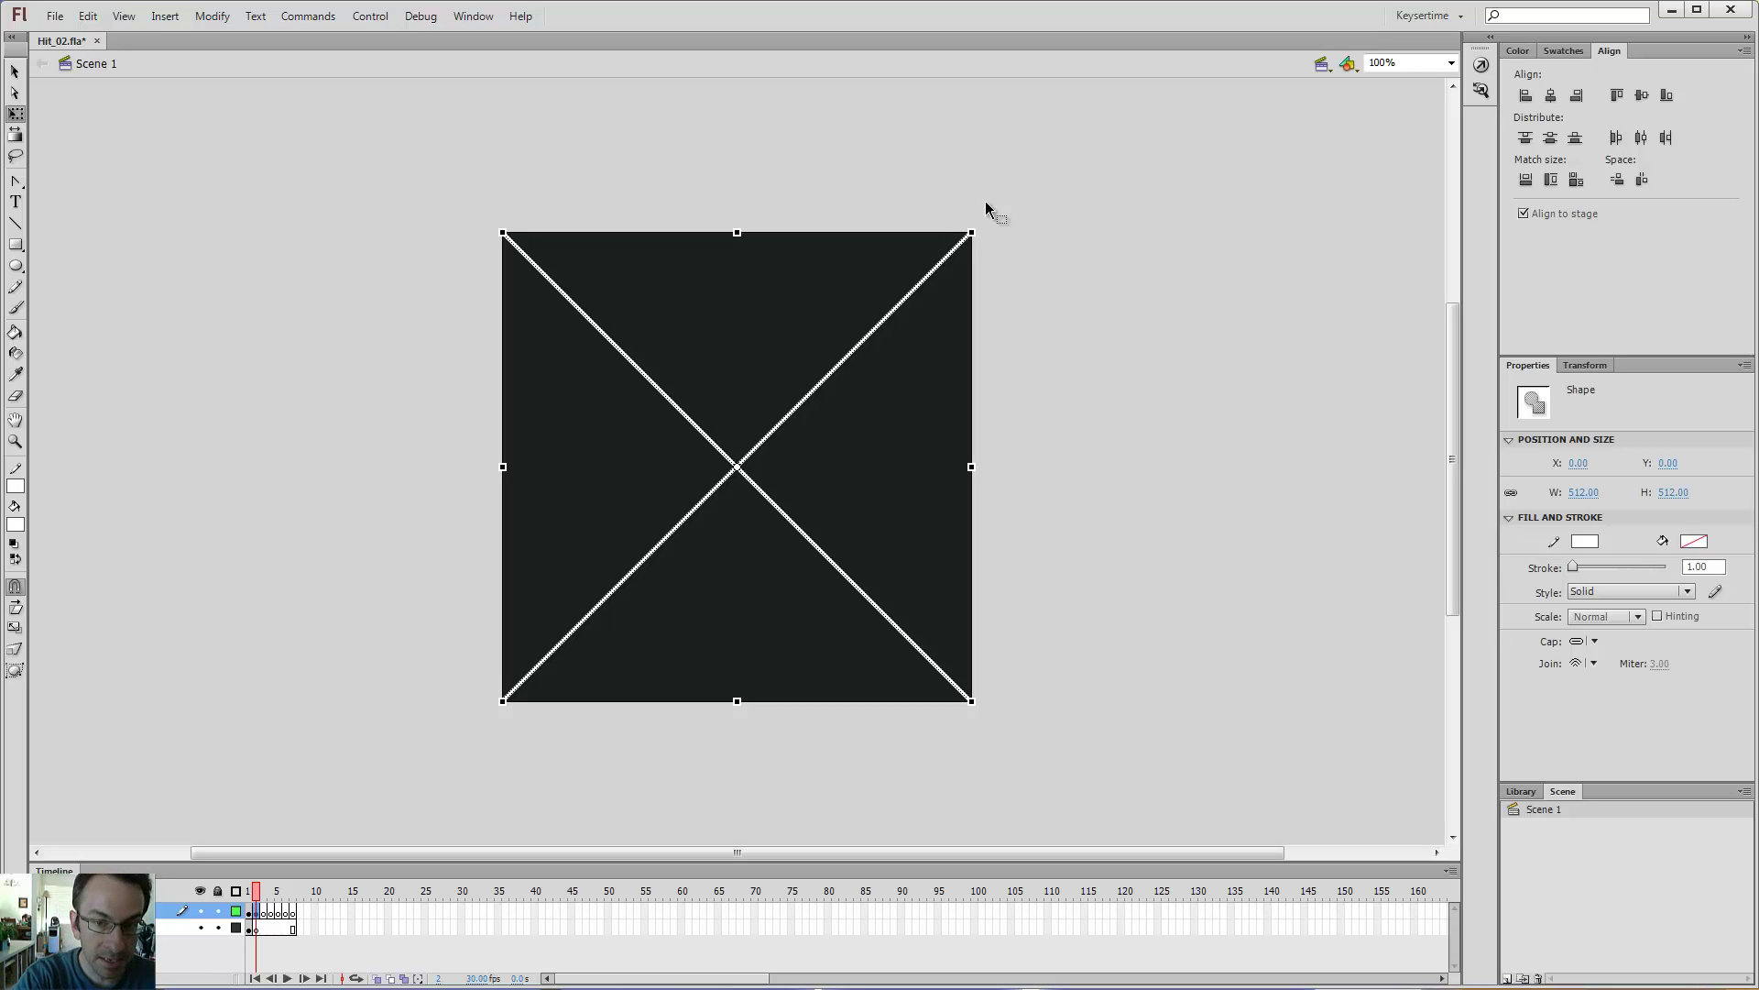
pyautogui.moveTo(993, 224); pyautogui.dragTo(1061, 458)
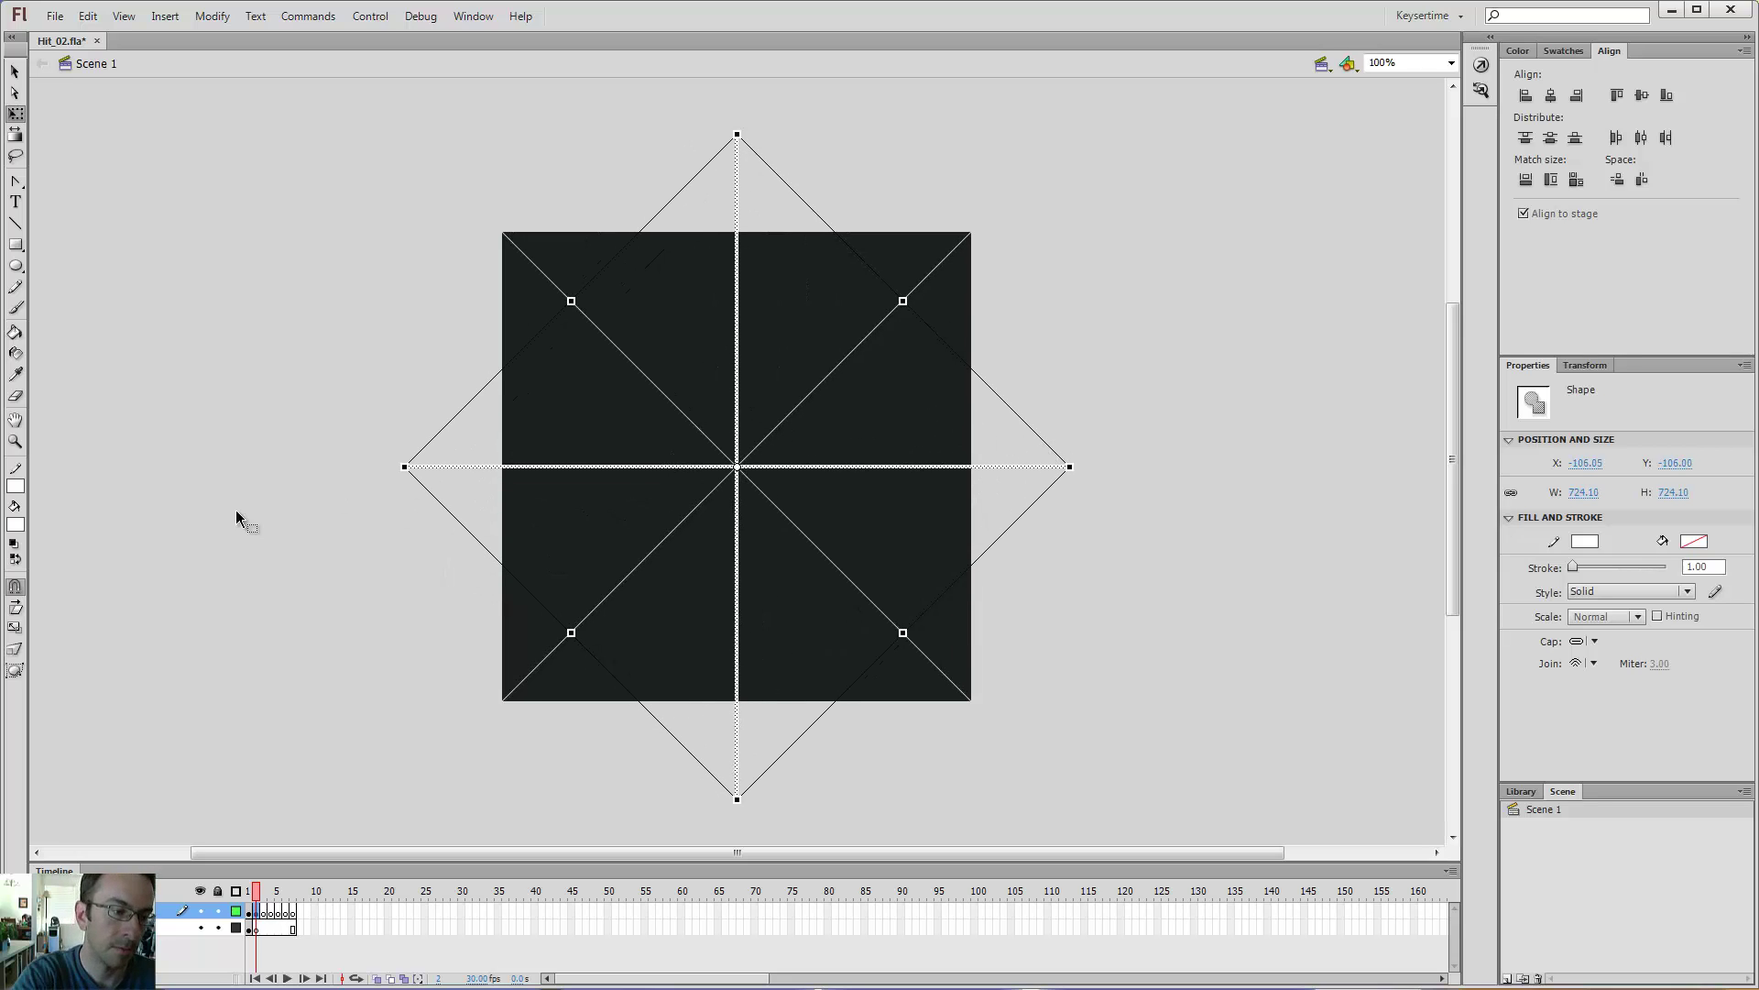
pyautogui.click(16, 589)
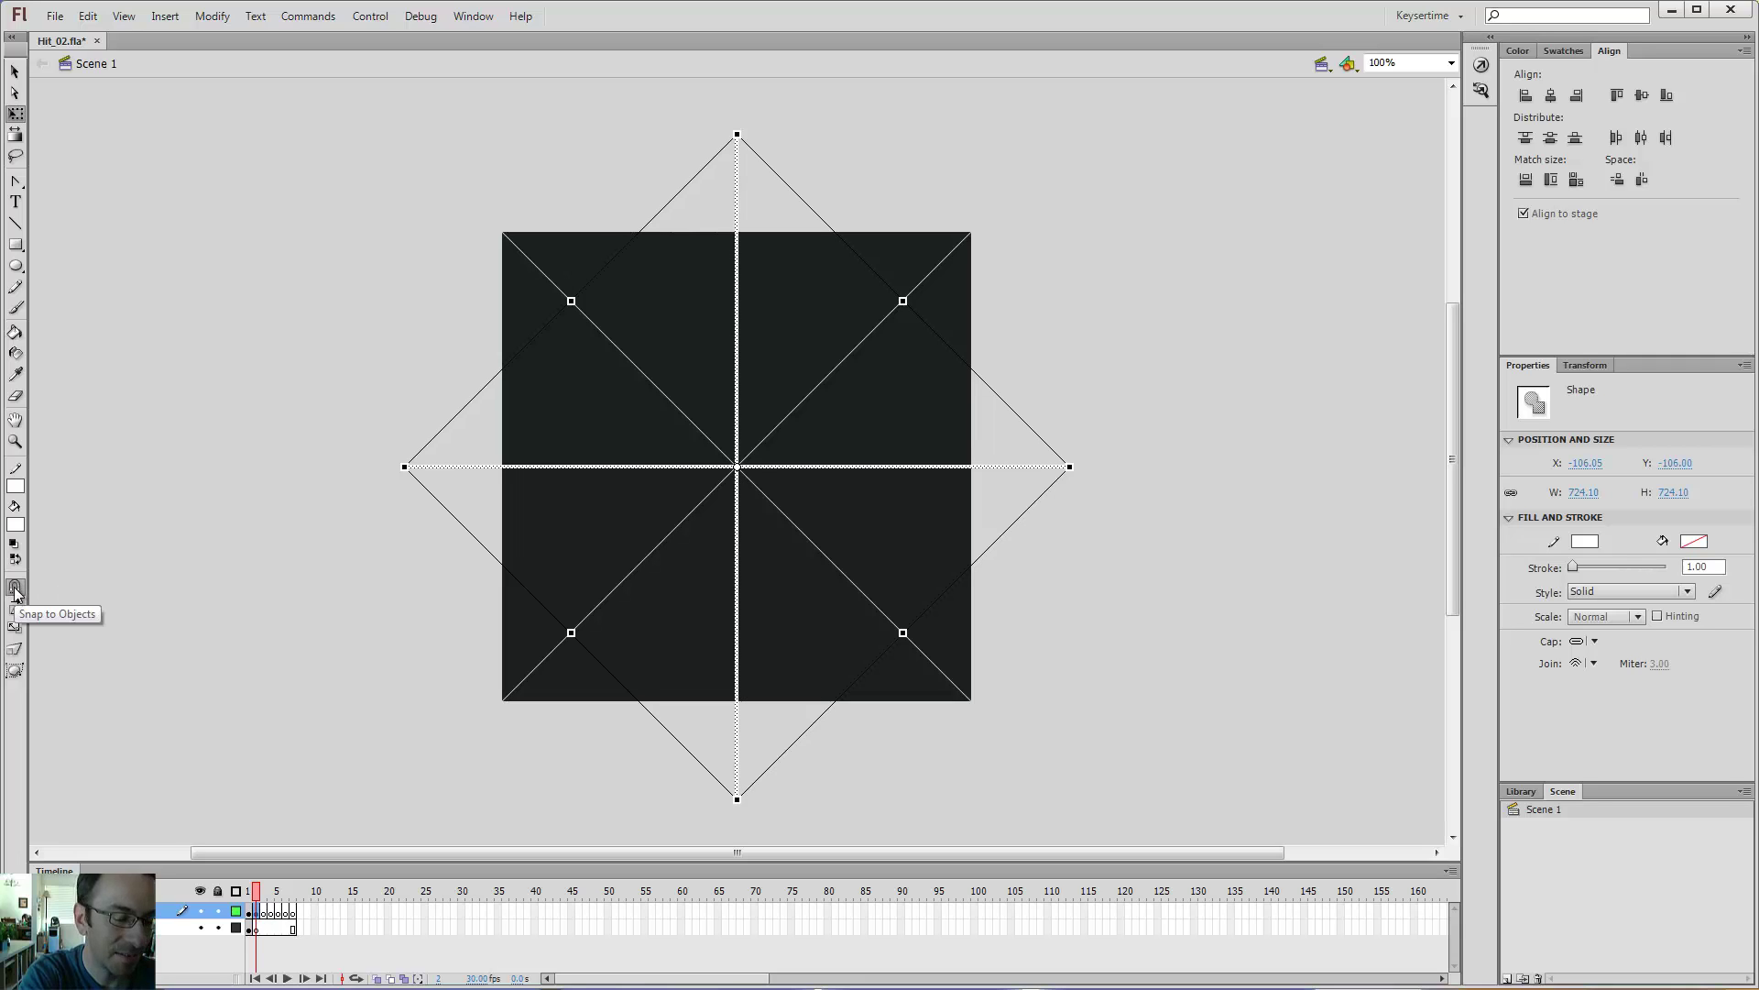
pyautogui.click(1080, 334)
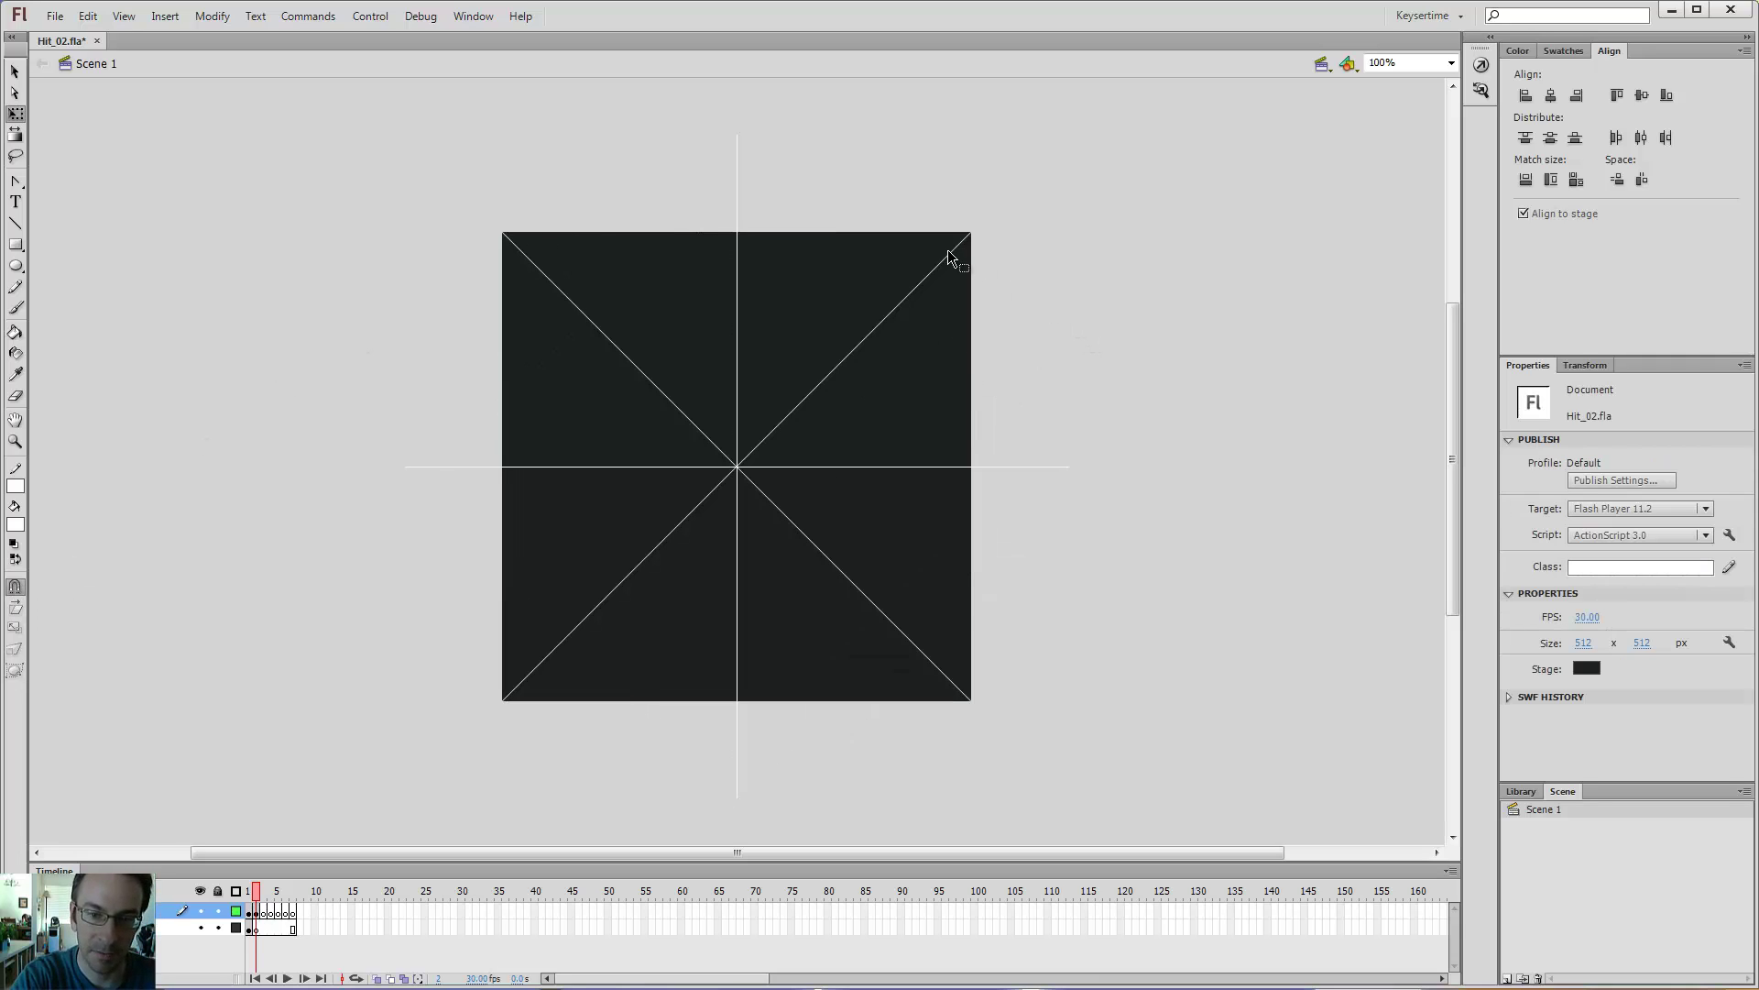
# - Duplicate all lines of the eight-armed star in place and rotate the copy 22.5°
pyautogui.doubleClick(948, 252)
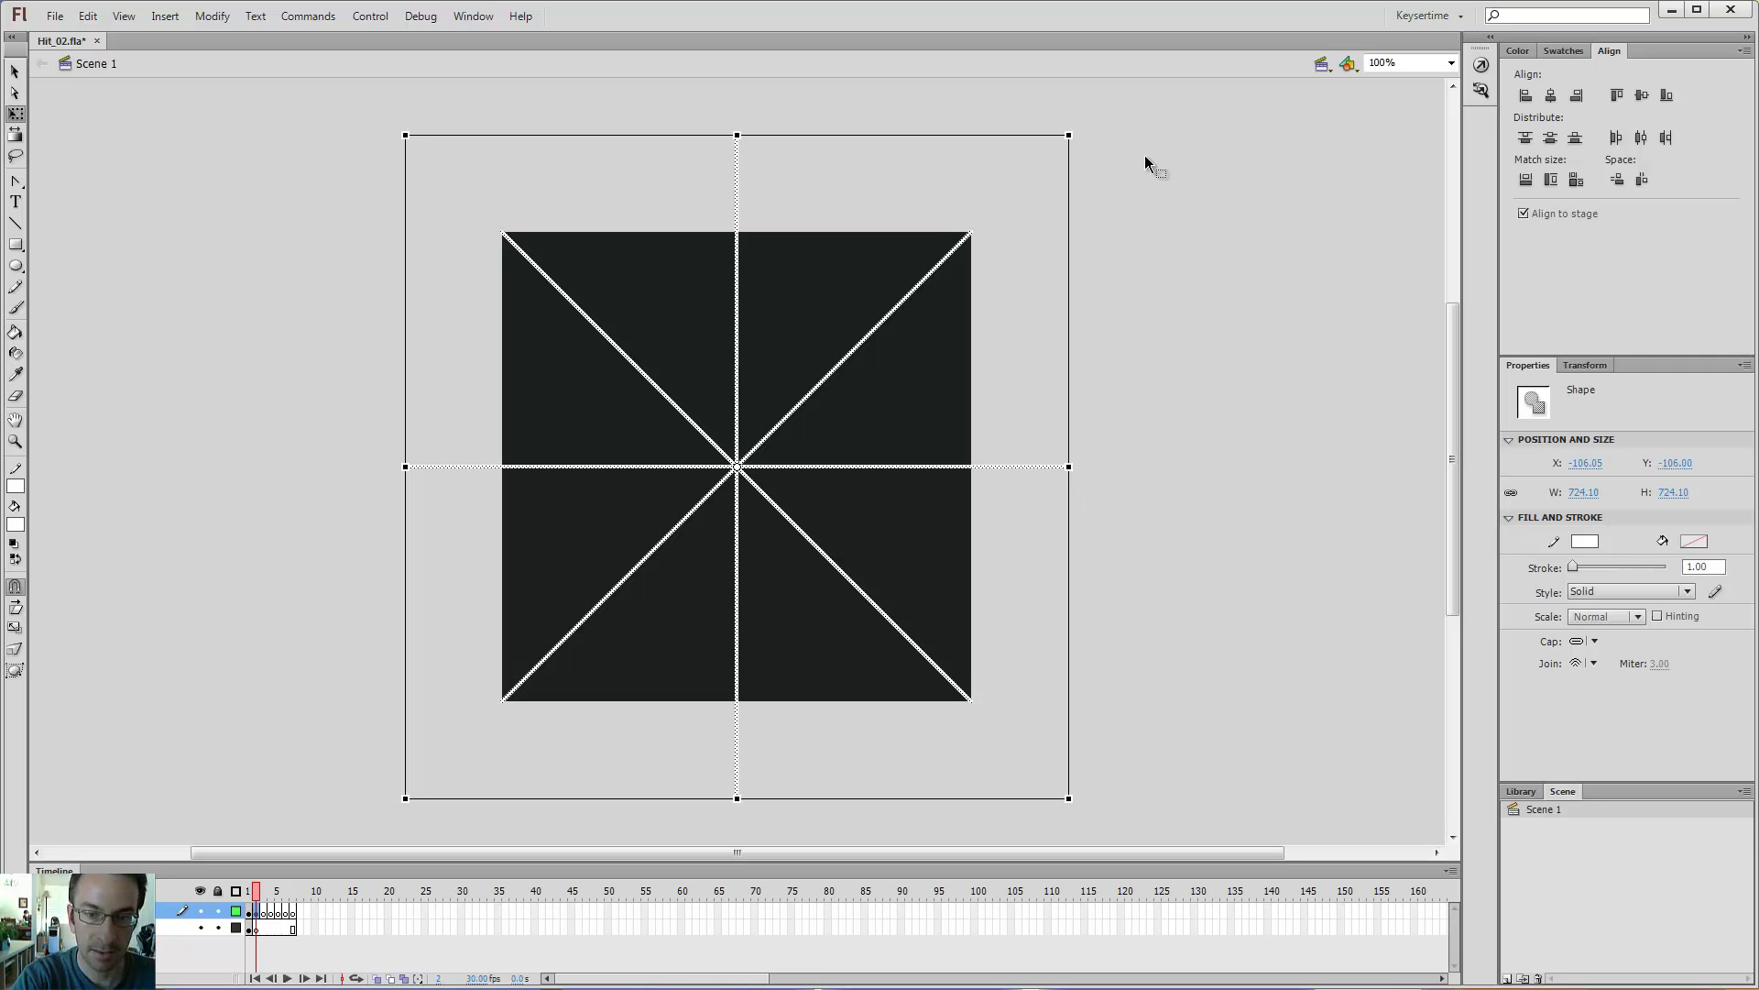
pyautogui.click(1587, 364)
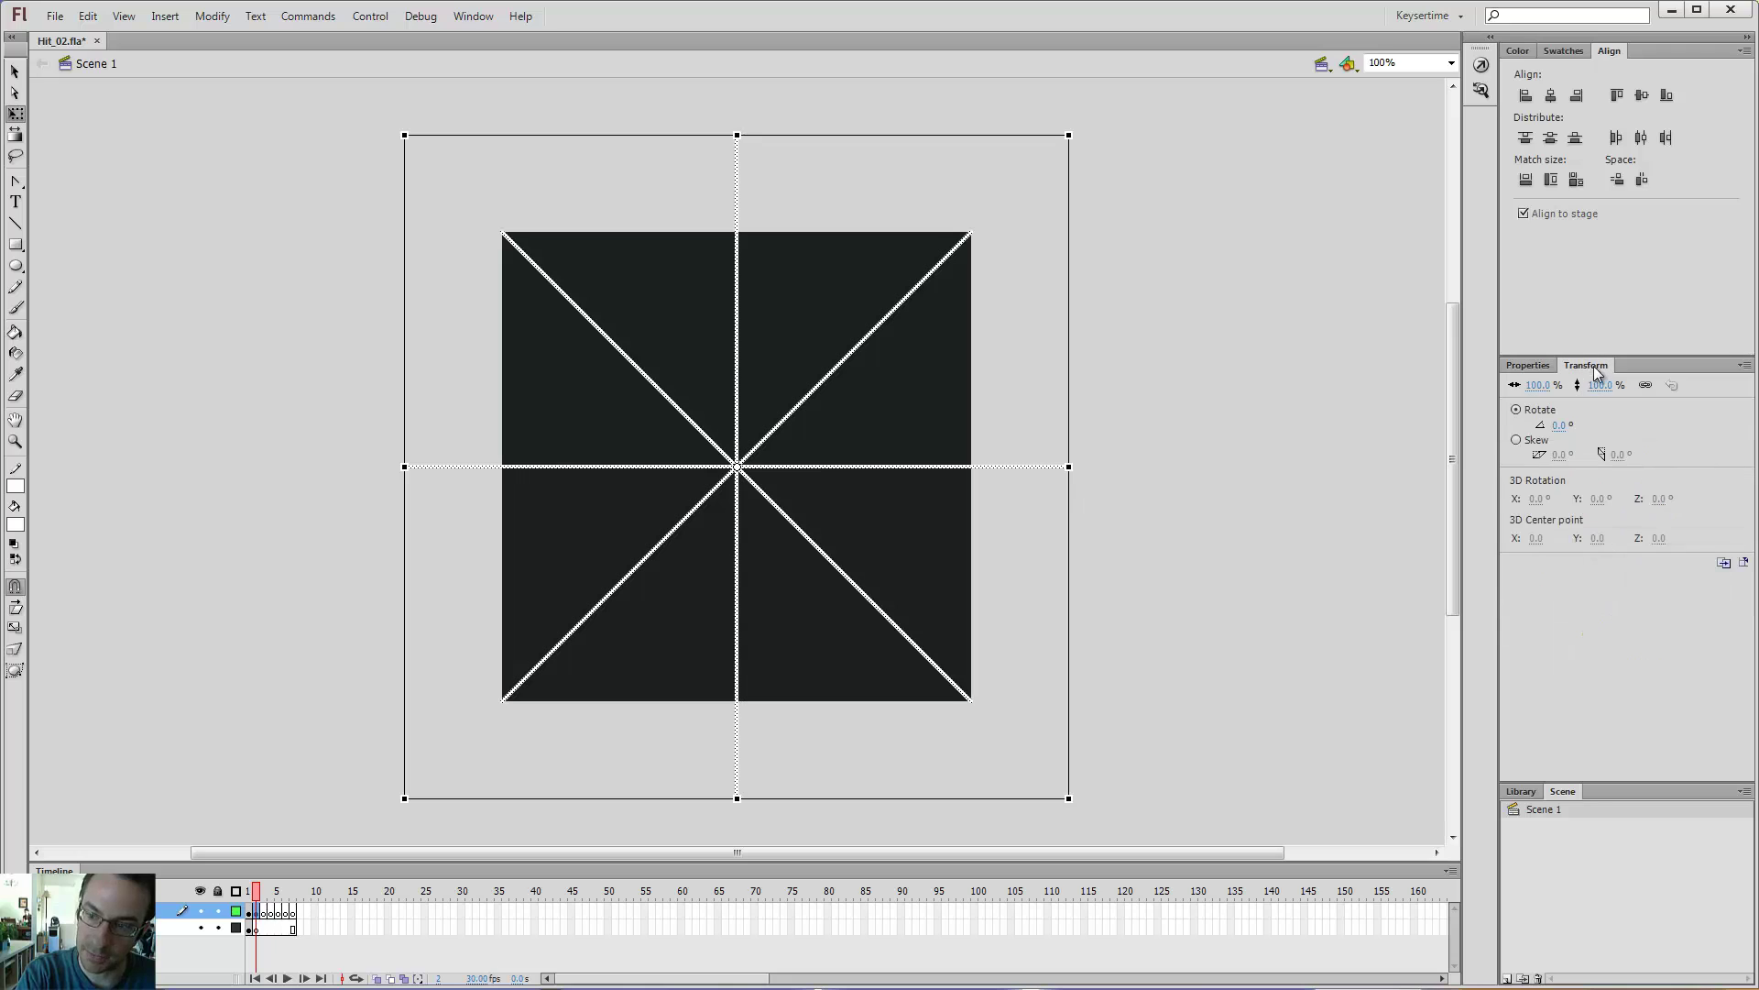
pyautogui.click(1557, 426)
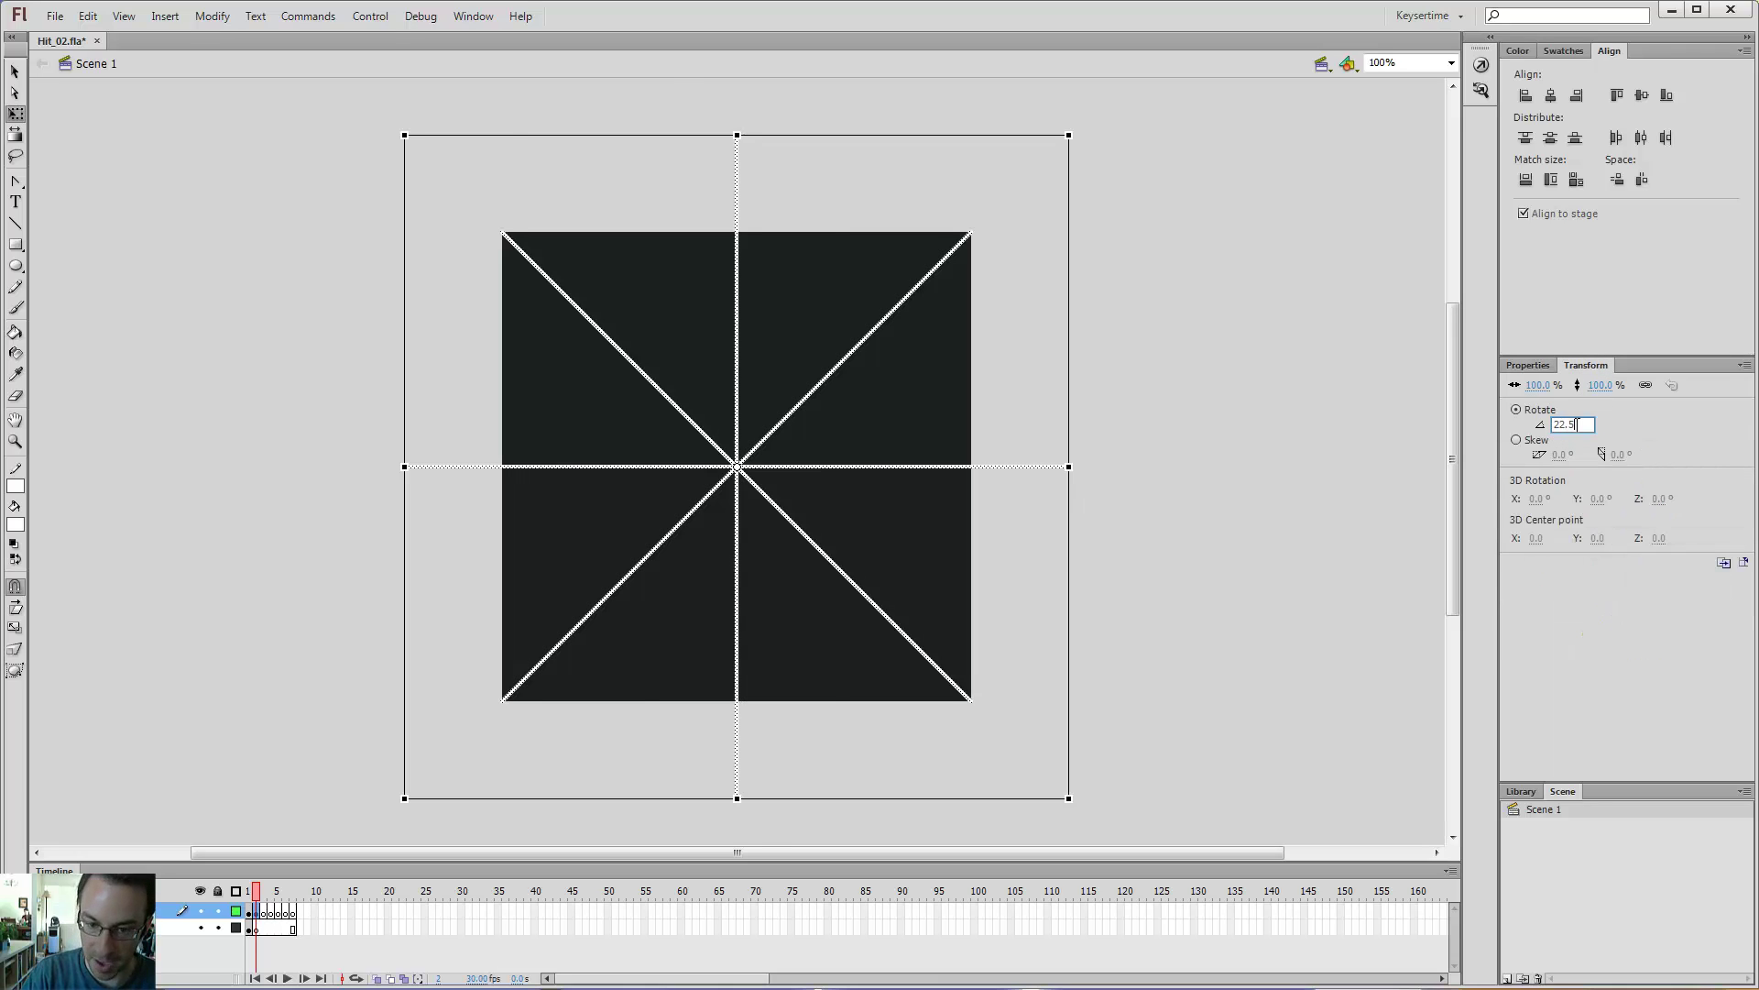
pyautogui.press('Return')
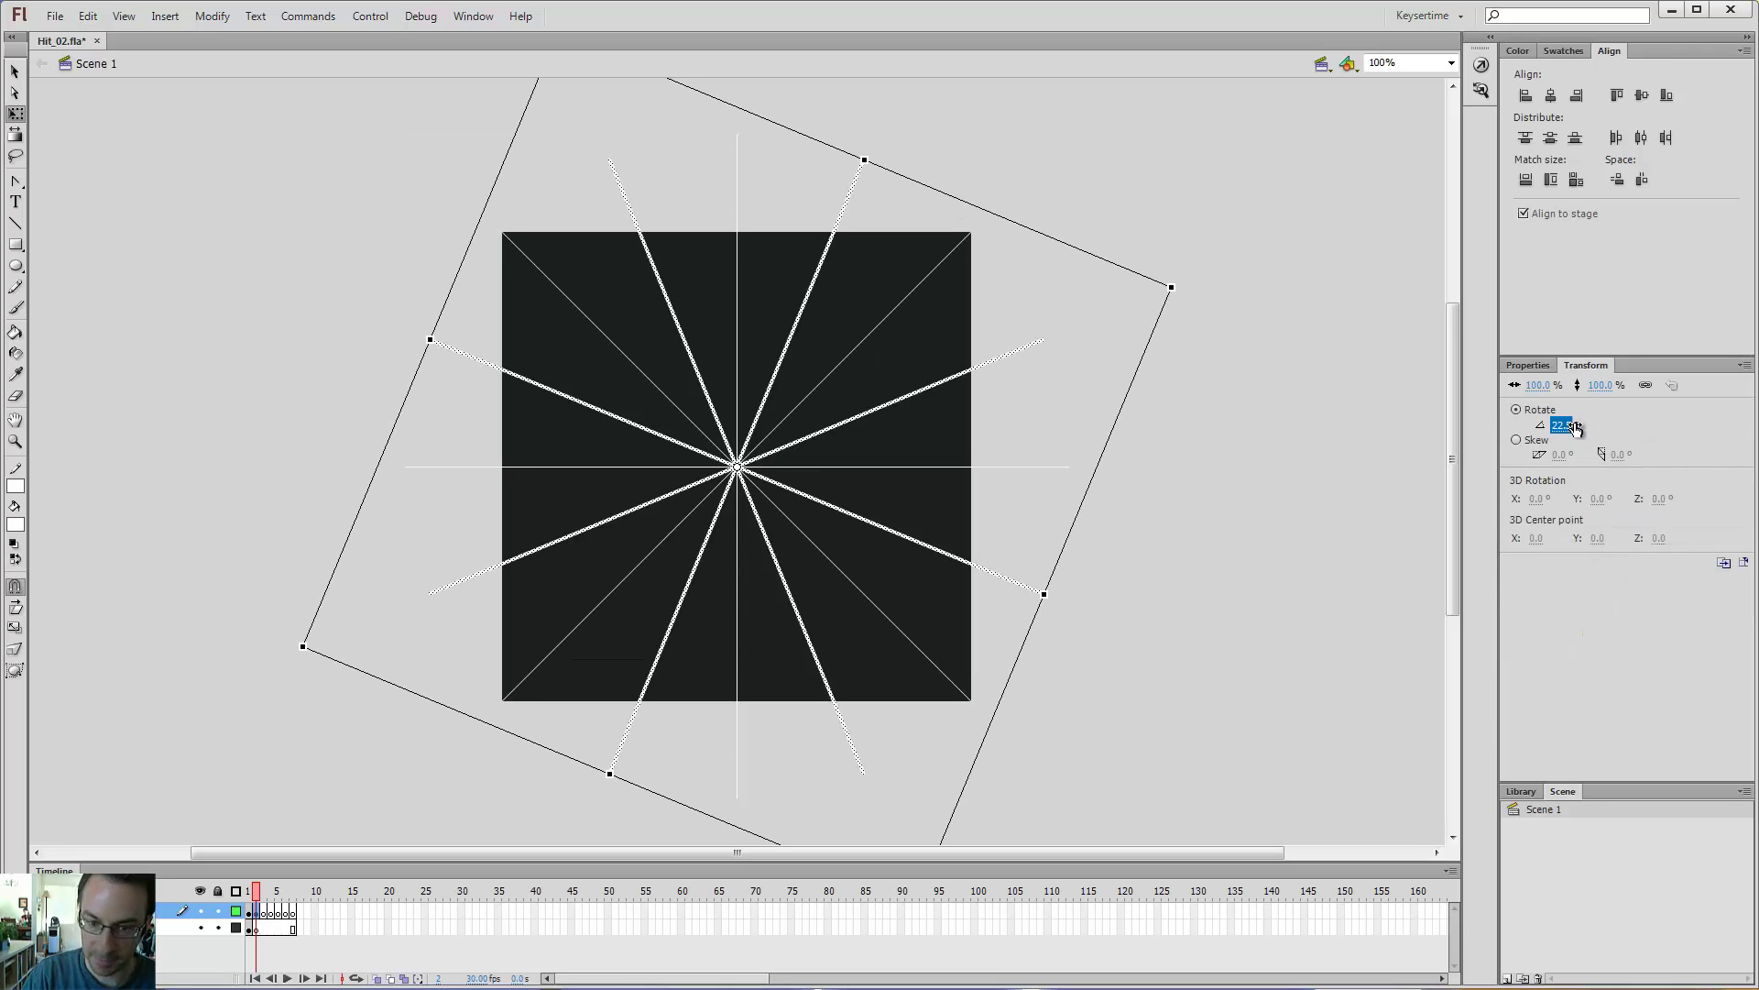
pyautogui.click(1079, 158)
# - Duplicate all the radial lines in place again and rotate the copy 11.25°
pyautogui.doubleClick(944, 260)
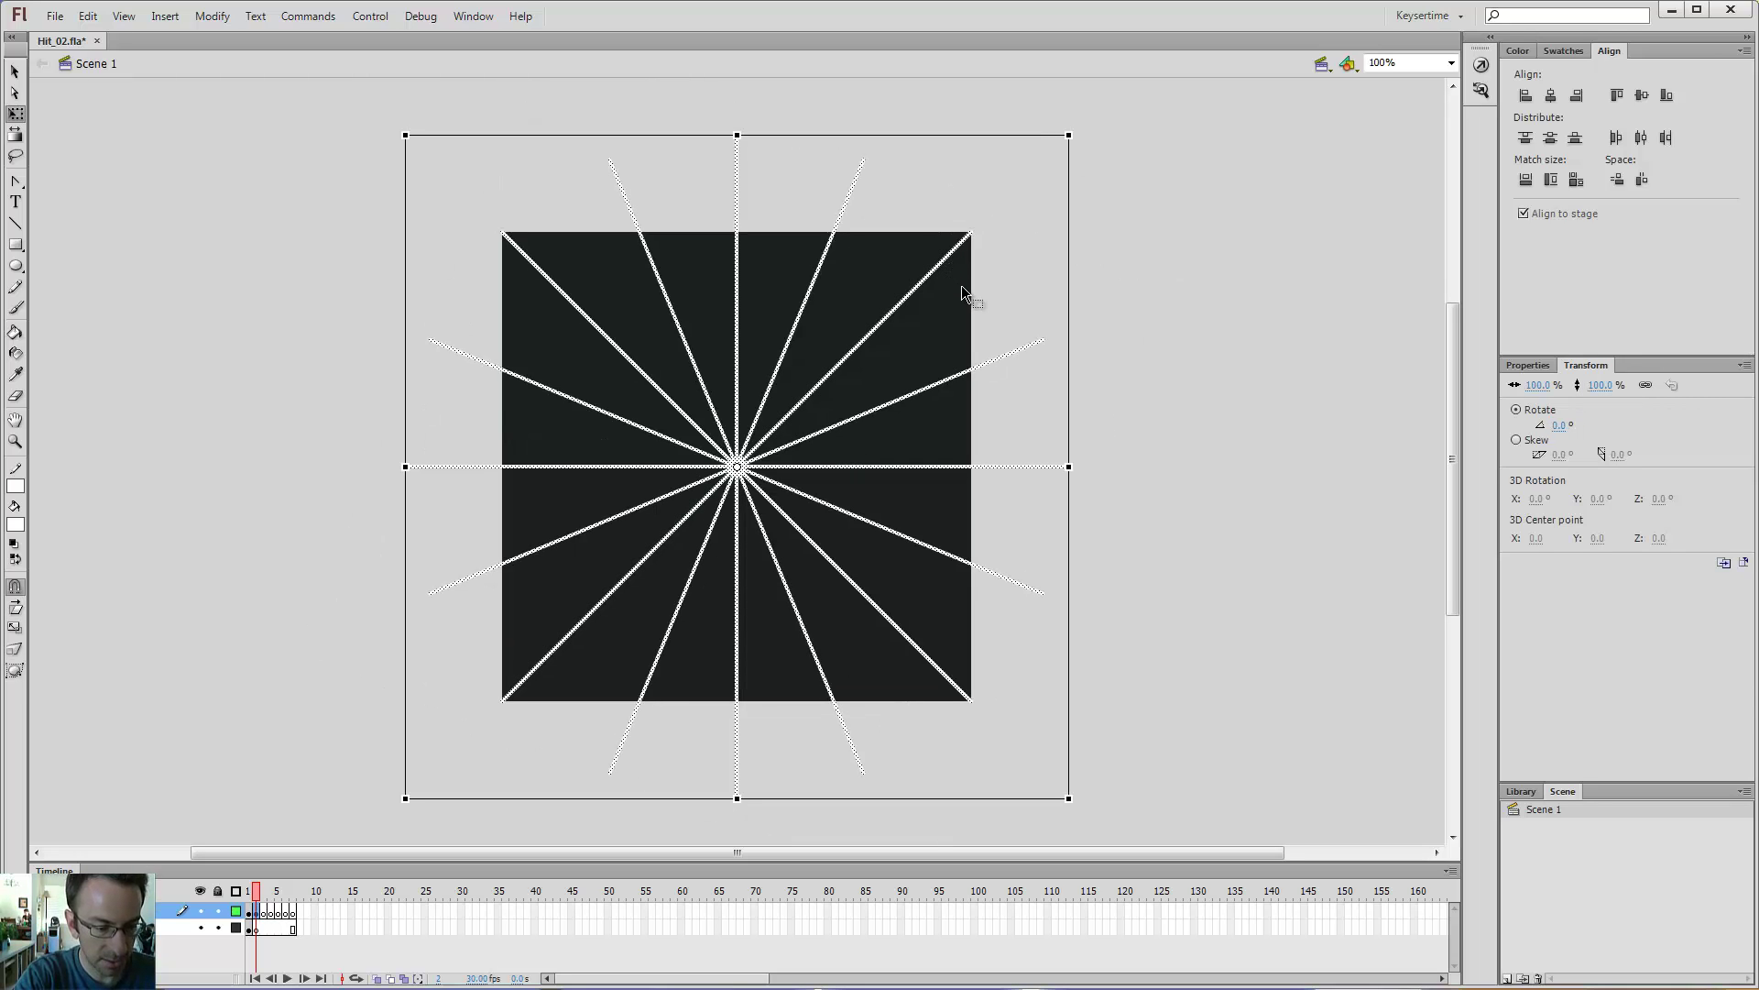
pyautogui.press('v')
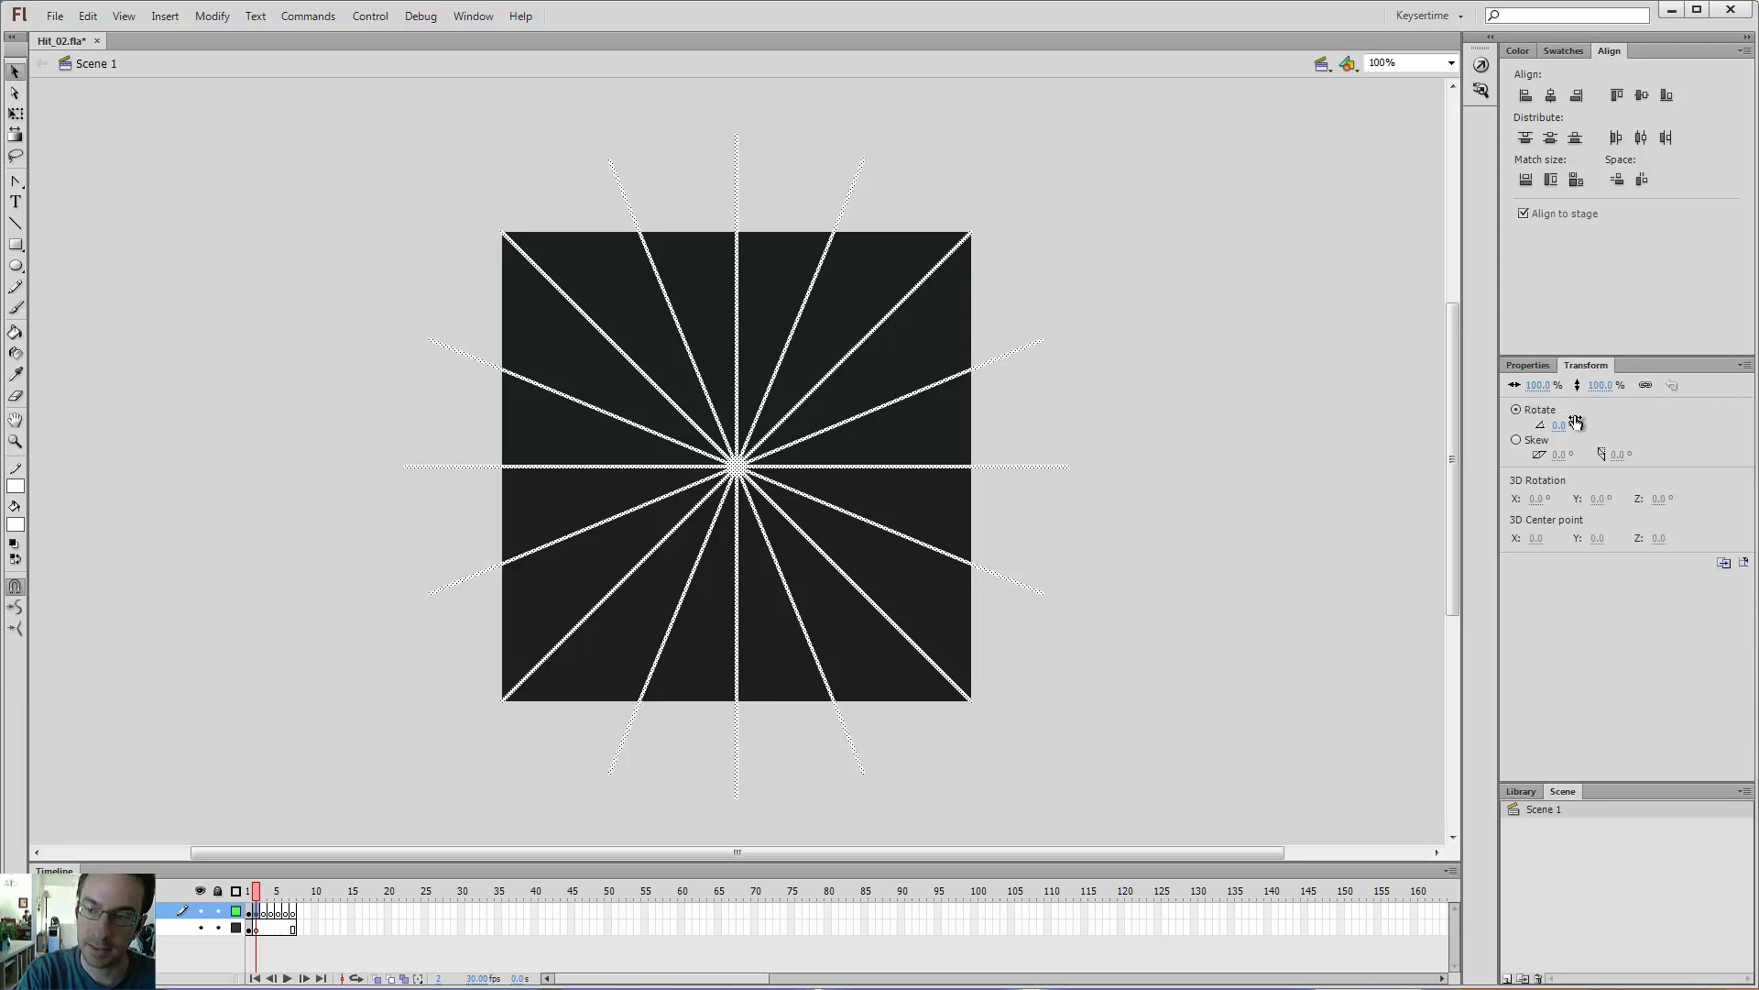
pyautogui.click(1573, 423)
pyautogui.write('11')
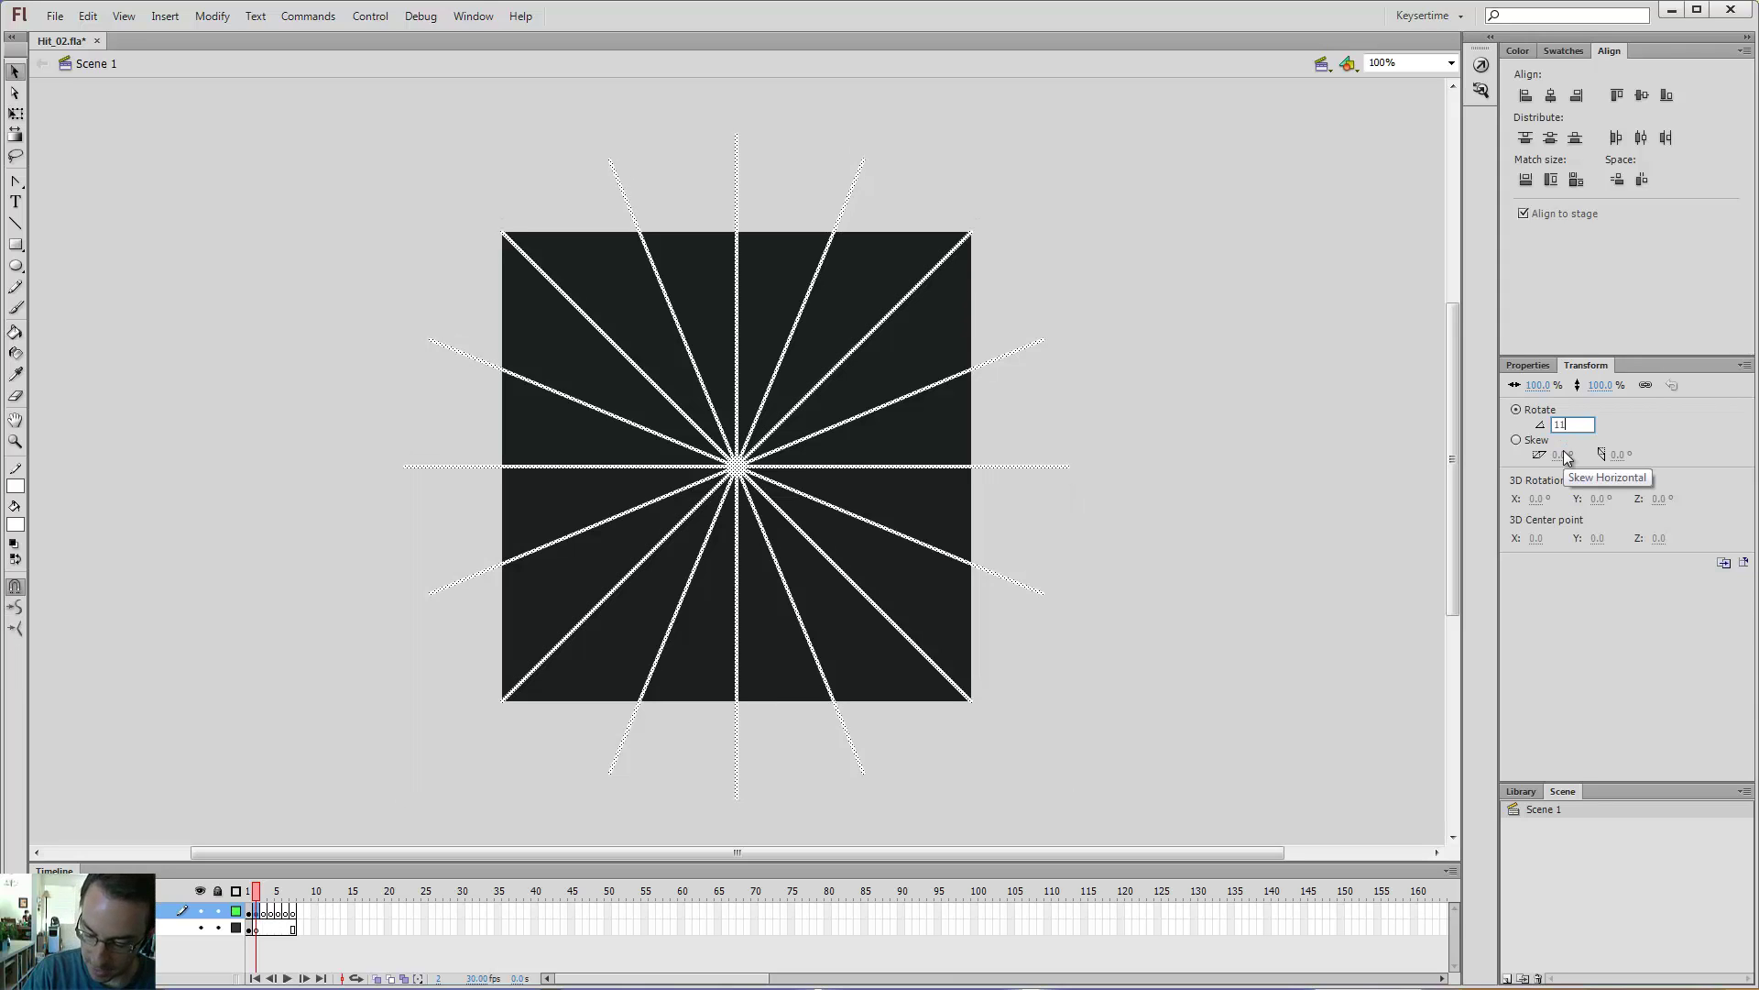
pyautogui.write('.25')
pyautogui.press('Return')
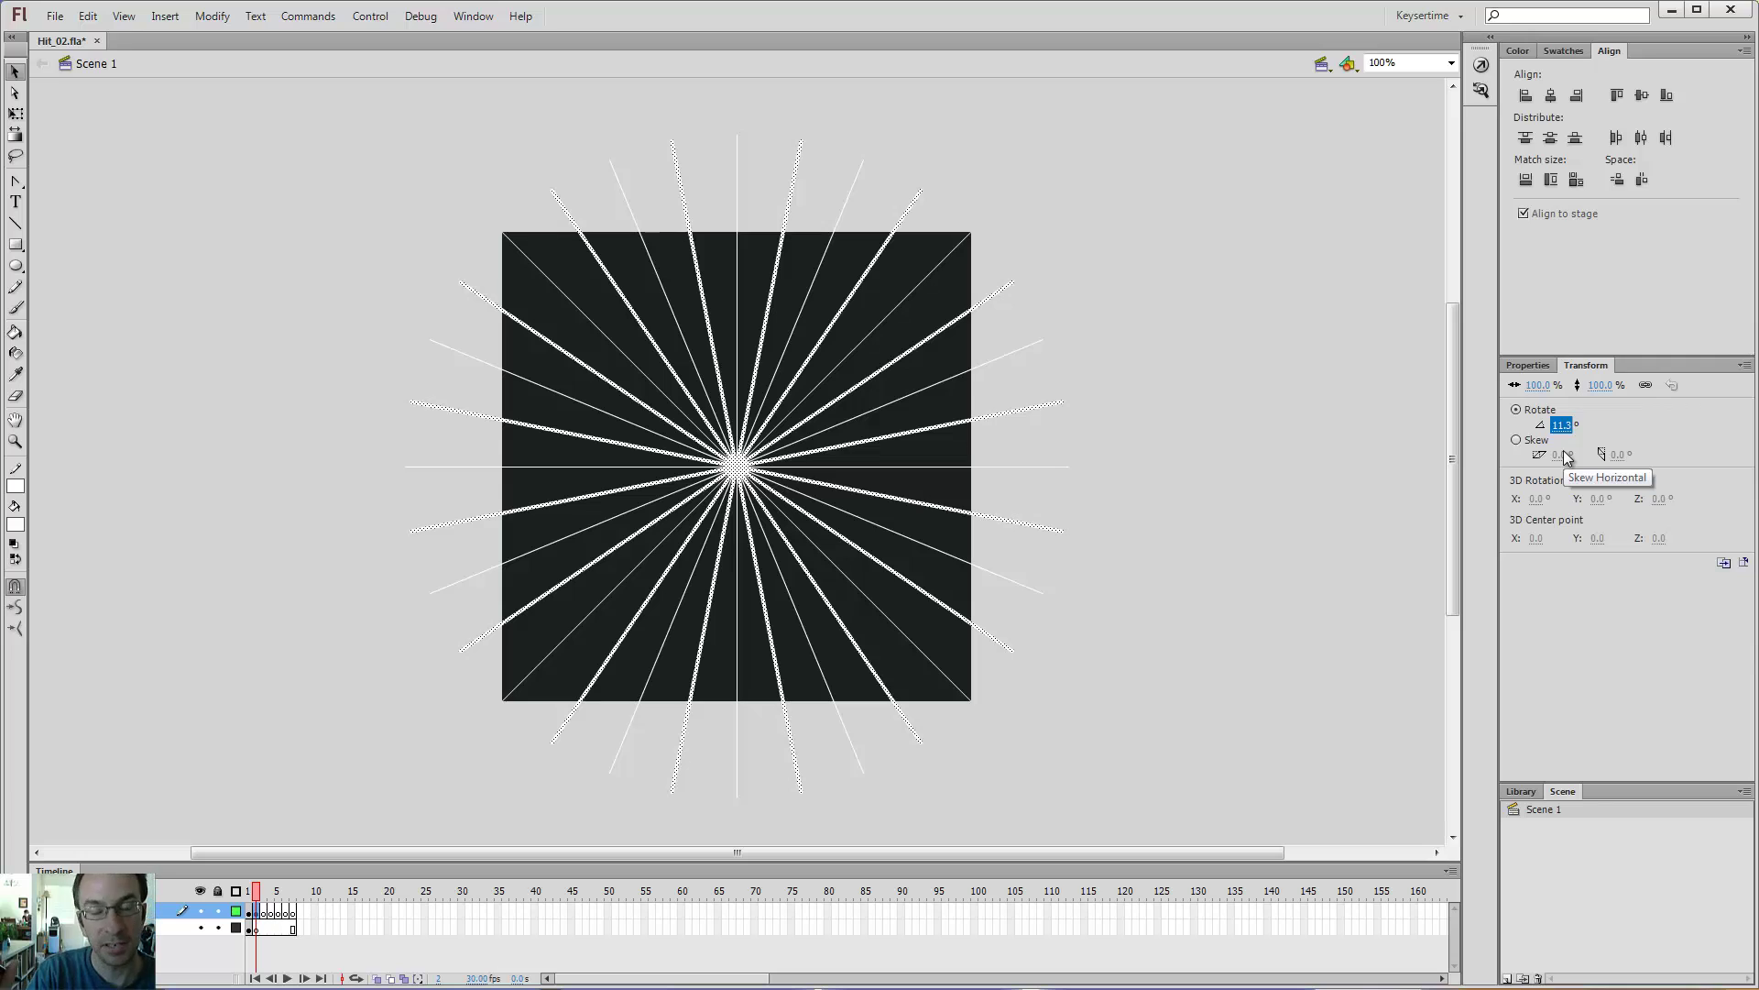
pyautogui.click(1106, 258)
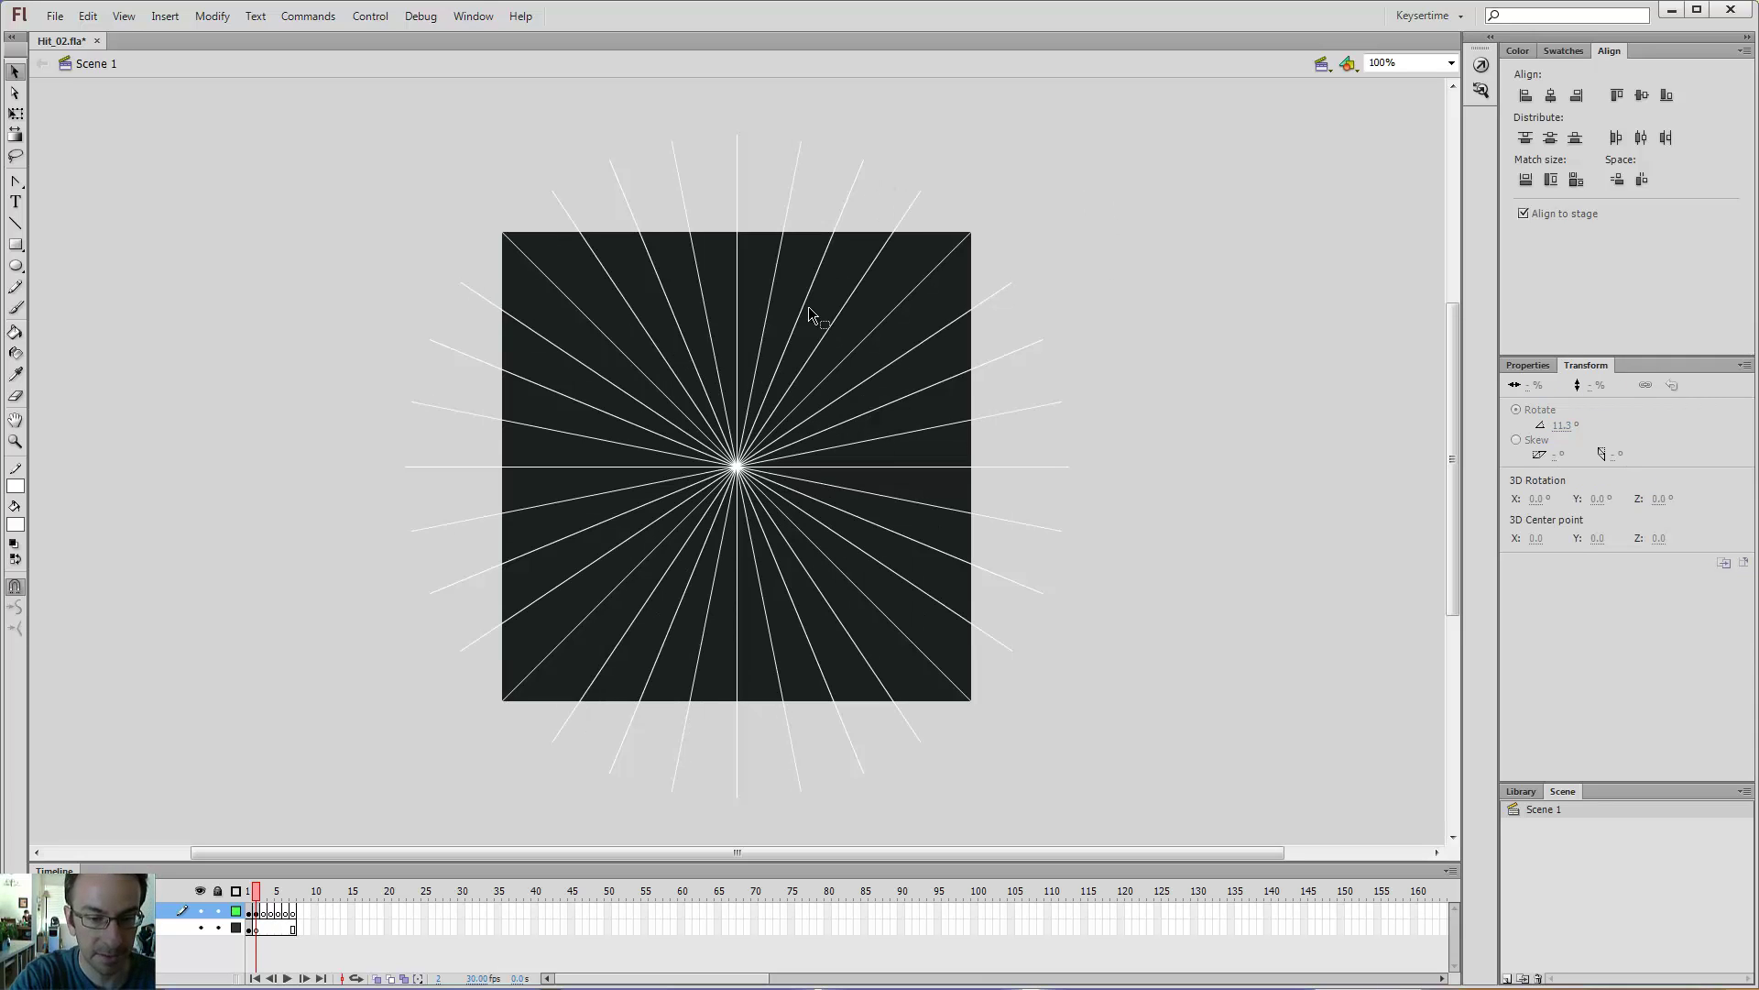
# - Select the whole set of radial lines and examine its shape and stroke properties
pyautogui.doubleClick(994, 468)
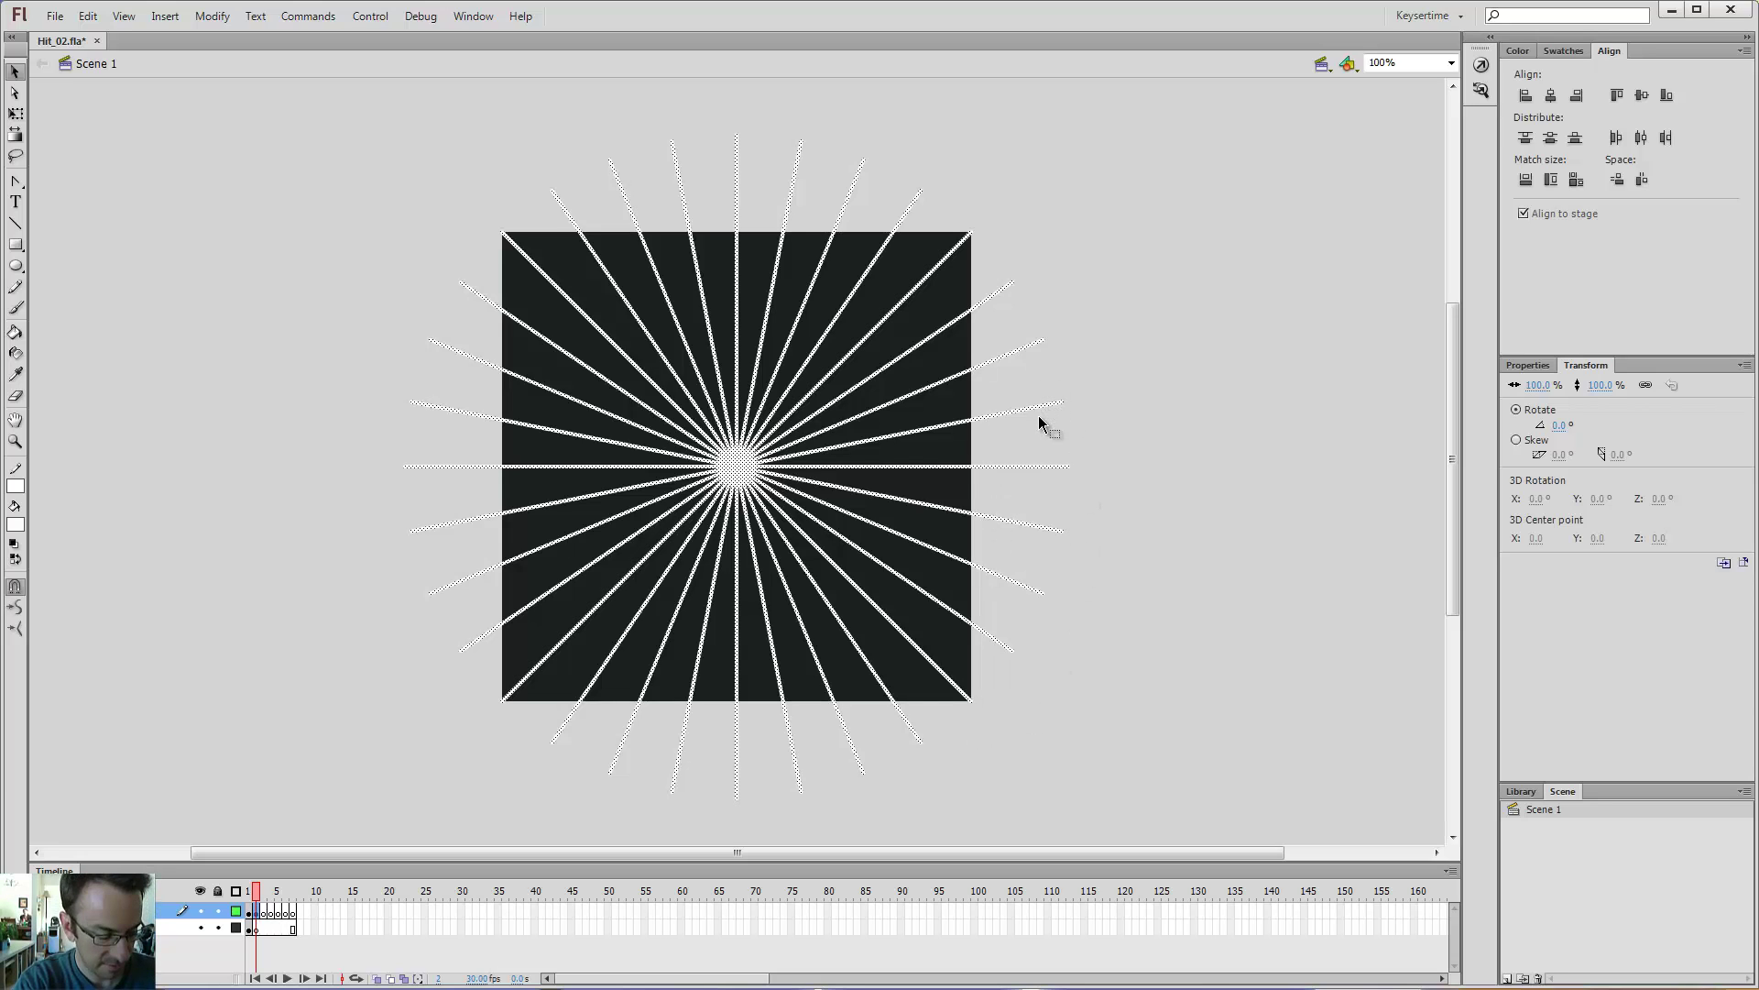
pyautogui.click(1527, 365)
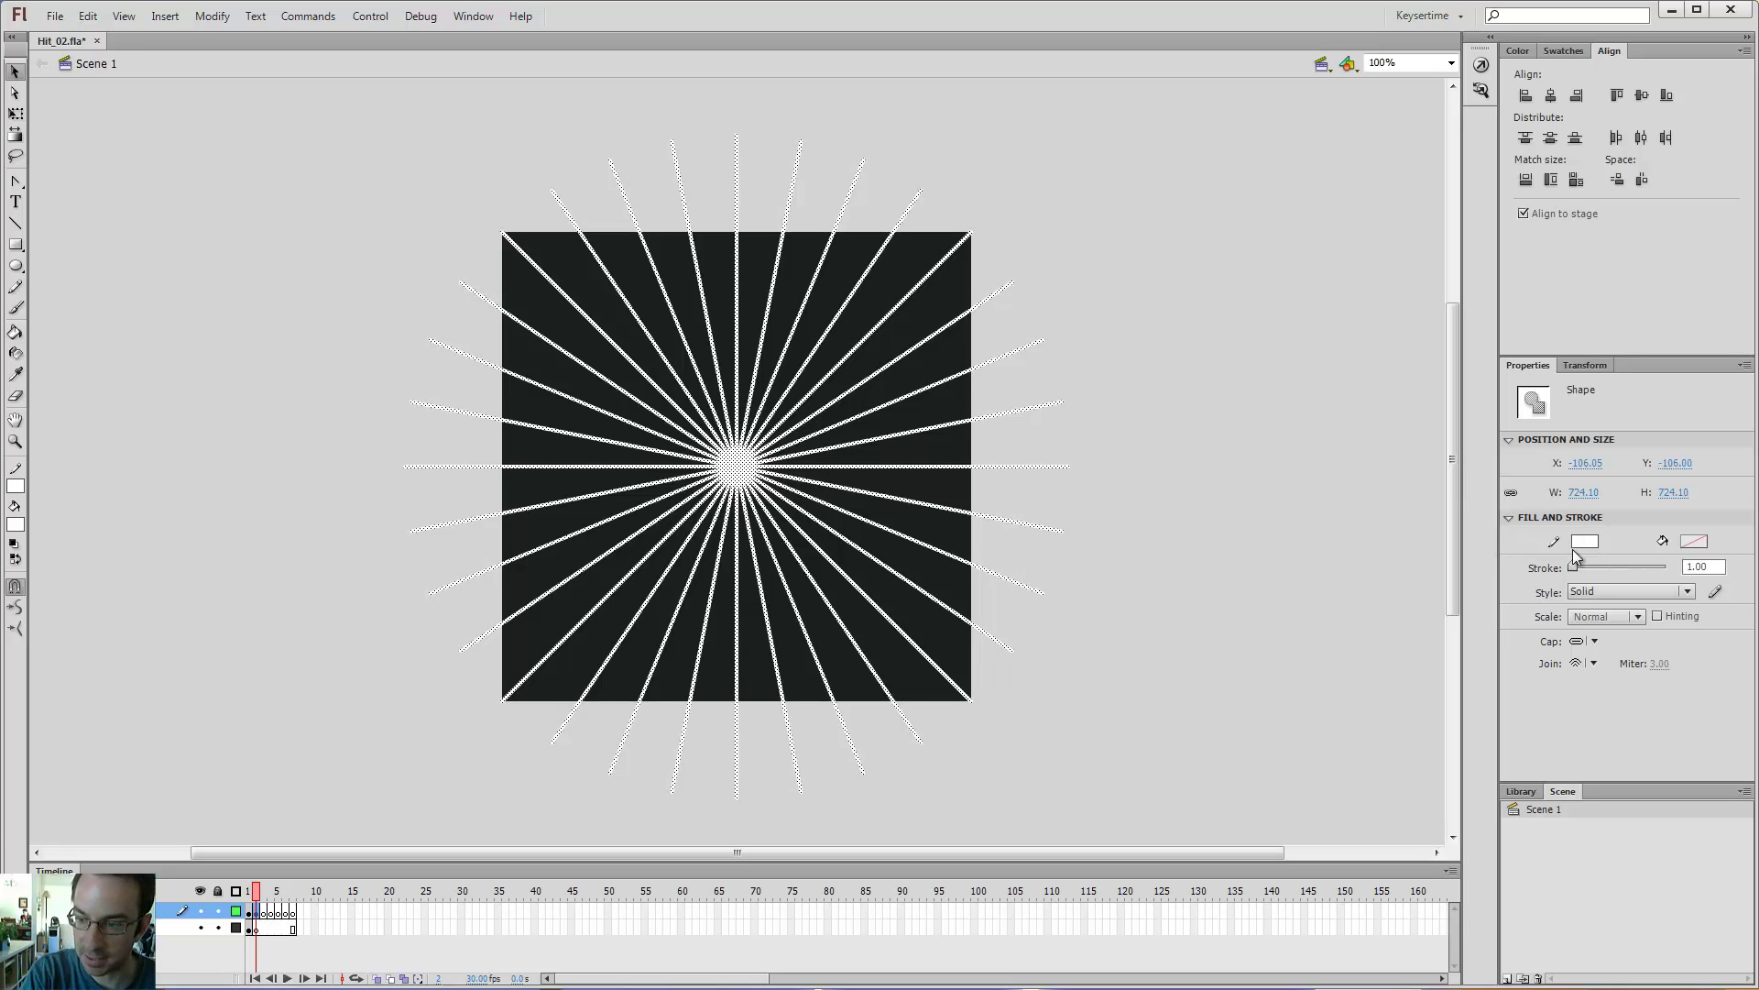
pyautogui.click(1125, 359)
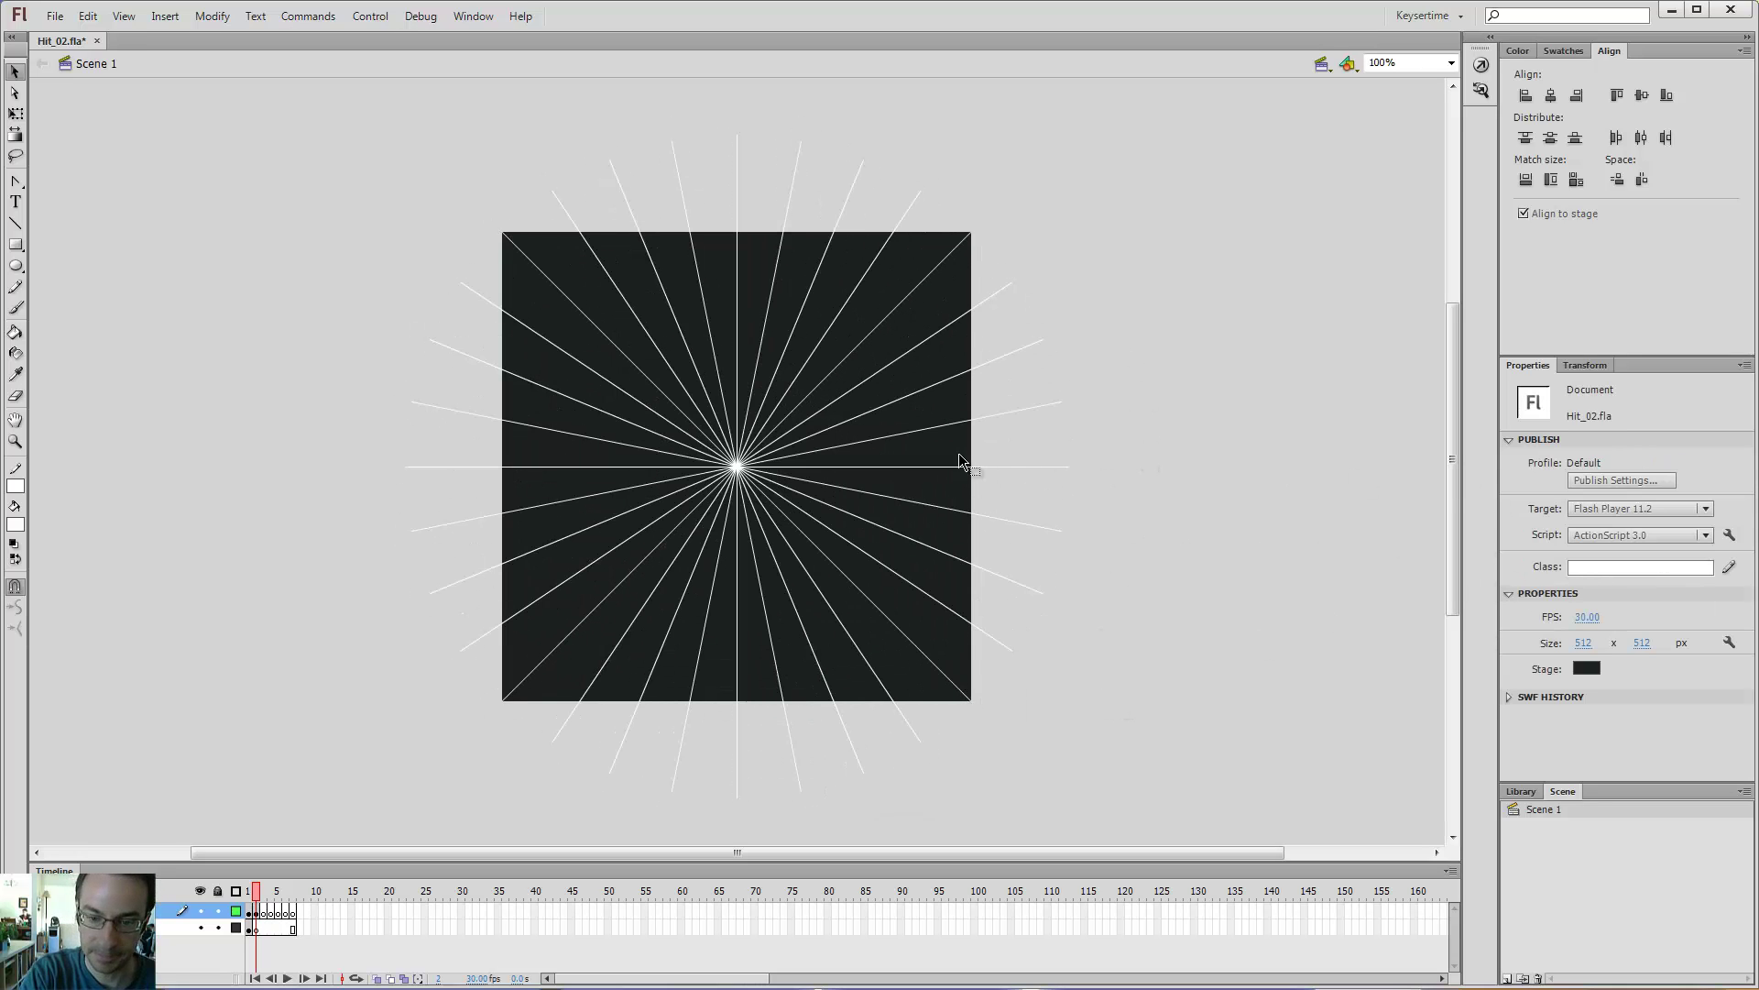
# - Select all the radial lines in frame 2 of the guide layer and combine them into one group
pyautogui.click(259, 927)
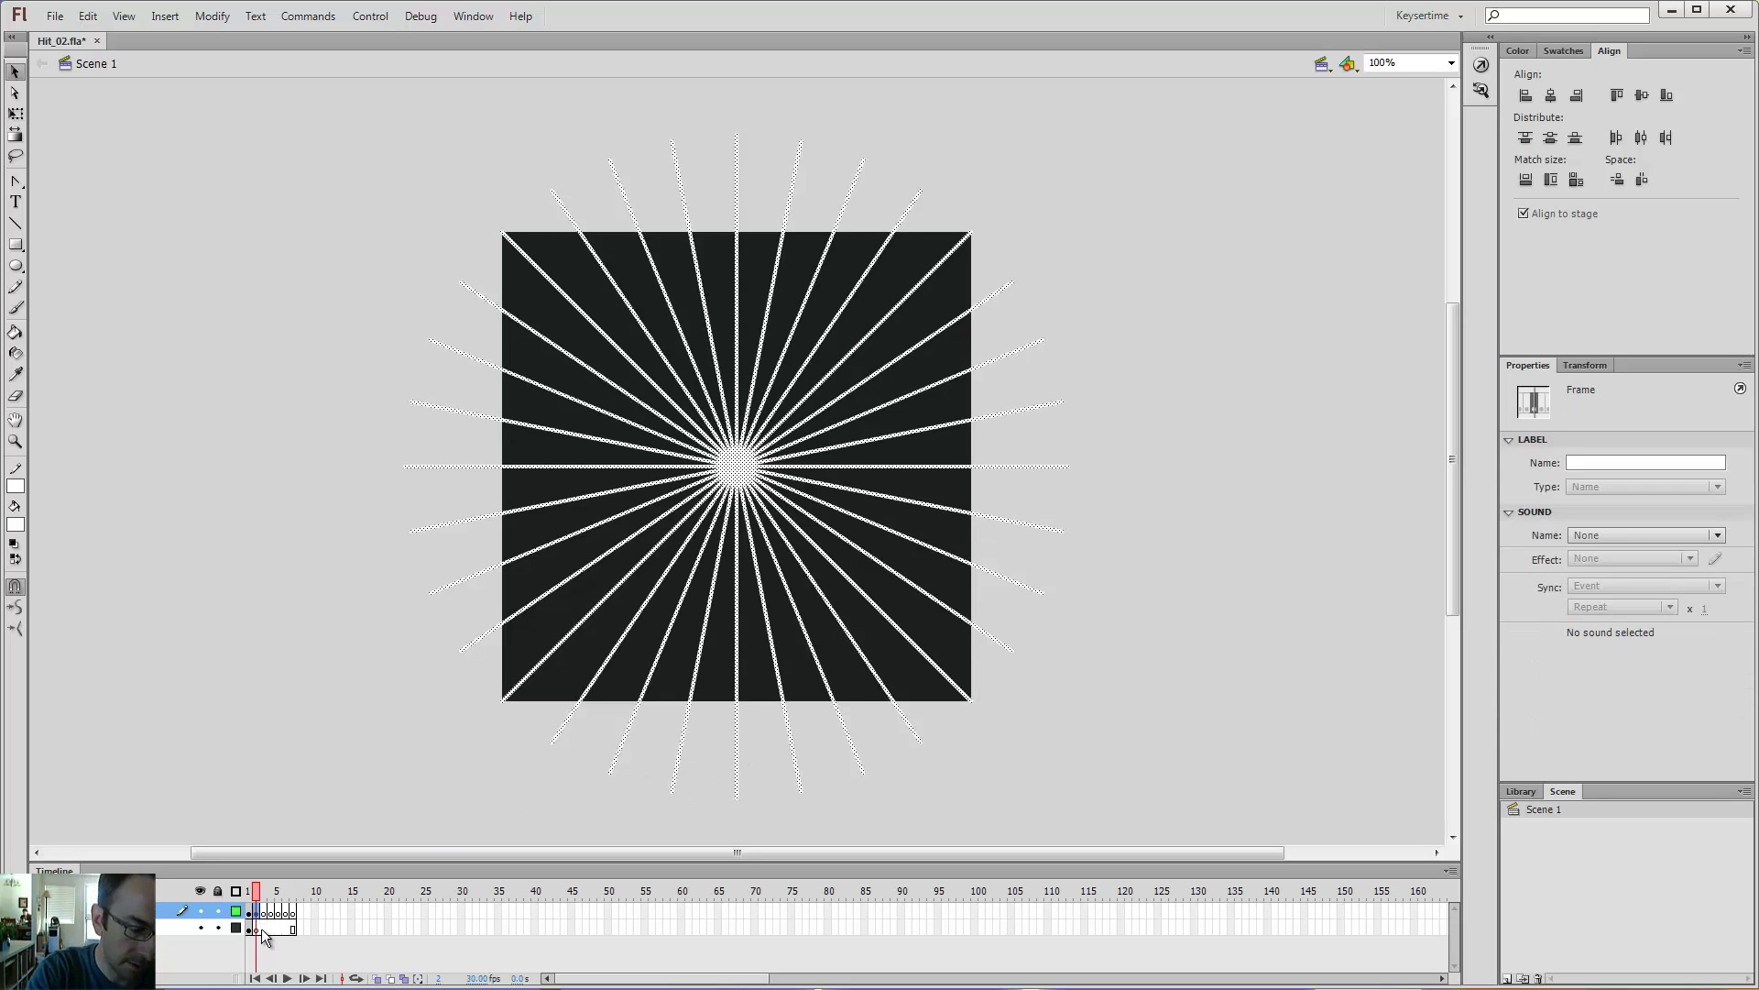
pyautogui.click(260, 925)
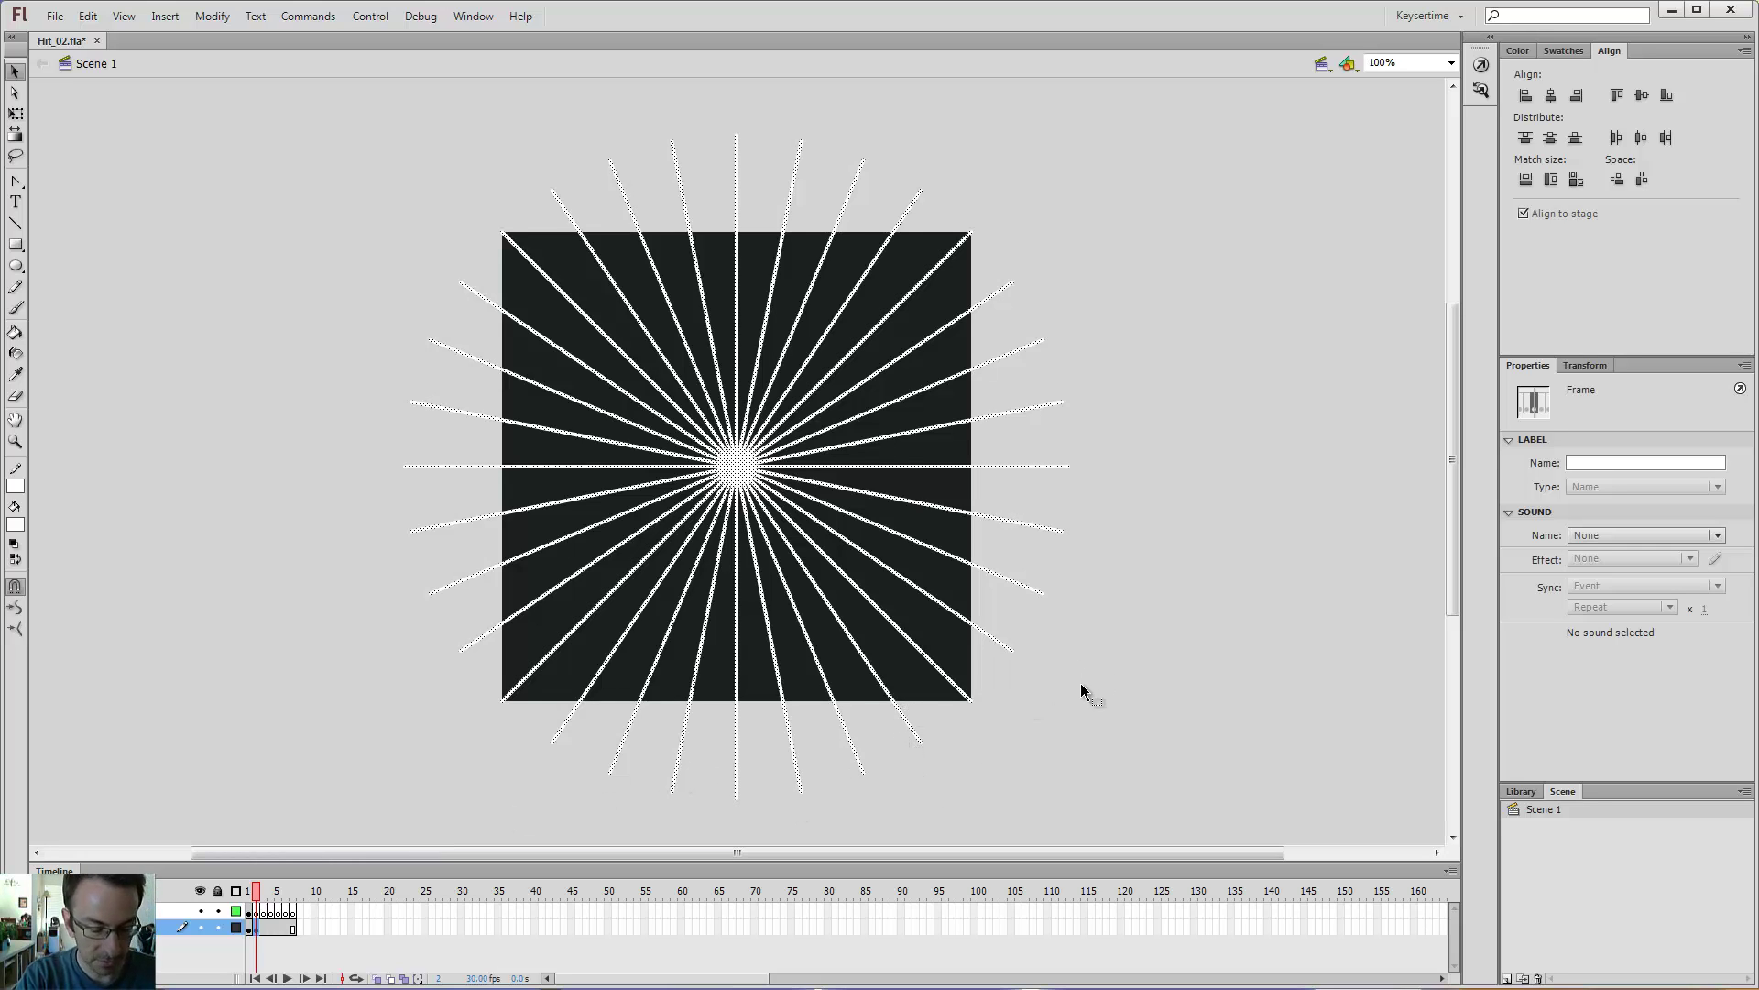
pyautogui.hotkey('ctrl', 'g')
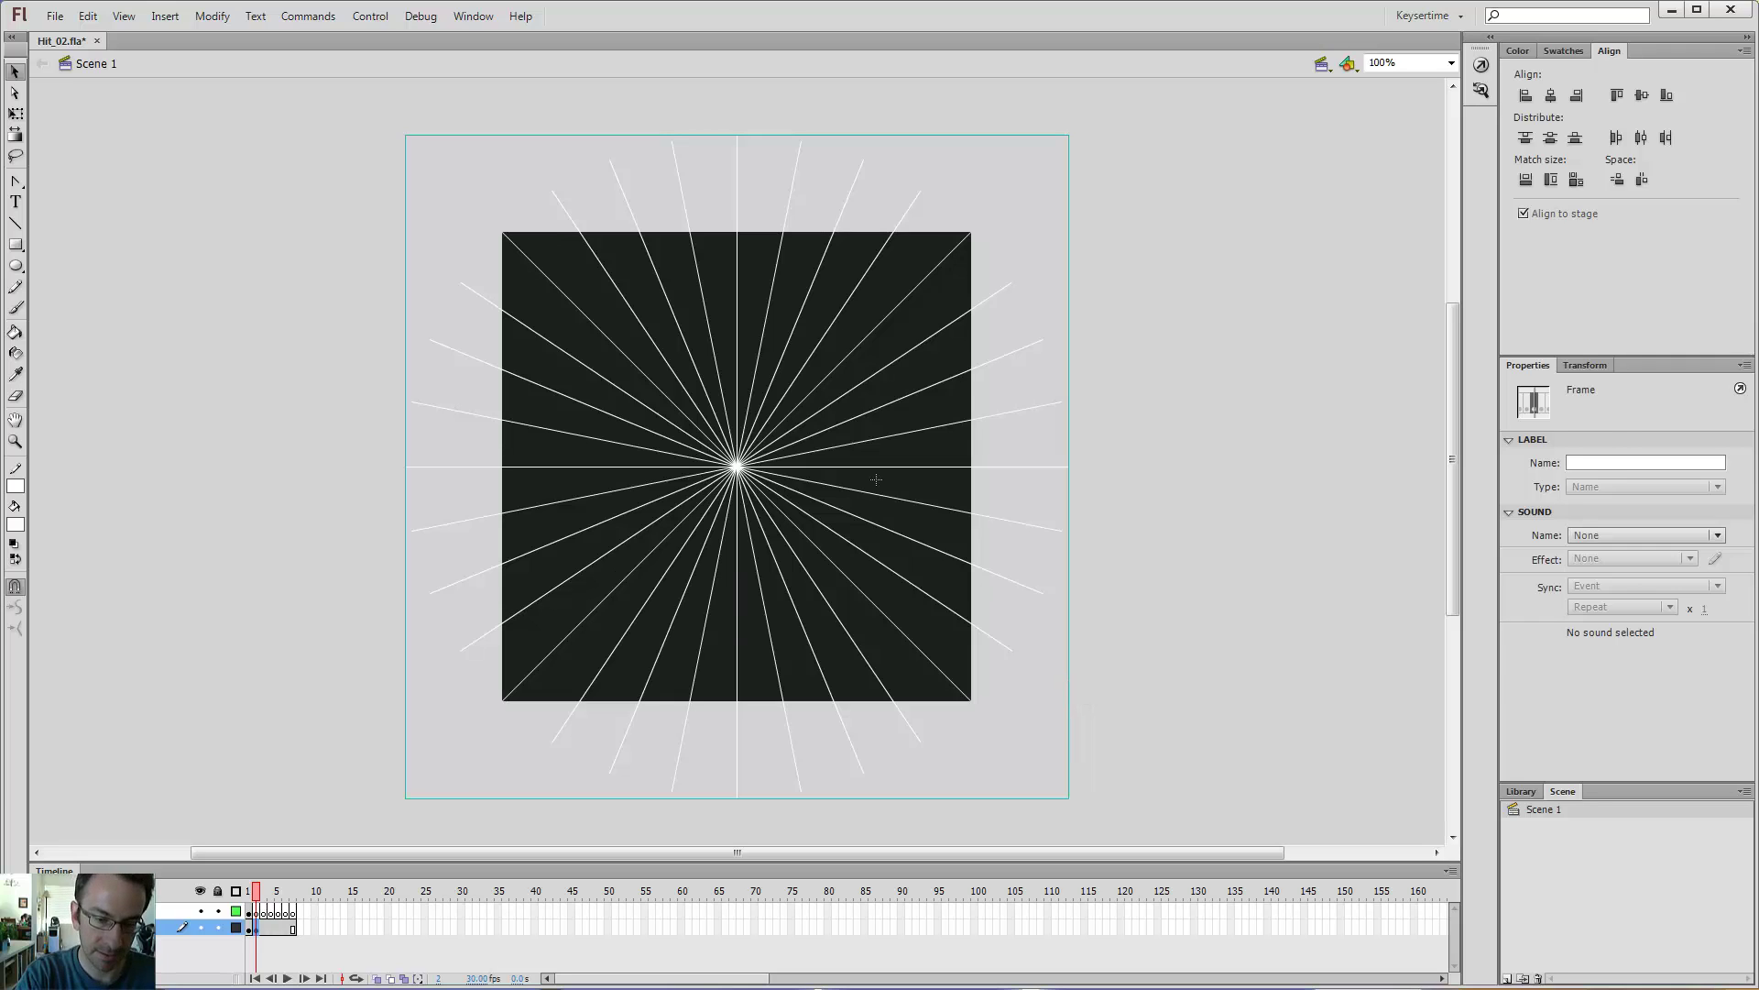
pyautogui.press('o')
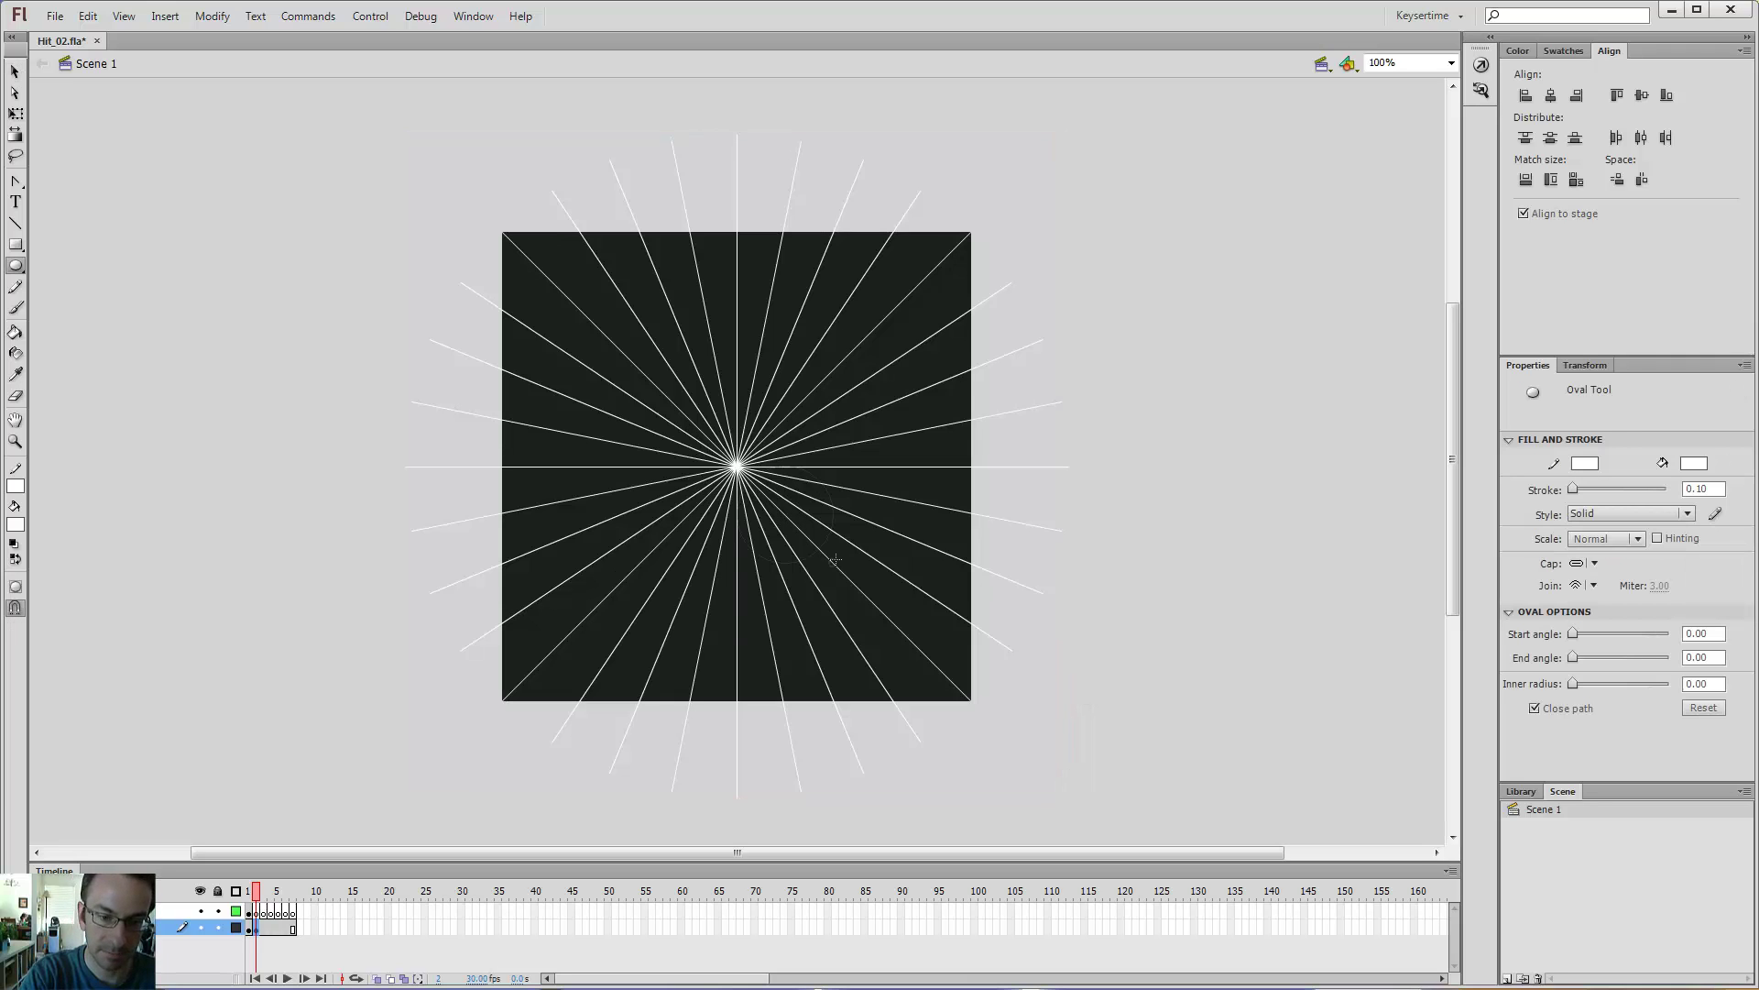
pyautogui.moveTo(775, 495); pyautogui.dragTo(870, 599)
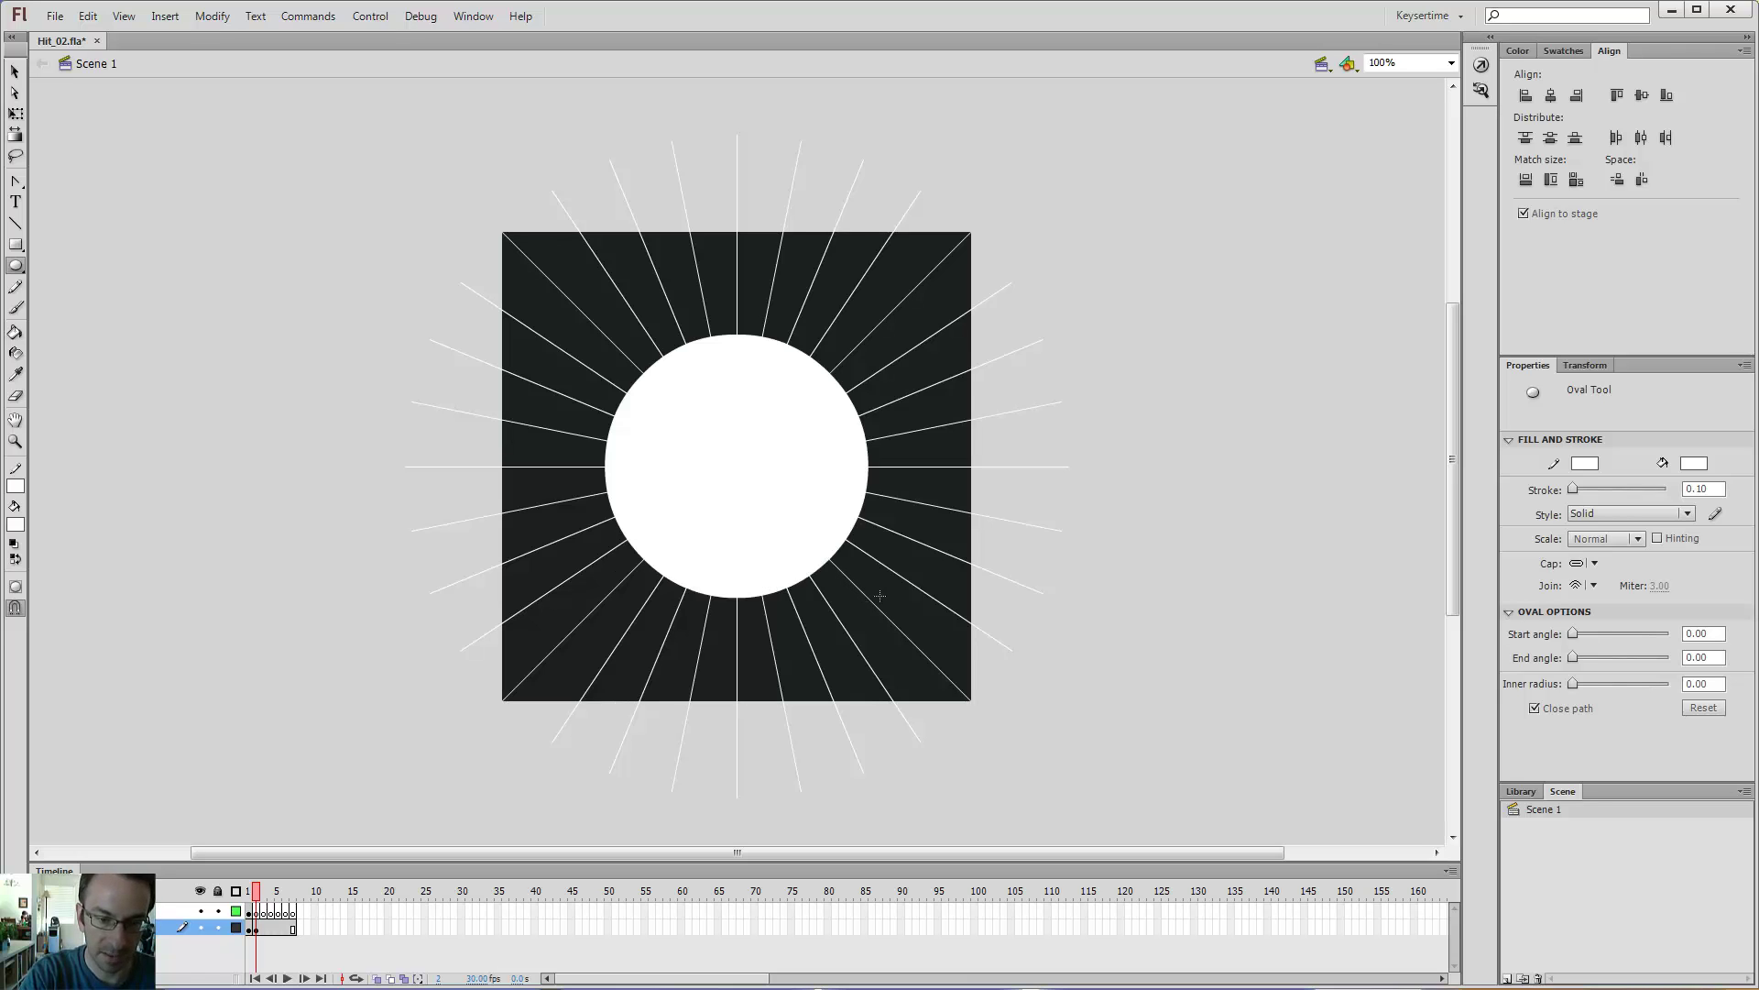
pyautogui.hotkey('ctrl', 'z')
# - Change the outline colour of the Layer 2 guide layer to bright green in its layer properties
pyautogui.doubleClick(235, 929)
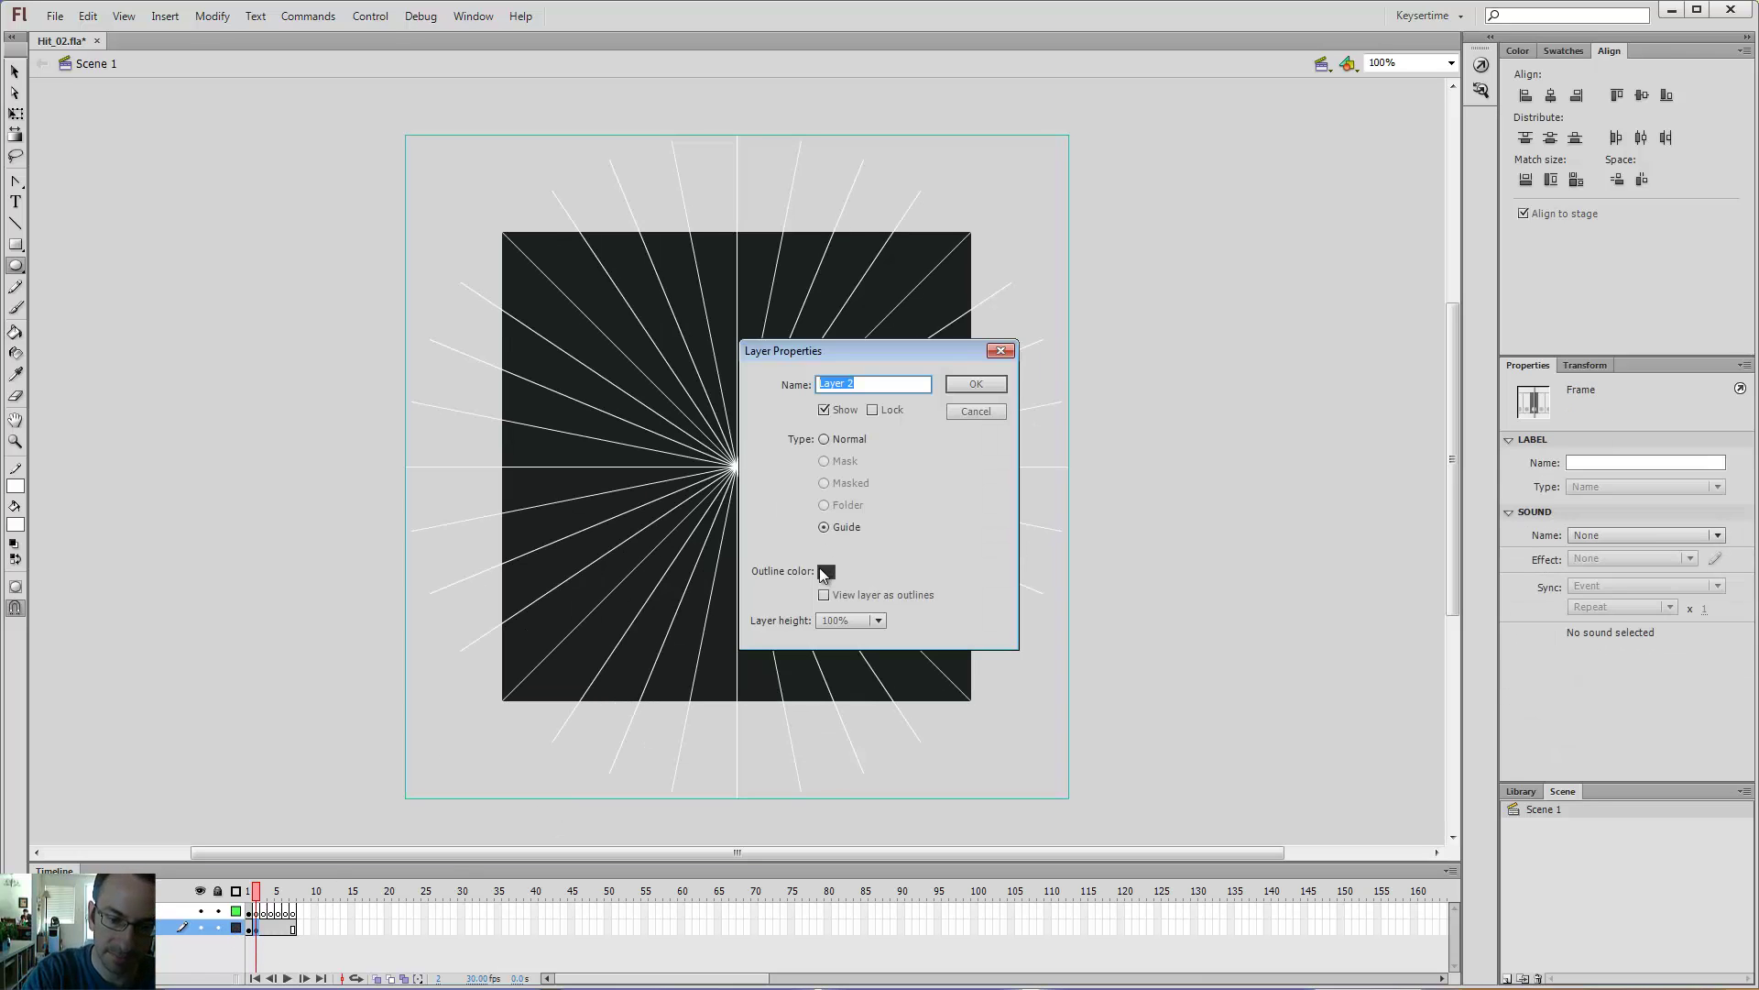
pyautogui.click(826, 571)
pyautogui.click(842, 703)
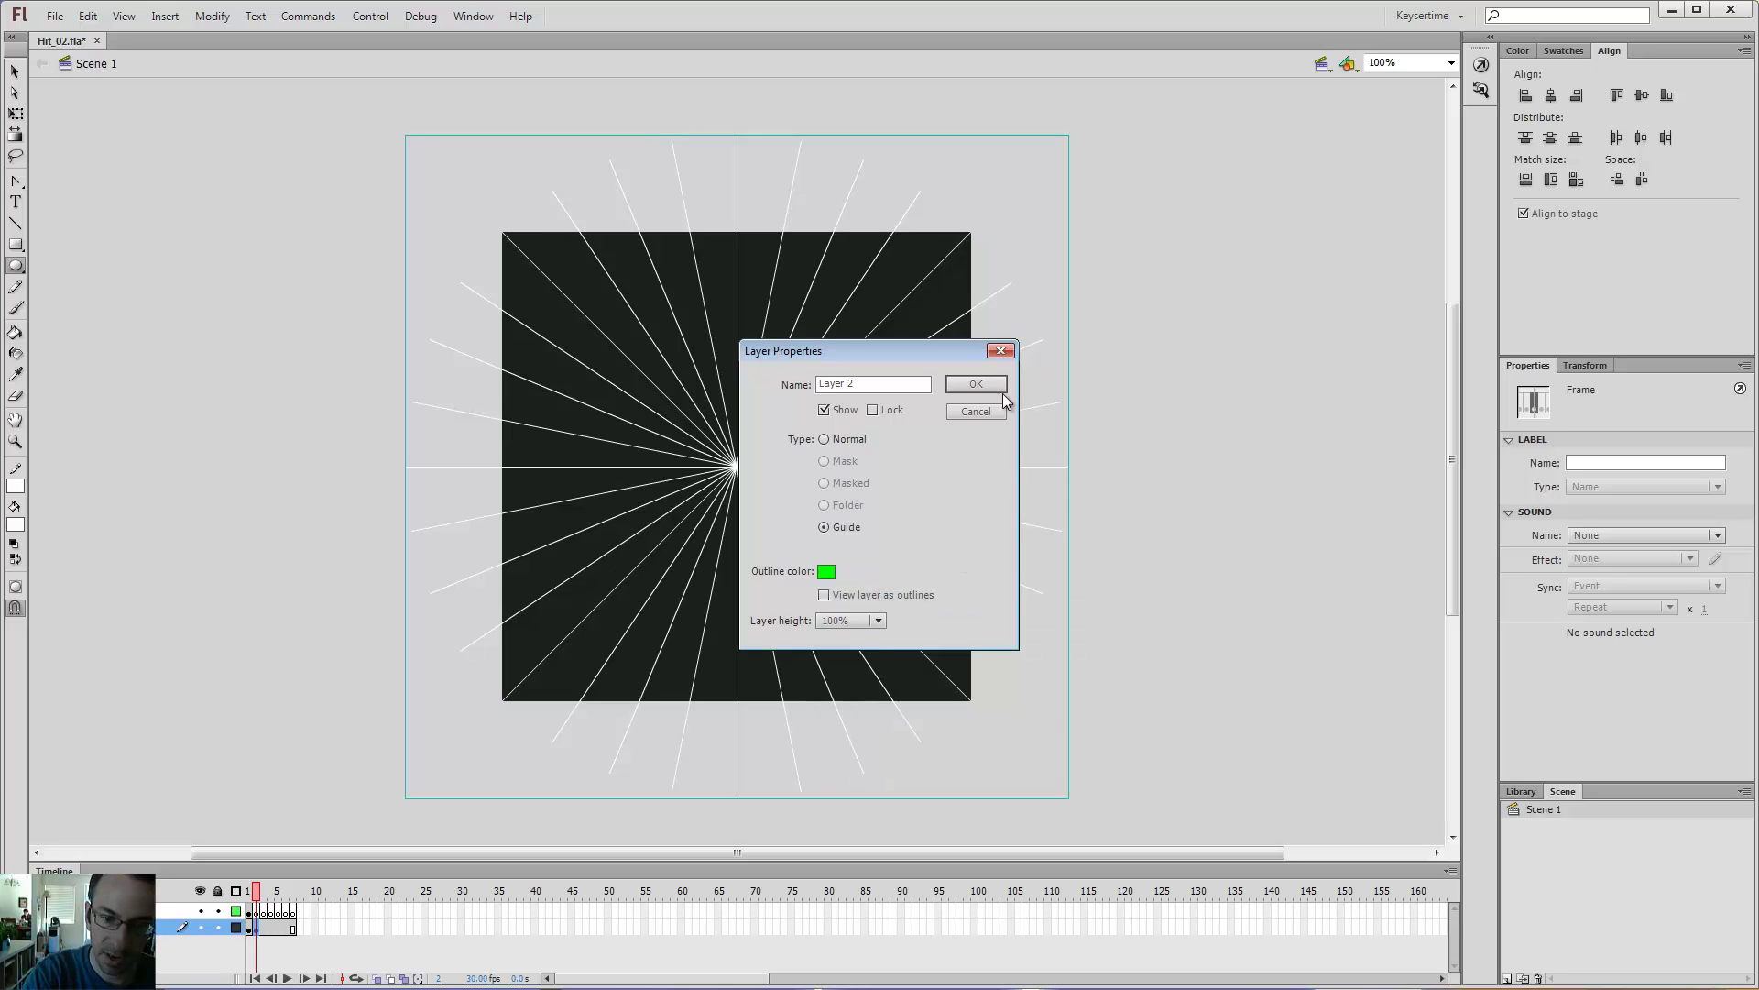
pyautogui.click(979, 385)
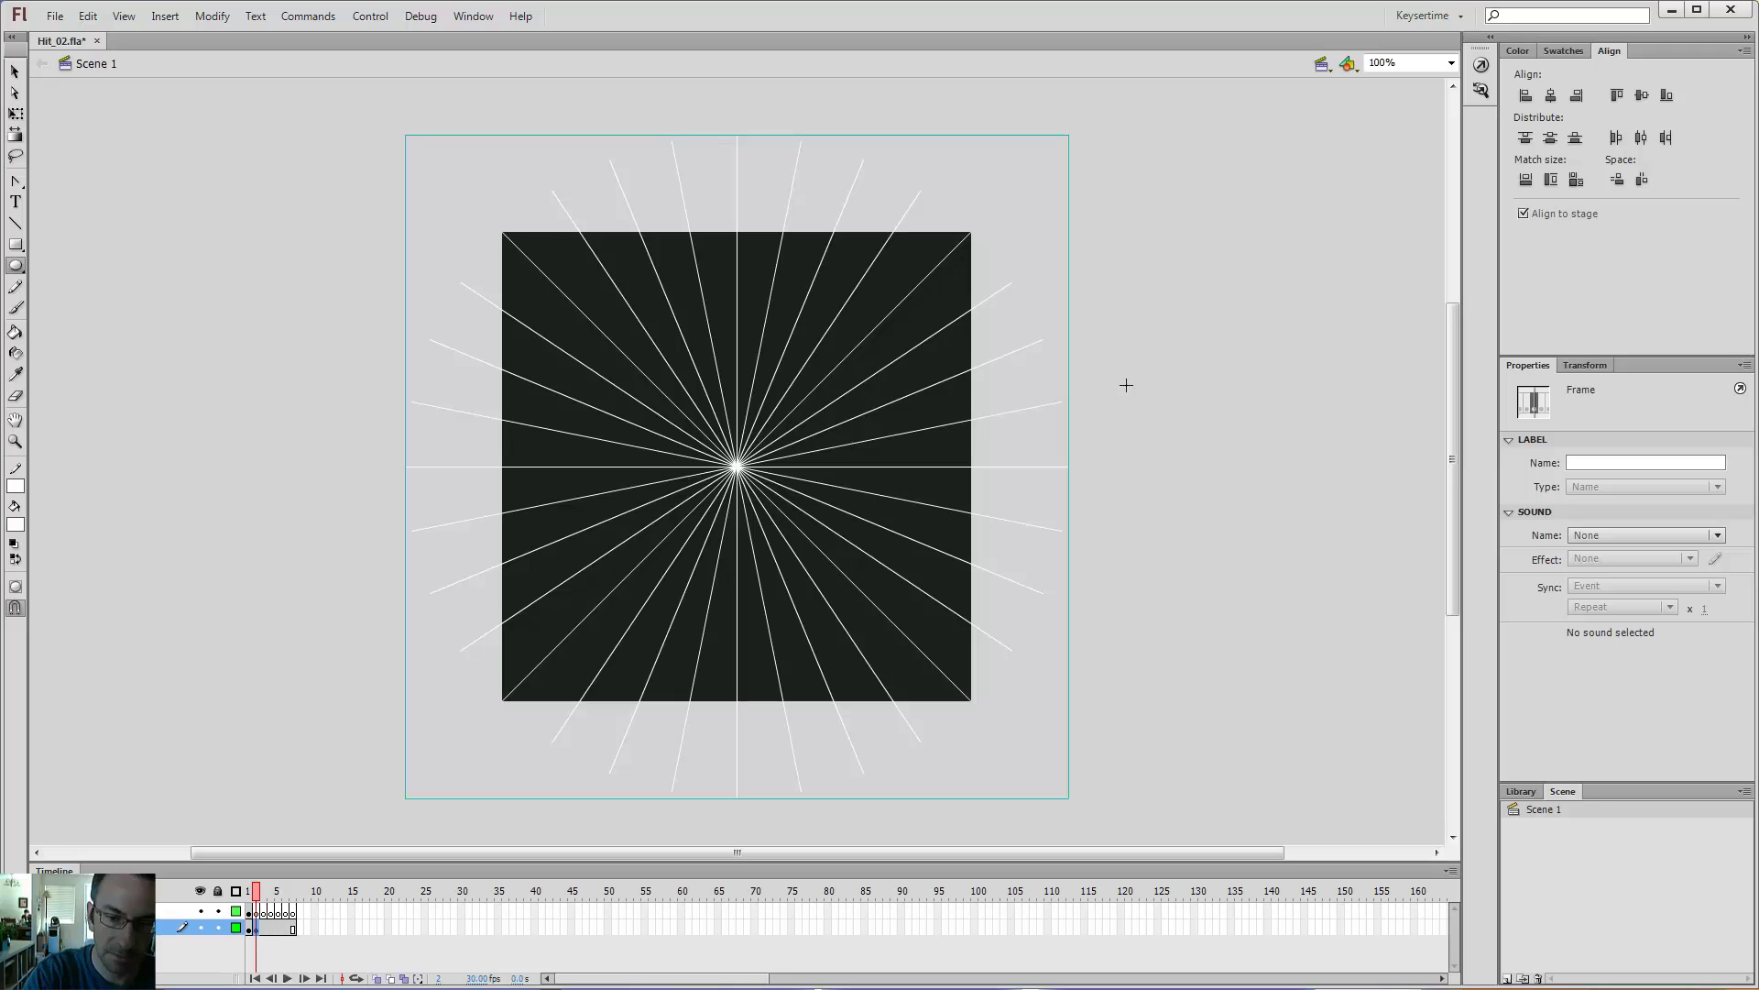
# - Draw a circle about 396 px wide centred on the stage over the radial lines, with its fill deleted so only the thin outline is kept
pyautogui.click(736, 466)
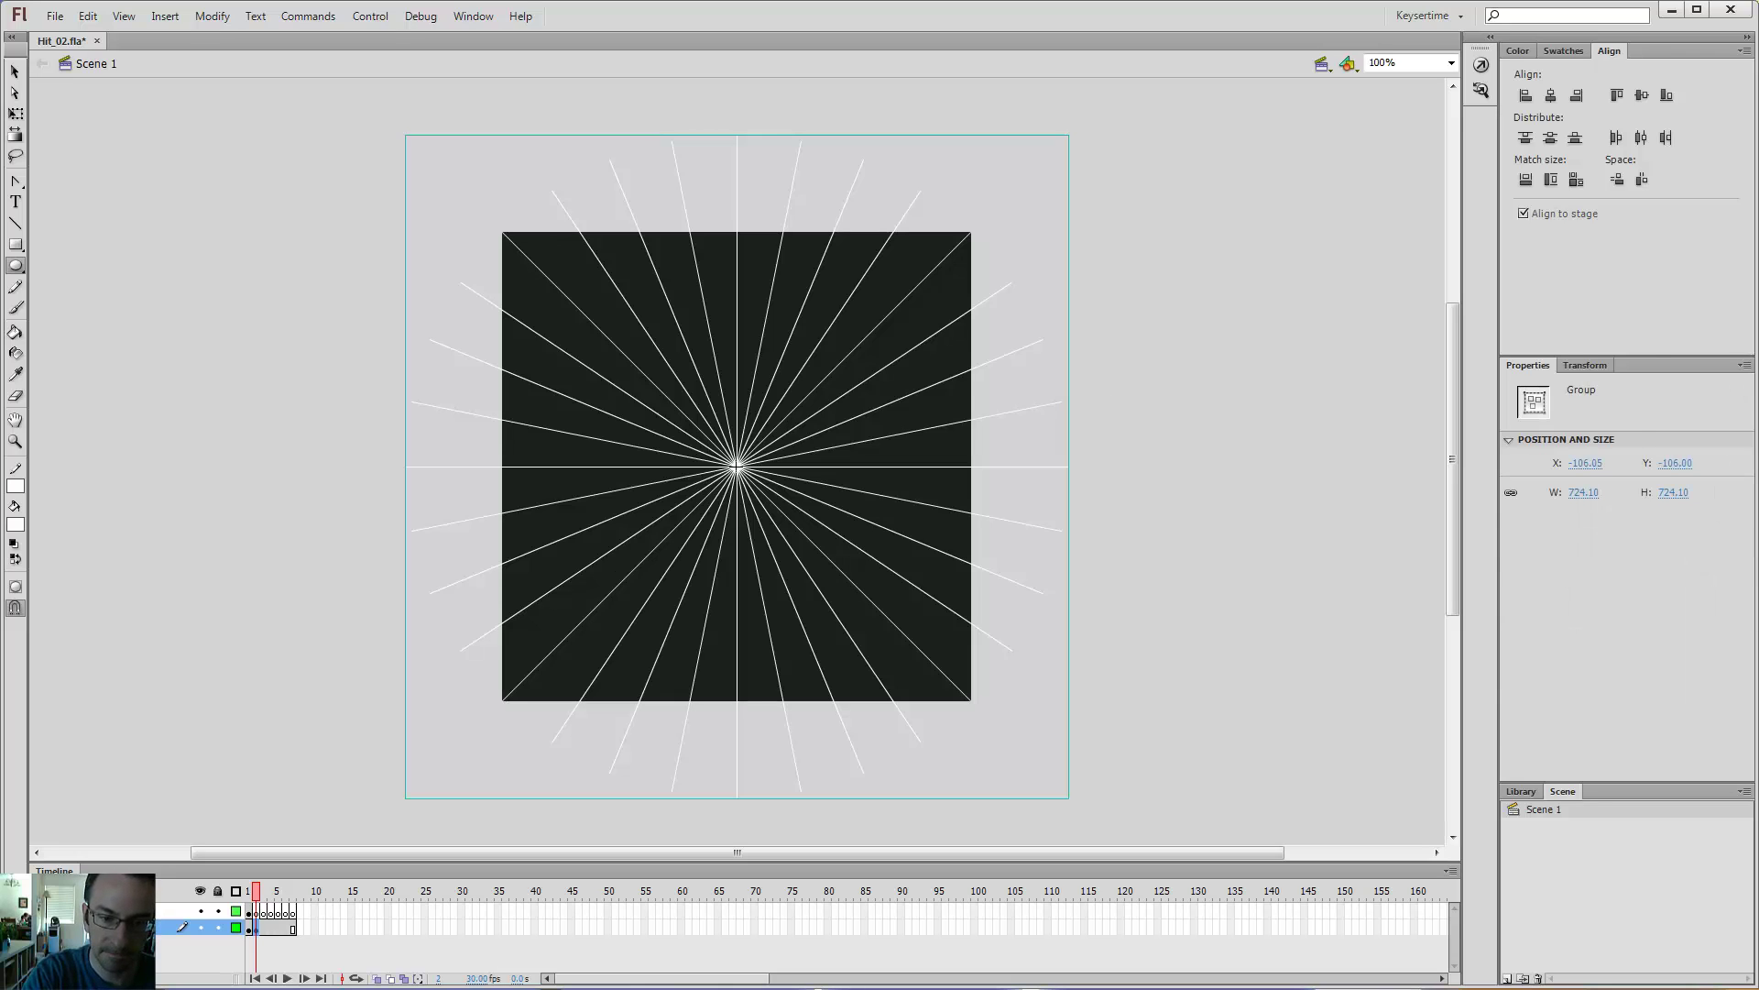
pyautogui.moveTo(736, 466); pyautogui.dragTo(918, 609)
pyautogui.press('v')
pyautogui.click(872, 522)
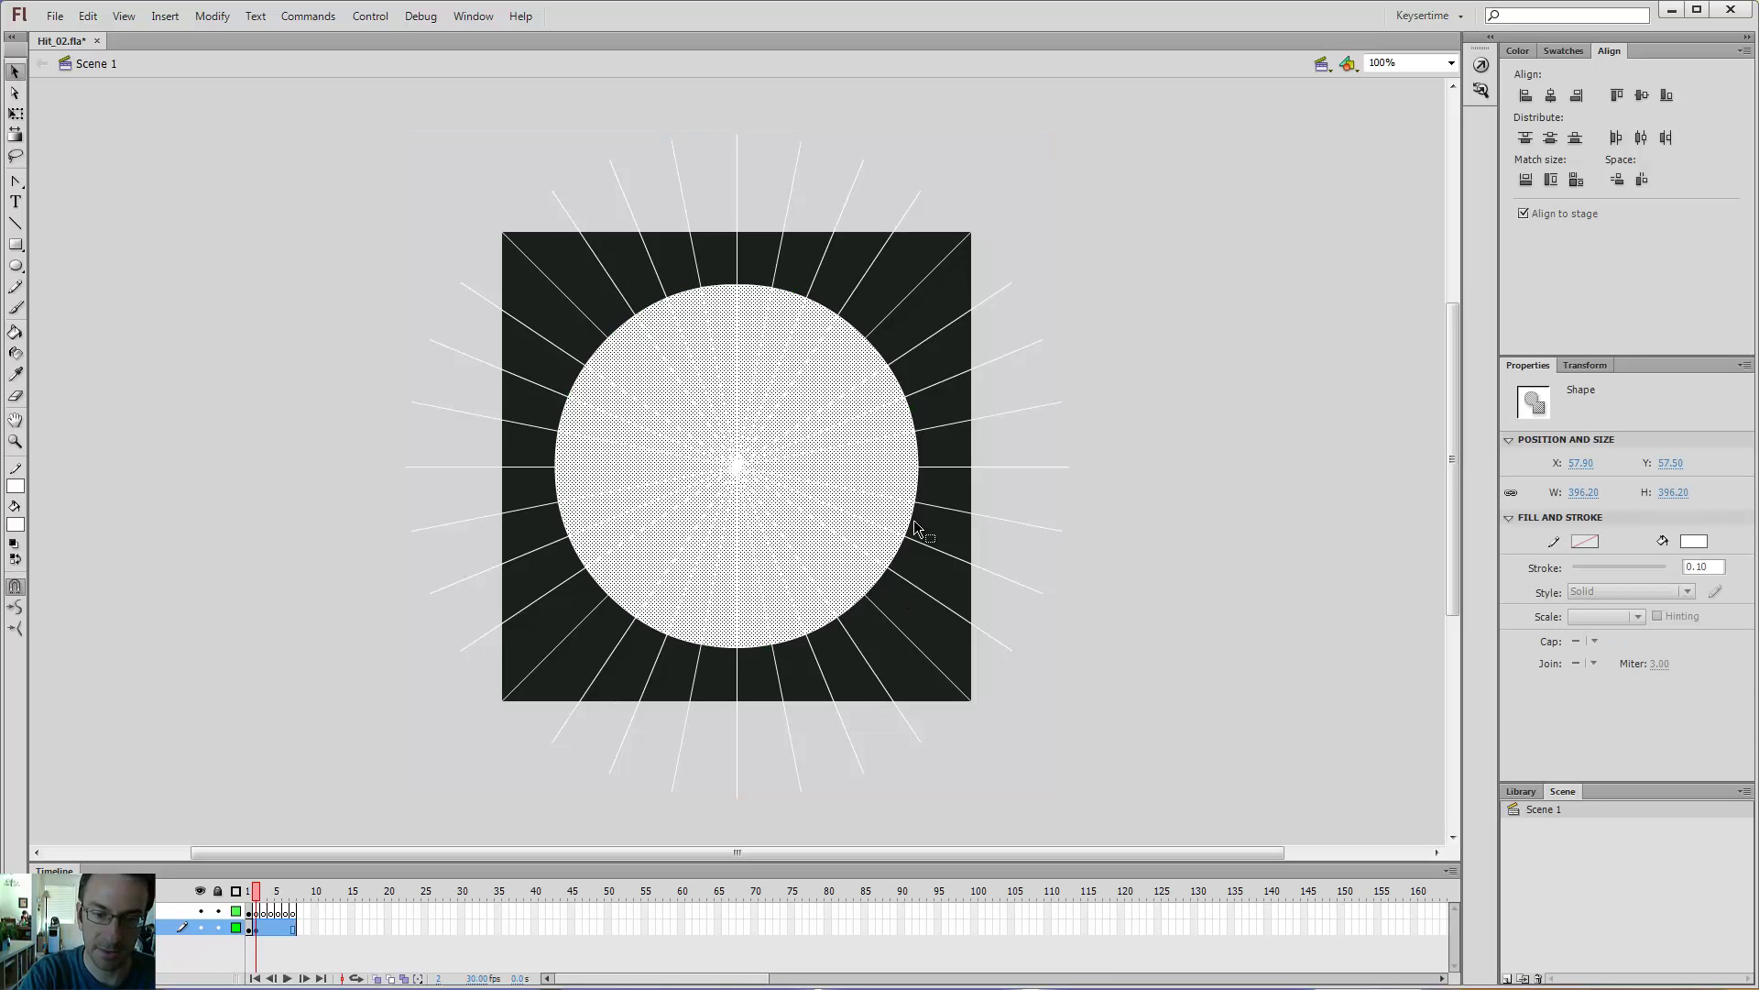
pyautogui.press('Delete')
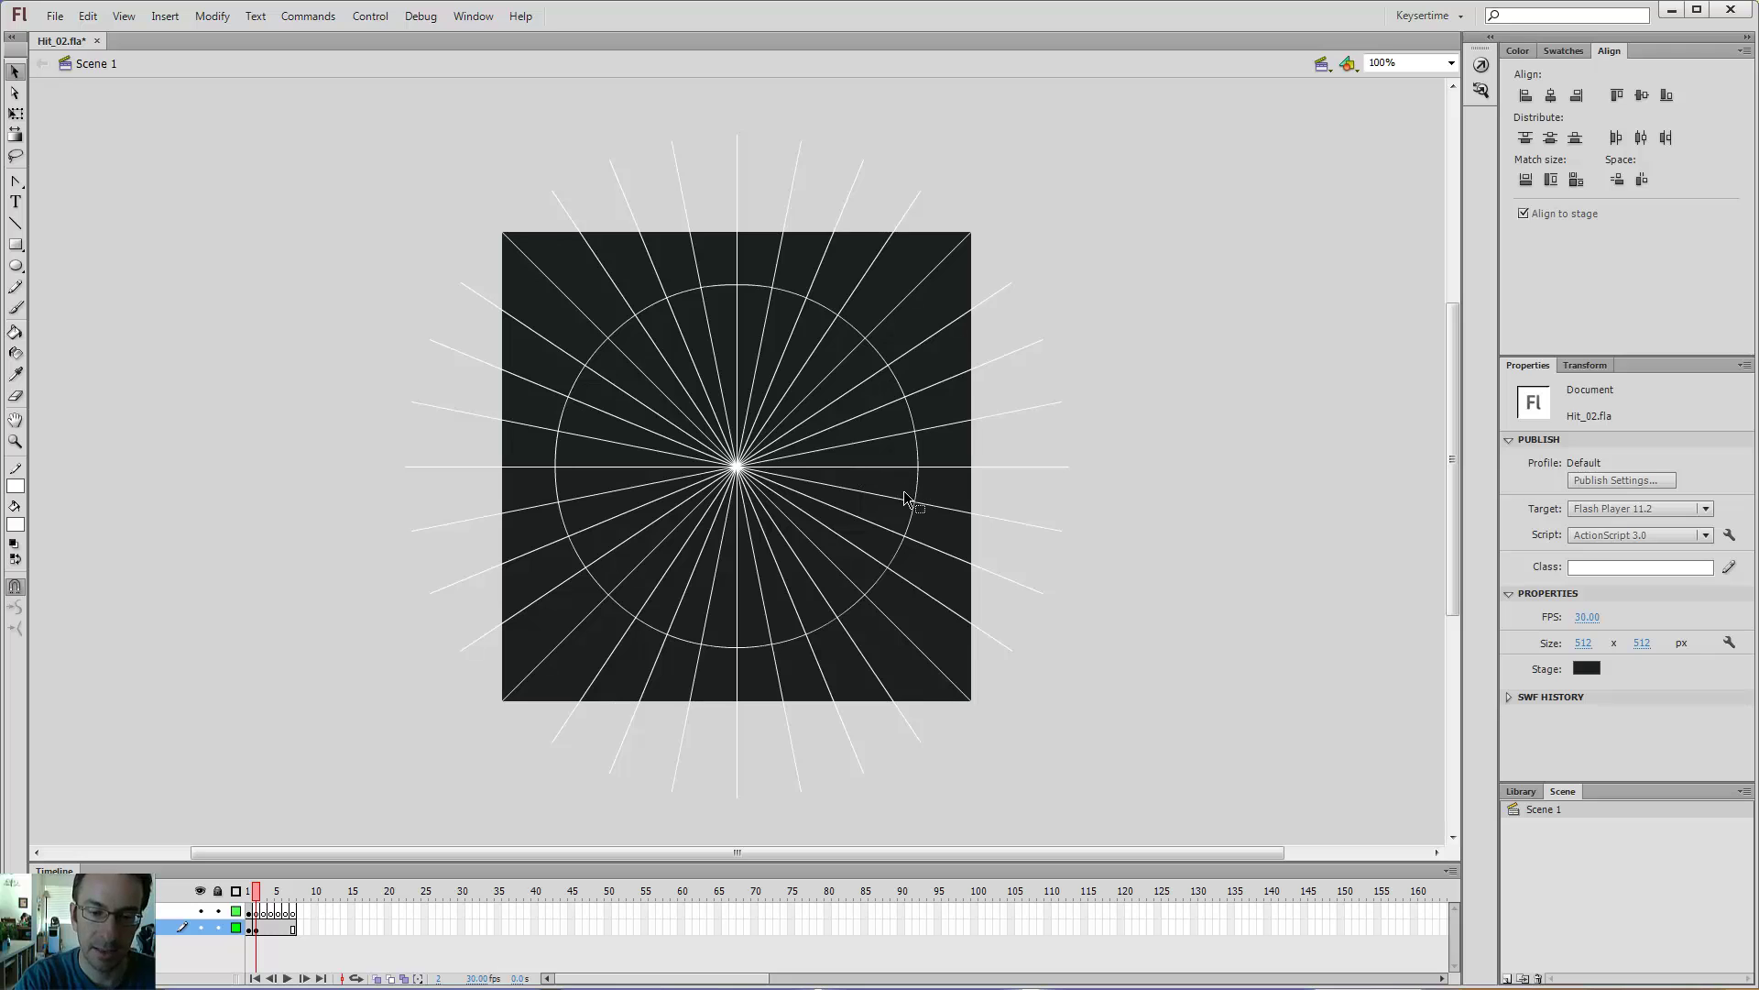
pyautogui.click(918, 491)
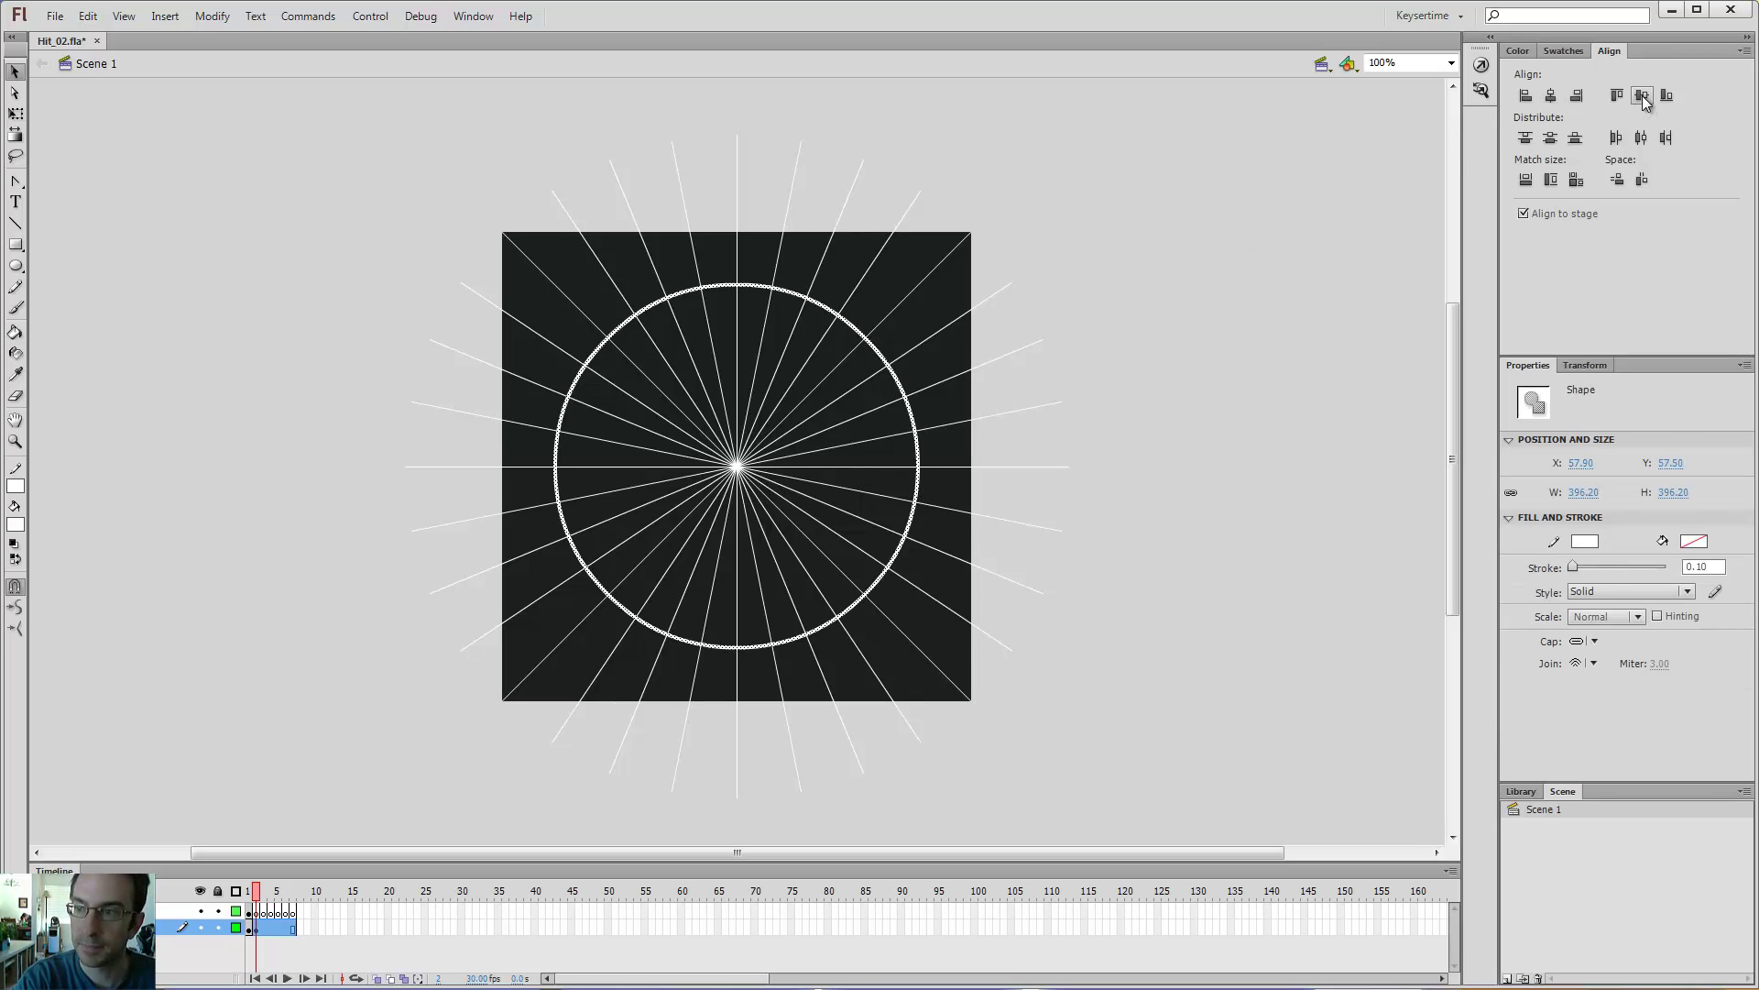
pyautogui.press('q')
pyautogui.moveTo(922, 280); pyautogui.dragTo(792, 448)
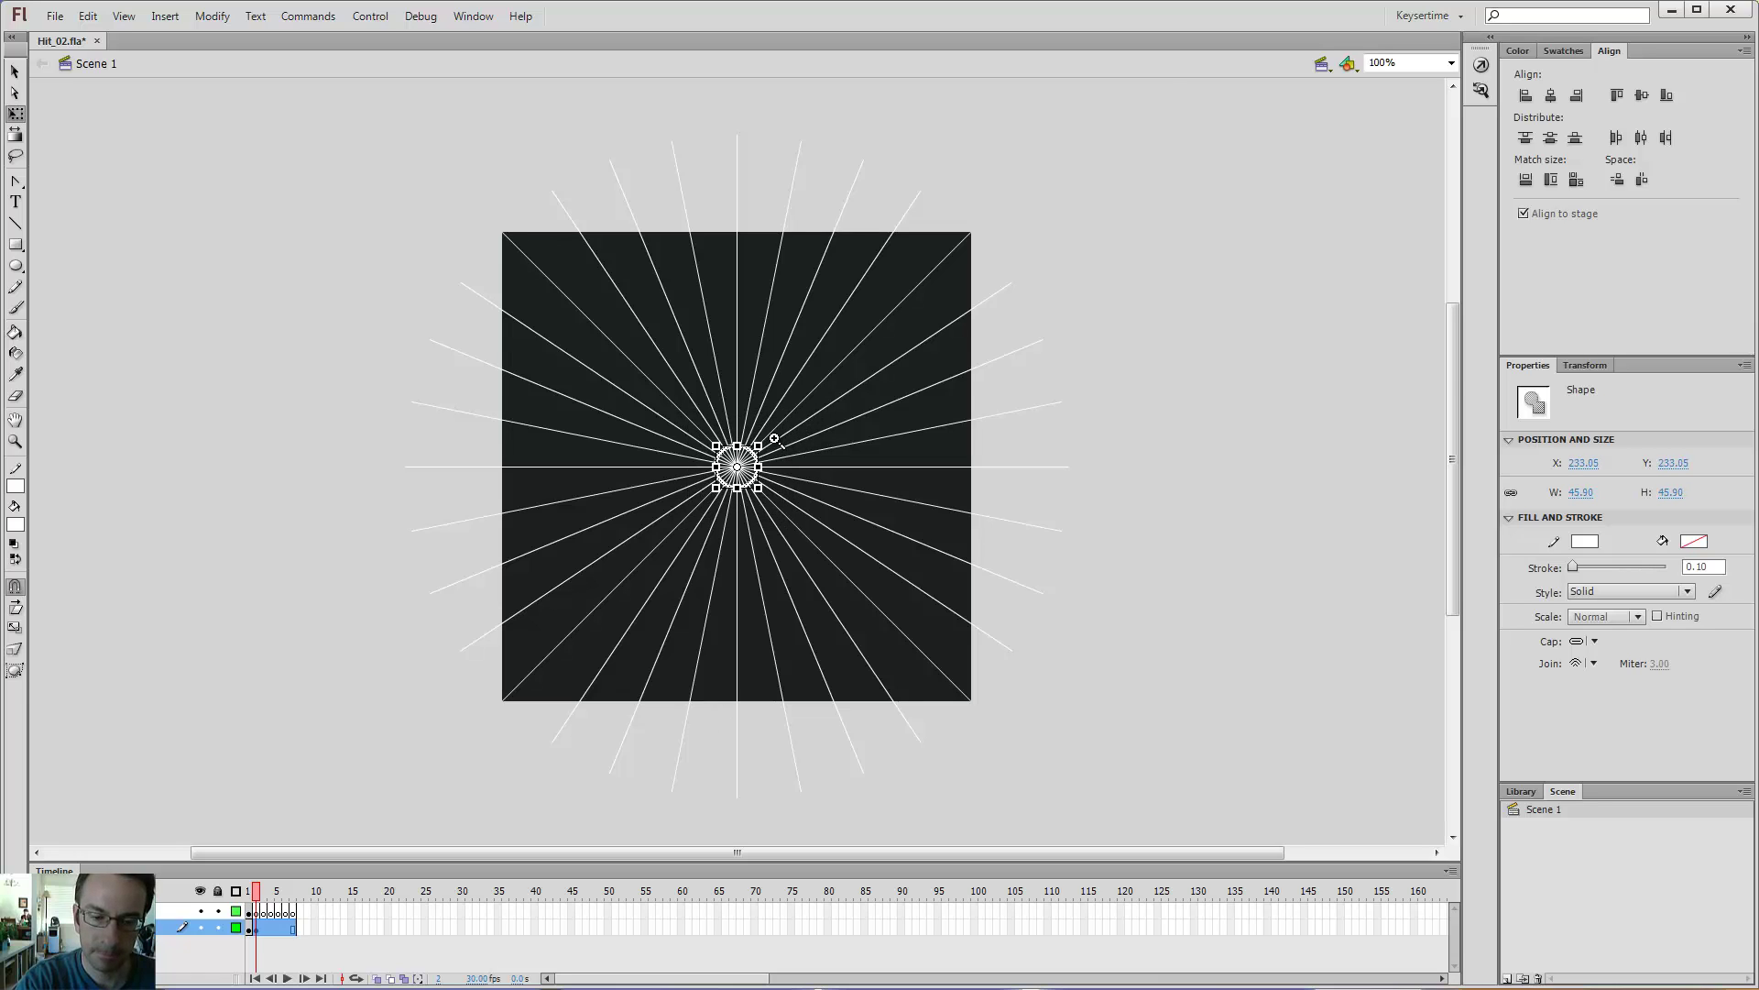
pyautogui.press('z')
pyautogui.click(771, 444)
pyautogui.press('v')
pyautogui.hotkey('ctrl', 'z')
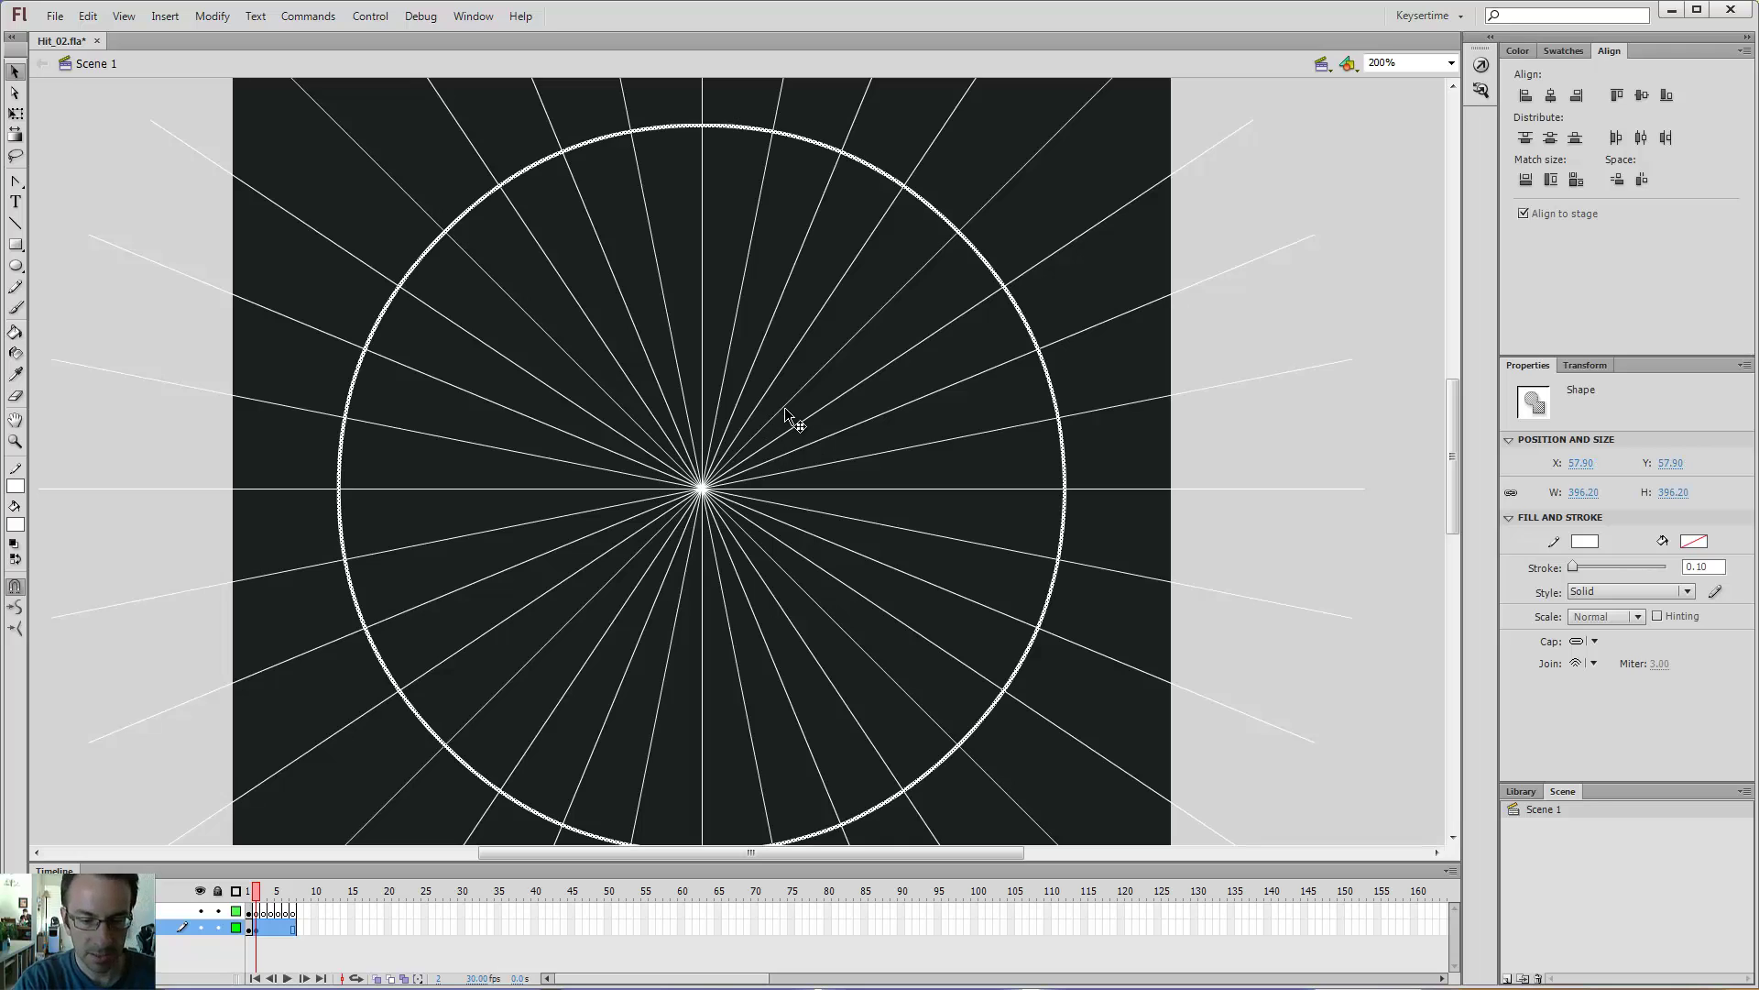
# - Make concentric copies of the circle outline scaled about the stage centre, including rings about 332 px and 496 px wide
pyautogui.hotkey('ctrl', '-')
pyautogui.hotkey('ctrl', '-')
pyautogui.press('q')
pyautogui.click(601, 414)
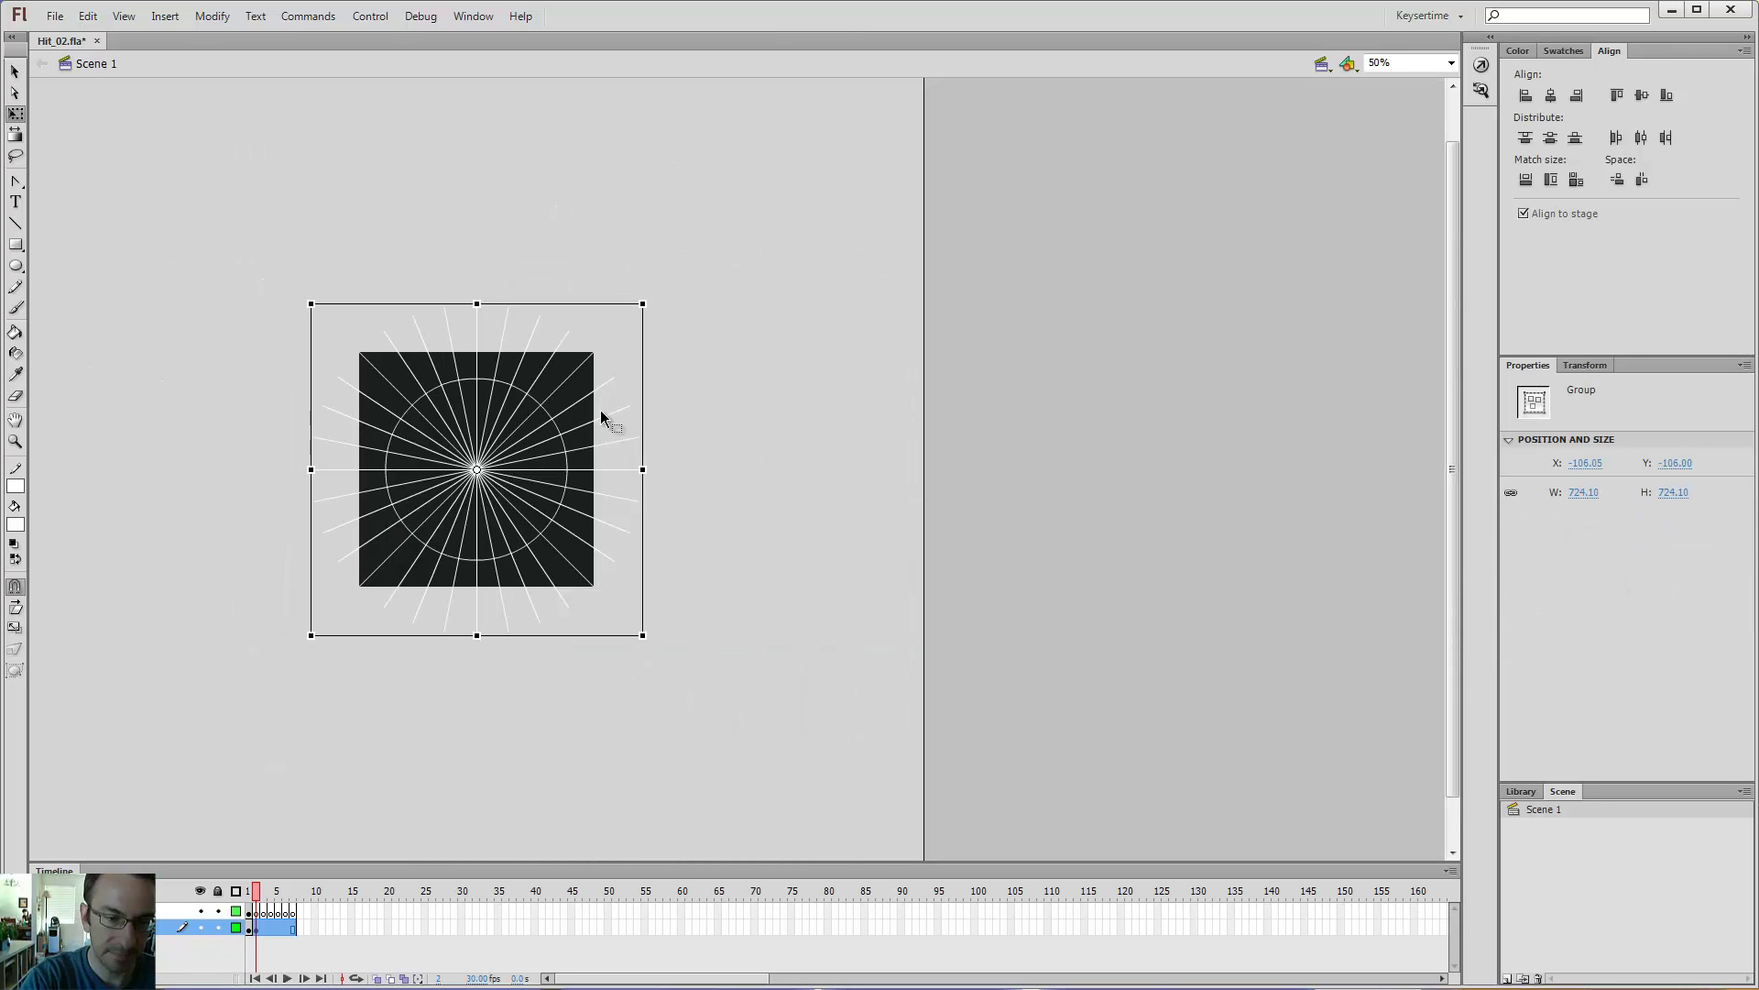
pyautogui.click(562, 443)
pyautogui.press('z')
pyautogui.click(566, 438)
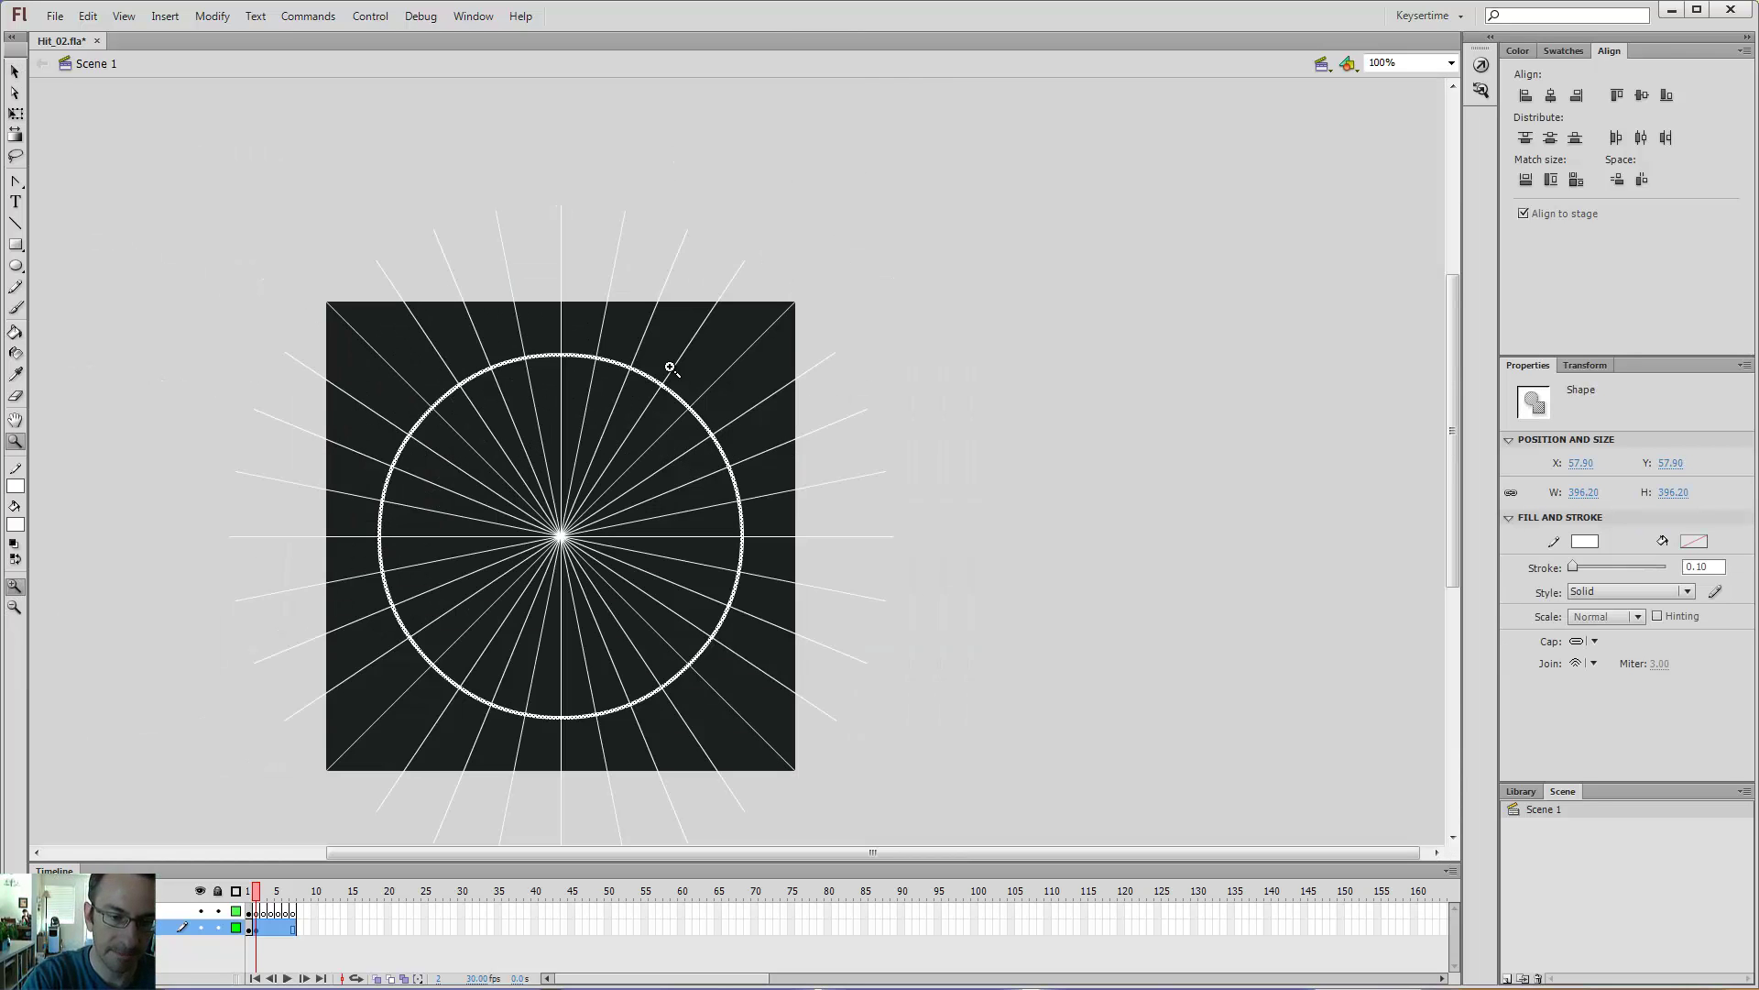
pyautogui.press('v')
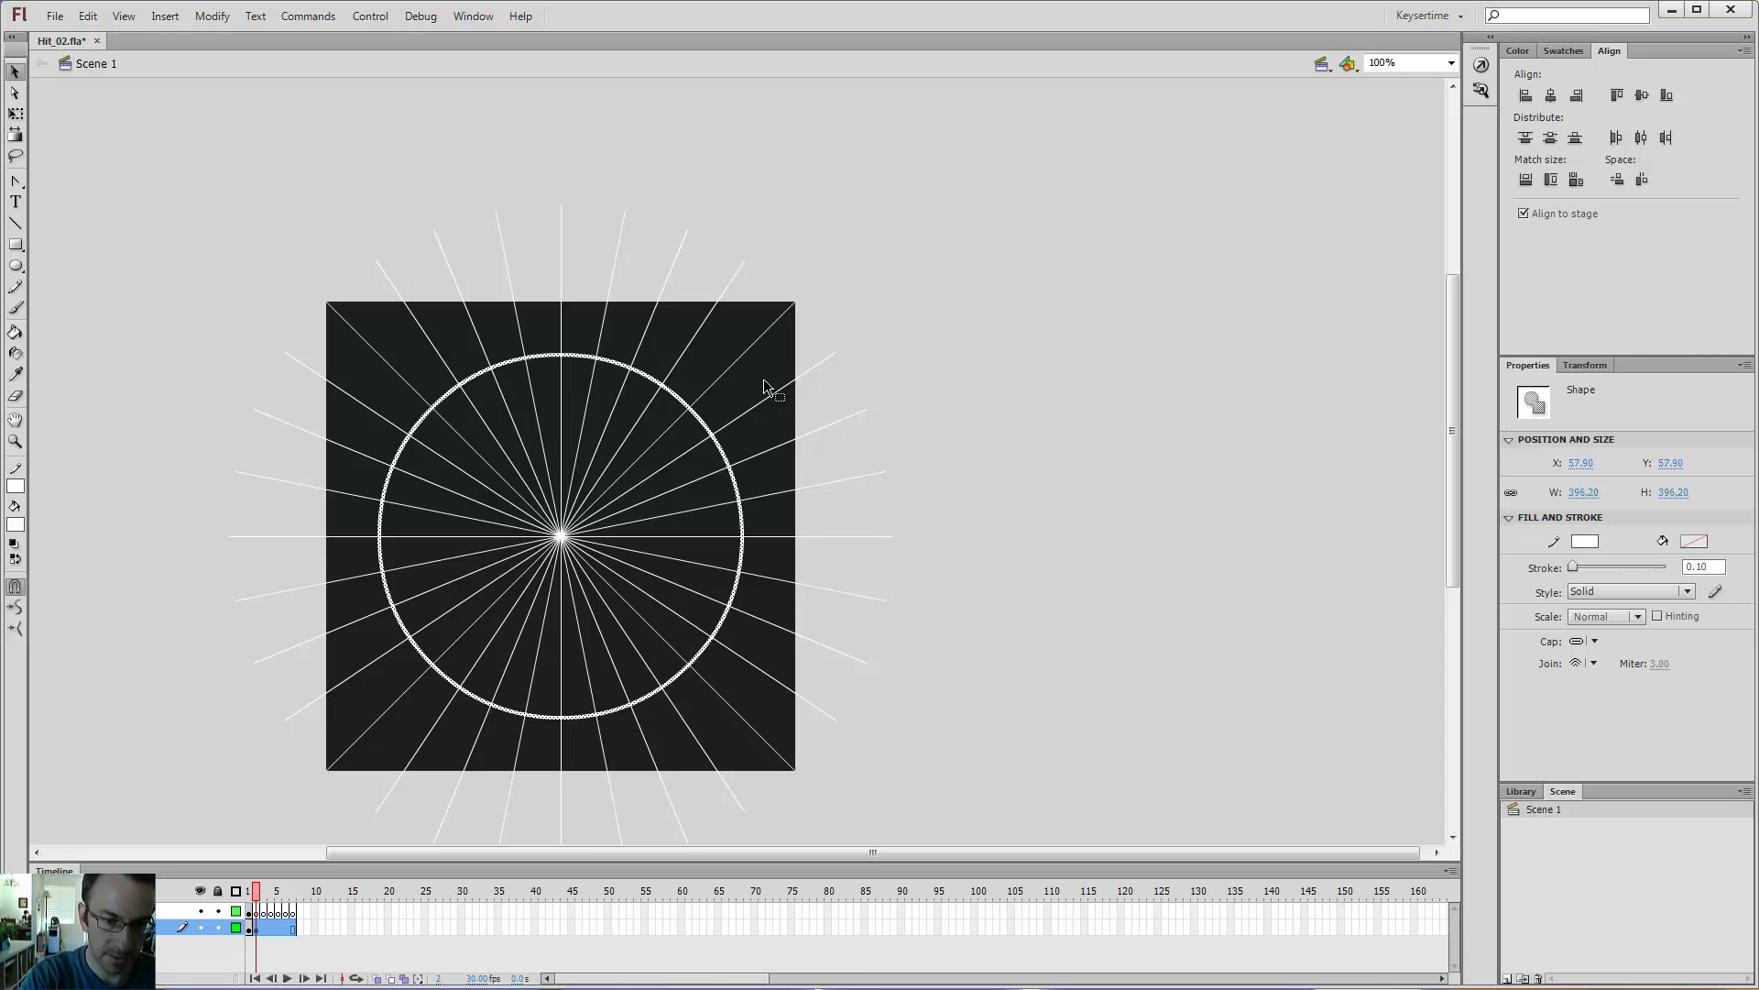
pyautogui.press('q')
pyautogui.click(761, 344)
pyautogui.click(723, 446)
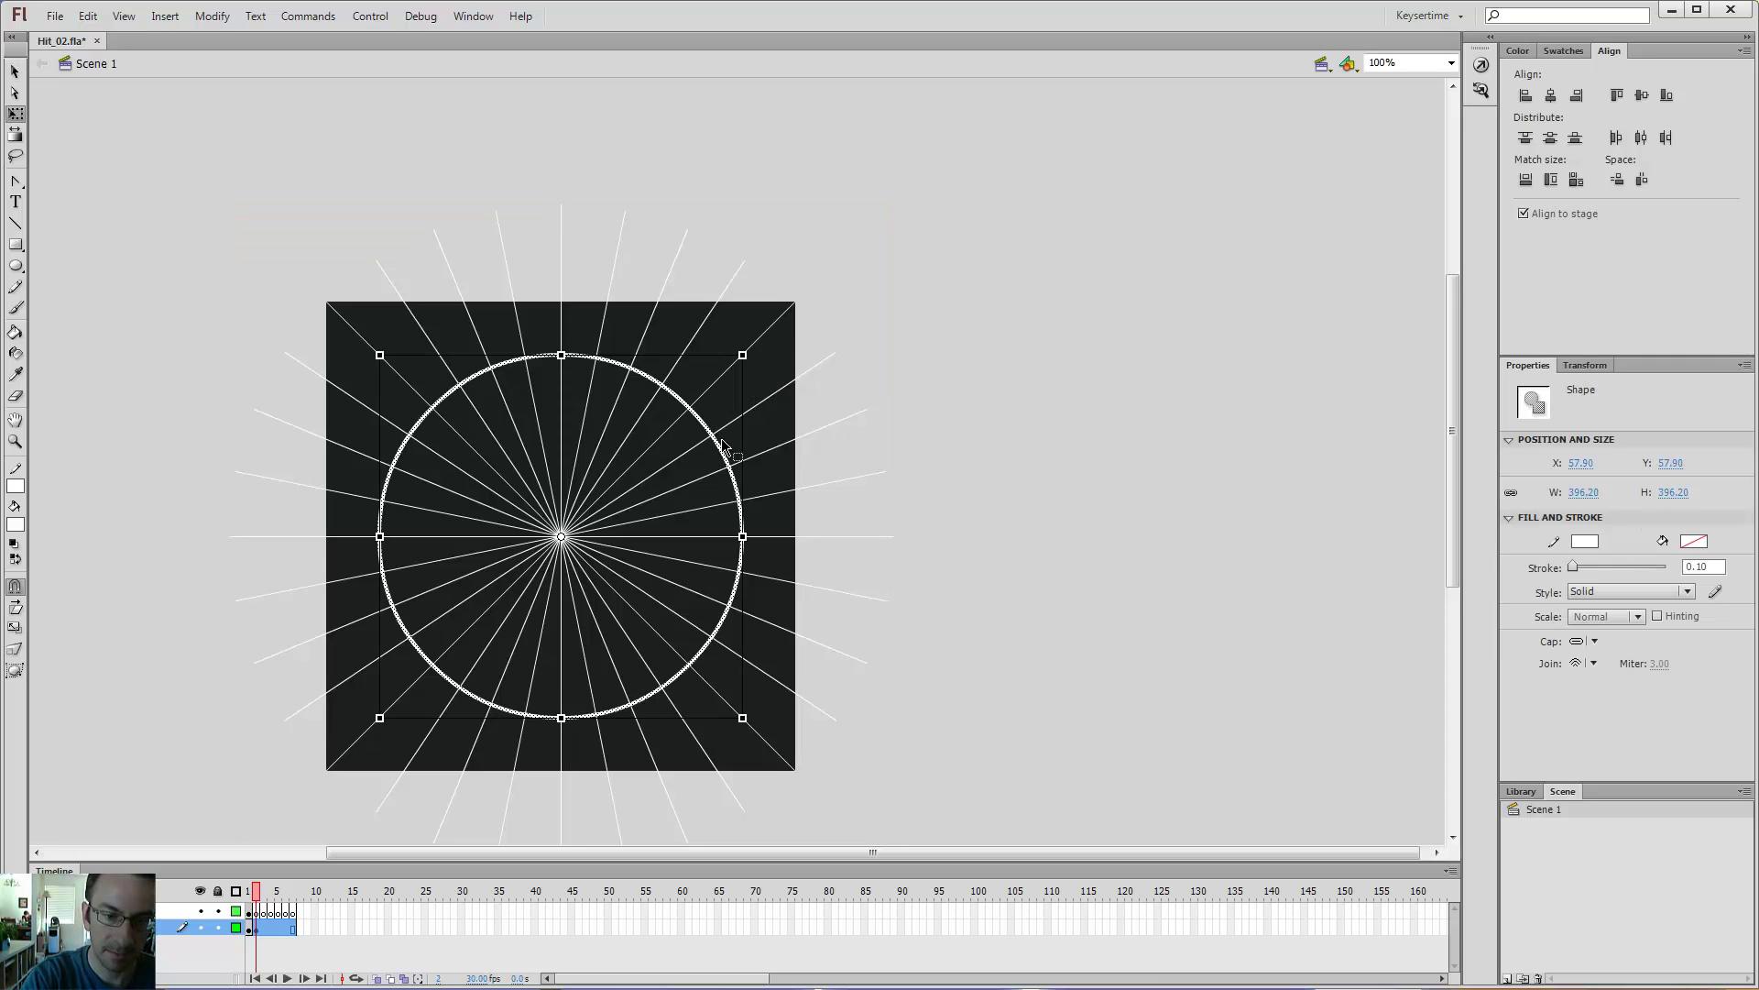
pyautogui.moveTo(744, 356); pyautogui.dragTo(713, 384)
# - Duplicate the 332 px ring, centre the copy on the stage and scale it to about 443 px wide
pyautogui.moveTo(556, 471); pyautogui.dragTo(733, 398)
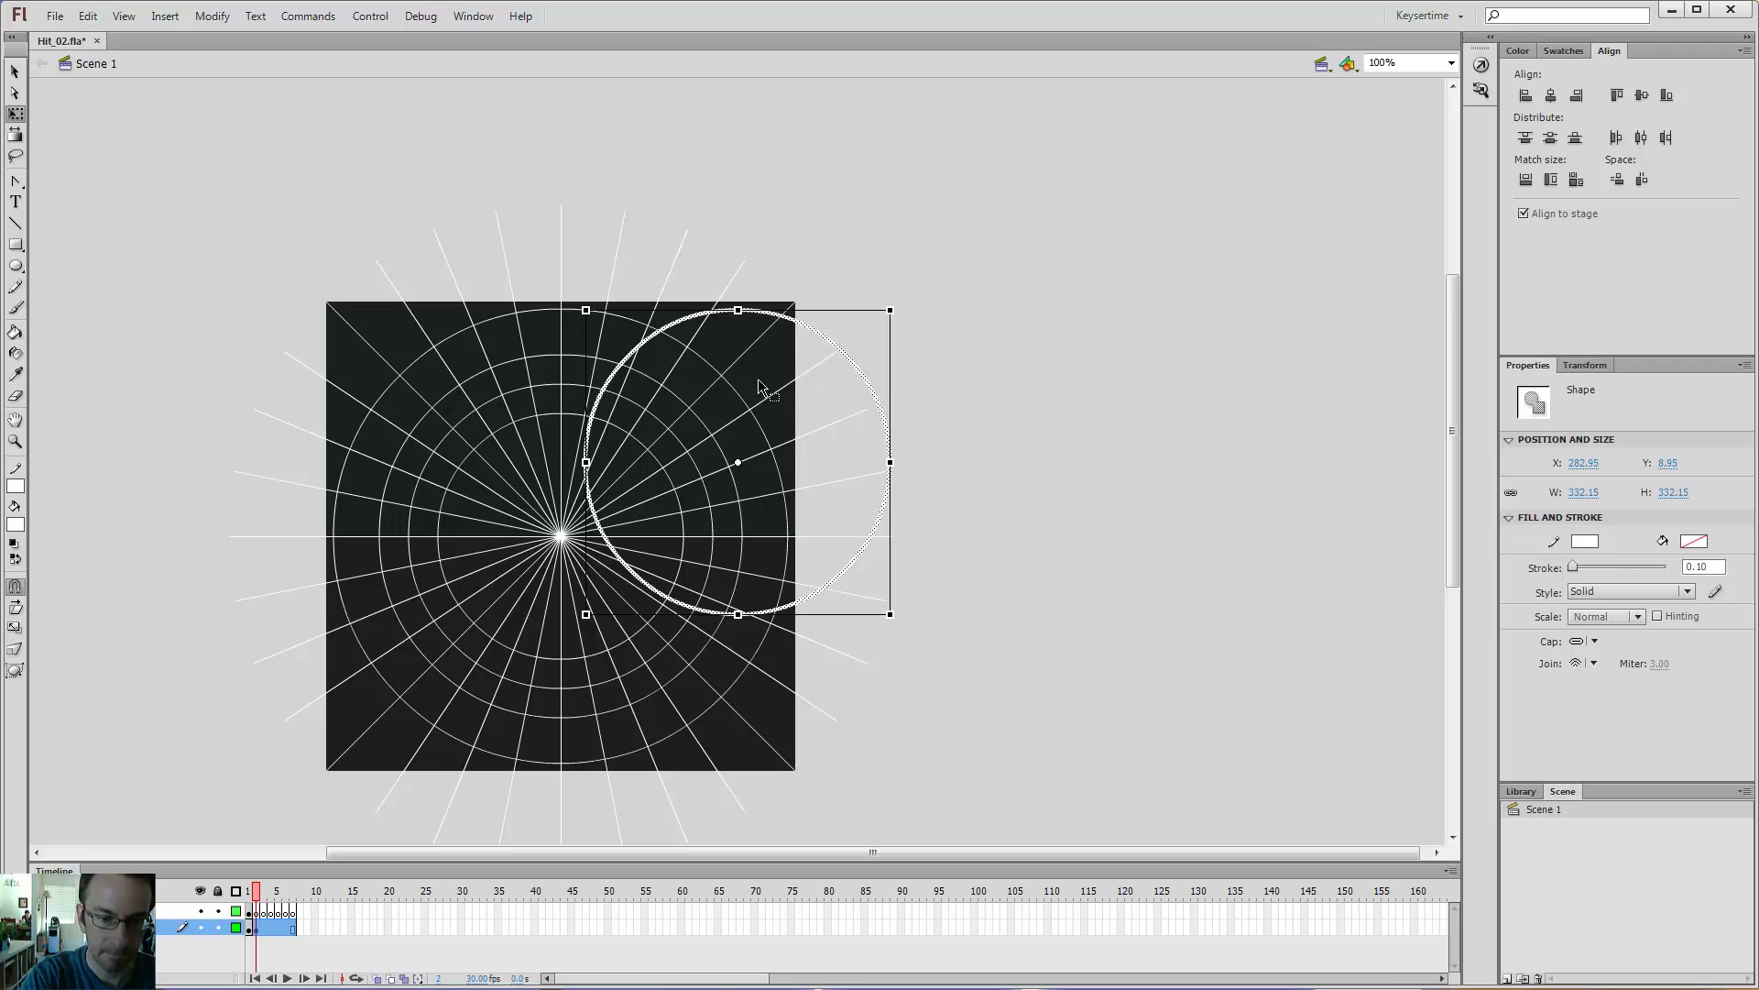
pyautogui.hotkey('ctrl', 'alt', '2')
pyautogui.hotkey('ctrl', 'alt', '5')
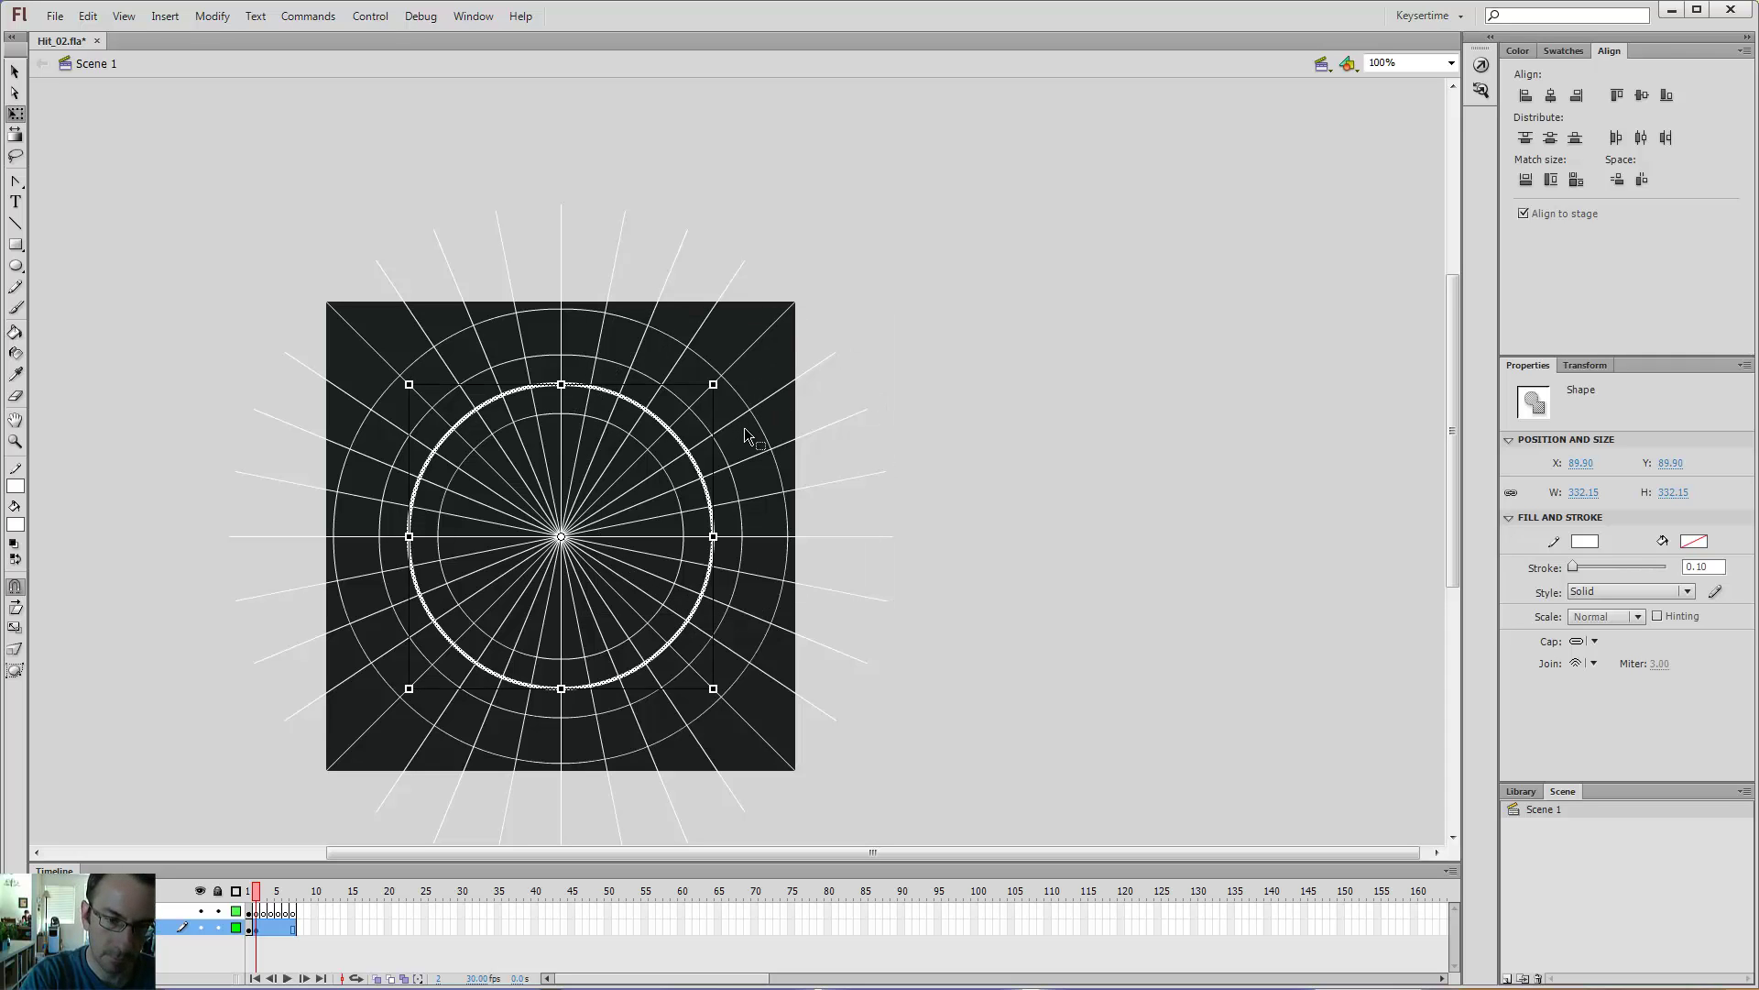
pyautogui.moveTo(713, 384); pyautogui.dragTo(765, 334)
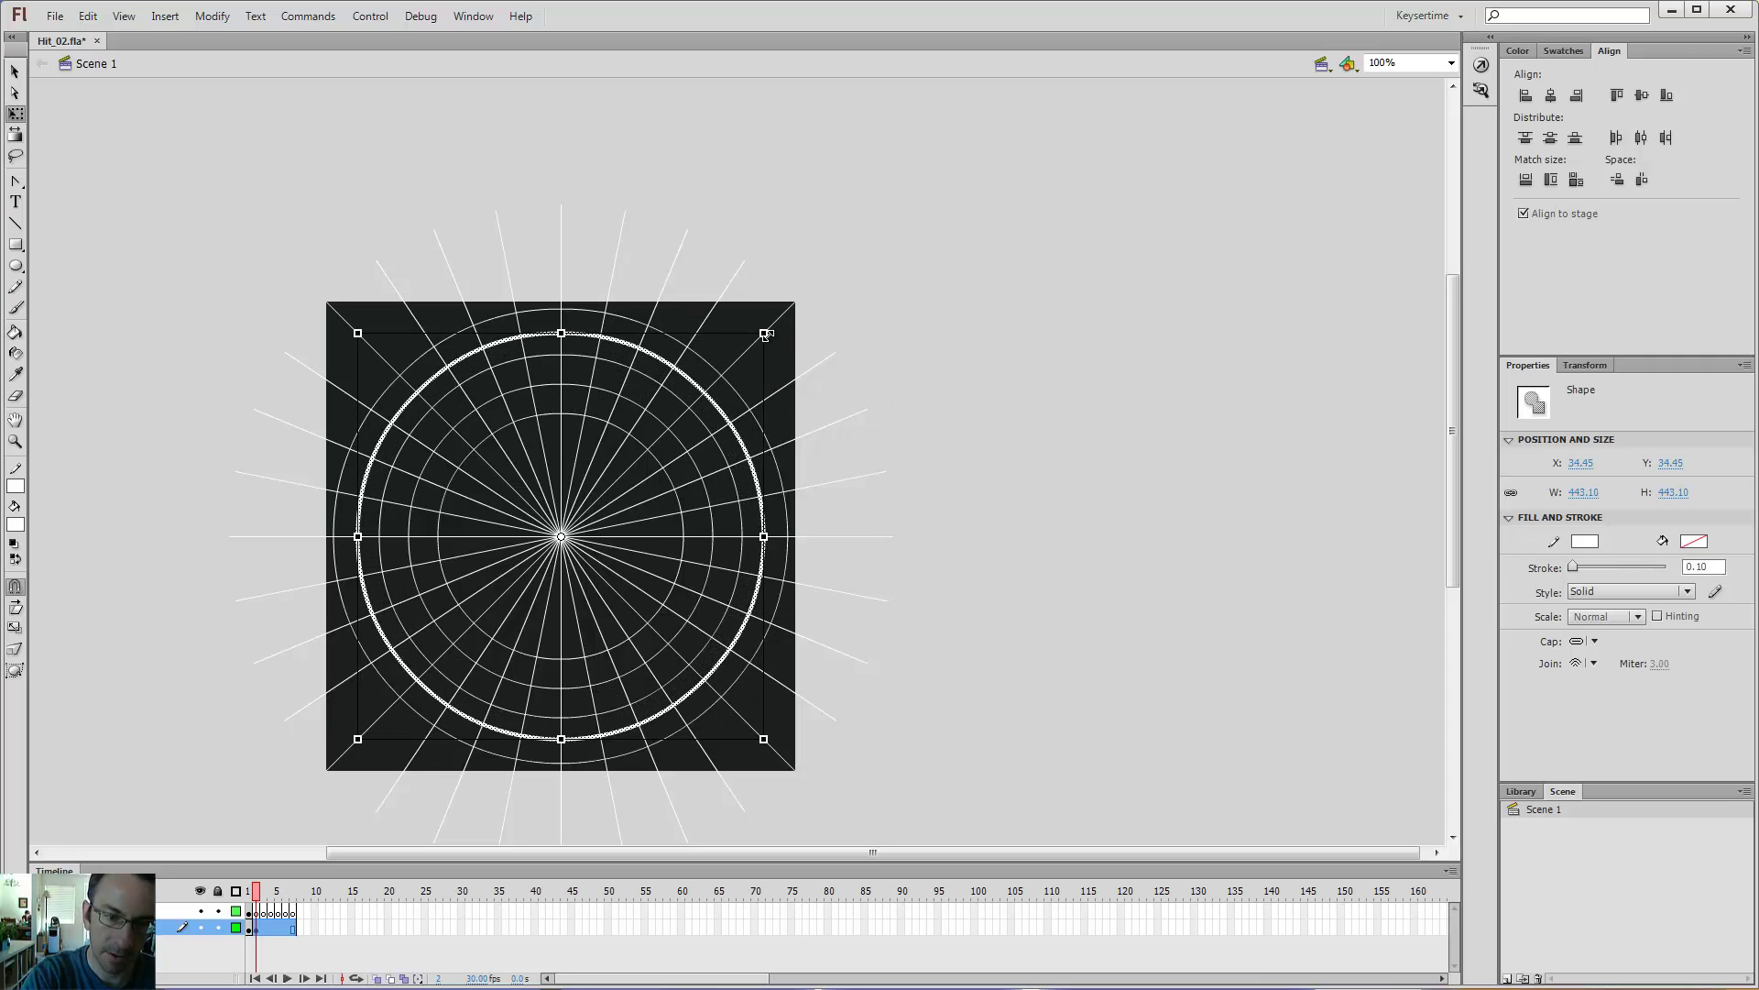
# - Select all five rings and scale a copy of the set about the centre to about 214 px wide
pyautogui.click(744, 392)
pyautogui.click(737, 395)
pyautogui.keyDown('shift'); pyautogui.click(717, 412); pyautogui.keyUp('shift')
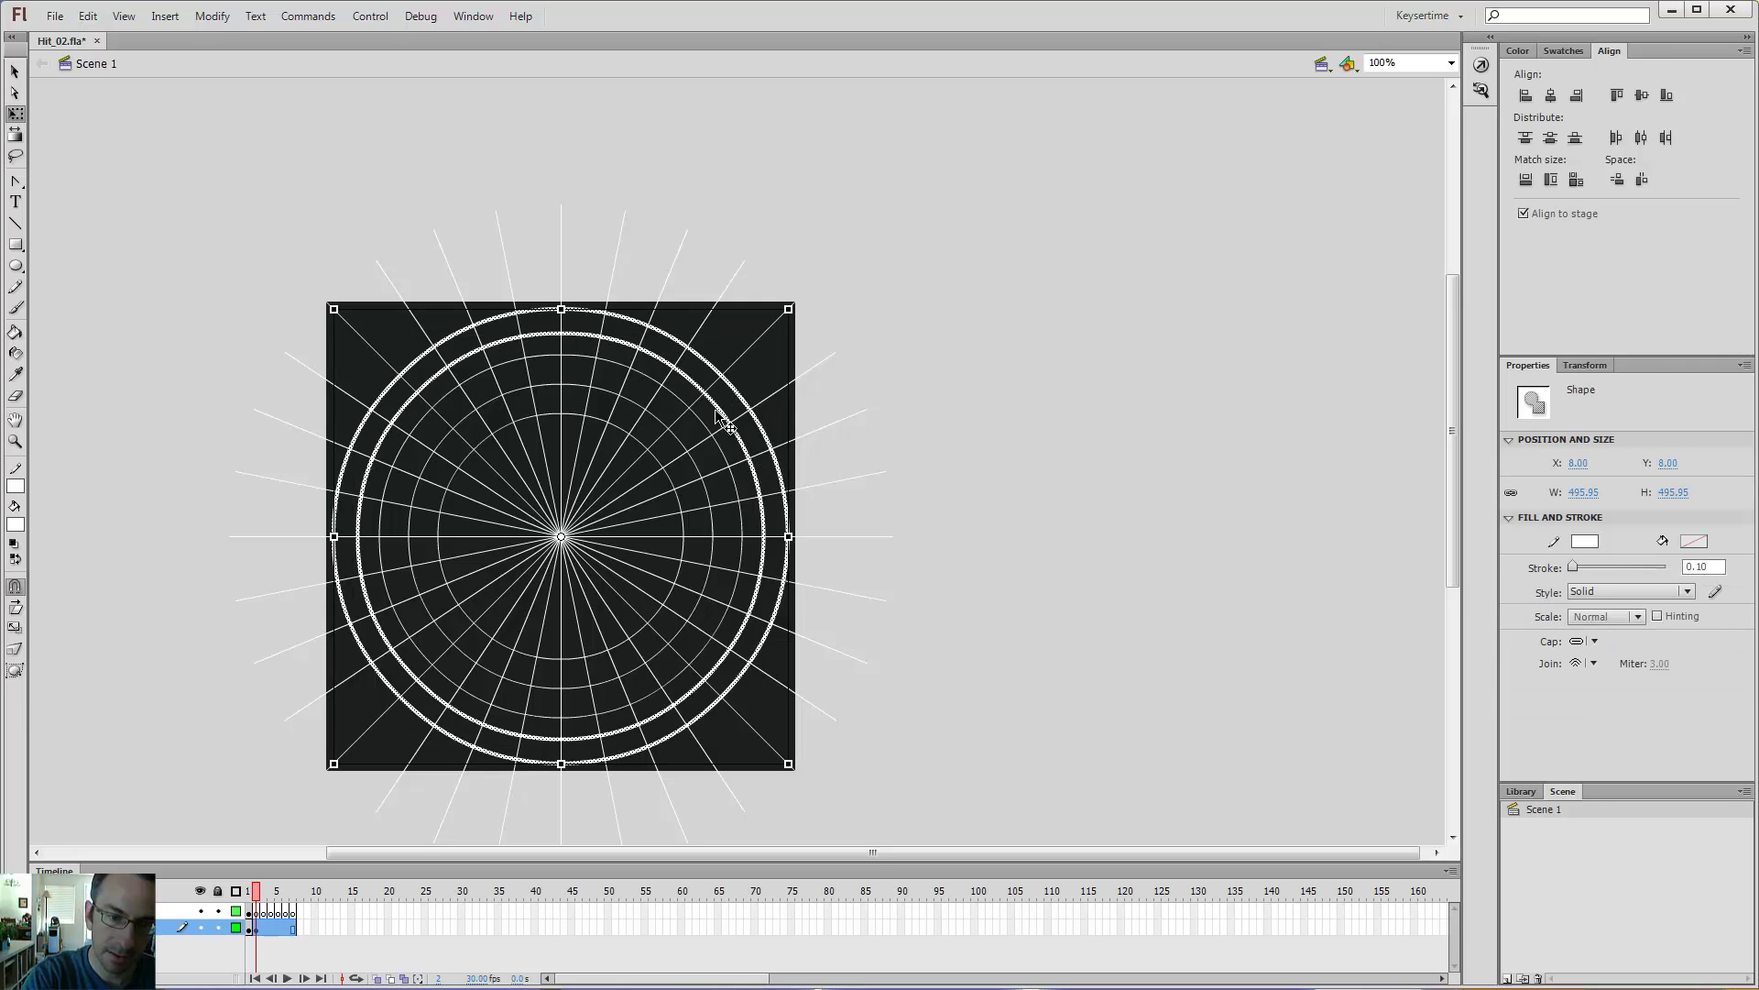
pyautogui.keyDown('shift'); pyautogui.click(696, 420); pyautogui.keyUp('shift')
pyautogui.keyDown('shift'); pyautogui.click(678, 436); pyautogui.keyUp('shift')
pyautogui.keyDown('shift'); pyautogui.click(656, 456); pyautogui.keyUp('shift')
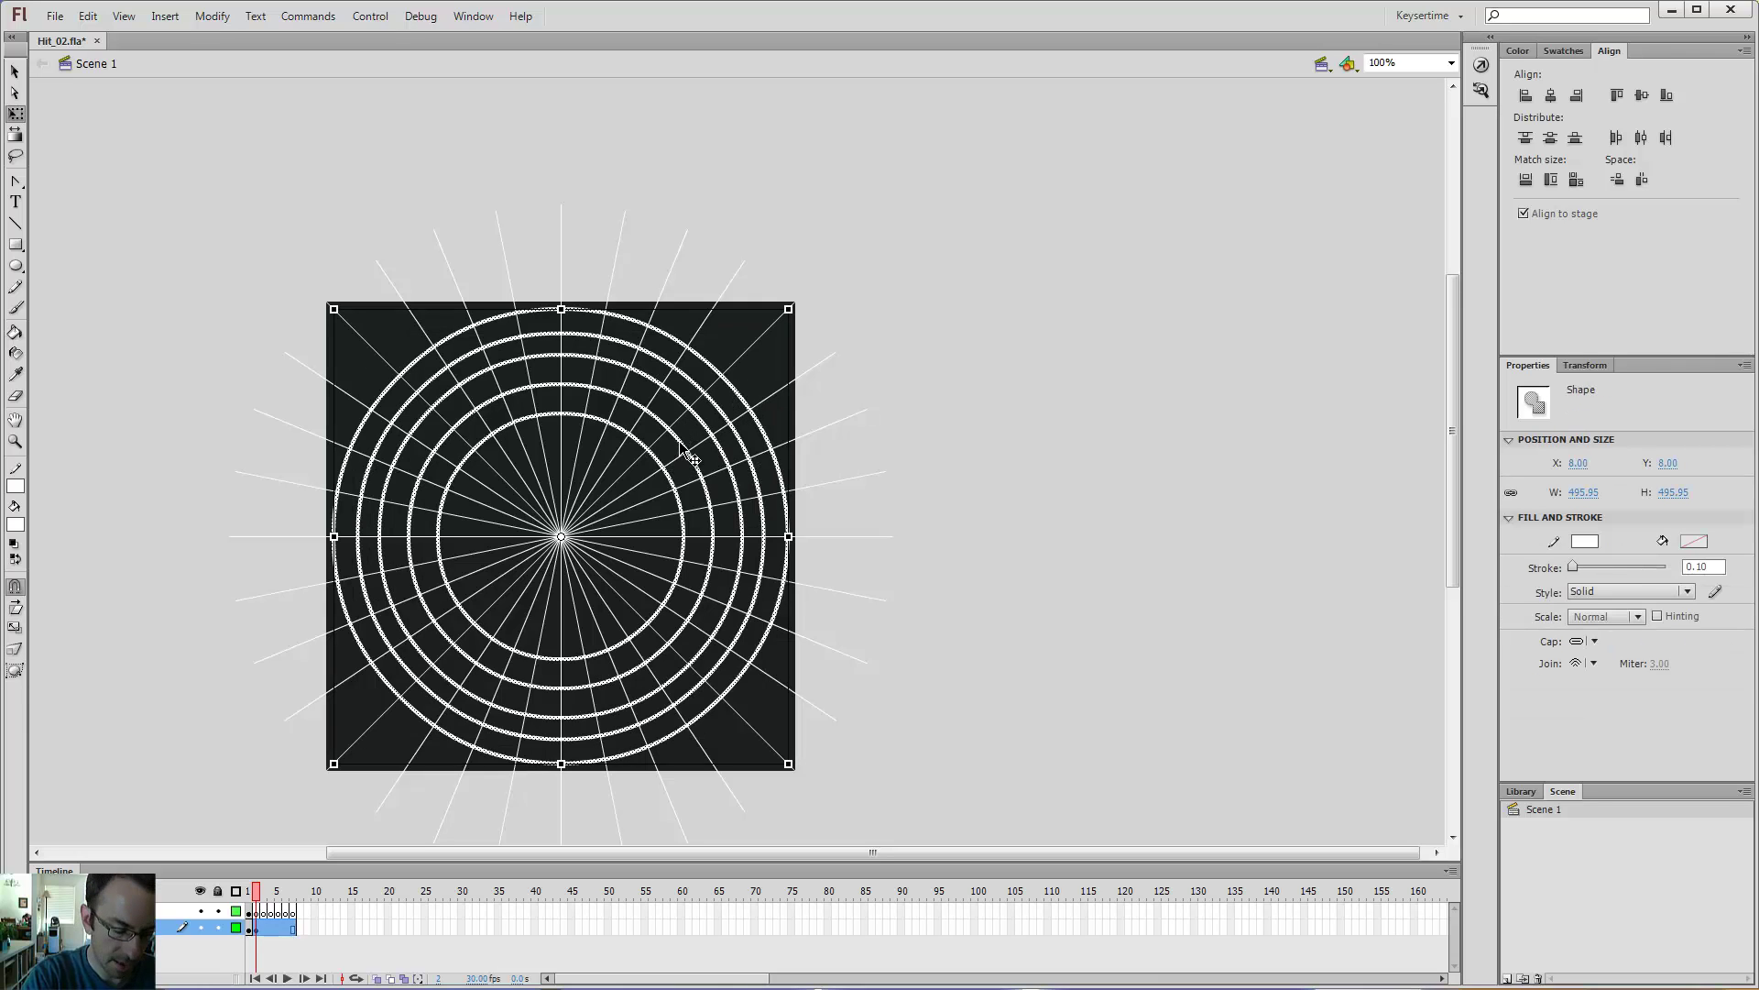
pyautogui.moveTo(788, 308); pyautogui.dragTo(660, 439)
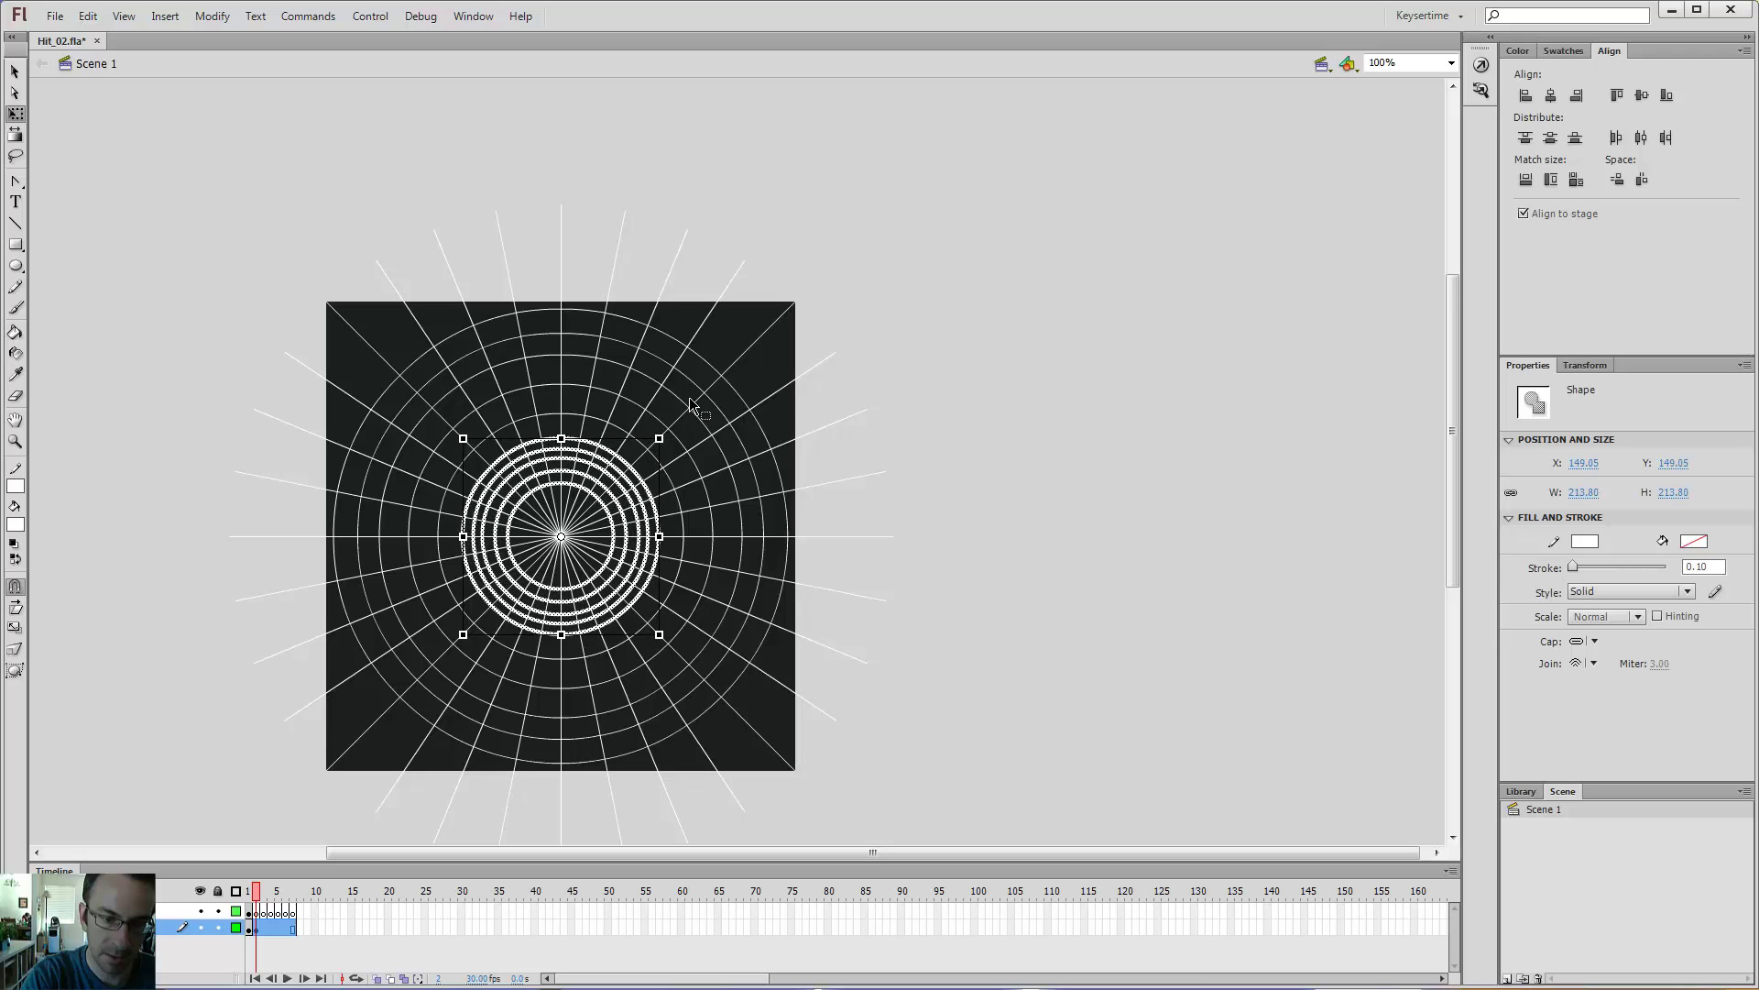
pyautogui.click(917, 227)
# - Rescale the small inner rings individually about the centre, one of them to about 131 px wide, to even out their spacing
pyautogui.click(606, 571)
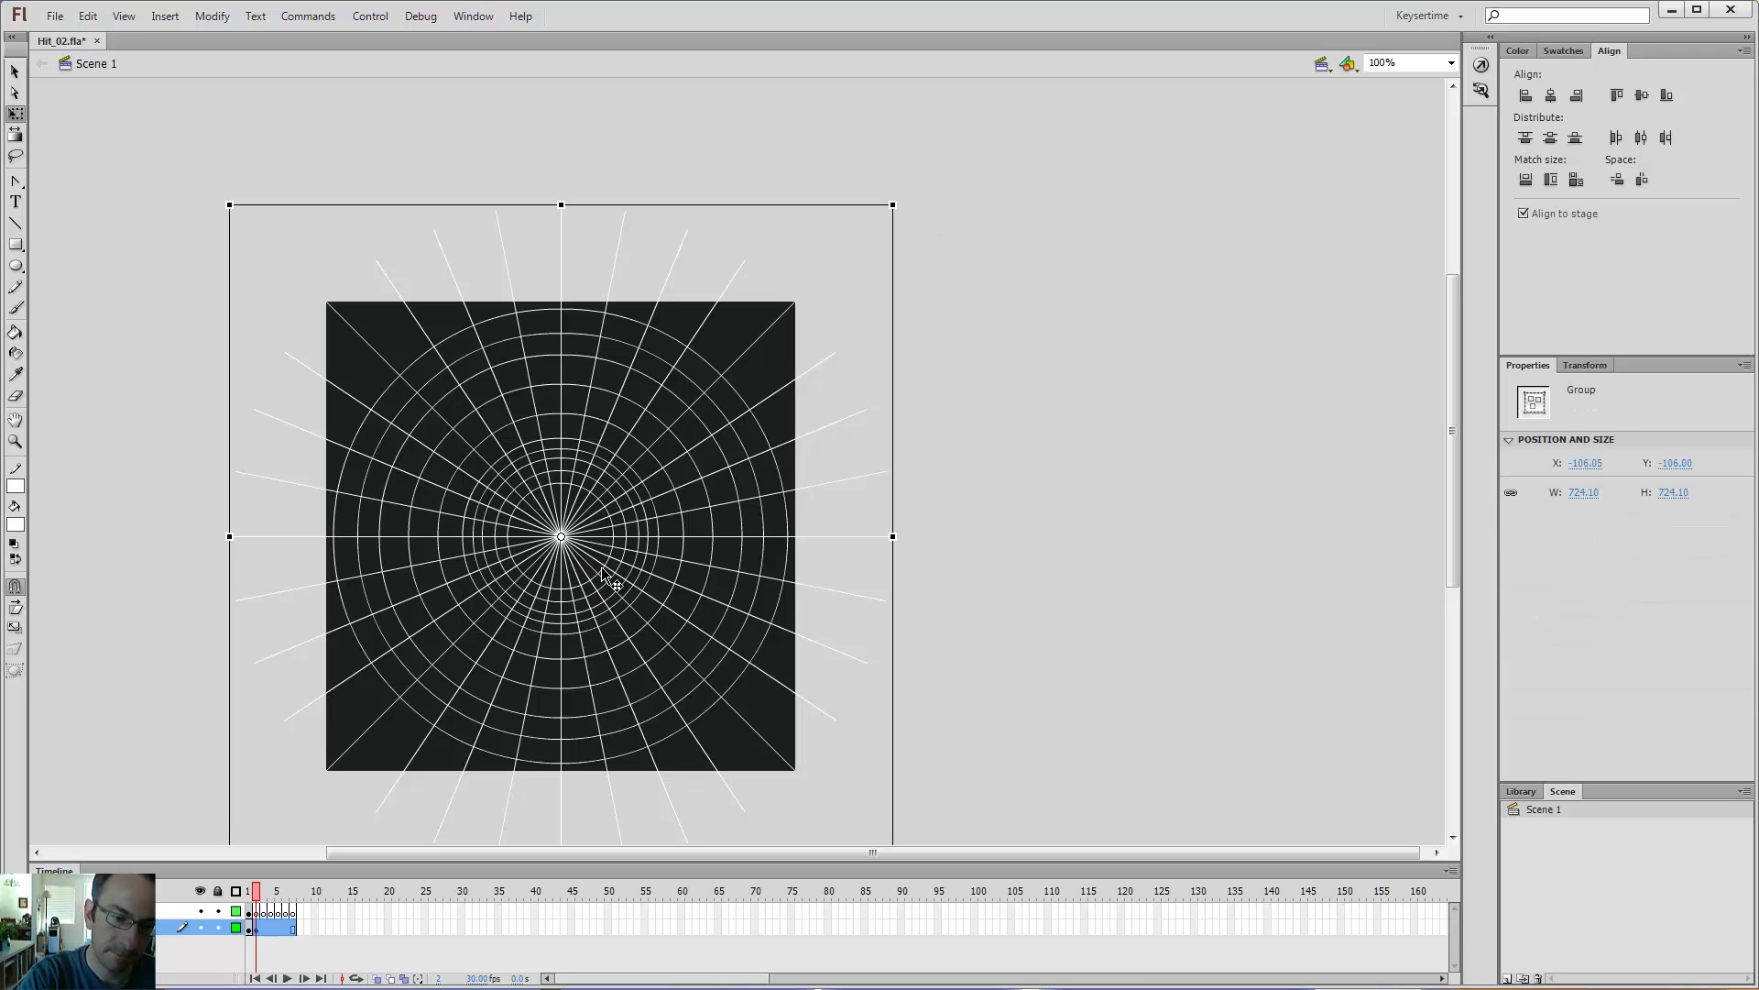
pyautogui.click(601, 569)
pyautogui.moveTo(613, 587); pyautogui.dragTo(622, 594)
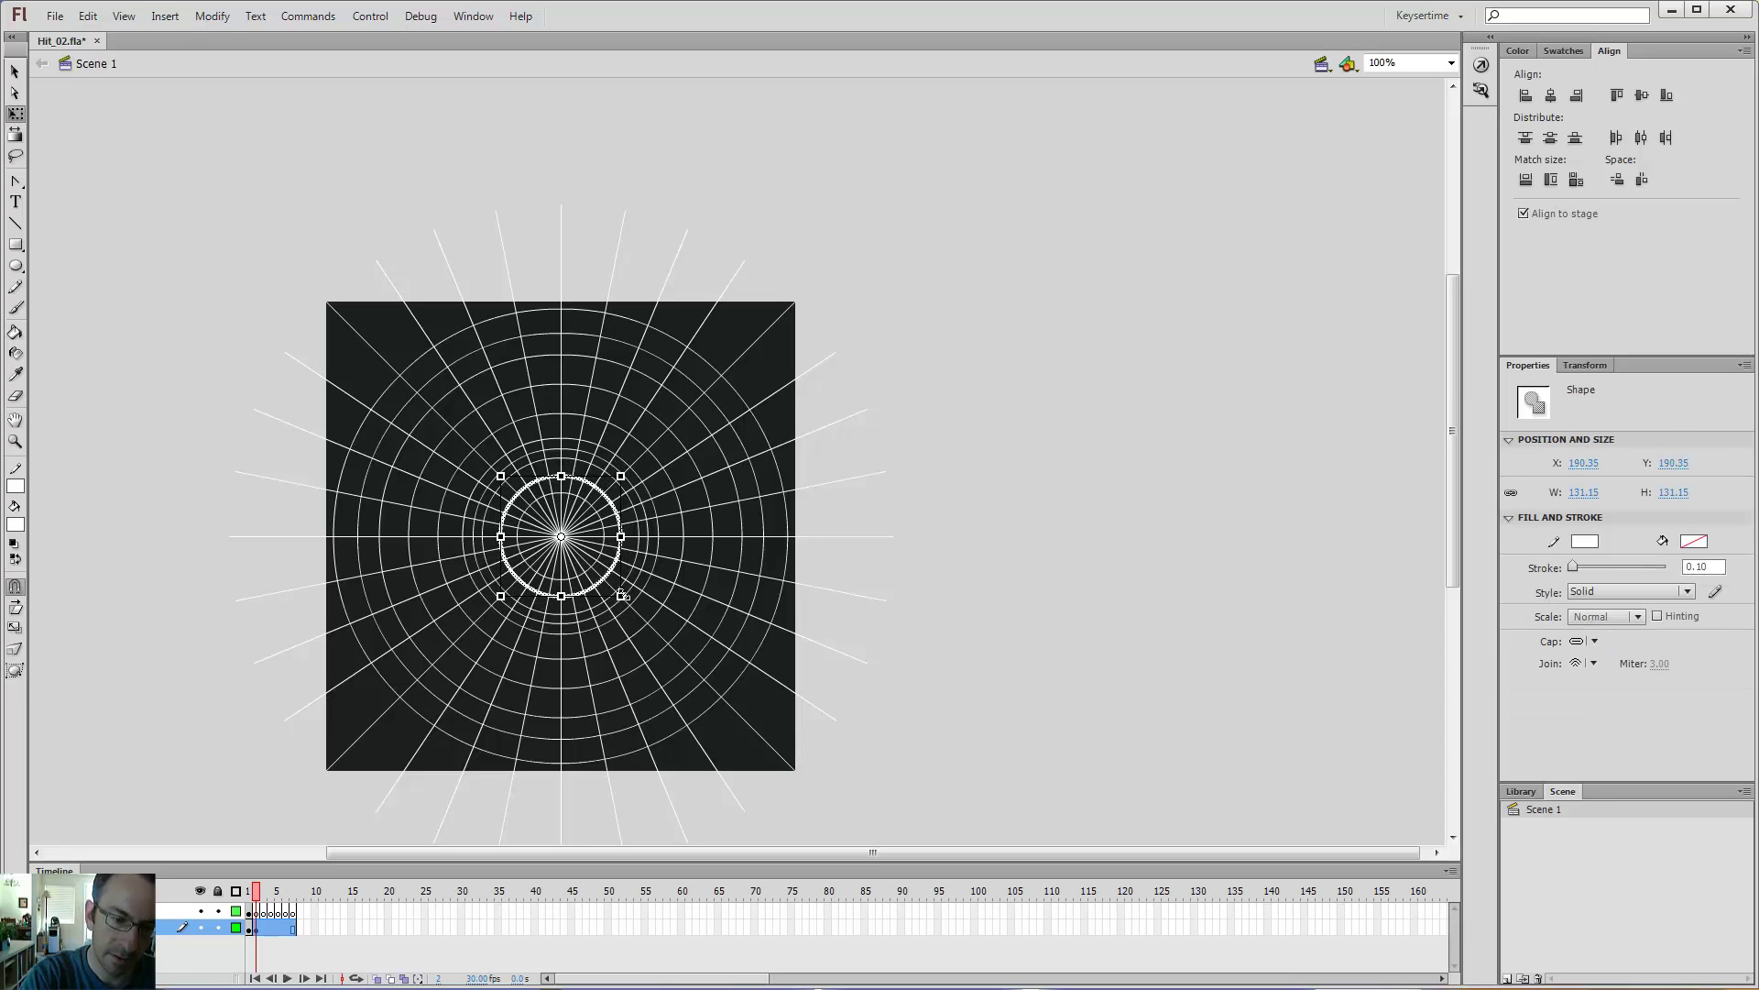
pyautogui.moveTo(622, 596)
pyautogui.mouseDown()
pyautogui.moveTo(666, 640)
pyautogui.moveTo(636, 612)
pyautogui.mouseUp()
pyautogui.click(875, 499)
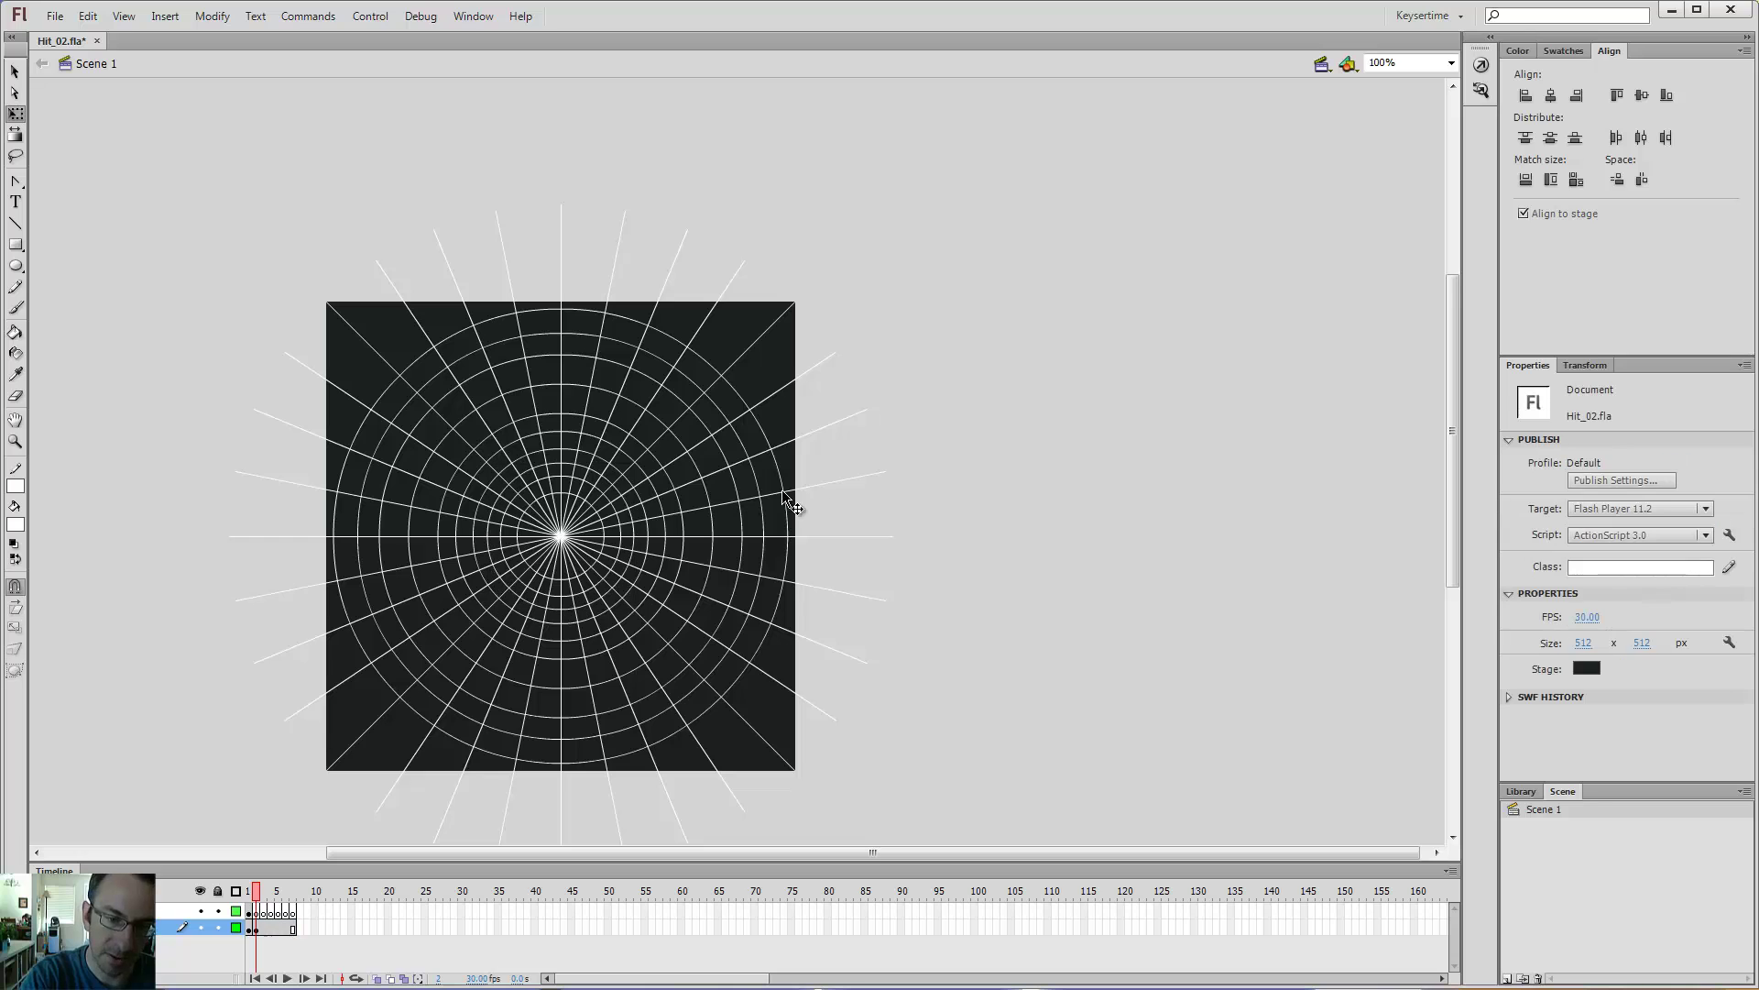
pyautogui.click(791, 532)
pyautogui.click(885, 546)
pyautogui.moveTo(844, 474); pyautogui.dragTo(1317, 359)
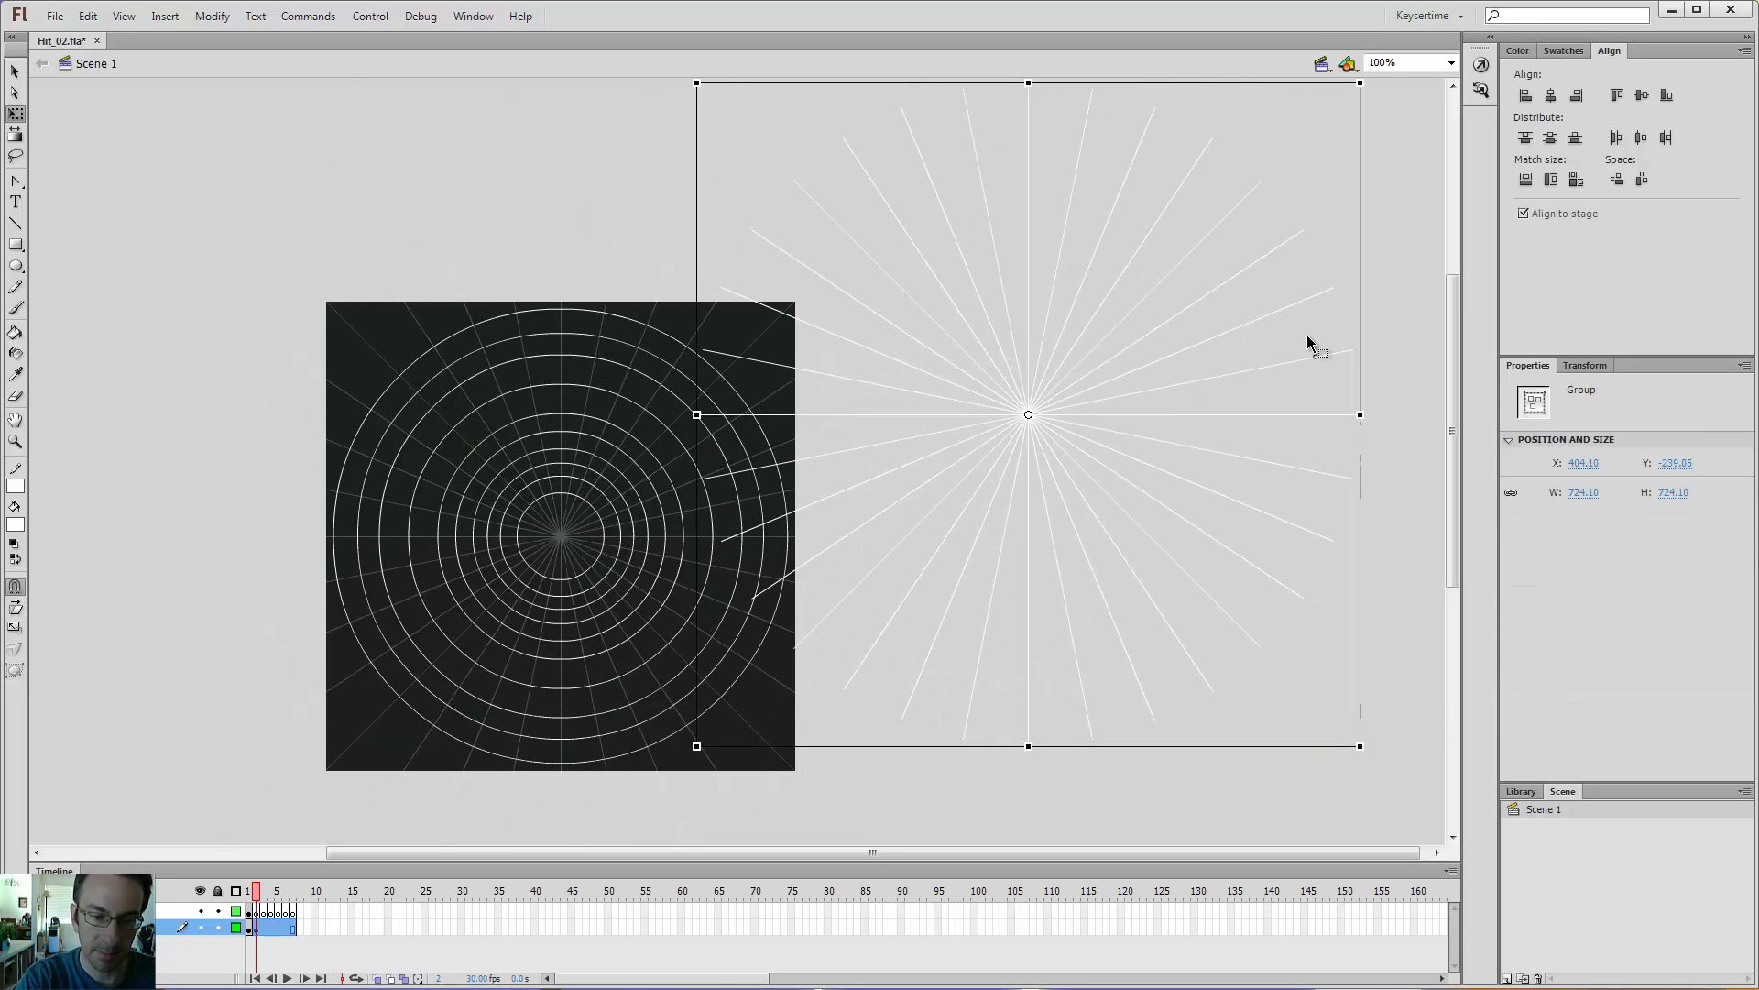
pyautogui.hotkey('ctrl', 'z')
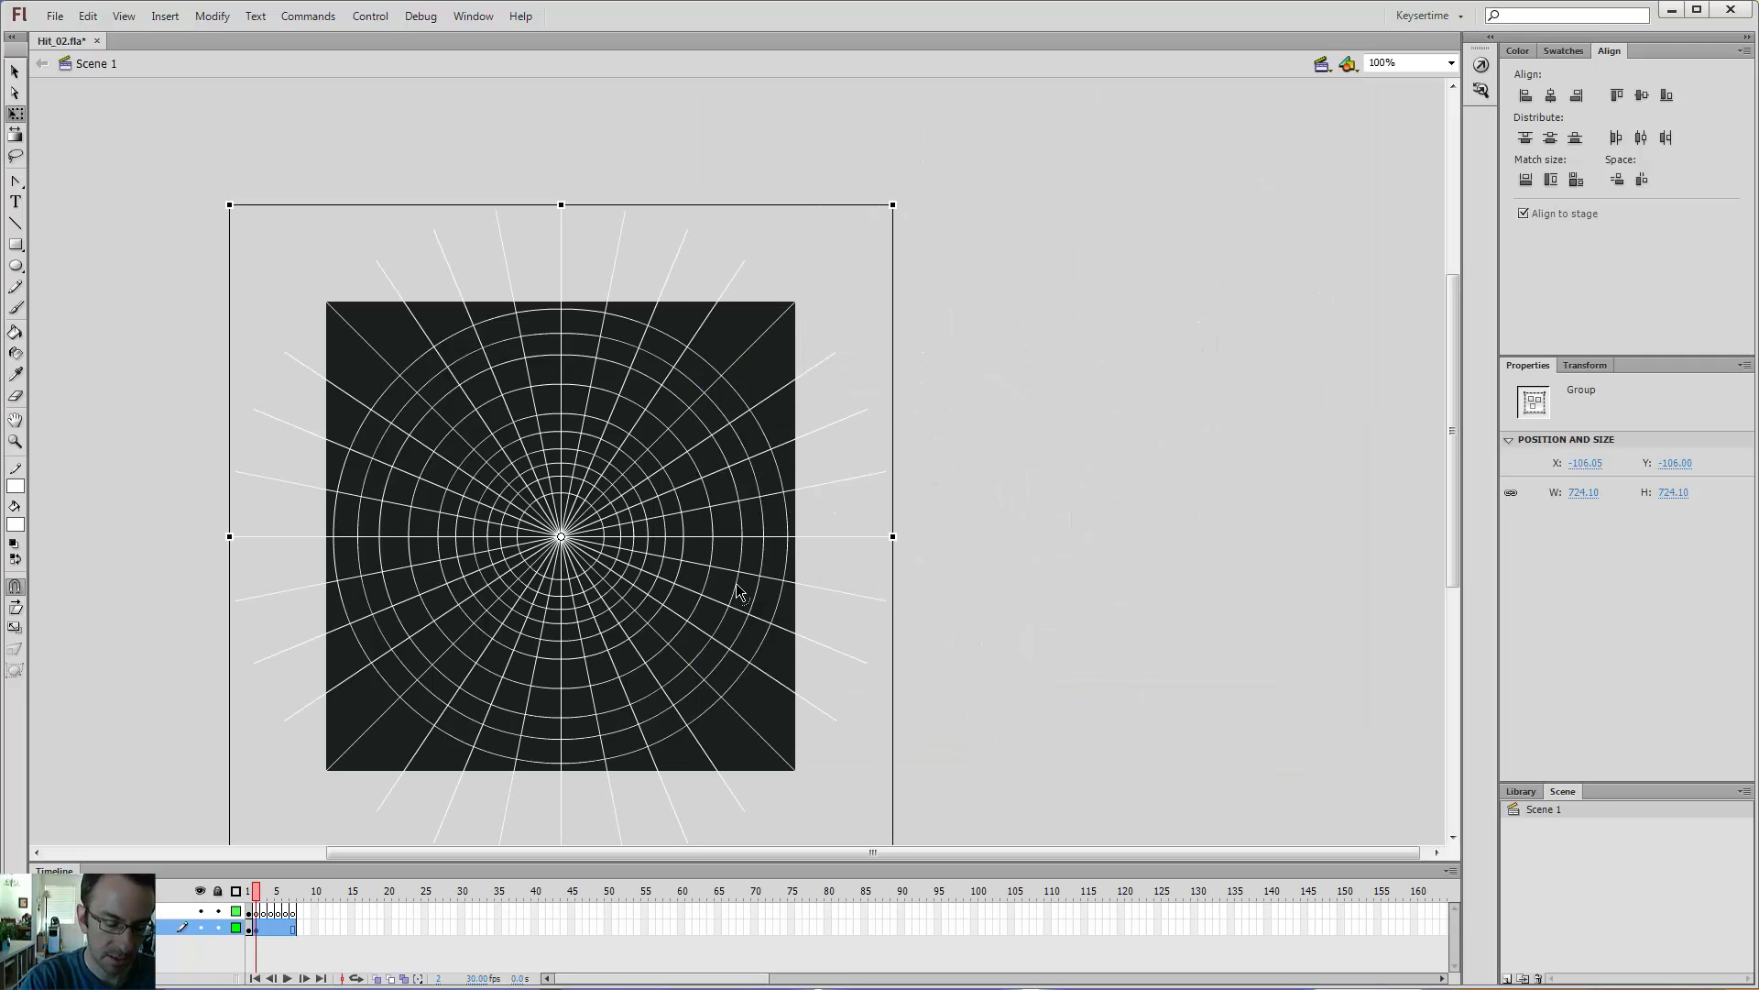
# - Convert everything in frame 2 of the guide layer, lines and rings, to a Graphic symbol named Symbol 2 with centre registration
pyautogui.click(259, 930)
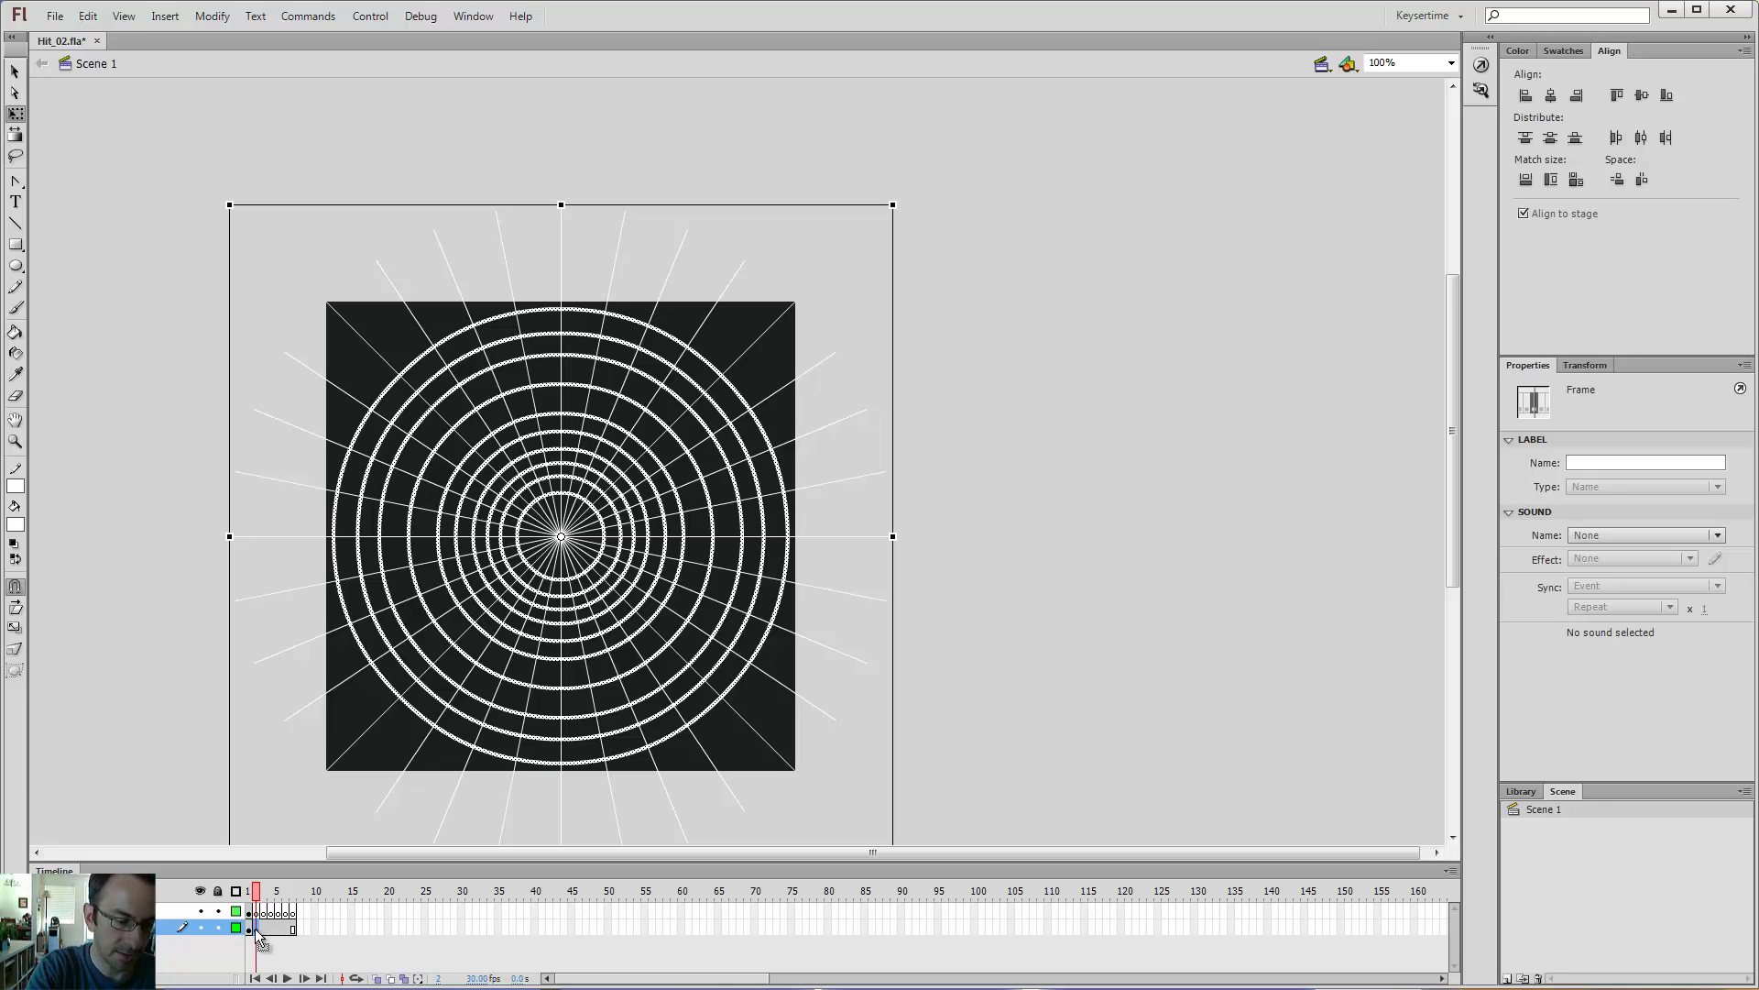
pyautogui.press('F8')
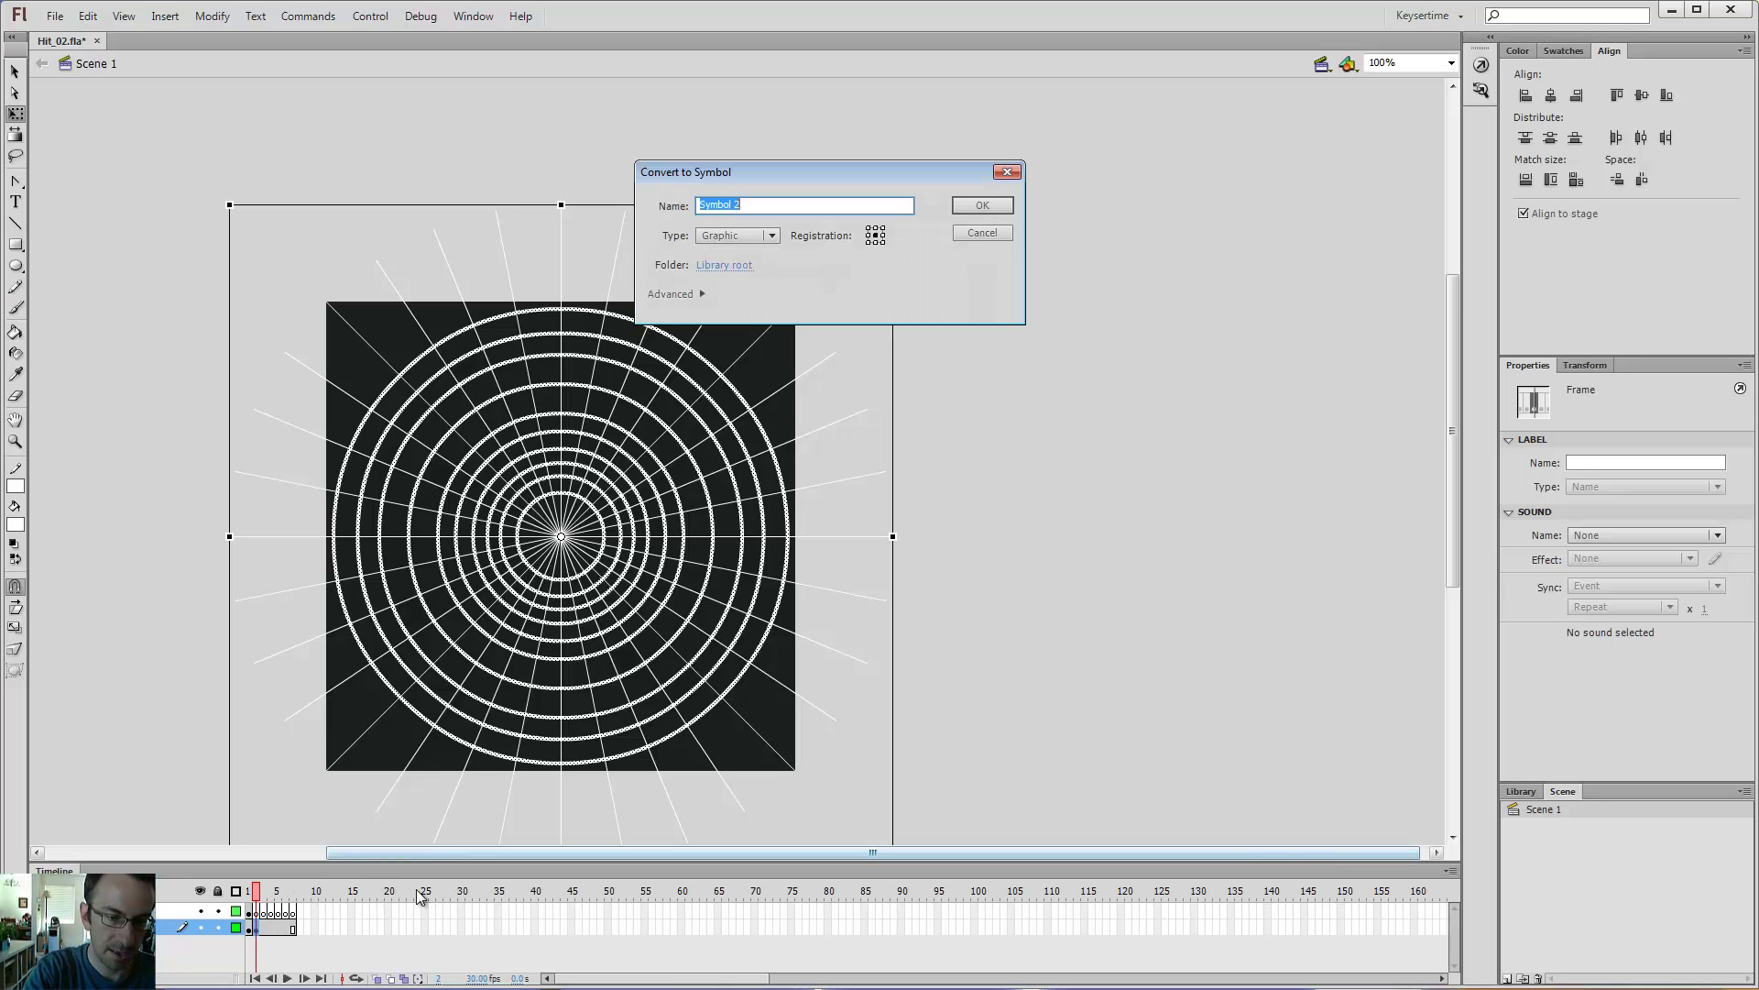
pyautogui.click(982, 205)
pyautogui.click(1039, 423)
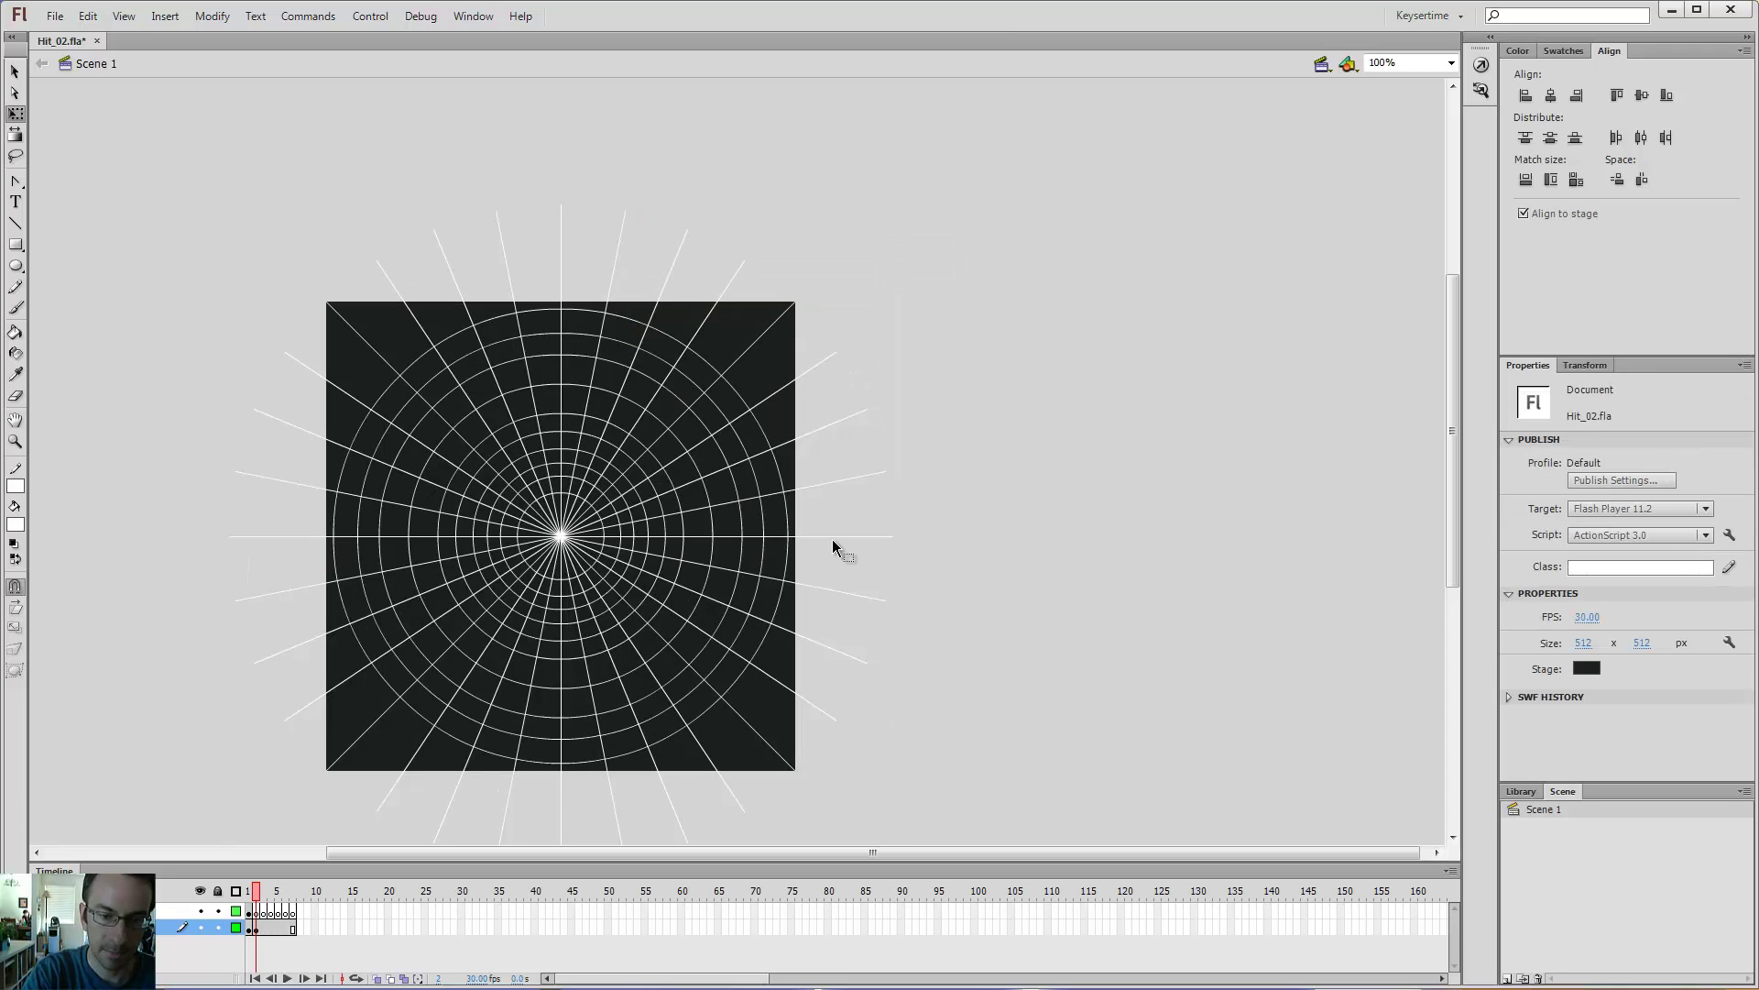
# - Apply an Alpha colour effect of 23% to the grid symbol
pyautogui.click(833, 547)
pyautogui.click(1589, 572)
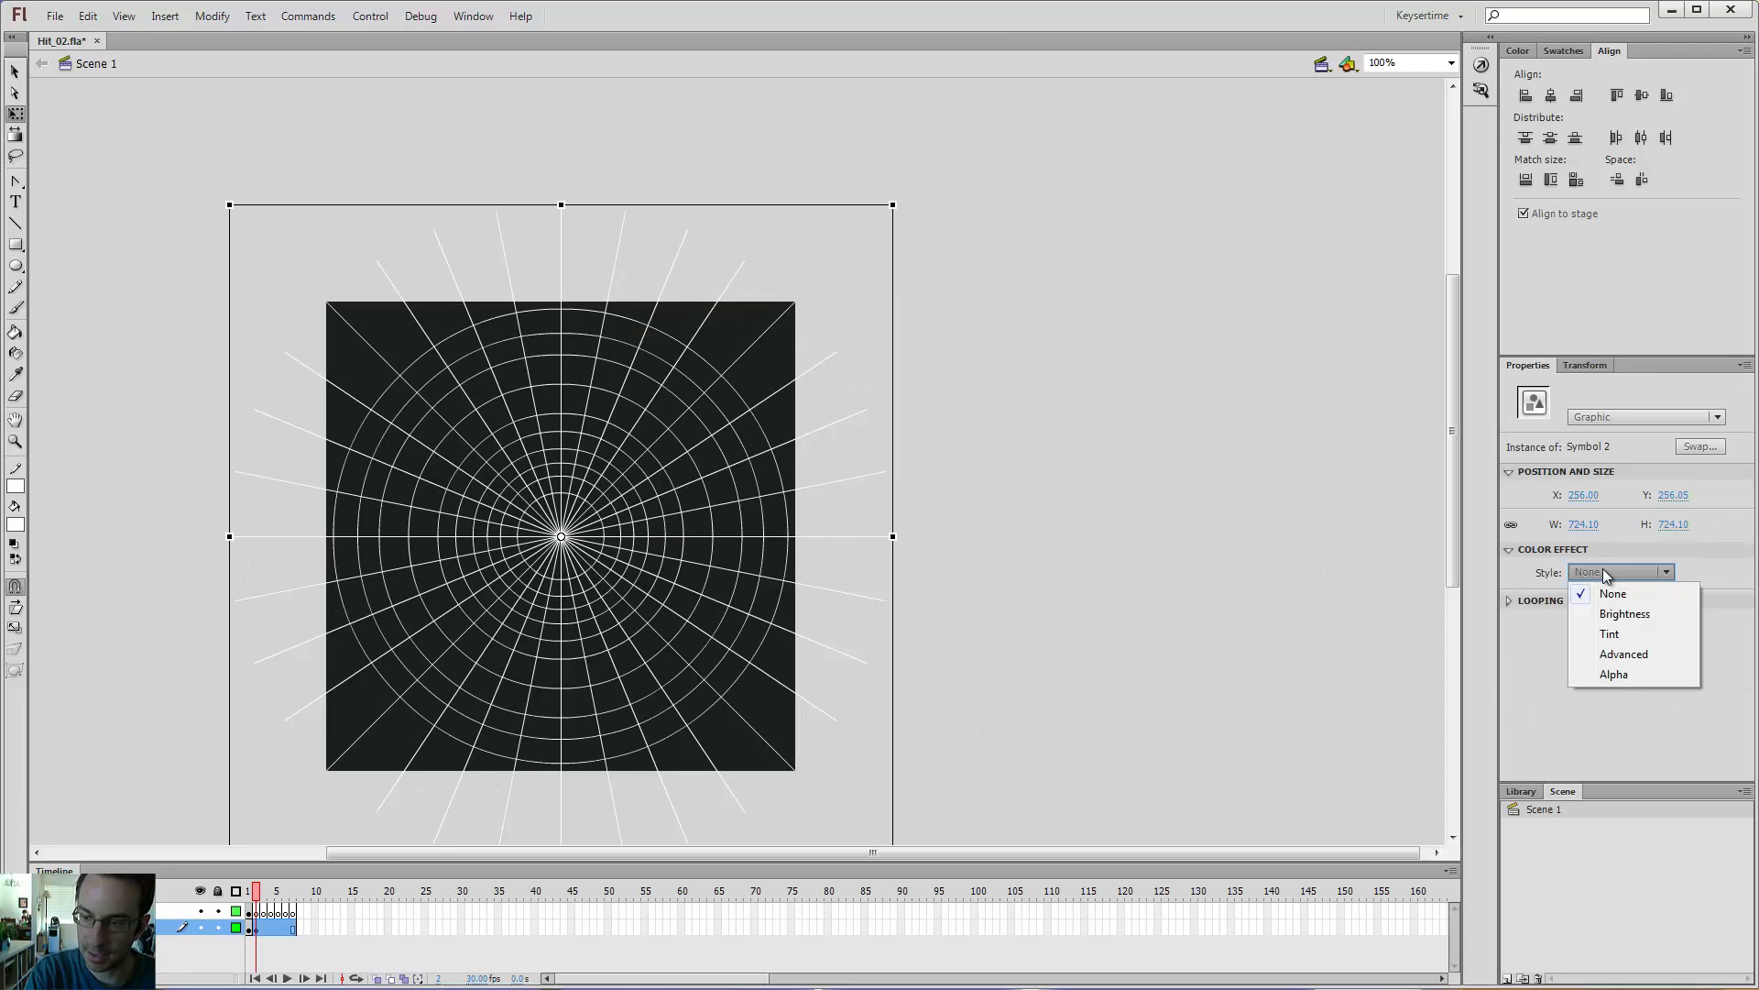
pyautogui.click(1606, 679)
pyautogui.moveTo(1647, 599); pyautogui.dragTo(1595, 609)
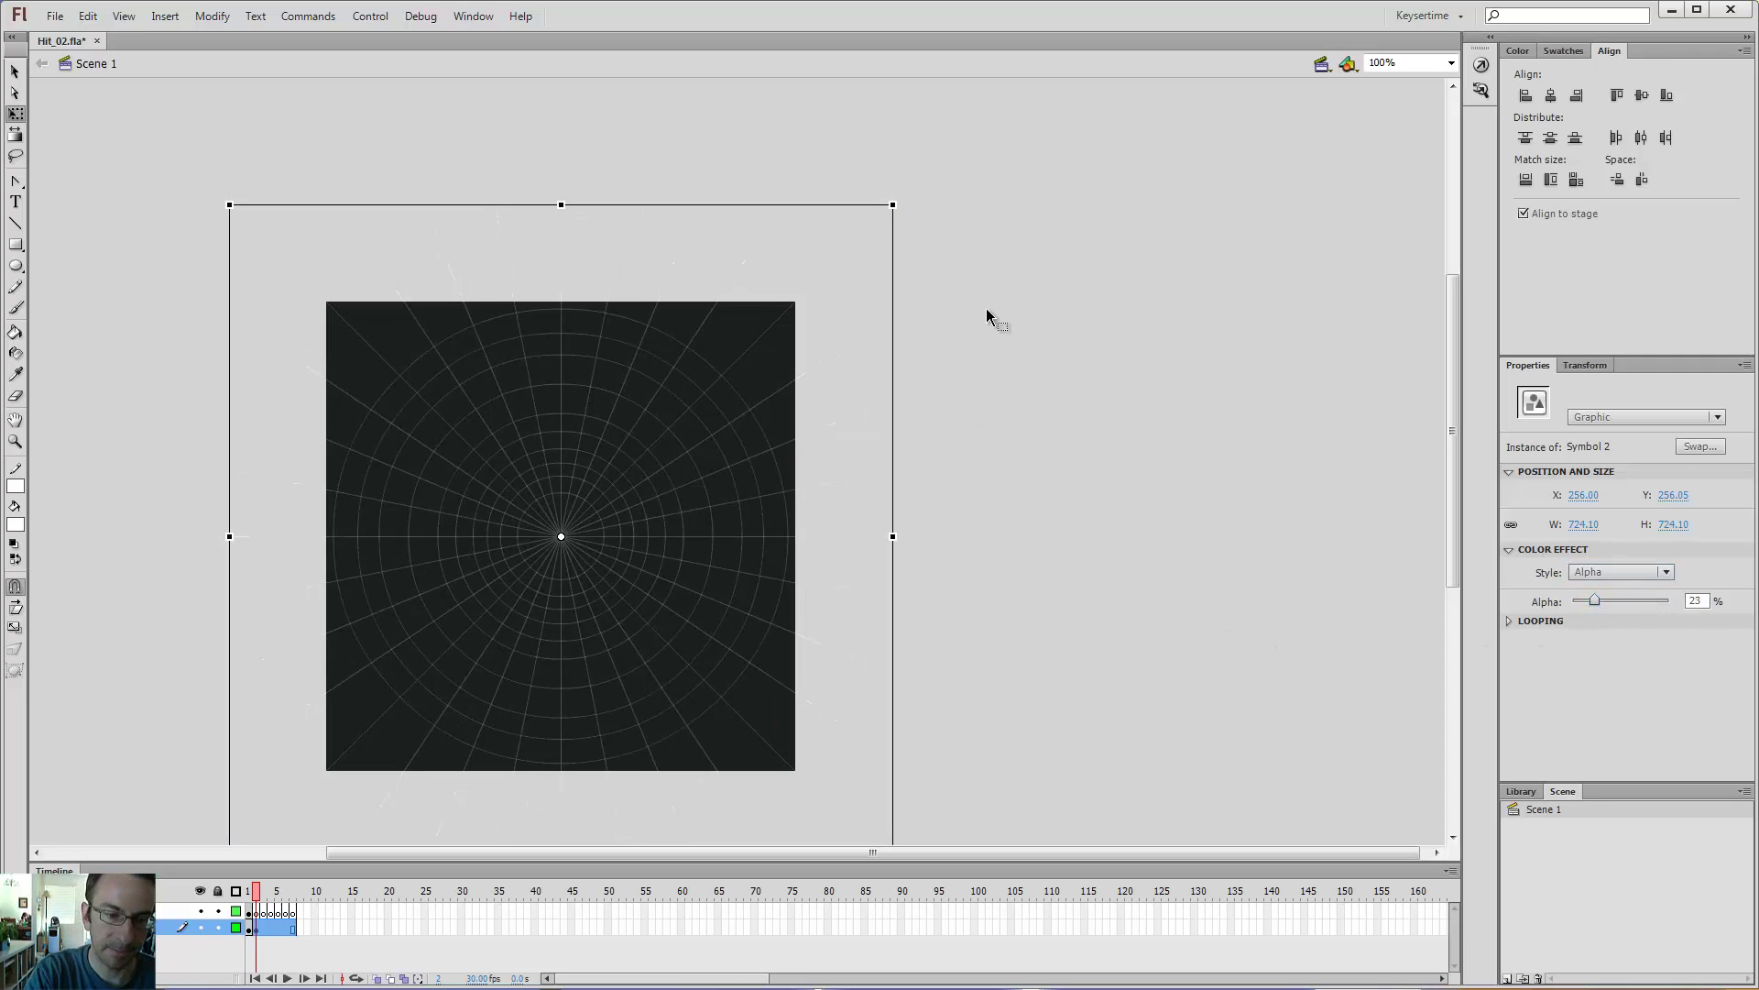
pyautogui.click(1066, 248)
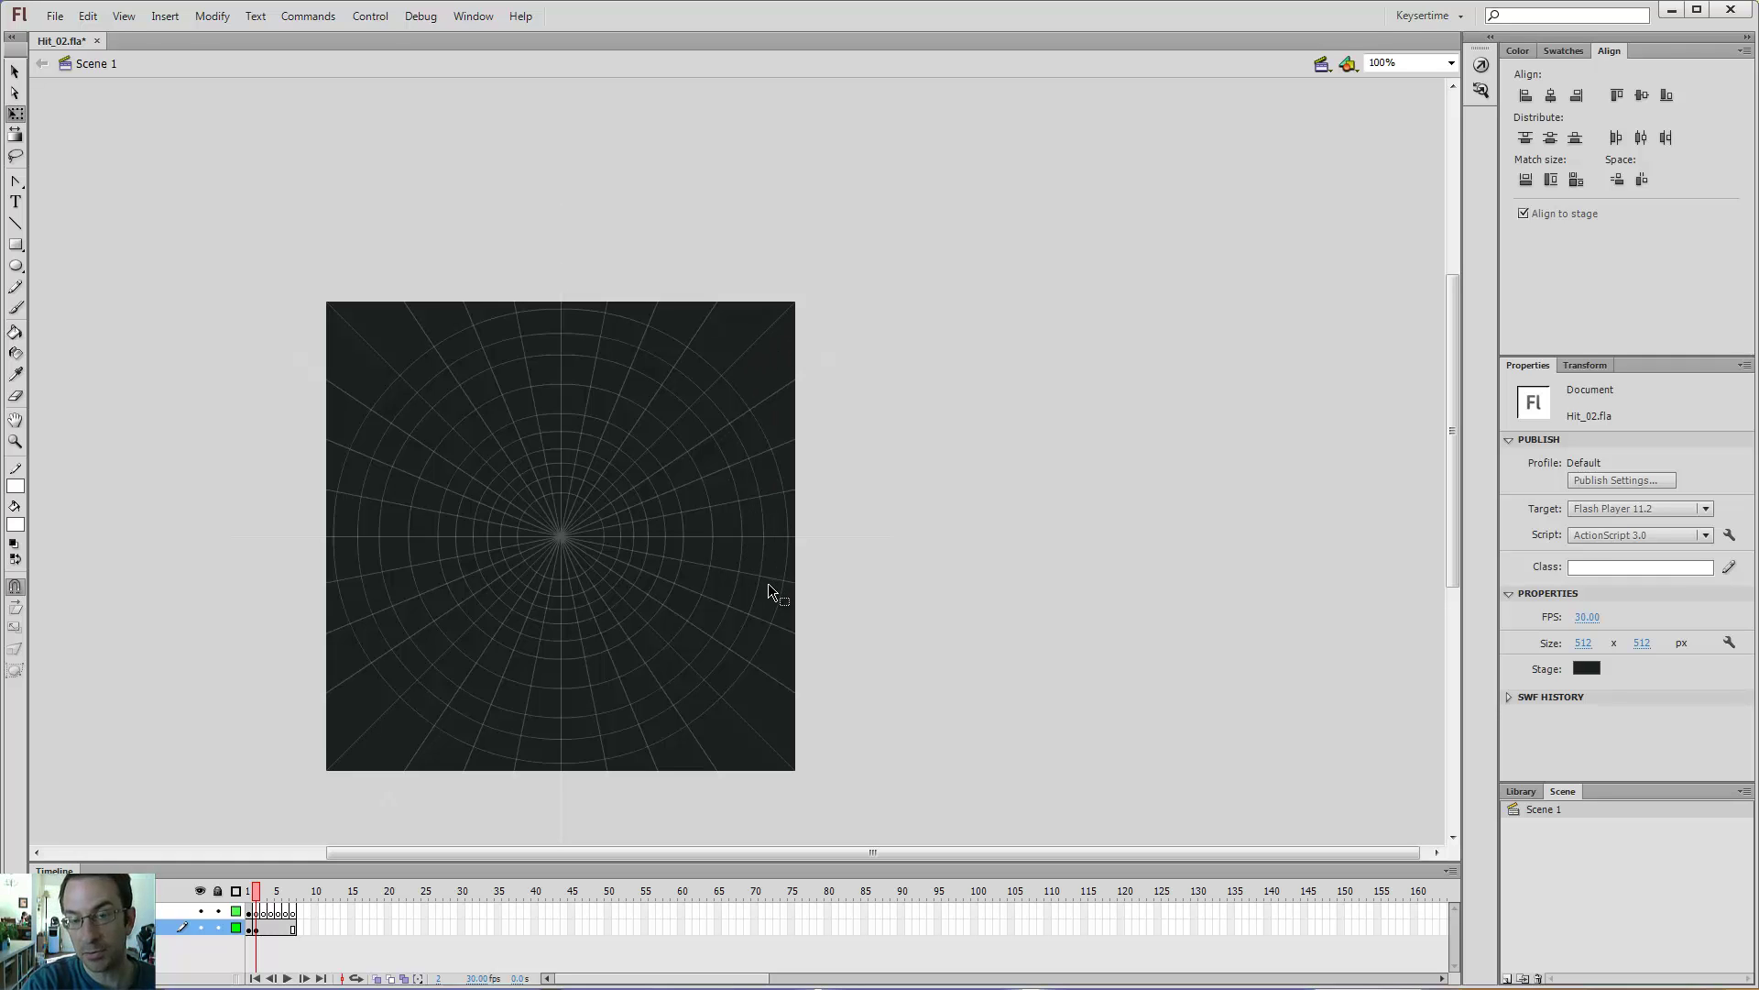
# - In frame 2 of the upper layer, brush a jagged crescent outline along the right side of the innermost grid ring
pyautogui.moveTo(257, 894); pyautogui.dragTo(249, 895)
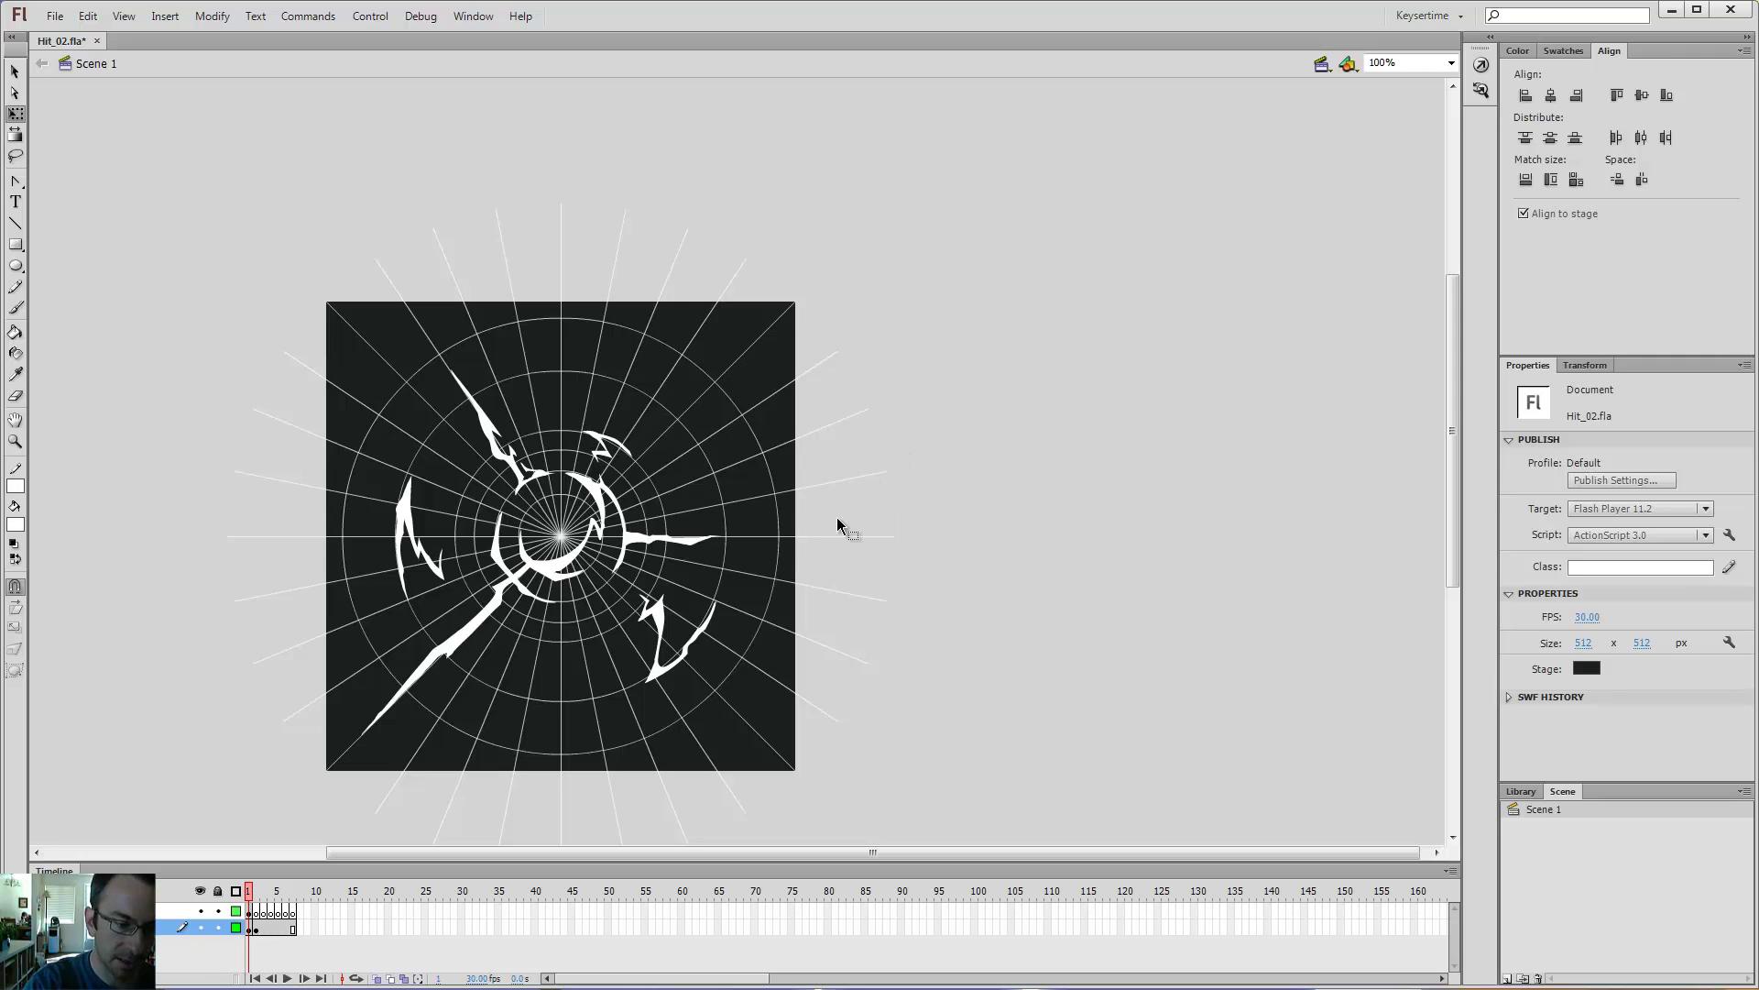
pyautogui.click(256, 914)
pyautogui.press('z')
pyautogui.click(588, 525)
pyautogui.press('b')
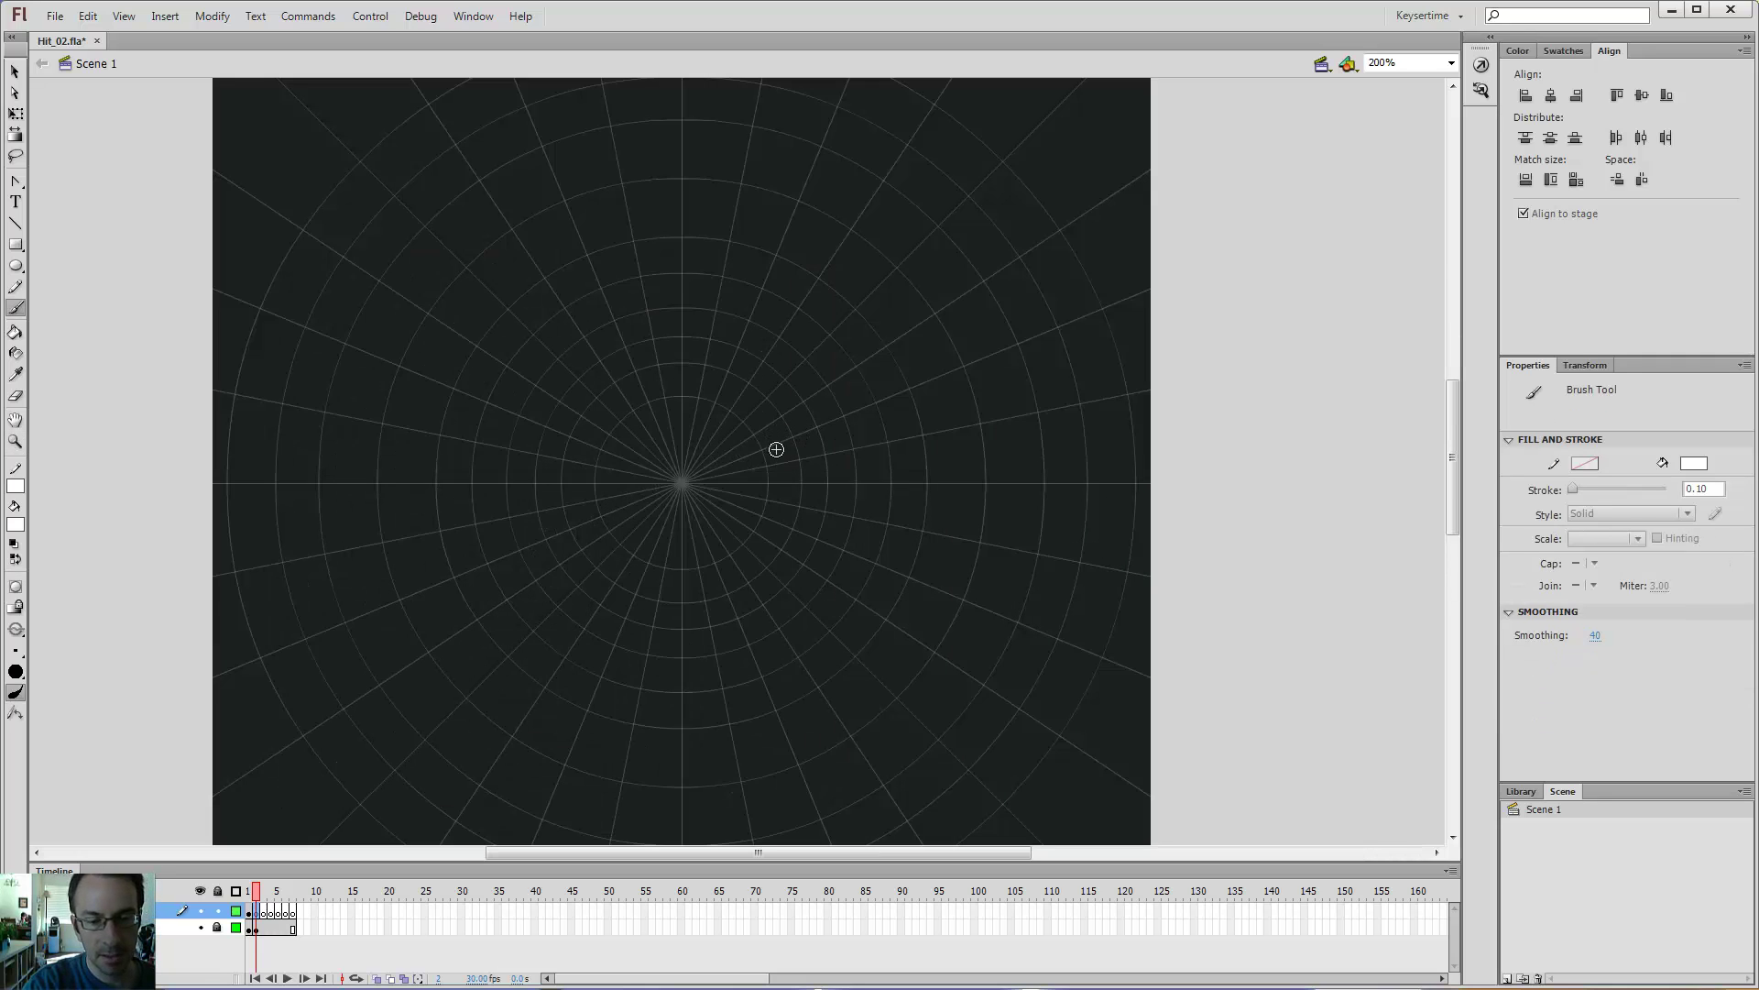
pyautogui.moveTo(766, 478); pyautogui.dragTo(694, 389)
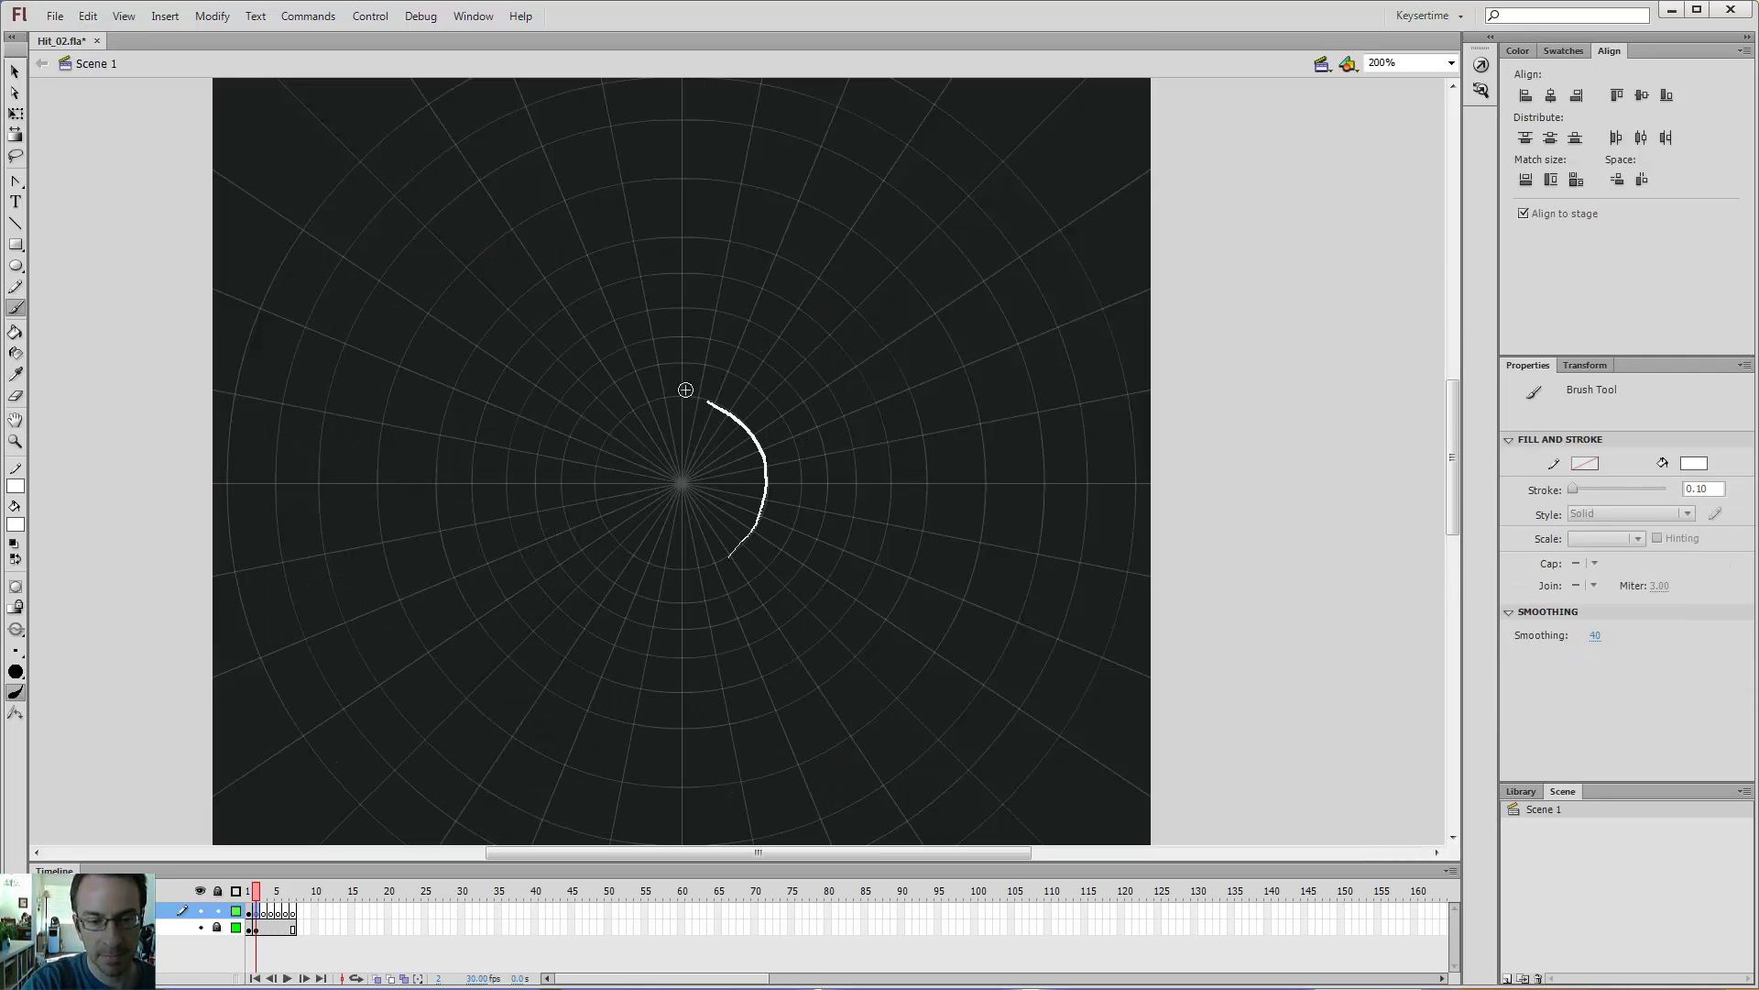
pyautogui.press('e')
pyautogui.click(700, 392)
pyautogui.press('b')
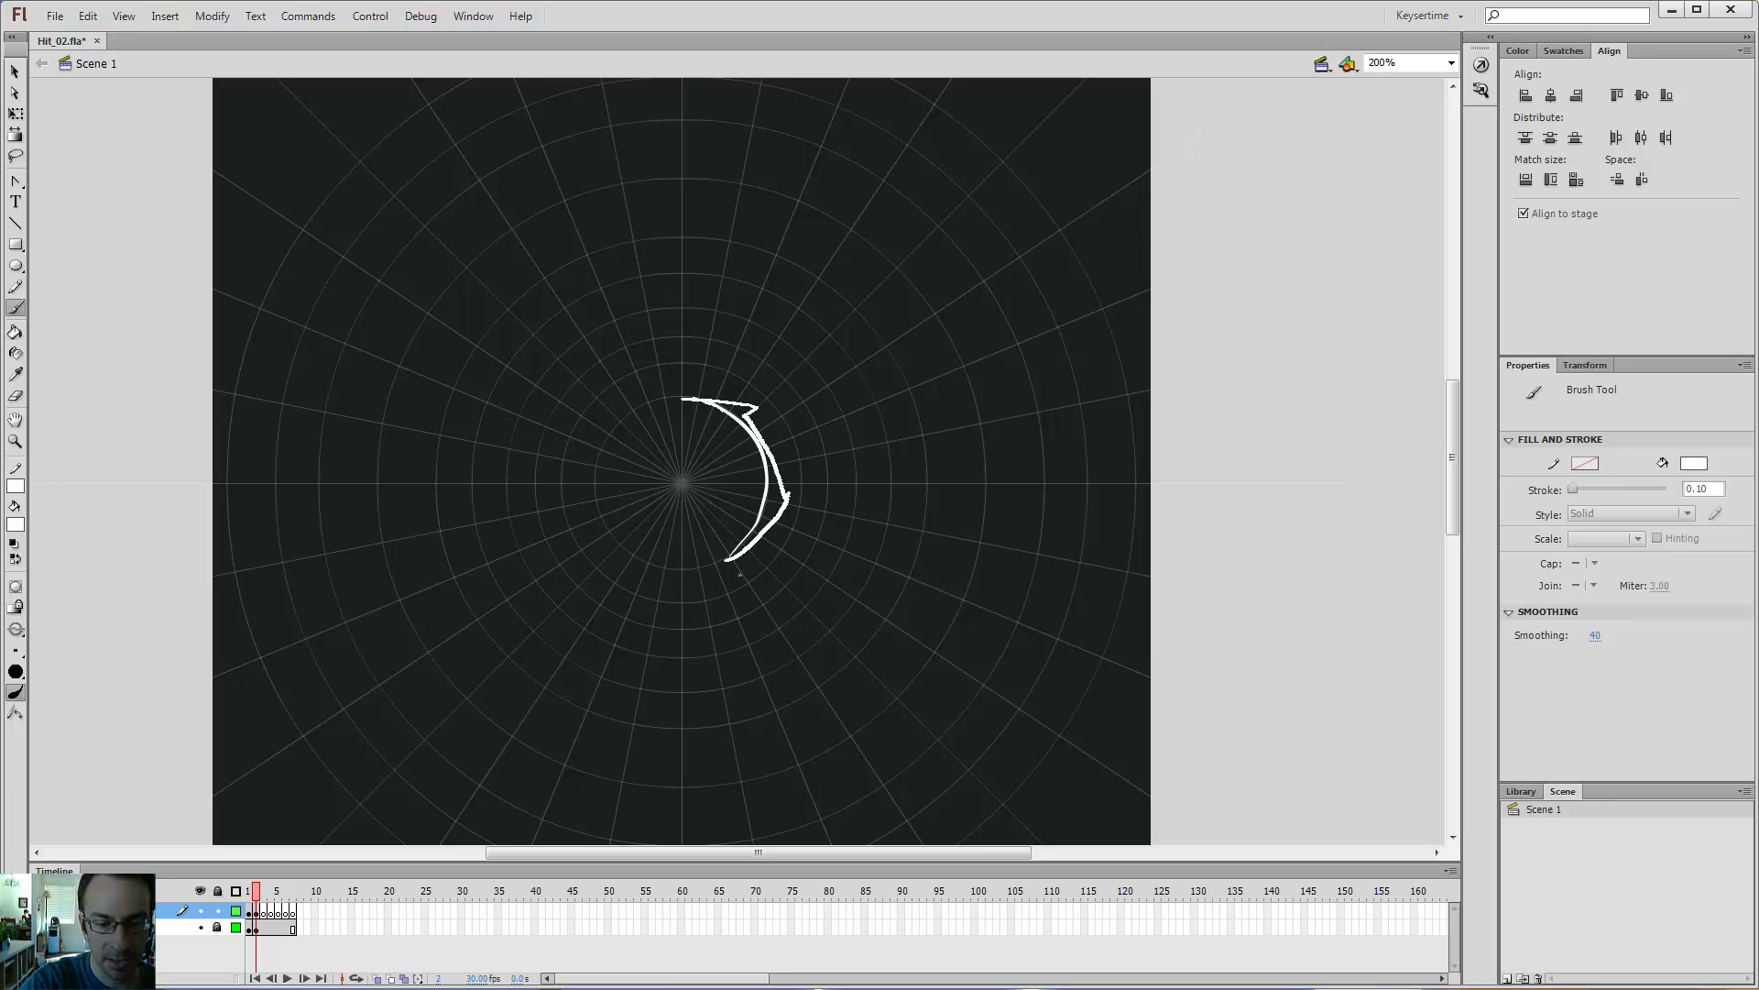
# - Fill the right crescent with white and trim its lower tip and outer edge with the Eraser
pyautogui.press('k')
pyautogui.click(773, 497)
pyautogui.press('e')
pyautogui.moveTo(715, 554)
pyautogui.mouseDown()
pyautogui.moveTo(751, 499)
pyautogui.moveTo(745, 460)
pyautogui.mouseUp()
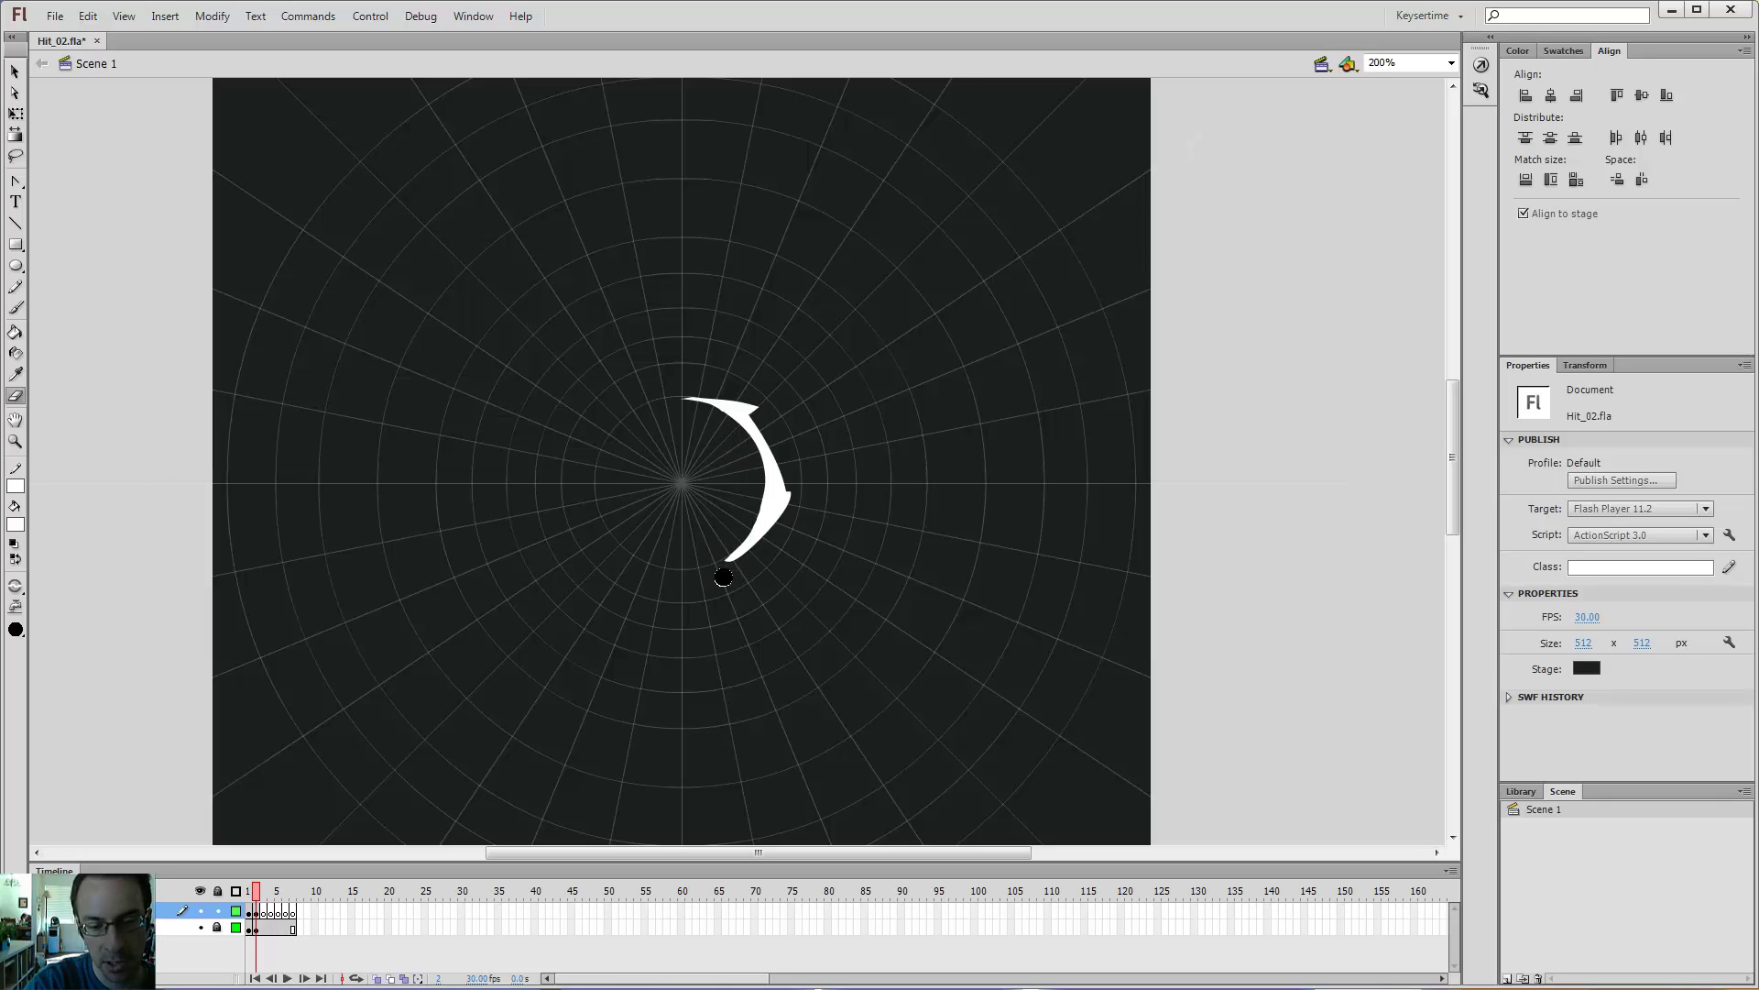
pyautogui.moveTo(723, 577)
pyautogui.mouseDown()
pyautogui.moveTo(773, 539)
pyautogui.moveTo(731, 567)
pyautogui.moveTo(793, 518)
pyautogui.moveTo(783, 440)
pyautogui.mouseUp()
# - Try a filled crescent along the lower-left arc of the innermost ring and delete it
pyautogui.press('b')
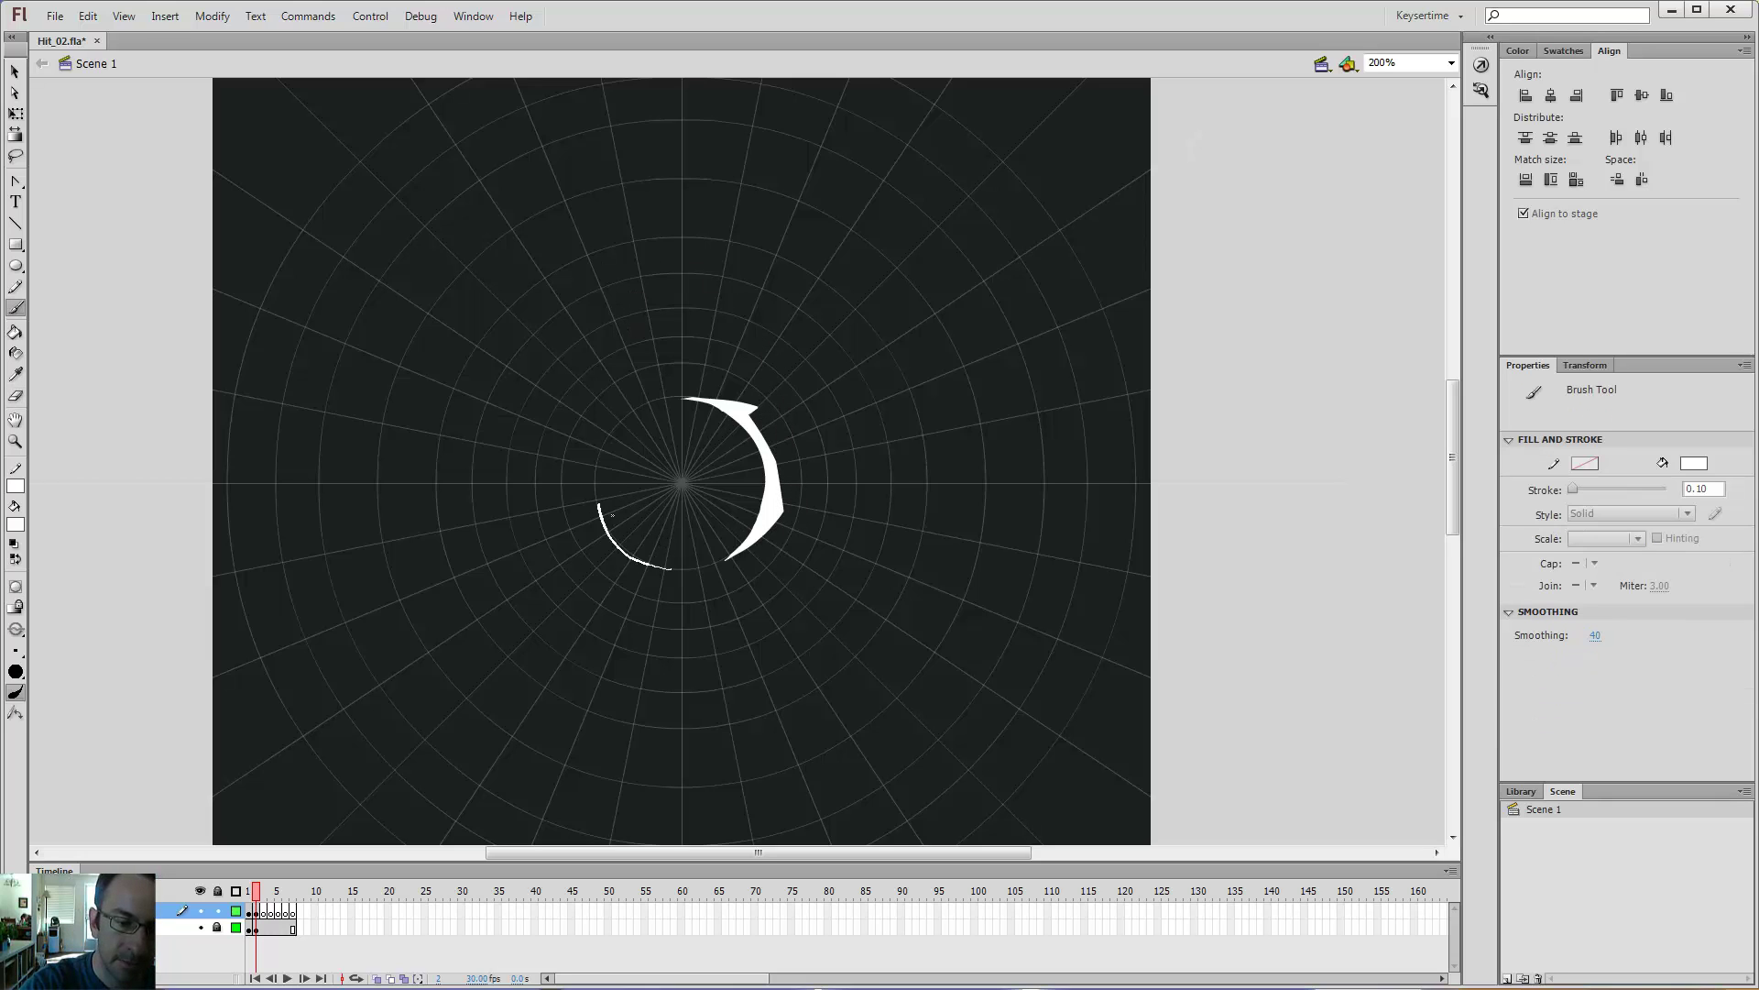
pyautogui.moveTo(602, 528); pyautogui.dragTo(596, 500)
pyautogui.moveTo(658, 580); pyautogui.dragTo(668, 572)
pyautogui.press('k')
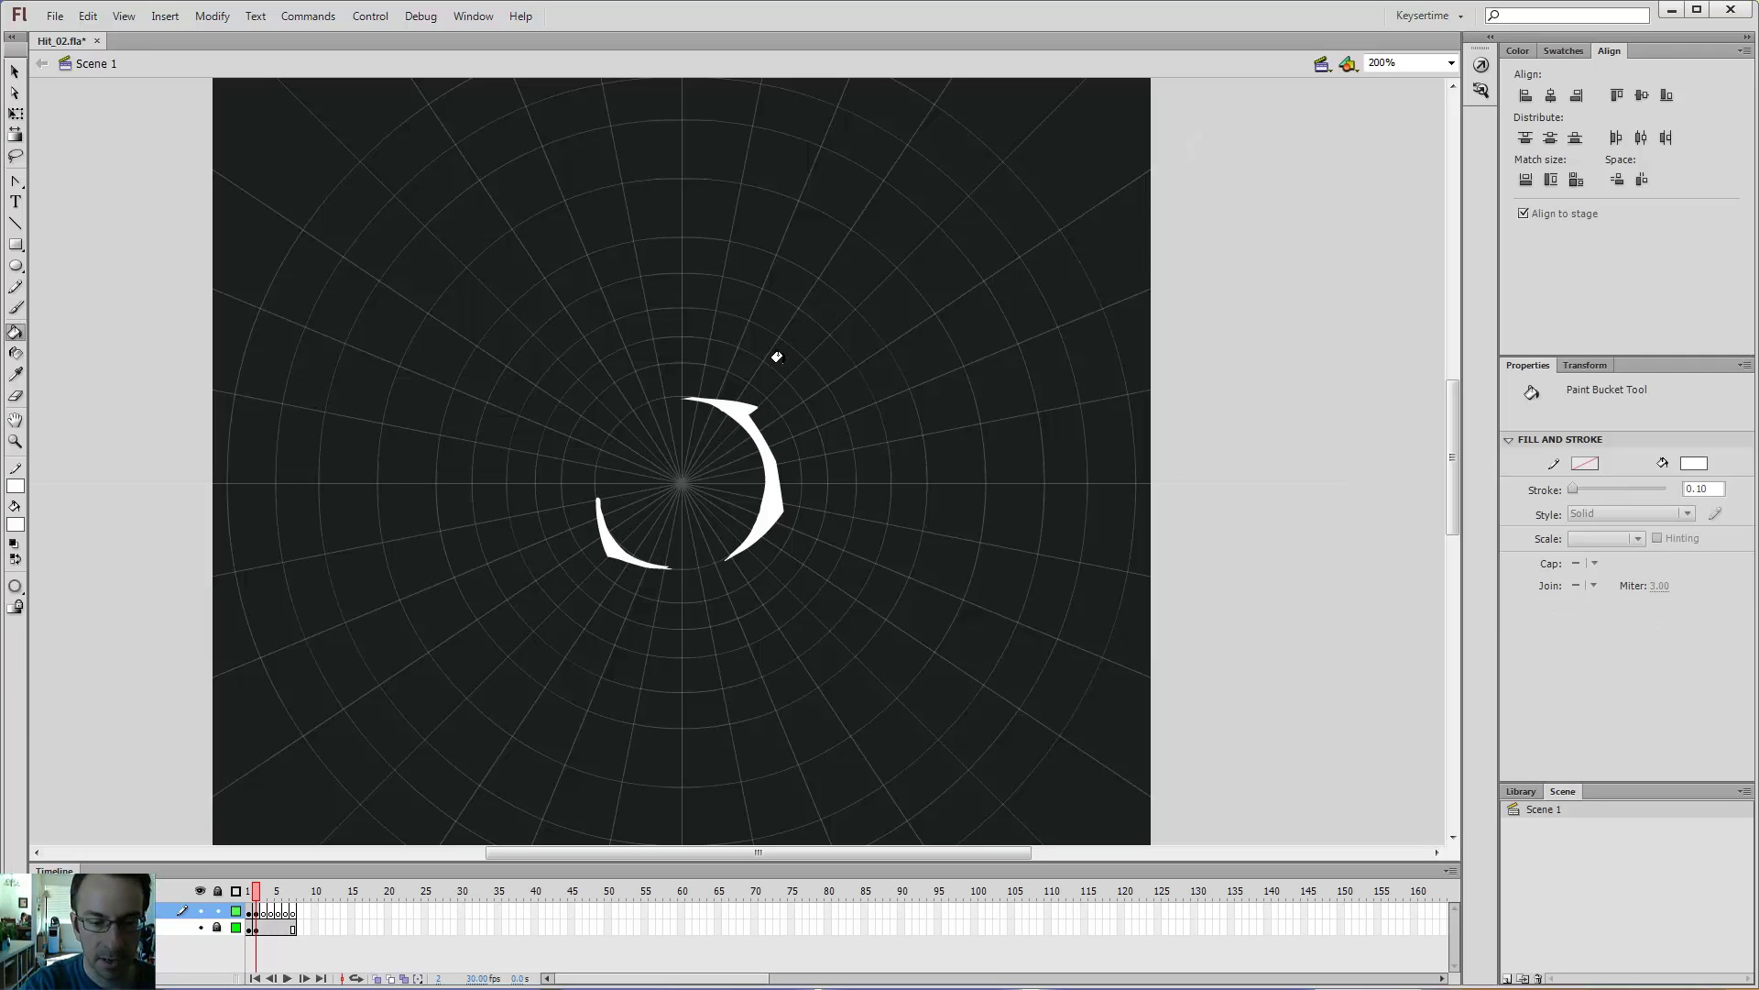
pyautogui.hotkey('ctrl', '-')
pyautogui.press('z')
pyautogui.hotkey('ctrl', '=')
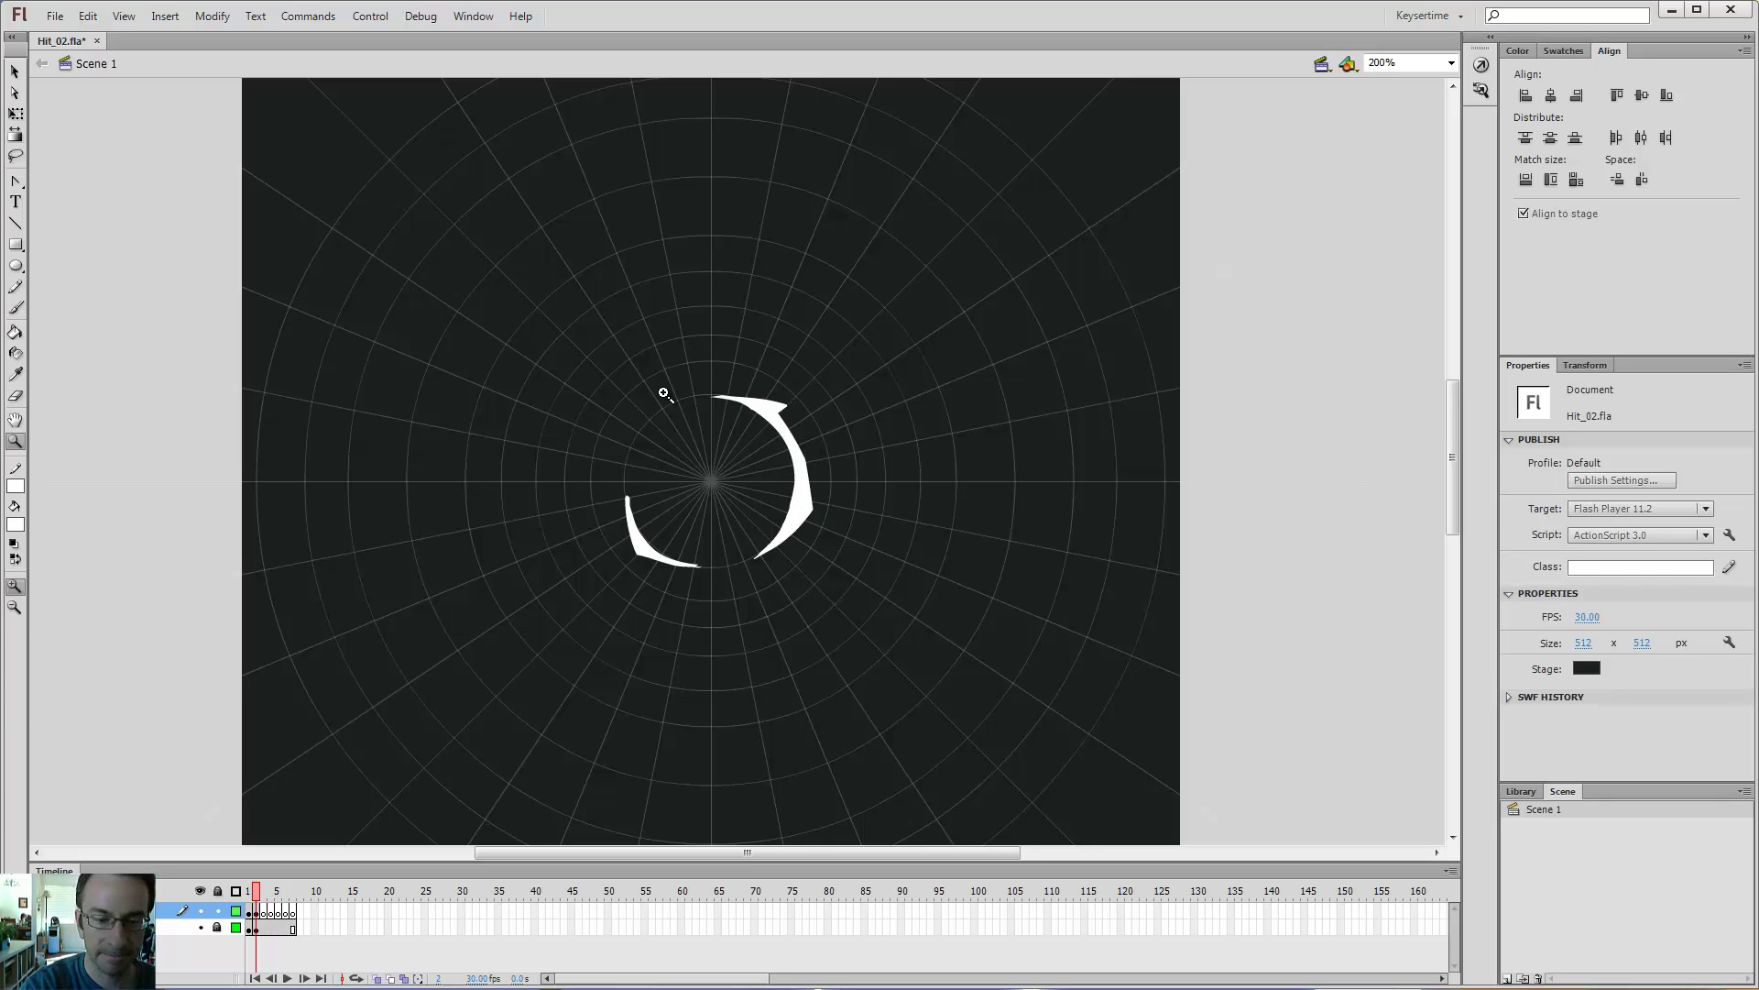
pyautogui.press('b')
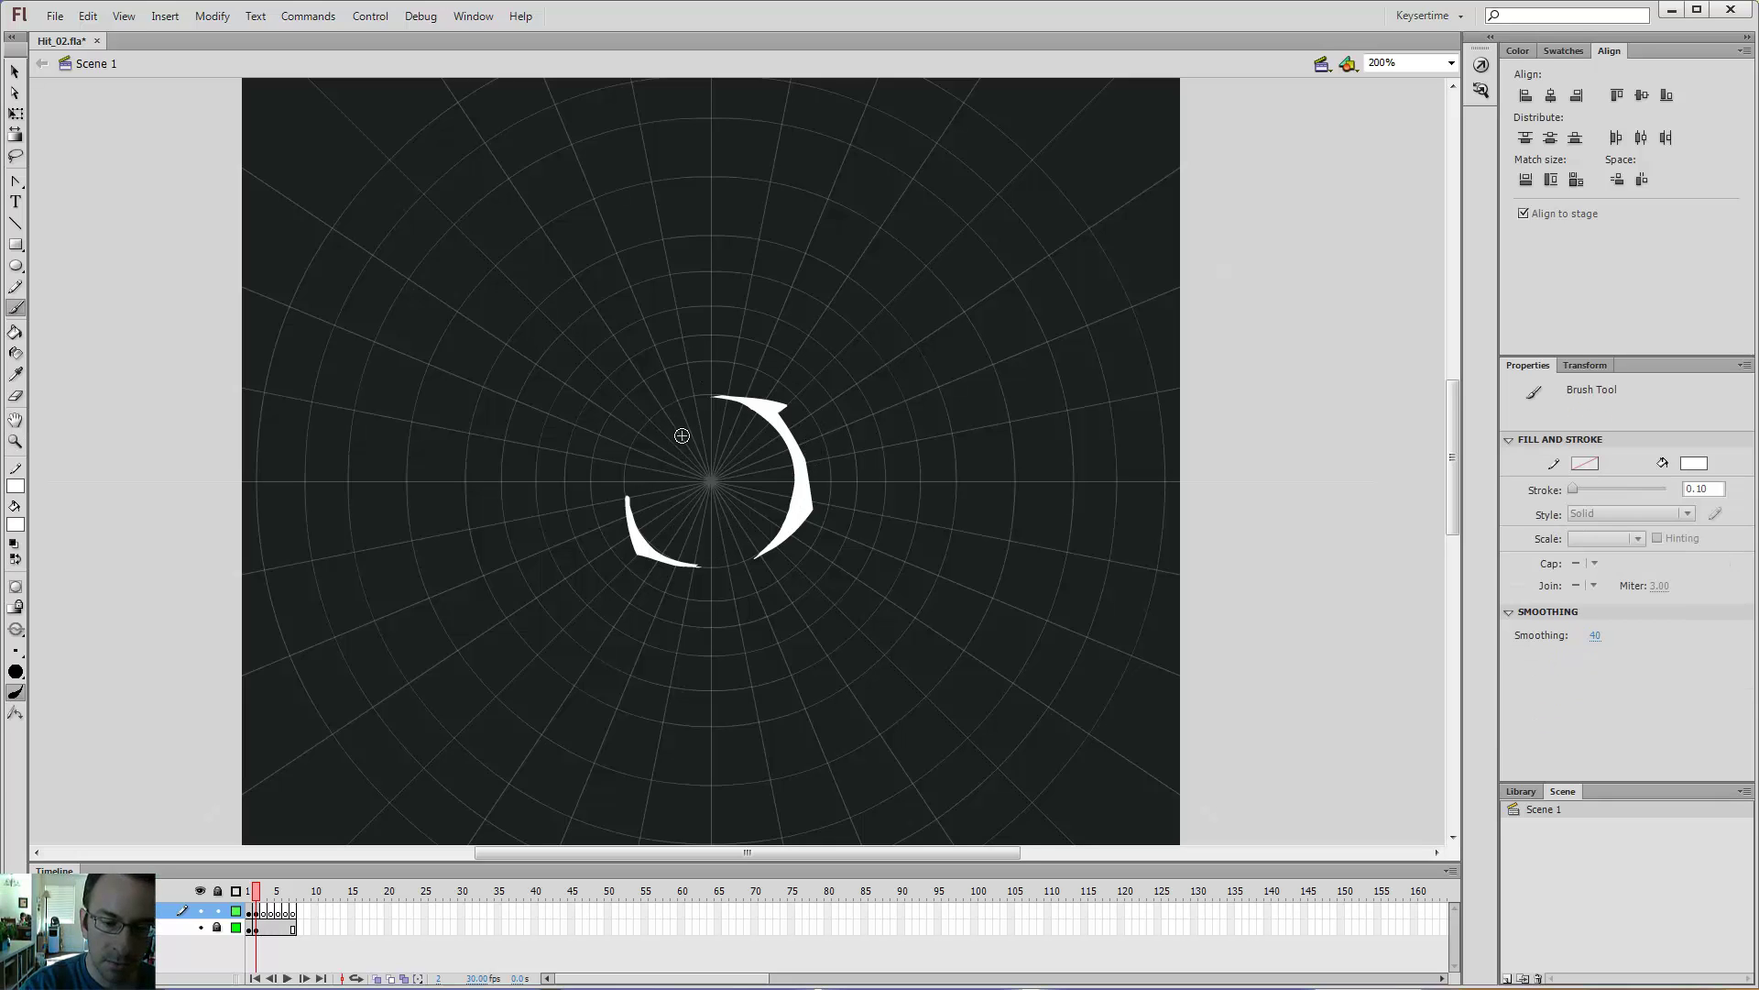
pyautogui.press('v')
pyautogui.click(685, 565)
pyautogui.press('Delete')
# - Brush and fill a smaller notched crescent inside the innermost ring, left and below the centre, and trim its lower tail
pyautogui.press('b')
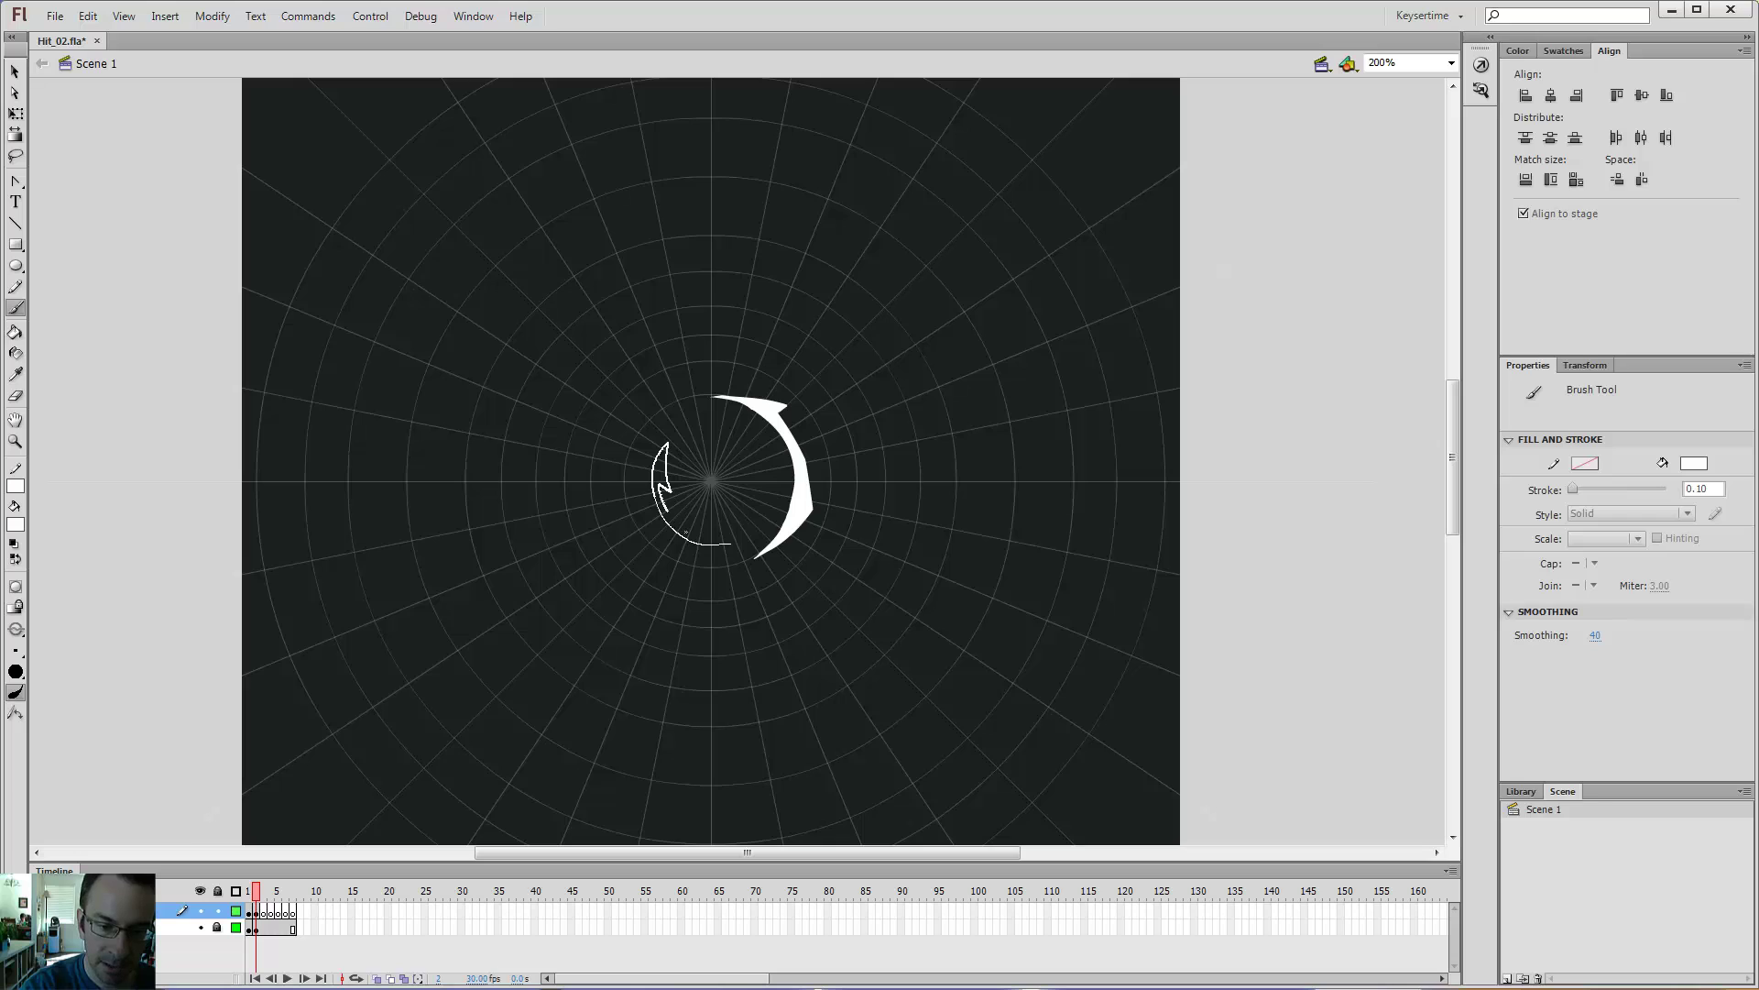
pyautogui.press('k')
pyautogui.click(658, 502)
pyautogui.press('e')
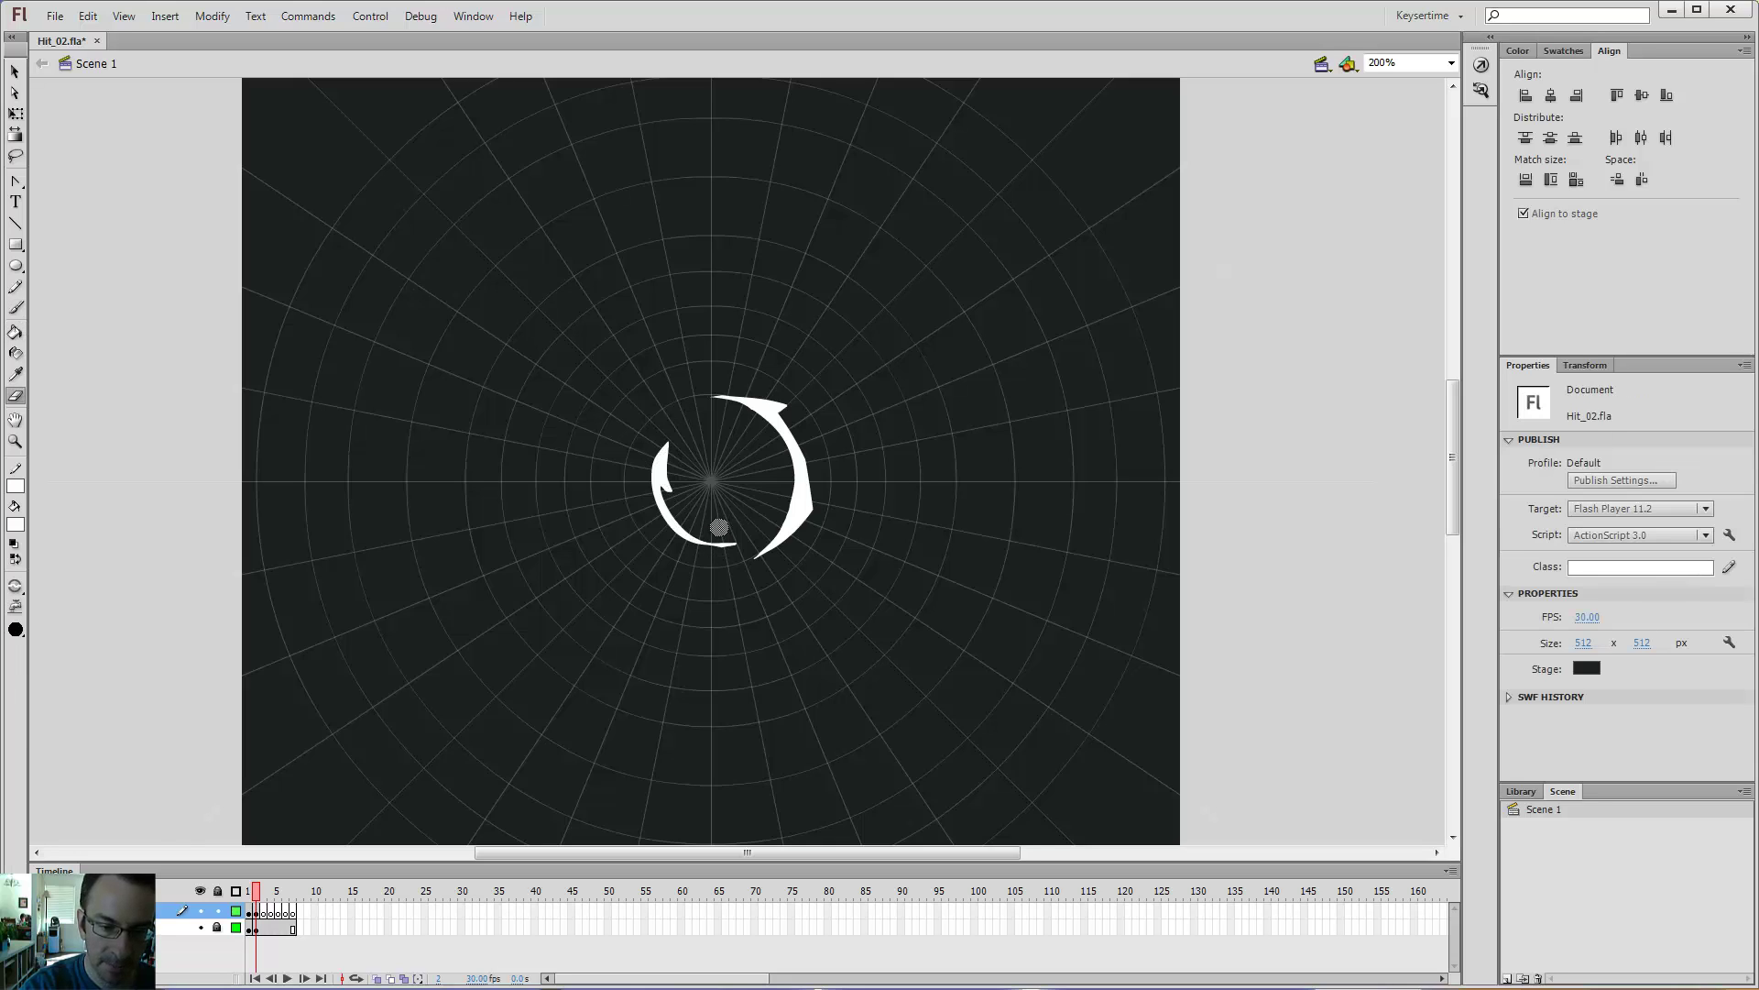
pyautogui.moveTo(718, 524); pyautogui.dragTo(766, 535)
# - Brush a thick zigzag strand around the centre, joining the right crescent's upper part to the bottom of the small left crescent
pyautogui.press('b')
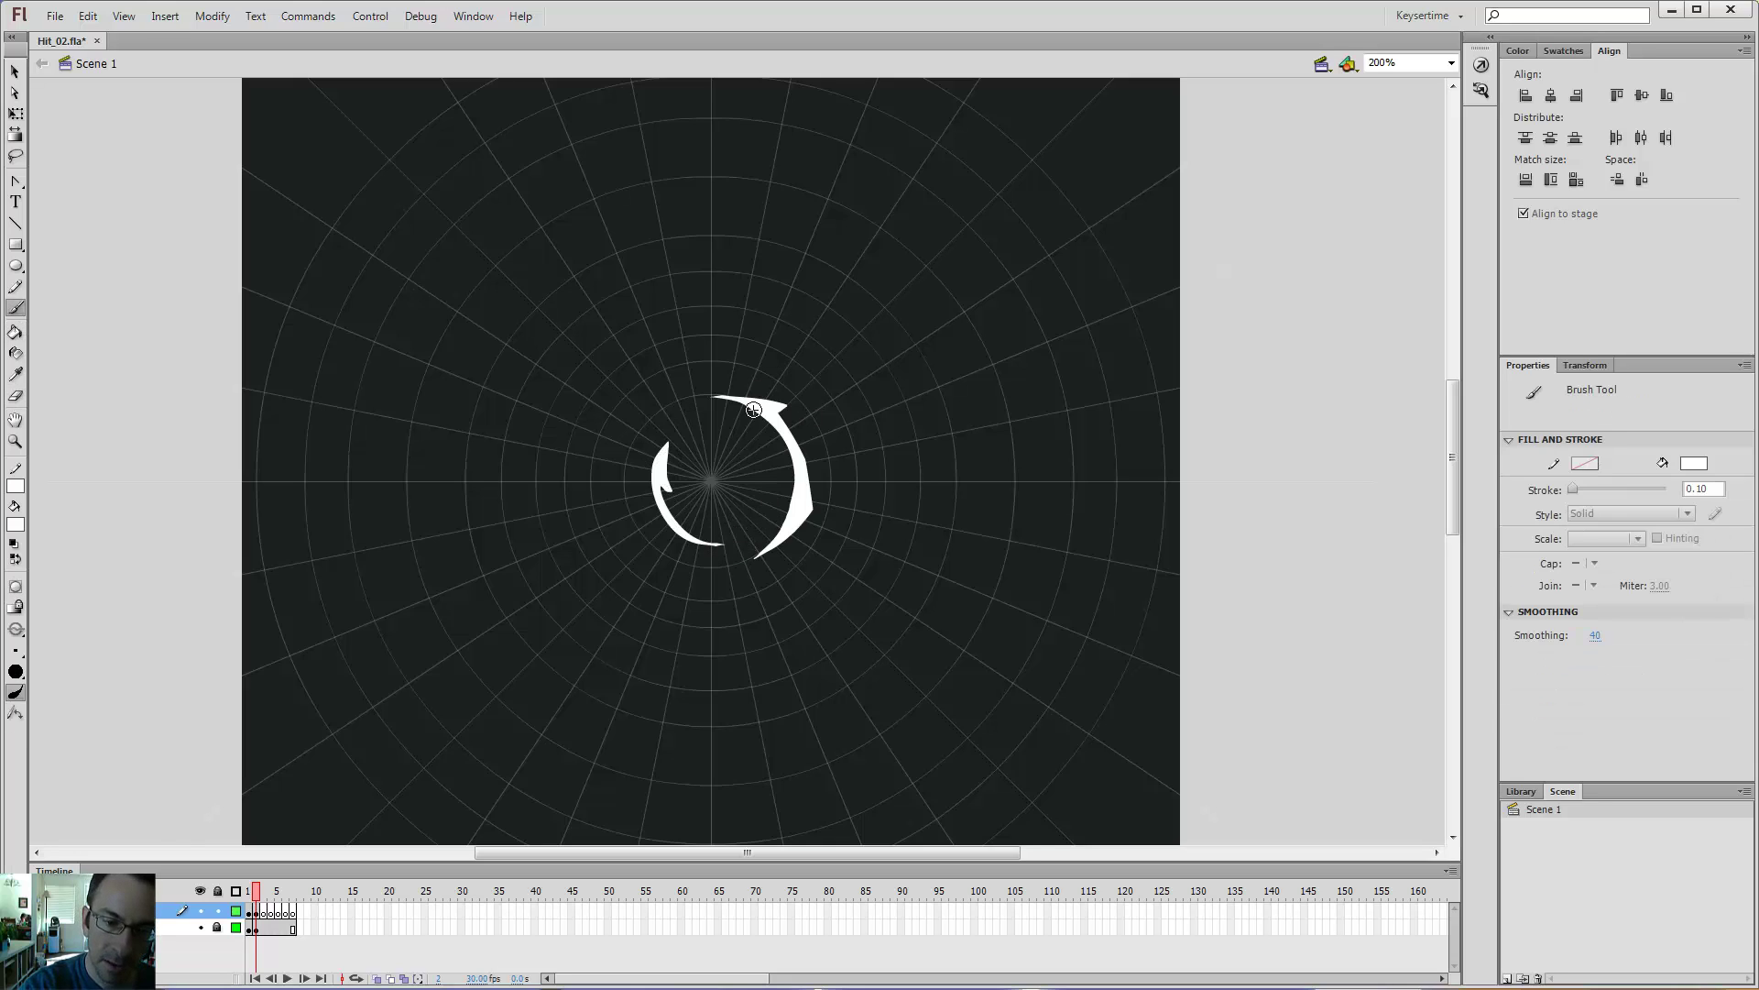
pyautogui.moveTo(768, 418); pyautogui.dragTo(769, 438)
pyautogui.moveTo(692, 534)
pyautogui.mouseDown()
pyautogui.moveTo(662, 500)
pyautogui.moveTo(672, 454)
pyautogui.moveTo(708, 466)
pyautogui.moveTo(655, 450)
pyautogui.moveTo(702, 527)
pyautogui.mouseUp()
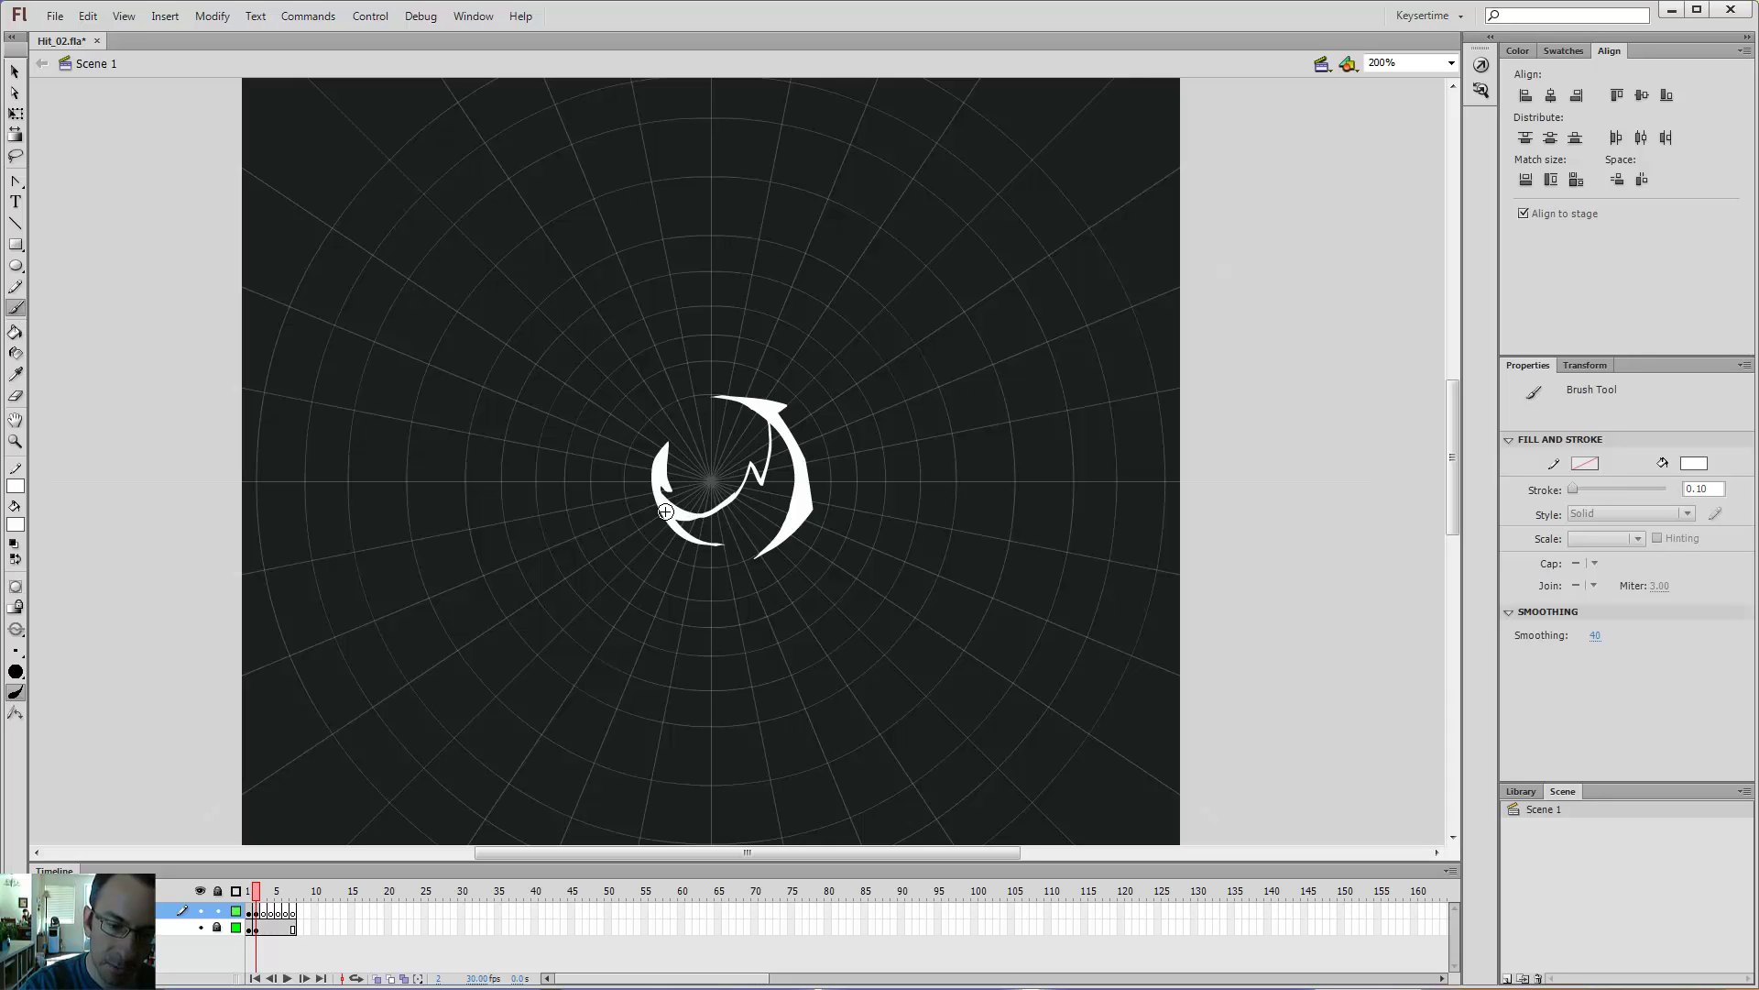
pyautogui.moveTo(745, 524)
pyautogui.mouseDown()
pyautogui.moveTo(740, 467)
pyautogui.moveTo(696, 502)
pyautogui.mouseUp()
pyautogui.press('e')
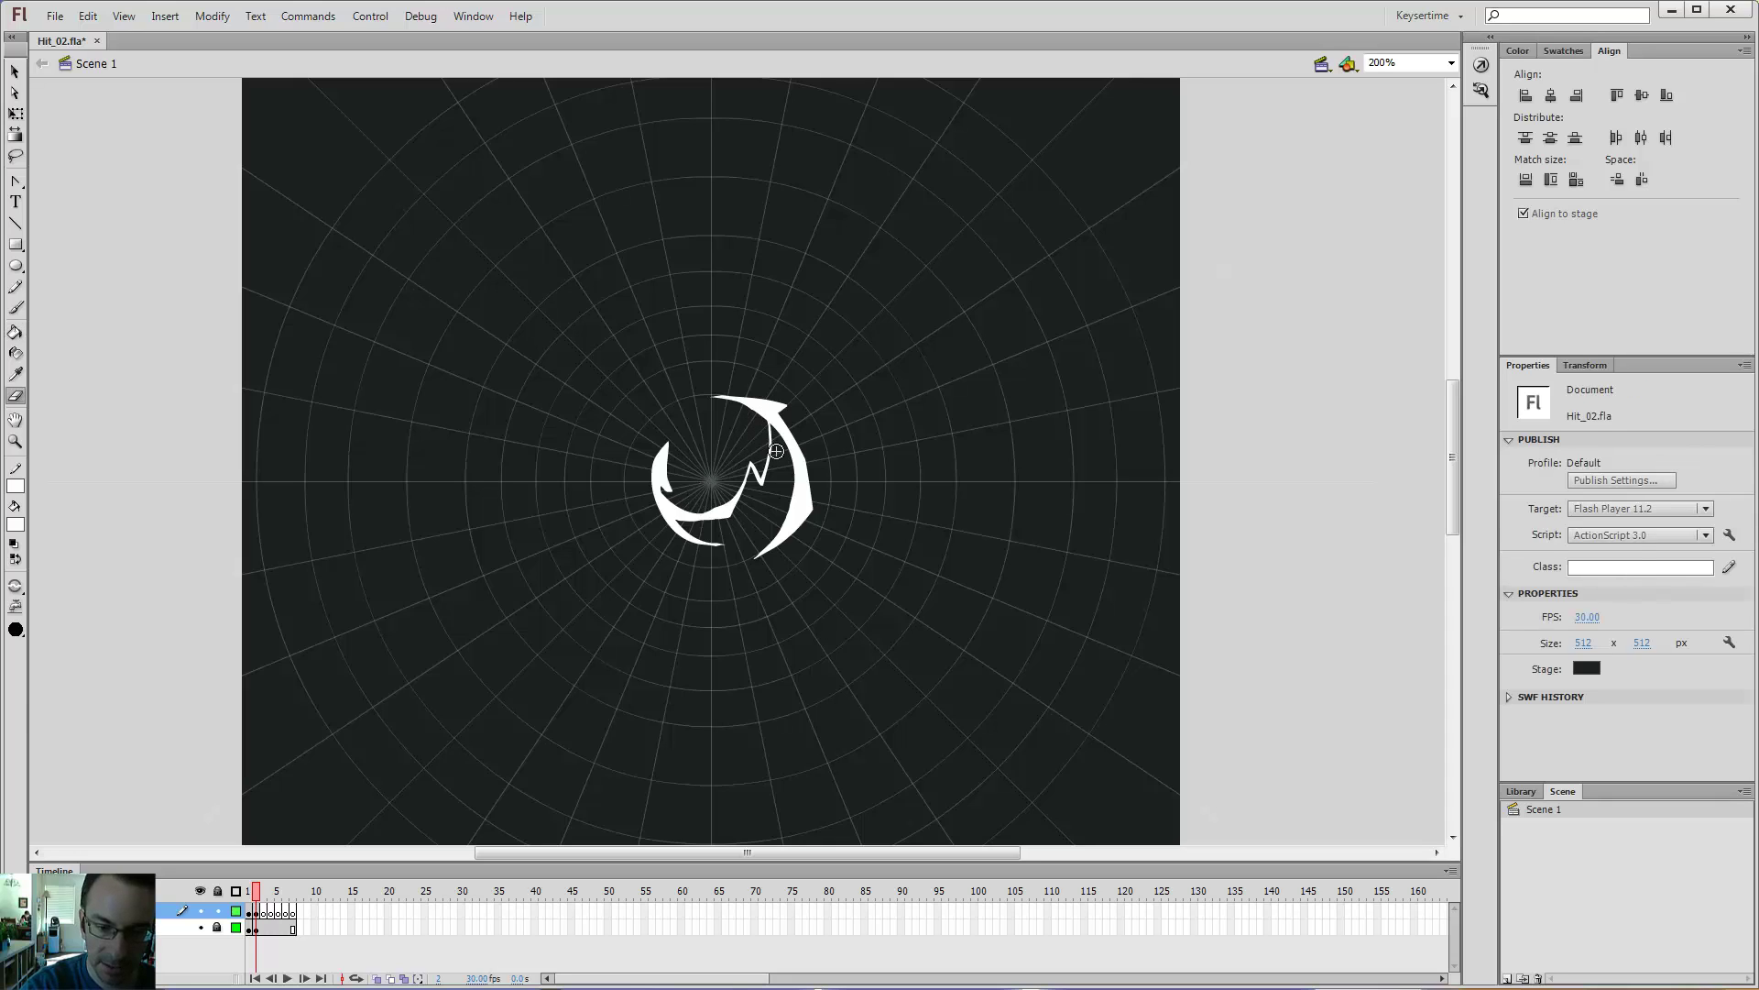
pyautogui.press('b')
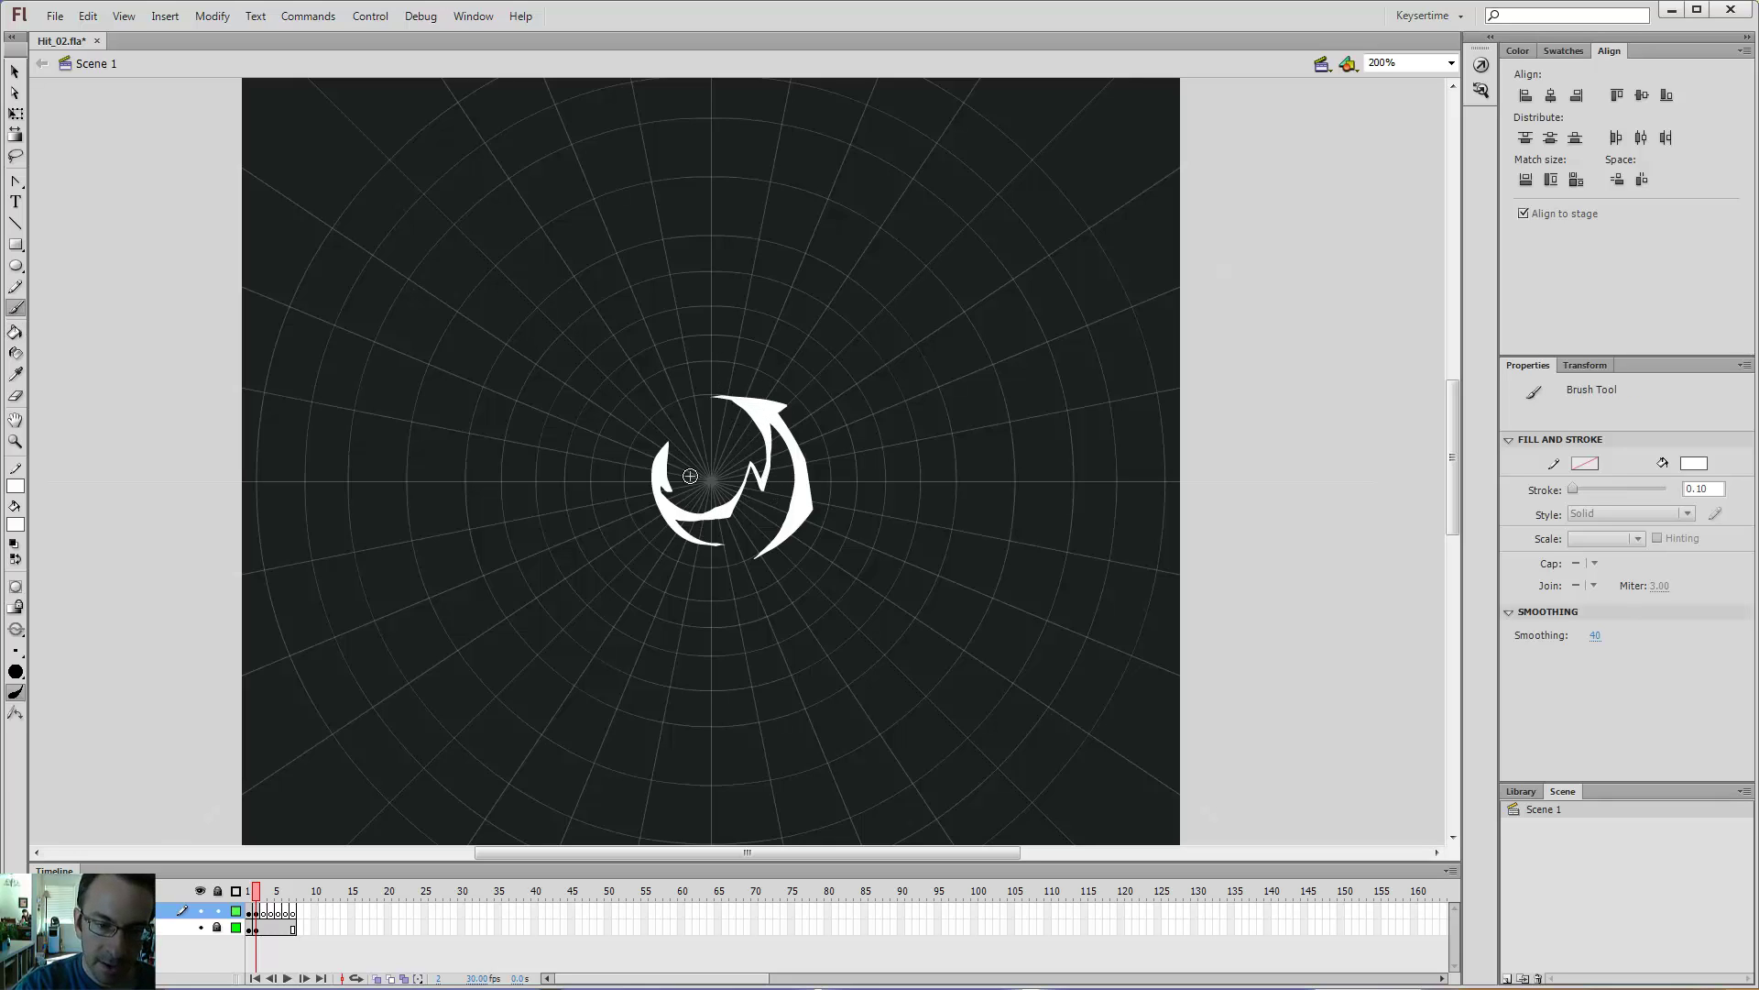
# - Erase the inner barb of the small left crescent and narrow its upper tip
pyautogui.press('e')
pyautogui.moveTo(676, 492); pyautogui.dragTo(670, 481)
pyautogui.press('b')
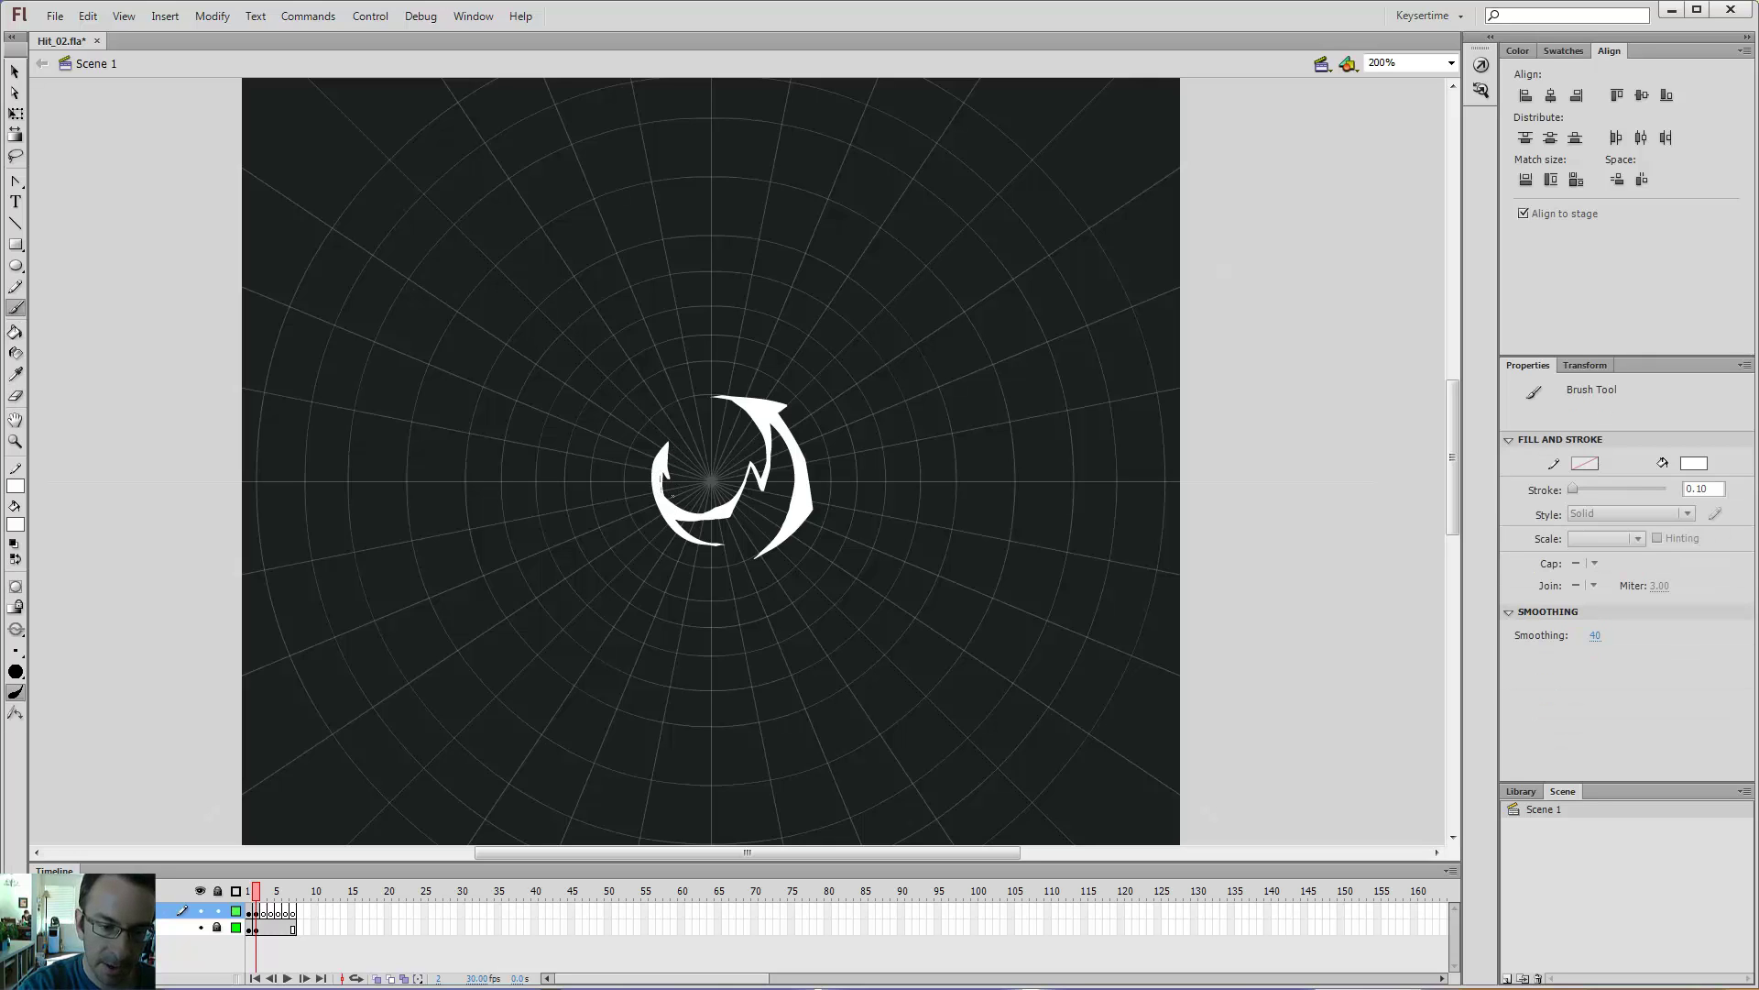
pyautogui.press('e')
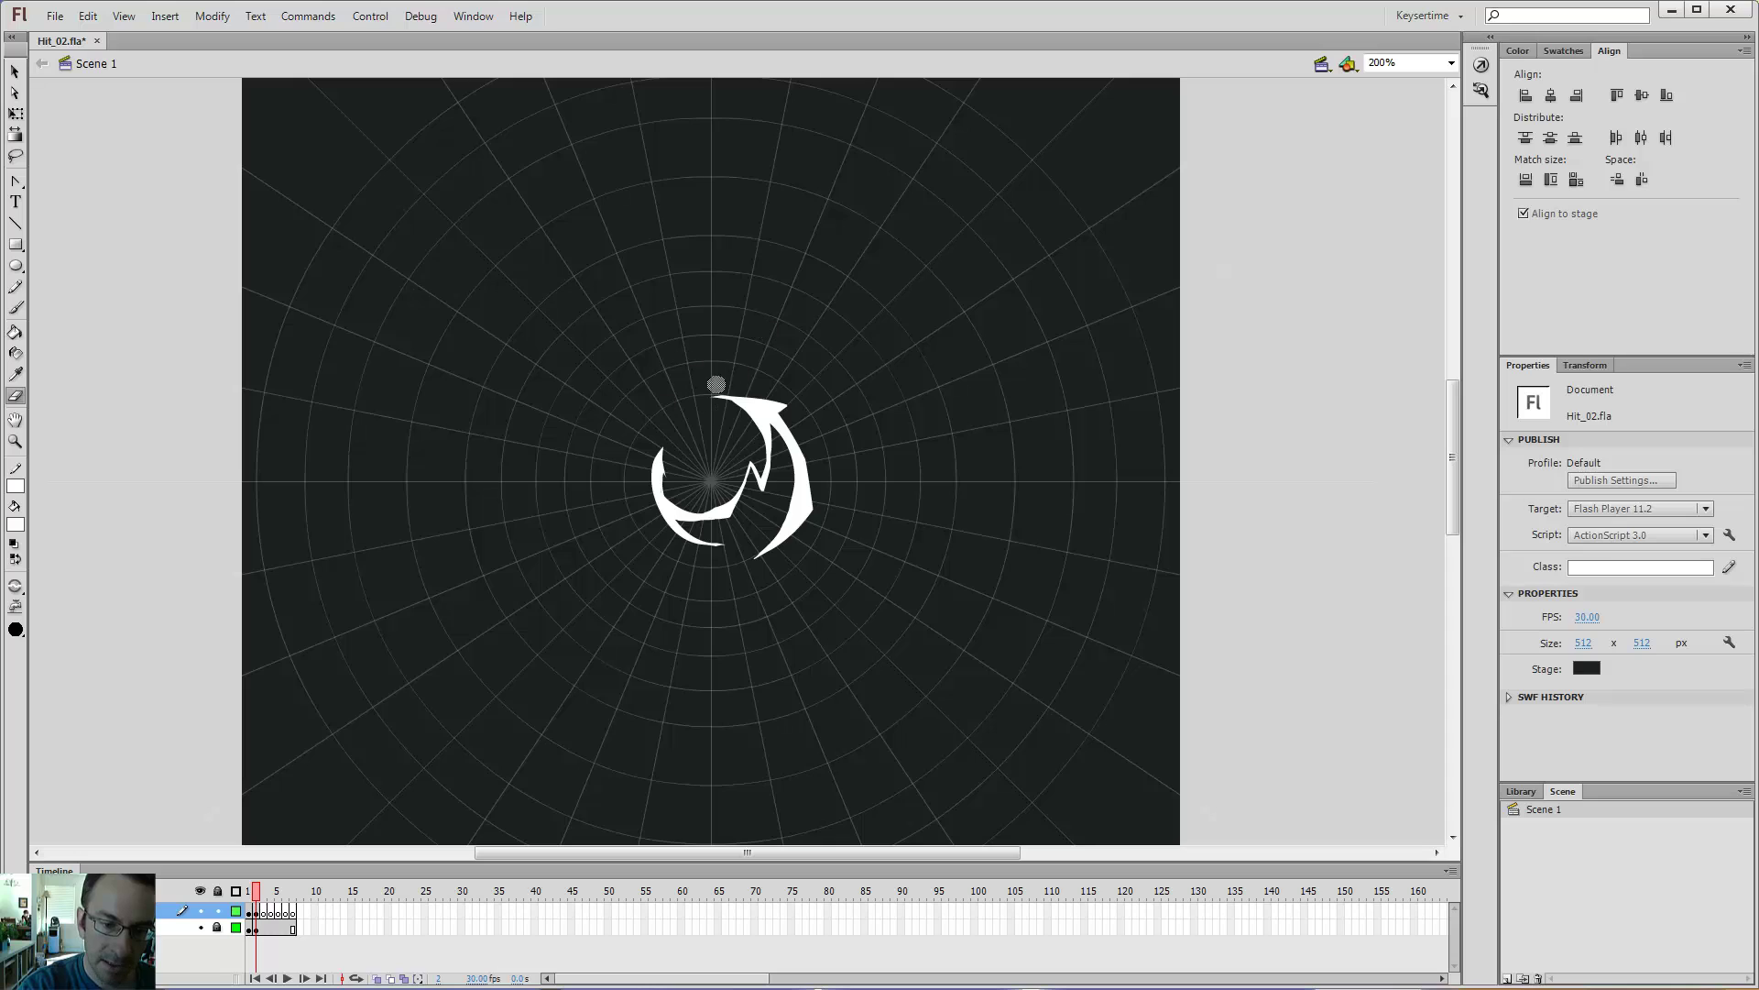
# - Outline and fill a thin jagged crescent along the left and lower-left arc of the innermost ring
pyautogui.press('b')
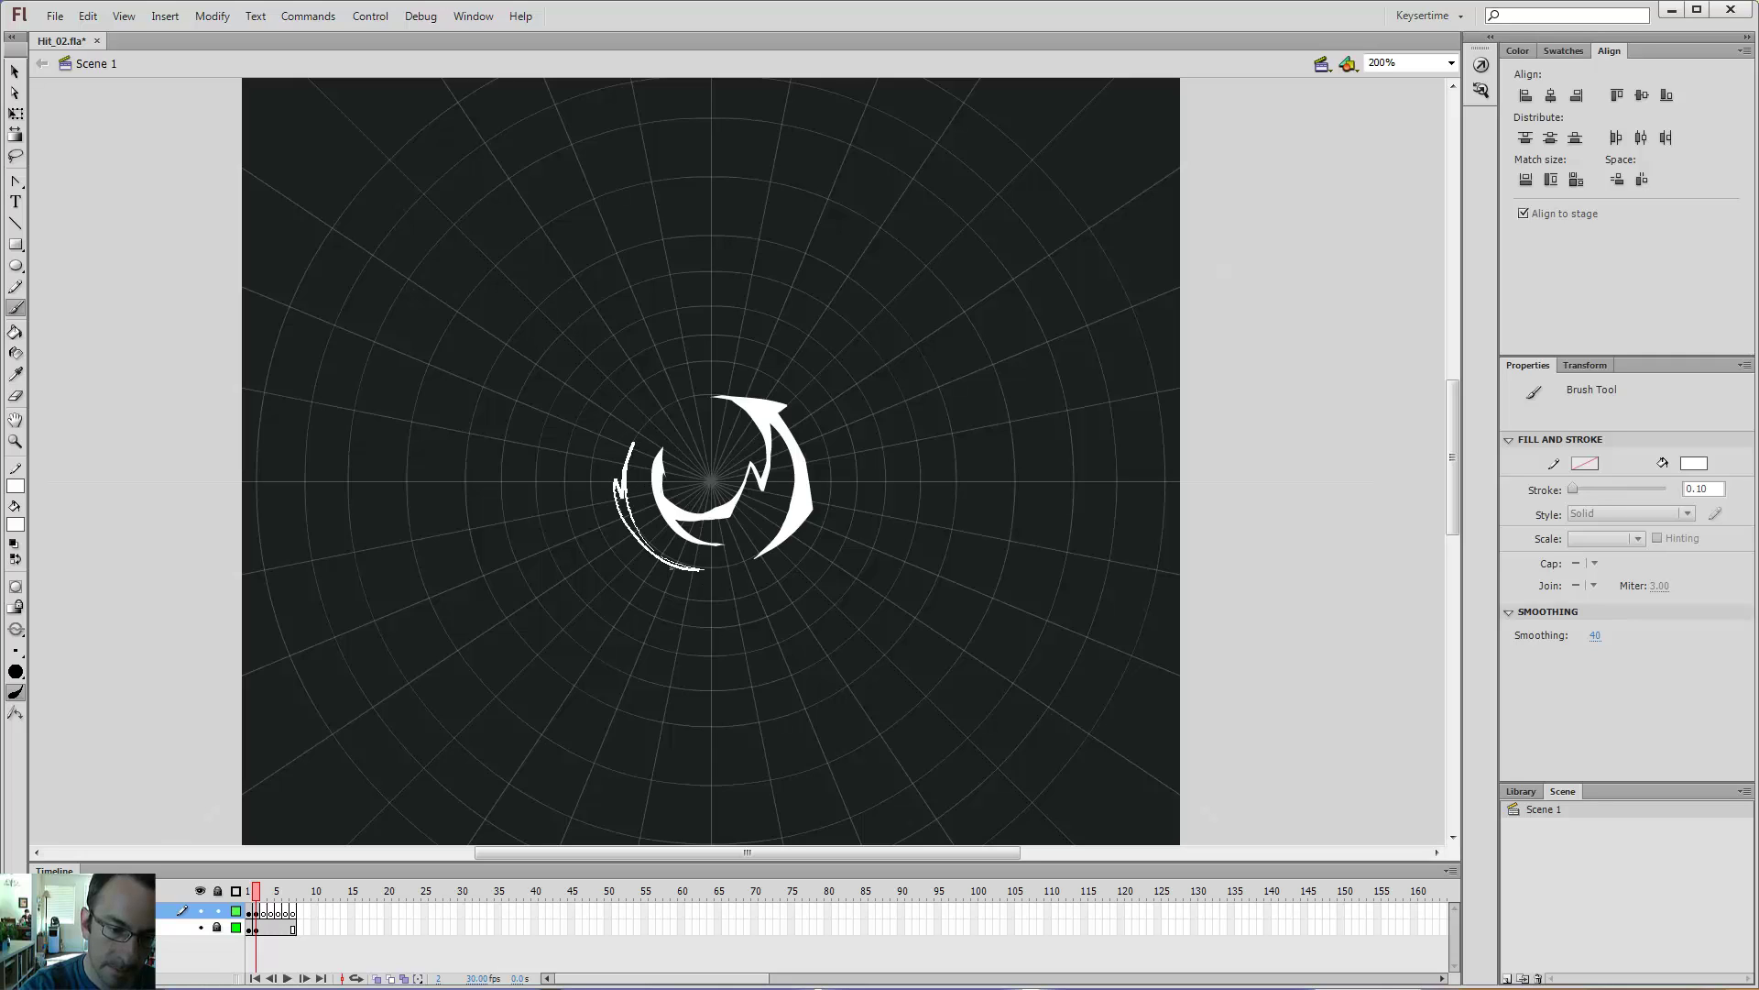
pyautogui.press('k')
pyautogui.press('b')
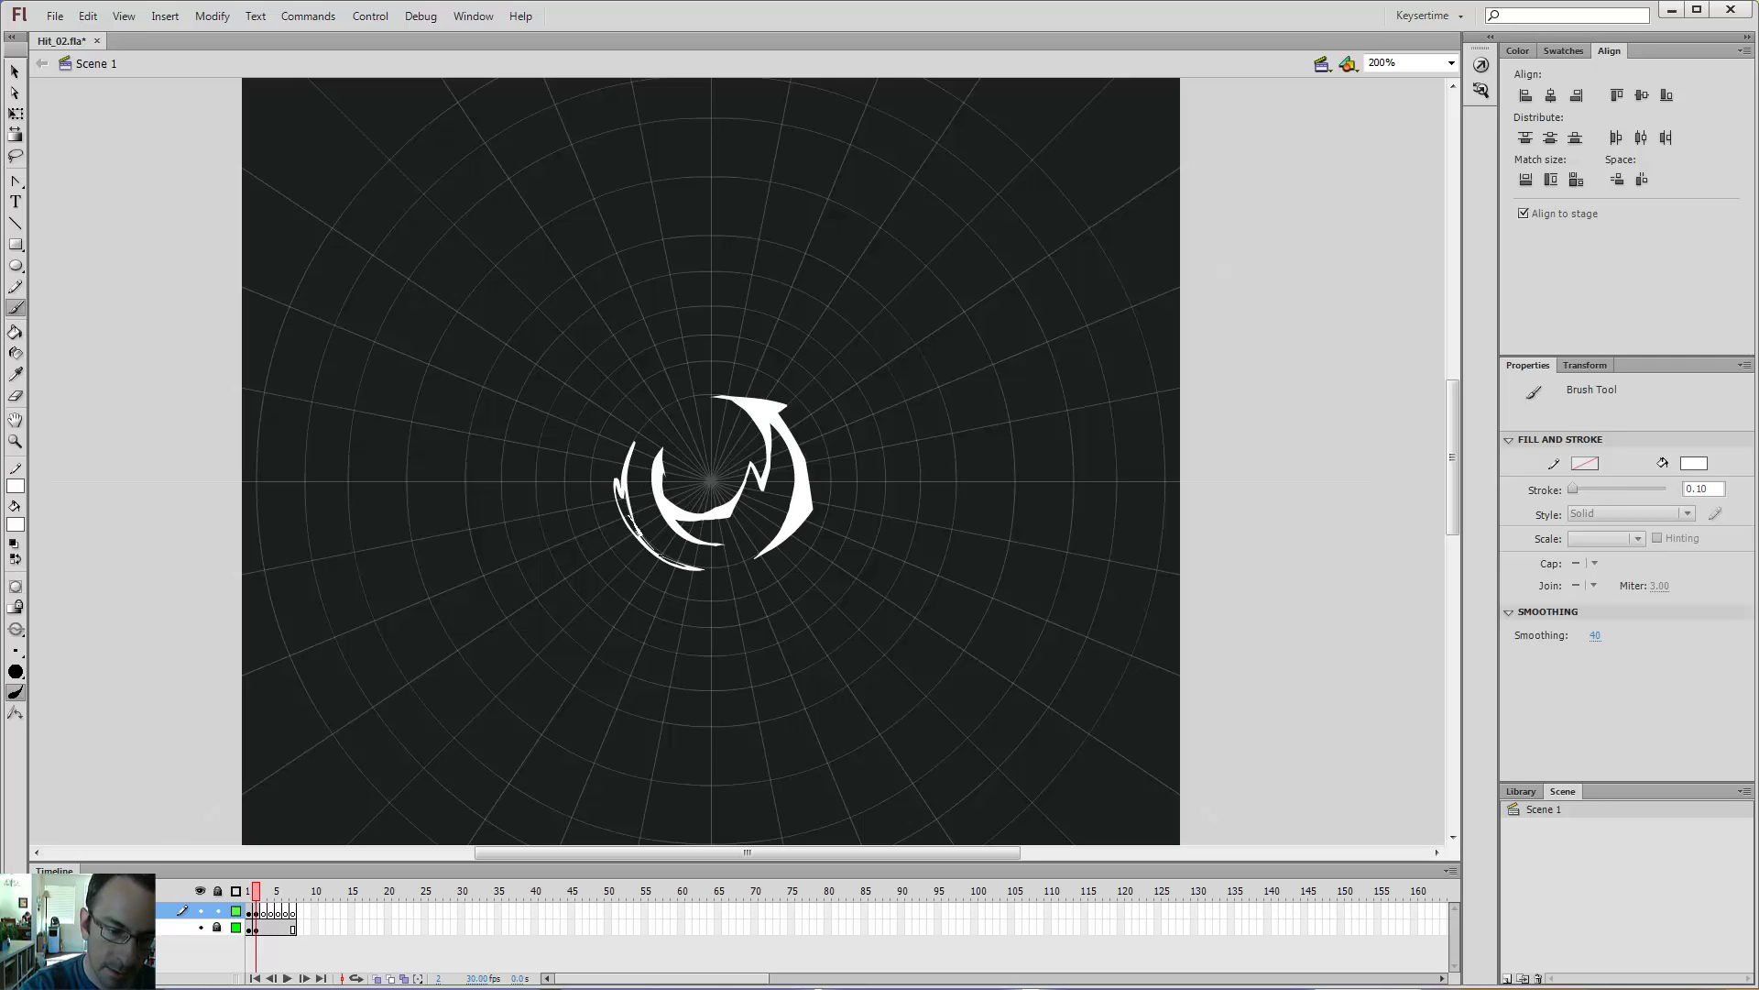
pyautogui.press('k')
pyautogui.press('e')
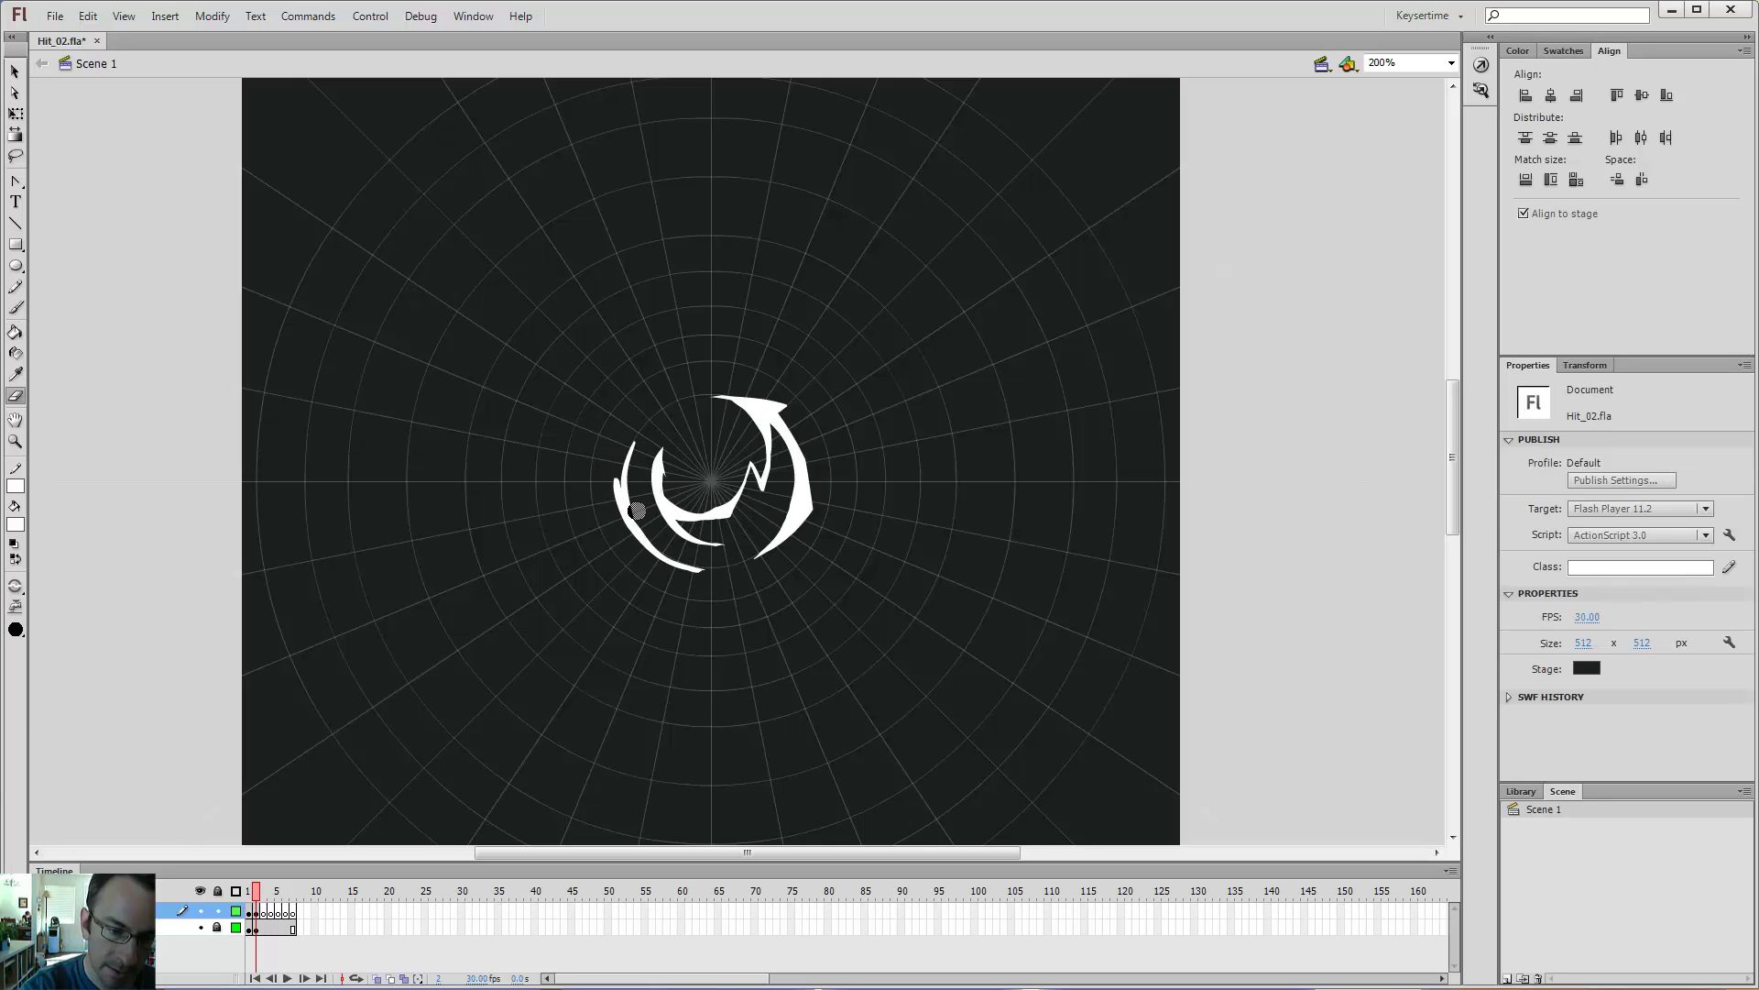
# - Trim the outer left crescent's lower tail and its outer barb with the Eraser
pyautogui.moveTo(653, 531)
pyautogui.mouseDown()
pyautogui.moveTo(714, 563)
pyautogui.moveTo(667, 568)
pyautogui.mouseUp()
pyautogui.press('b')
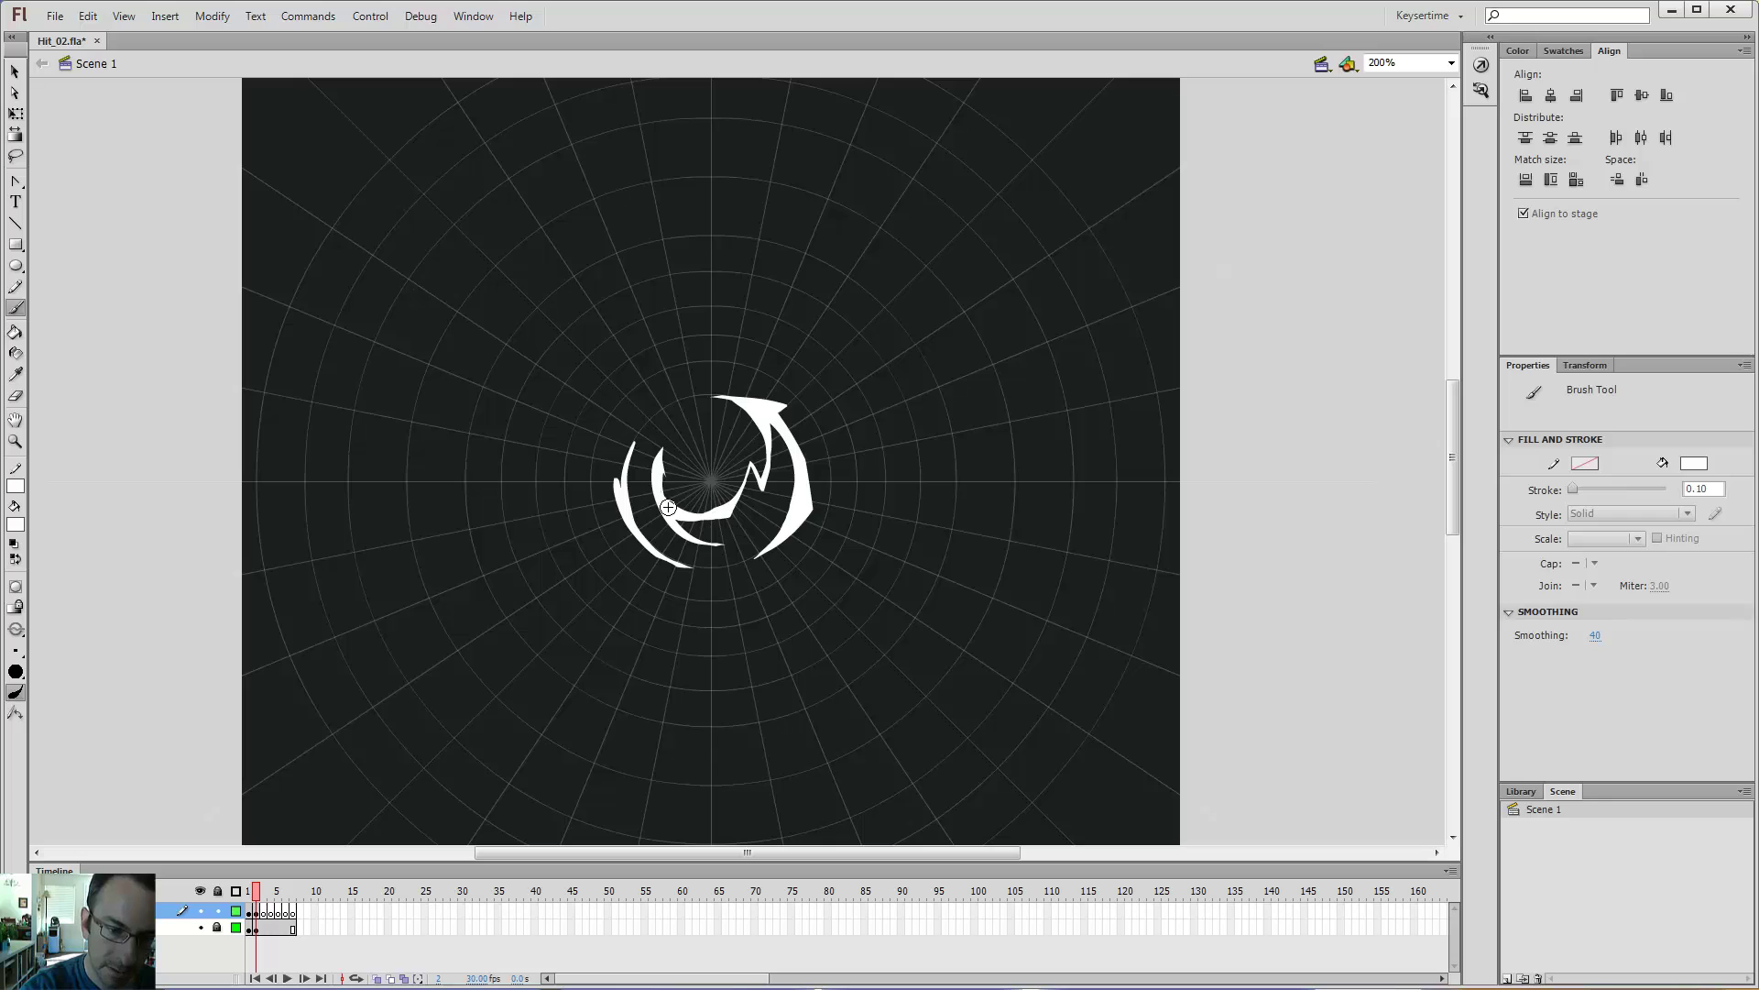
pyautogui.press('e')
pyautogui.moveTo(612, 458); pyautogui.dragTo(631, 518)
pyautogui.press('b')
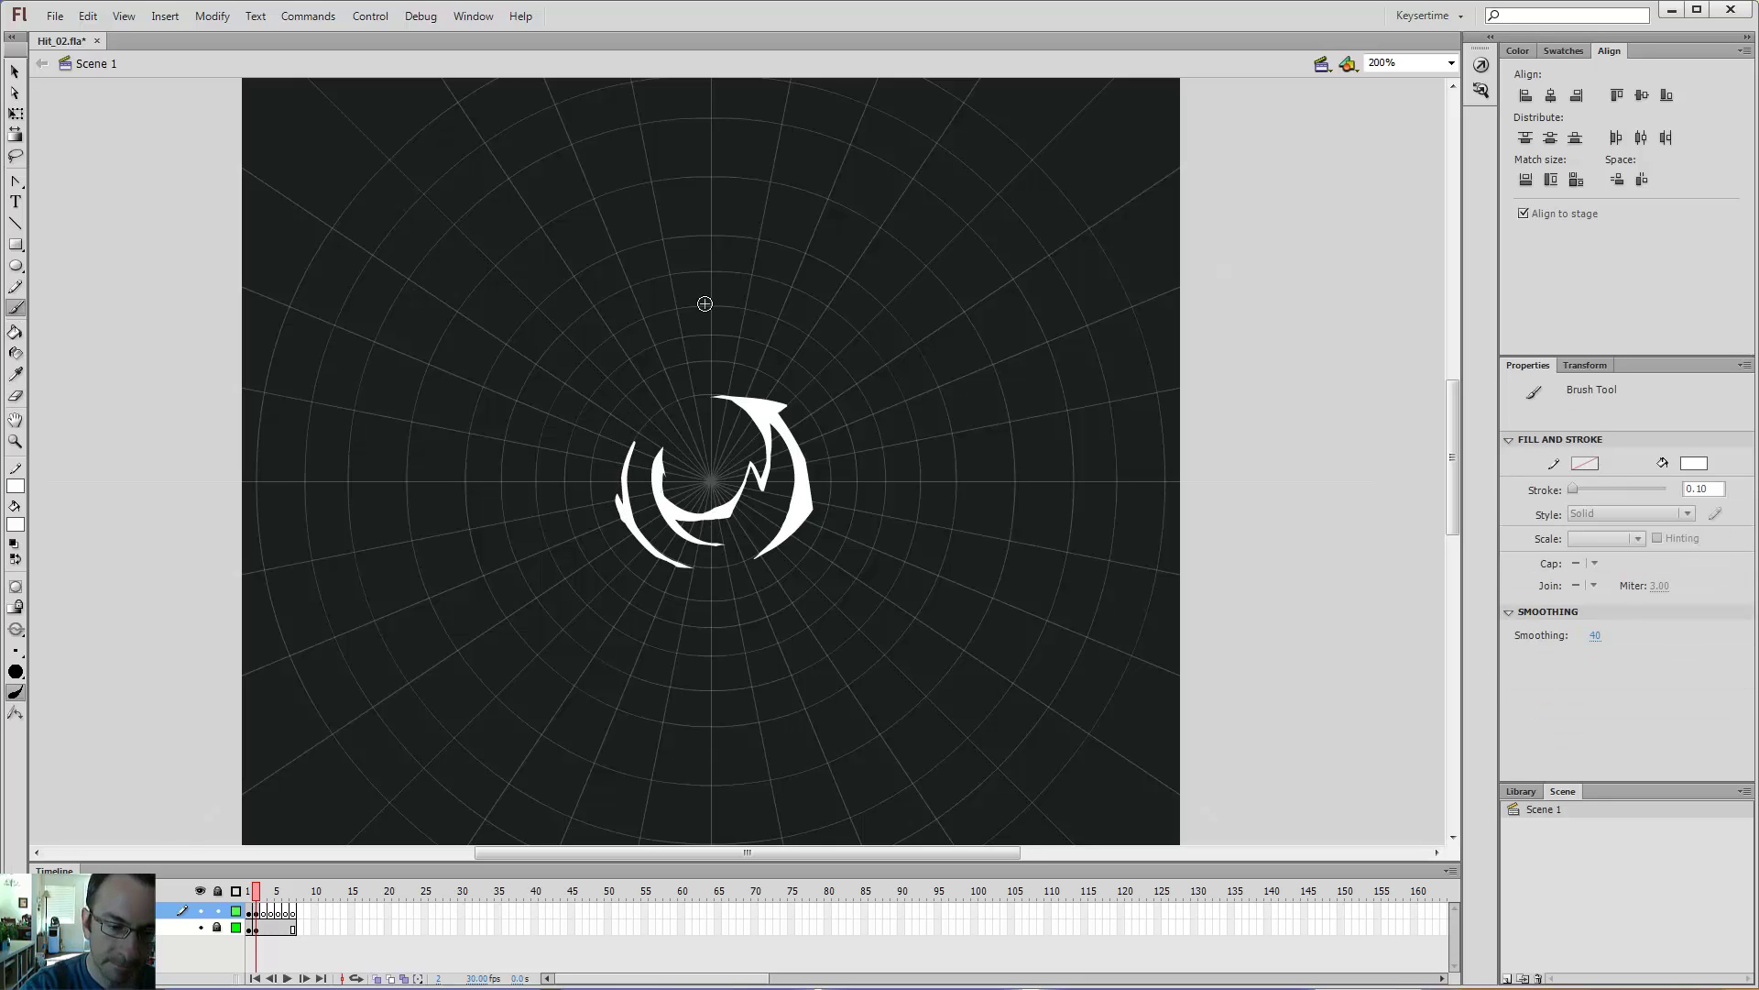
# - Hide all panels for an uncluttered view and set the stage magnification to 175%
pyautogui.moveTo(840, 345)
pyautogui.mouseDown()
pyautogui.moveTo(849, 306)
pyautogui.moveTo(852, 324)
pyautogui.mouseUp()
pyautogui.hotkey('ctrl', '-')
pyautogui.press('z')
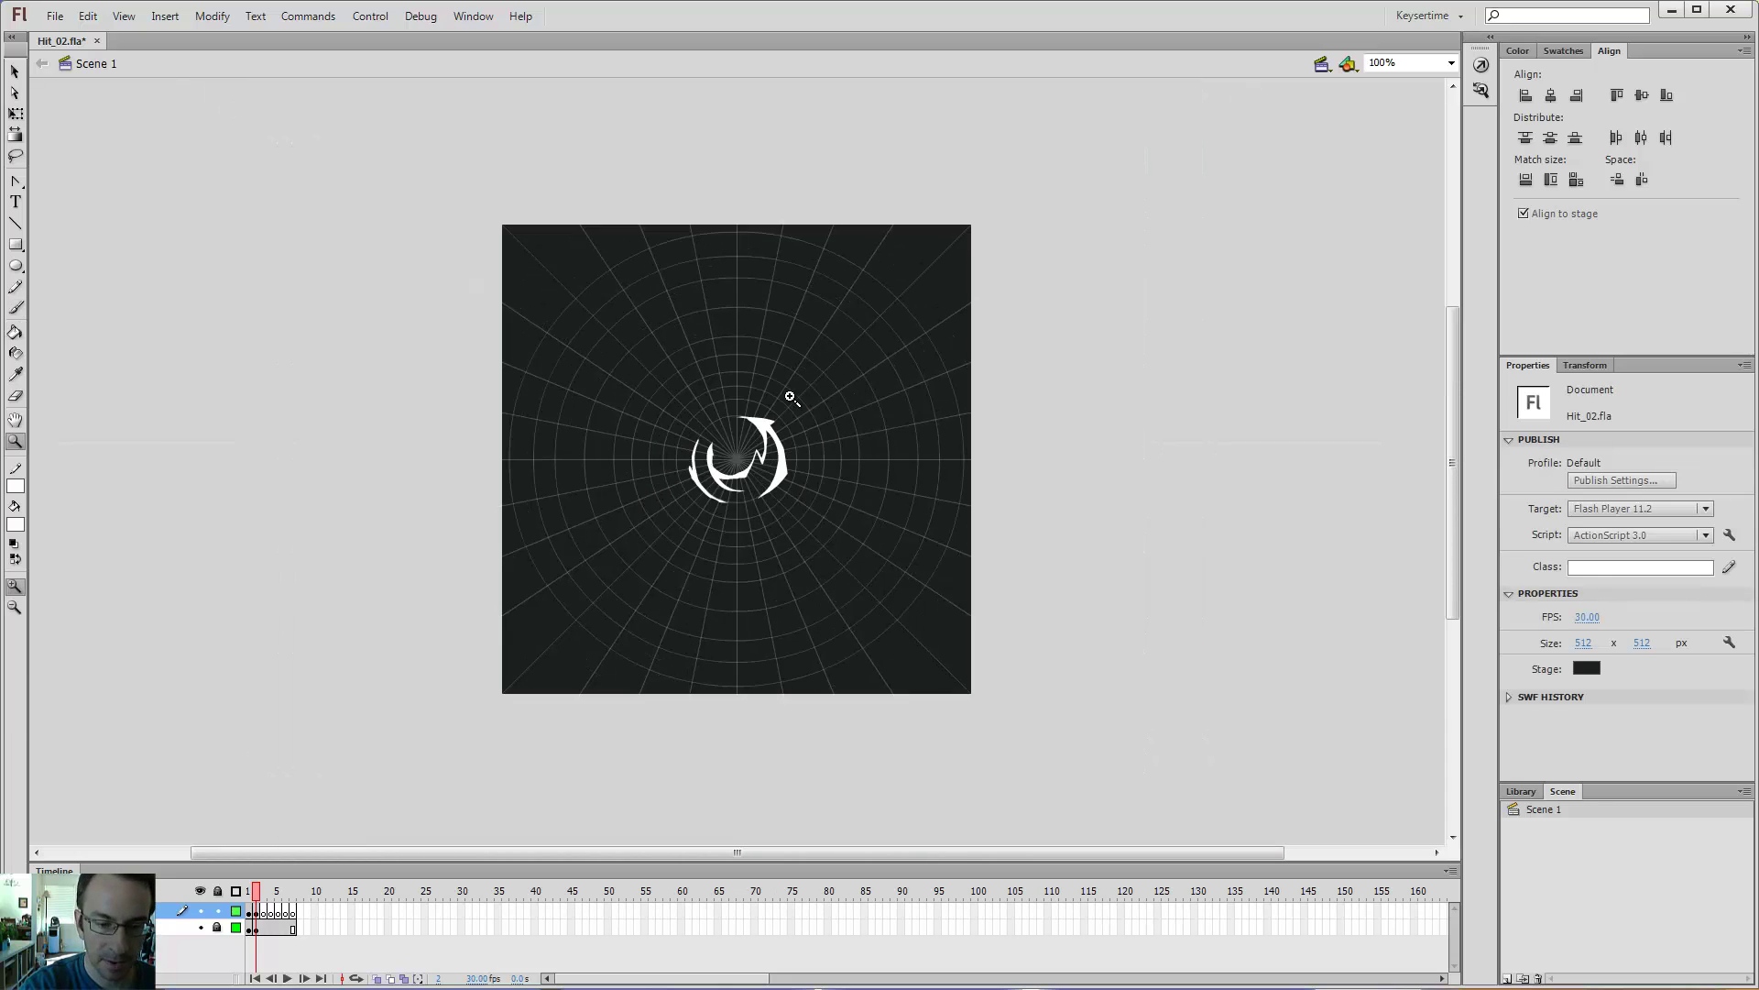
pyautogui.click(768, 447)
pyautogui.press('F4')
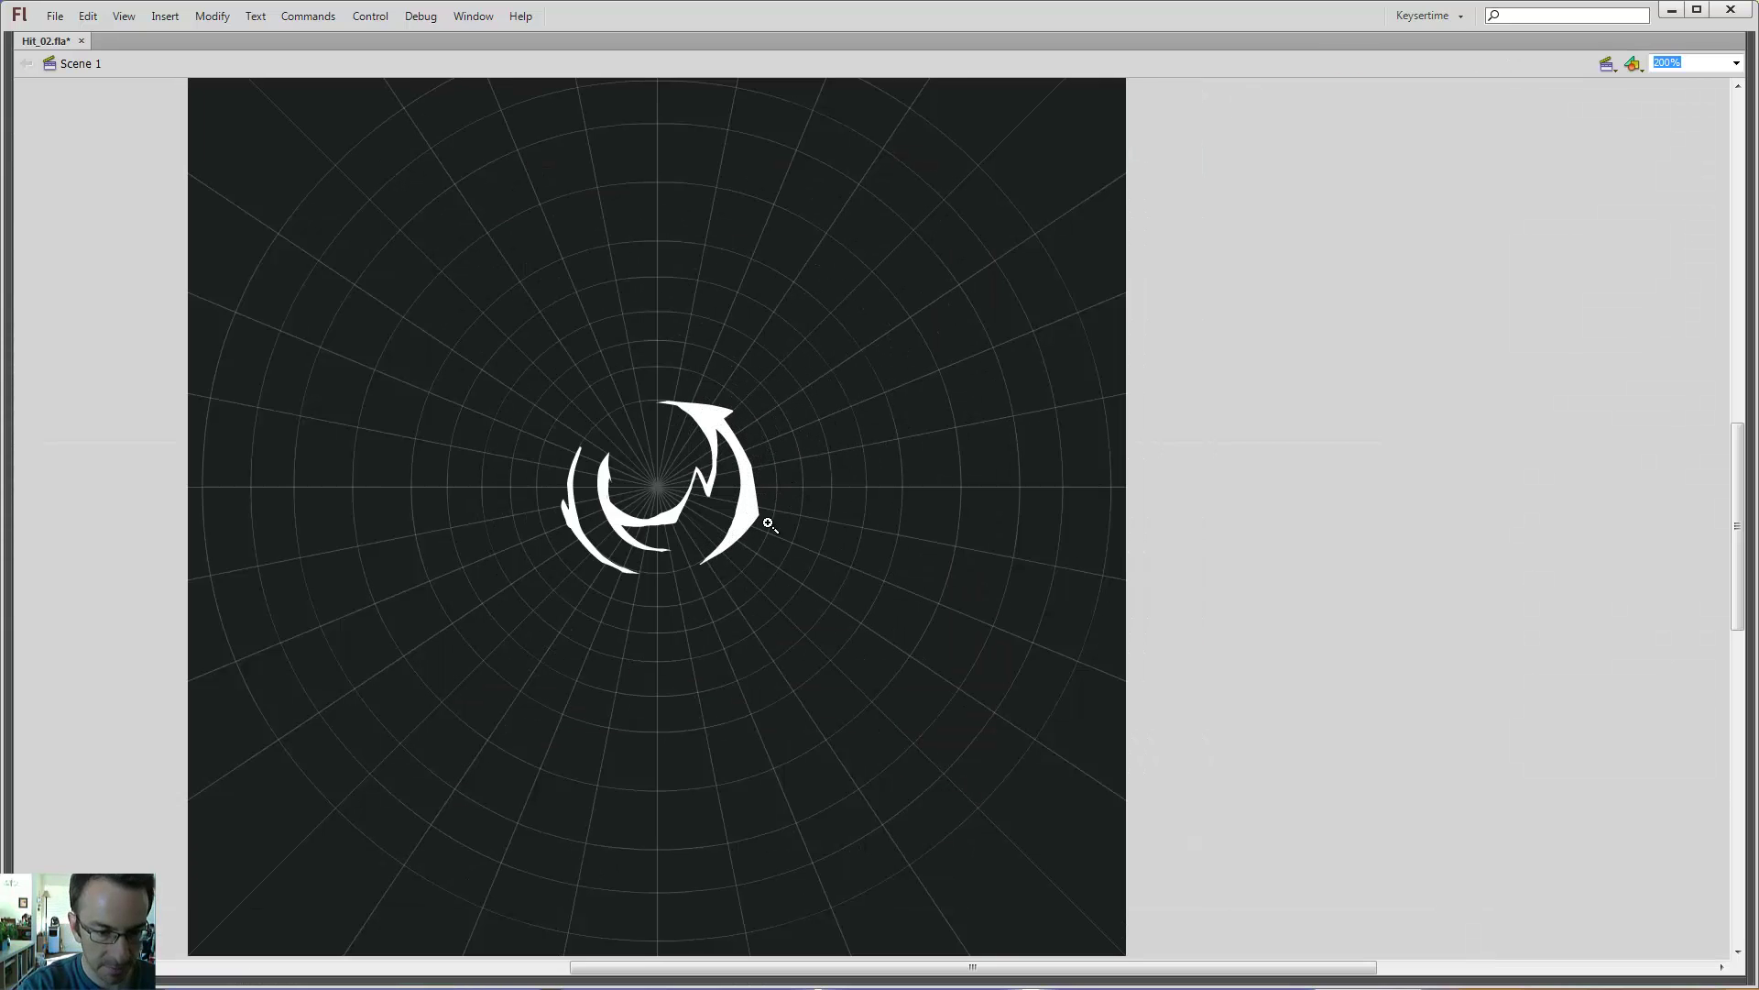
pyautogui.moveTo(809, 487); pyautogui.dragTo(845, 547)
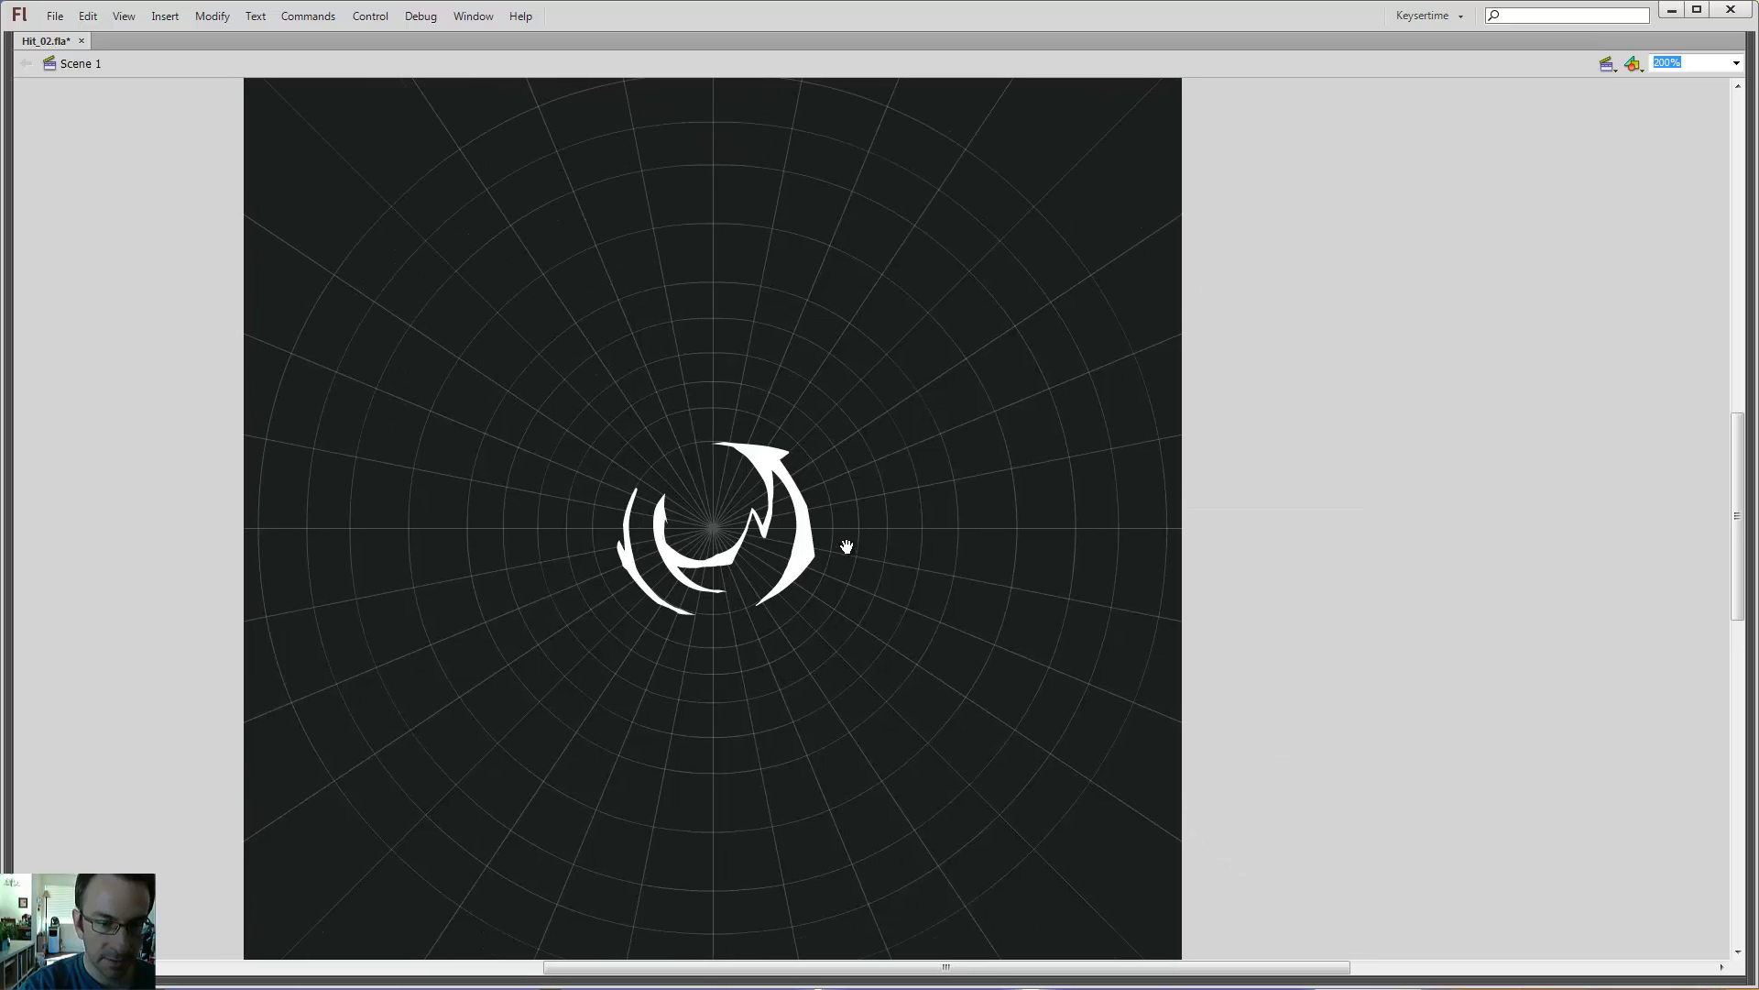
pyautogui.keyDown('alt'); pyautogui.click(744, 497); pyautogui.keyUp('alt')
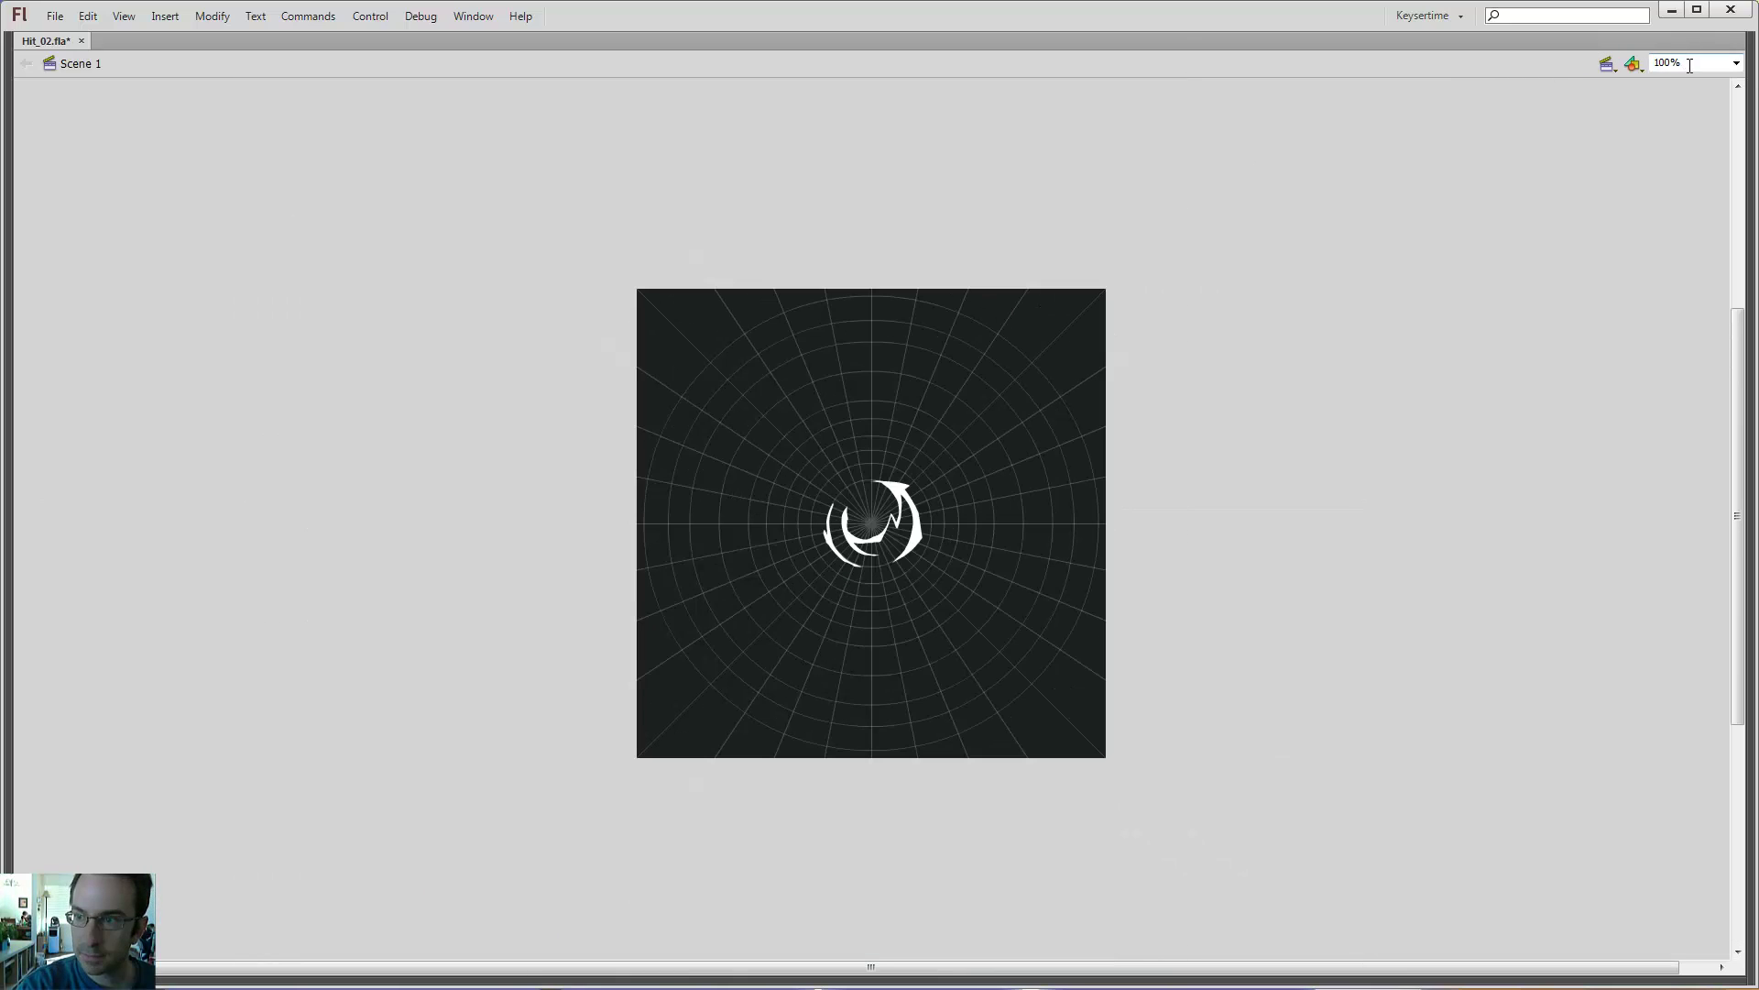
pyautogui.click(1690, 65)
pyautogui.write('150')
pyautogui.press('Return')
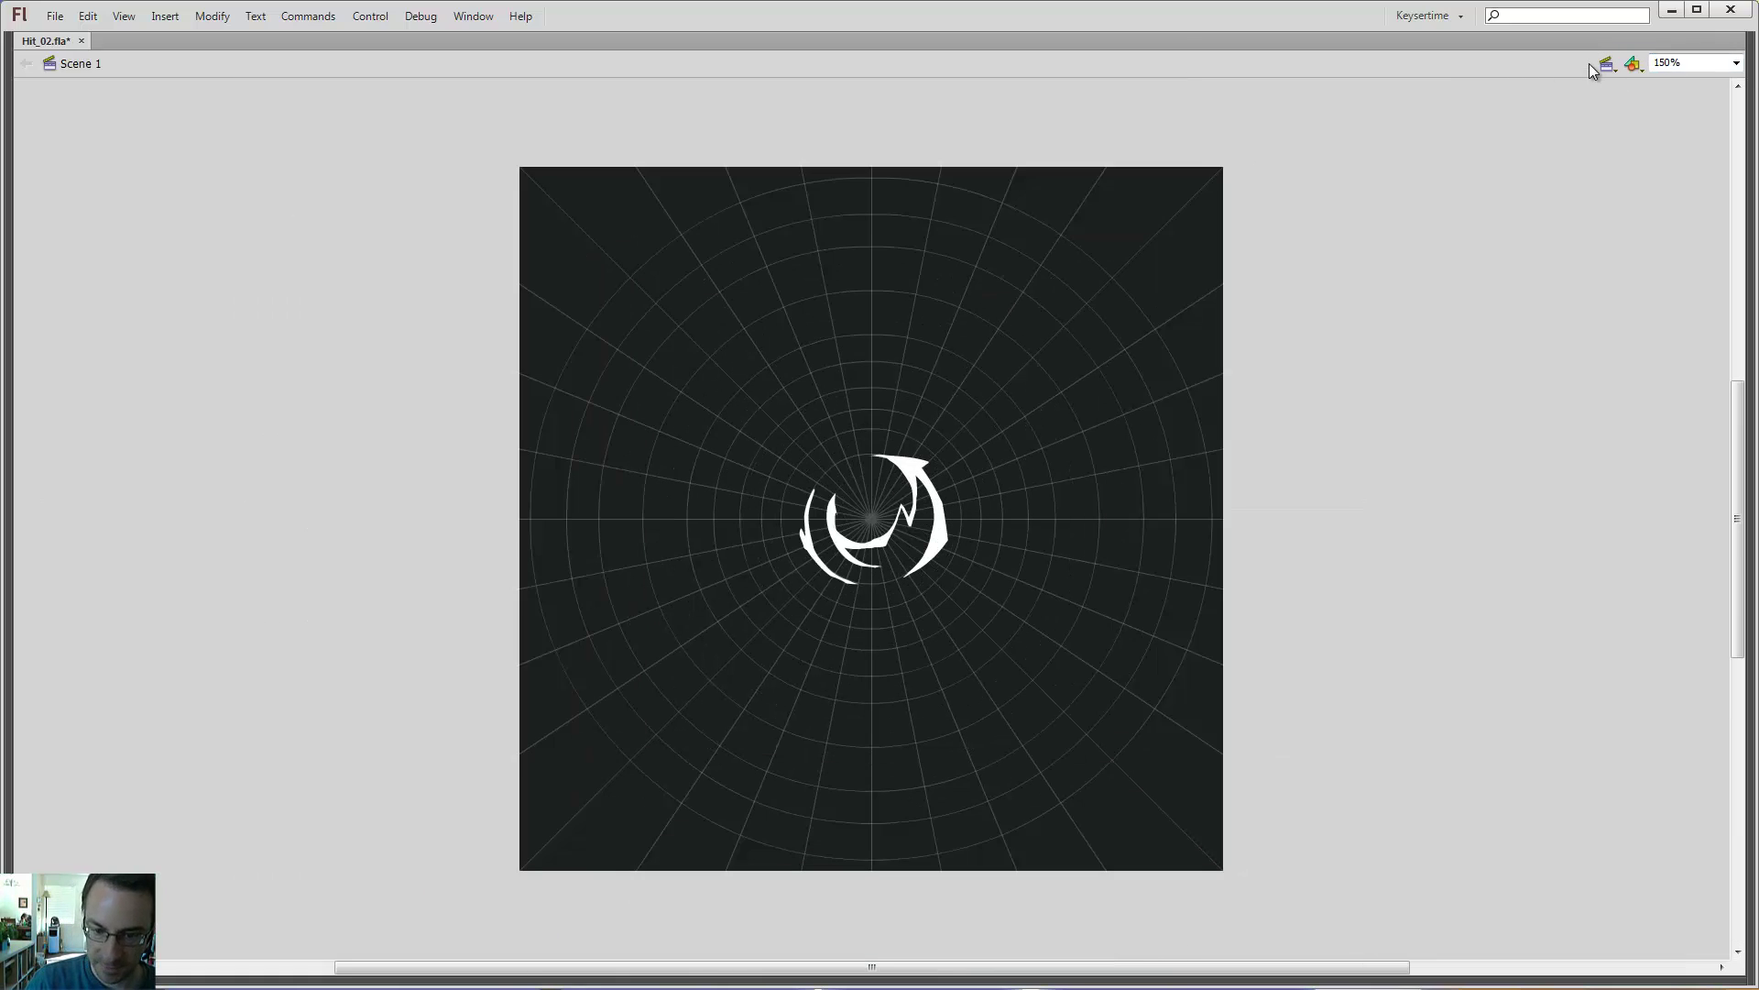
pyautogui.click(1669, 63)
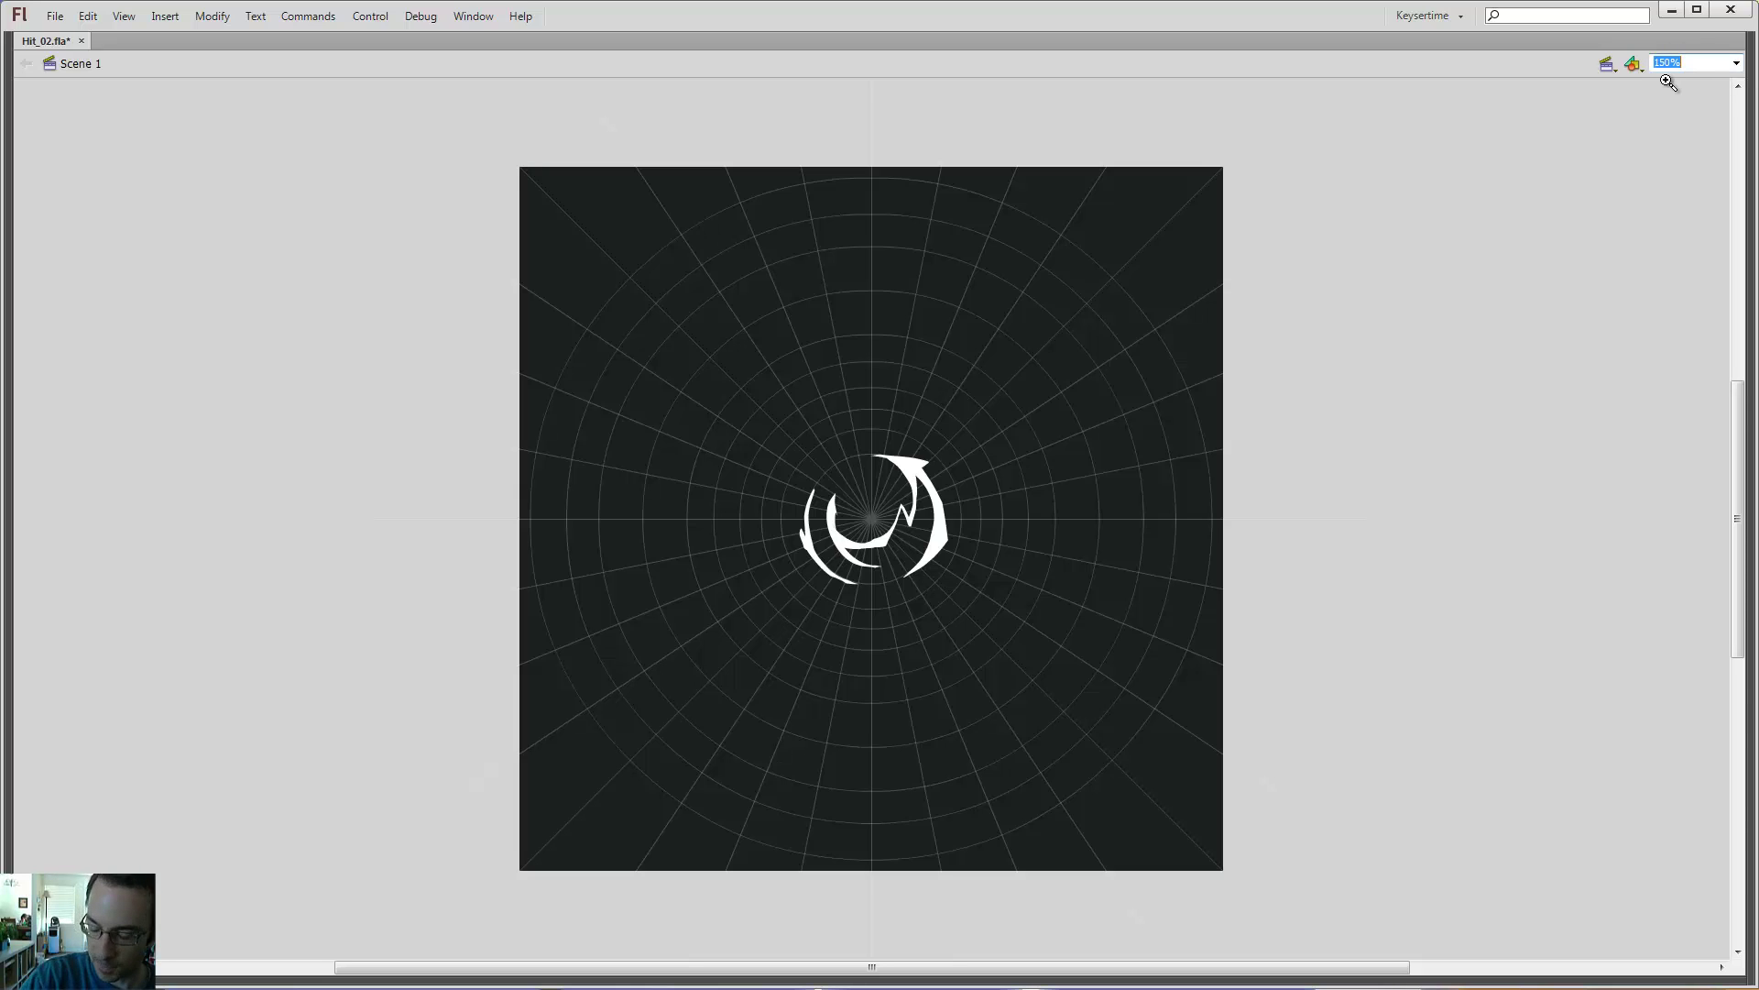
pyautogui.write('175')
pyautogui.press('Return')
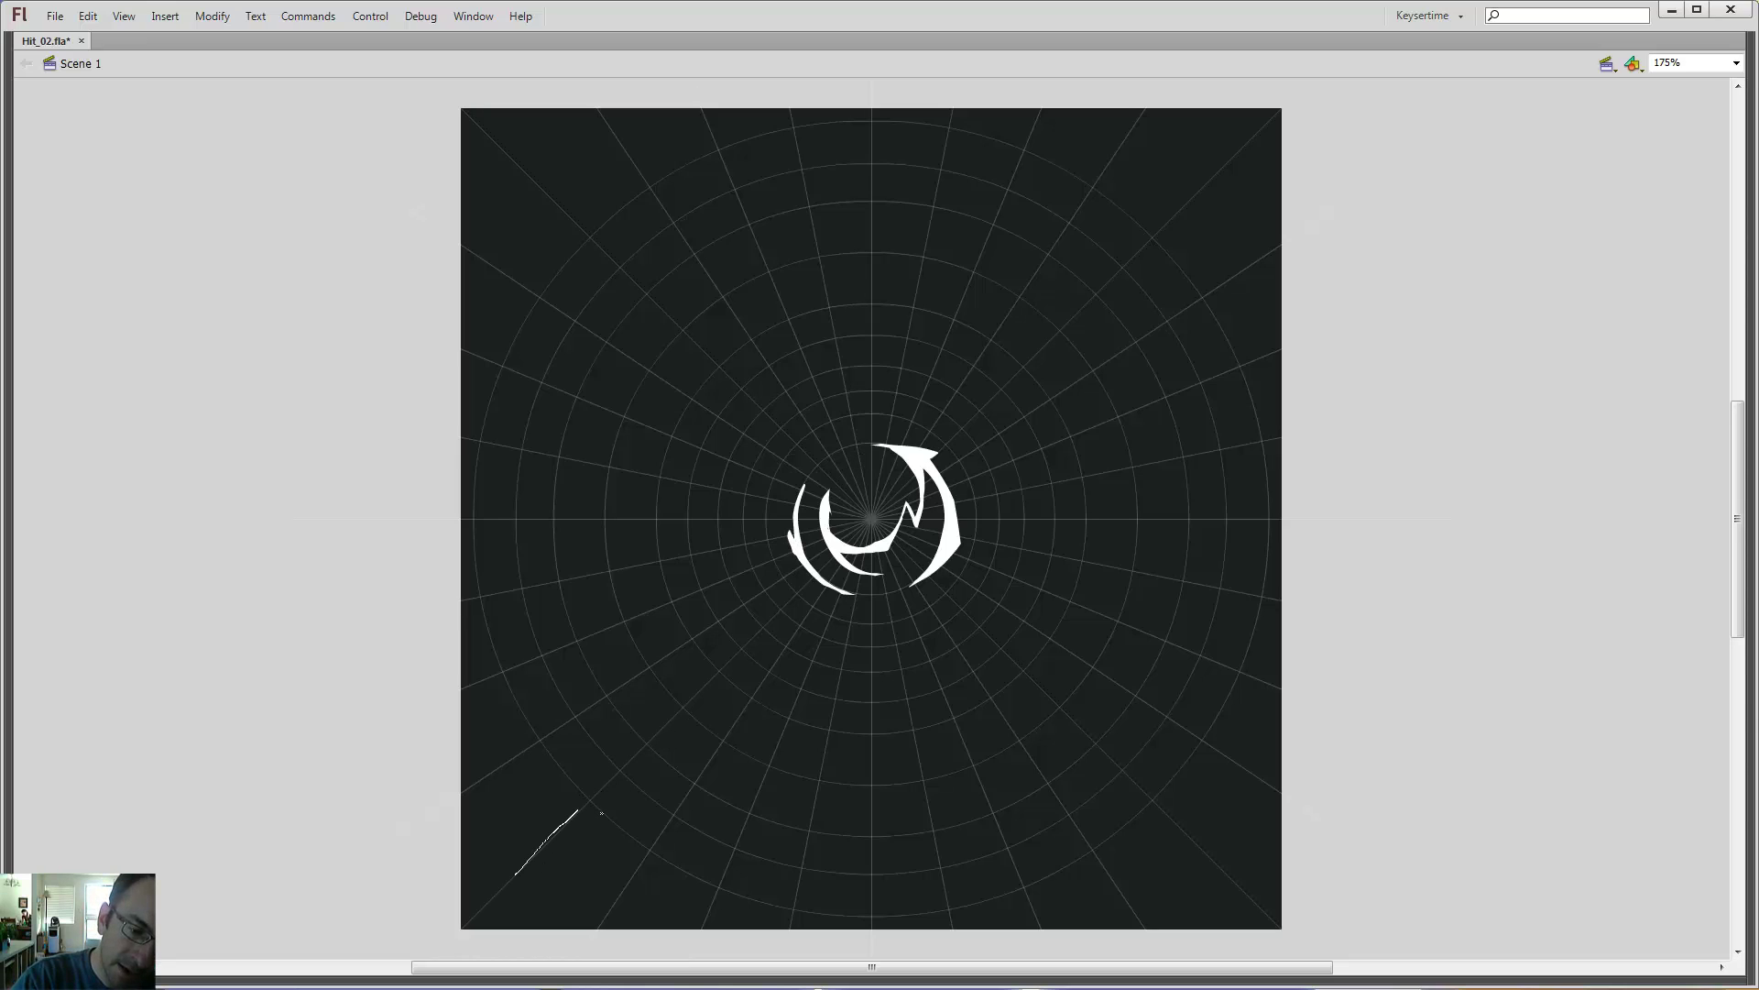
# - Brush and fill a long jagged spike along the lower-left diagonal, from near the corner to the inner crescents, and sharpen its barb
pyautogui.moveTo(601, 813); pyautogui.dragTo(666, 740)
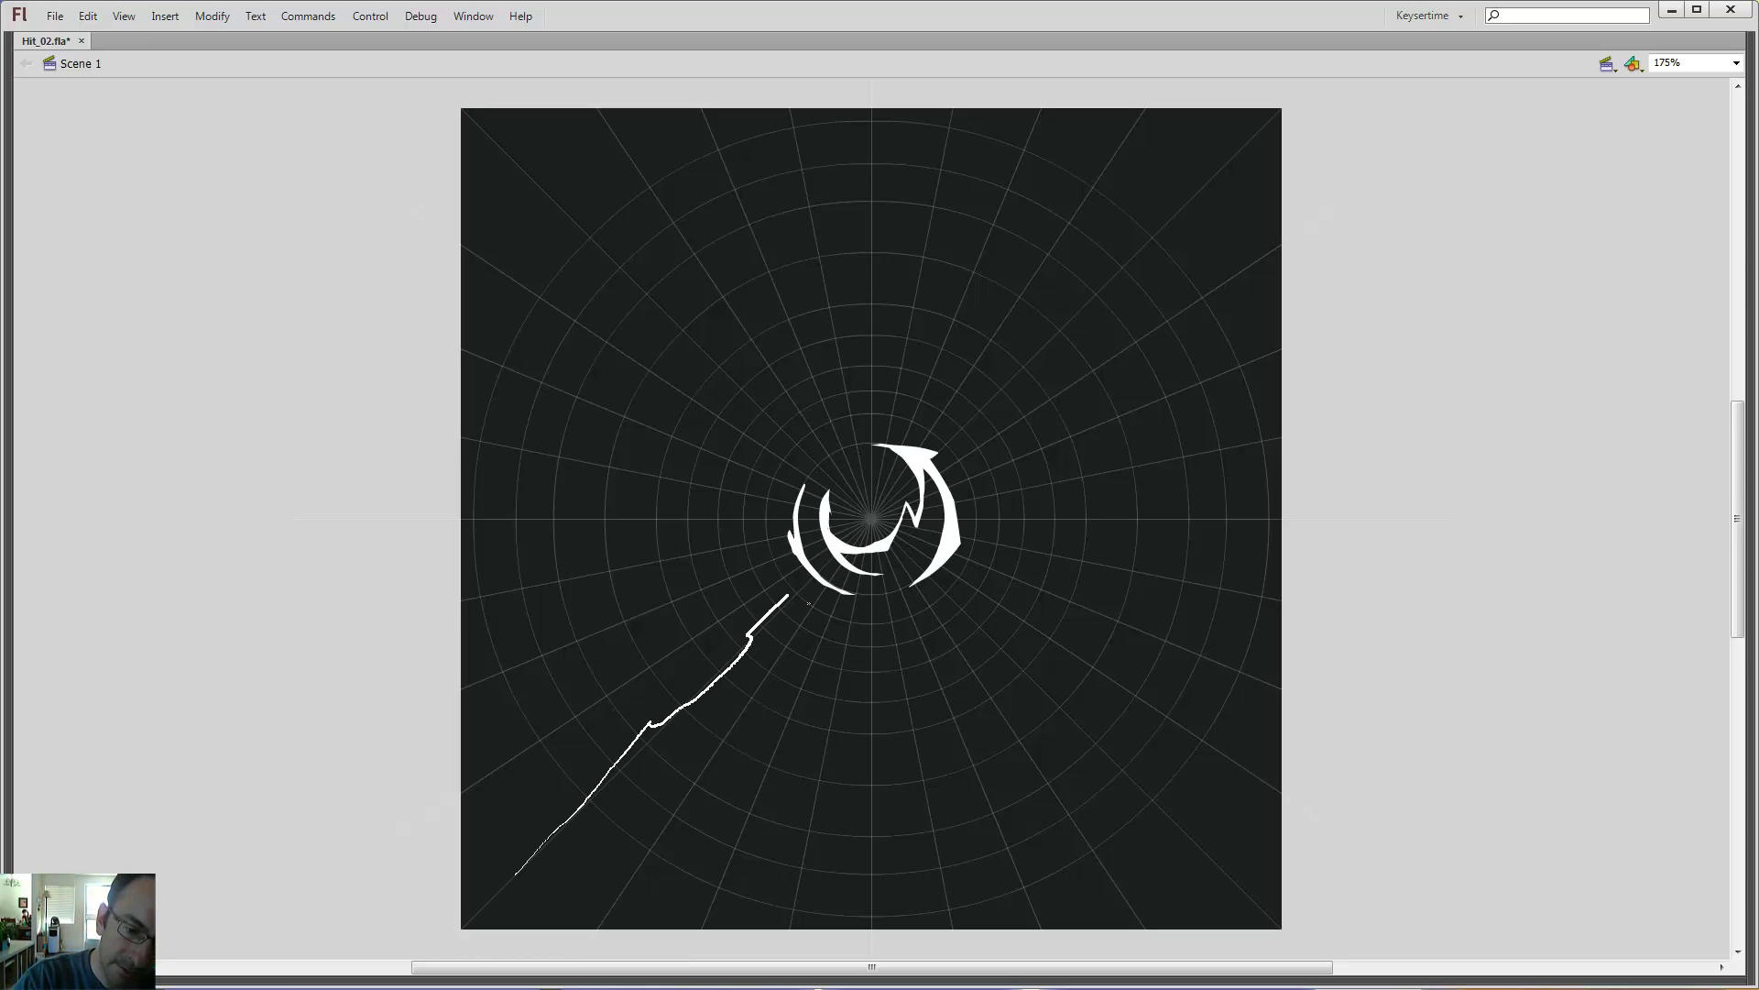
pyautogui.moveTo(841, 557); pyautogui.dragTo(840, 560)
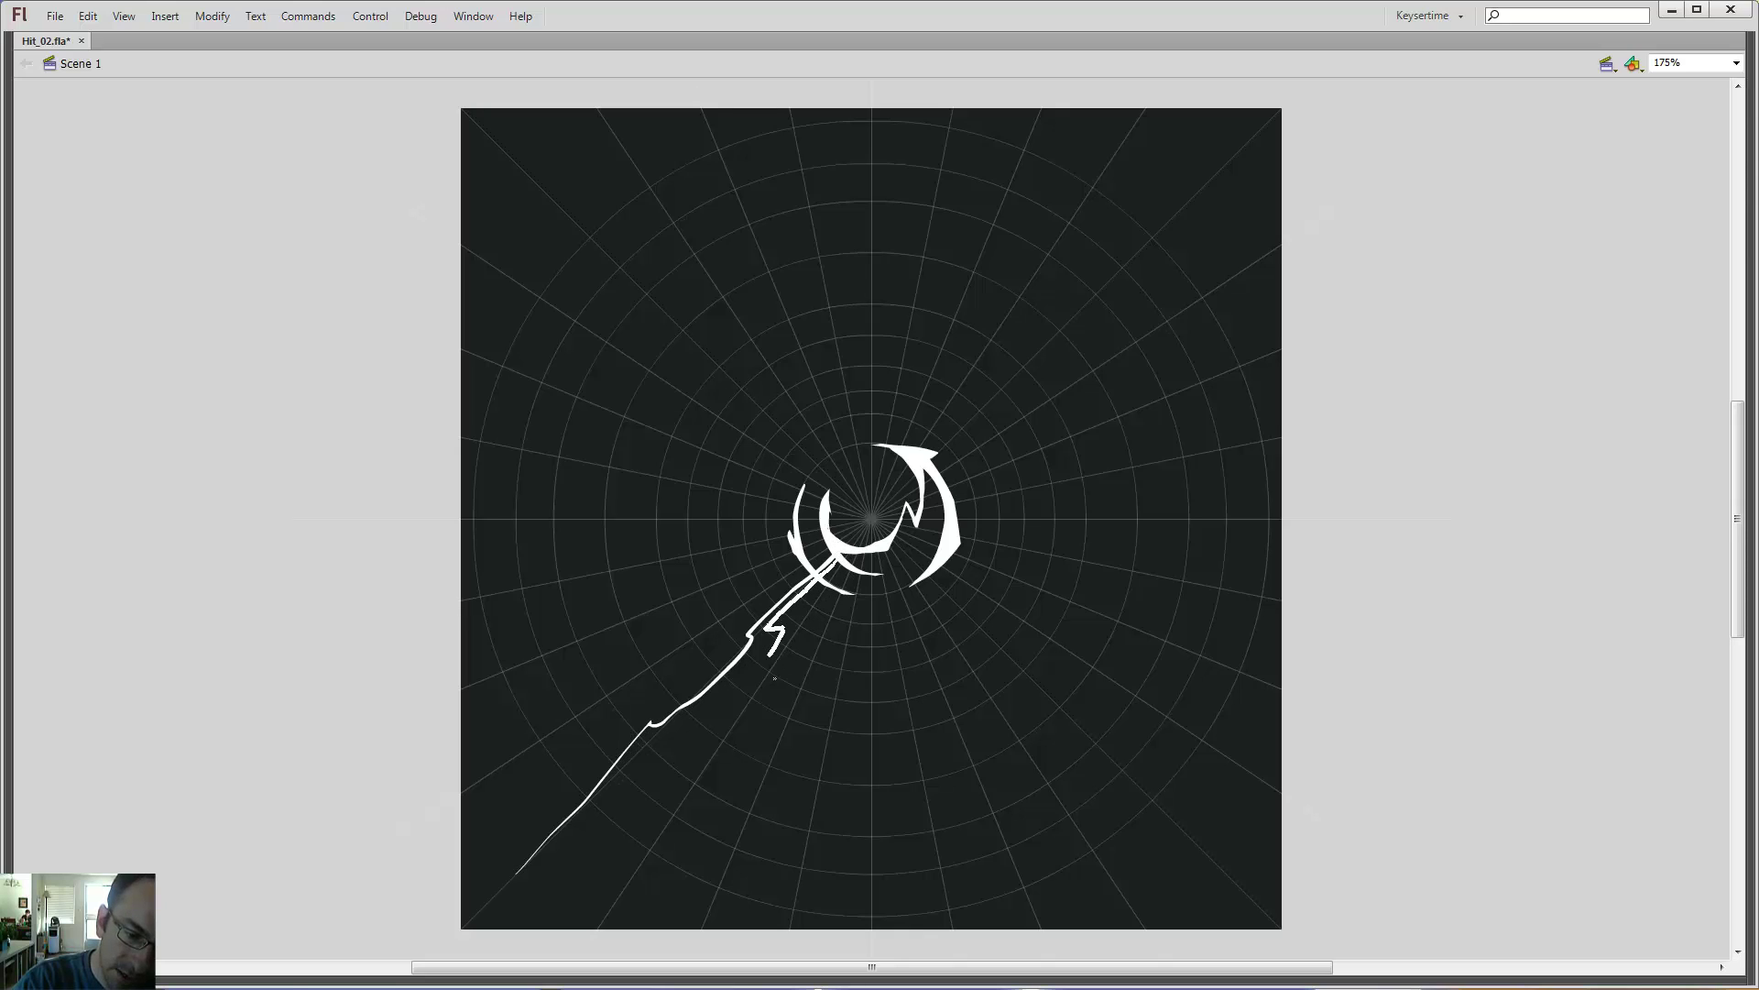
pyautogui.moveTo(774, 678); pyautogui.dragTo(679, 772)
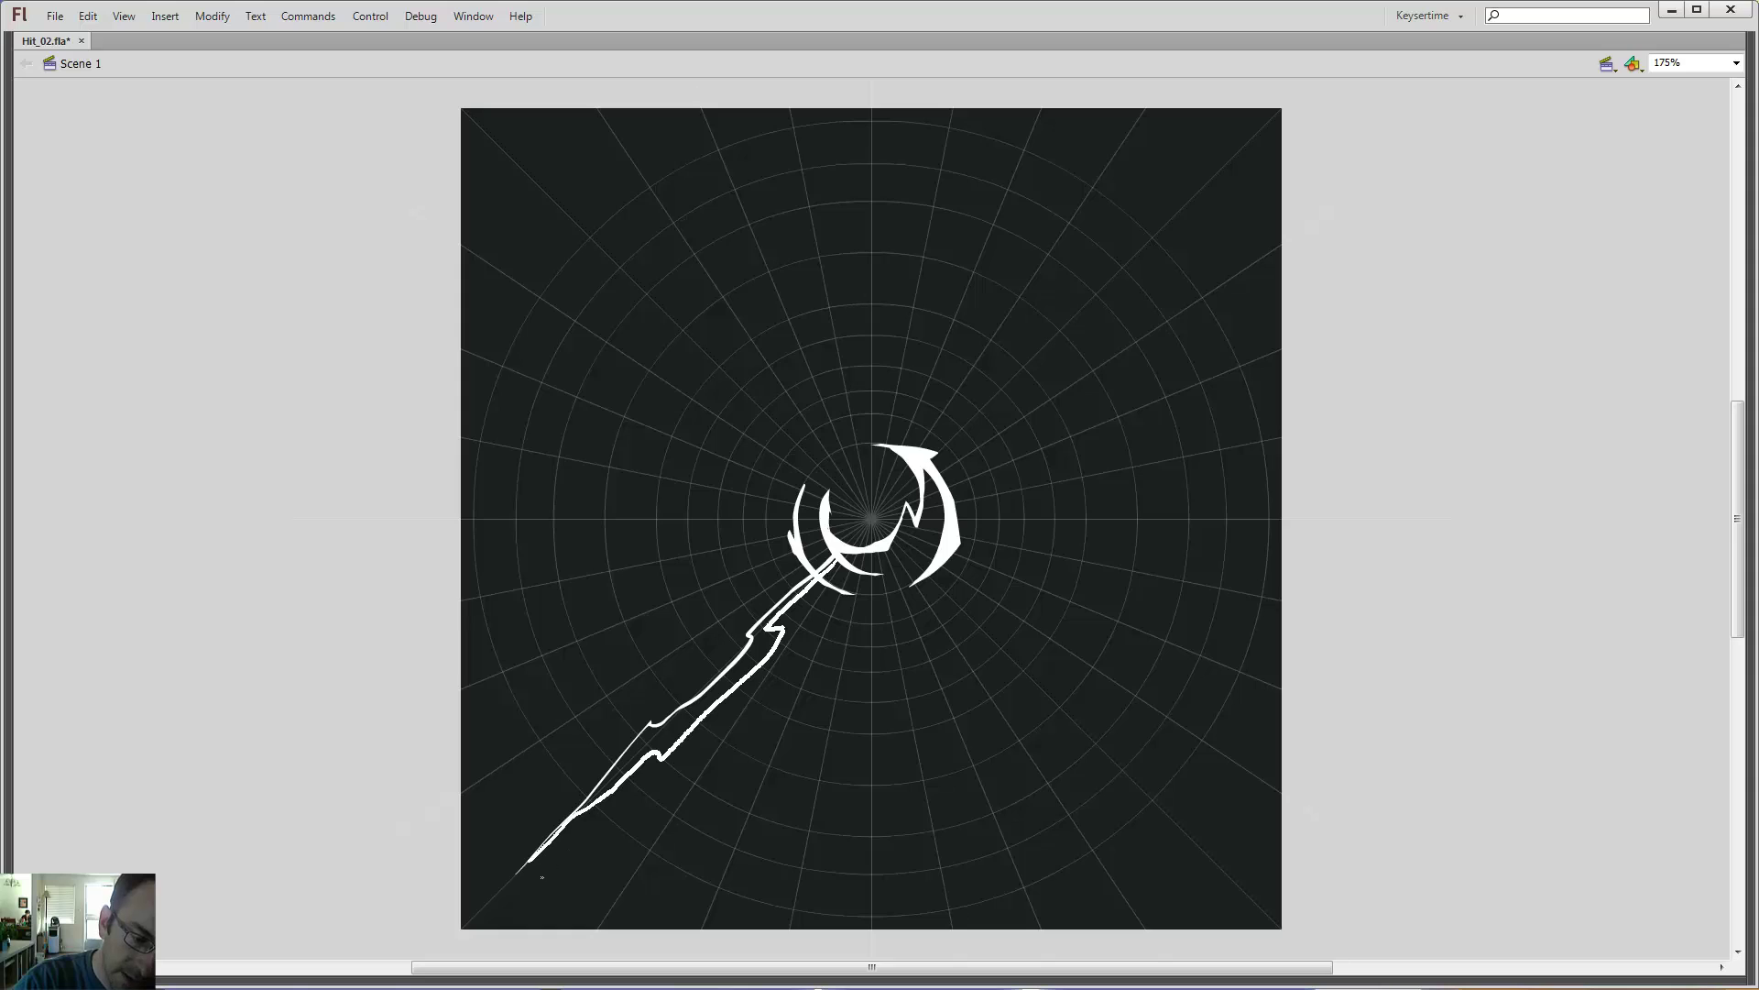
pyautogui.moveTo(514, 873); pyautogui.dragTo(514, 873)
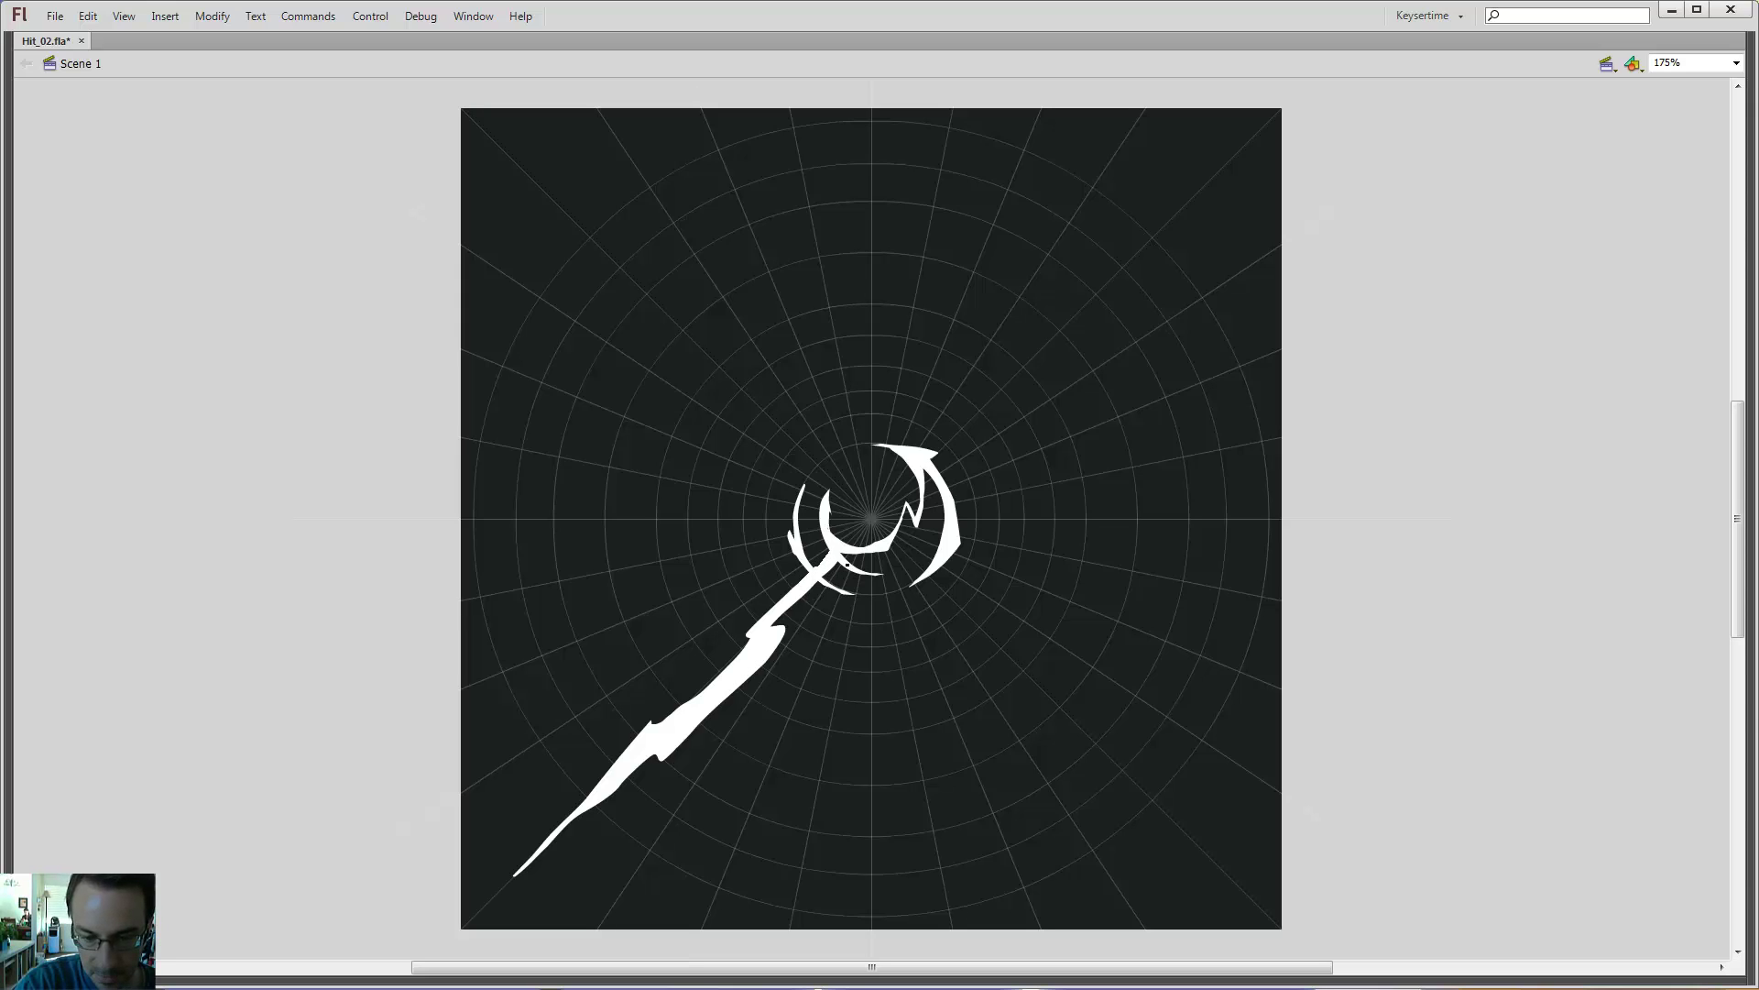
pyautogui.press('v')
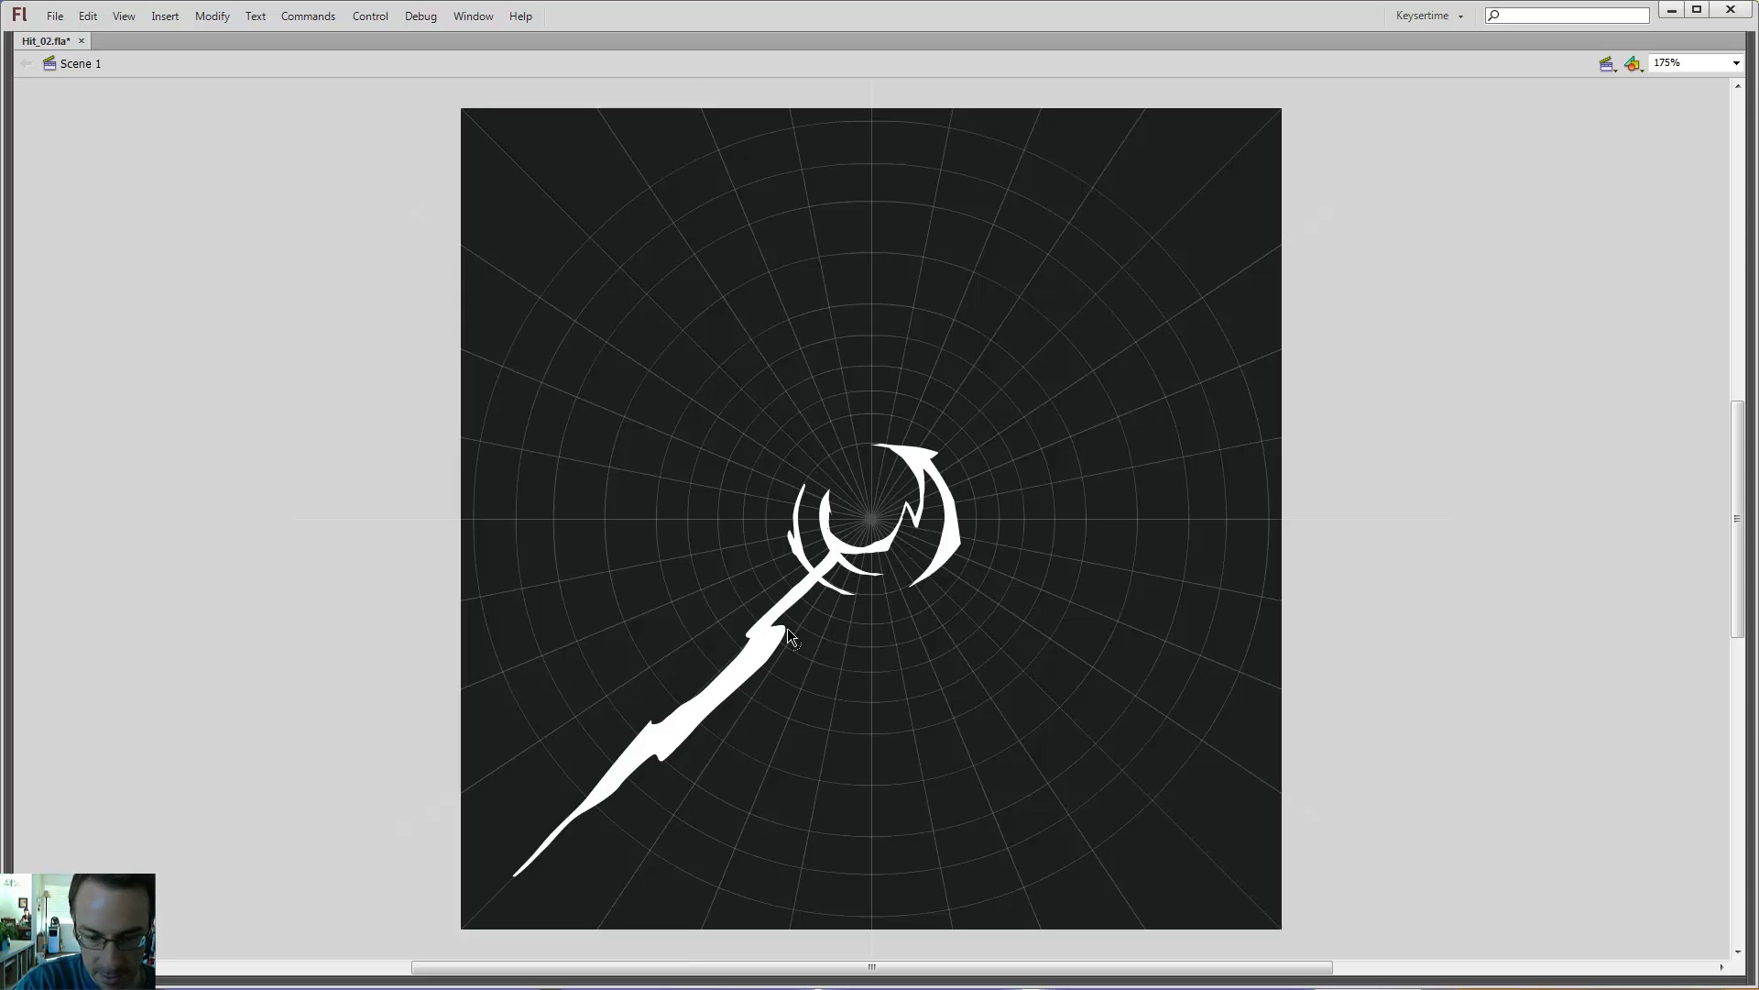
pyautogui.moveTo(786, 628); pyautogui.dragTo(800, 618)
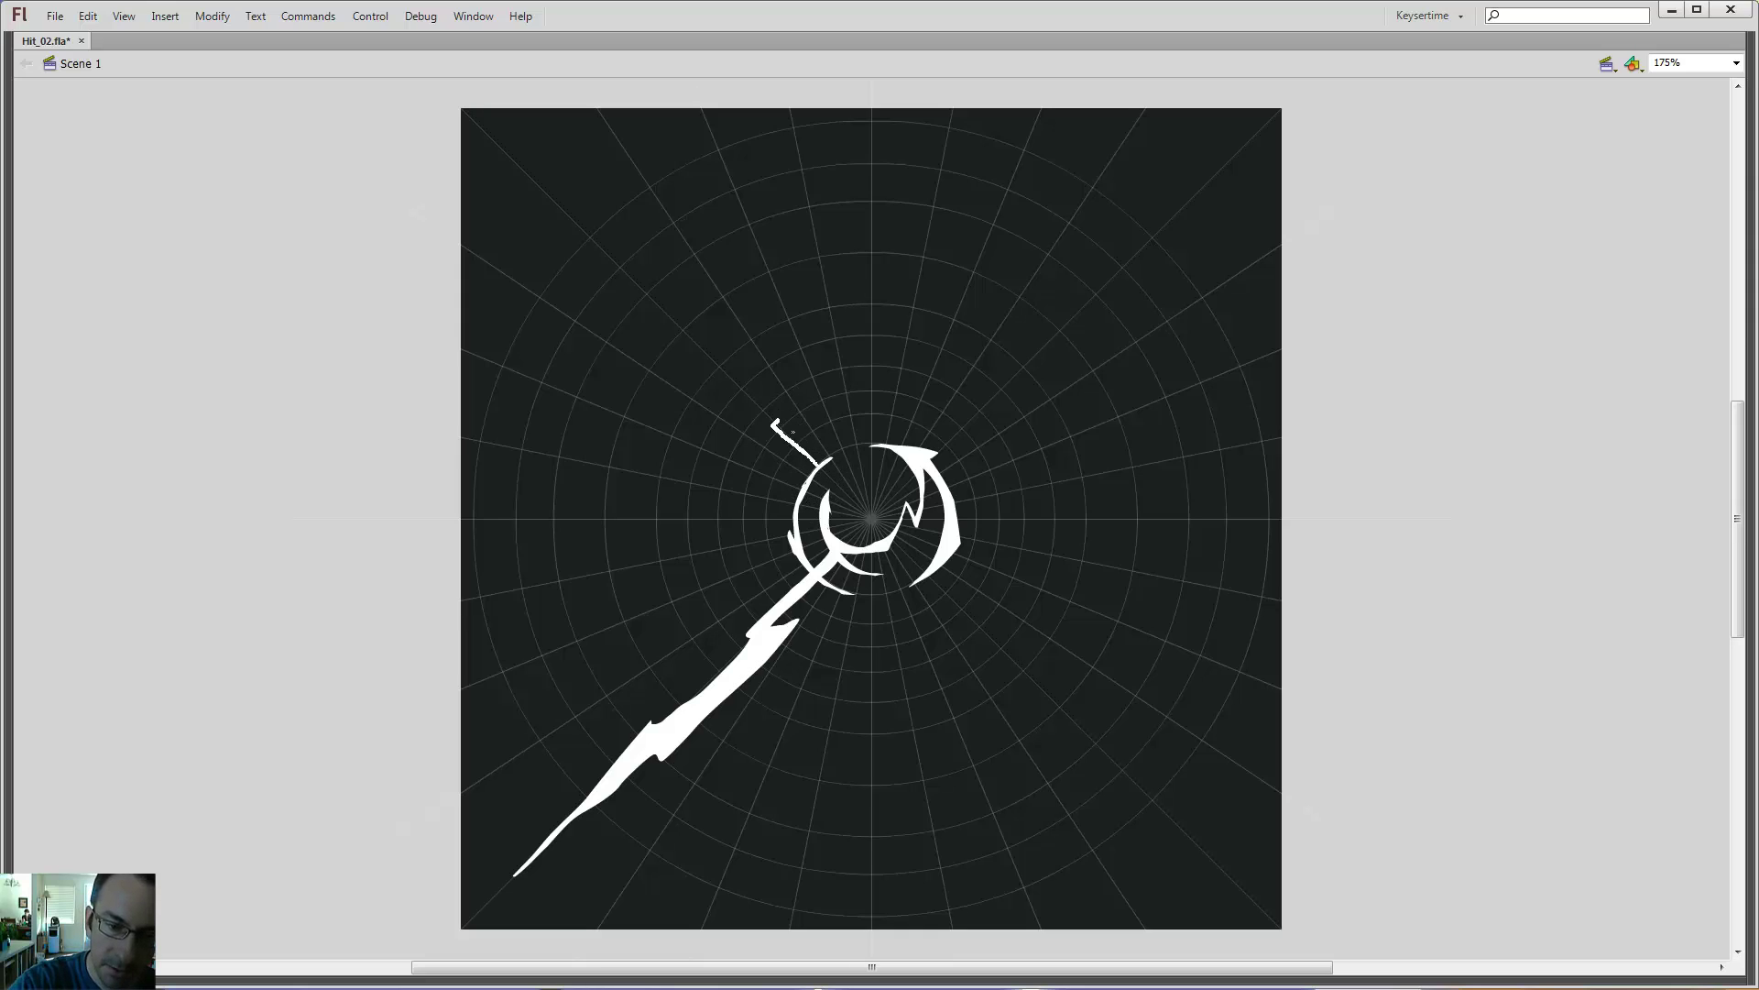
# - Brush and fill a jagged spike along the upper-left diagonal and a shorter one running horizontally right from the outer right crescent
pyautogui.moveTo(772, 420); pyautogui.dragTo(722, 357)
pyautogui.moveTo(765, 410); pyautogui.dragTo(731, 370)
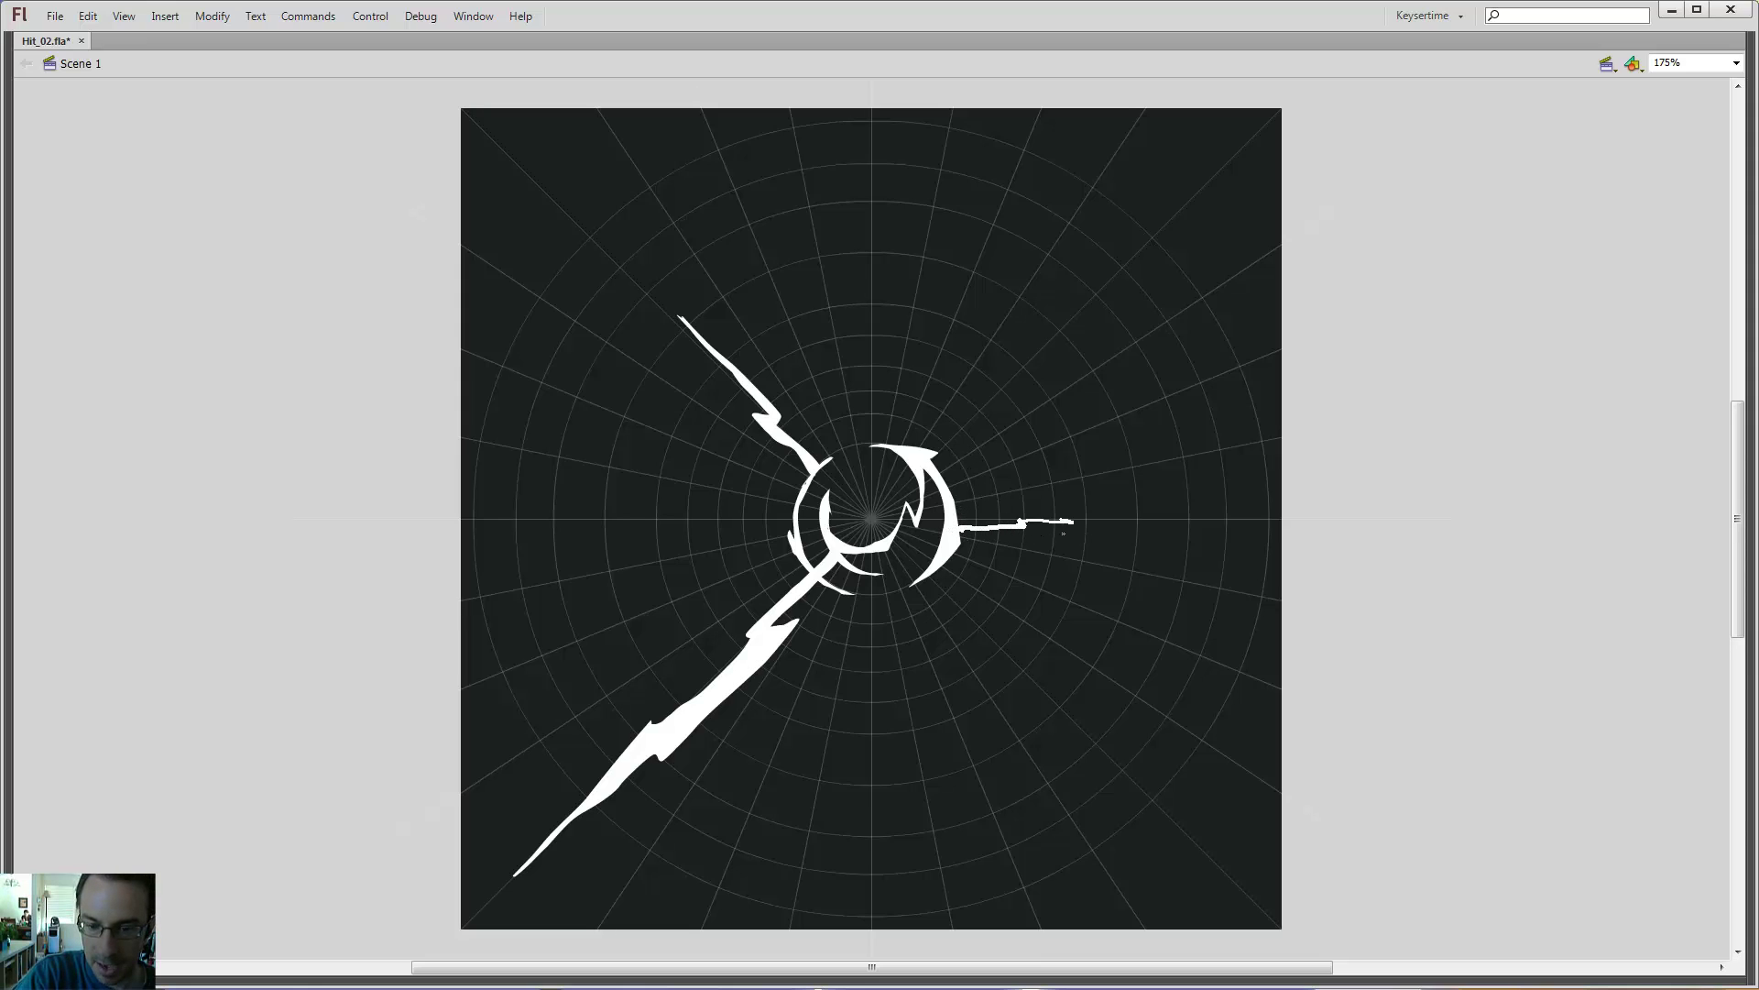
pyautogui.moveTo(968, 536); pyautogui.dragTo(980, 517)
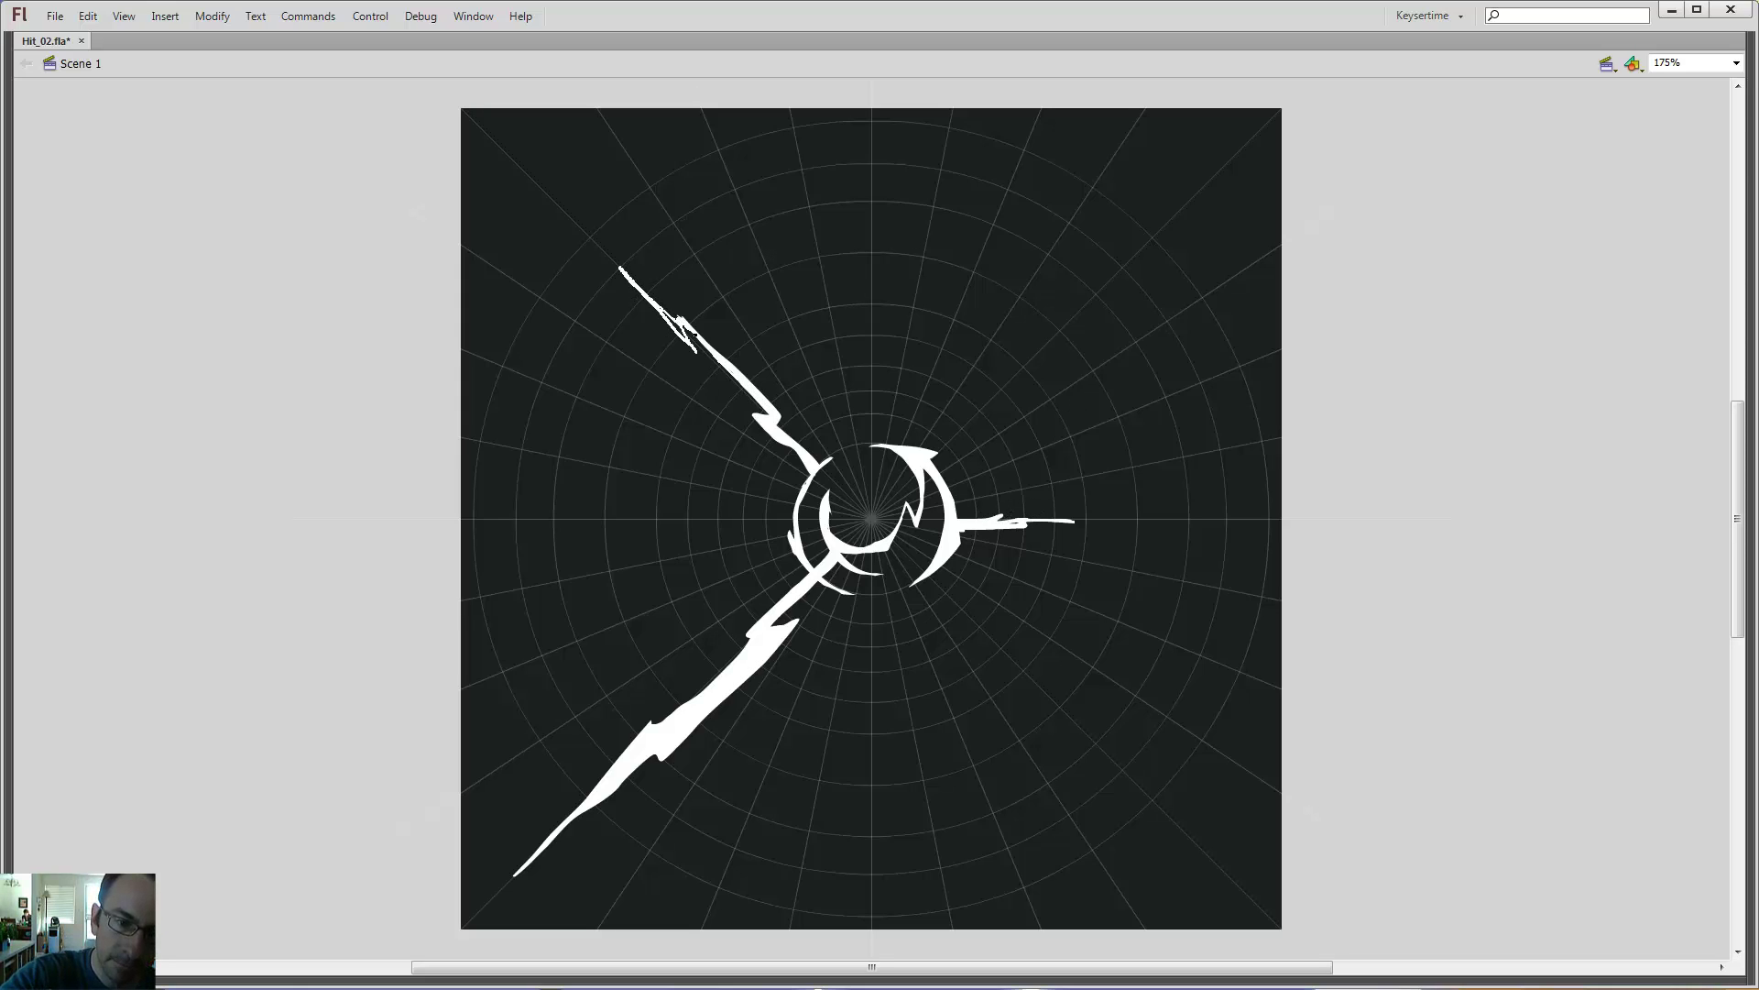
pyautogui.moveTo(680, 319); pyautogui.dragTo(698, 337)
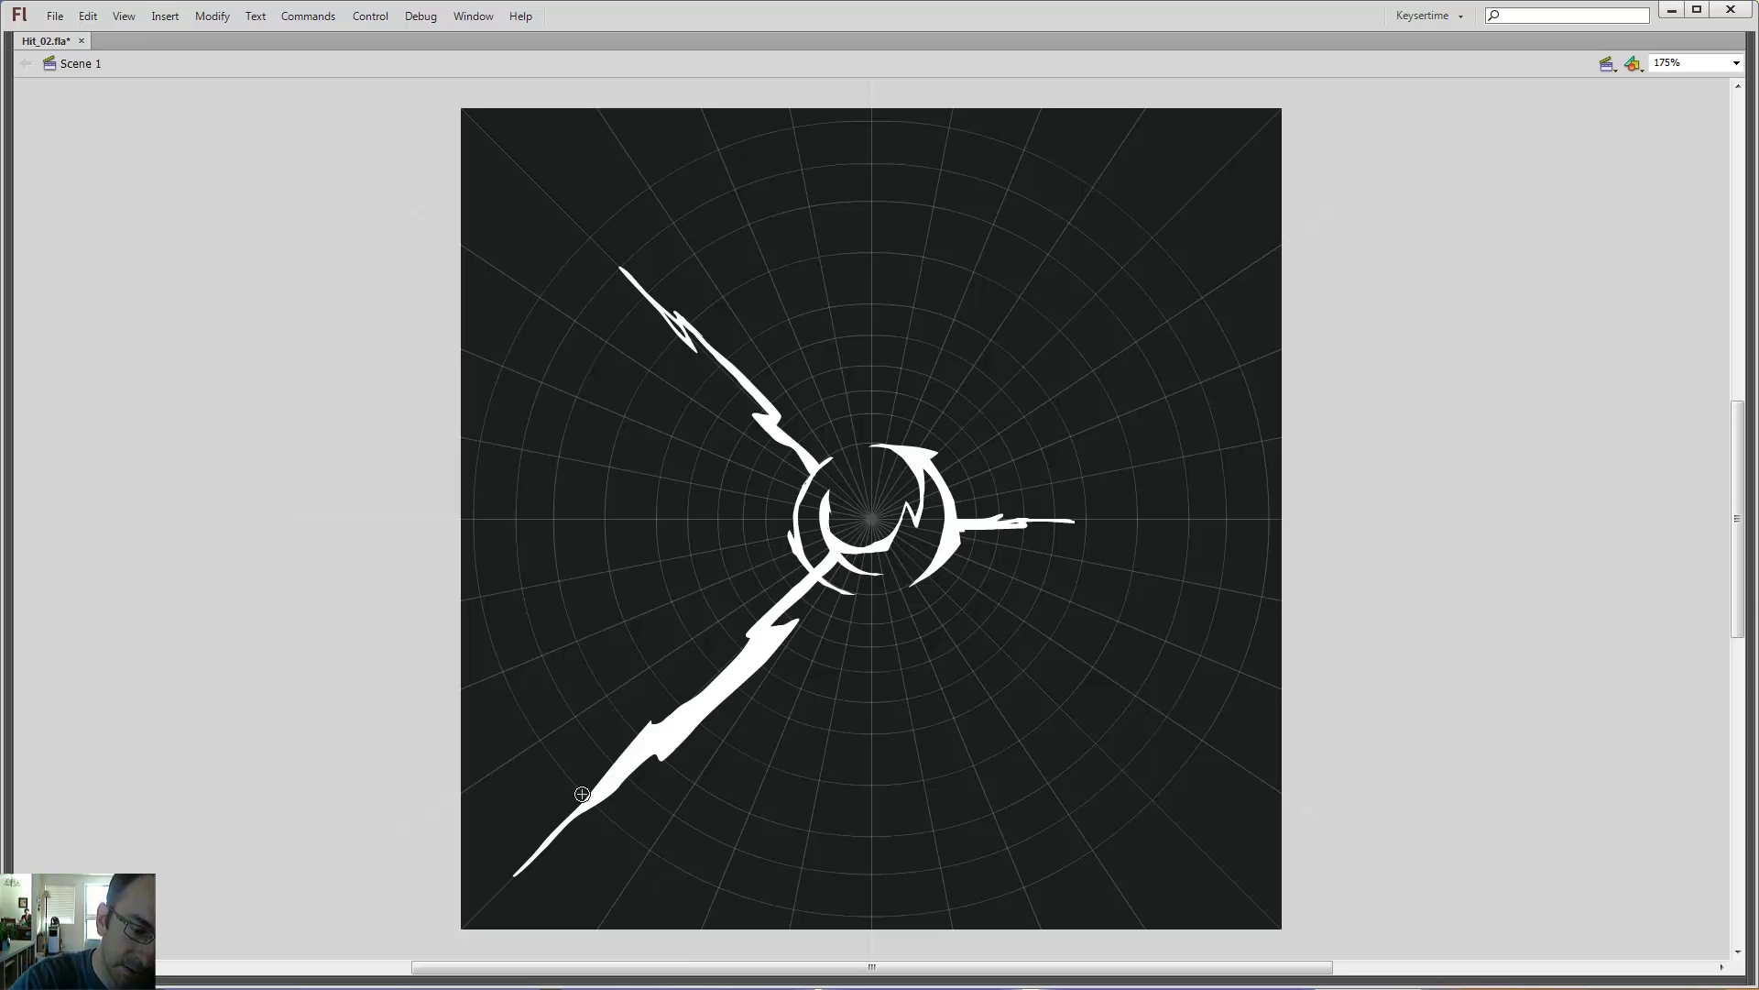
pyautogui.moveTo(575, 781)
pyautogui.mouseDown()
pyautogui.moveTo(523, 863)
pyautogui.moveTo(568, 794)
pyautogui.mouseUp()
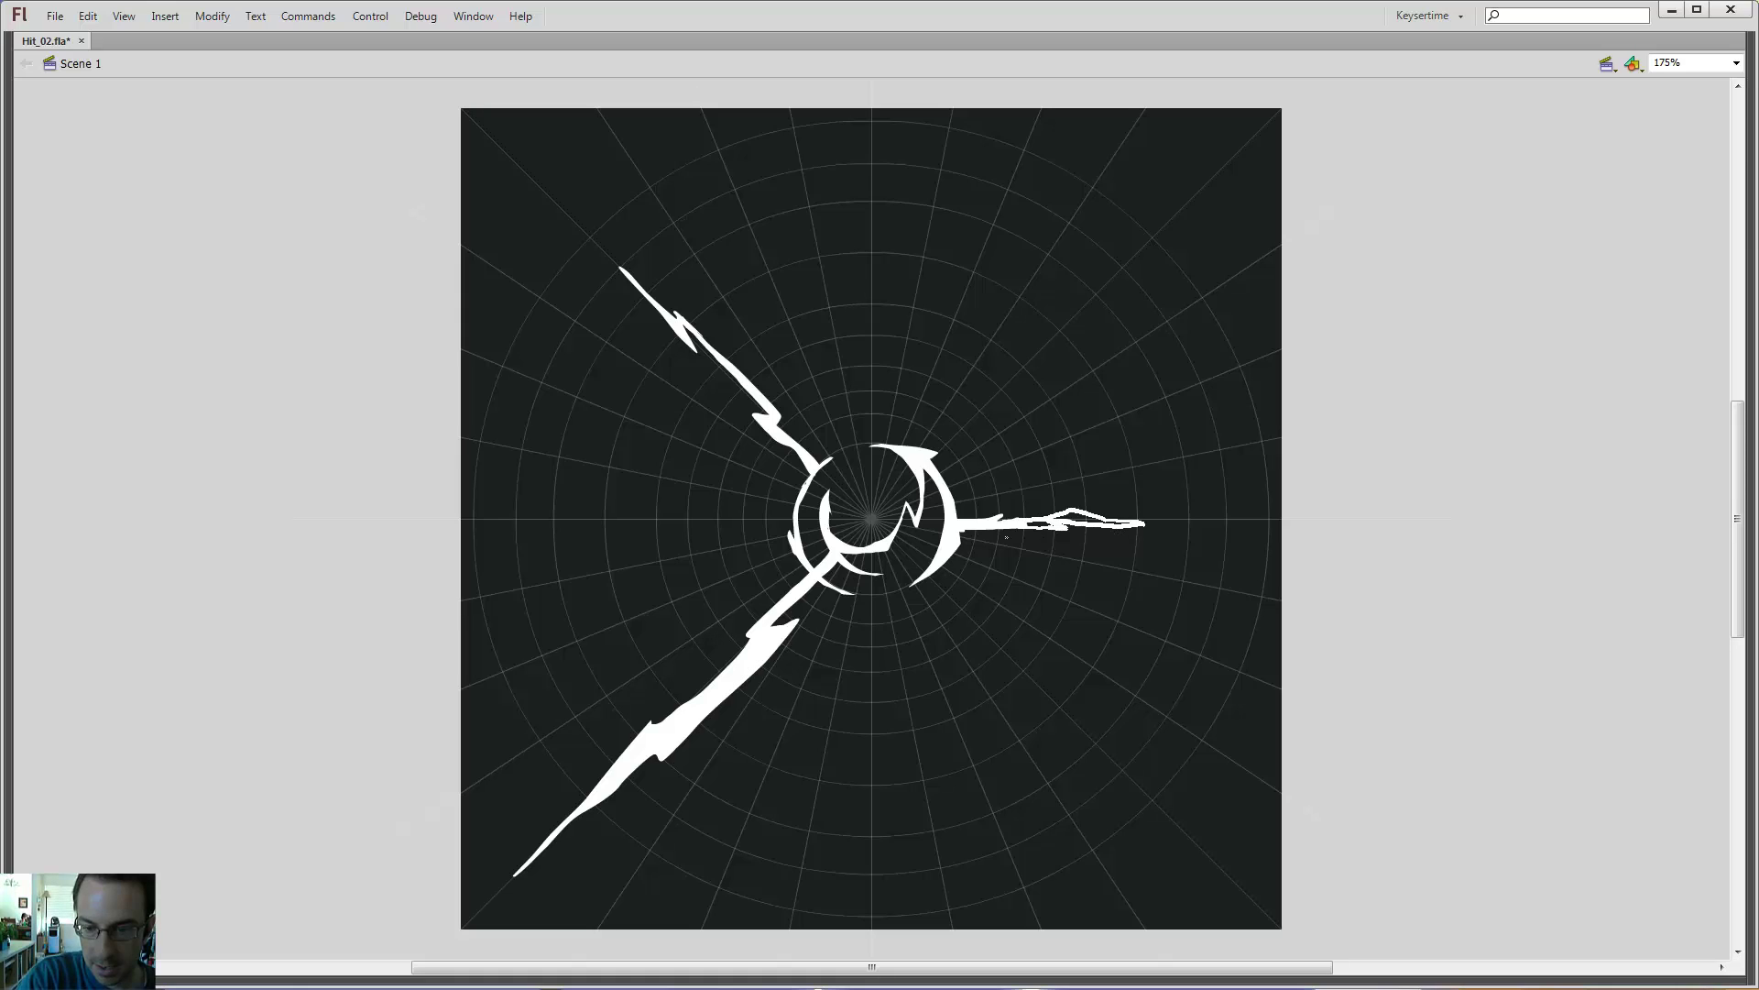
pyautogui.moveTo(1013, 526)
pyautogui.mouseDown()
pyautogui.moveTo(1077, 507)
pyautogui.moveTo(1024, 521)
pyautogui.mouseUp()
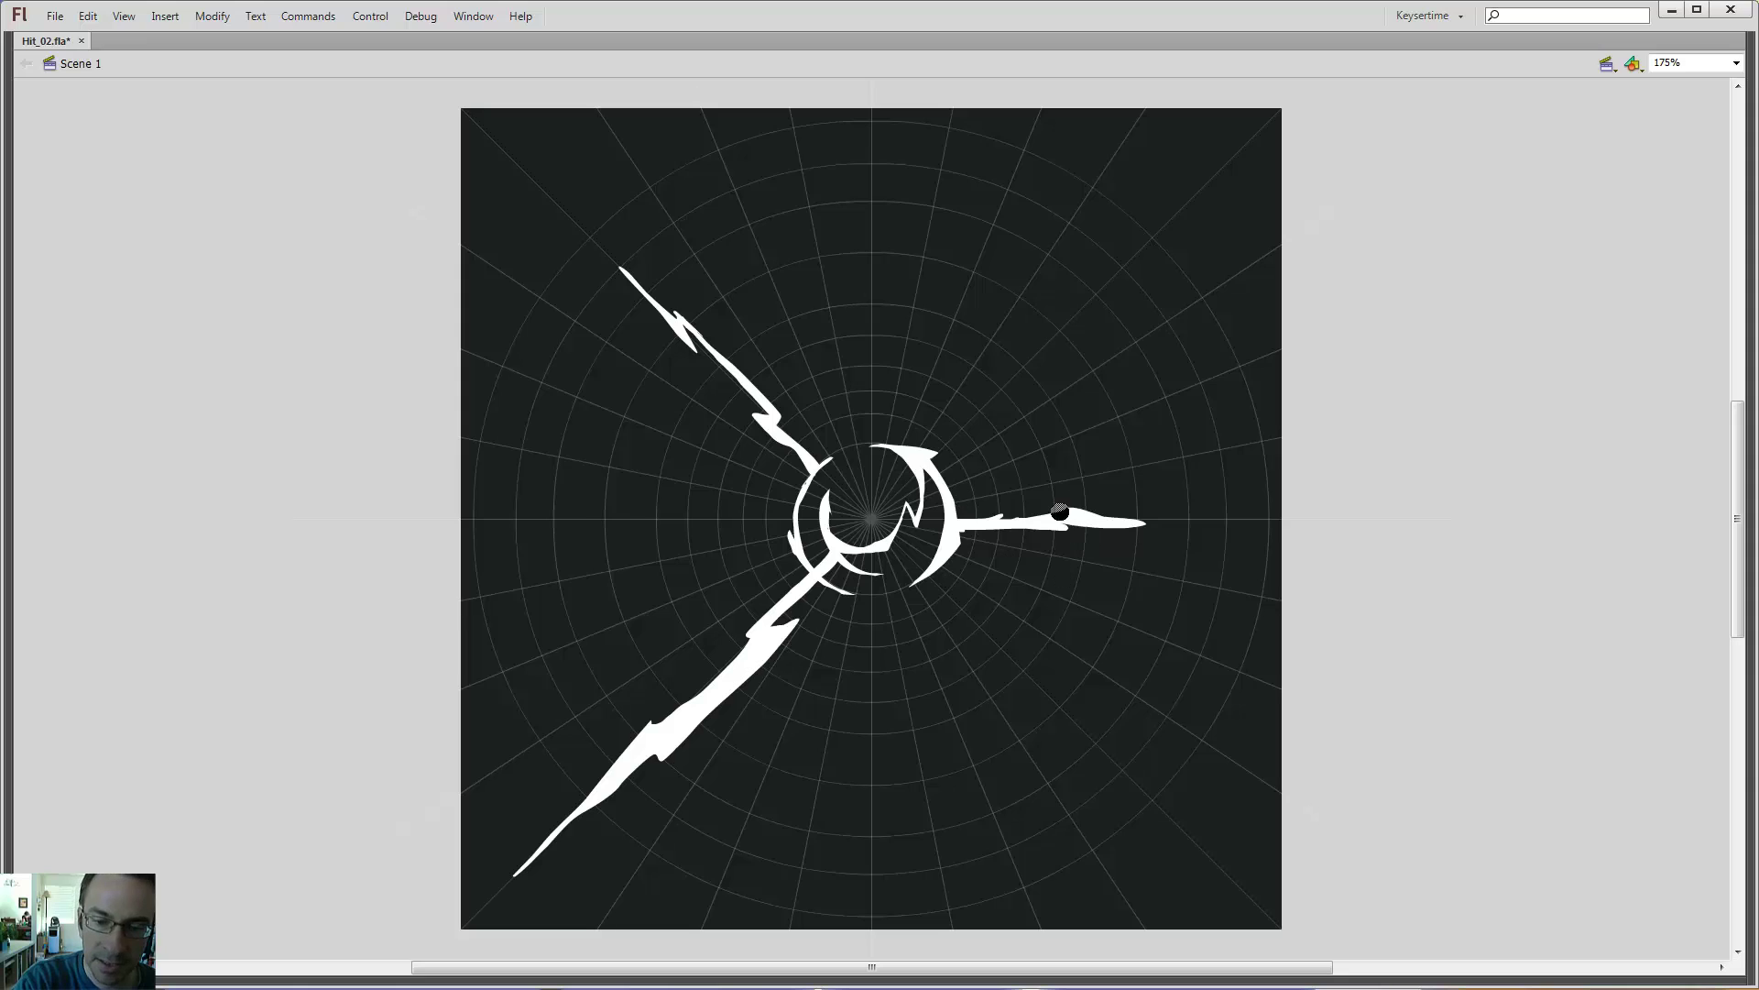
# - Sharpen the tip and trim the edges of the horizontal right spike with the Lasso tool
pyautogui.press('l')
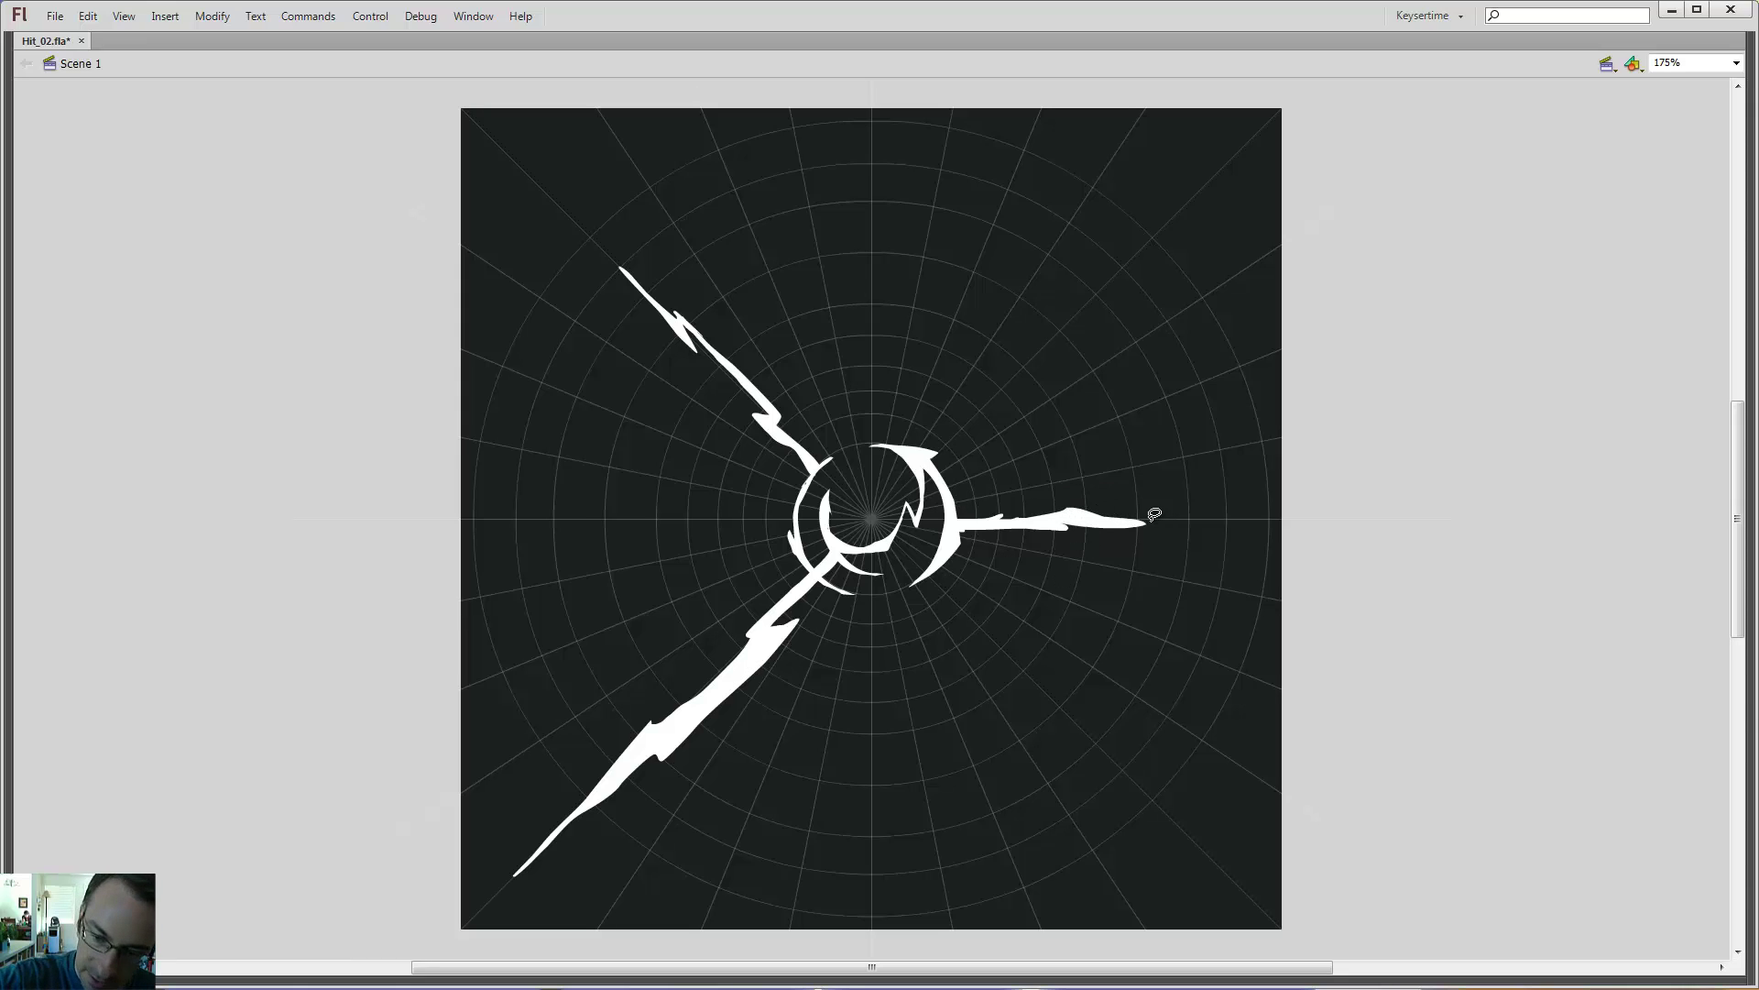
pyautogui.moveTo(1159, 516)
pyautogui.mouseDown()
pyautogui.moveTo(1061, 515)
pyautogui.moveTo(1087, 531)
pyautogui.moveTo(1171, 510)
pyautogui.moveTo(1157, 503)
pyautogui.mouseUp()
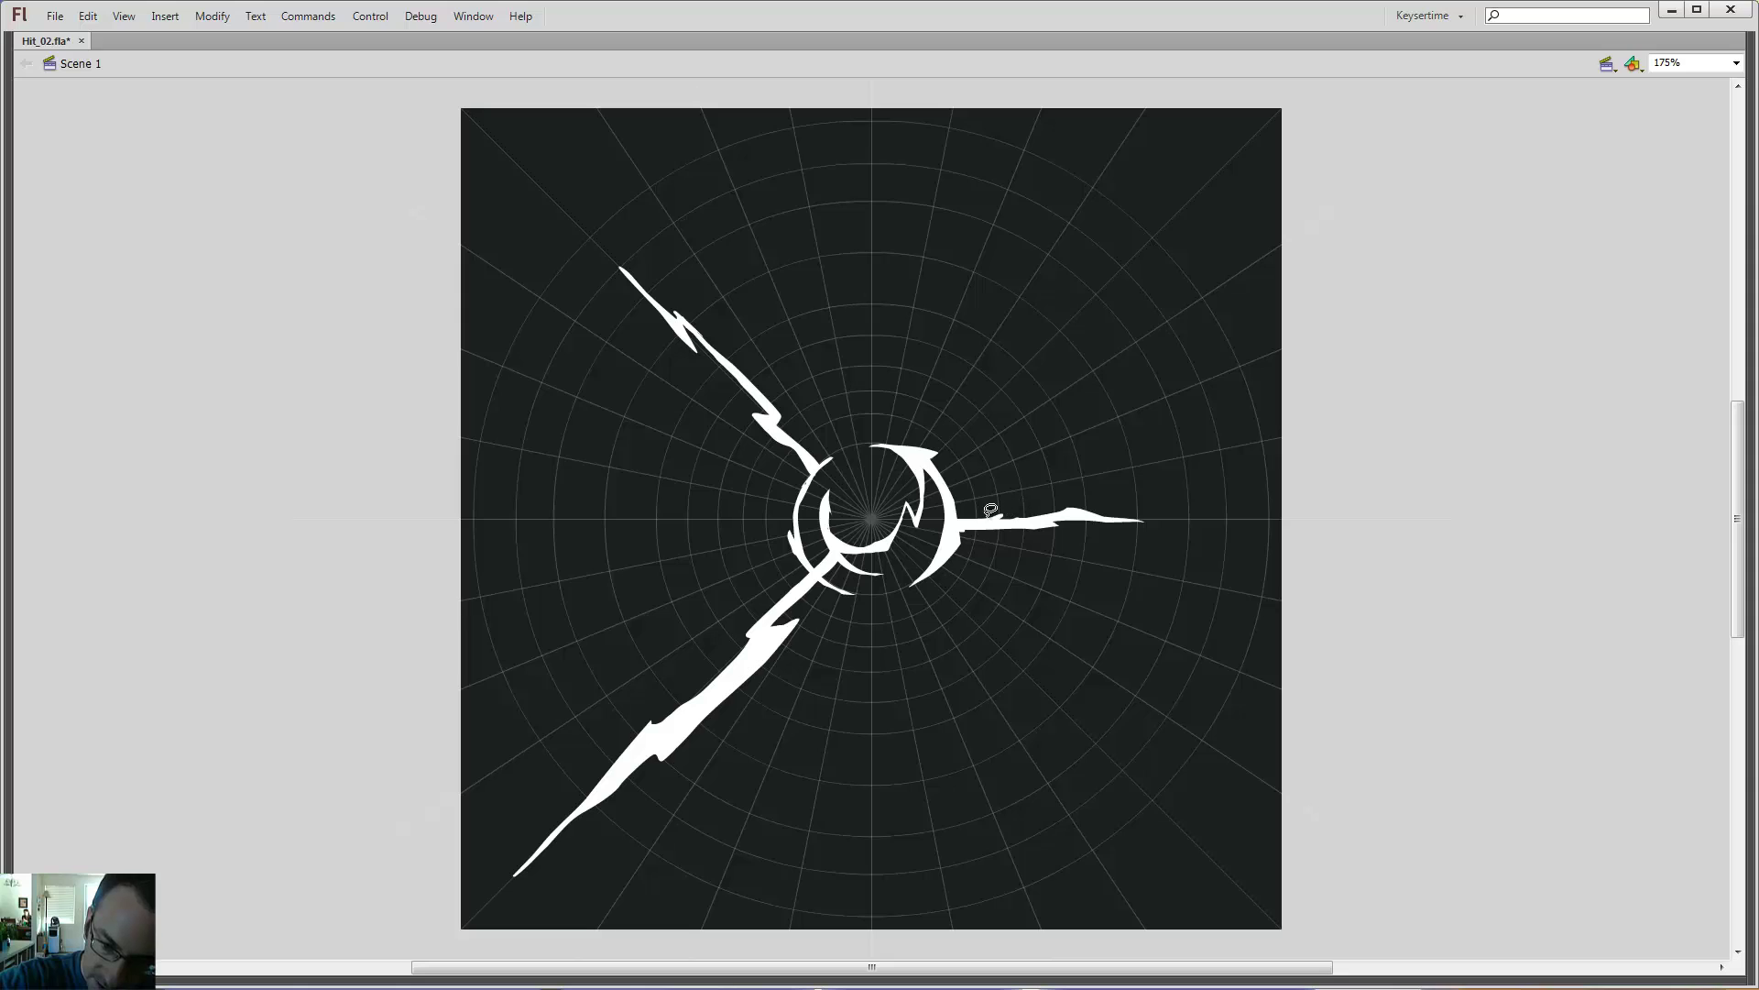
pyautogui.moveTo(1041, 506)
pyautogui.mouseDown()
pyautogui.moveTo(981, 504)
pyautogui.moveTo(1047, 492)
pyautogui.mouseUp()
pyautogui.press('Delete')
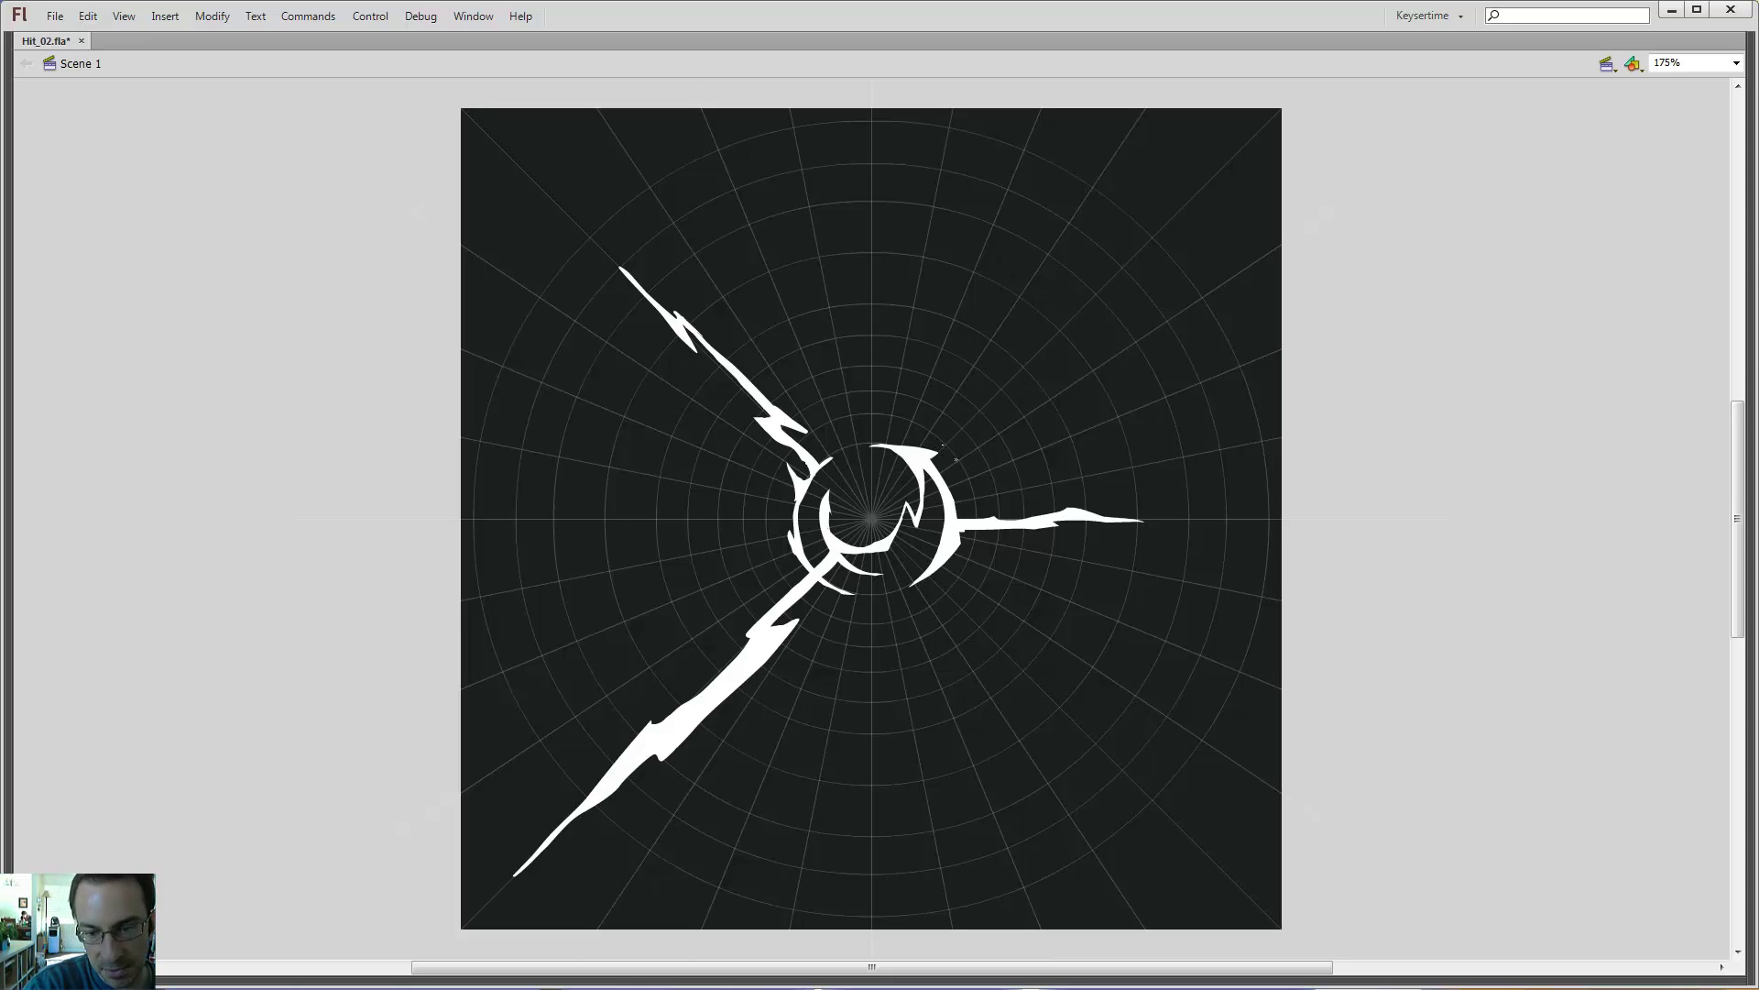
pyautogui.moveTo(970, 426)
pyautogui.mouseDown()
pyautogui.moveTo(997, 407)
pyautogui.moveTo(926, 345)
pyautogui.moveTo(1017, 403)
pyautogui.moveTo(1040, 444)
pyautogui.mouseUp()
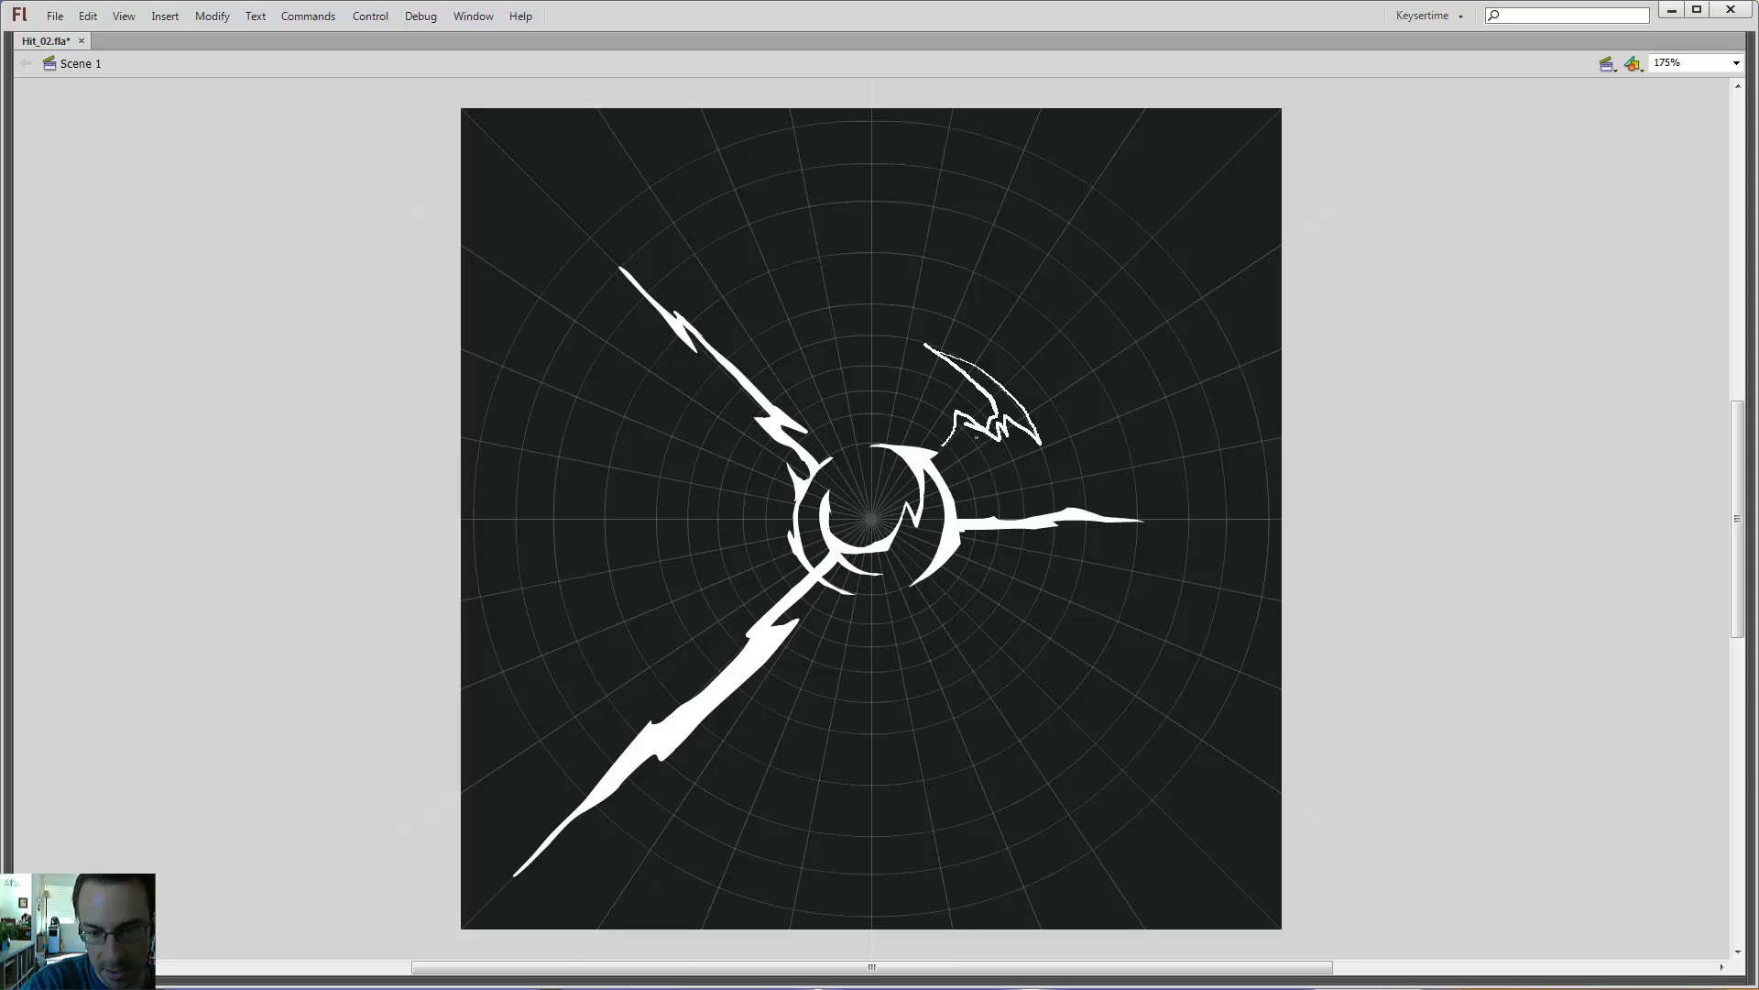
pyautogui.press('k')
pyautogui.click(988, 393)
pyautogui.click(954, 427)
pyautogui.click(1000, 393)
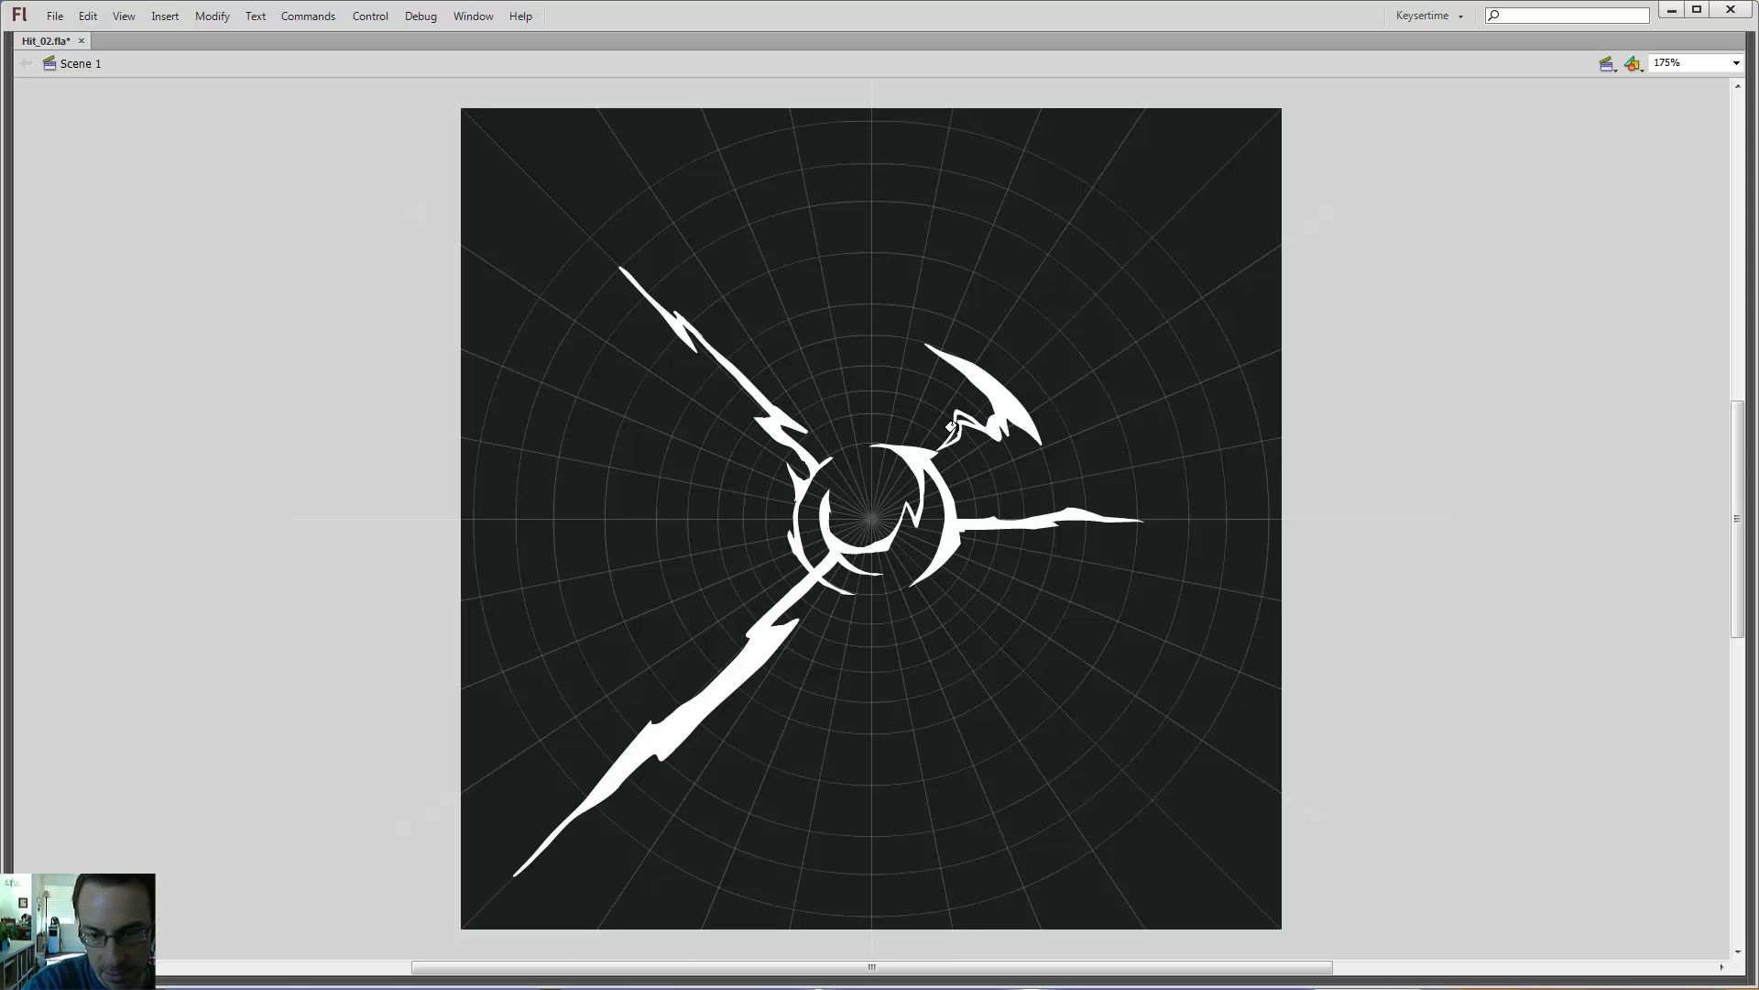
pyautogui.click(960, 428)
pyautogui.press('a')
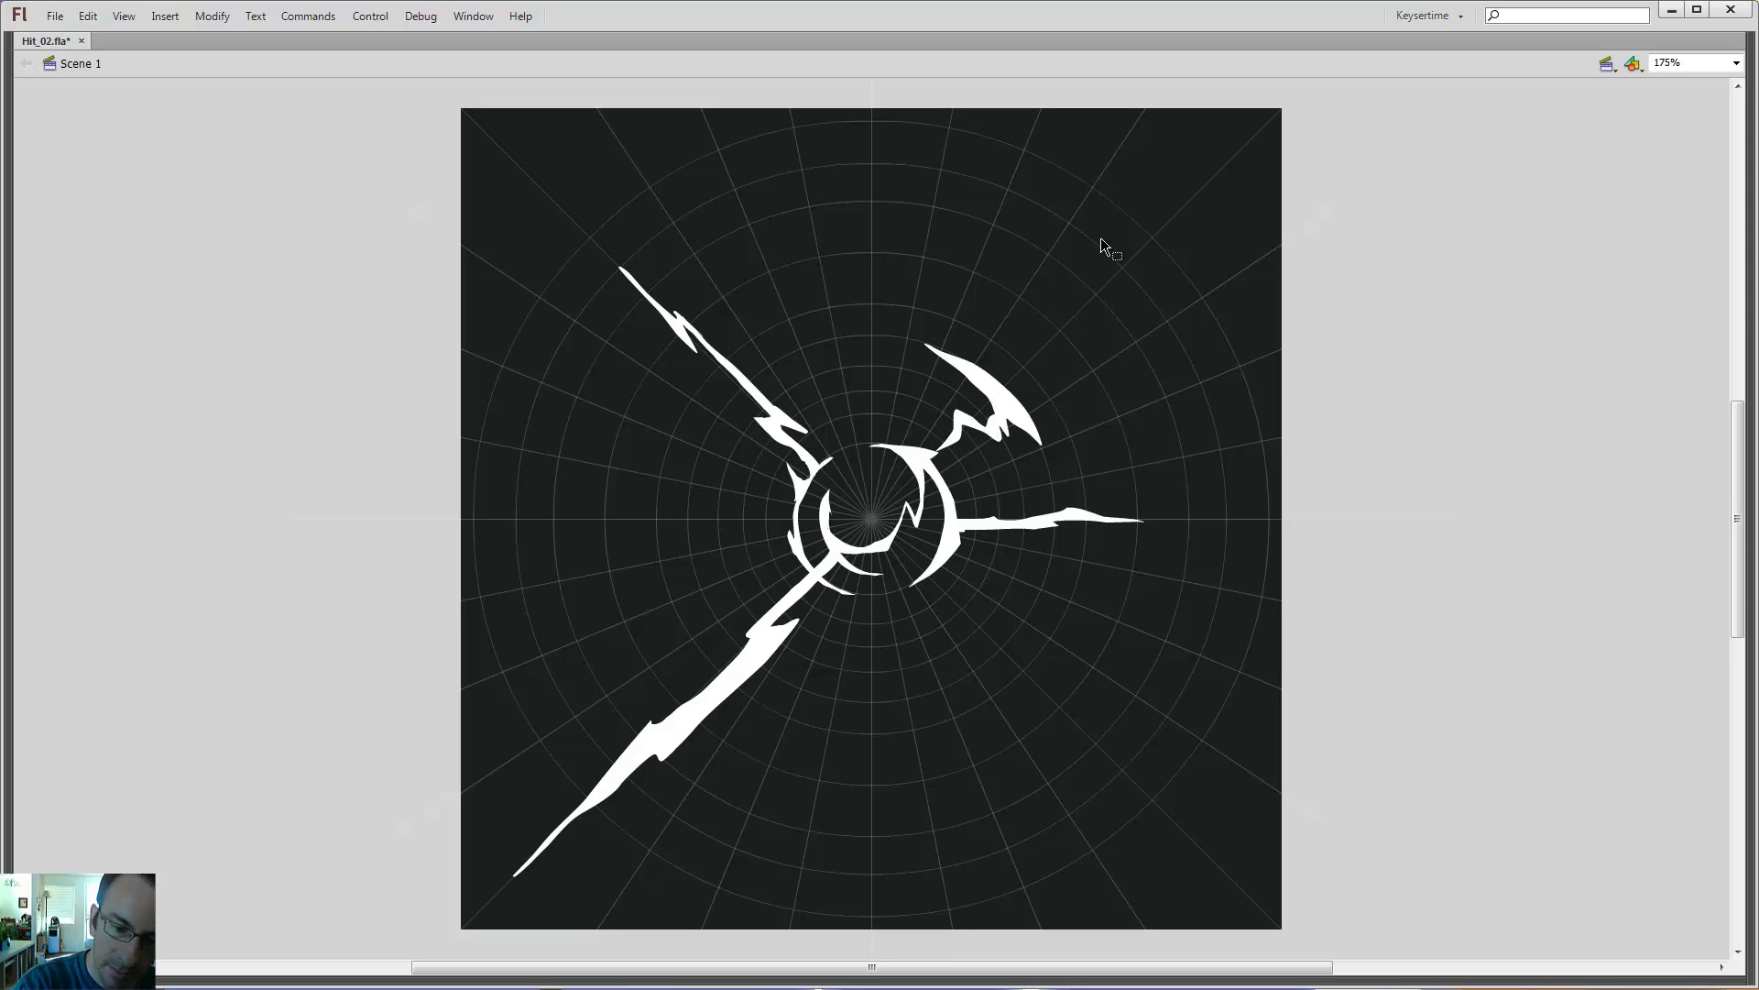
pyautogui.click(1010, 417)
pyautogui.press('Delete')
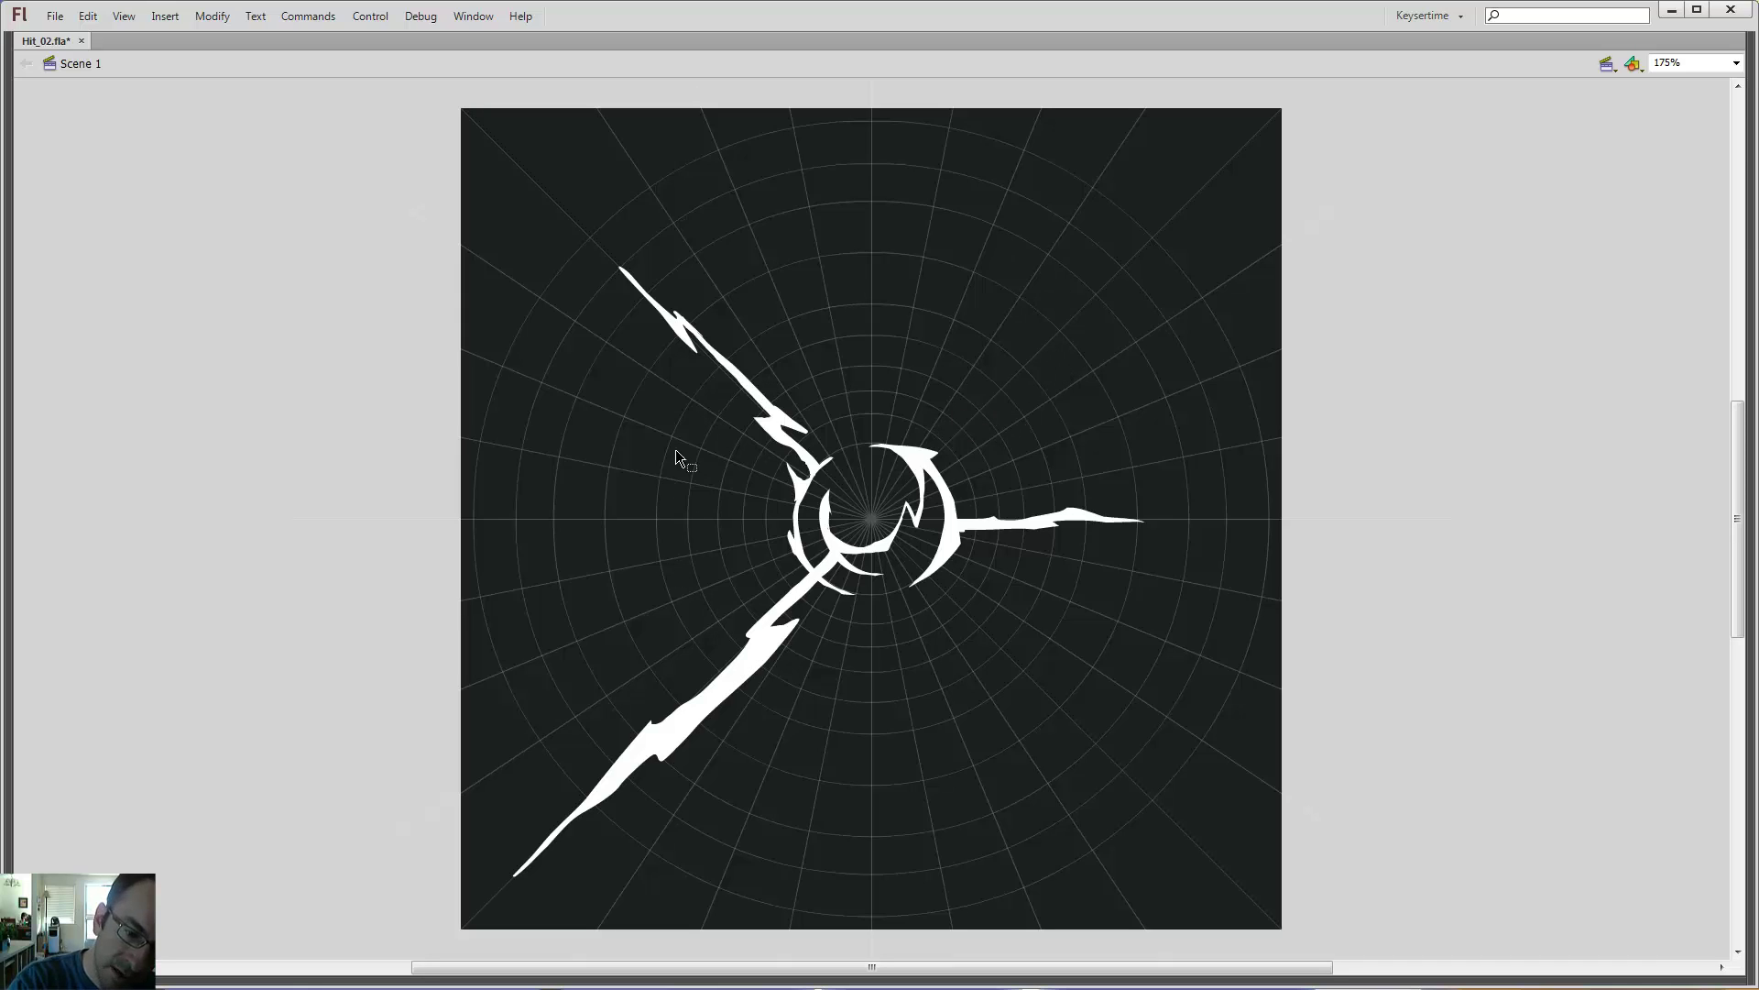
# - Brush and fill a tall detached crescent on the left side, with a jagged zigzag barb pointing inward toward the rings
pyautogui.press('b')
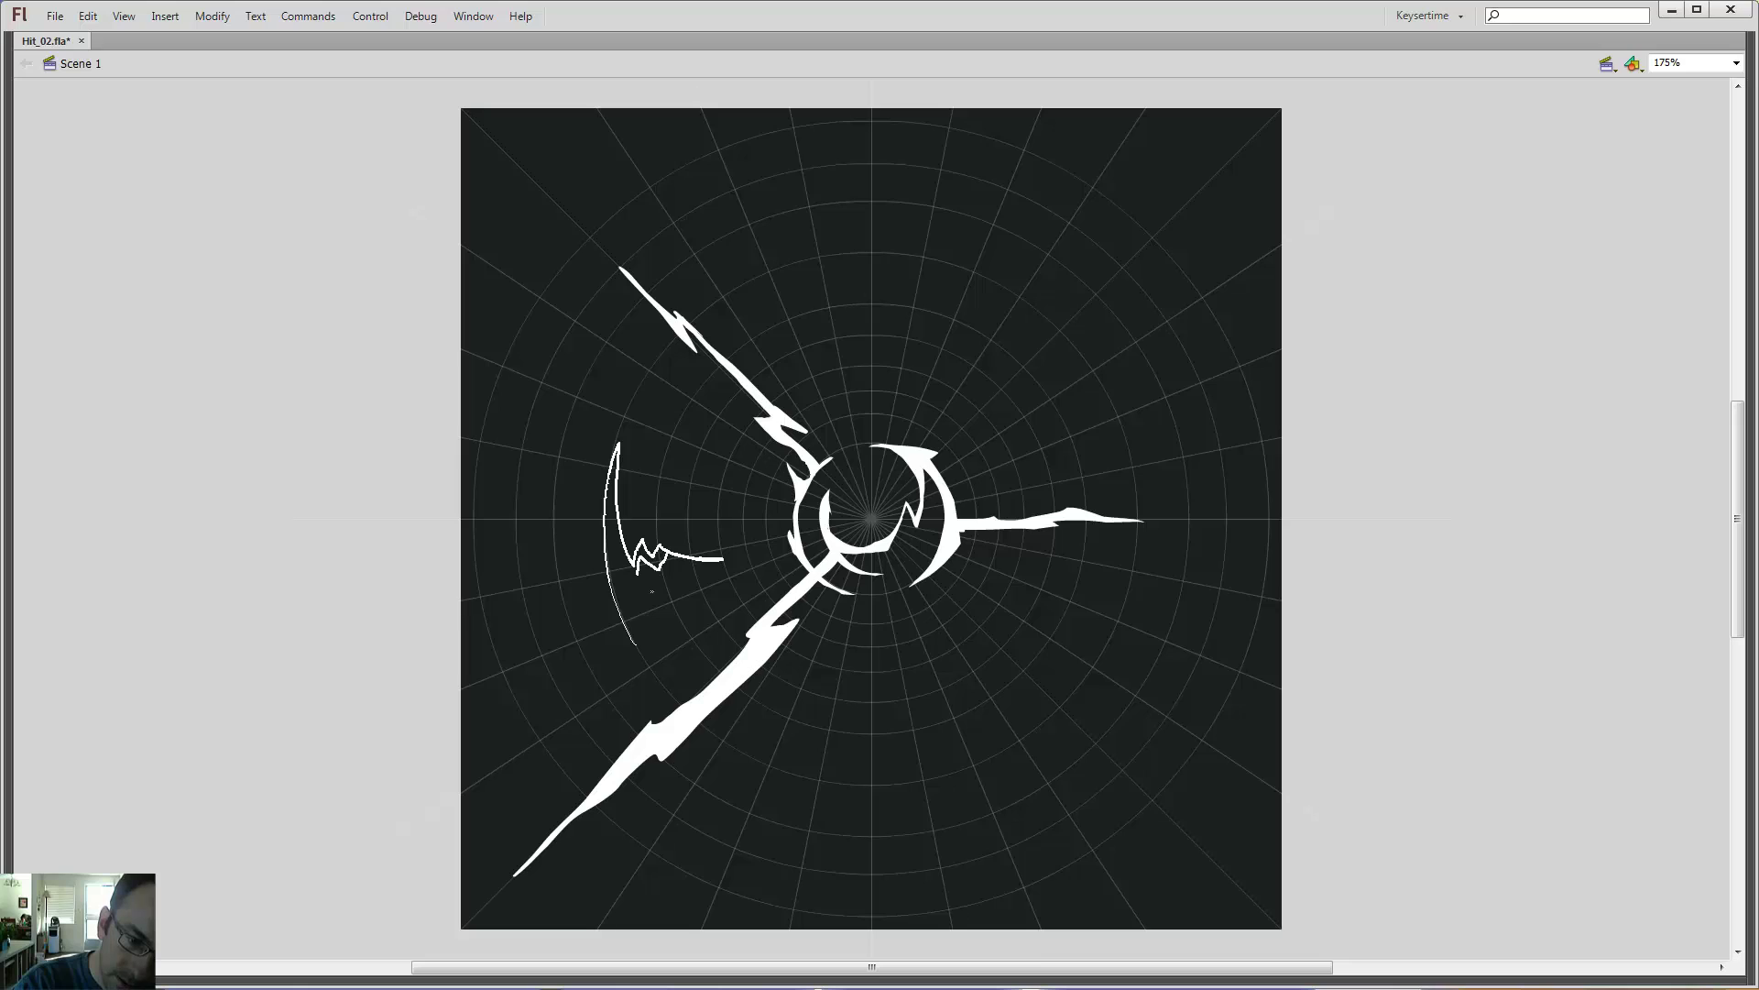
pyautogui.moveTo(635, 631); pyautogui.dragTo(610, 465)
pyautogui.moveTo(684, 560)
pyautogui.mouseDown()
pyautogui.moveTo(739, 549)
pyautogui.moveTo(671, 523)
pyautogui.moveTo(655, 564)
pyautogui.mouseUp()
pyautogui.press('b')
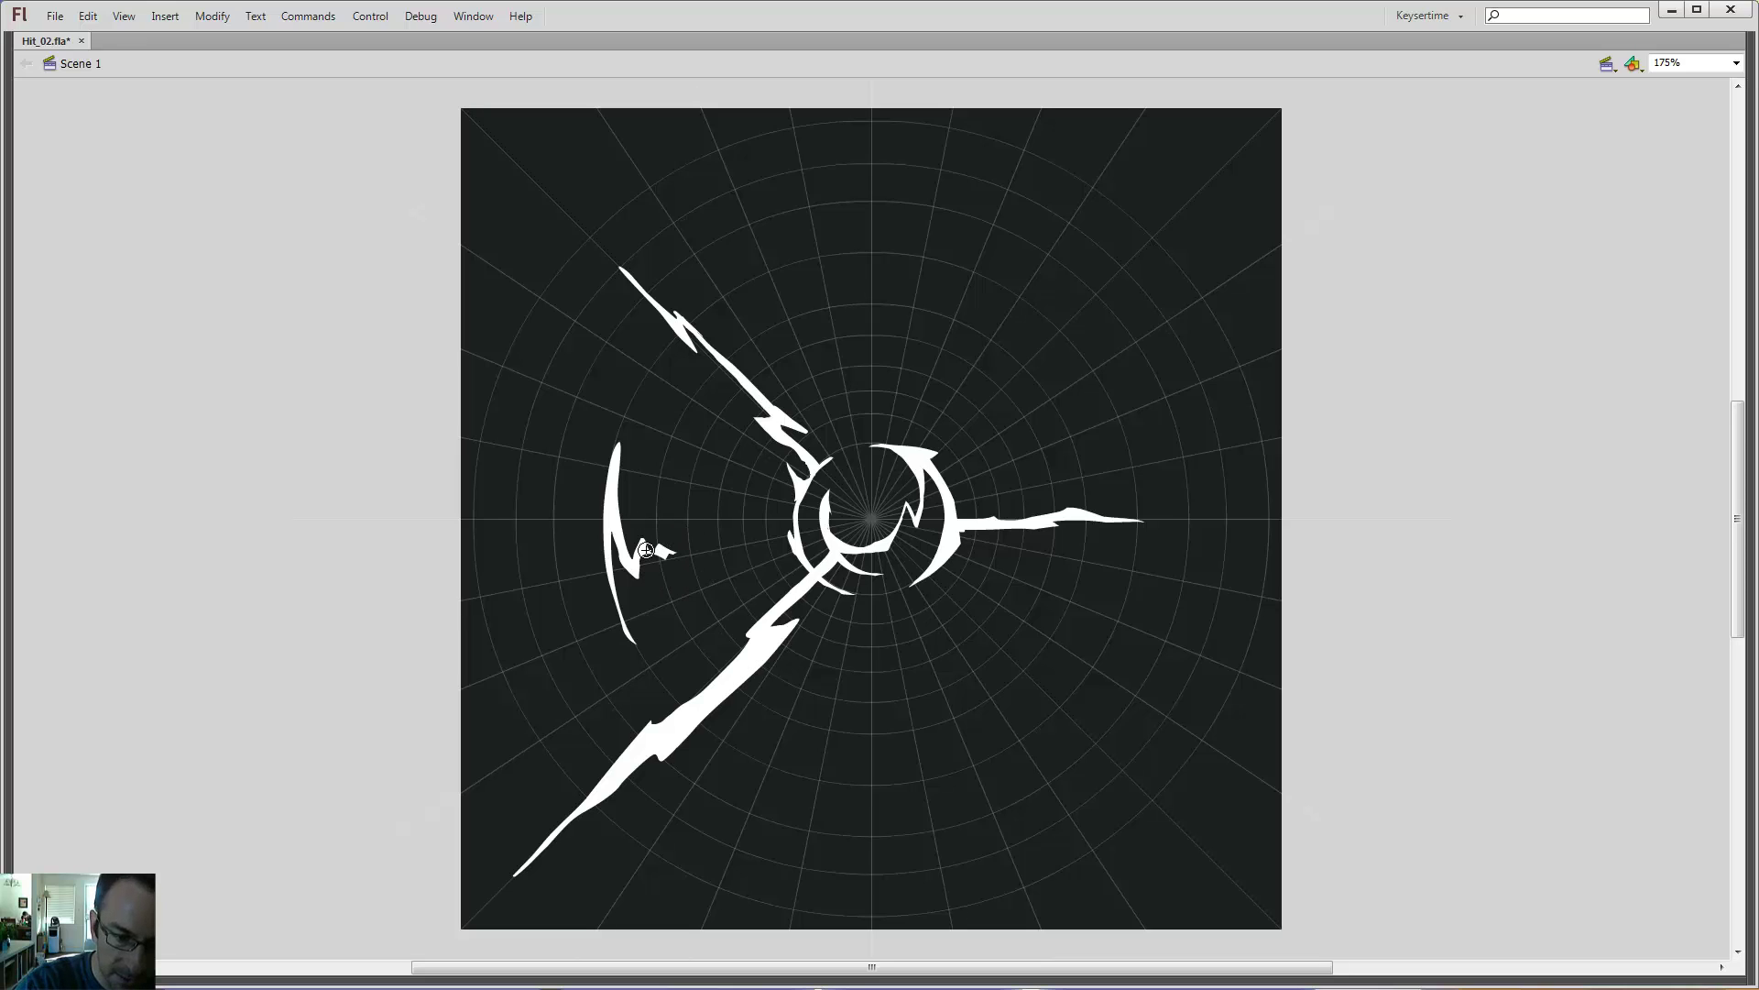
pyautogui.moveTo(711, 550); pyautogui.dragTo(686, 552)
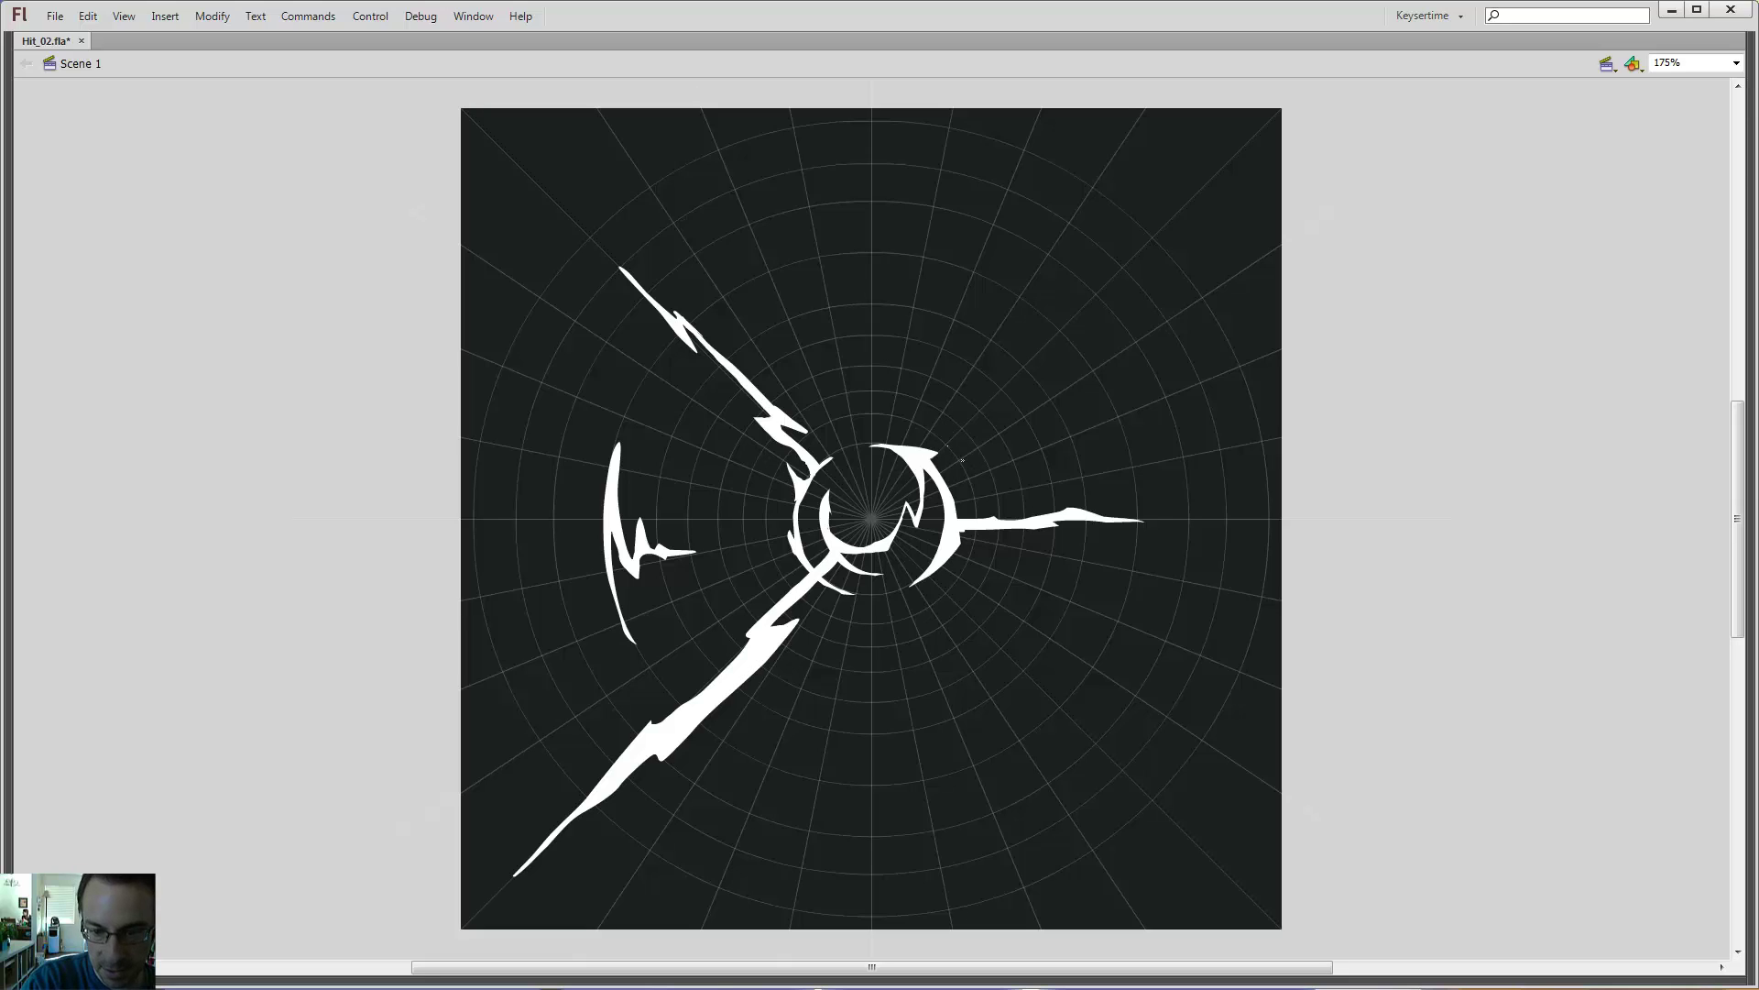
# - Brush a small jagged arc just outside the rings at the upper right, undoing the stray extra stroke
pyautogui.moveTo(977, 407); pyautogui.dragTo(1008, 449)
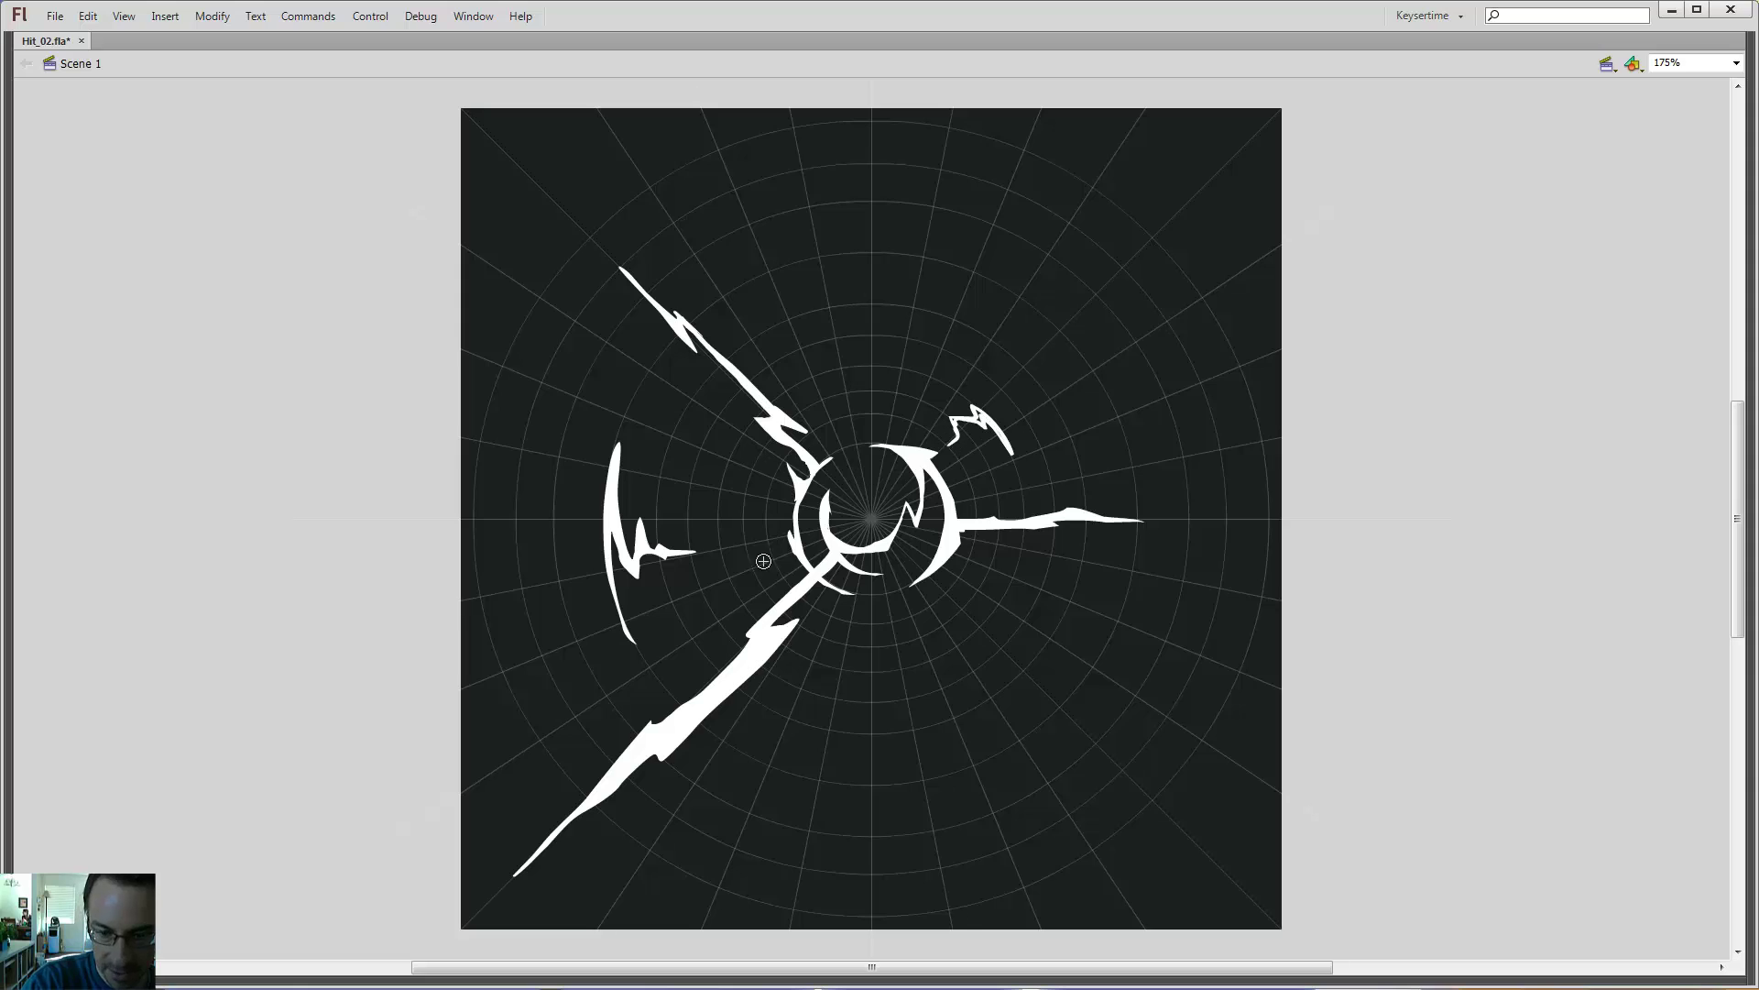
pyautogui.moveTo(953, 406)
pyautogui.mouseDown()
pyautogui.moveTo(1028, 335)
pyautogui.moveTo(1000, 348)
pyautogui.mouseUp()
pyautogui.hotkey('ctrl', 'z')
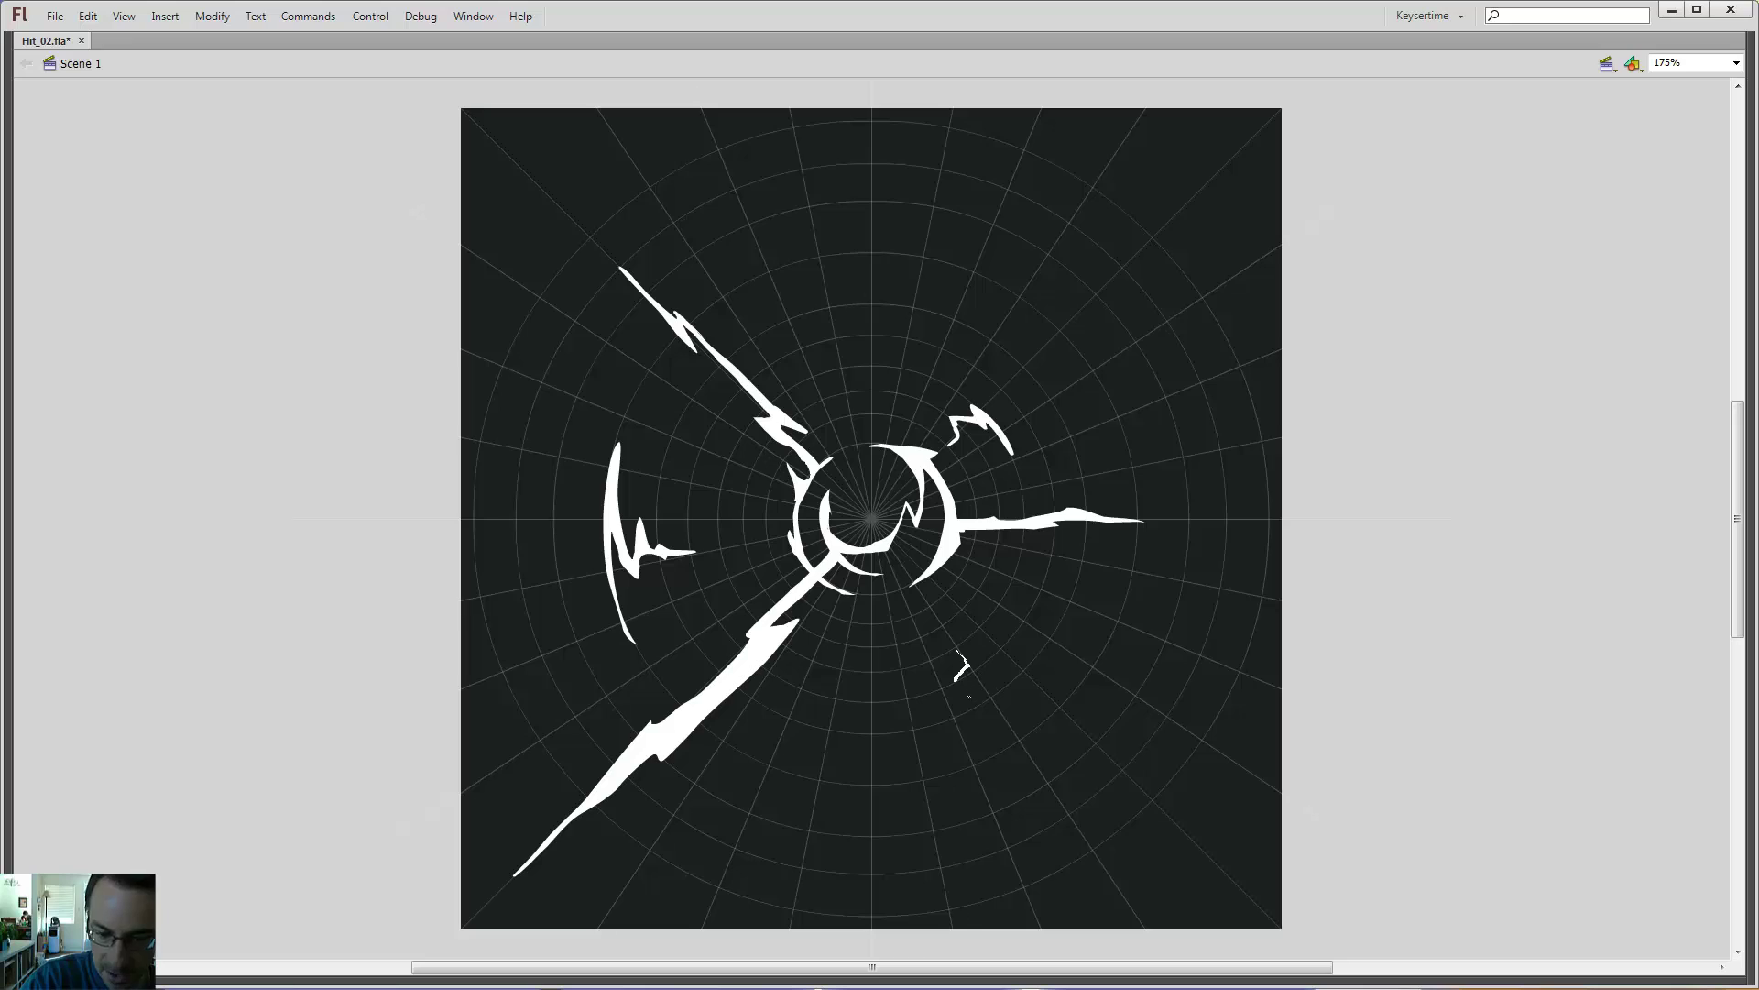
pyautogui.moveTo(986, 707); pyautogui.dragTo(1028, 651)
pyautogui.hotkey('ctrl', 'z')
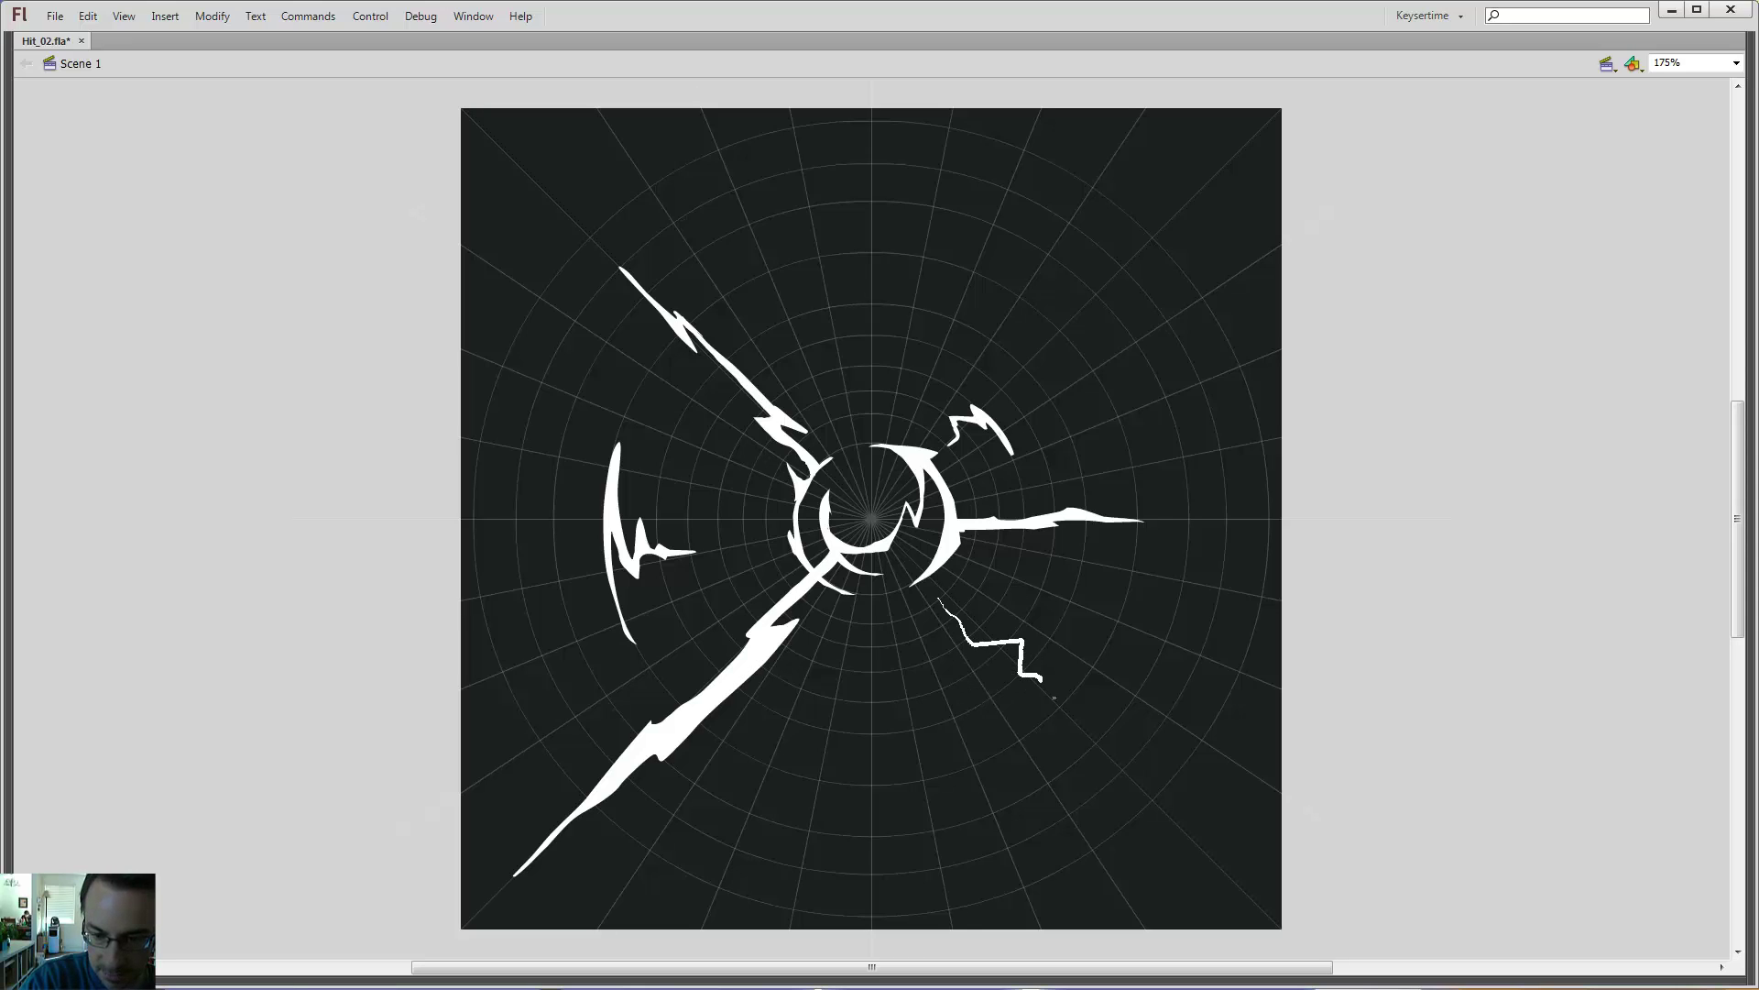
pyautogui.moveTo(1054, 698); pyautogui.dragTo(987, 747)
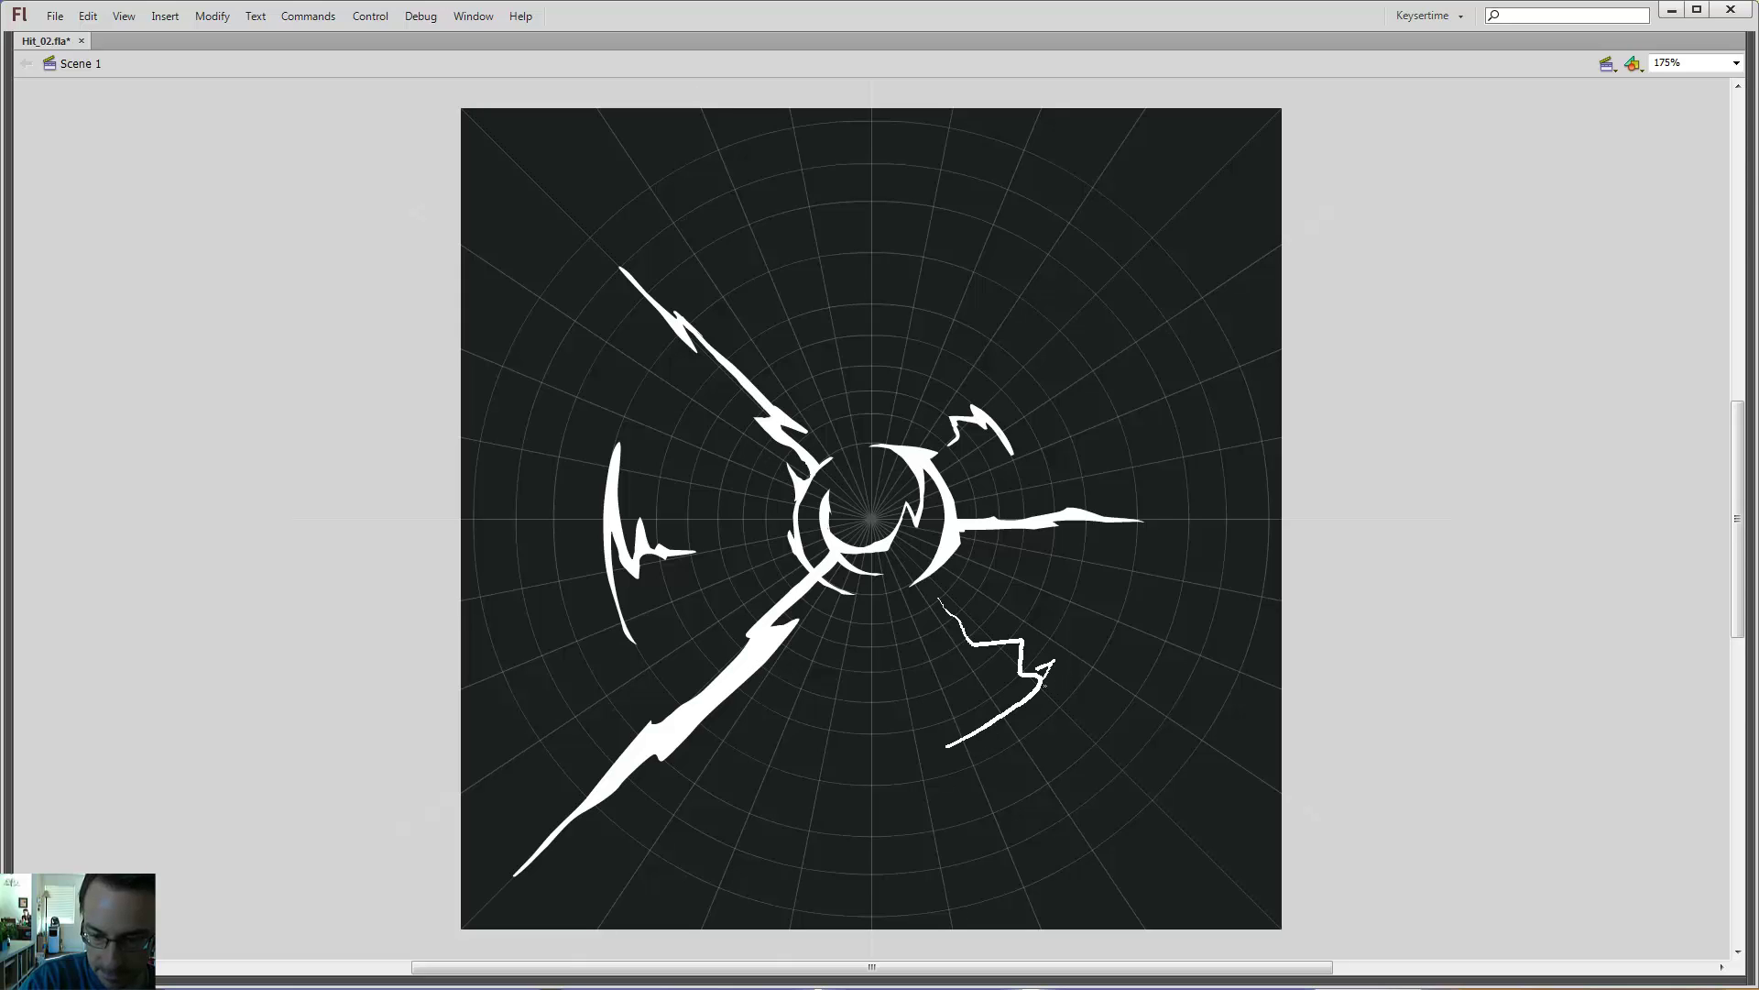
pyautogui.moveTo(1045, 686); pyautogui.dragTo(1026, 683)
pyautogui.press('e')
pyautogui.moveTo(946, 749); pyautogui.dragTo(1001, 715)
pyautogui.press('b')
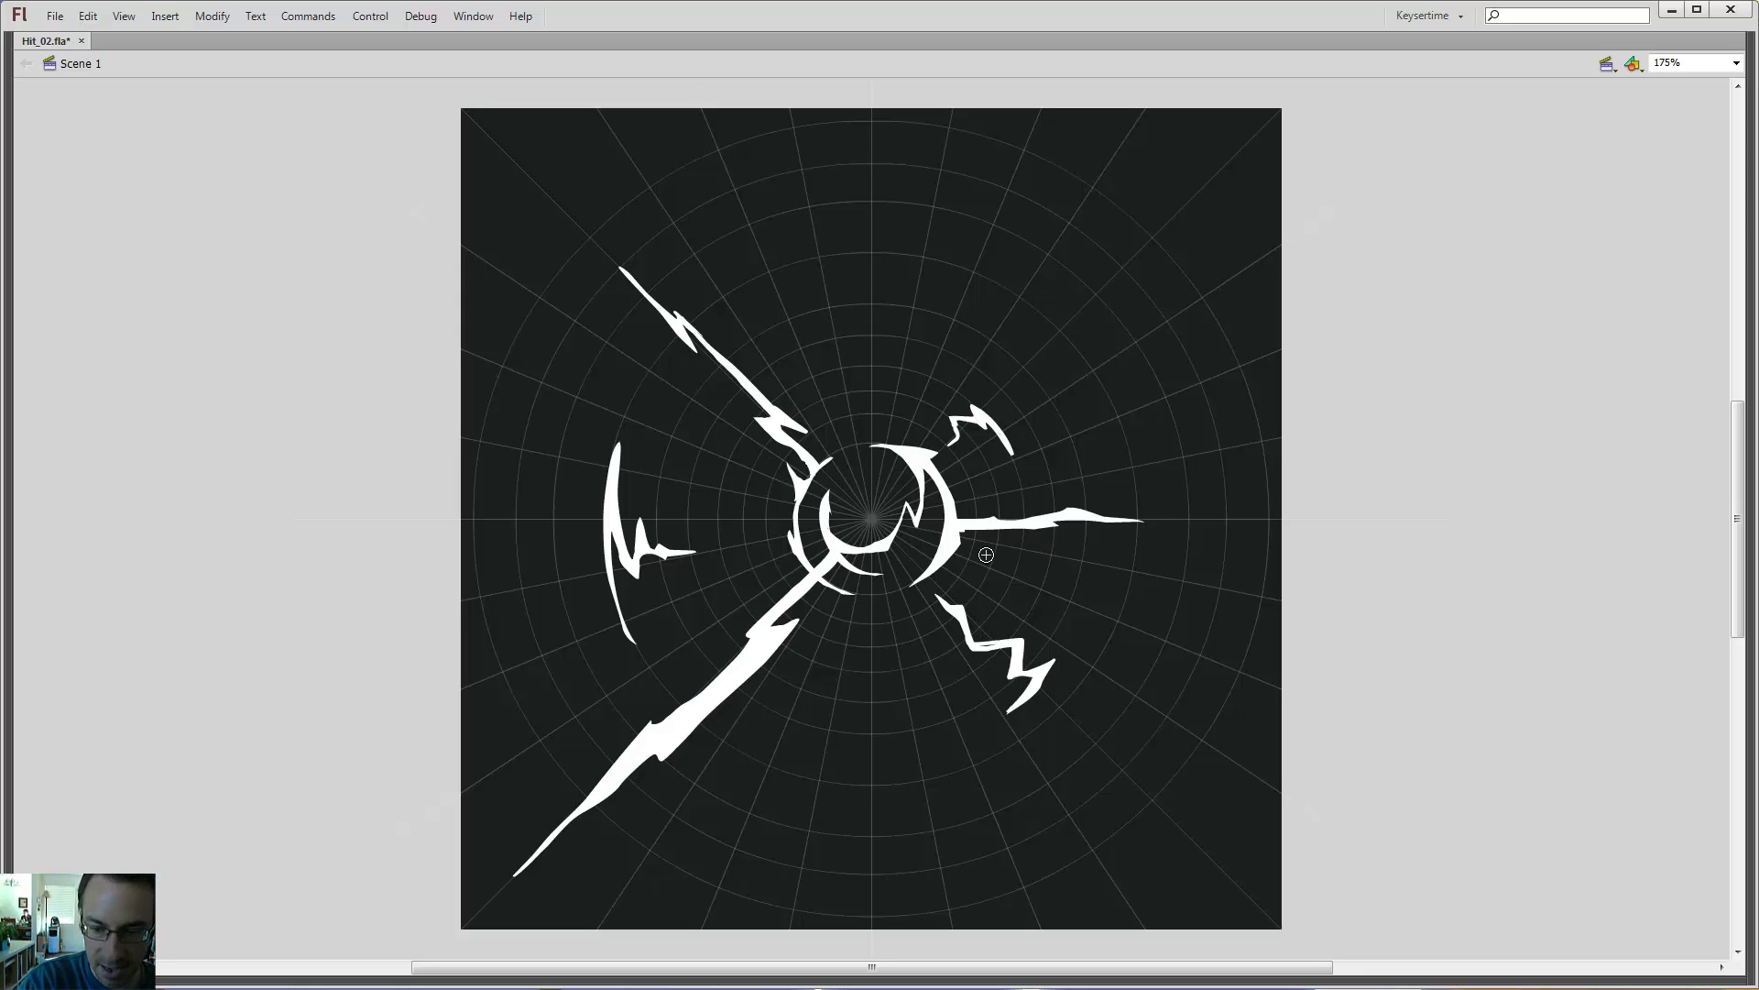
pyautogui.moveTo(977, 553); pyautogui.dragTo(1136, 553)
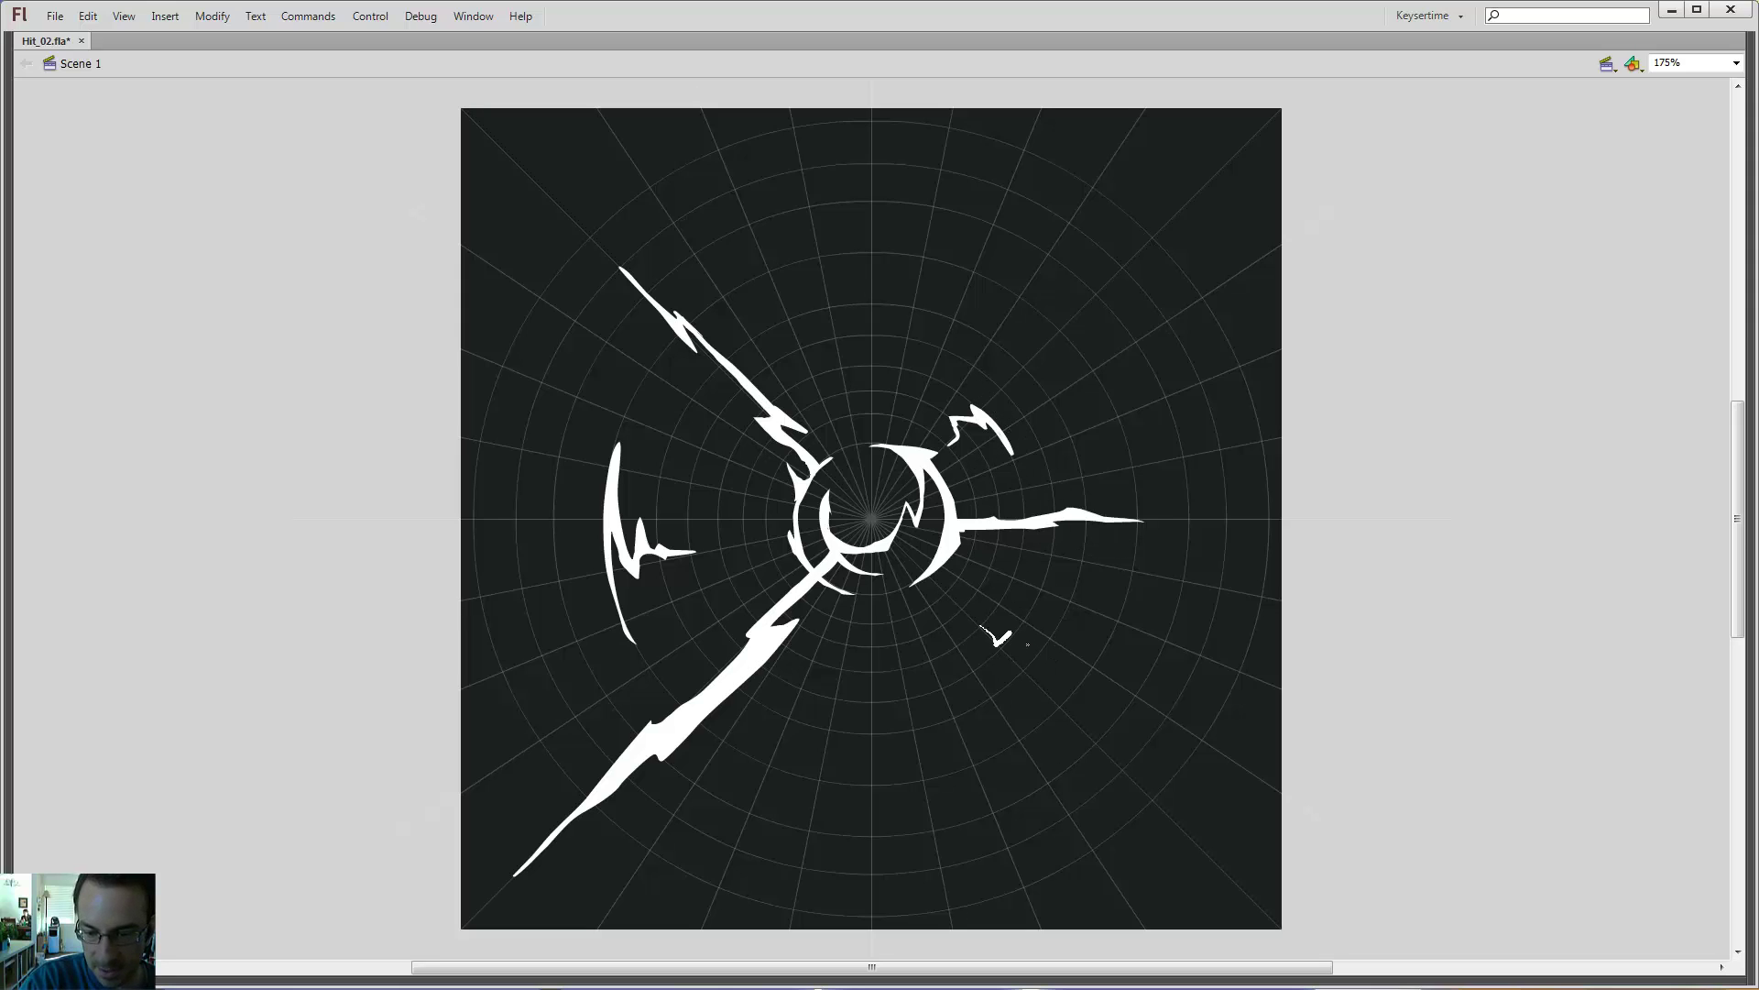
# - Brush and fill a detached zigzag bolt with a crescent end at the lower right, and add a barb to the outer left crescent
pyautogui.moveTo(1011, 633); pyautogui.dragTo(1031, 664)
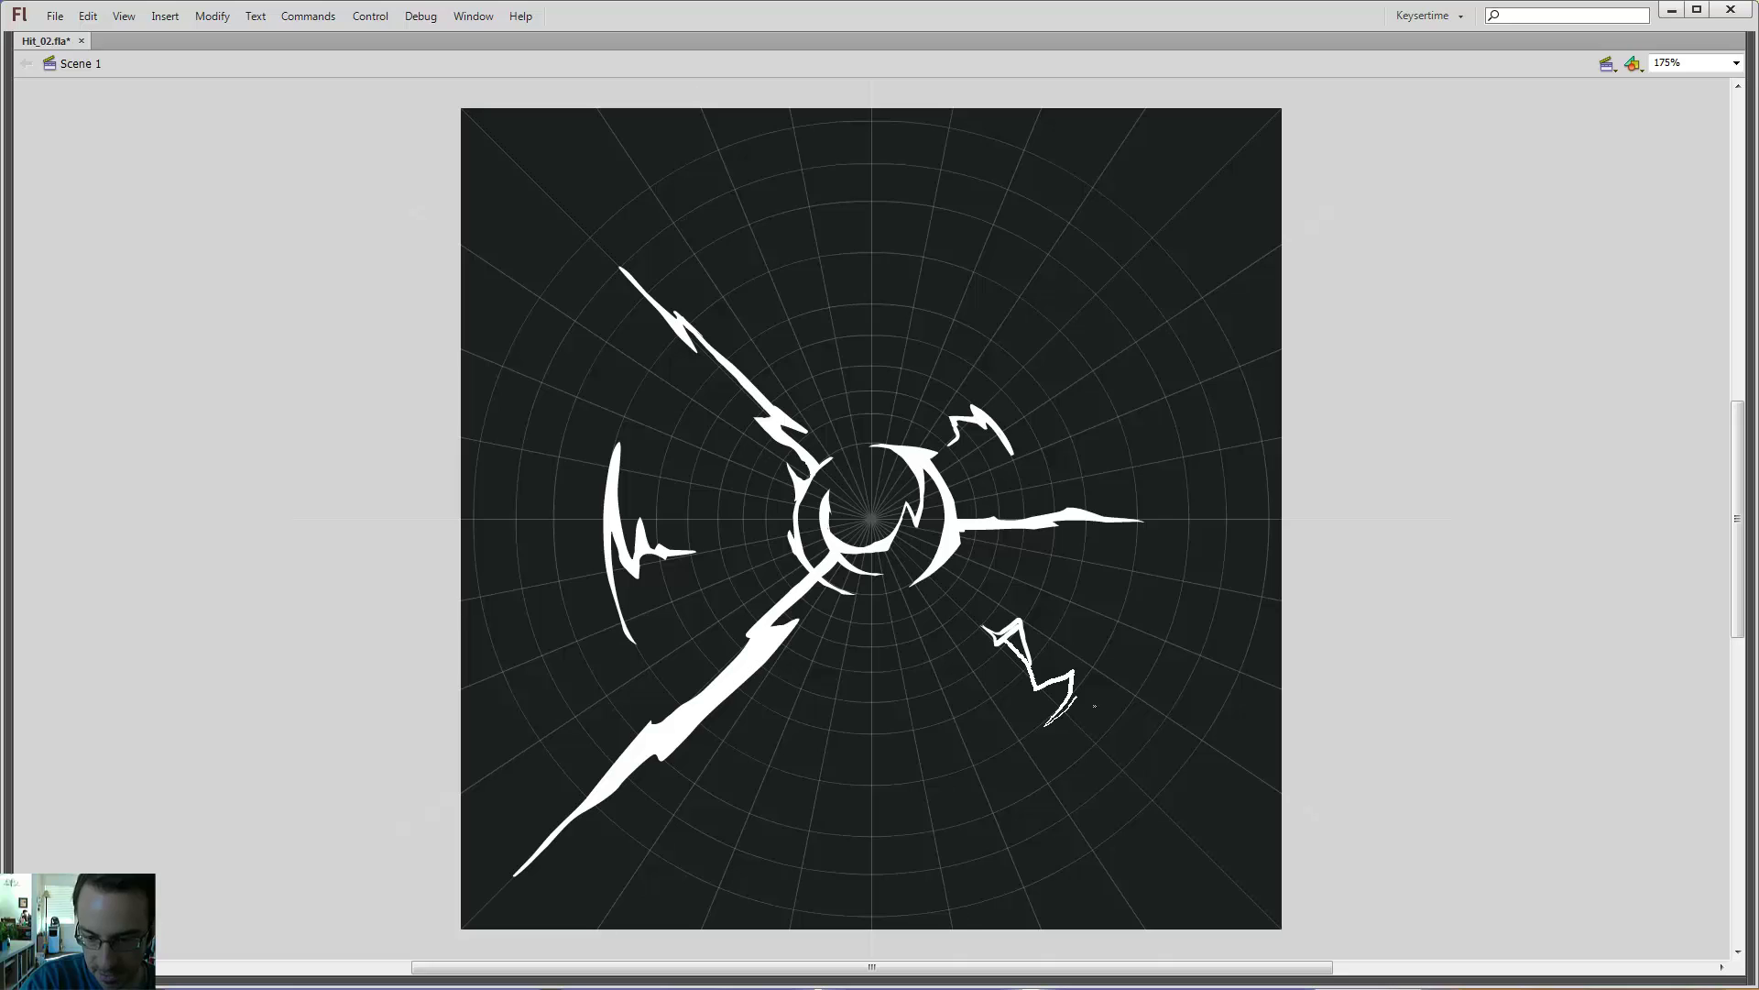
pyautogui.press('k')
pyautogui.click(1015, 634)
pyautogui.click(1067, 675)
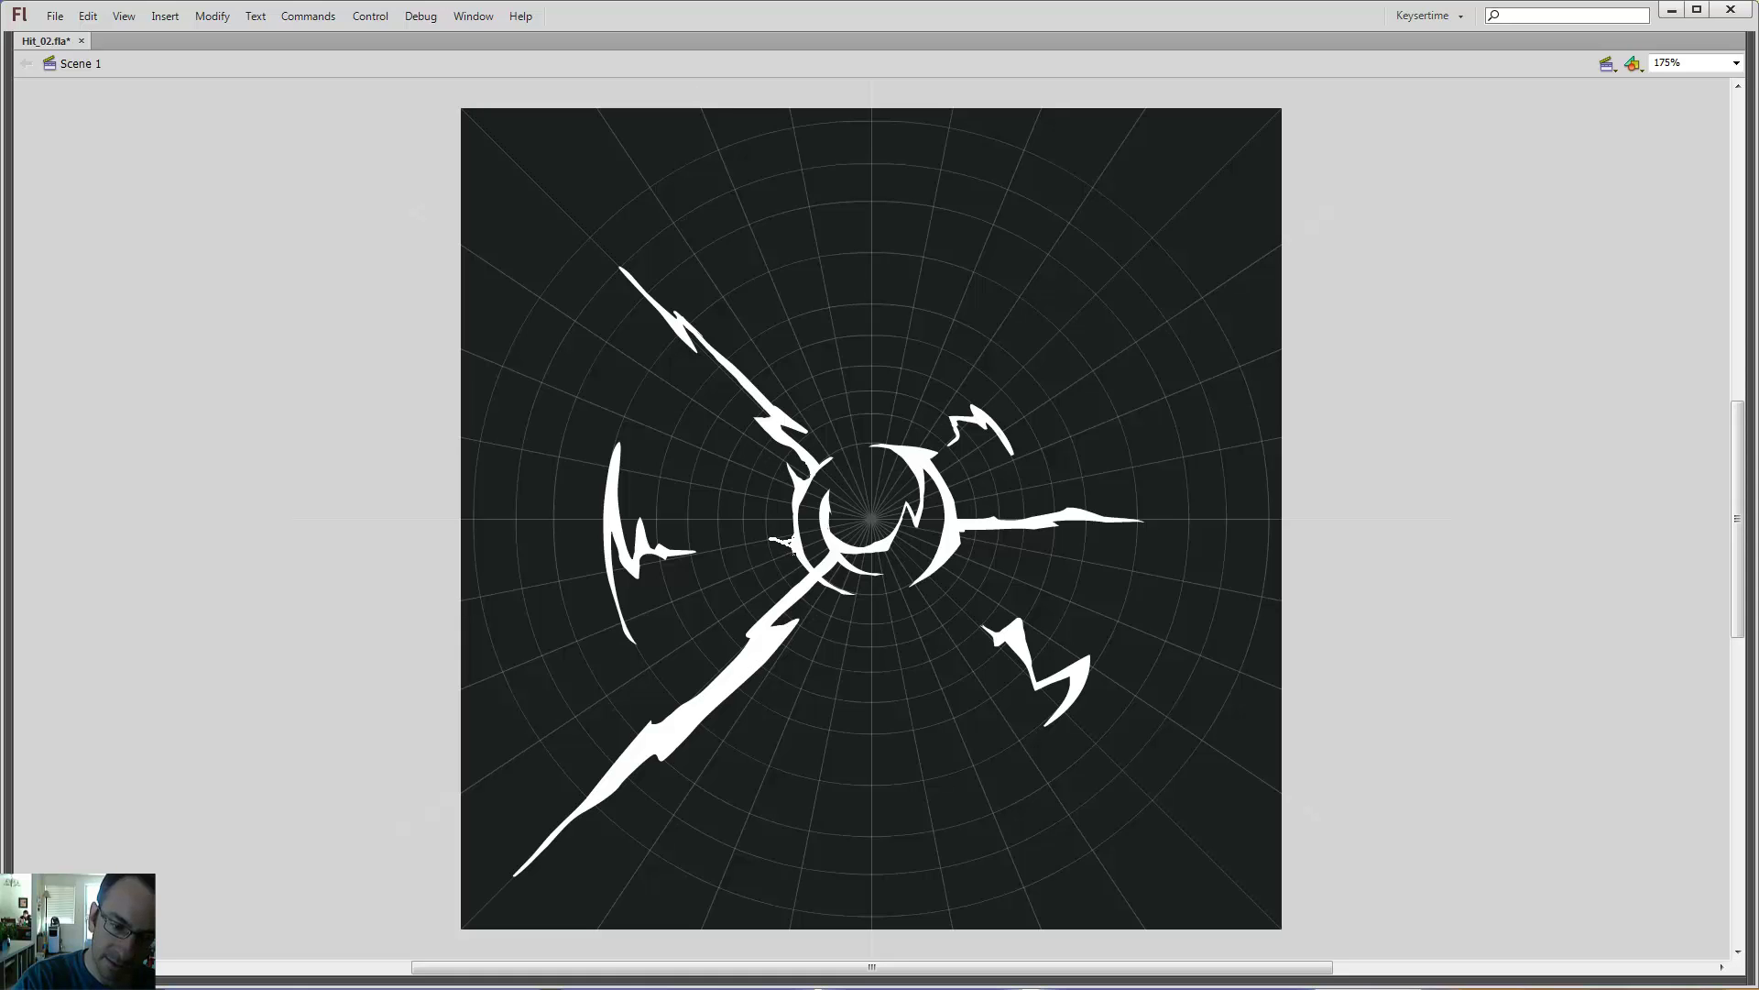
pyautogui.moveTo(803, 556); pyautogui.dragTo(803, 558)
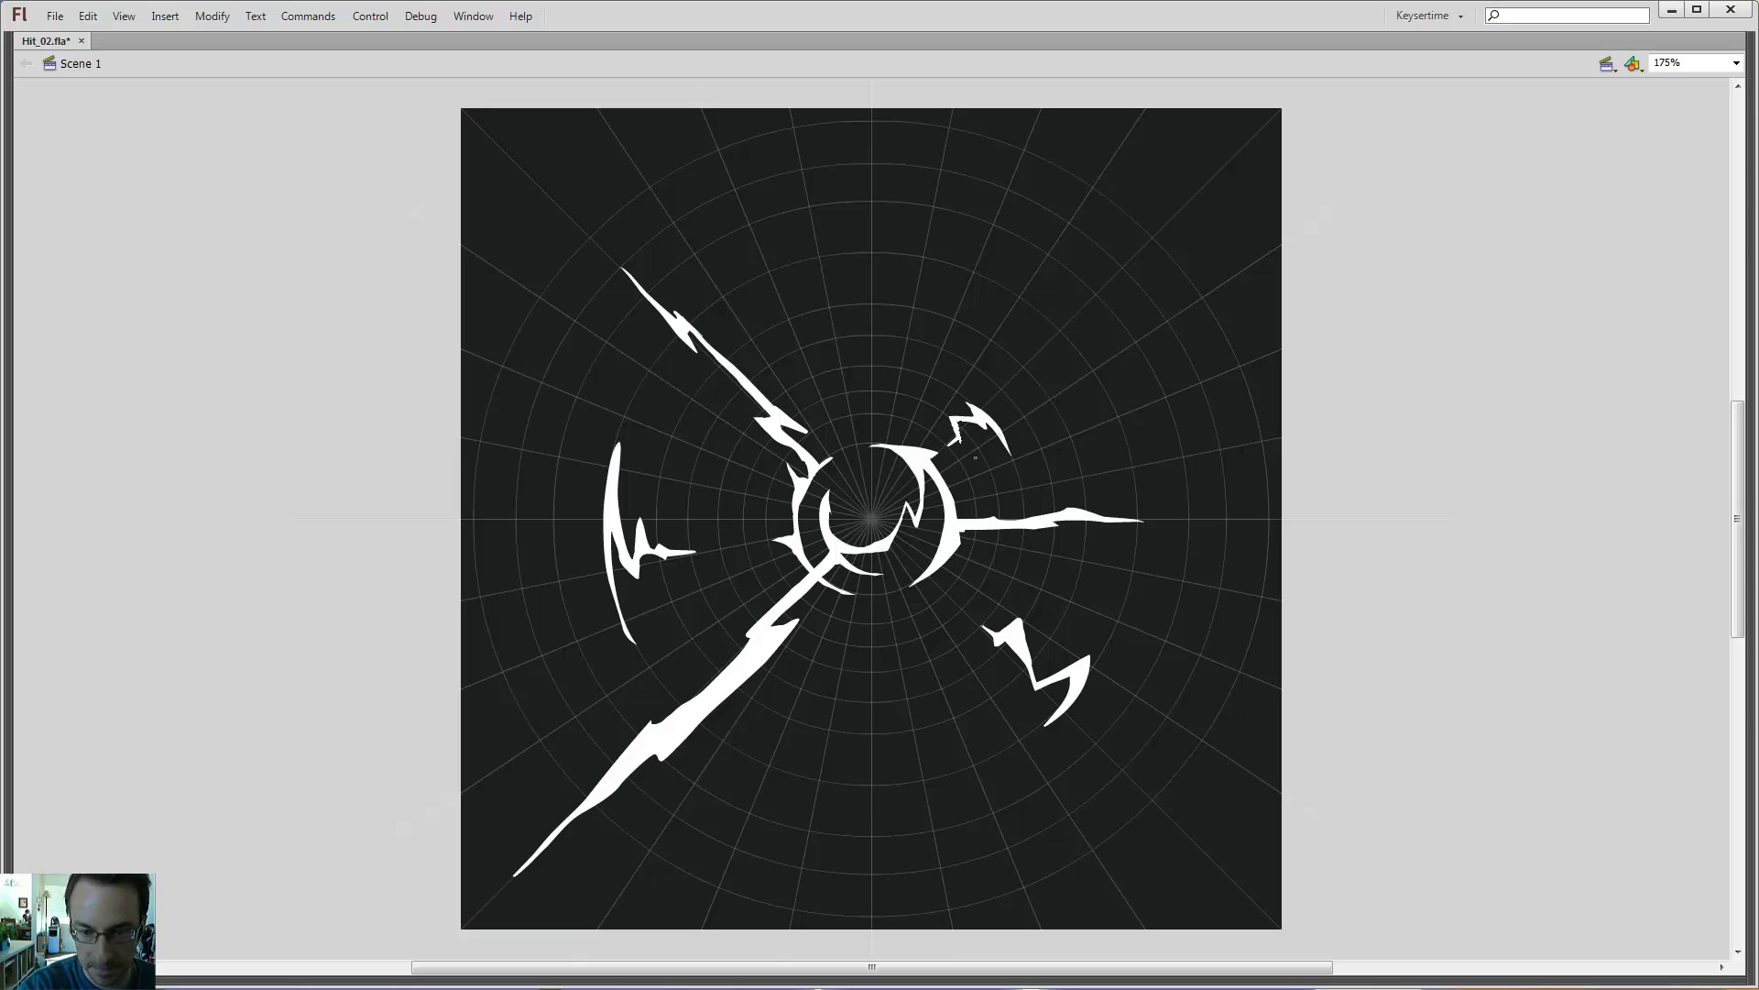
# - Bring back the hidden panels and hide the perspective grid layer to check the drawing on its own
pyautogui.hotkey('ctrl', '-')
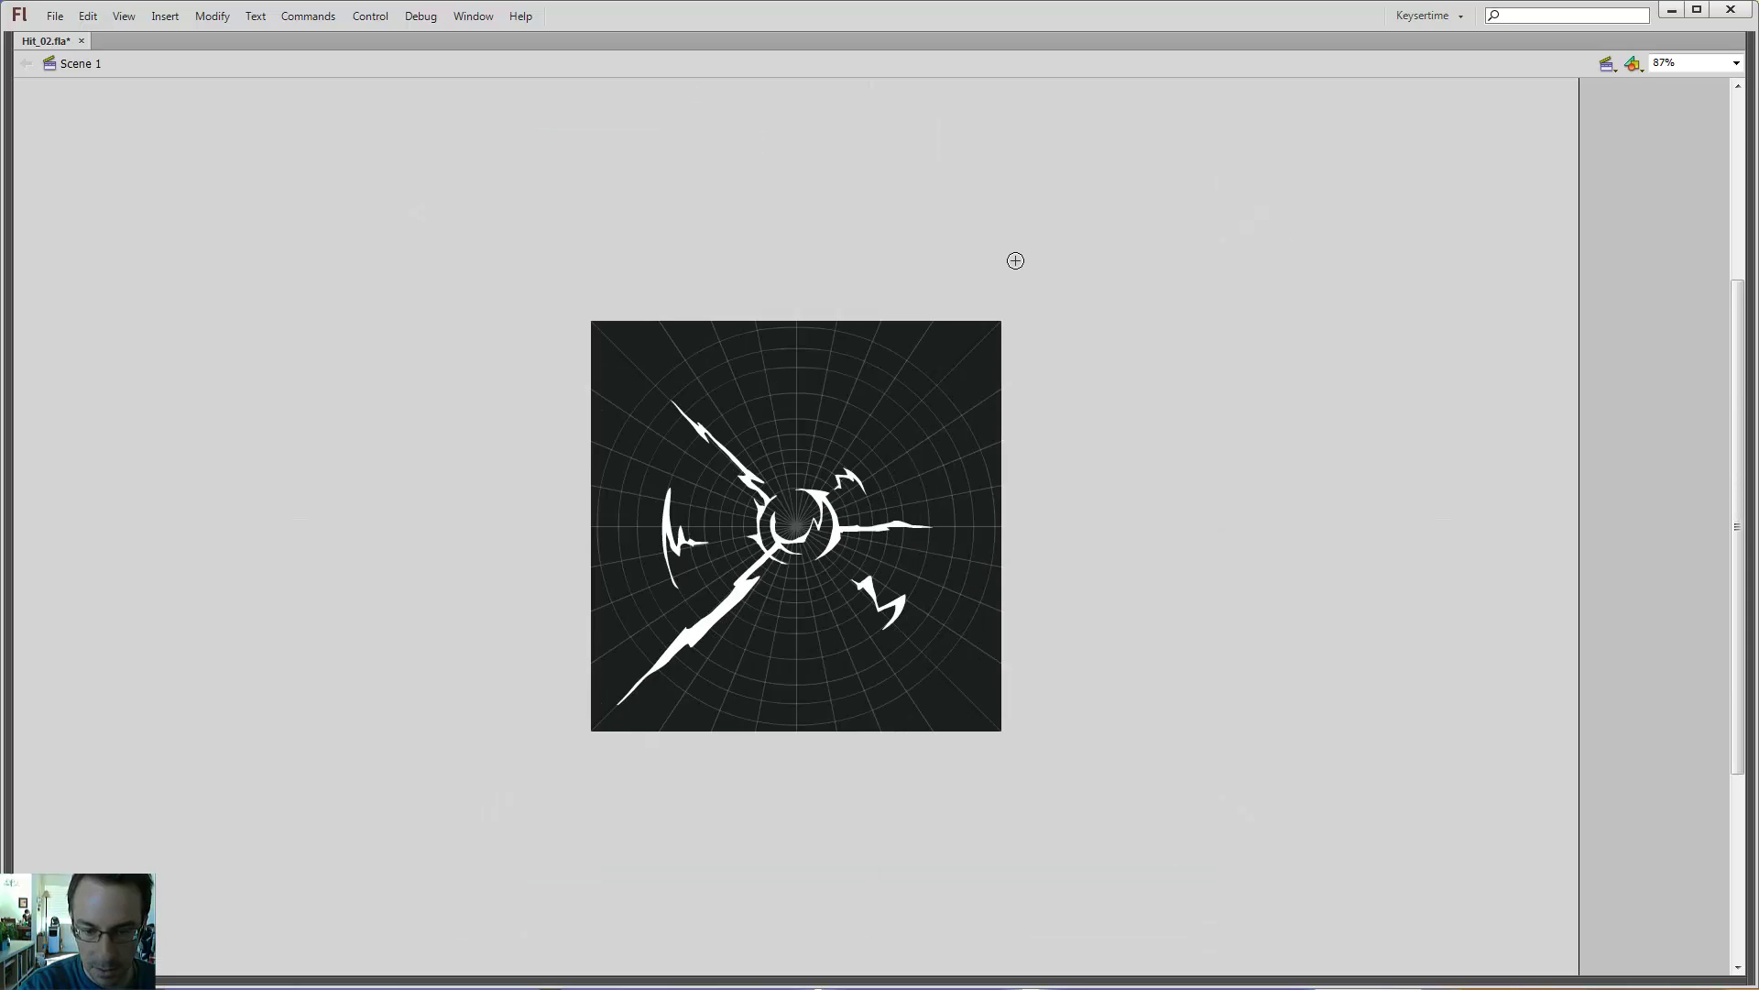
pyautogui.click(795, 526)
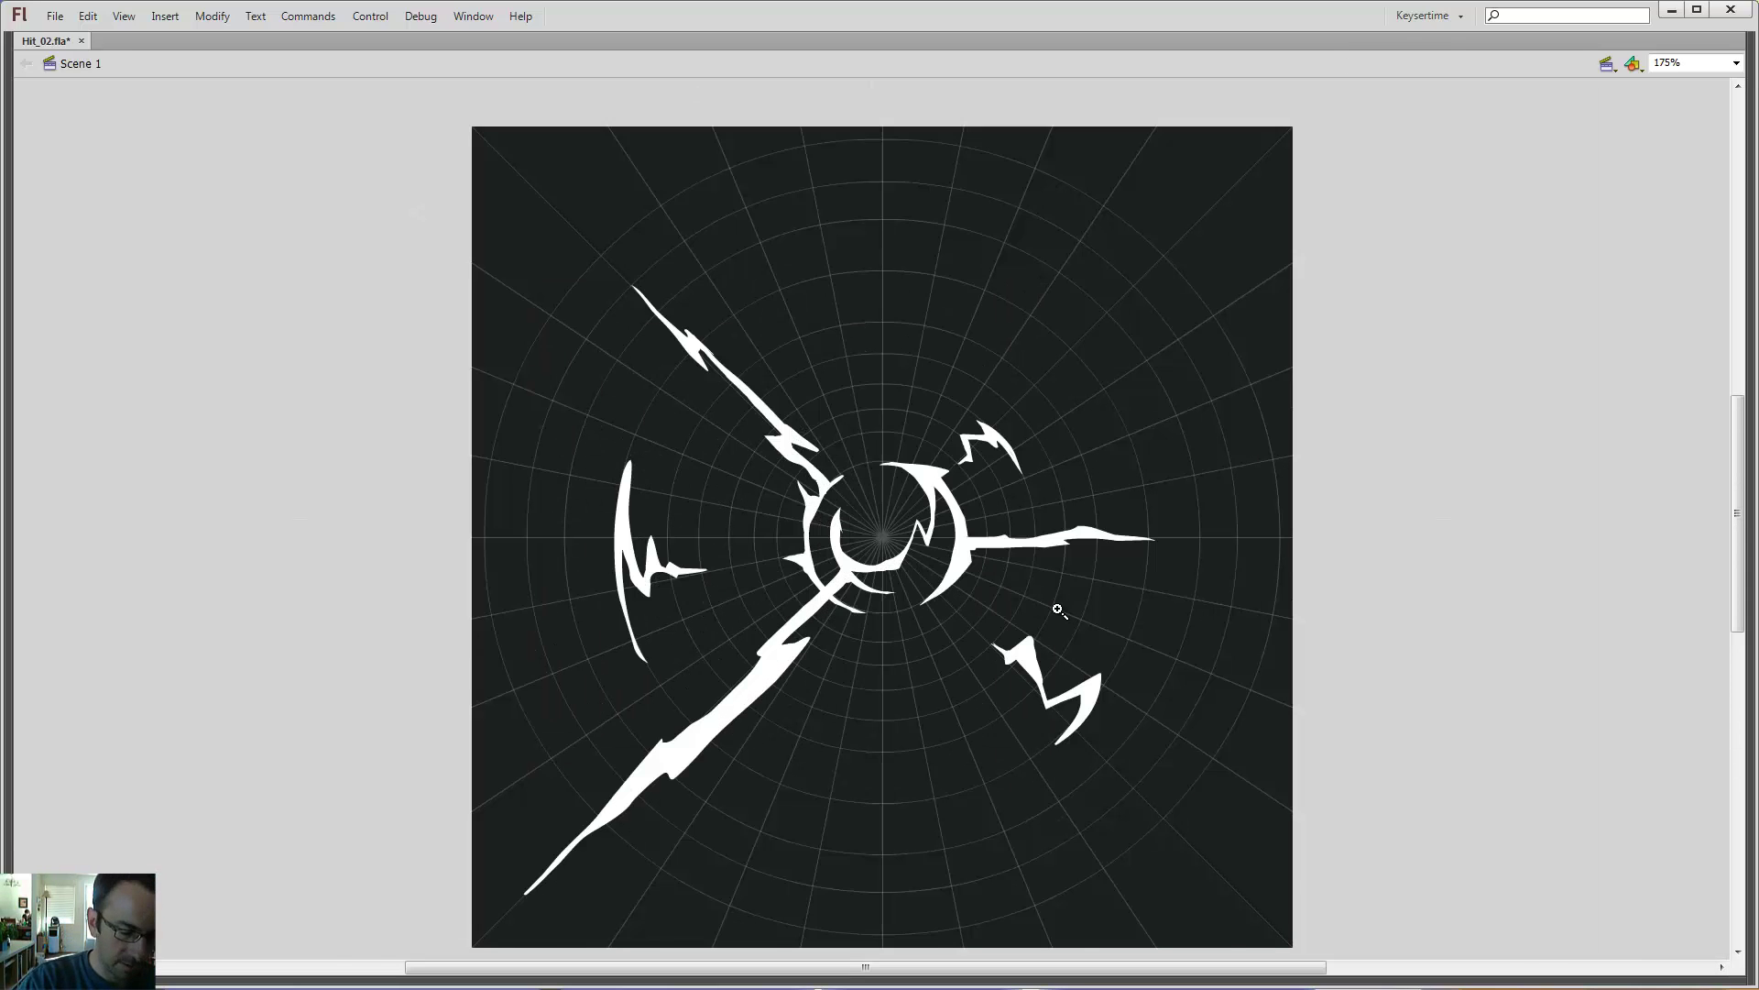
pyautogui.press('F4')
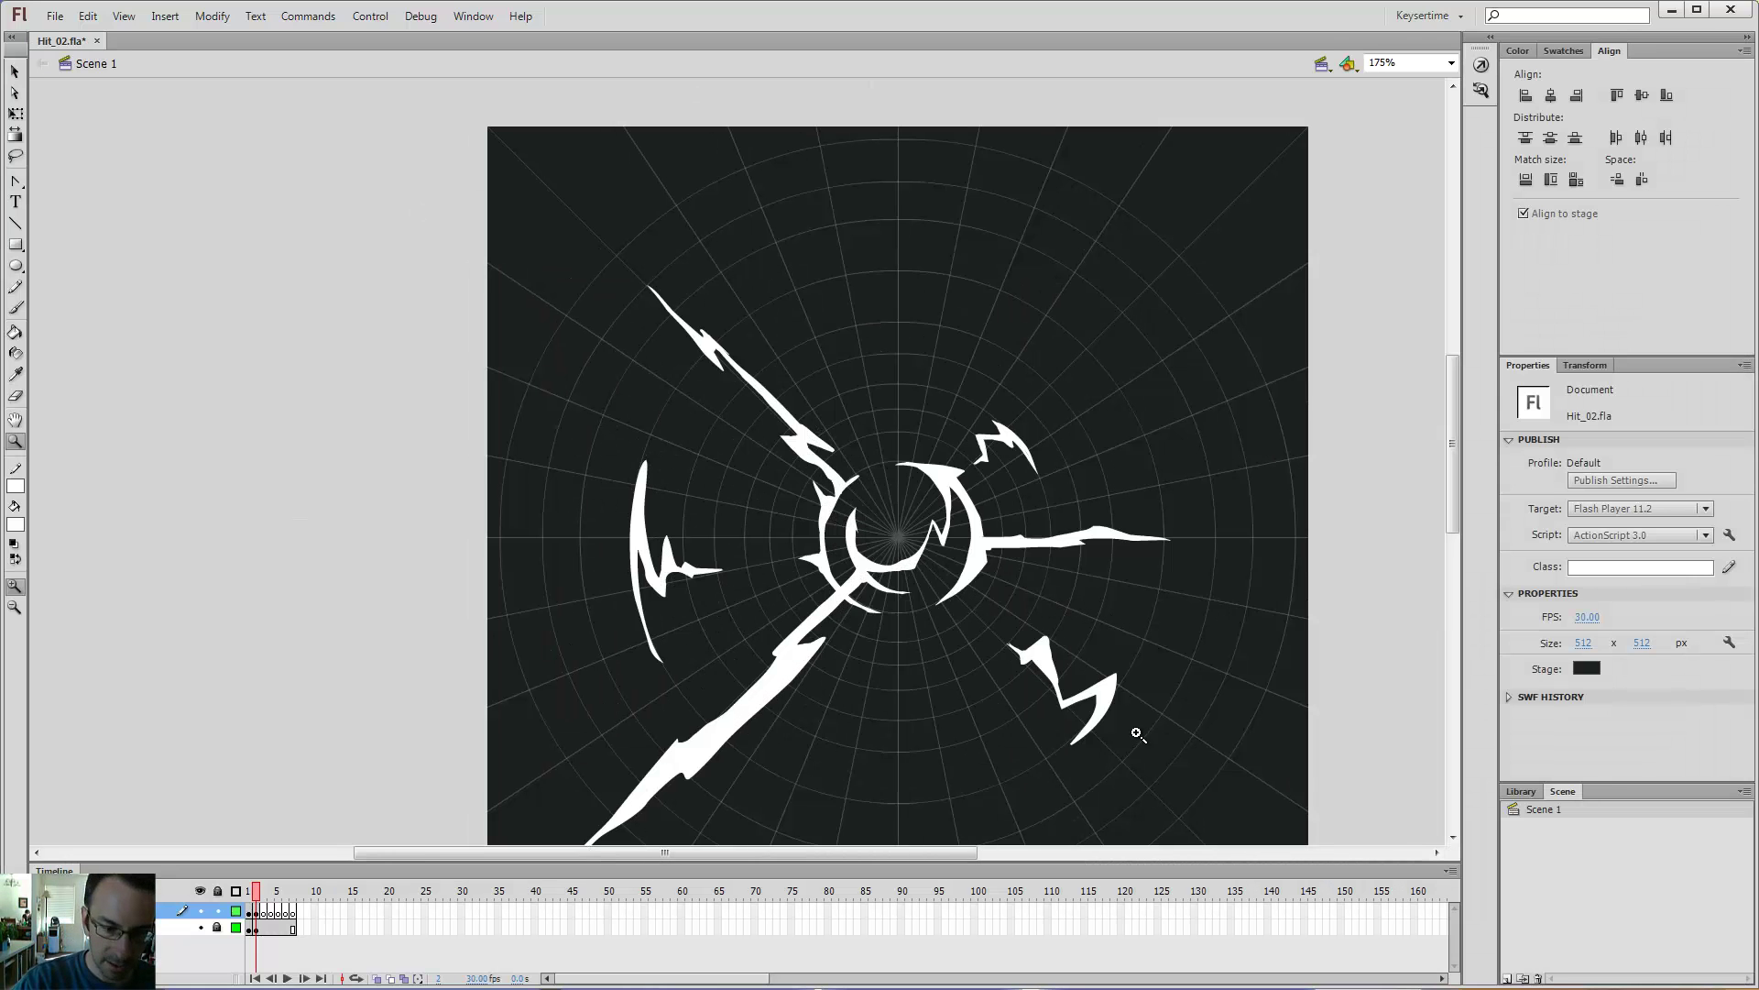
pyautogui.click(201, 928)
pyautogui.keyDown('alt'); pyautogui.click(1052, 326); pyautogui.keyUp('alt')
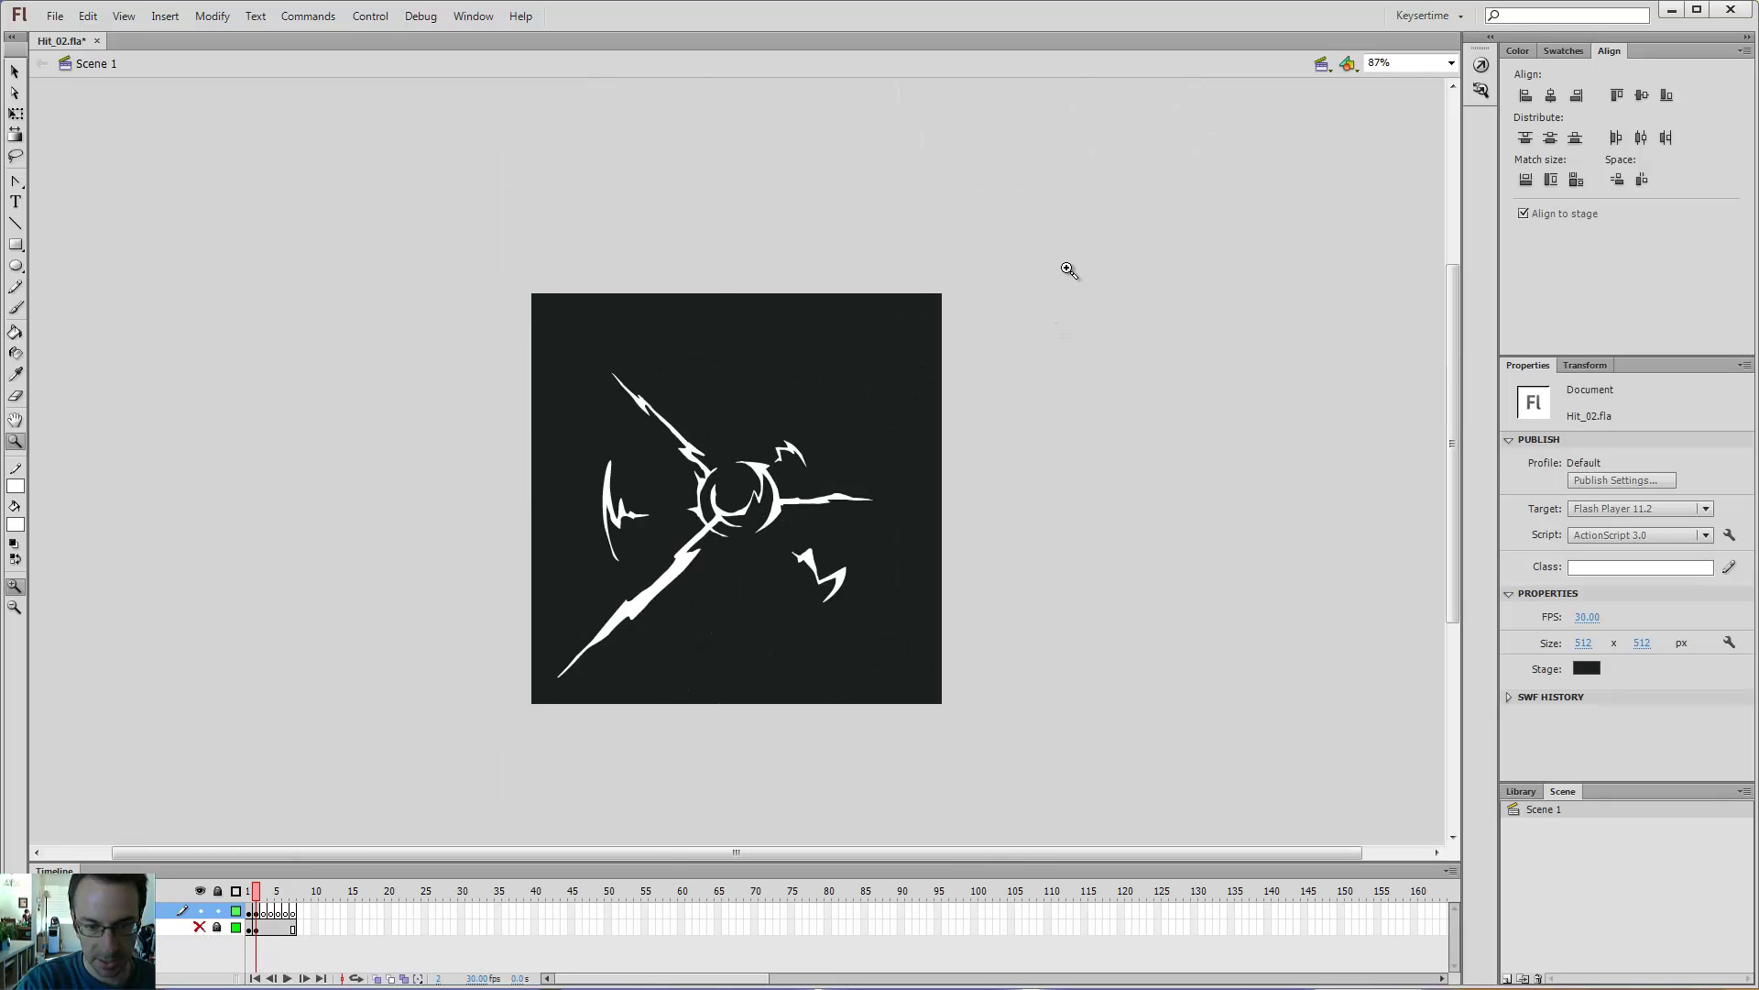
pyautogui.click(743, 526)
pyautogui.press('b')
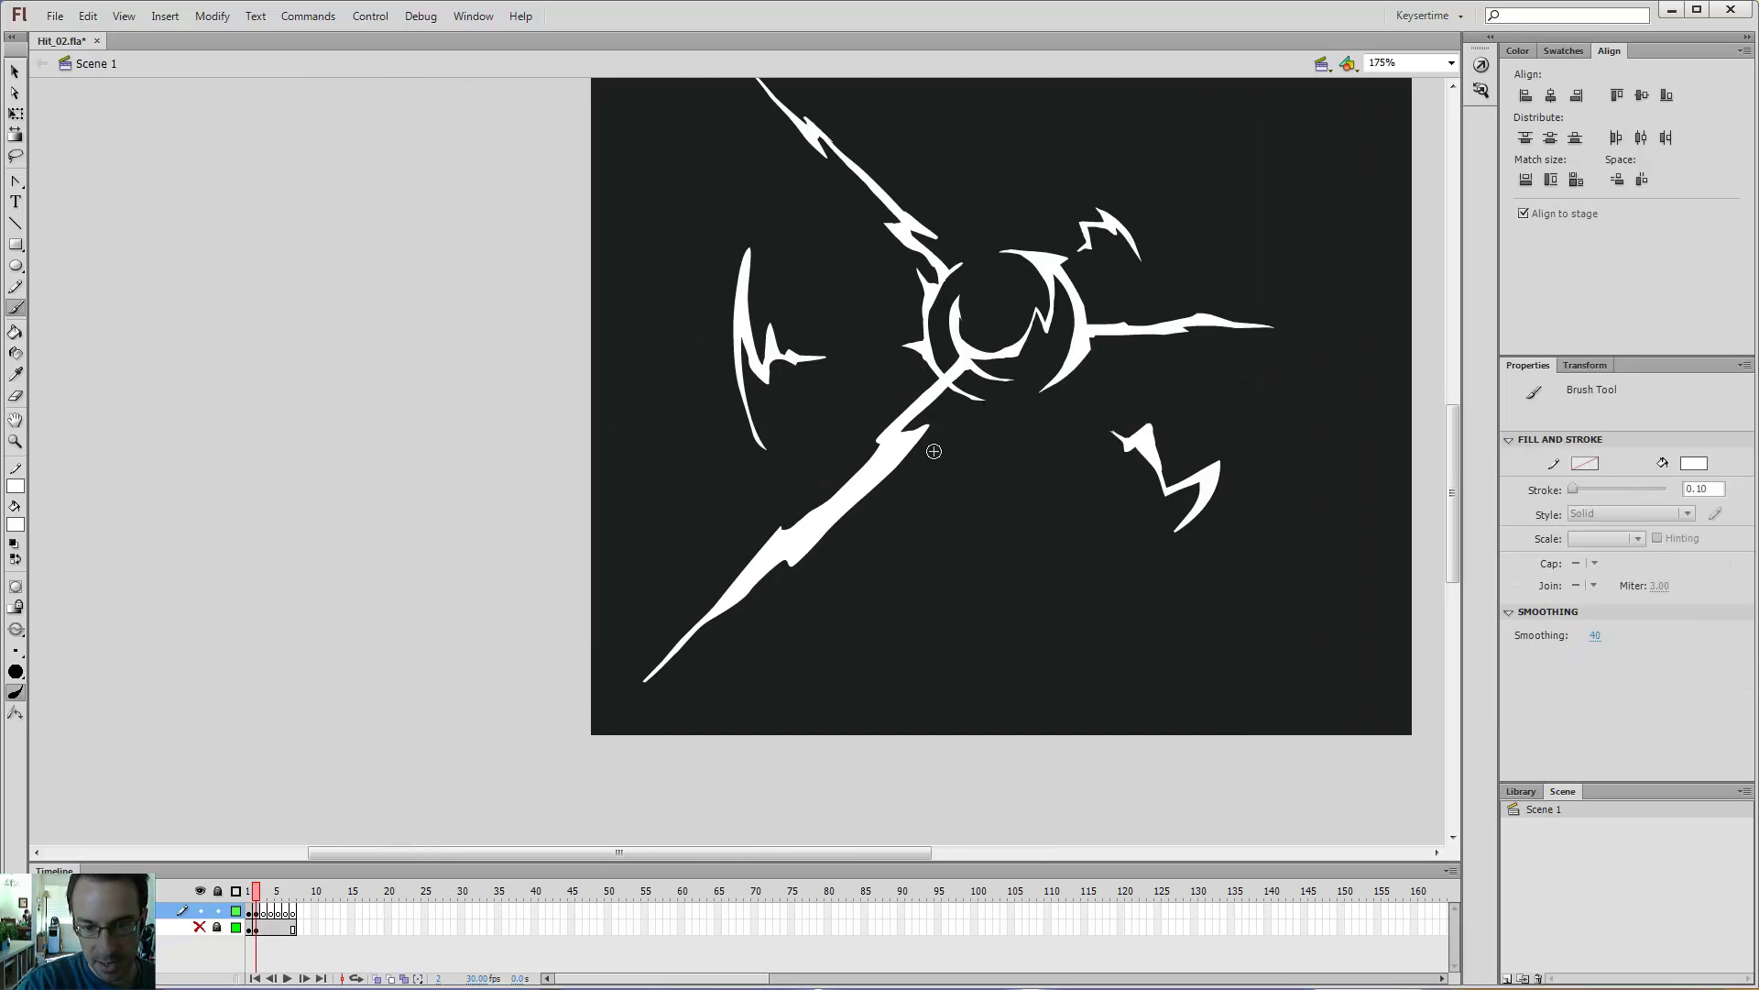
pyautogui.moveTo(917, 458); pyautogui.dragTo(935, 473)
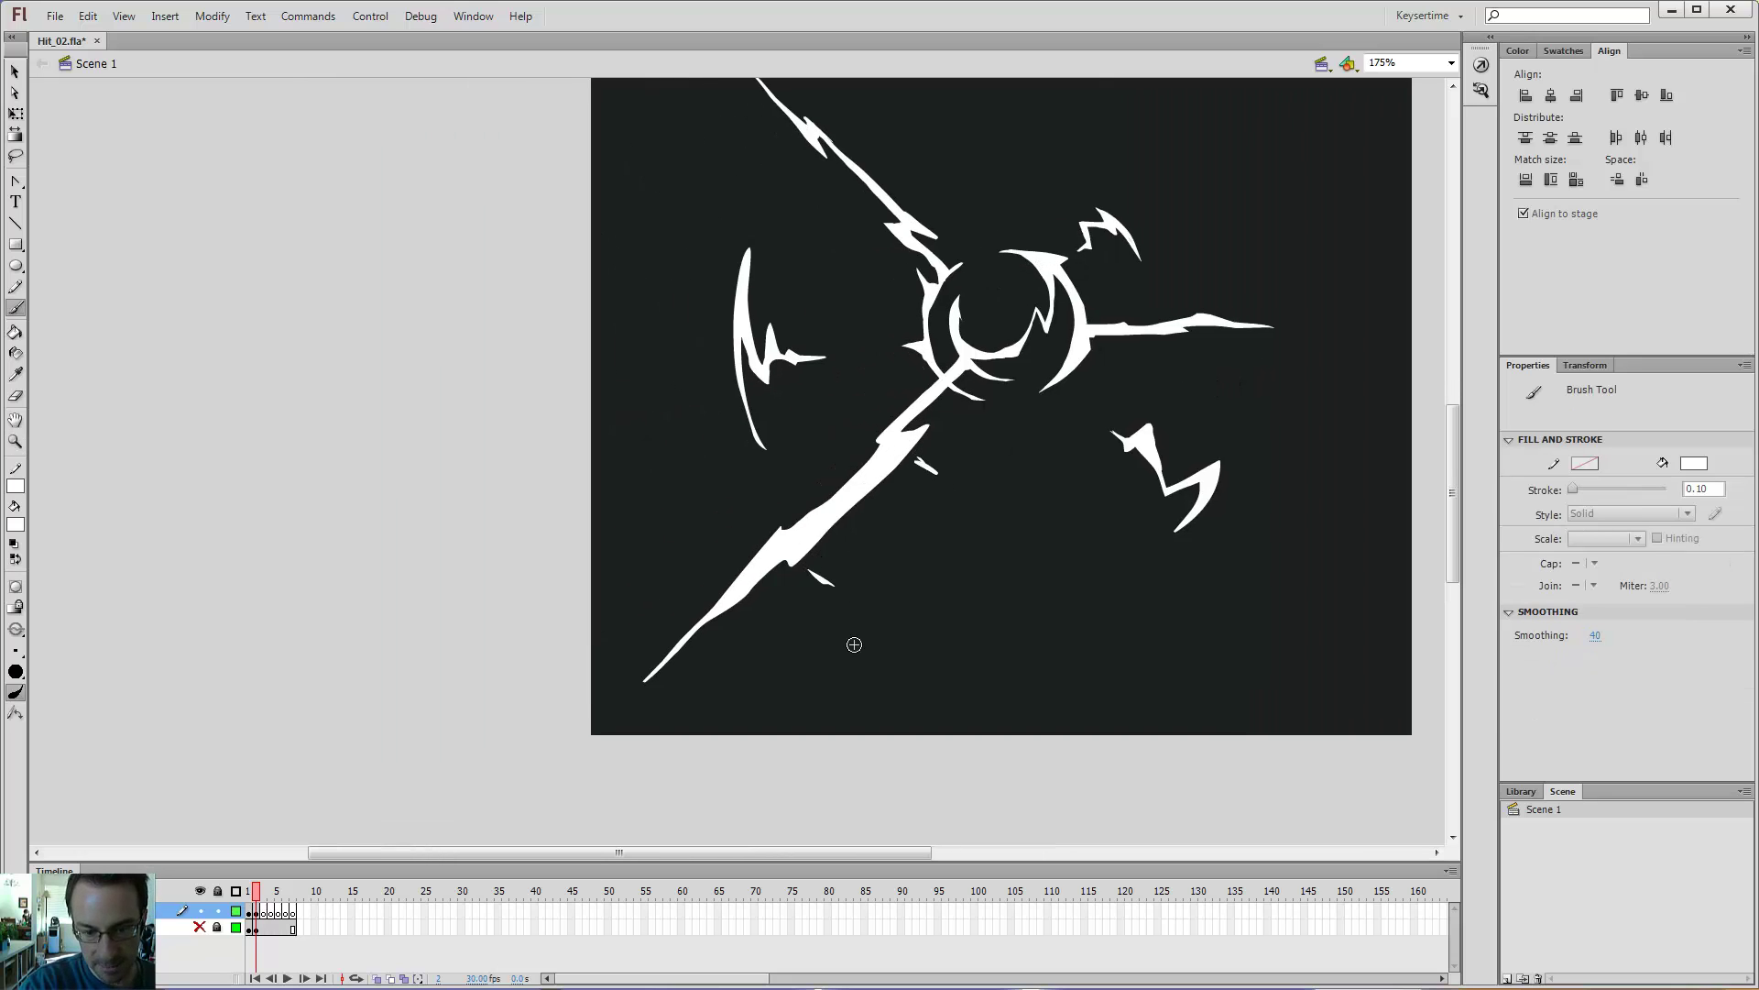
pyautogui.hotkey('ctrl', 'z')
# - Cut a deeper curved notch above the upper barb of the long lower-left spike with the Lasso tool
pyautogui.press('z')
pyautogui.click(977, 334)
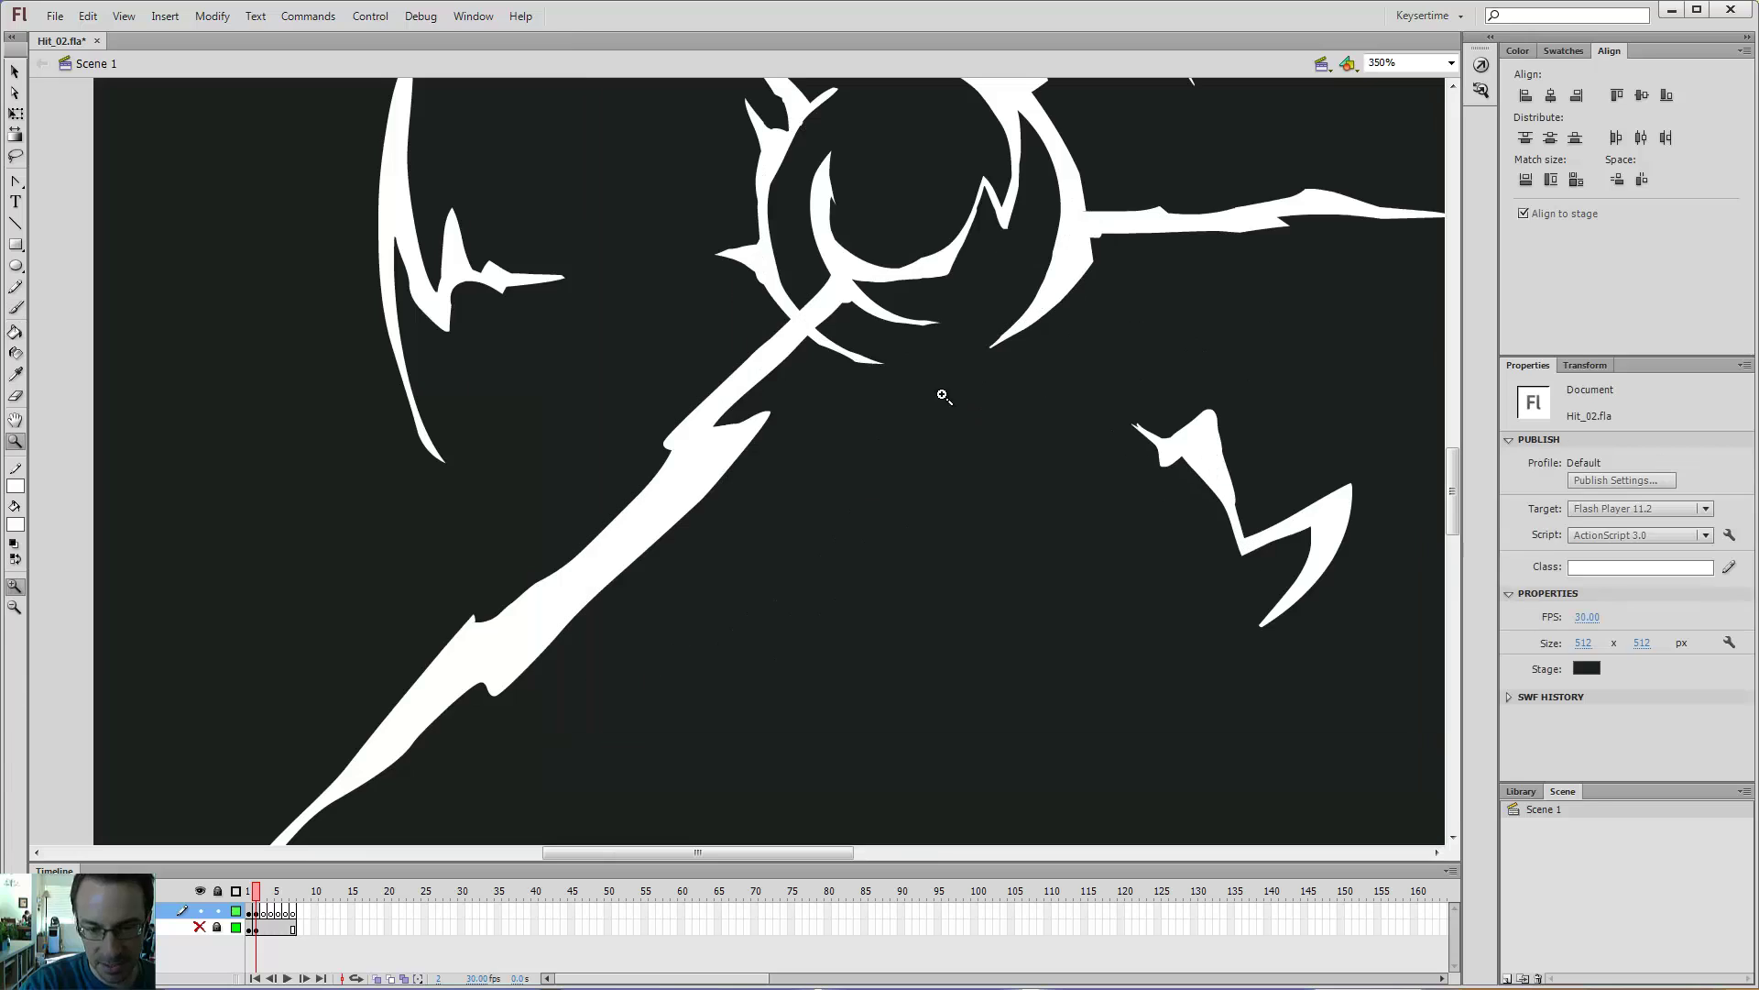
pyautogui.press('l')
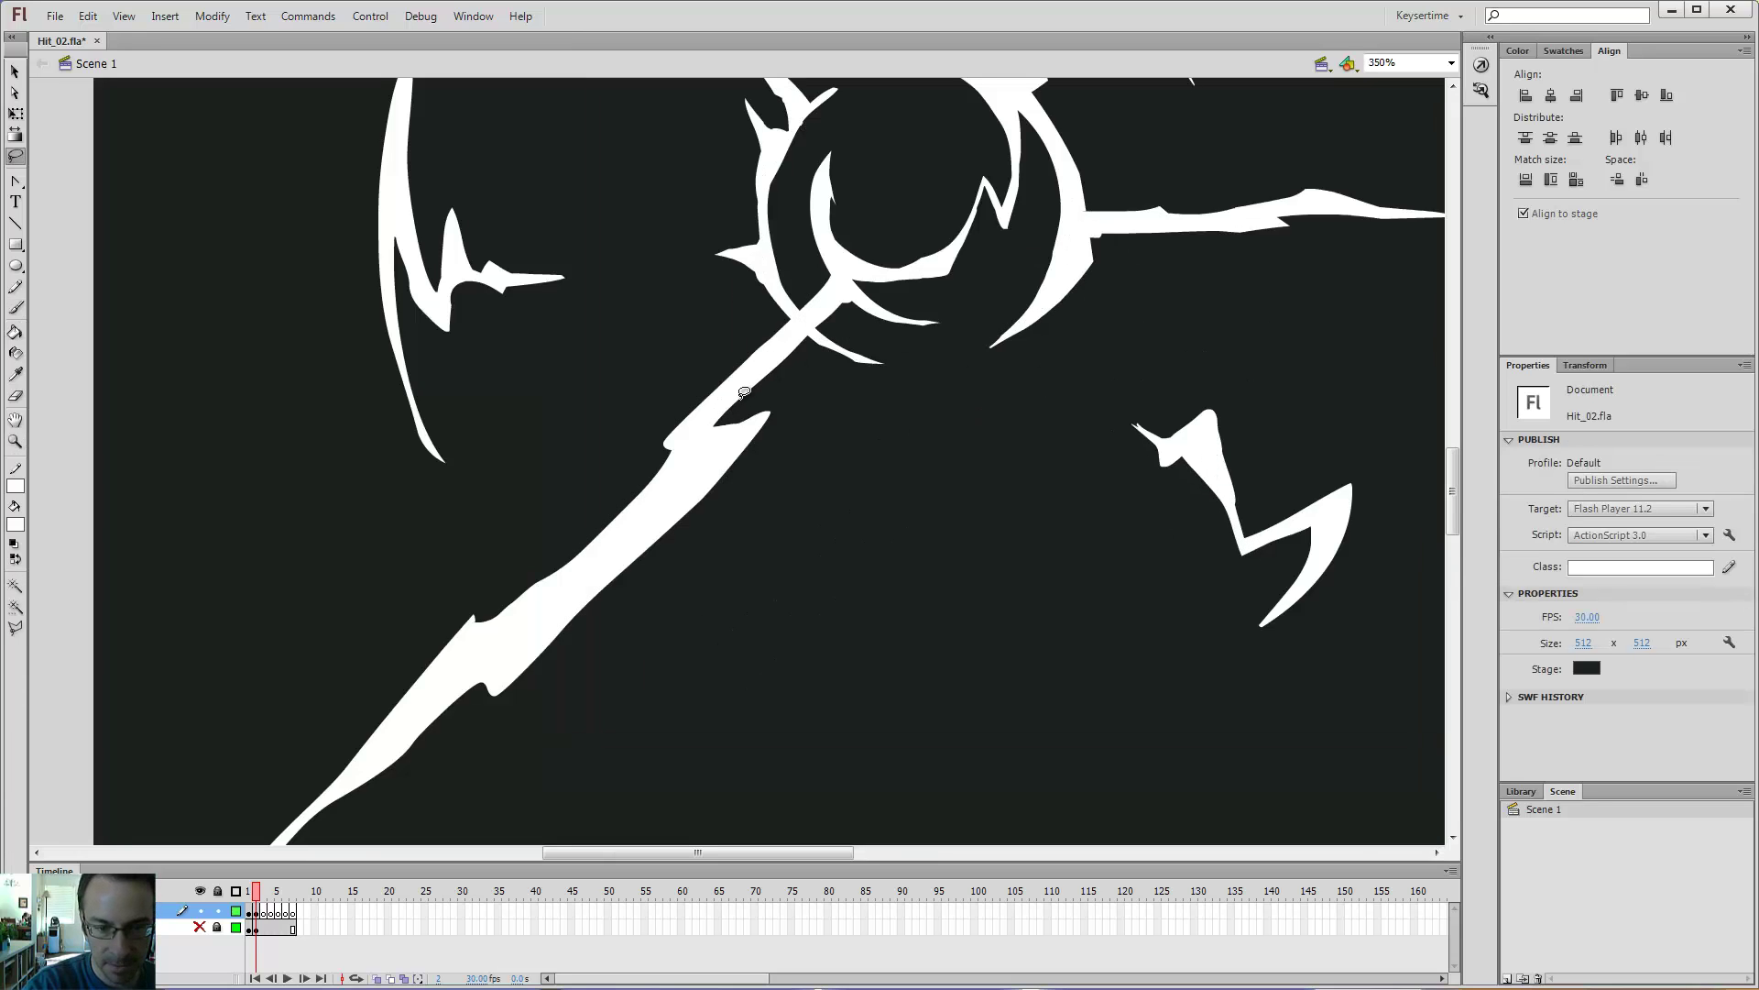
pyautogui.moveTo(790, 356)
pyautogui.mouseDown()
pyautogui.moveTo(710, 433)
pyautogui.moveTo(762, 417)
pyautogui.moveTo(792, 365)
pyautogui.mouseUp()
pyautogui.moveTo(789, 459); pyautogui.dragTo(993, 385)
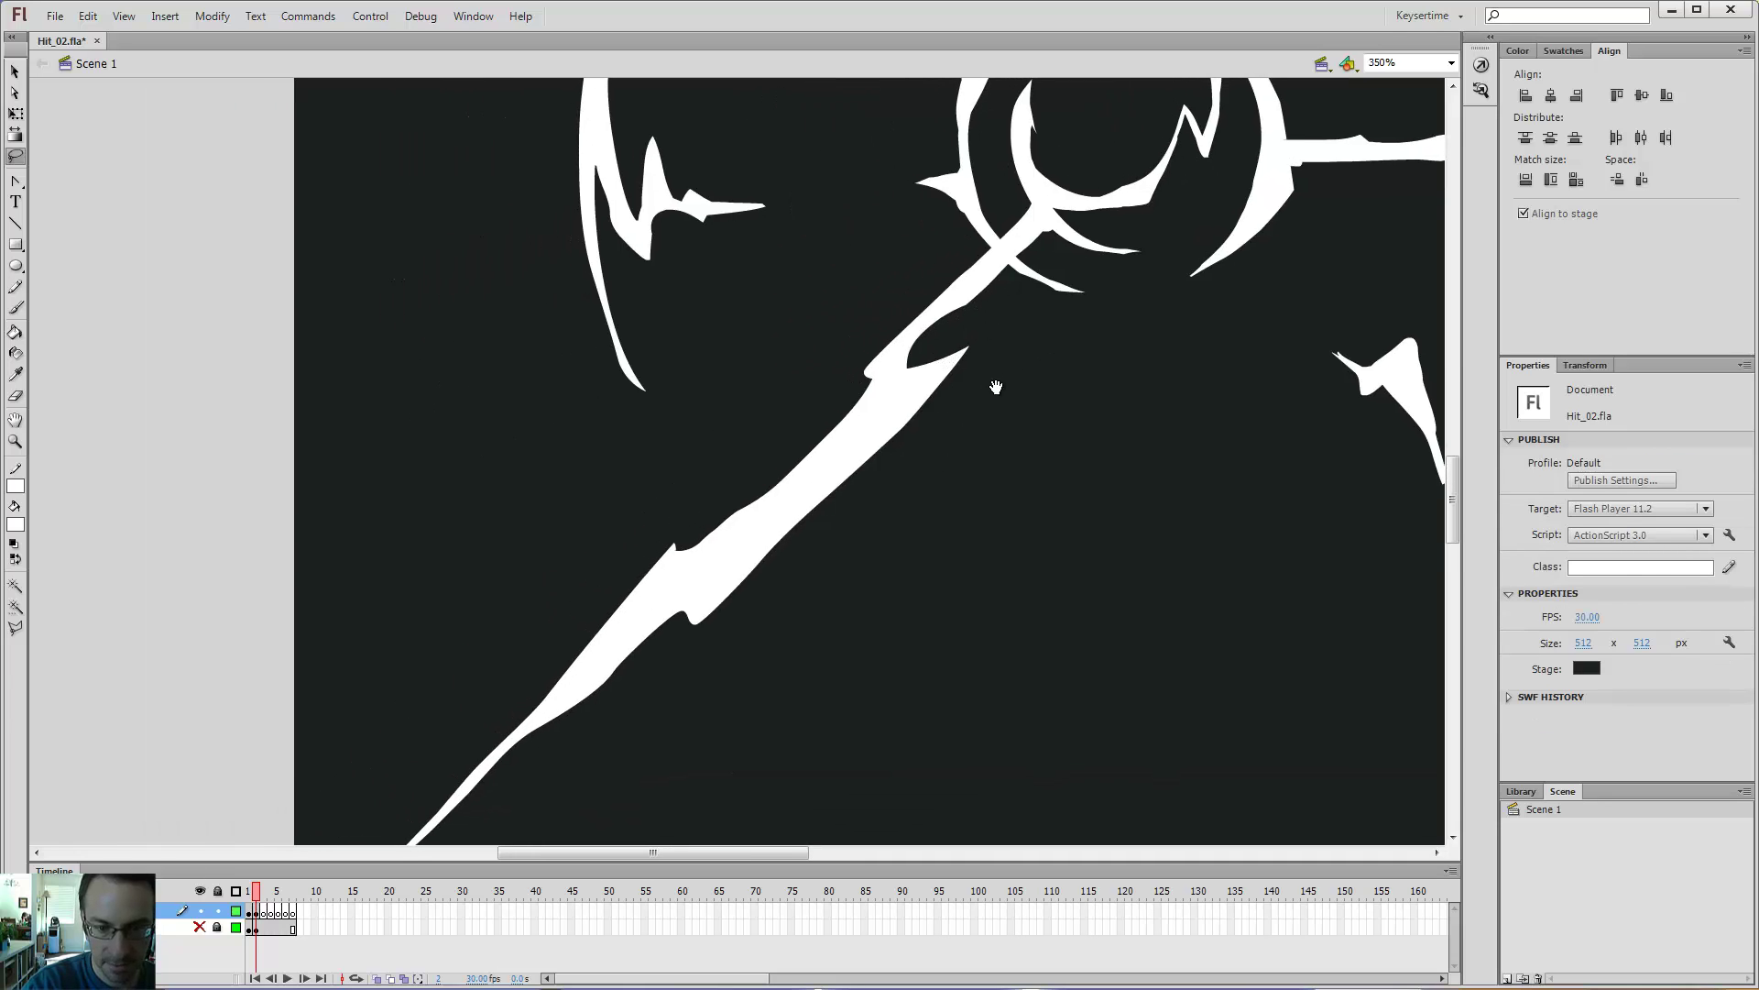
# - Cut a notch into the upper edge of the long lower-left spike with the Lasso tool and trim its leftover corner with the Eraser
pyautogui.press('b')
pyautogui.press('l')
pyautogui.moveTo(862, 375)
pyautogui.mouseDown()
pyautogui.moveTo(893, 388)
pyautogui.moveTo(768, 502)
pyautogui.moveTo(778, 438)
pyautogui.moveTo(819, 402)
pyautogui.mouseUp()
pyautogui.press('Delete')
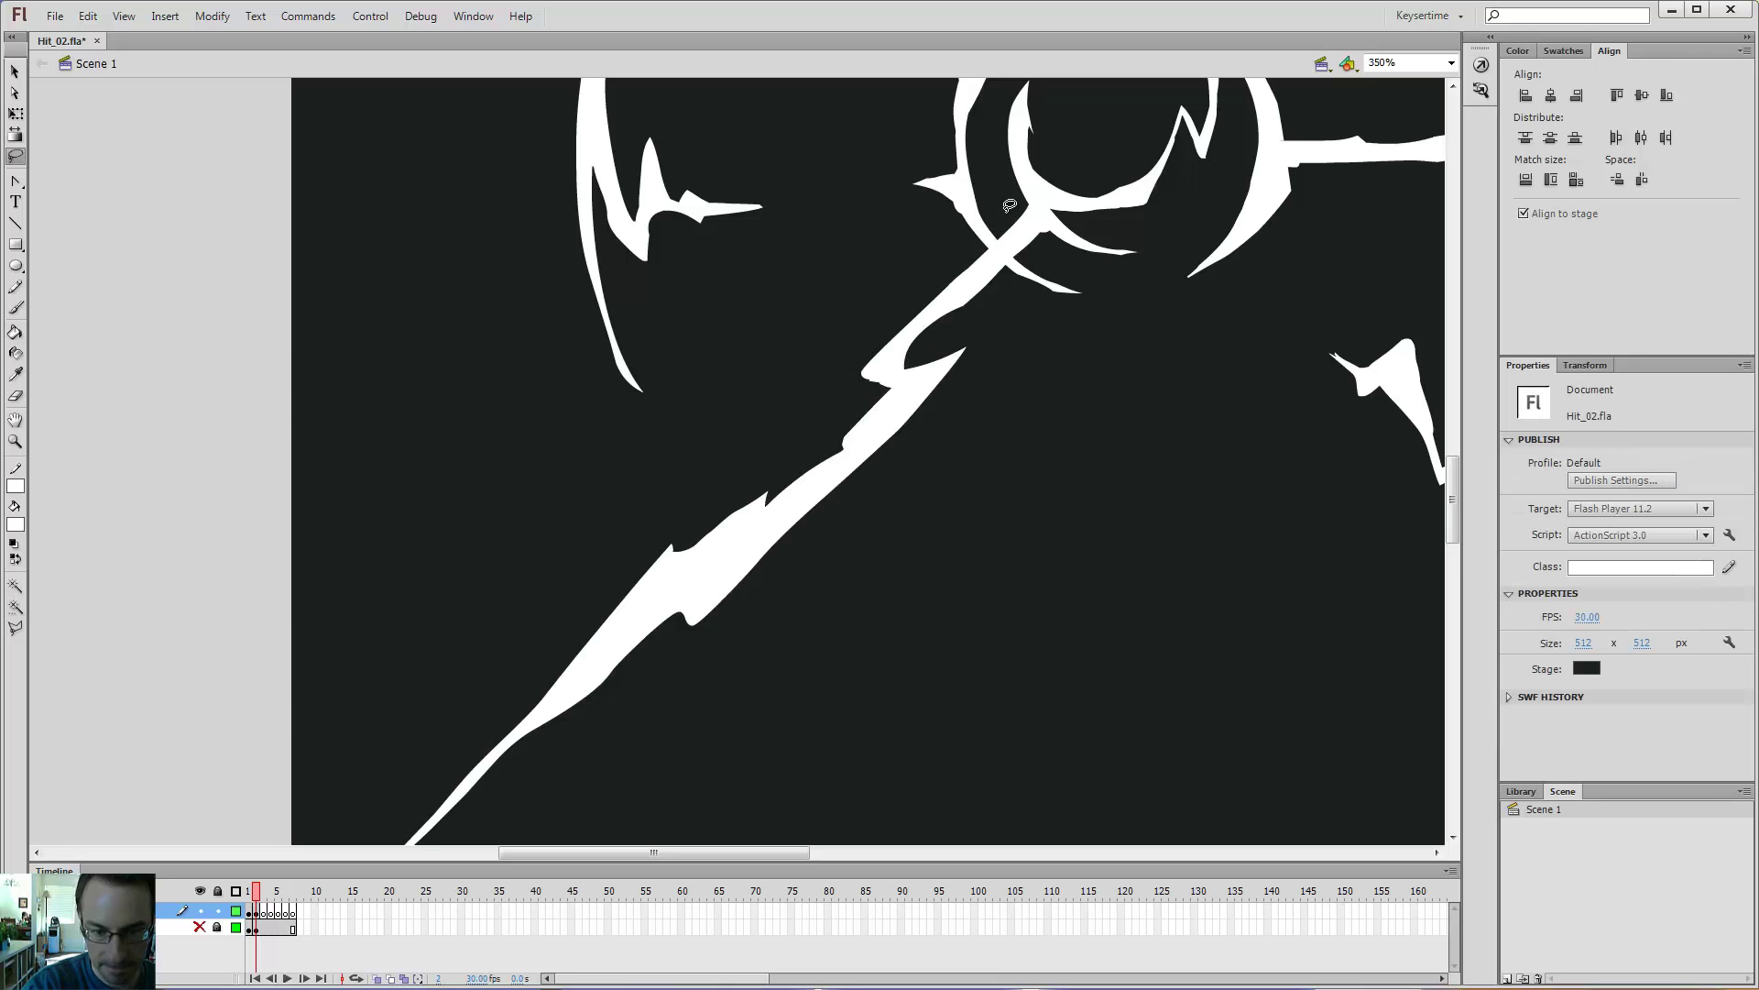
pyautogui.press('i')
pyautogui.click(848, 443)
pyautogui.press('e')
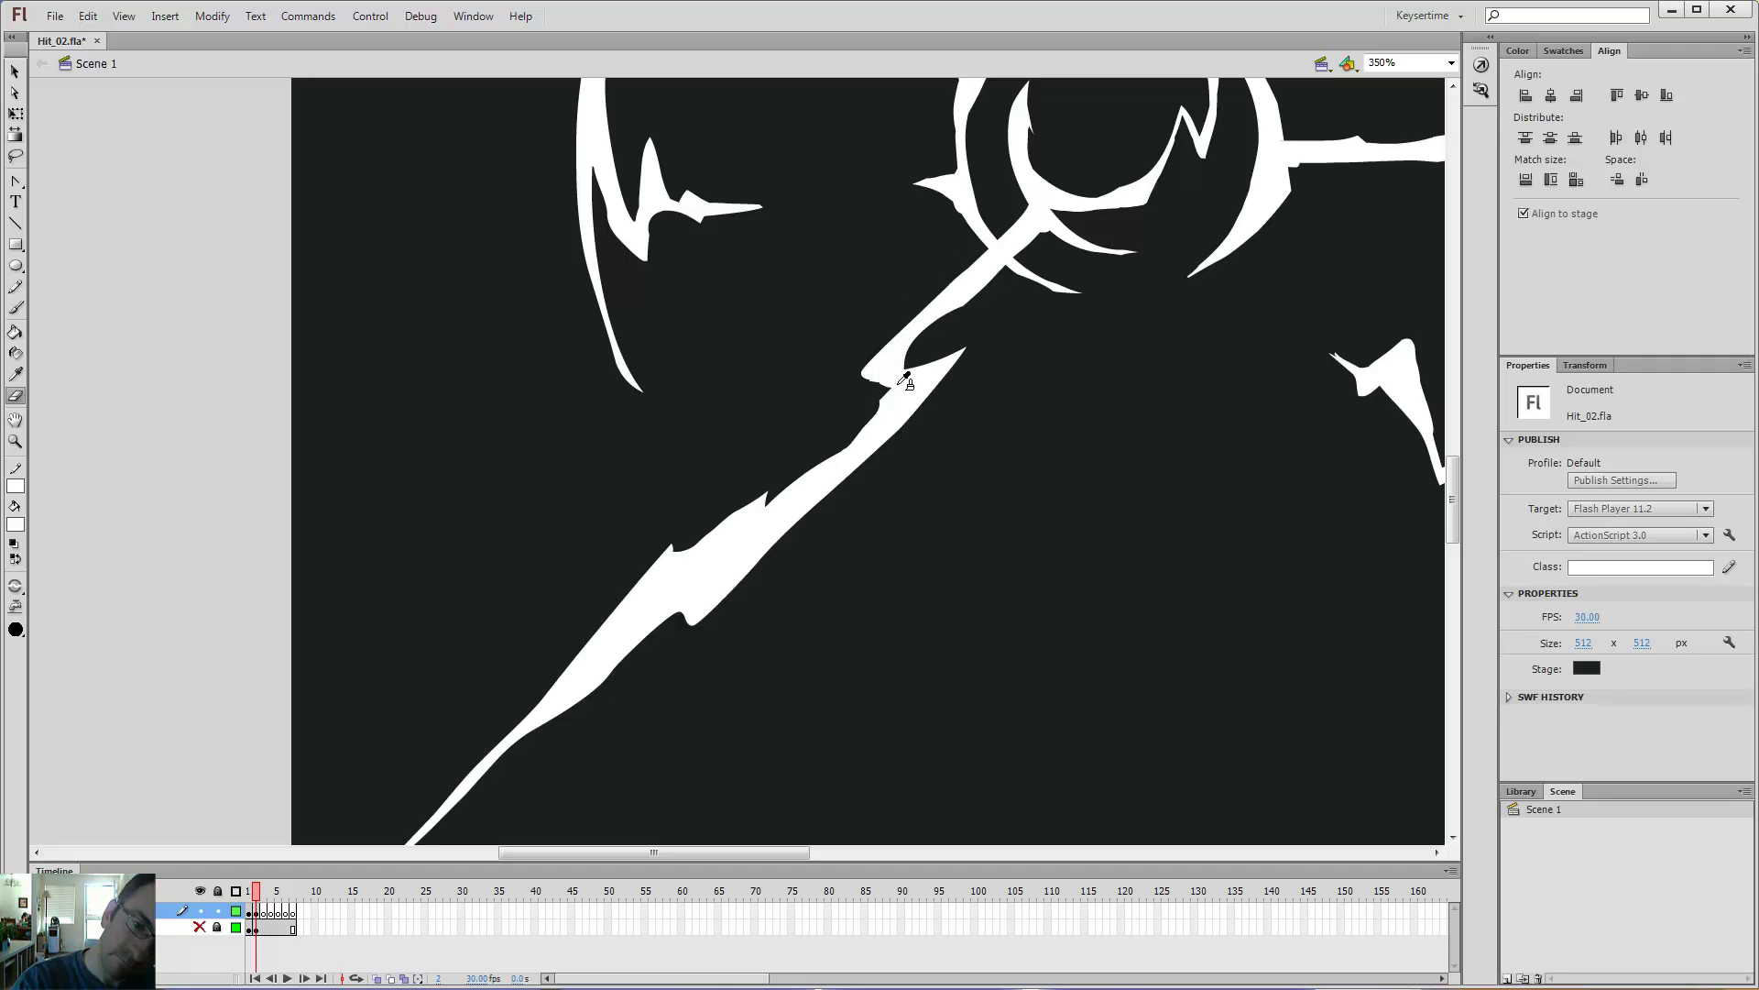
# - Brush and fill a longer pointed barb on the upper edge of the lower-left spike, undoing the stray extra strokes
pyautogui.press('b')
pyautogui.moveTo(889, 351)
pyautogui.mouseDown()
pyautogui.moveTo(848, 418)
pyautogui.moveTo(898, 411)
pyautogui.mouseUp()
pyautogui.press('k')
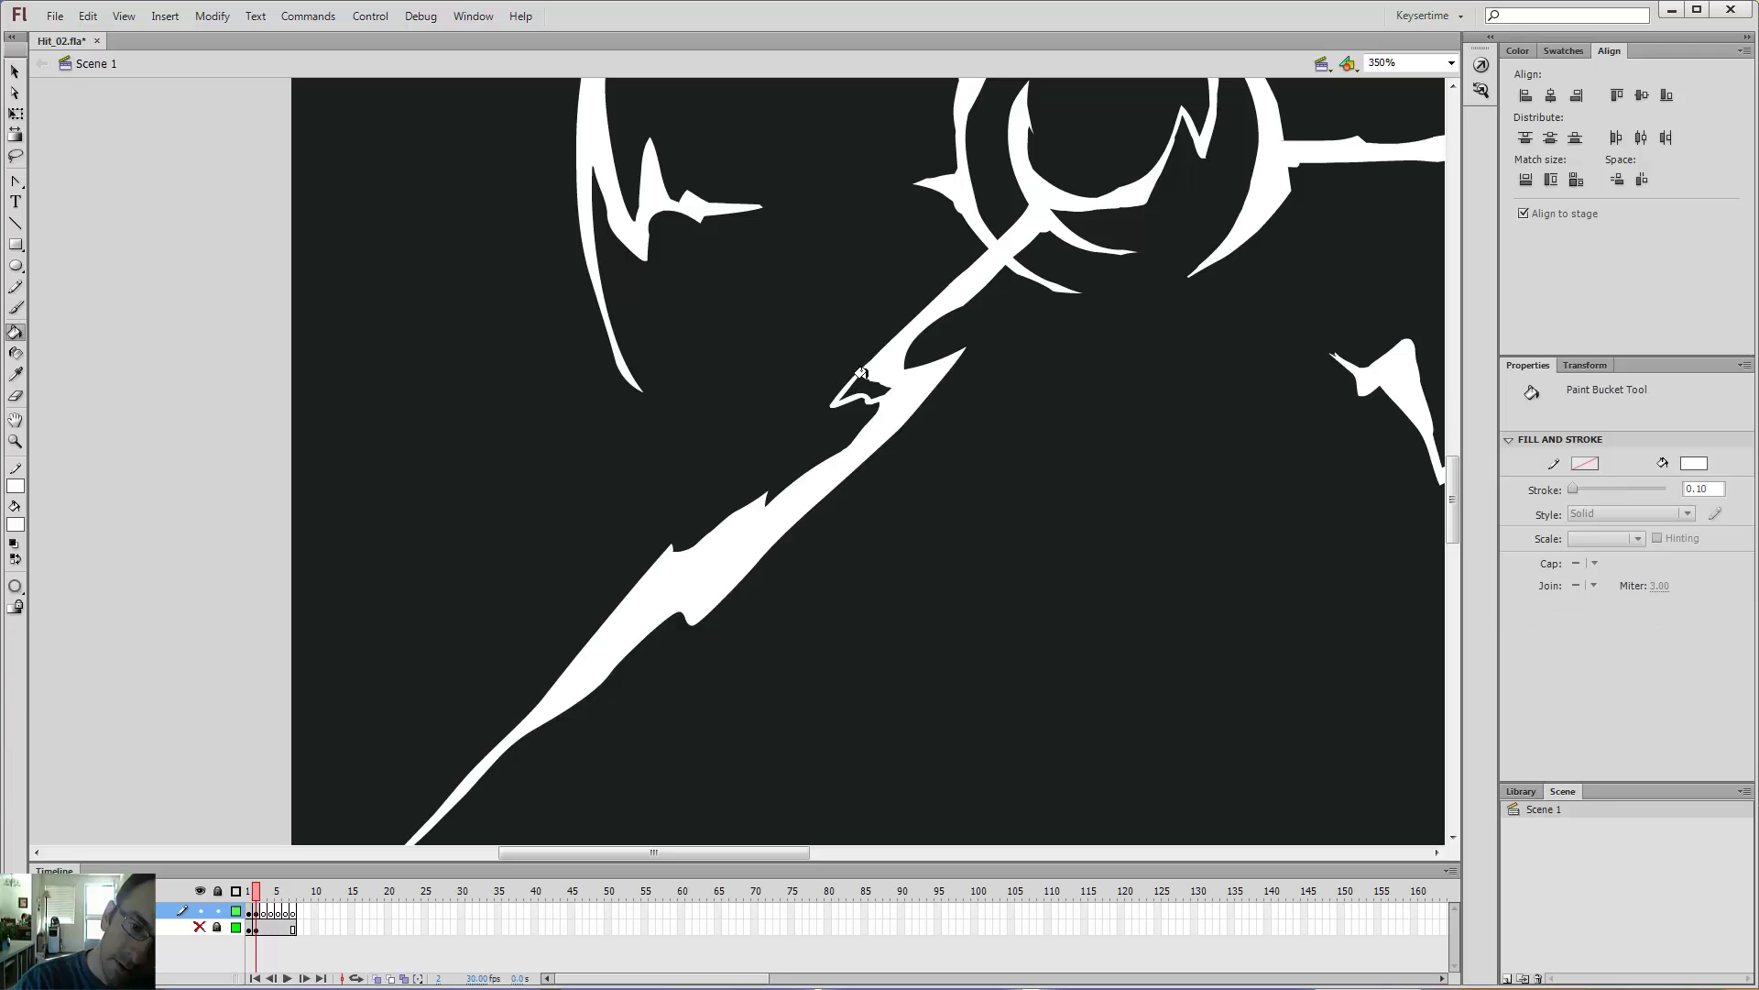
pyautogui.click(857, 388)
pyautogui.press('b')
pyautogui.moveTo(768, 412)
pyautogui.mouseDown()
pyautogui.moveTo(873, 413)
pyautogui.moveTo(1096, 344)
pyautogui.moveTo(685, 432)
pyautogui.moveTo(807, 428)
pyautogui.moveTo(1030, 352)
pyautogui.moveTo(1080, 323)
pyautogui.mouseUp()
pyautogui.hotkey('ctrl', 'z')
pyautogui.hotkey('ctrl', 'z')
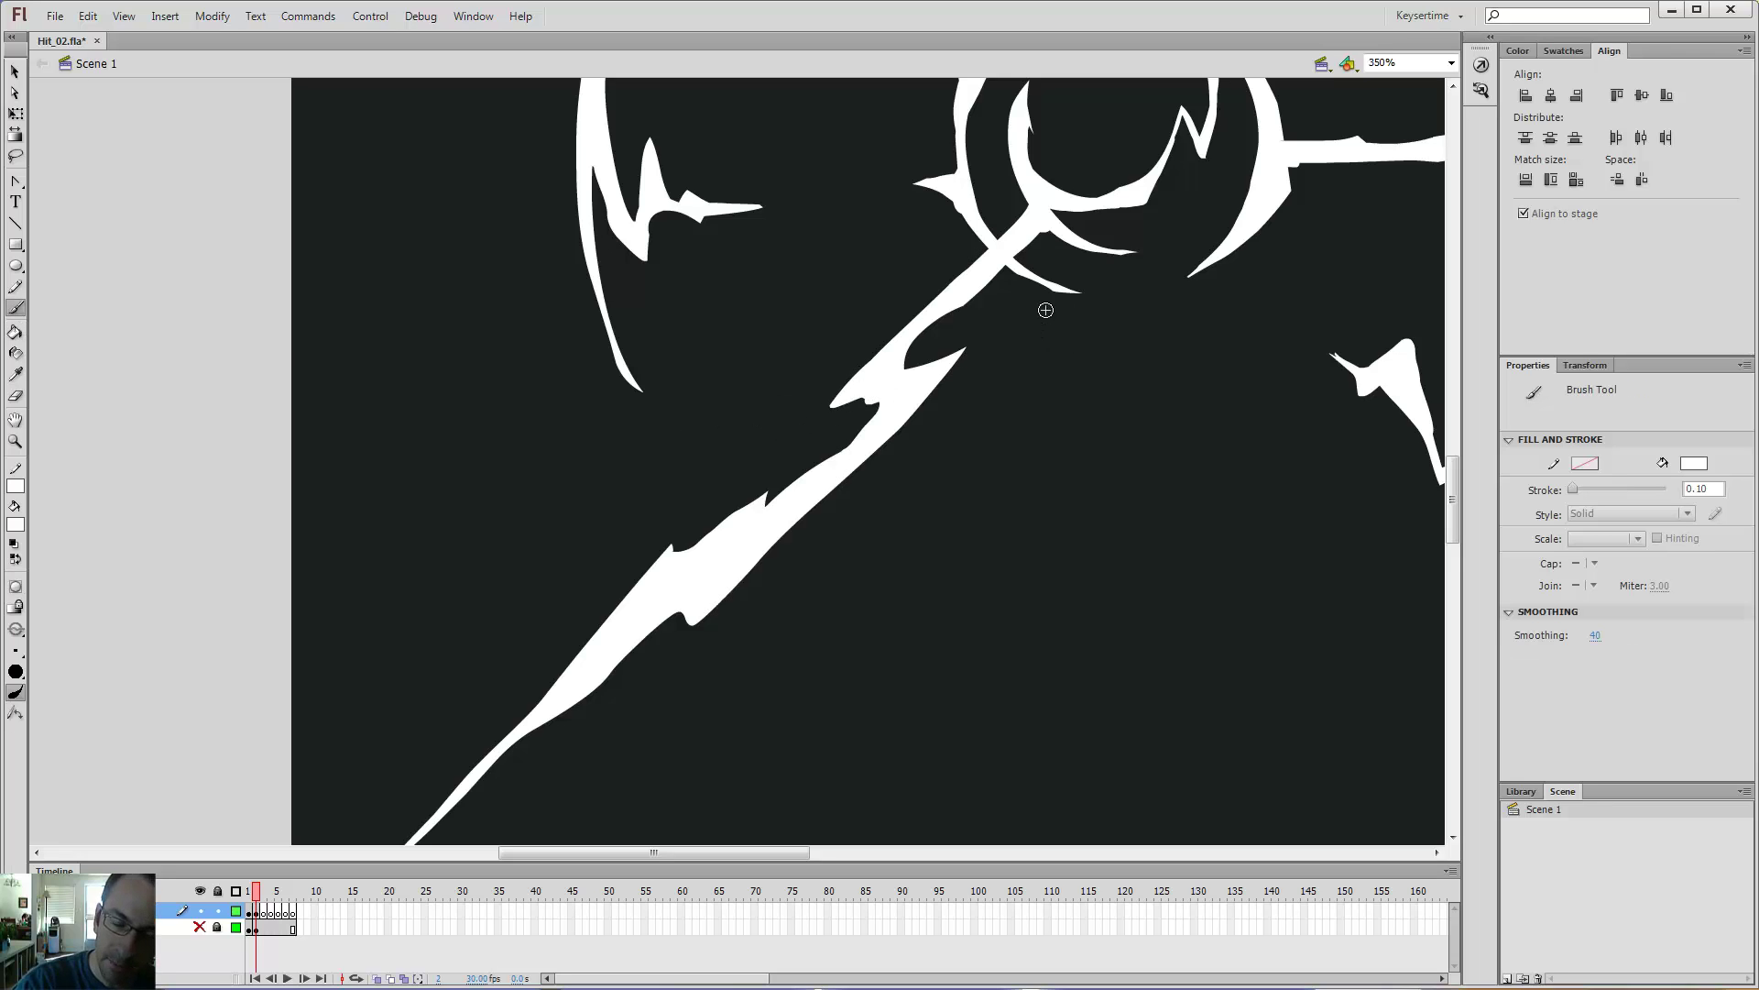
# - Erase a shallow curved notch from the lower edge of the lower-left spike, between its middle and the lower barb
pyautogui.hotkey('ctrl', '-')
pyautogui.hotkey('ctrl', '-')
pyautogui.press('z')
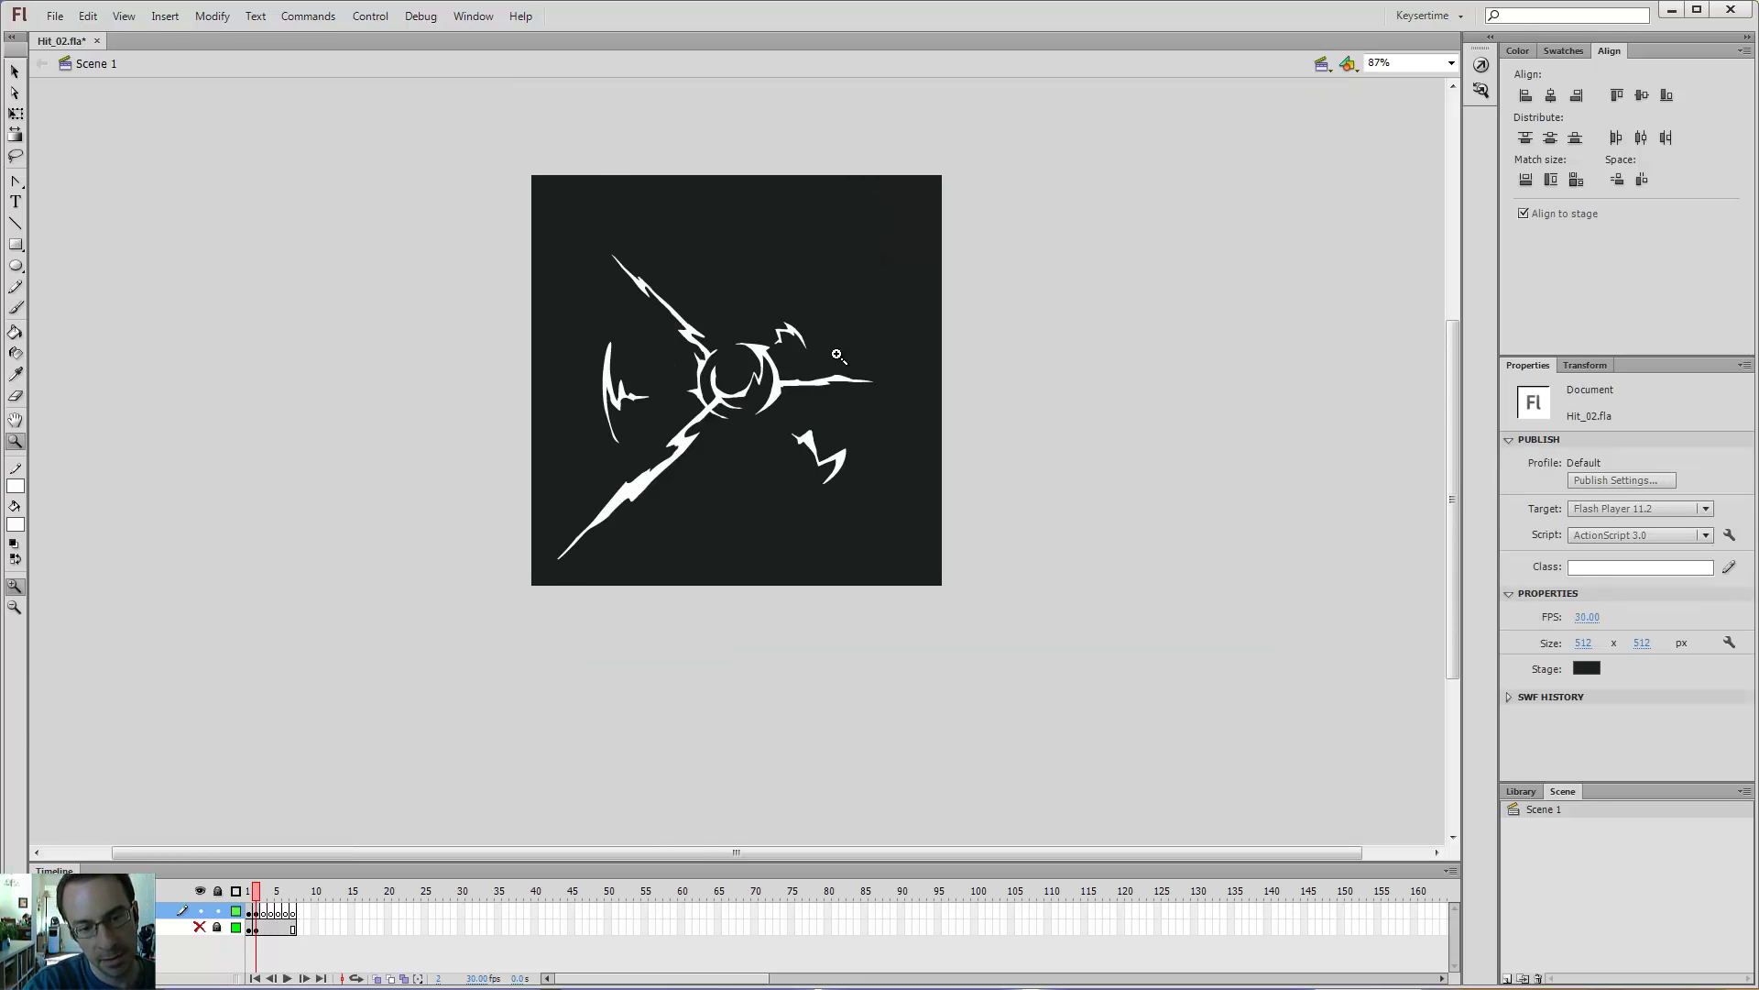
pyautogui.click(695, 445)
pyautogui.click(907, 420)
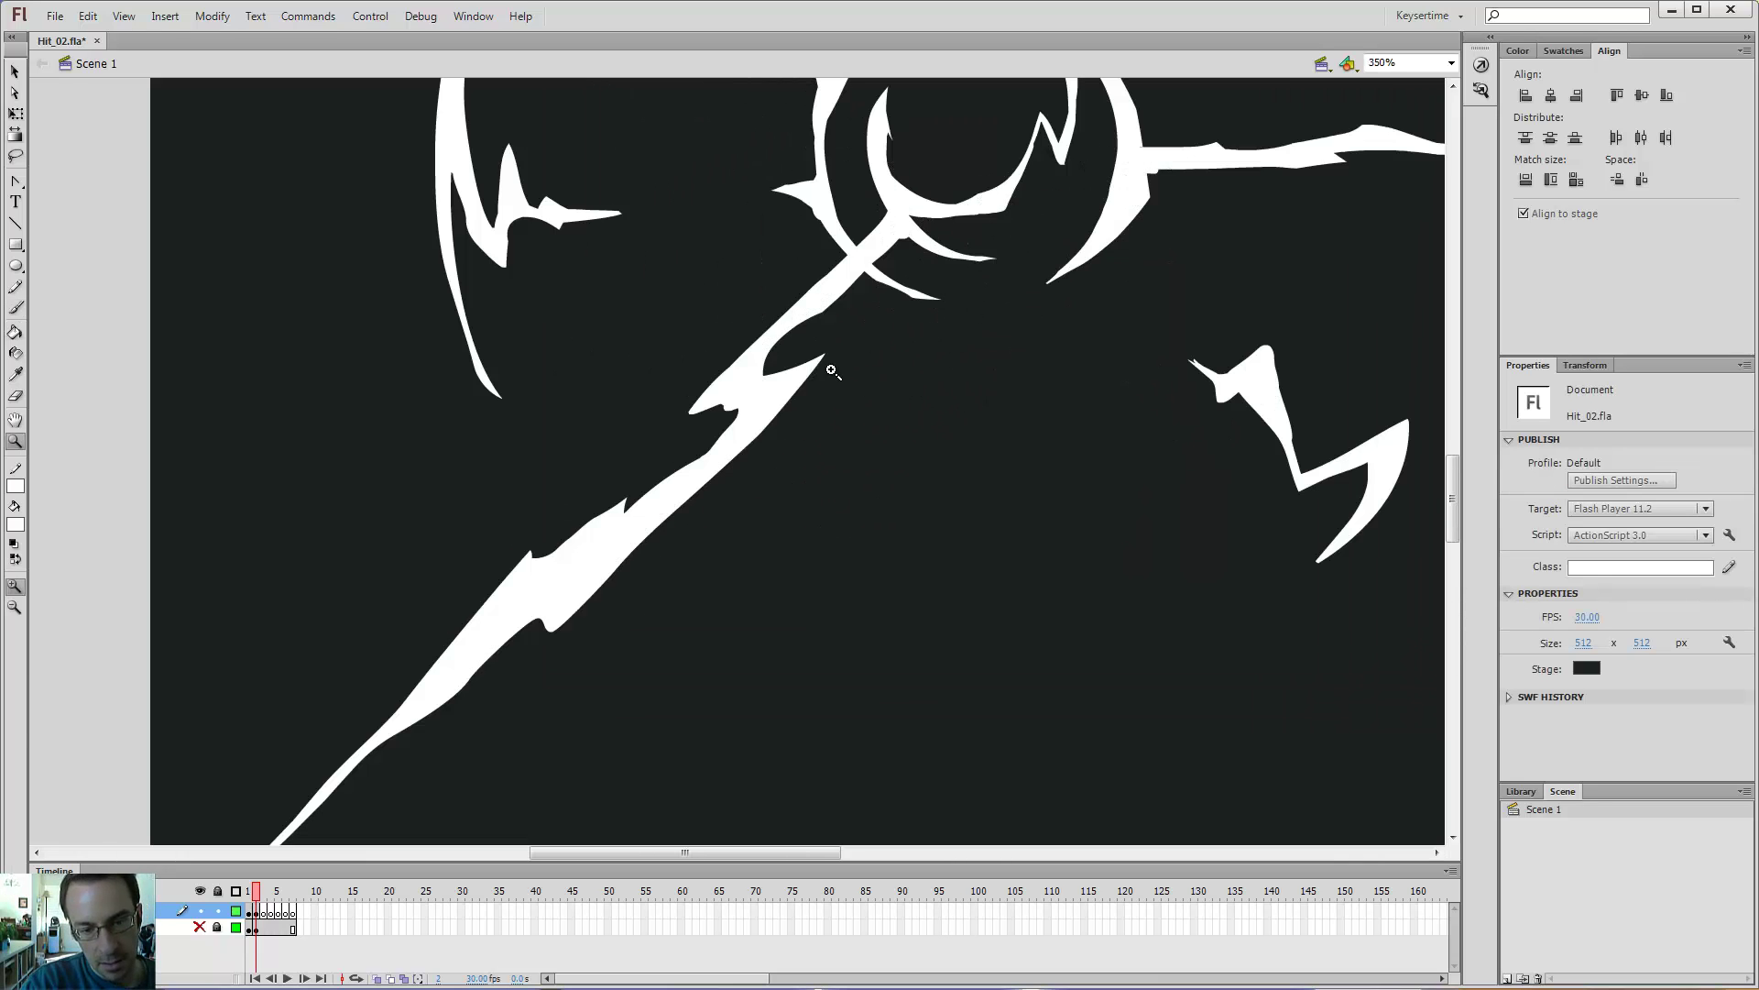
pyautogui.press('e')
pyautogui.moveTo(665, 532)
pyautogui.mouseDown()
pyautogui.moveTo(584, 603)
pyautogui.moveTo(623, 568)
pyautogui.mouseUp()
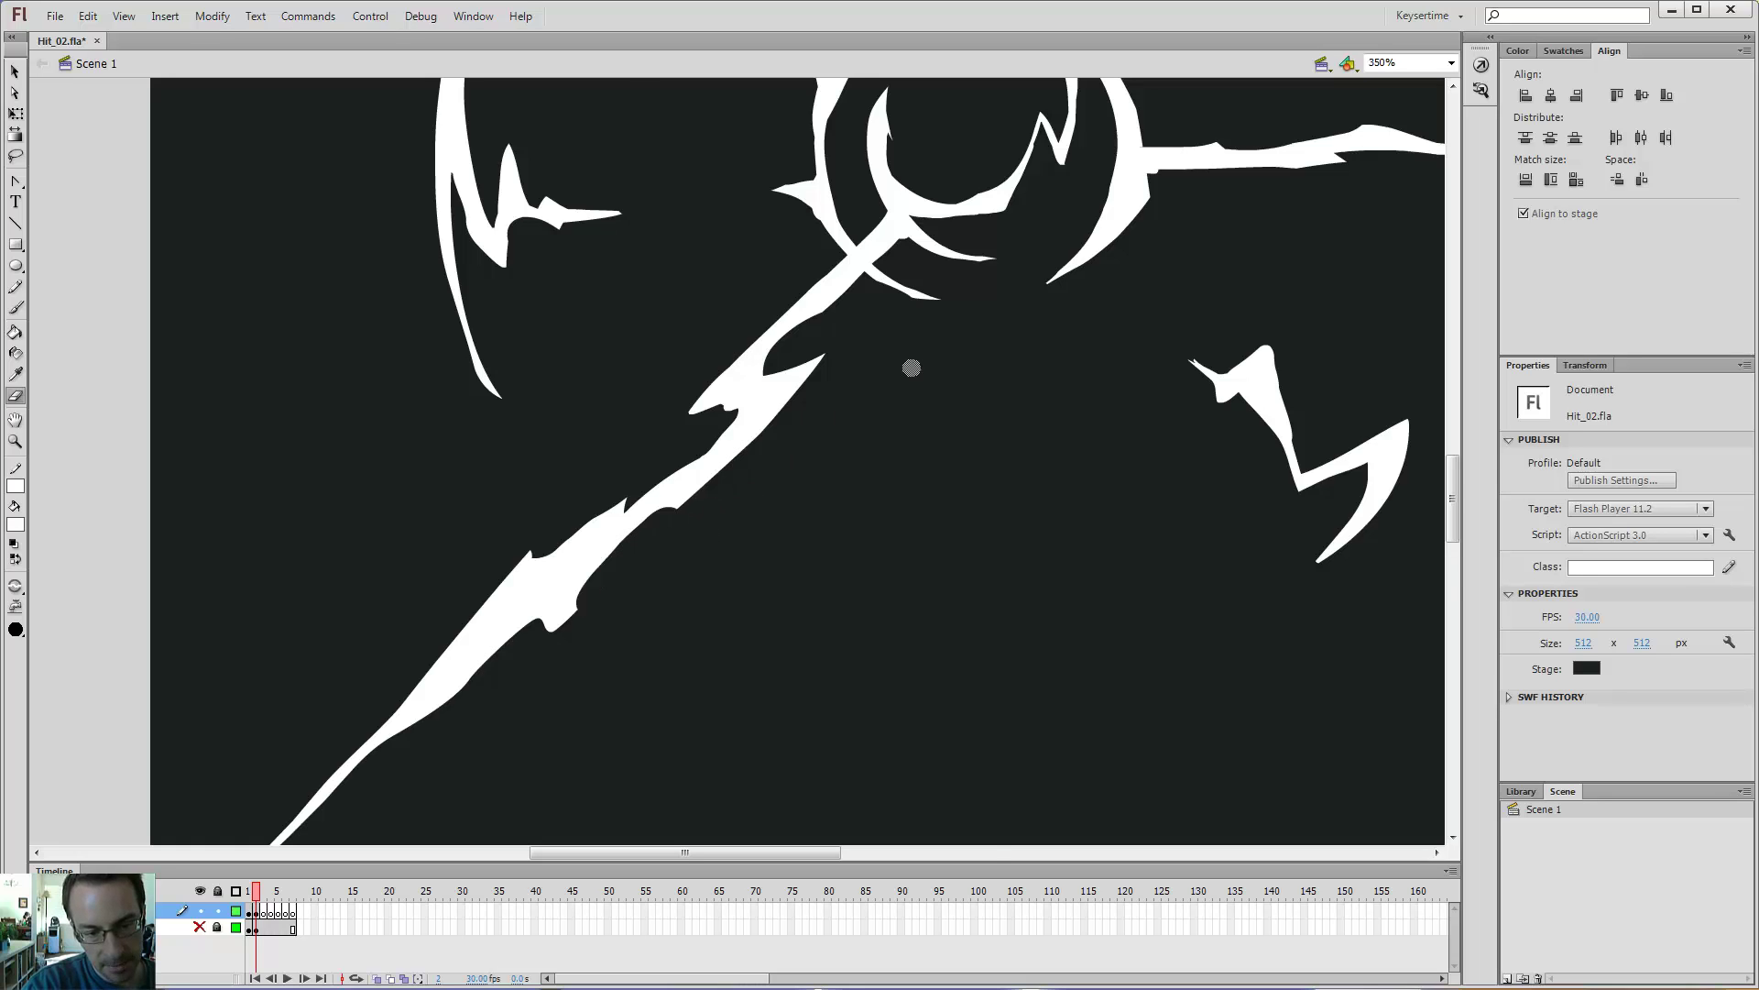
# - Reshape the outer tip of the lower-left spike into a sharper point with the Selection tool
pyautogui.hotkey('ctrl', '-')
pyautogui.moveTo(907, 421)
pyautogui.mouseDown()
pyautogui.moveTo(1163, 365)
pyautogui.moveTo(1130, 463)
pyautogui.mouseUp()
pyautogui.hotkey('ctrl', '=')
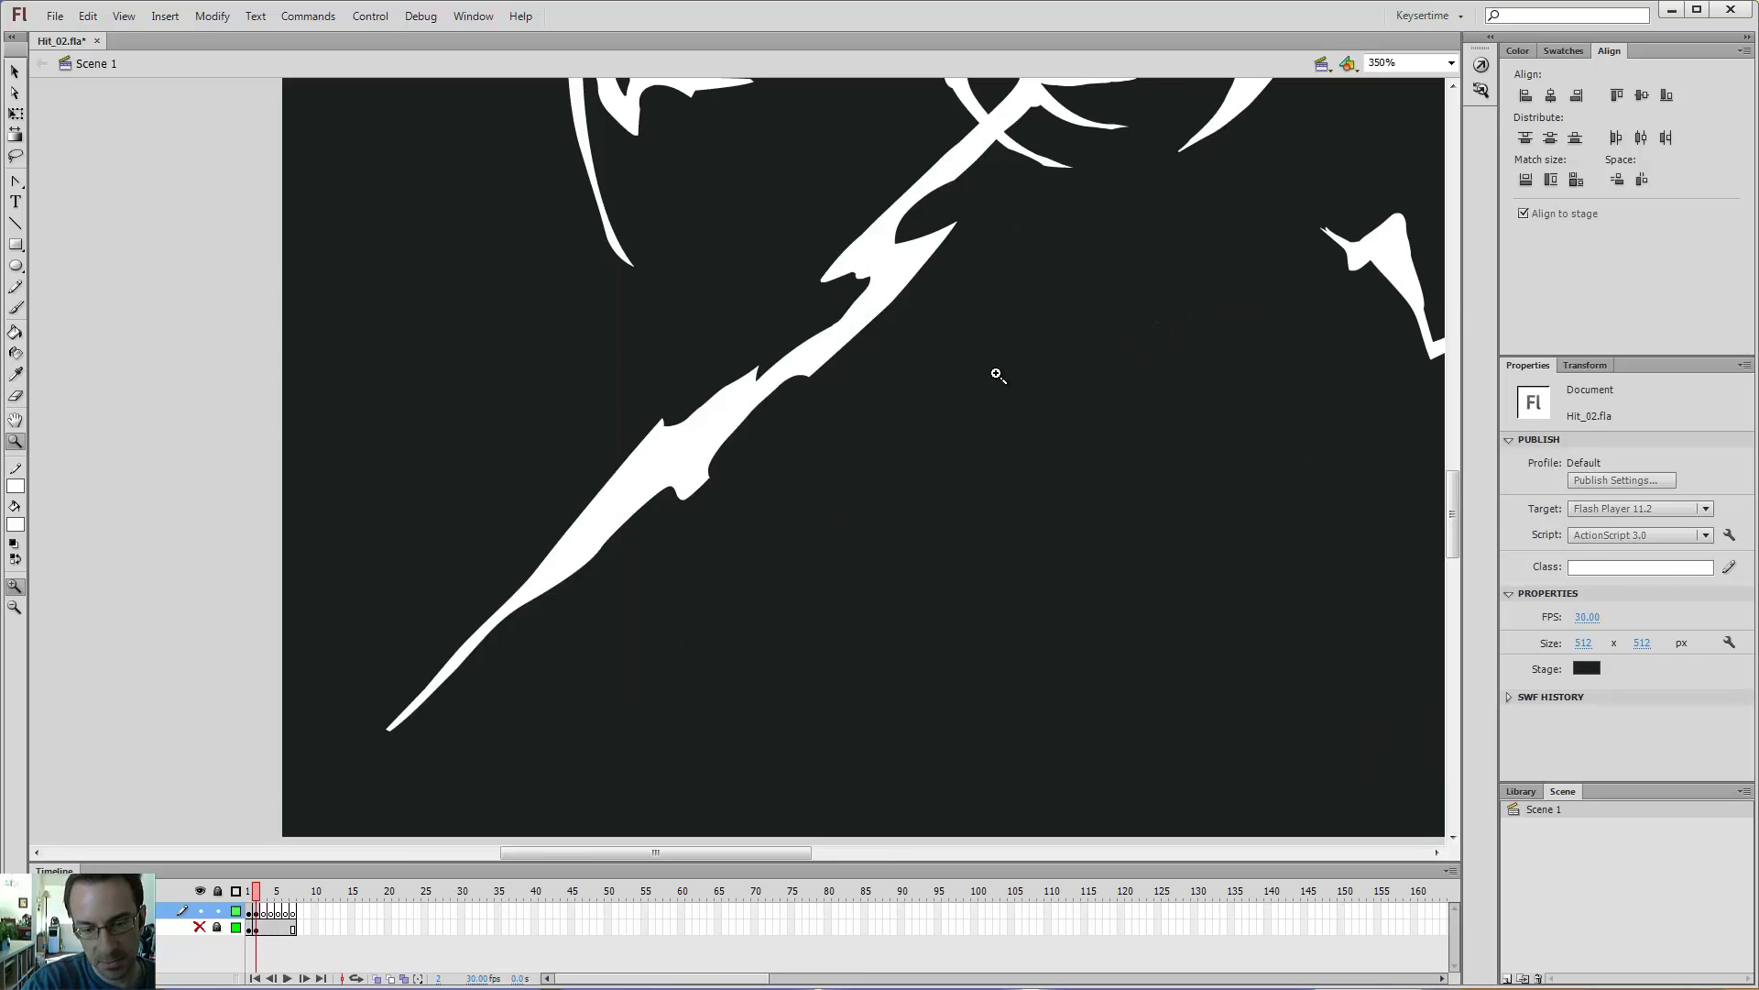
pyautogui.press('b')
pyautogui.press('v')
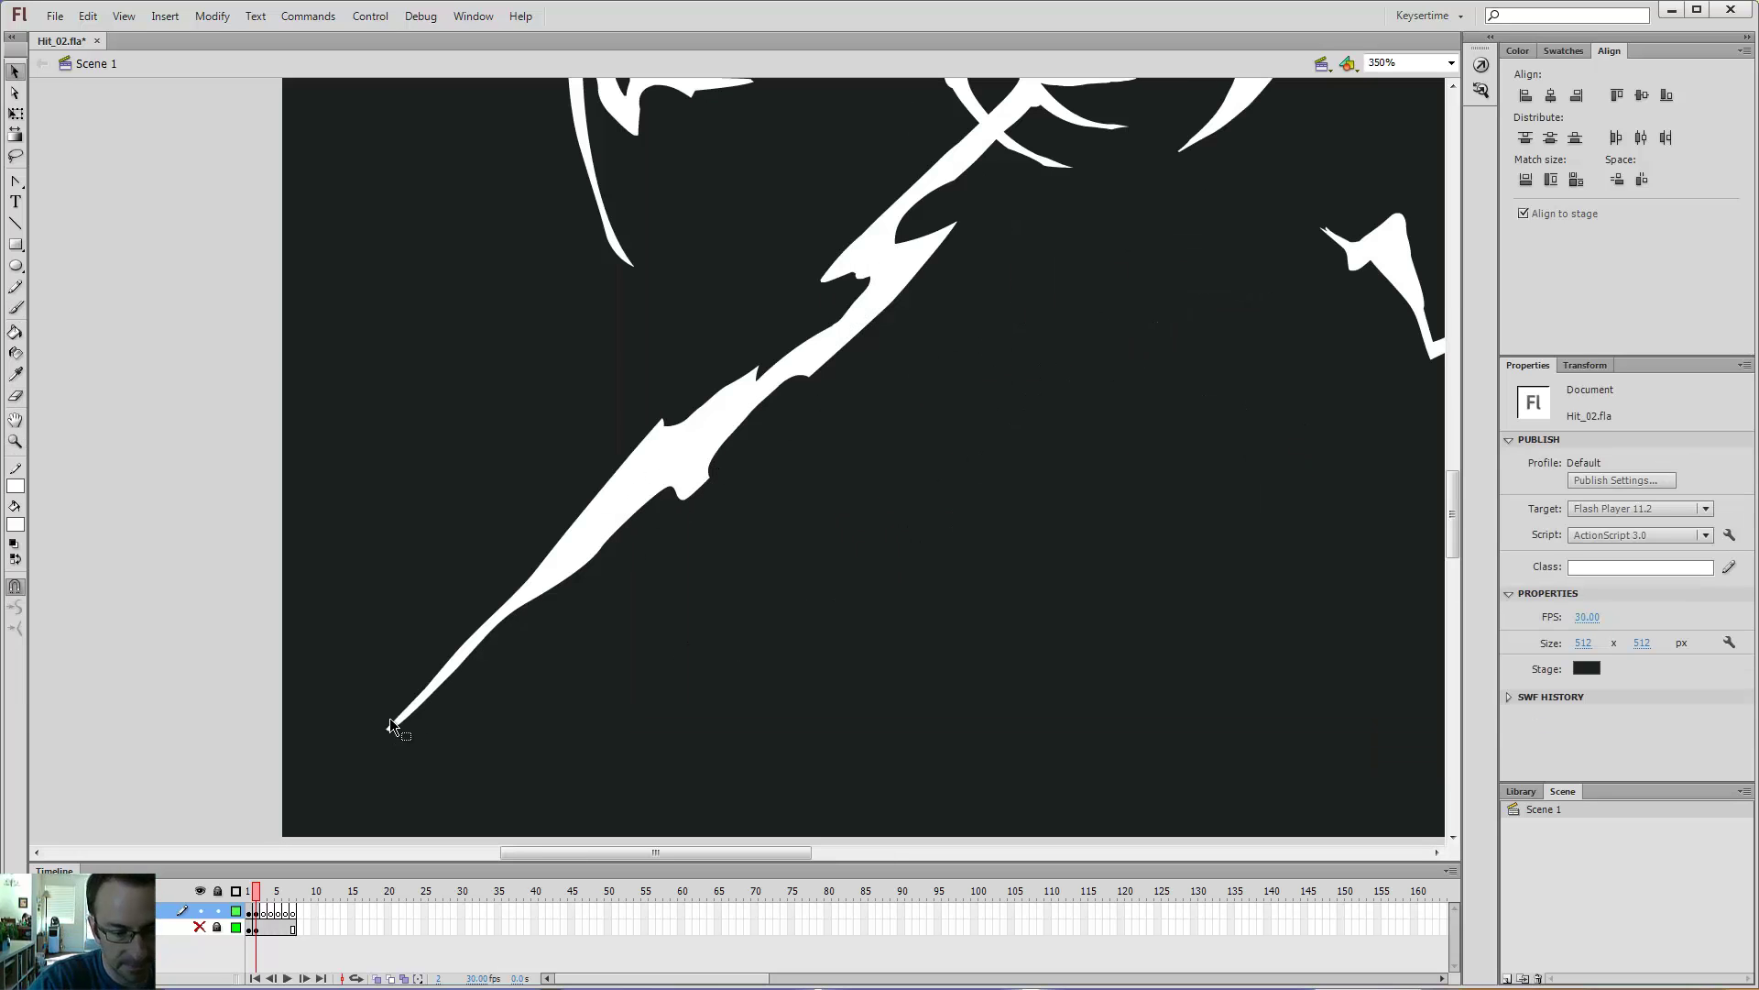
pyautogui.moveTo(397, 717); pyautogui.dragTo(366, 807)
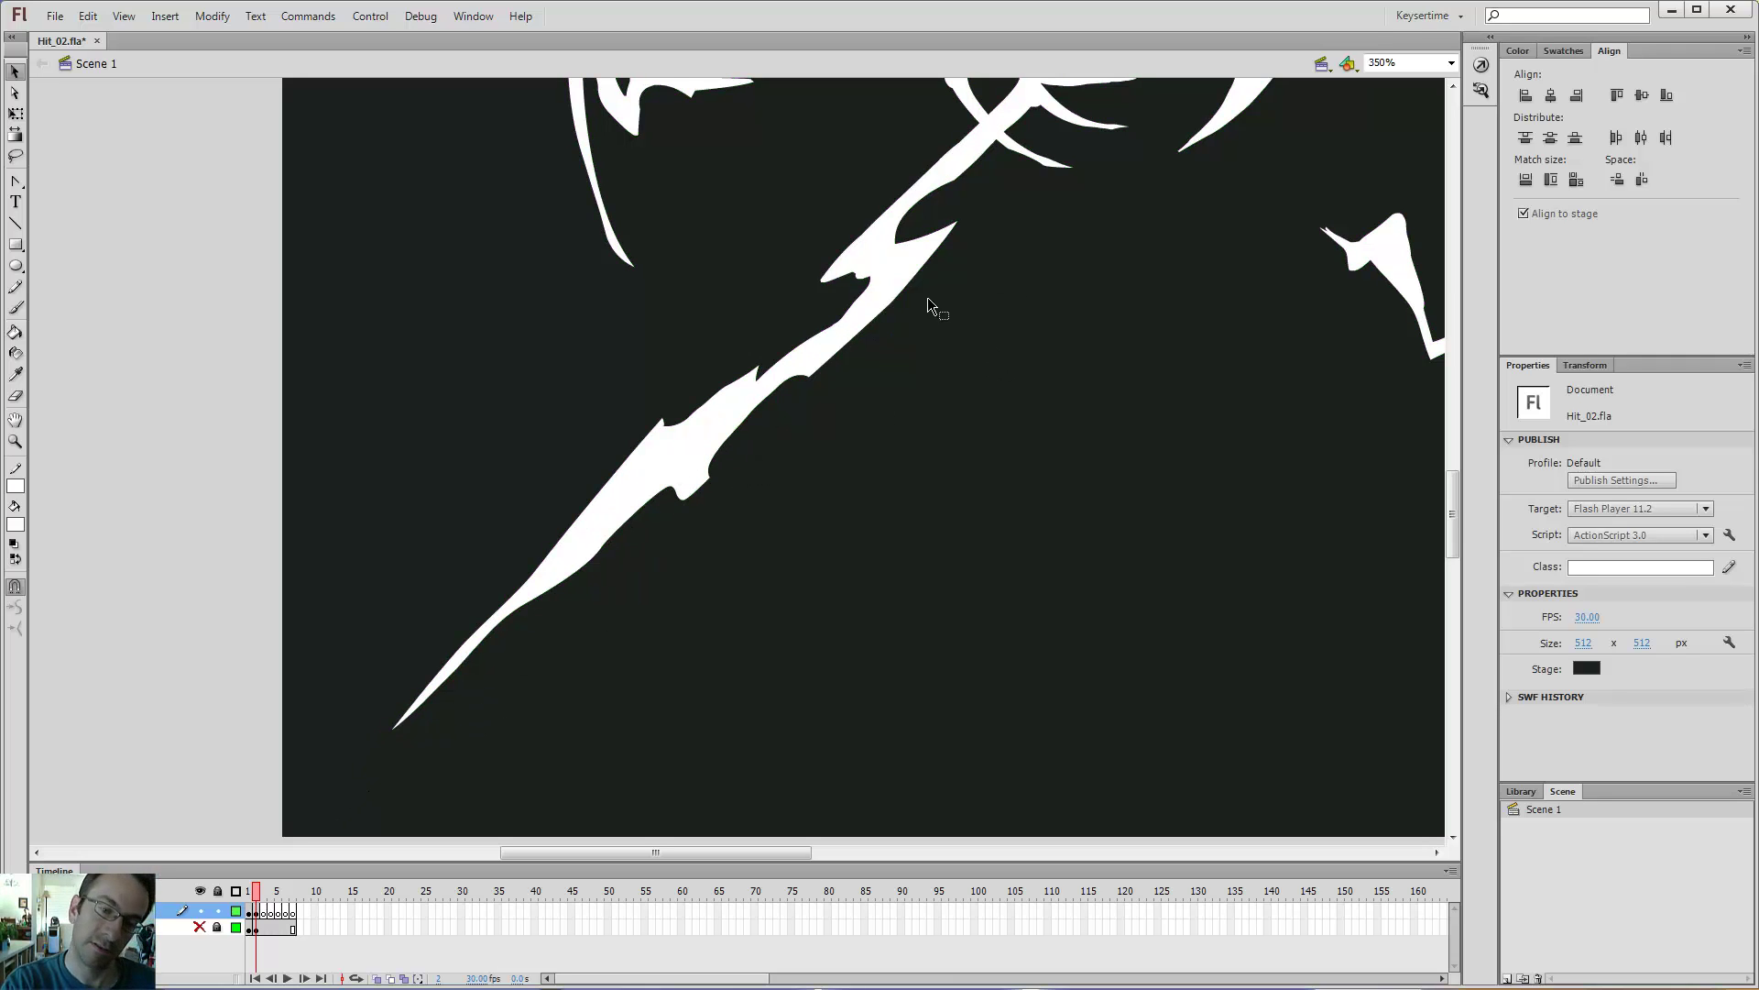
# - Thicken the horizontal right spike by brushing and filling a jagged peak along its upper edge
pyautogui.hotkey('ctrl', '-')
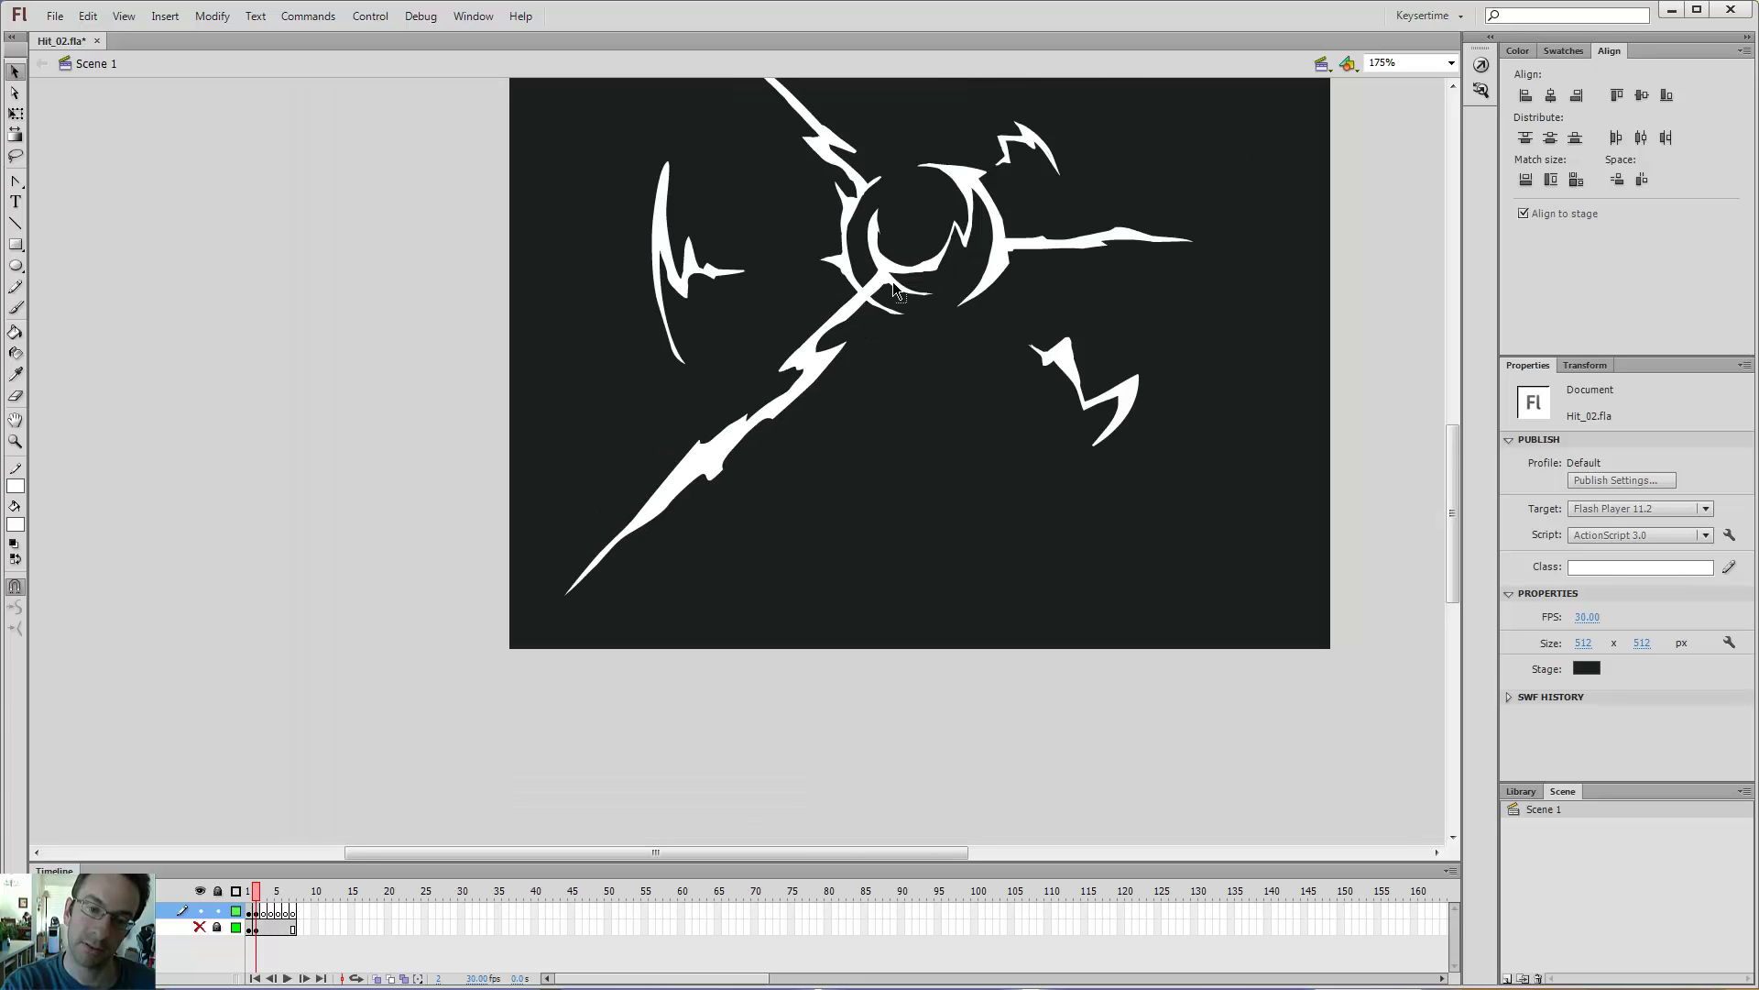
pyautogui.moveTo(1165, 200); pyautogui.dragTo(1064, 277)
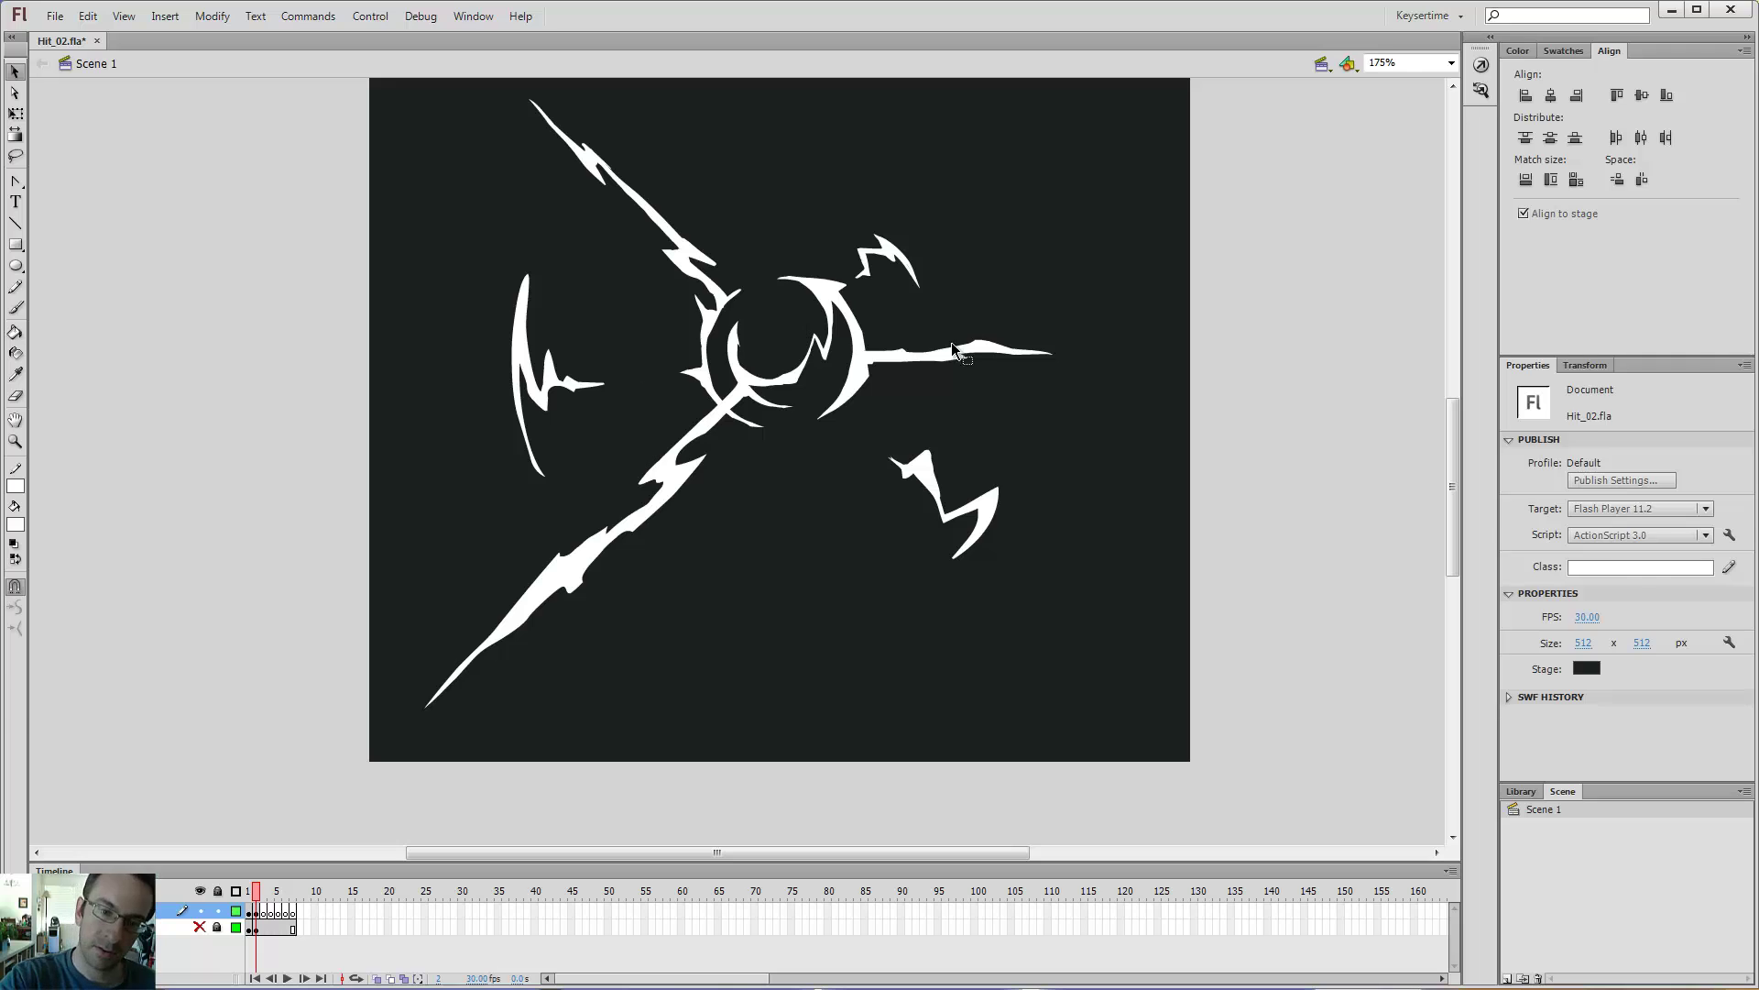
pyautogui.press('b')
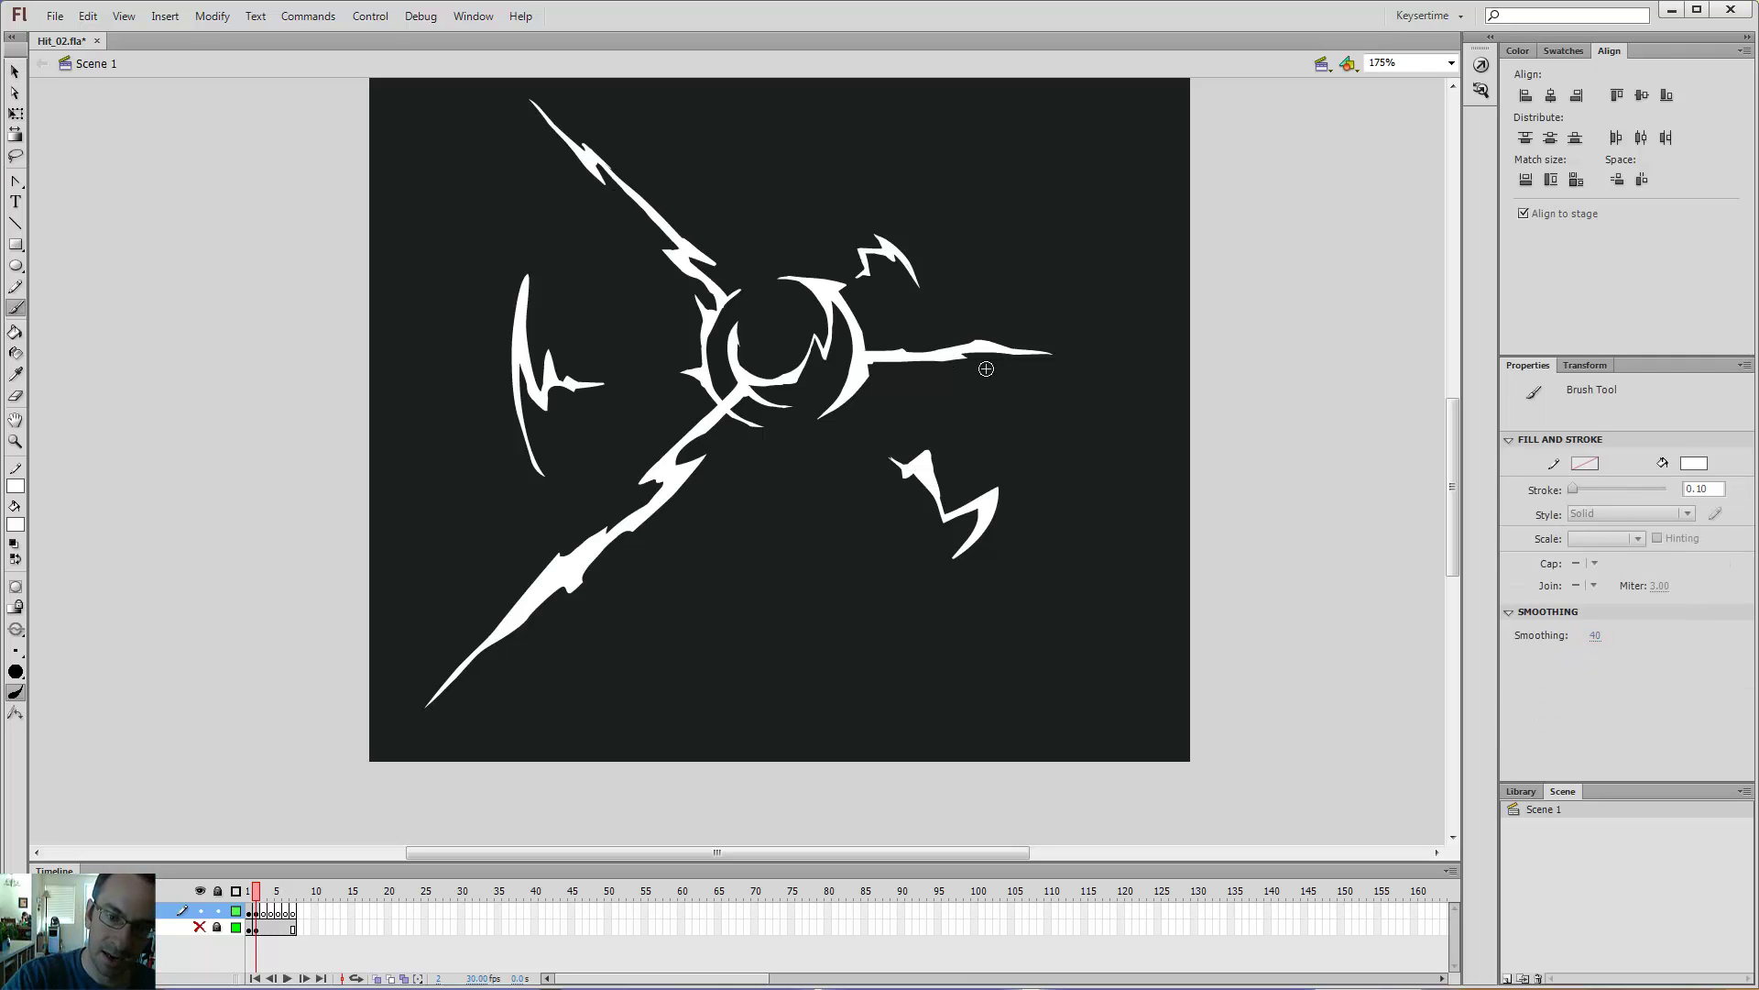
pyautogui.moveTo(955, 319); pyautogui.dragTo(973, 400)
pyautogui.hotkey('ctrl', 'z')
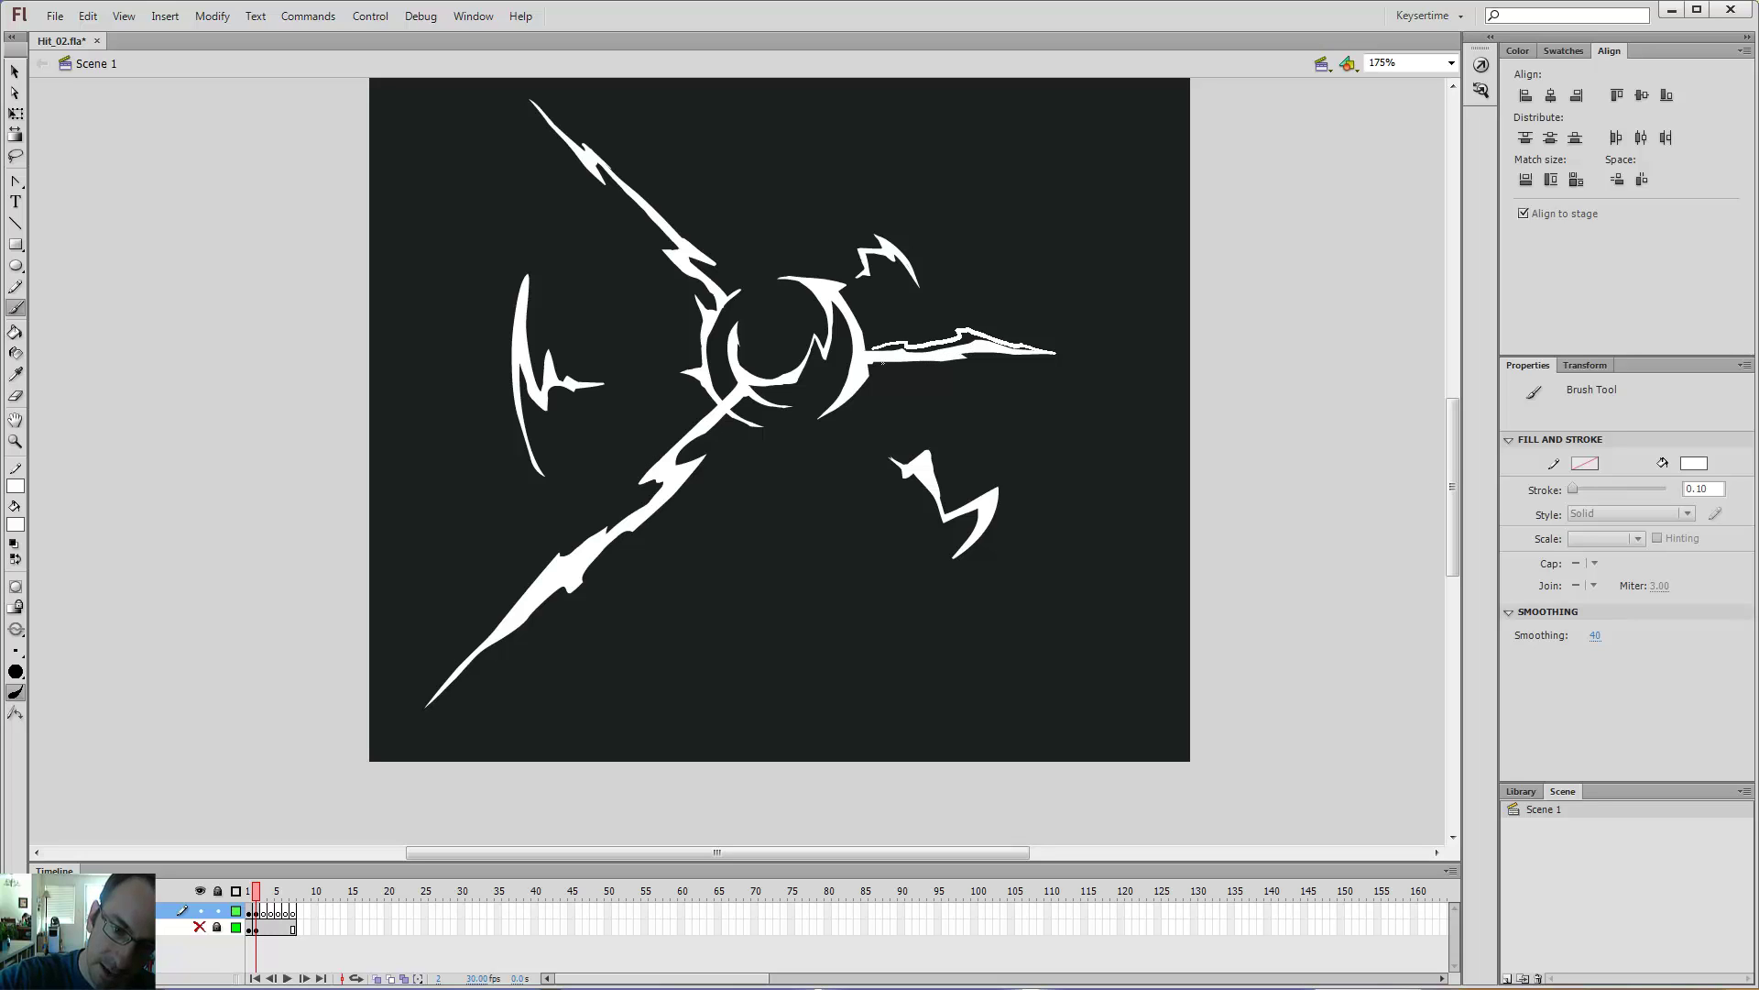
pyautogui.press('k')
pyautogui.click(957, 339)
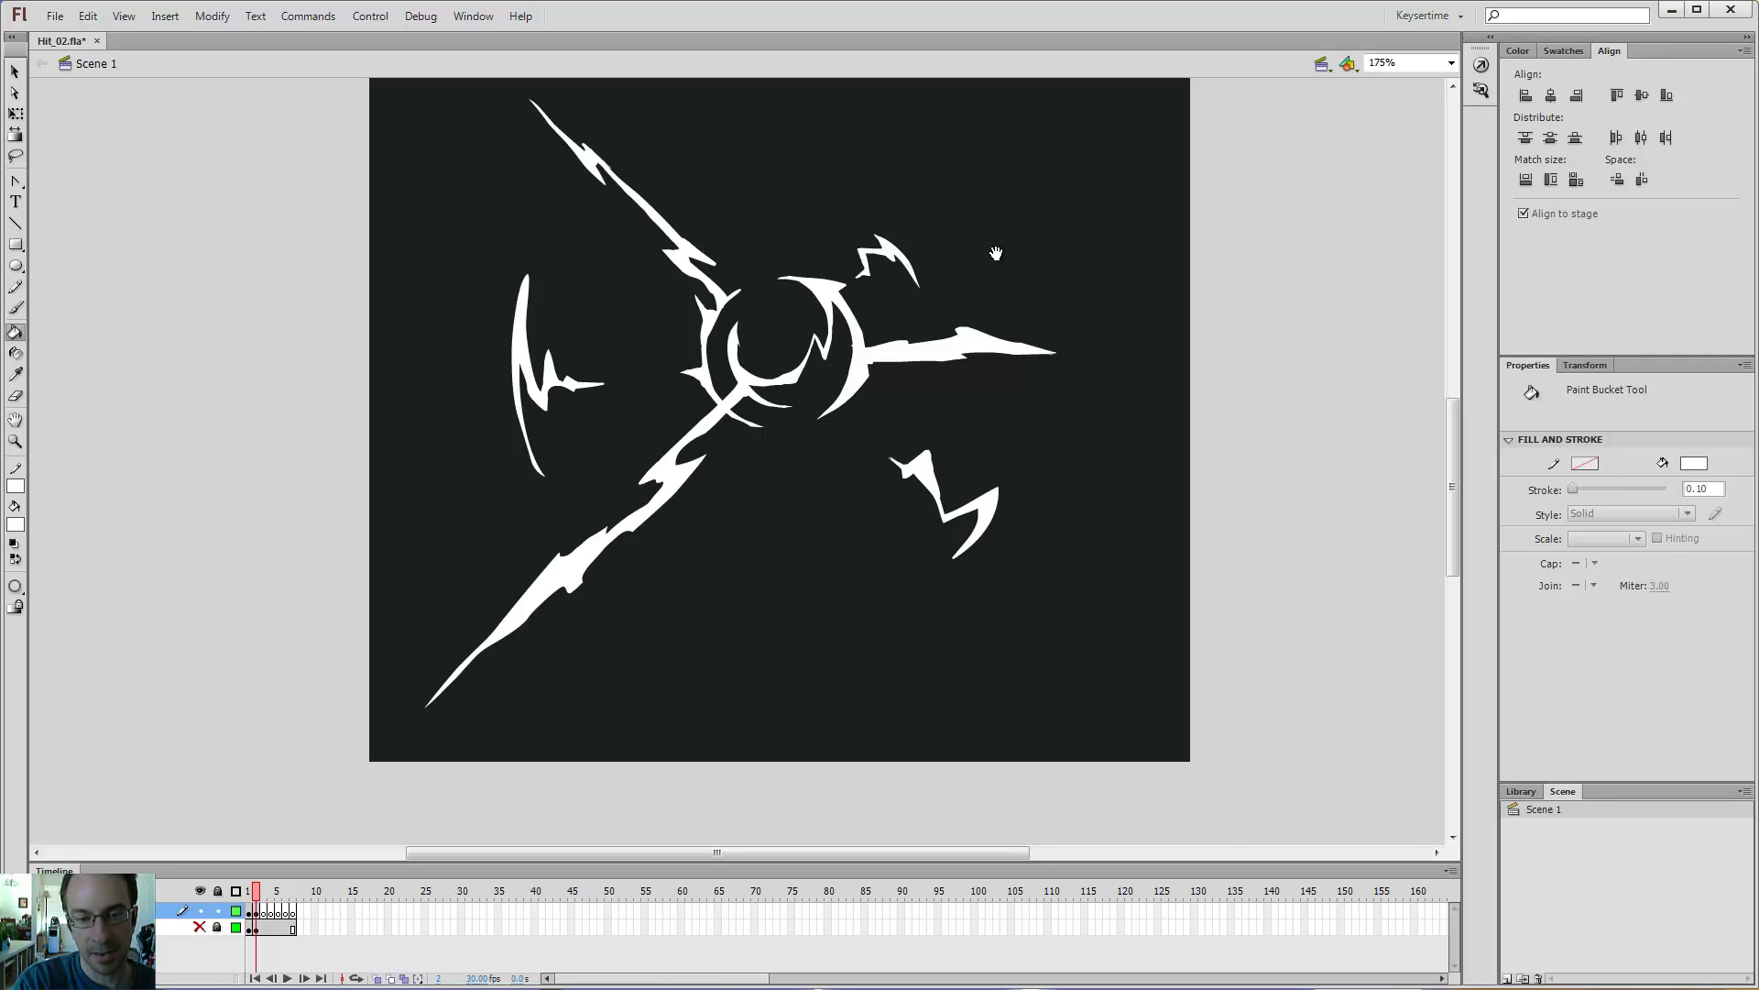
# - Sketch a horizontal test line through the centre with a short vertical stroke across it, and undo both
pyautogui.moveTo(996, 253); pyautogui.dragTo(1042, 347)
pyautogui.press('b')
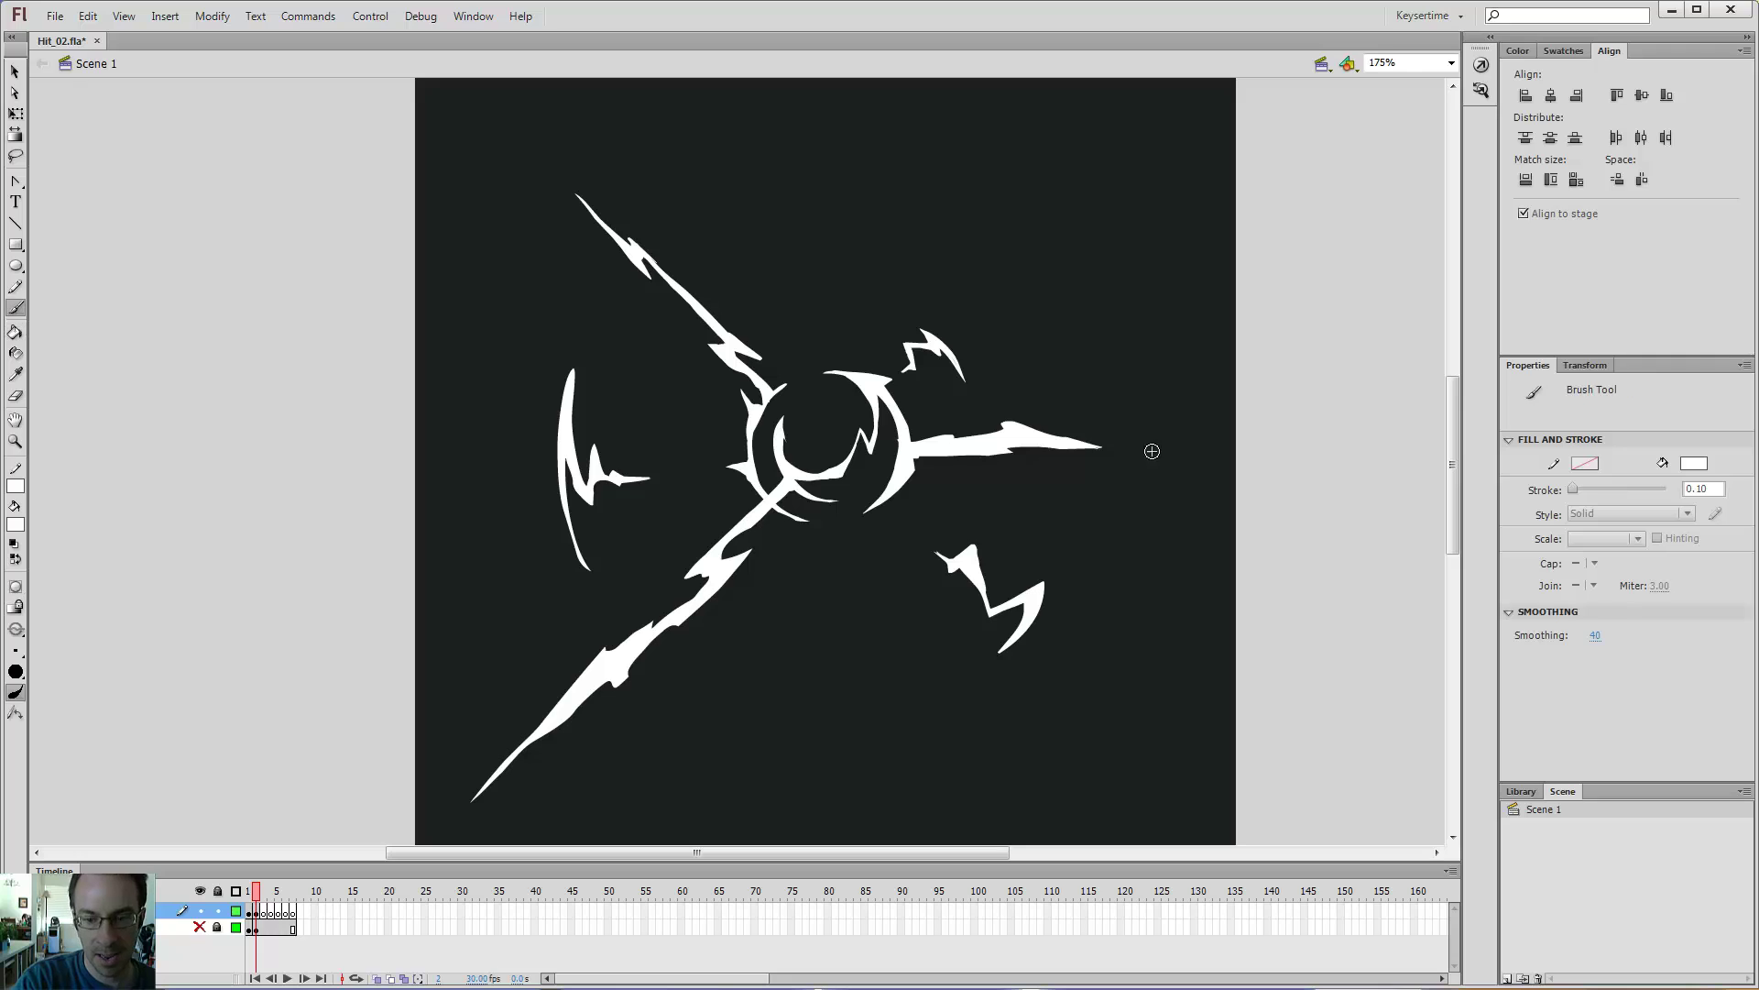
pyautogui.moveTo(1206, 448); pyautogui.dragTo(398, 449)
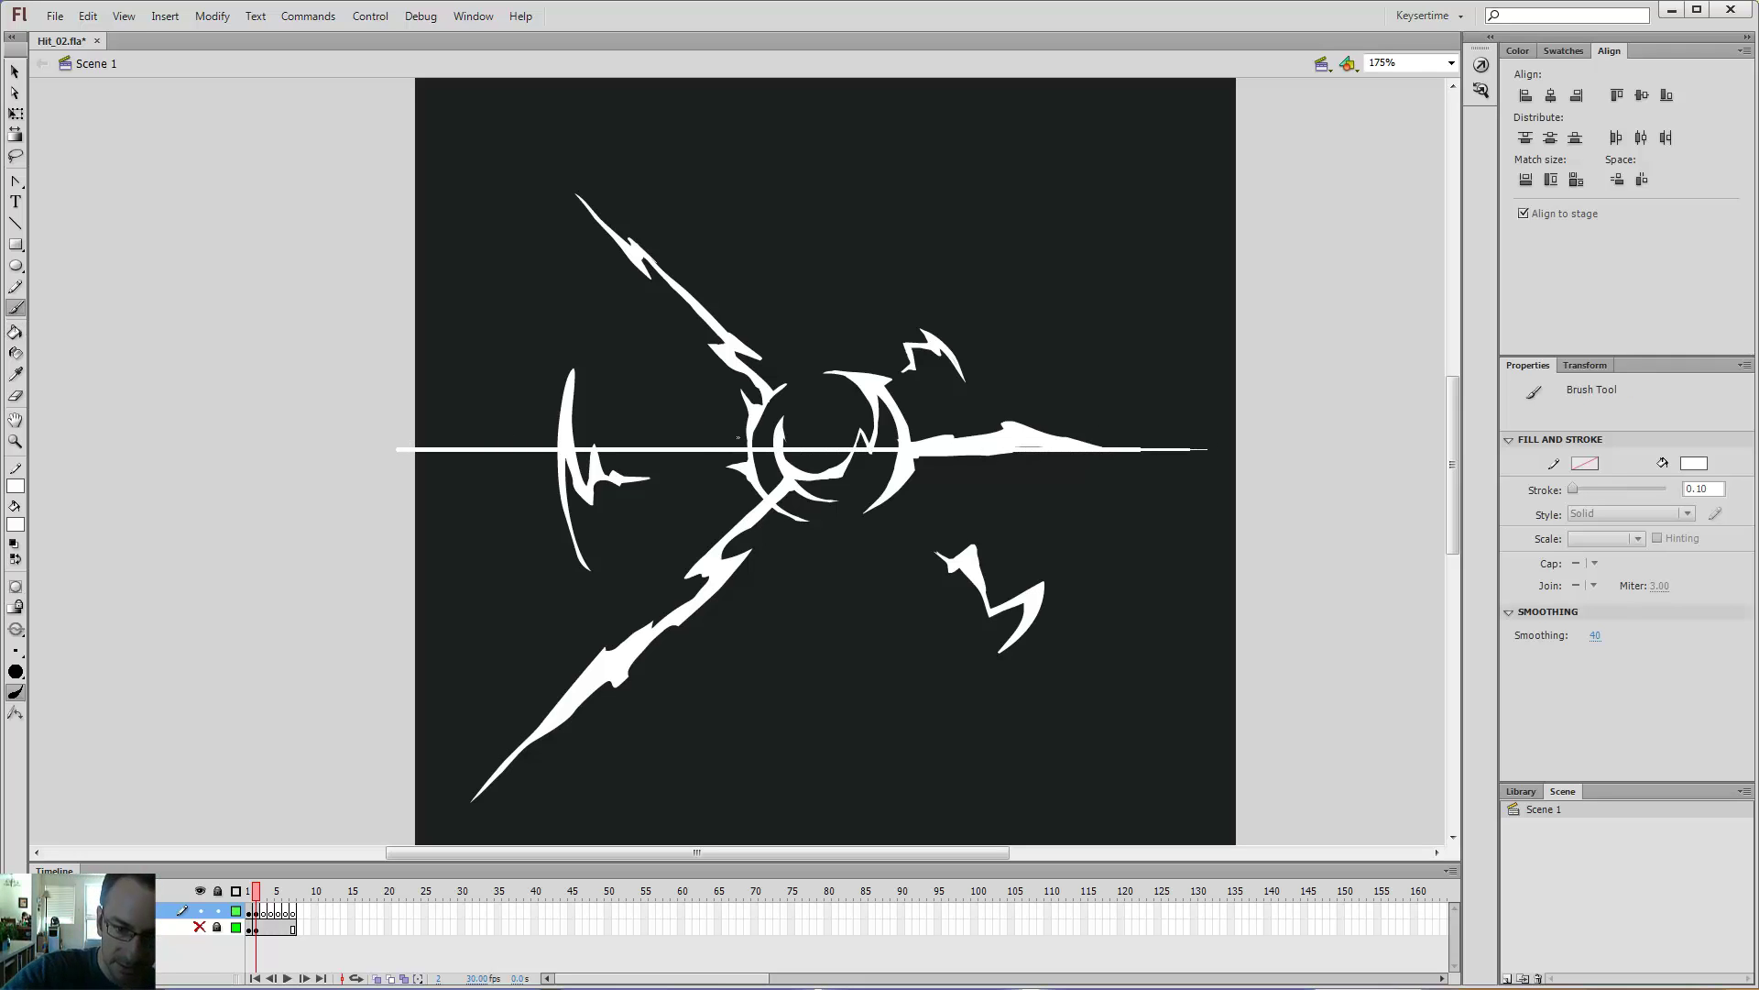
pyautogui.moveTo(691, 513)
pyautogui.mouseDown()
pyautogui.moveTo(670, 455)
pyautogui.moveTo(691, 354)
pyautogui.mouseUp()
pyautogui.hotkey('ctrl', 'z')
pyautogui.hotkey('ctrl', 'z')
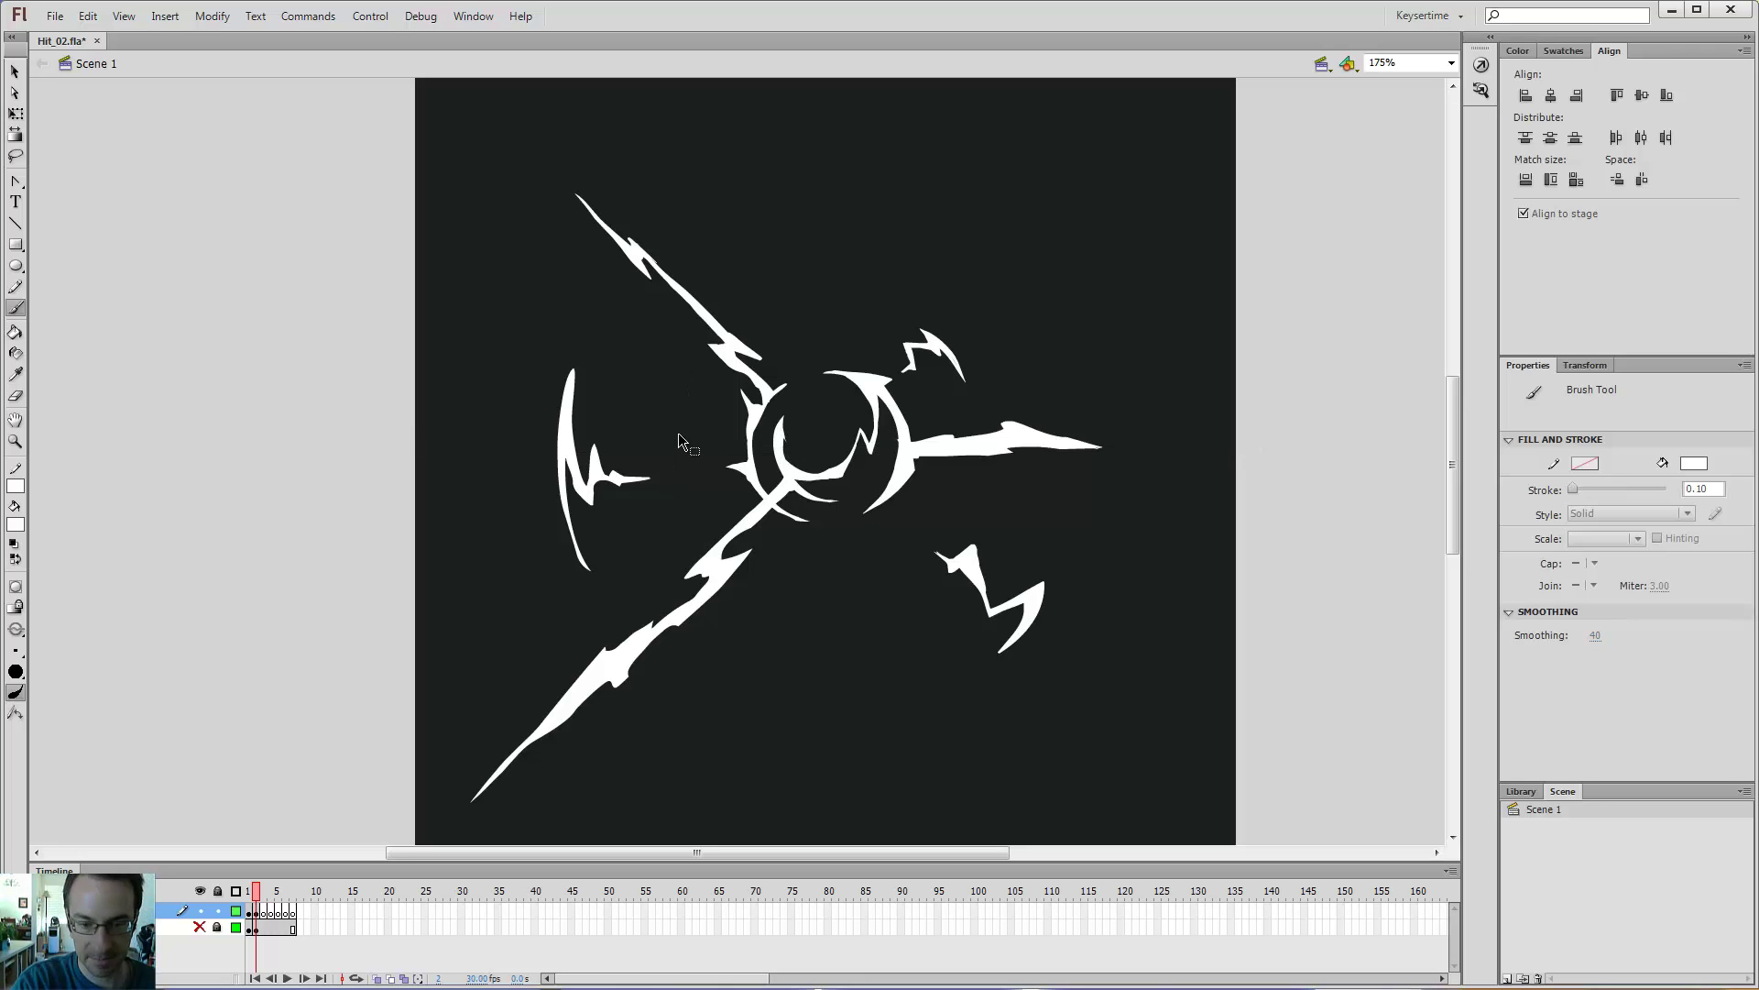
# - Separate the horizontal right spike from the ring with the Eraser and delete it
pyautogui.press('e')
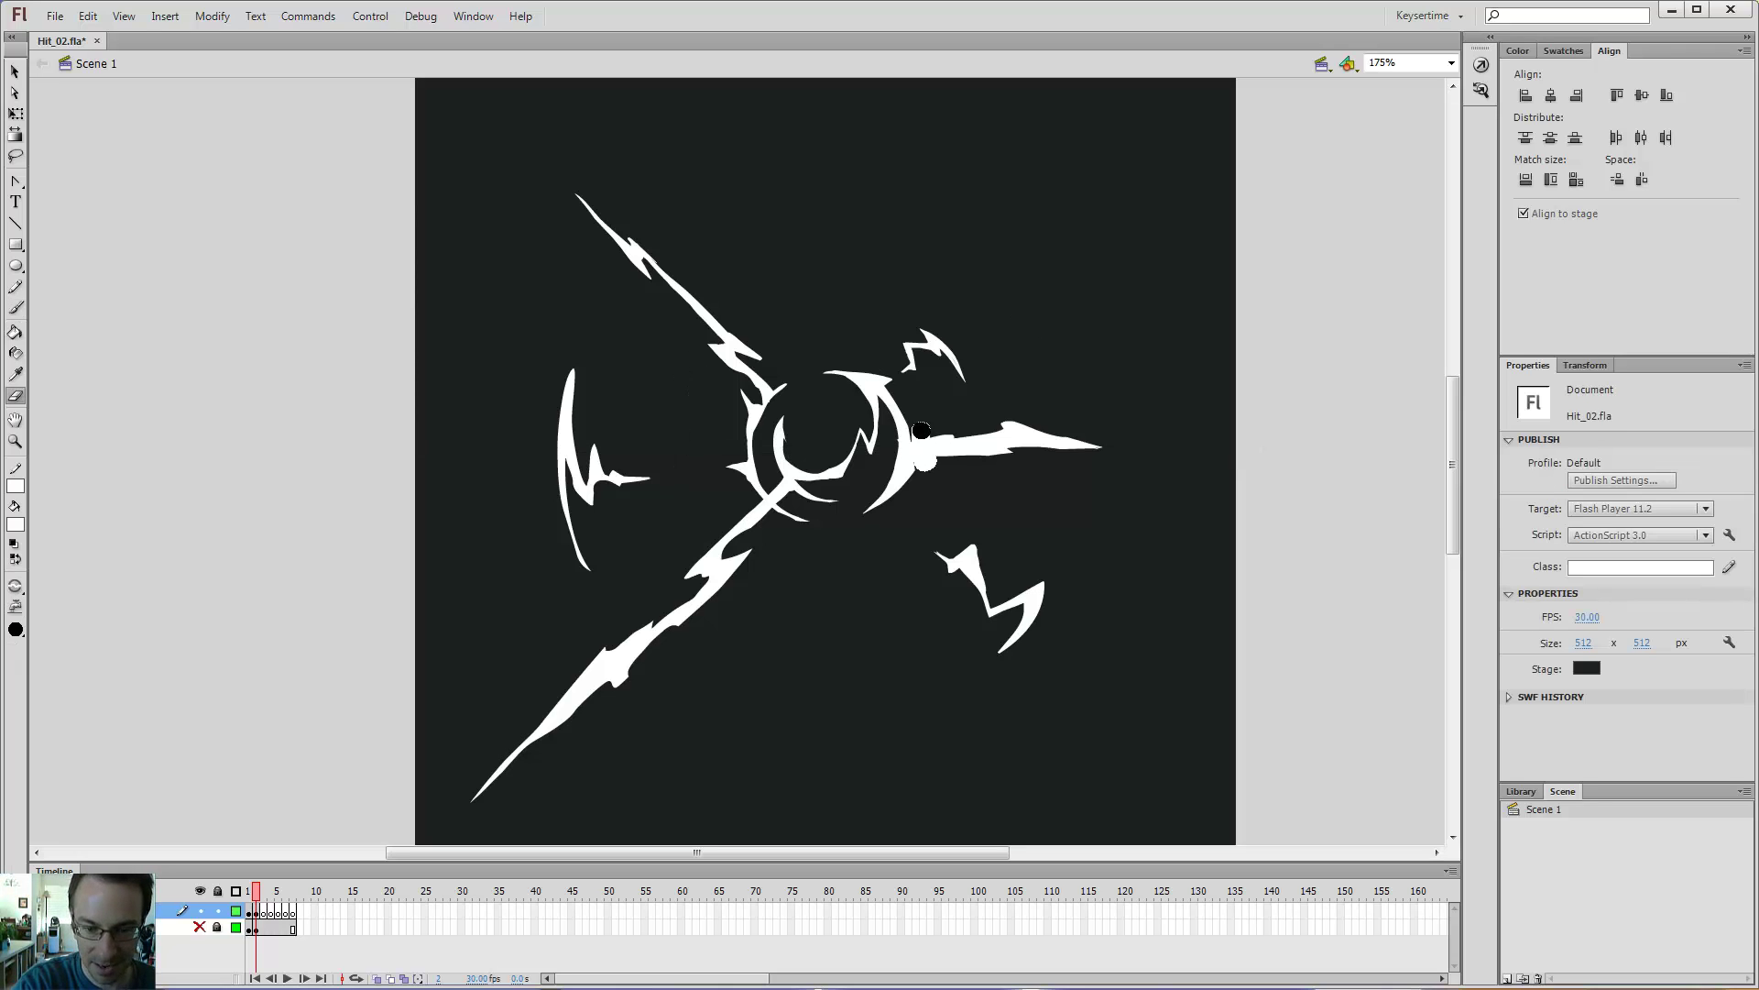
pyautogui.press('v')
pyautogui.click(979, 449)
pyautogui.press('Delete')
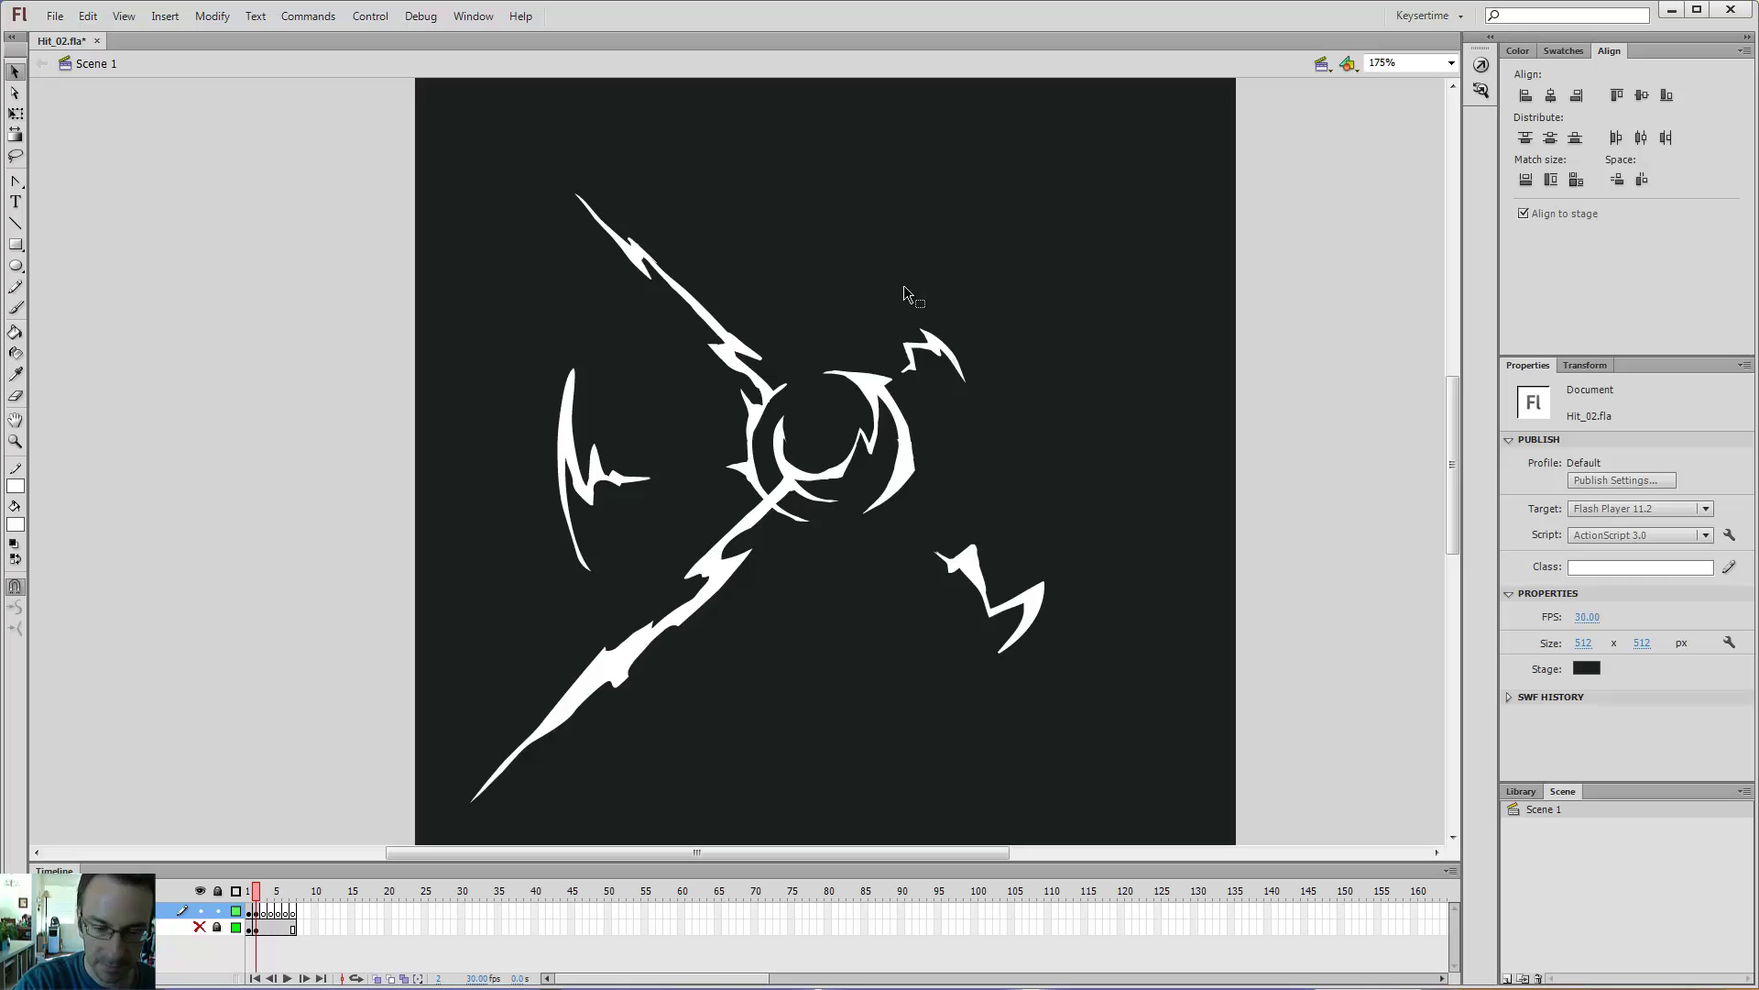
# - Show the perspective grid layer, and brush and fill a jagged right spike slanting slightly downward along a grid ray
pyautogui.click(201, 929)
pyautogui.press('b')
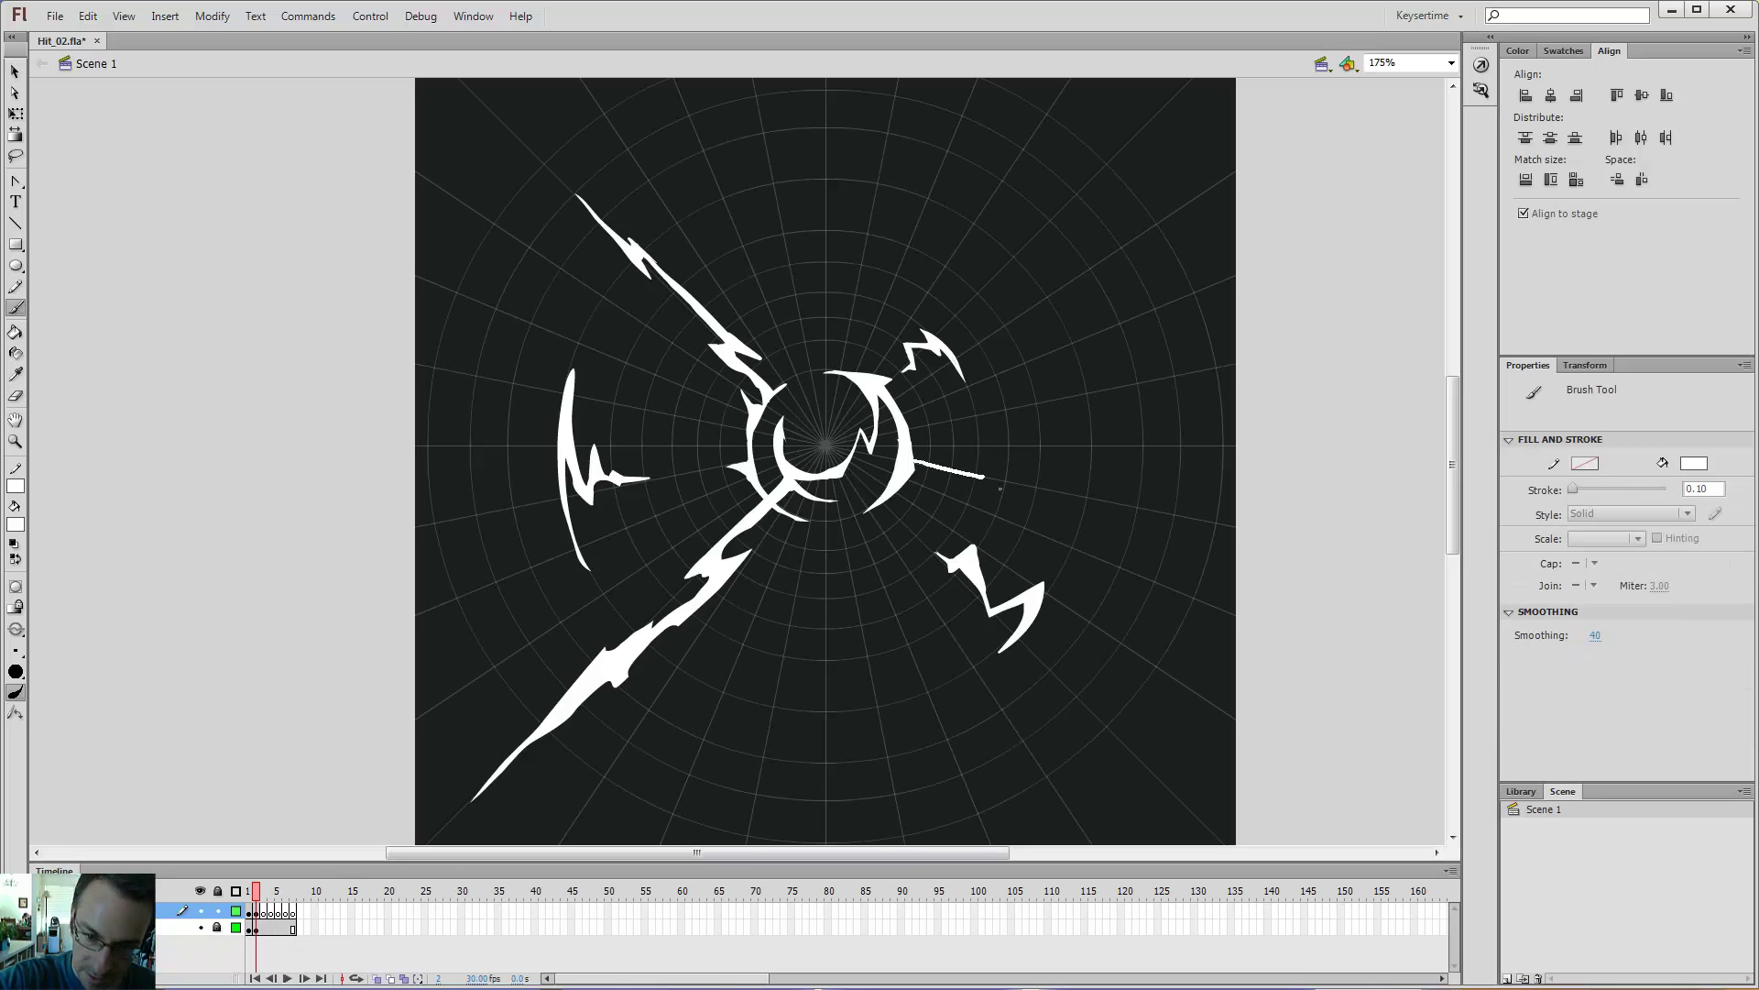
pyautogui.moveTo(1000, 488); pyautogui.dragTo(1155, 507)
pyautogui.press('e')
pyautogui.press('b')
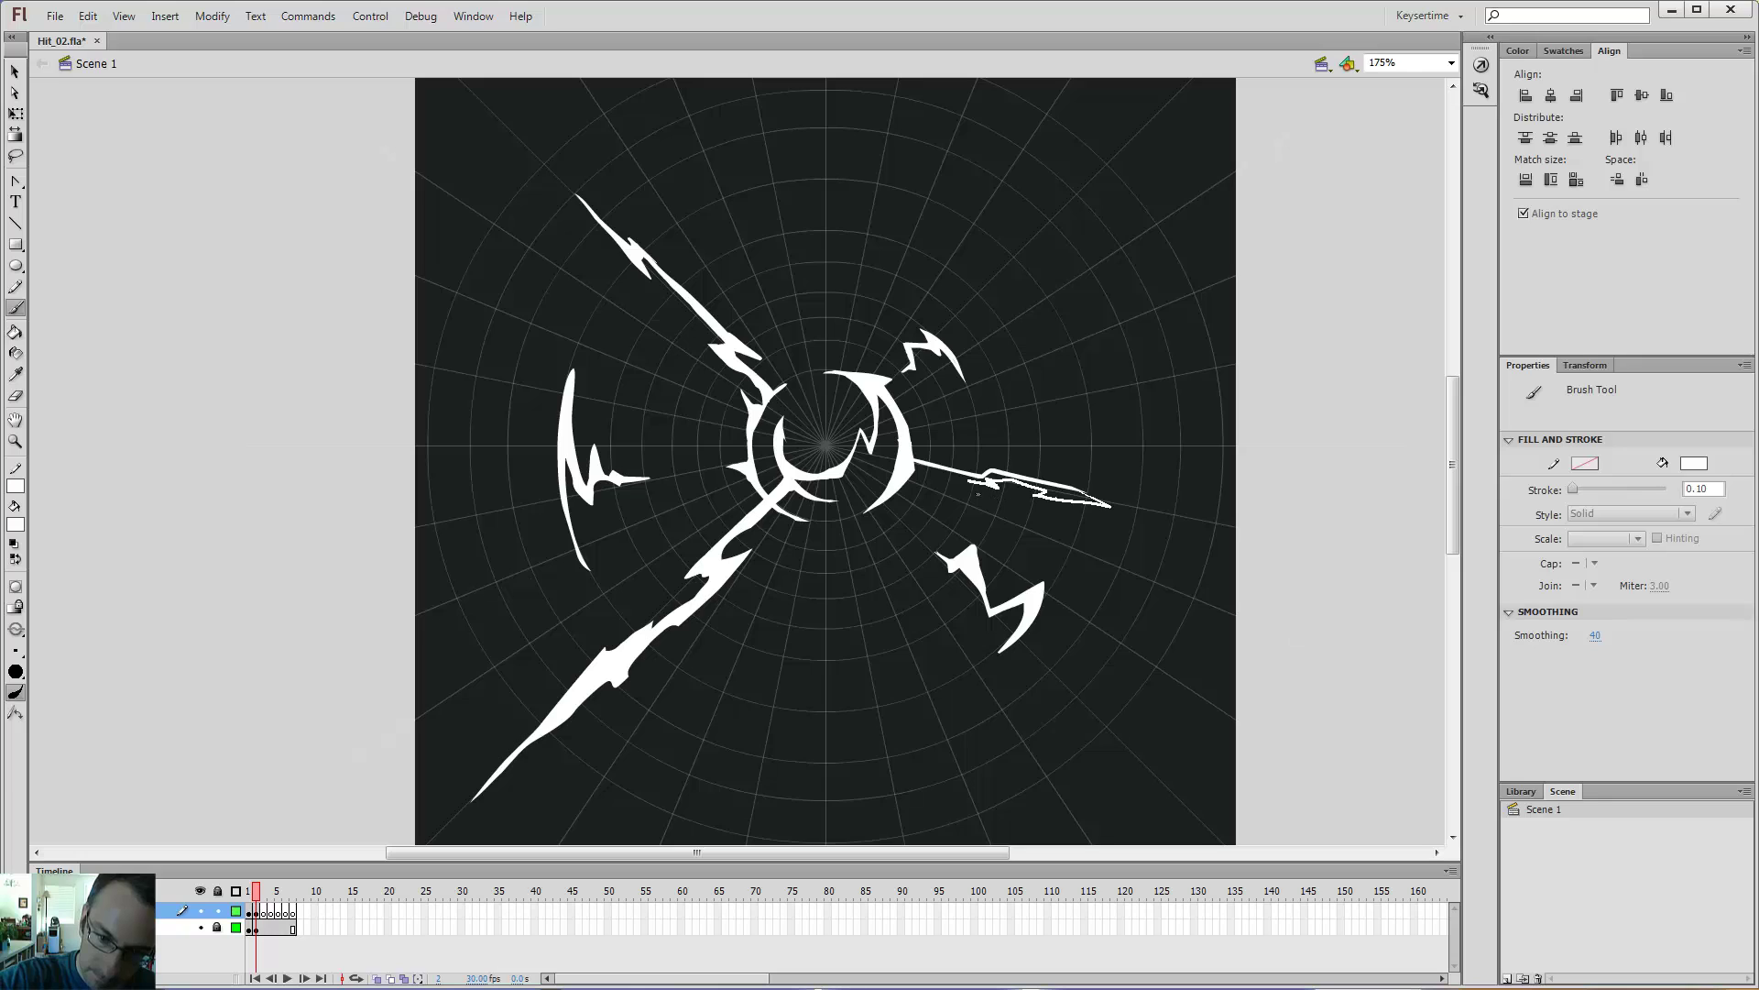
pyautogui.press('k')
pyautogui.click(993, 469)
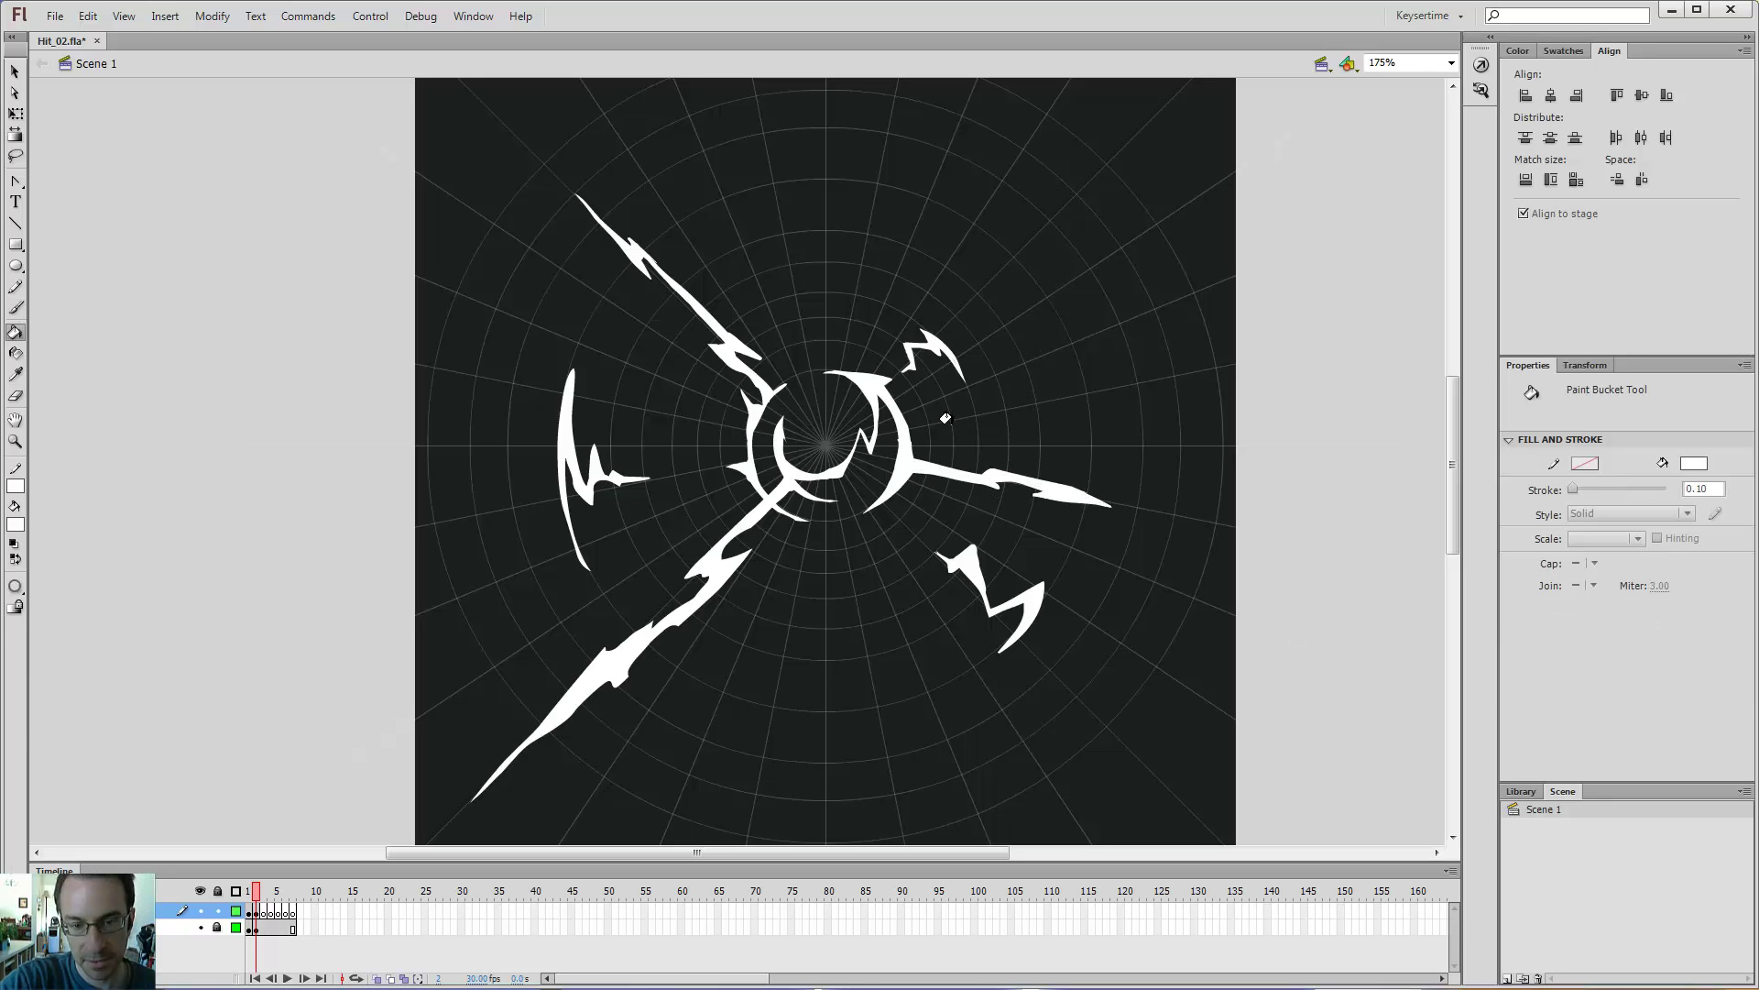
# - Shorten the new right spike by erasing its outer half, and brush and fill a small peak near its base
pyautogui.press('e')
pyautogui.moveTo(969, 459)
pyautogui.mouseDown()
pyautogui.moveTo(1115, 498)
pyautogui.moveTo(1100, 511)
pyautogui.mouseUp()
pyautogui.press('b')
pyautogui.press('e')
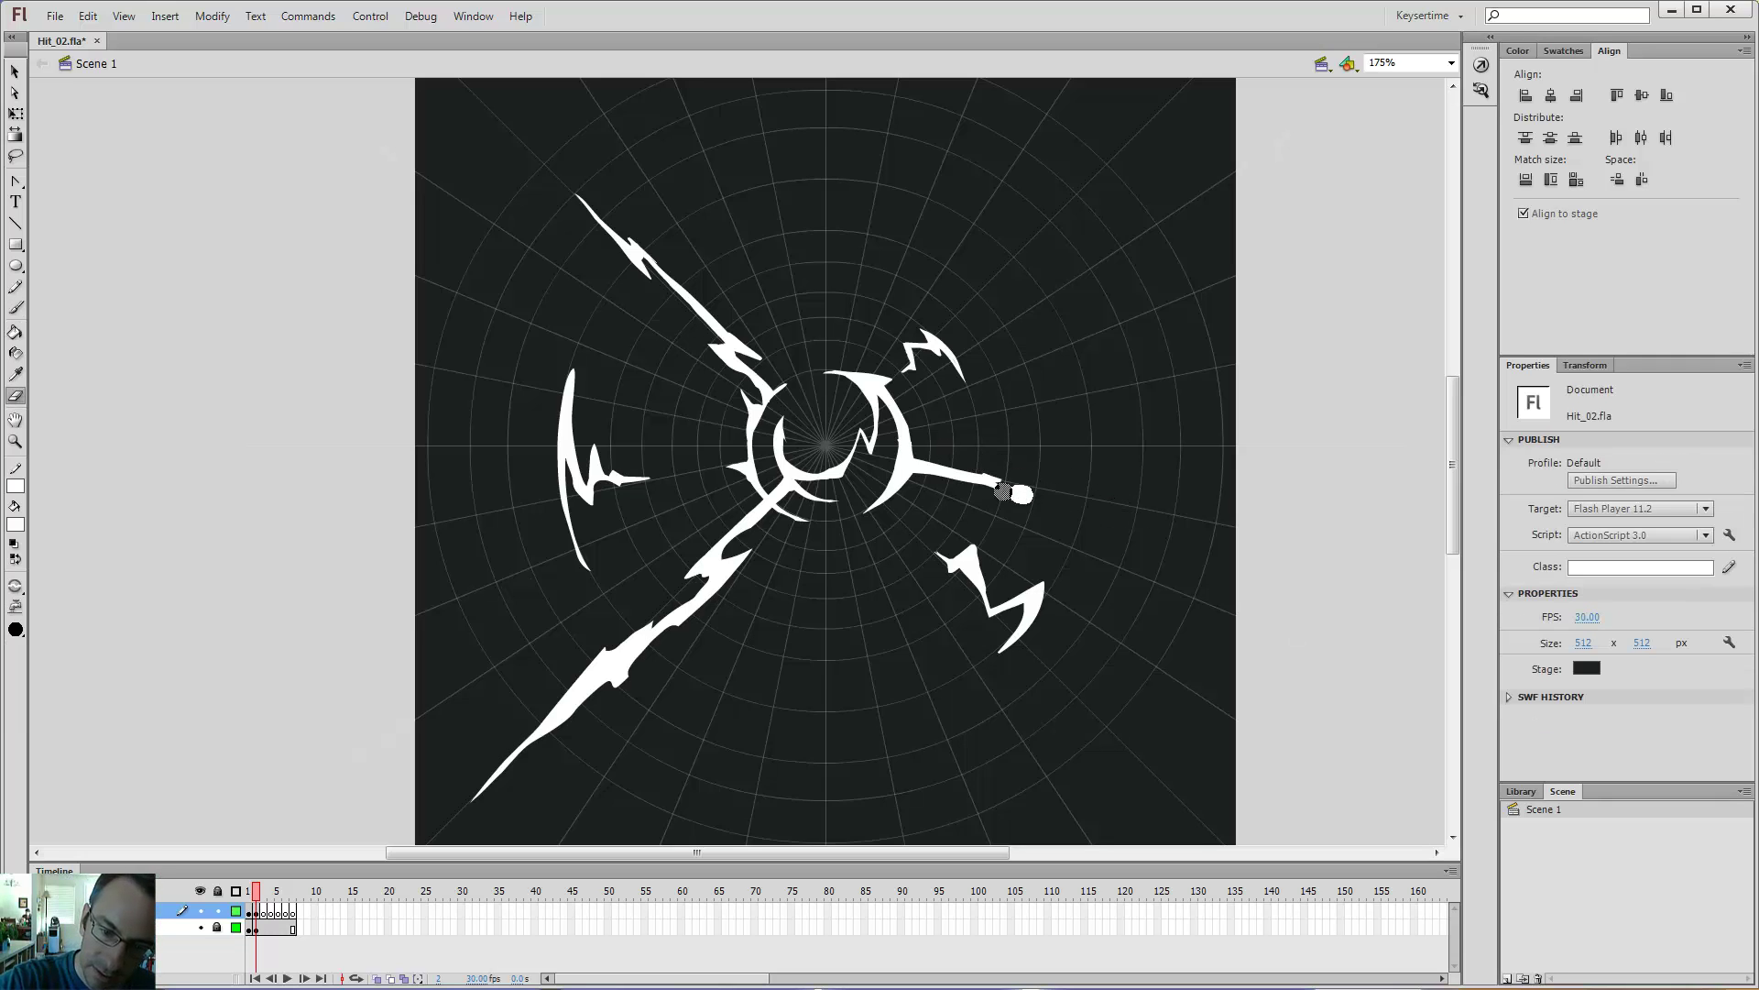
pyautogui.press('b')
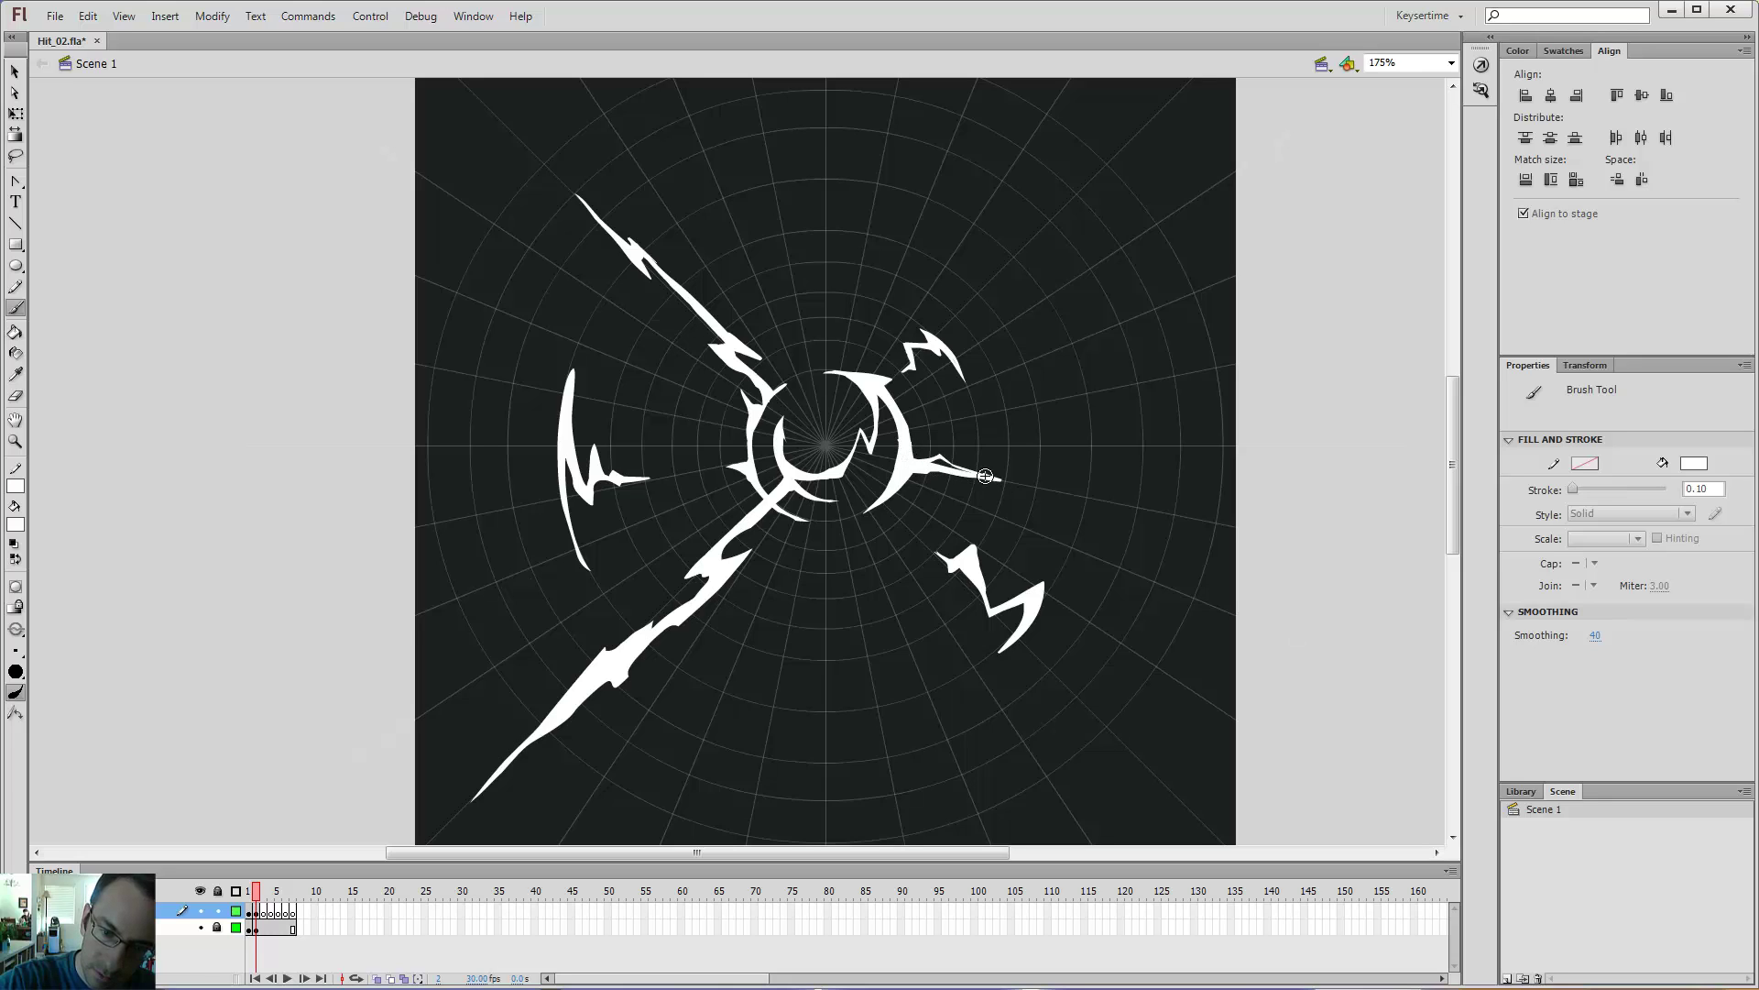
pyautogui.press('k')
pyautogui.press('e')
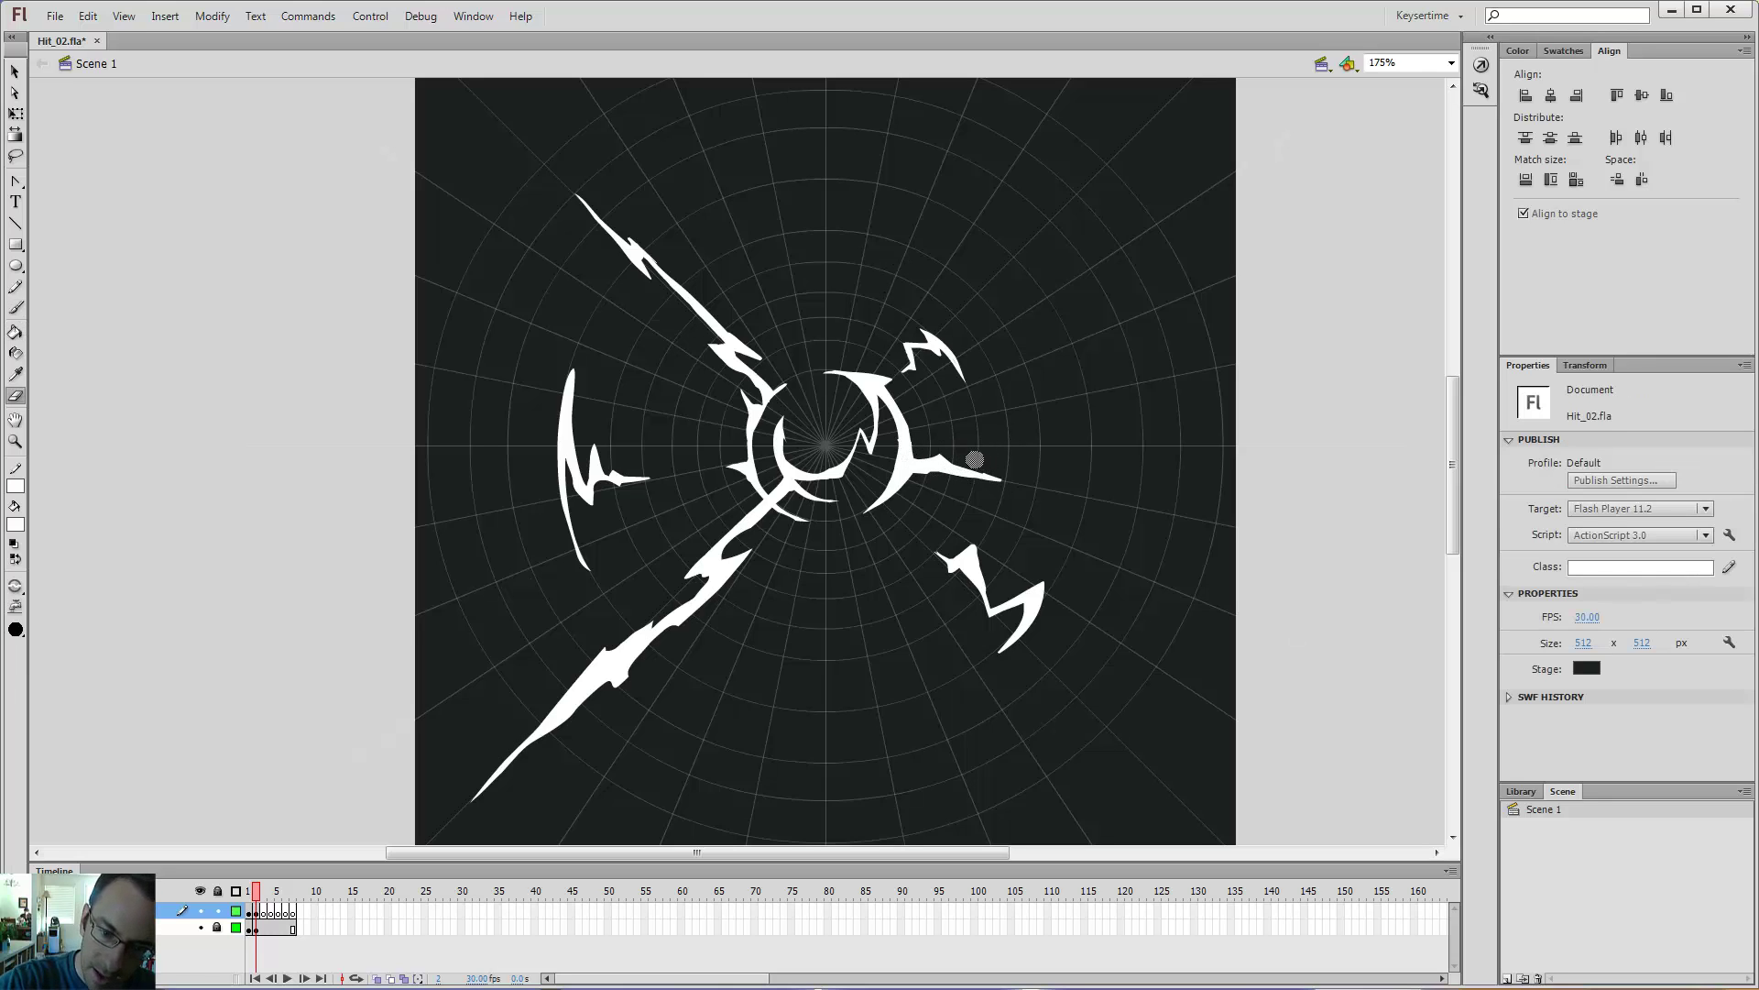
# - Erase the outer half of the upper-left spike, leaving a short pointed stub attached to the ring
pyautogui.hotkey('ctrl', '-')
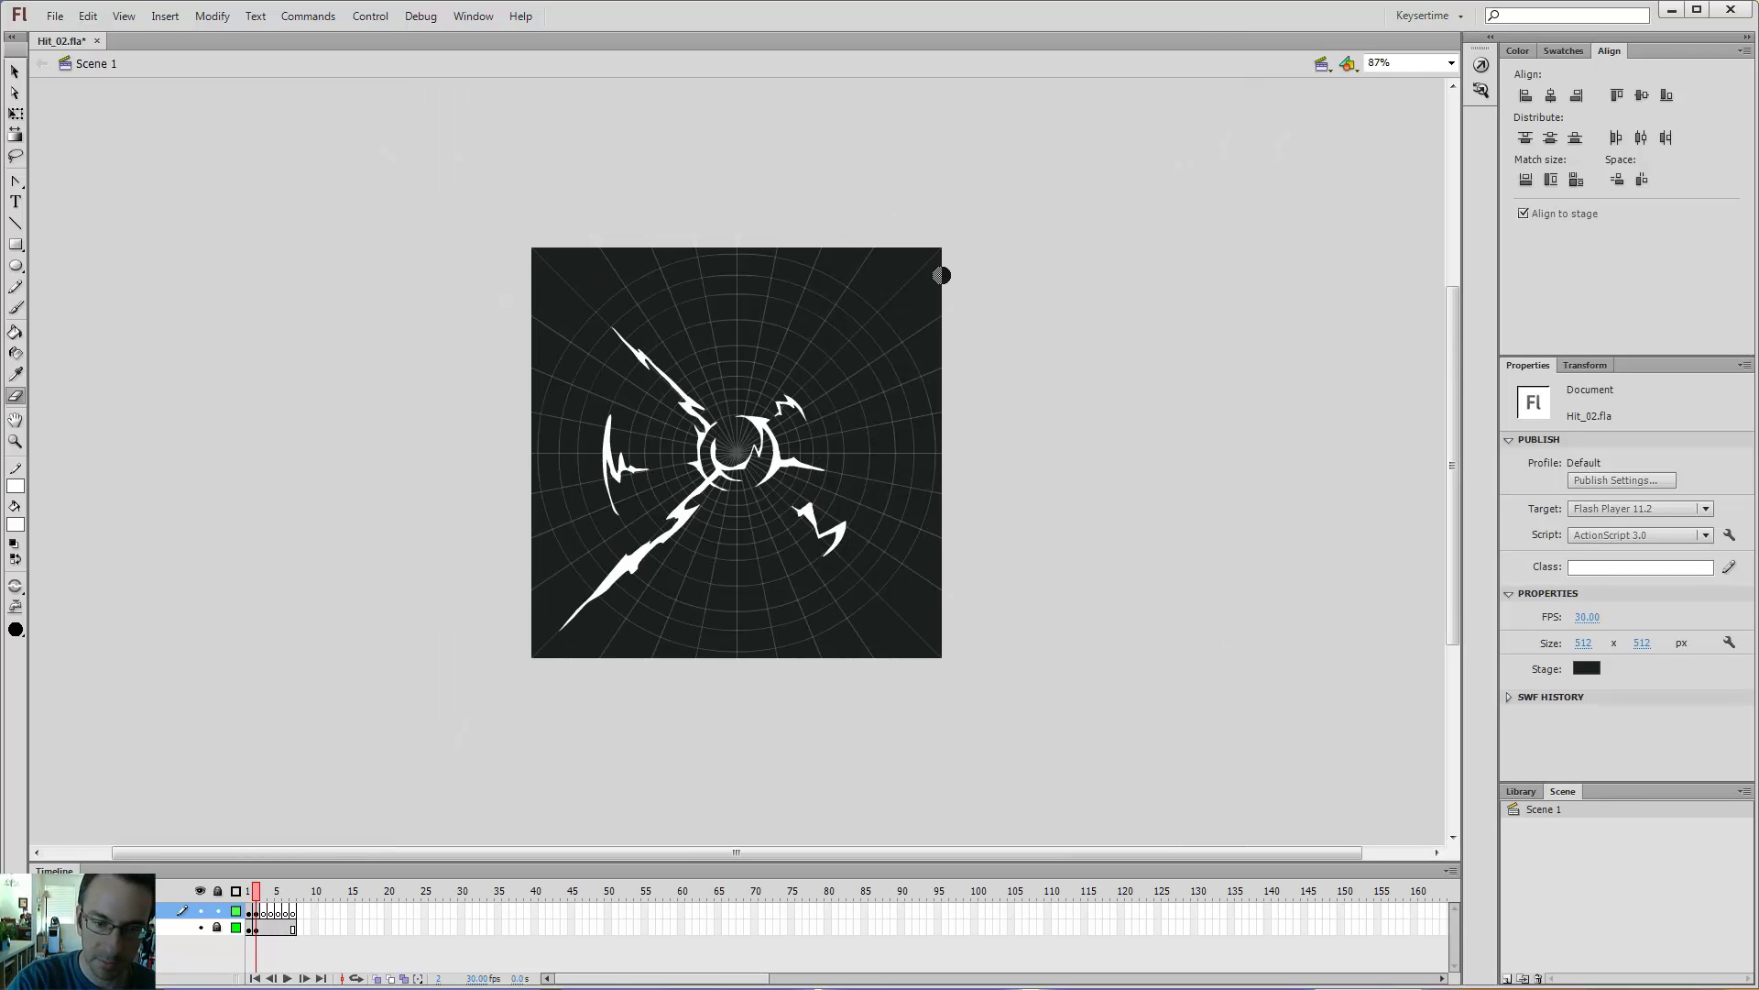
pyautogui.press('z')
pyautogui.click(819, 350)
pyautogui.moveTo(849, 367); pyautogui.dragTo(998, 279)
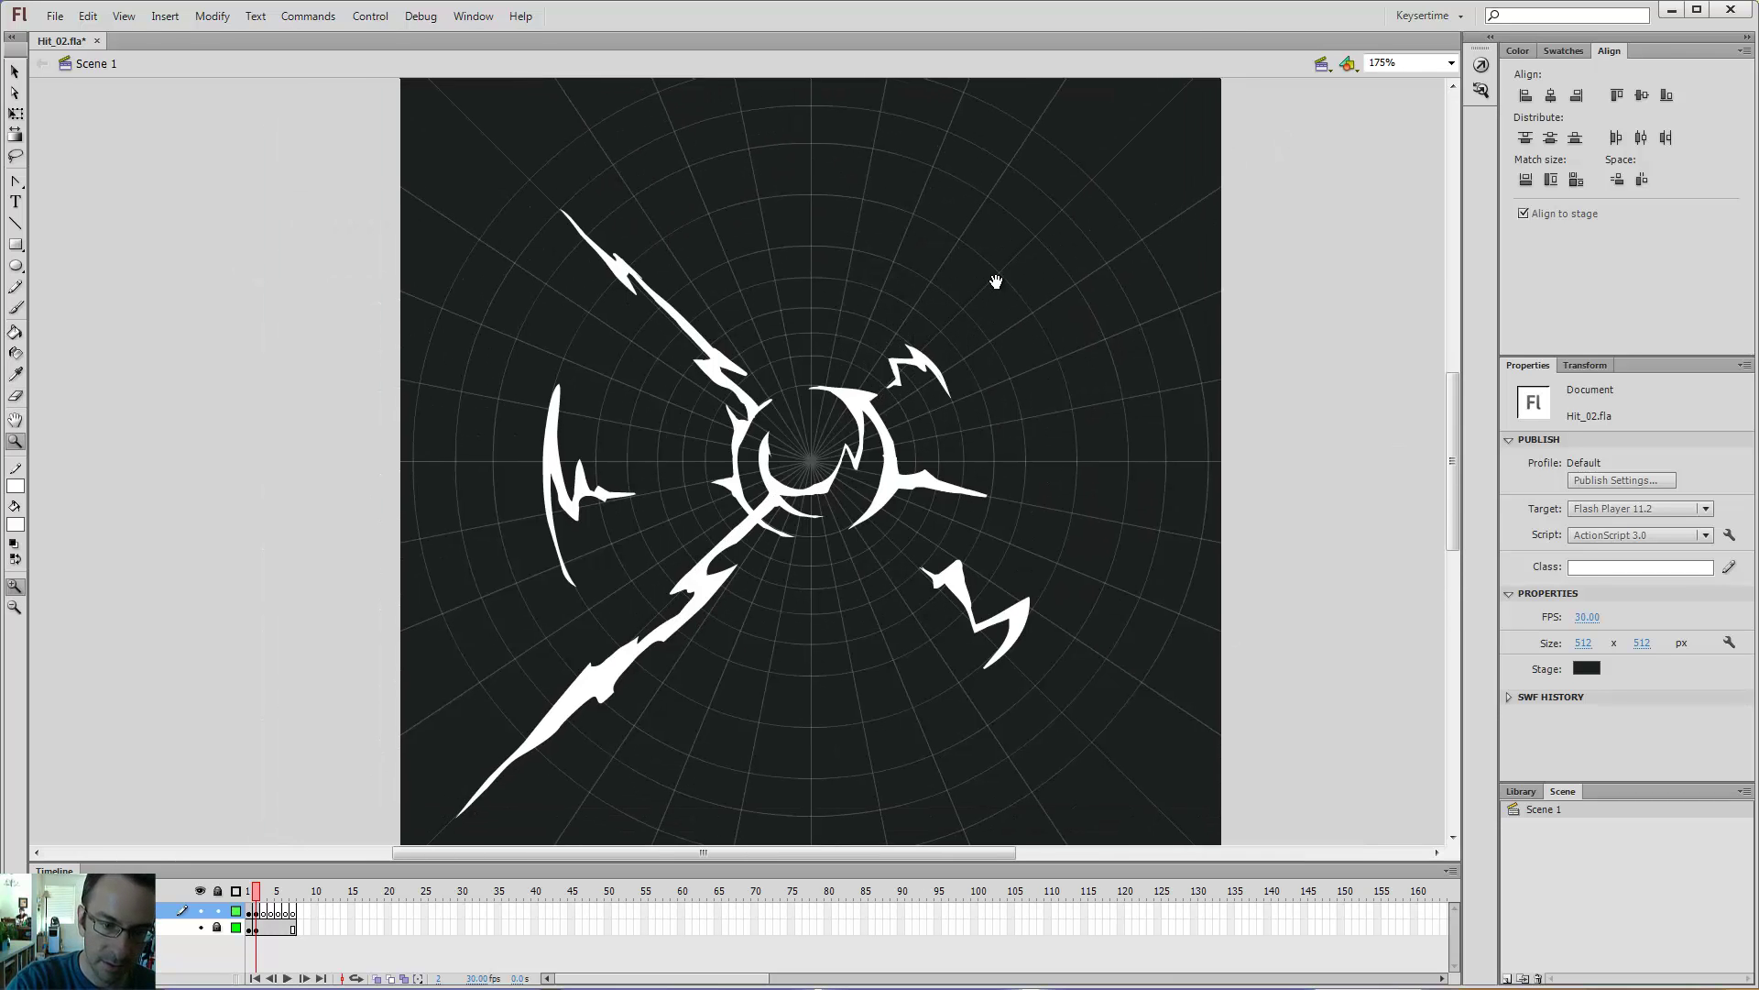
pyautogui.press('e')
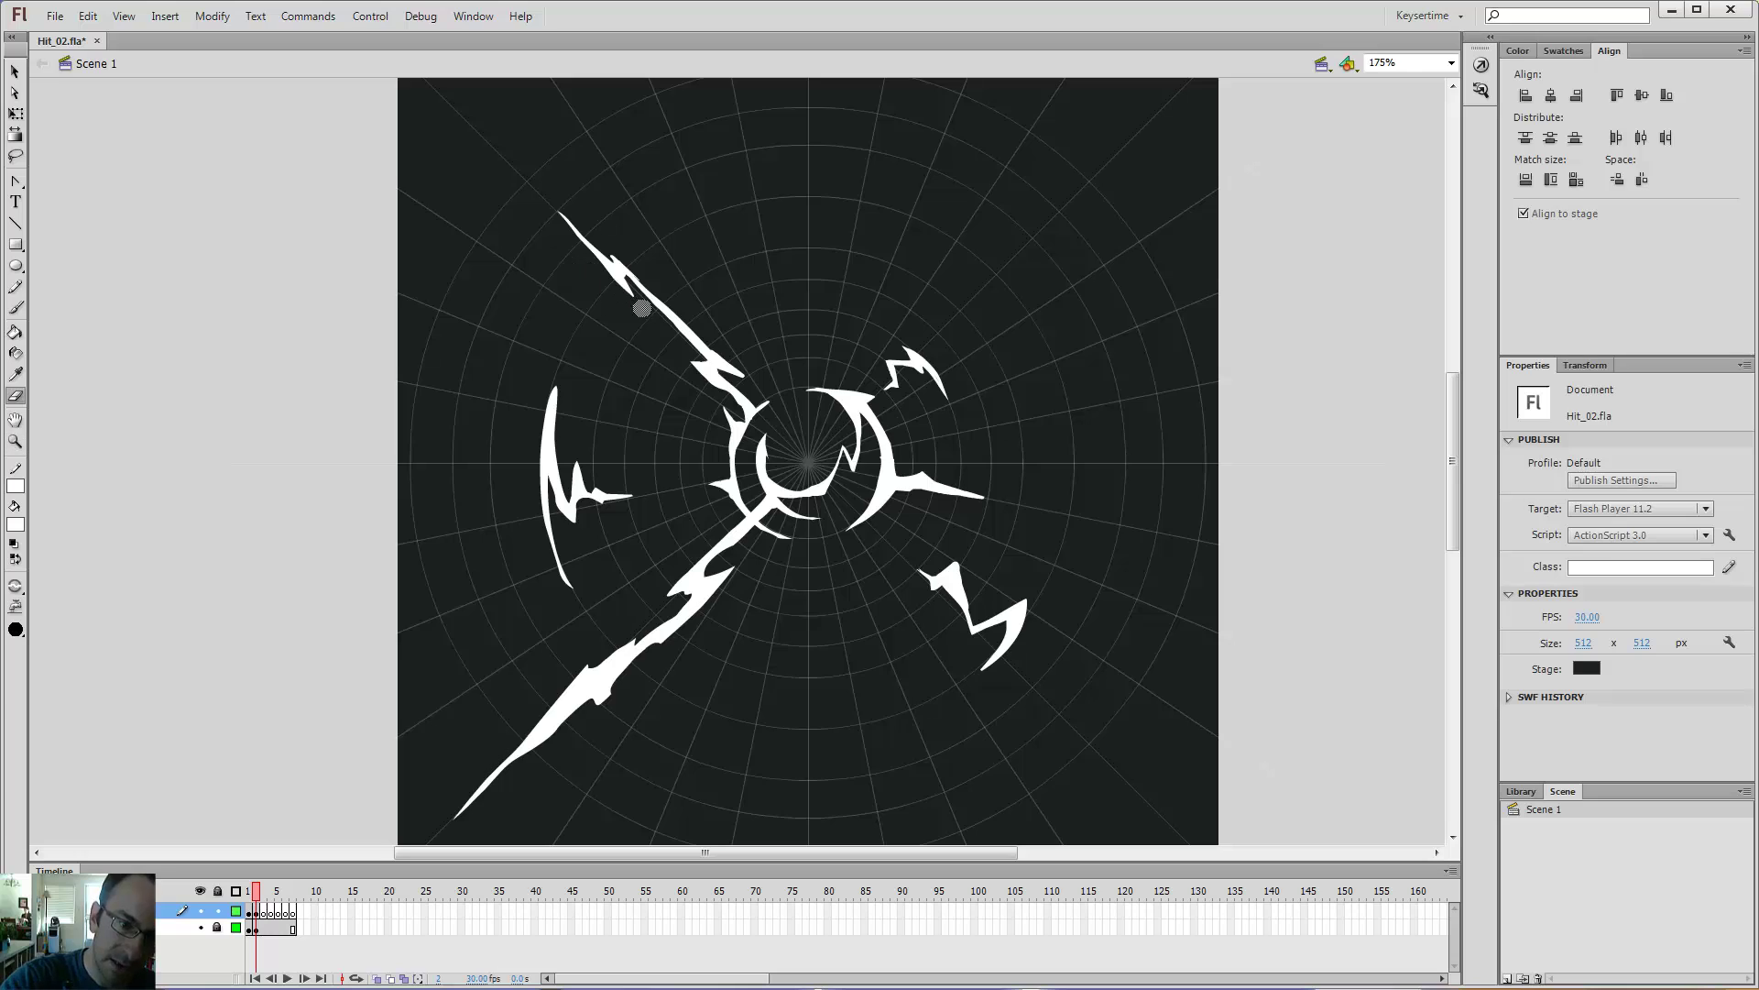
pyautogui.moveTo(633, 306)
pyautogui.mouseDown()
pyautogui.moveTo(535, 161)
pyautogui.moveTo(664, 319)
pyautogui.mouseUp()
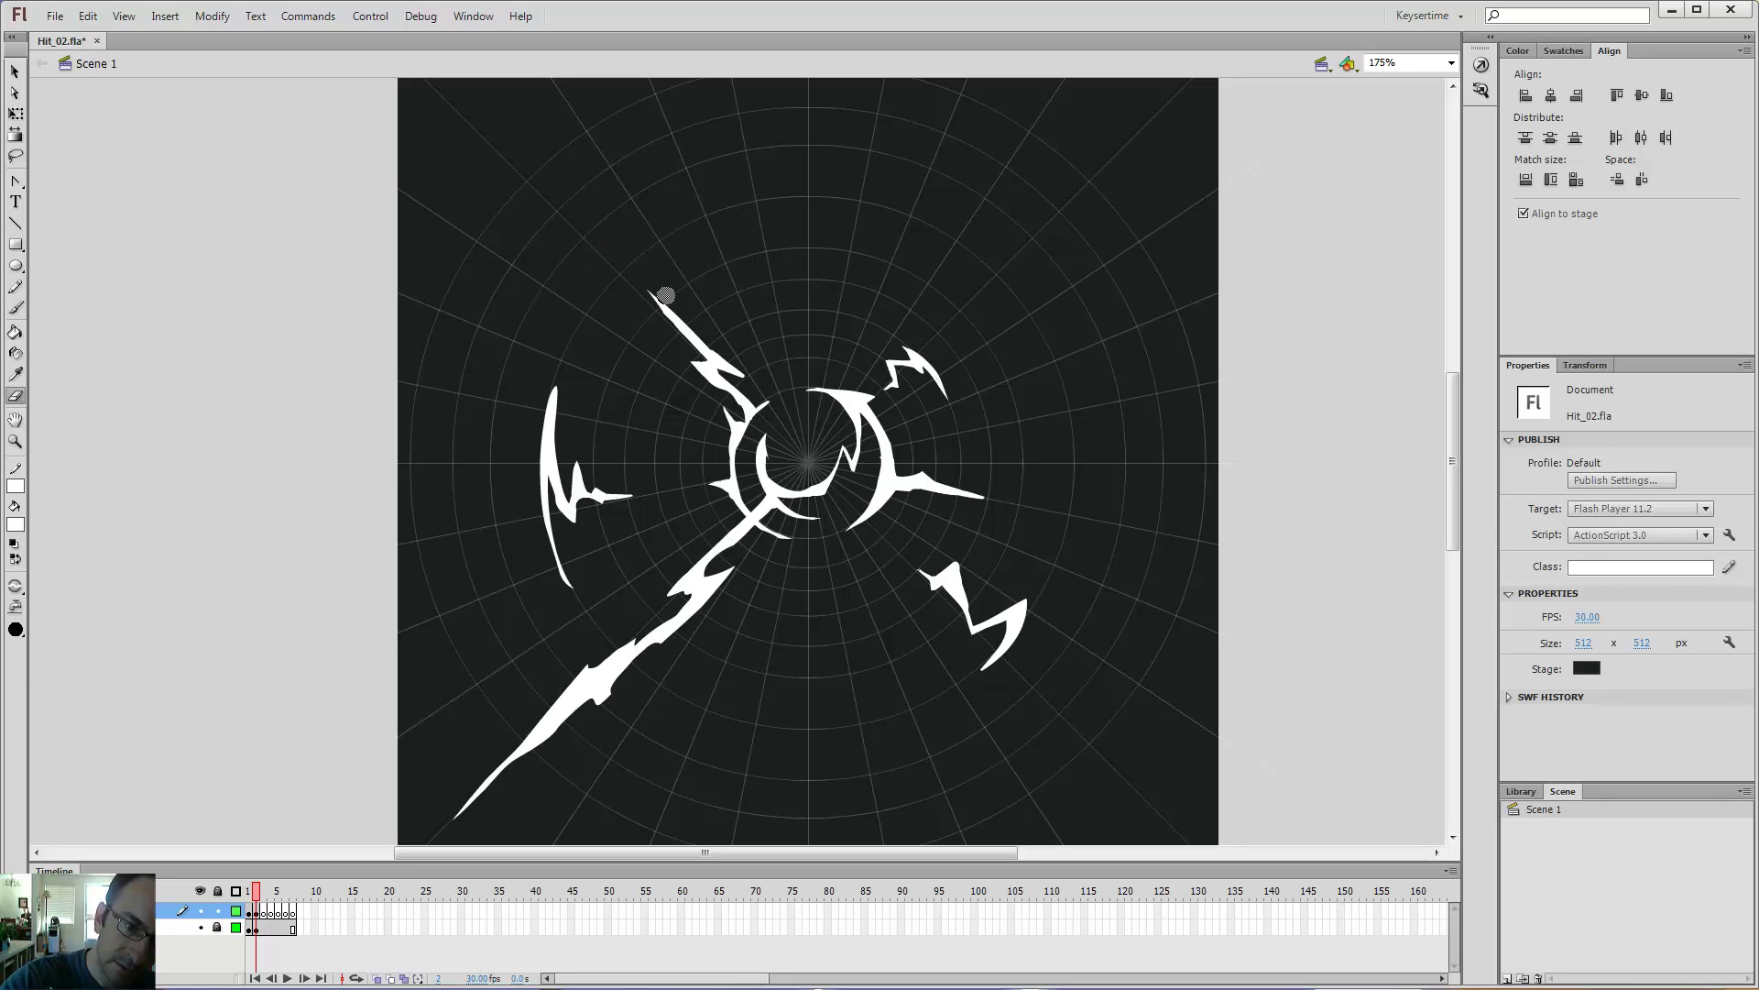
# - Brush and fill a steeper, thicker zigzag tip on the end of the upper-left spike
pyautogui.press('b')
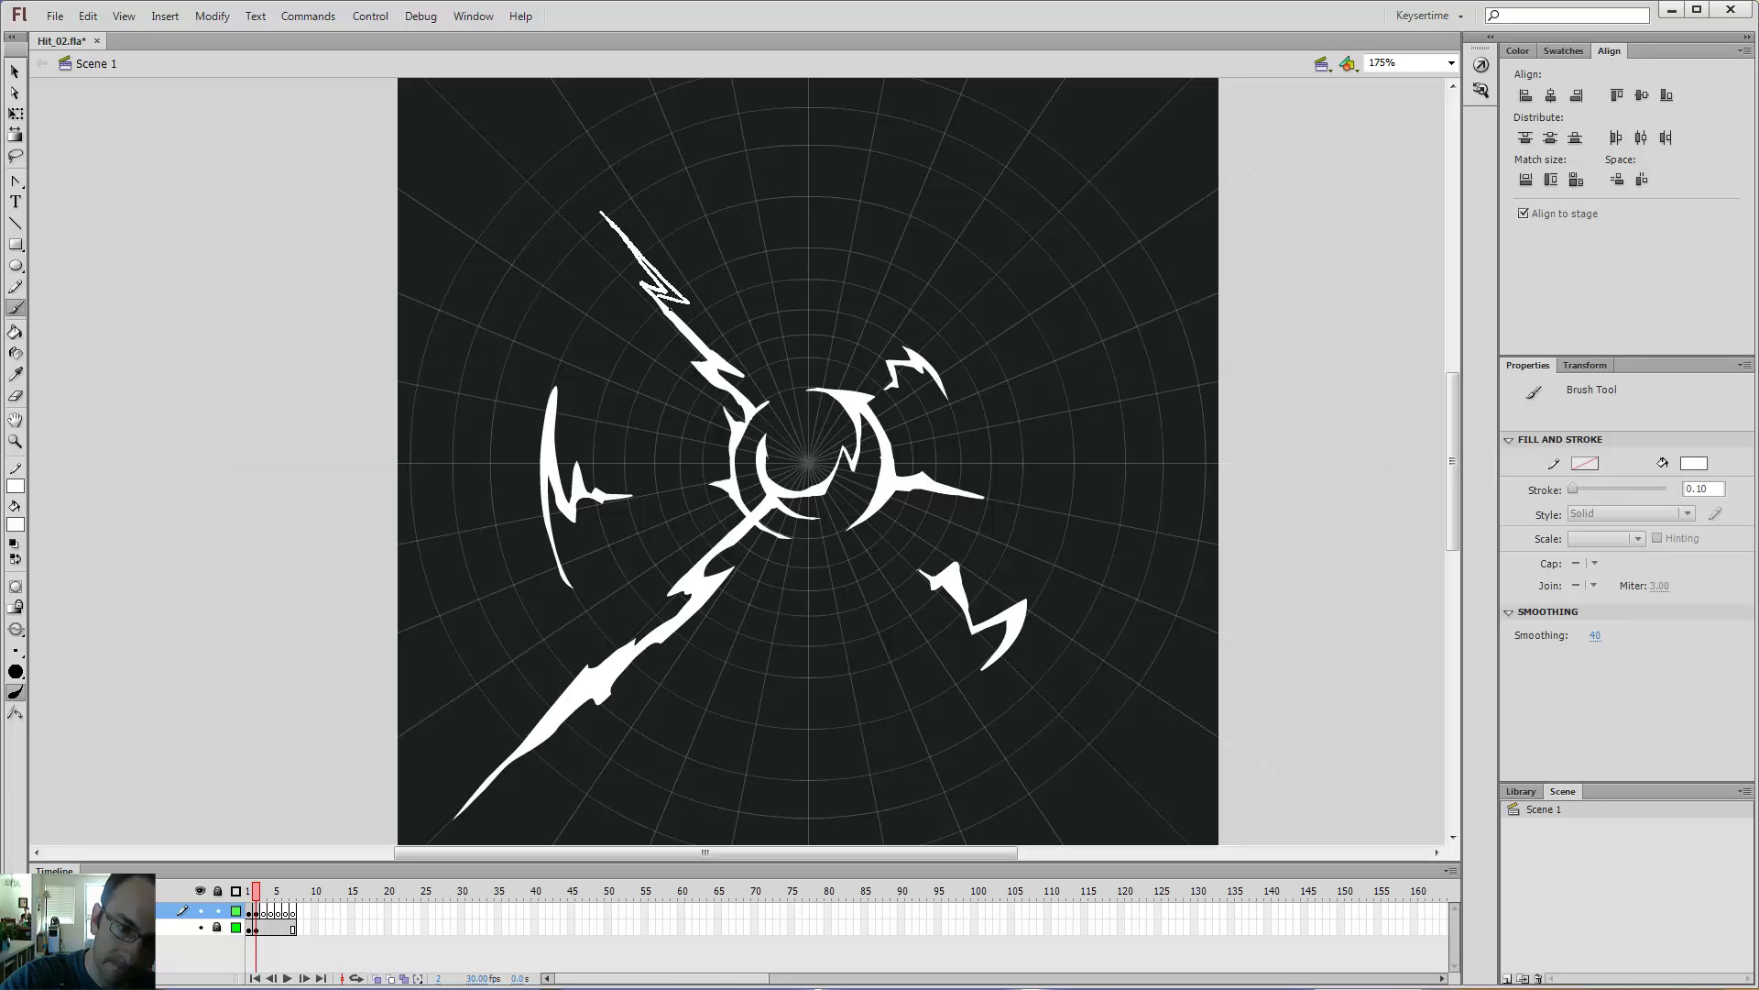
pyautogui.press('k')
pyautogui.moveTo(671, 308); pyautogui.dragTo(756, 282)
pyautogui.click(663, 285)
# - Undo the stray strokes beside the upper-left spike, and brush its inner end wider with a second prong reaching the ring
pyautogui.press('b')
pyautogui.hotkey('ctrl', 'z')
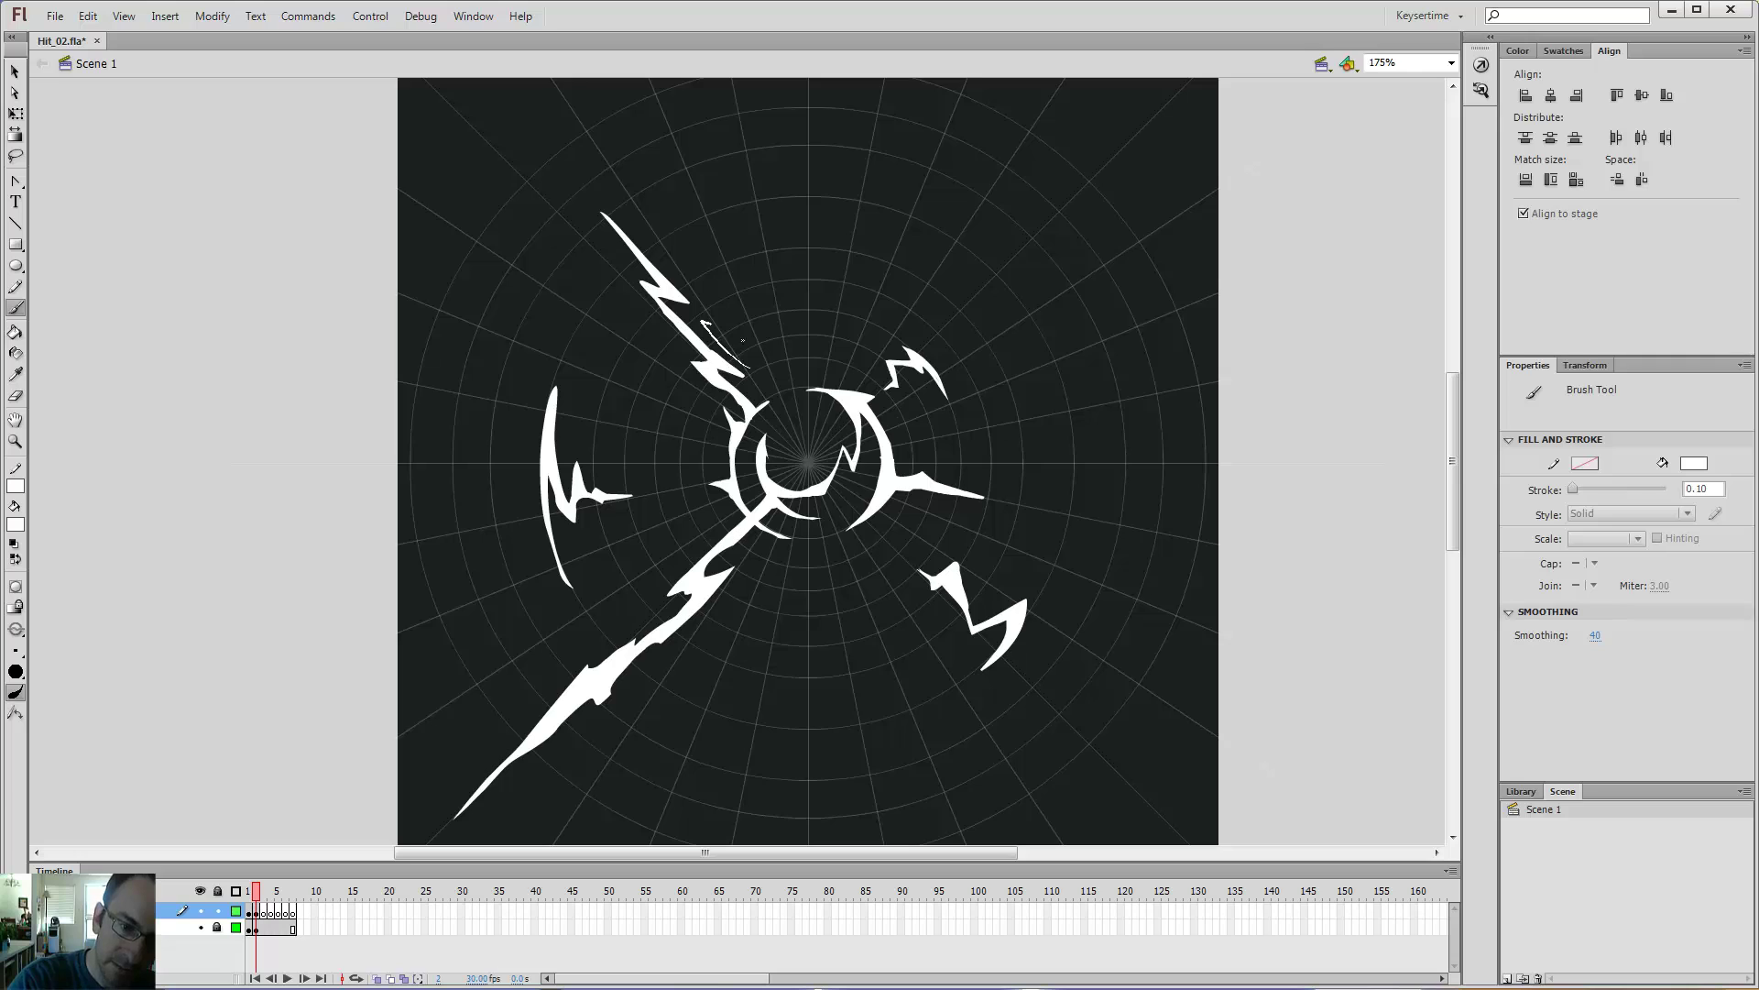
pyautogui.hotkey('ctrl', 'z')
pyautogui.press('v')
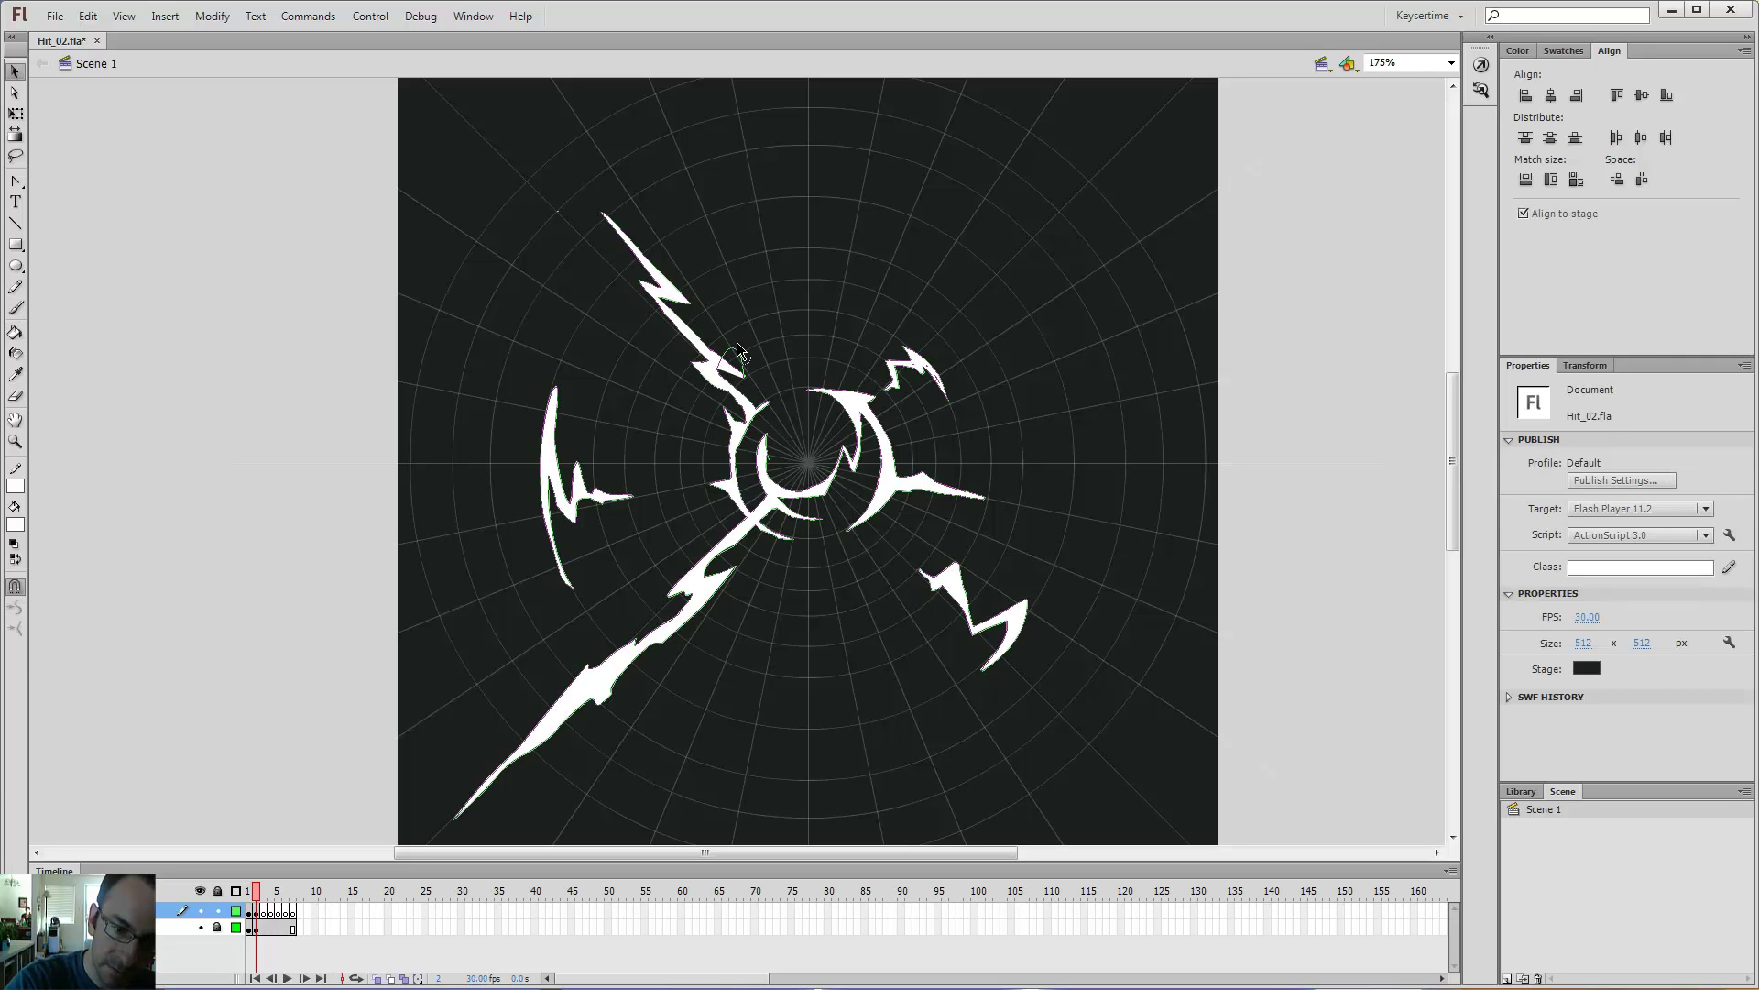
pyautogui.press('b')
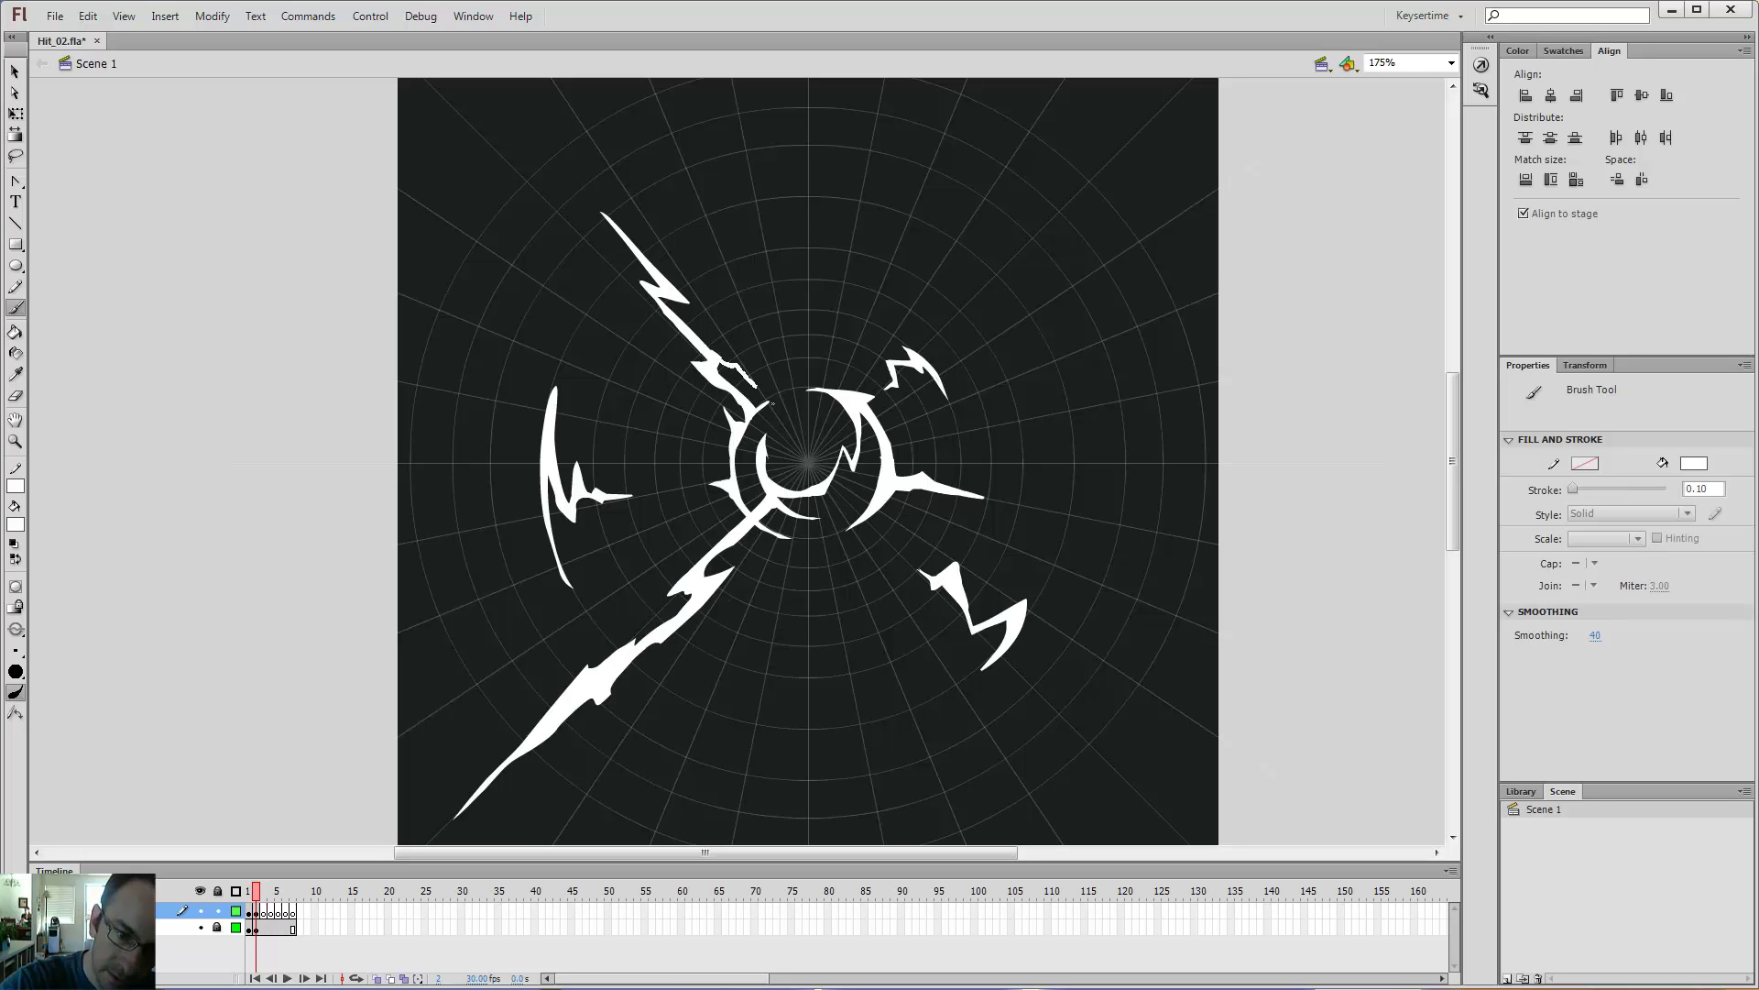
pyautogui.moveTo(770, 401)
pyautogui.mouseDown()
pyautogui.moveTo(780, 383)
pyautogui.moveTo(761, 427)
pyautogui.mouseUp()
pyautogui.press('e')
pyautogui.press('b')
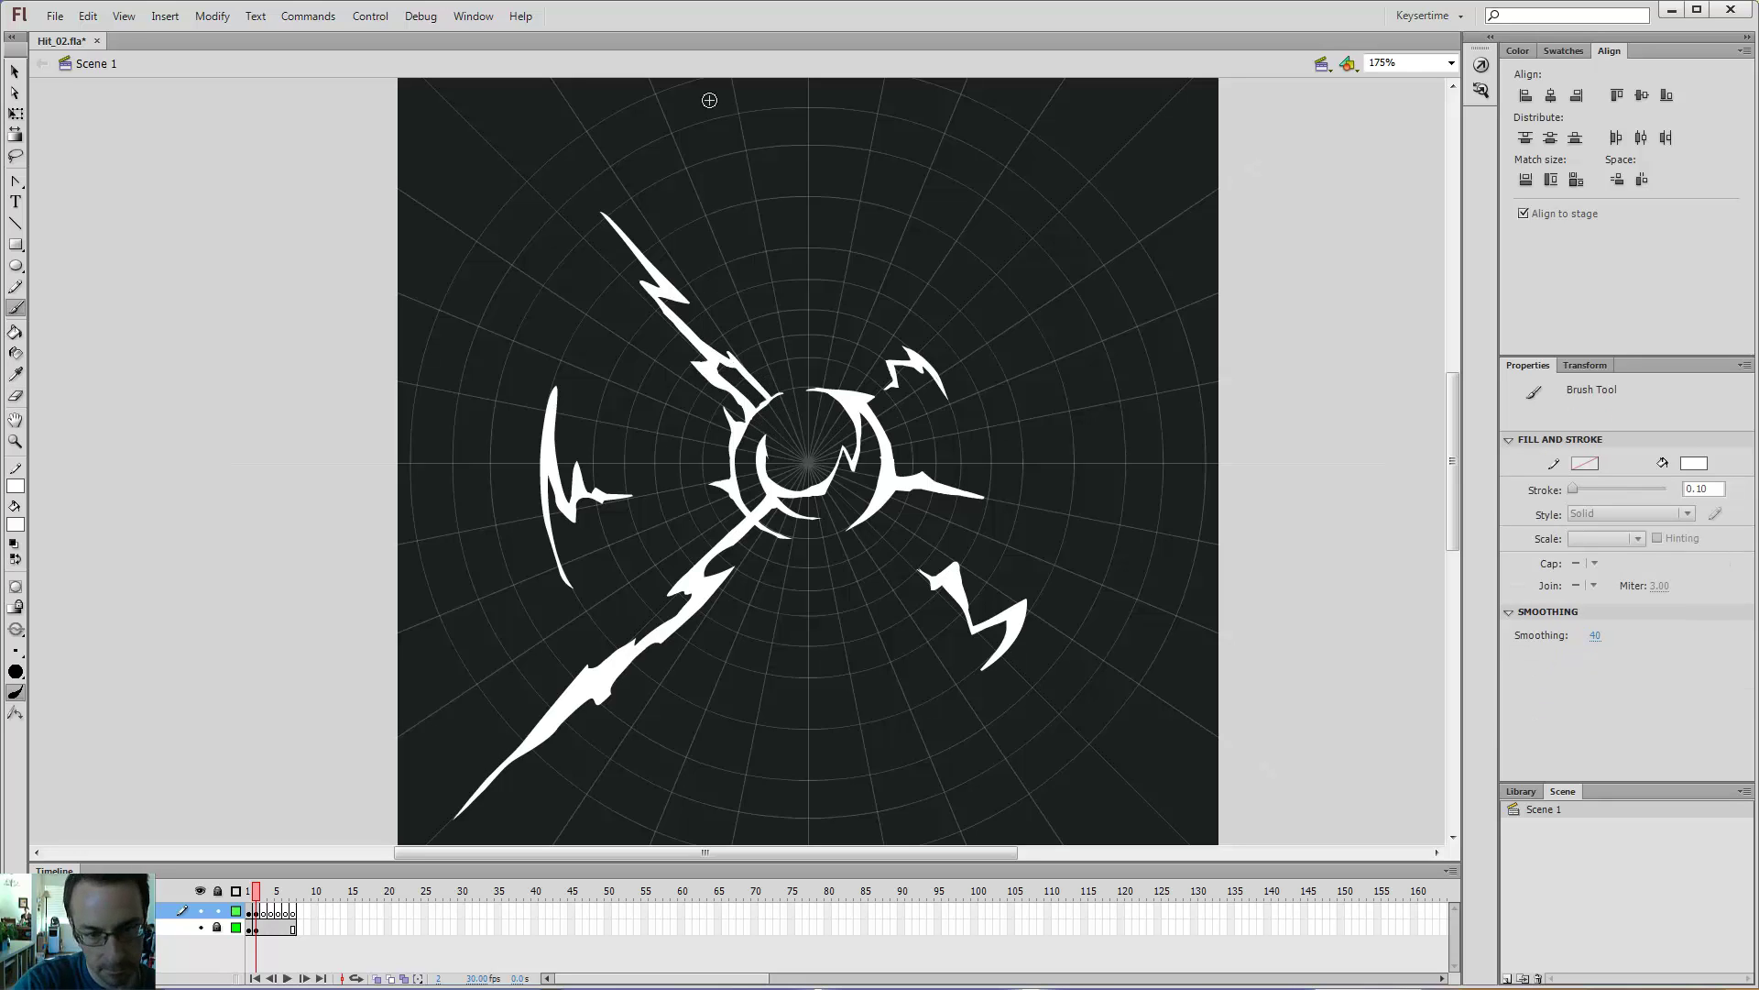
pyautogui.hotkey('ctrl', '-')
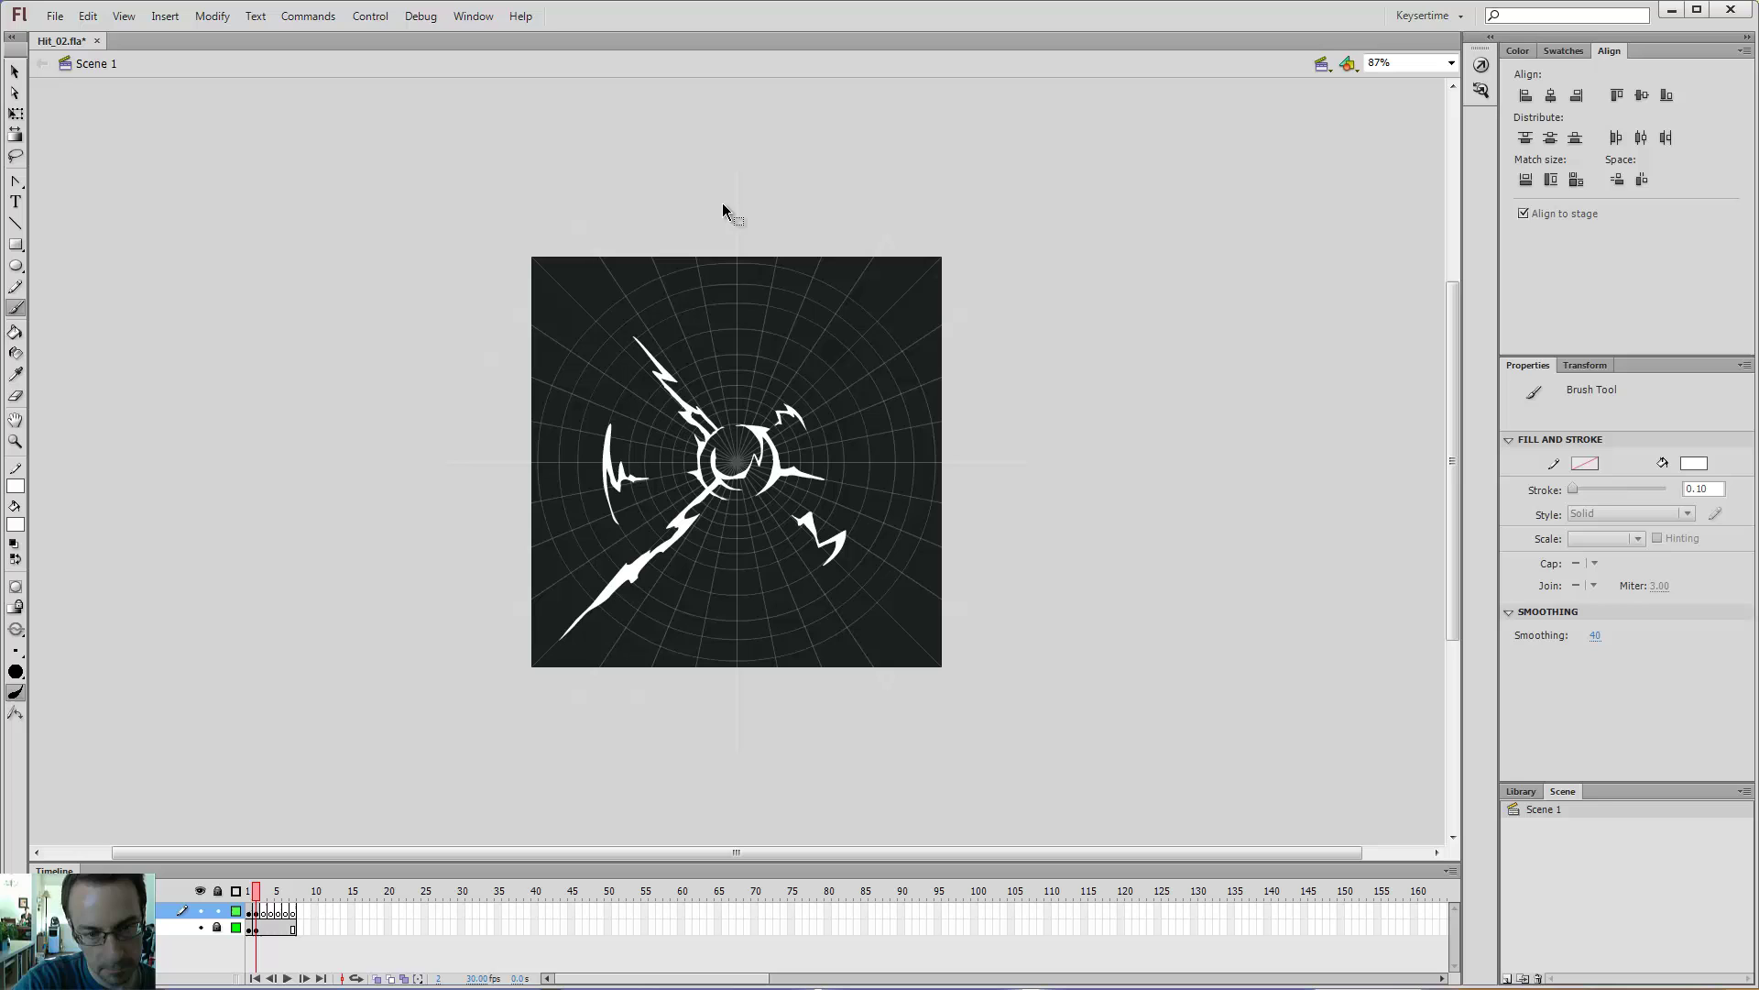
pyautogui.press('z')
pyautogui.click(709, 322)
pyautogui.moveTo(730, 499)
pyautogui.mouseDown()
pyautogui.moveTo(727, 451)
pyautogui.moveTo(658, 359)
pyautogui.mouseUp()
pyautogui.click(689, 465)
pyautogui.press('b')
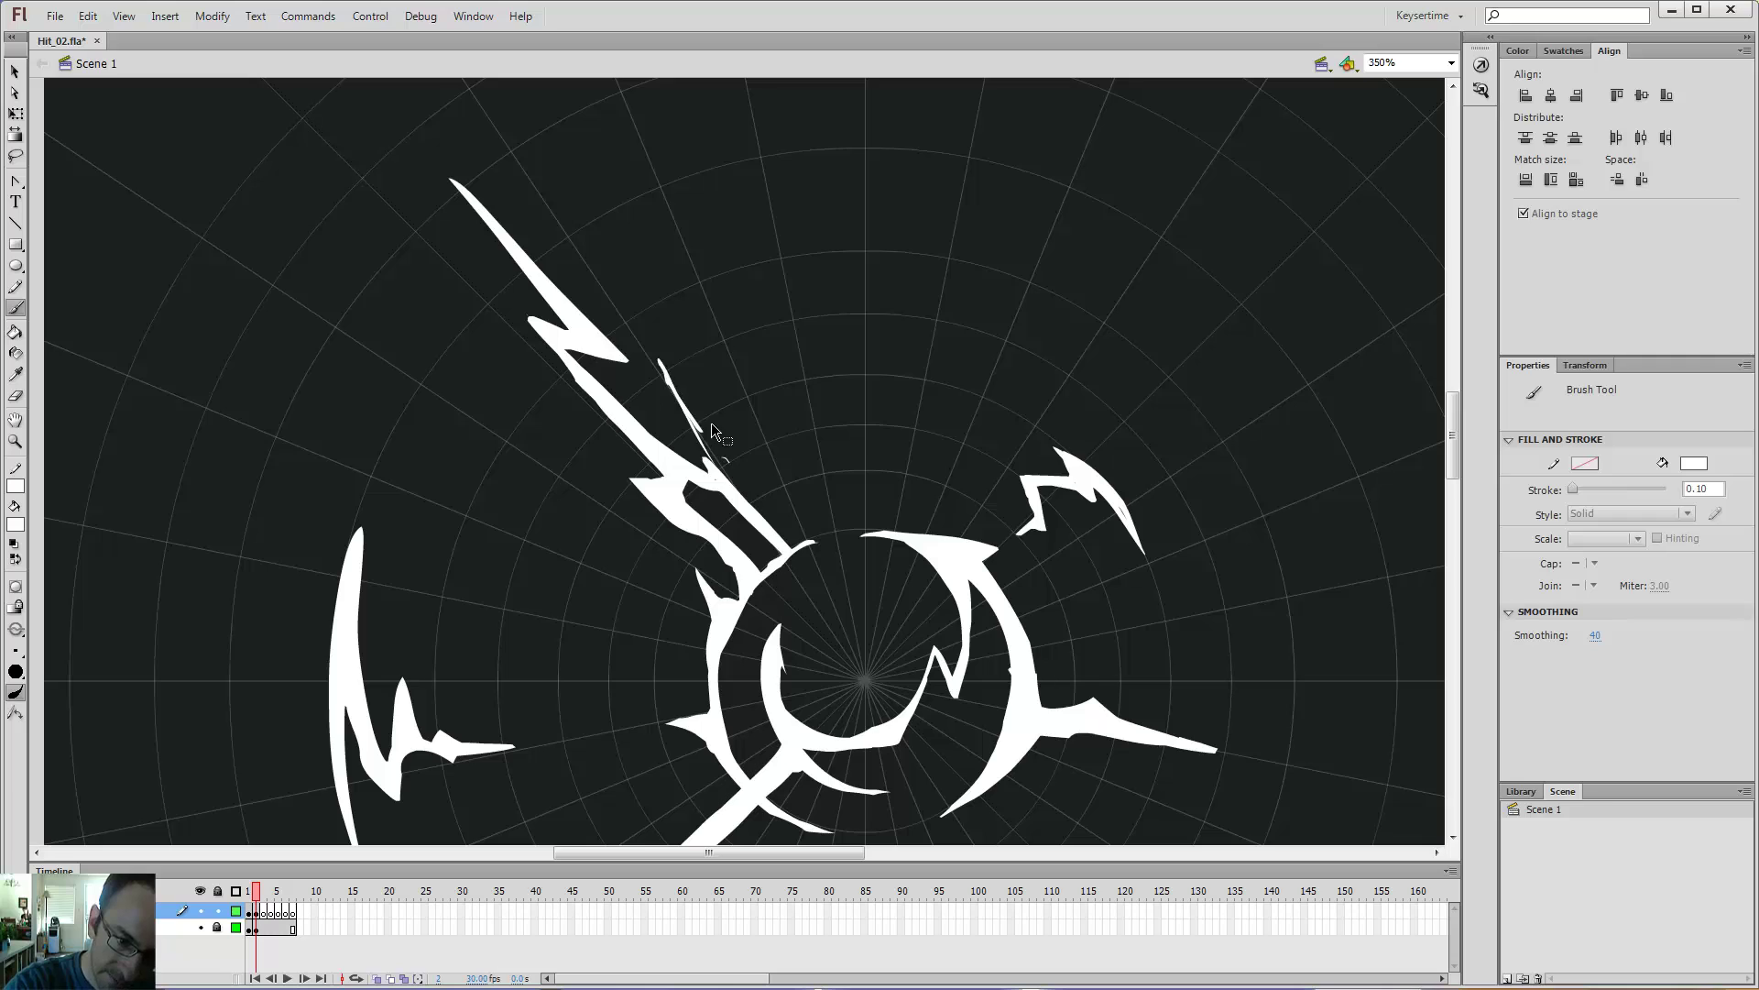
pyautogui.hotkey('ctrl', 'z')
pyautogui.moveTo(674, 436); pyautogui.dragTo(676, 440)
pyautogui.hotkey('ctrl', 'z')
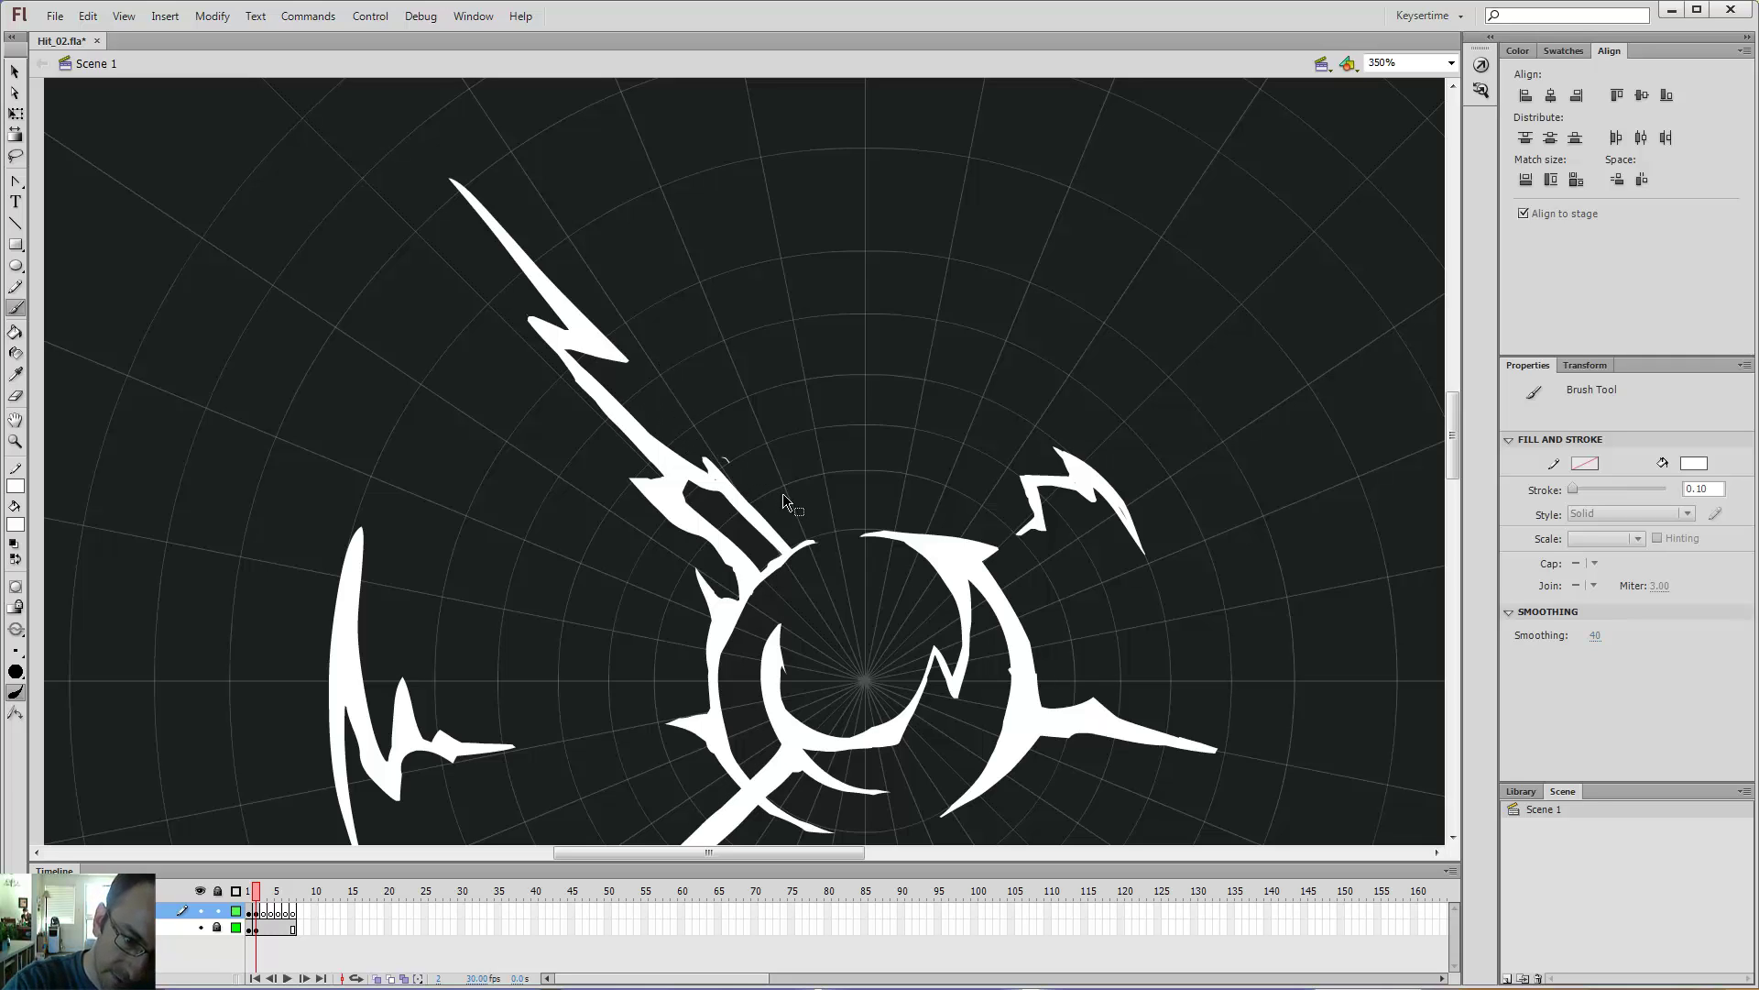
# - Thin the upper-left spike's second prong by erasing its outer edge, and touch up its join with the ring
pyautogui.press('e')
pyautogui.moveTo(750, 499); pyautogui.dragTo(789, 548)
pyautogui.press('b')
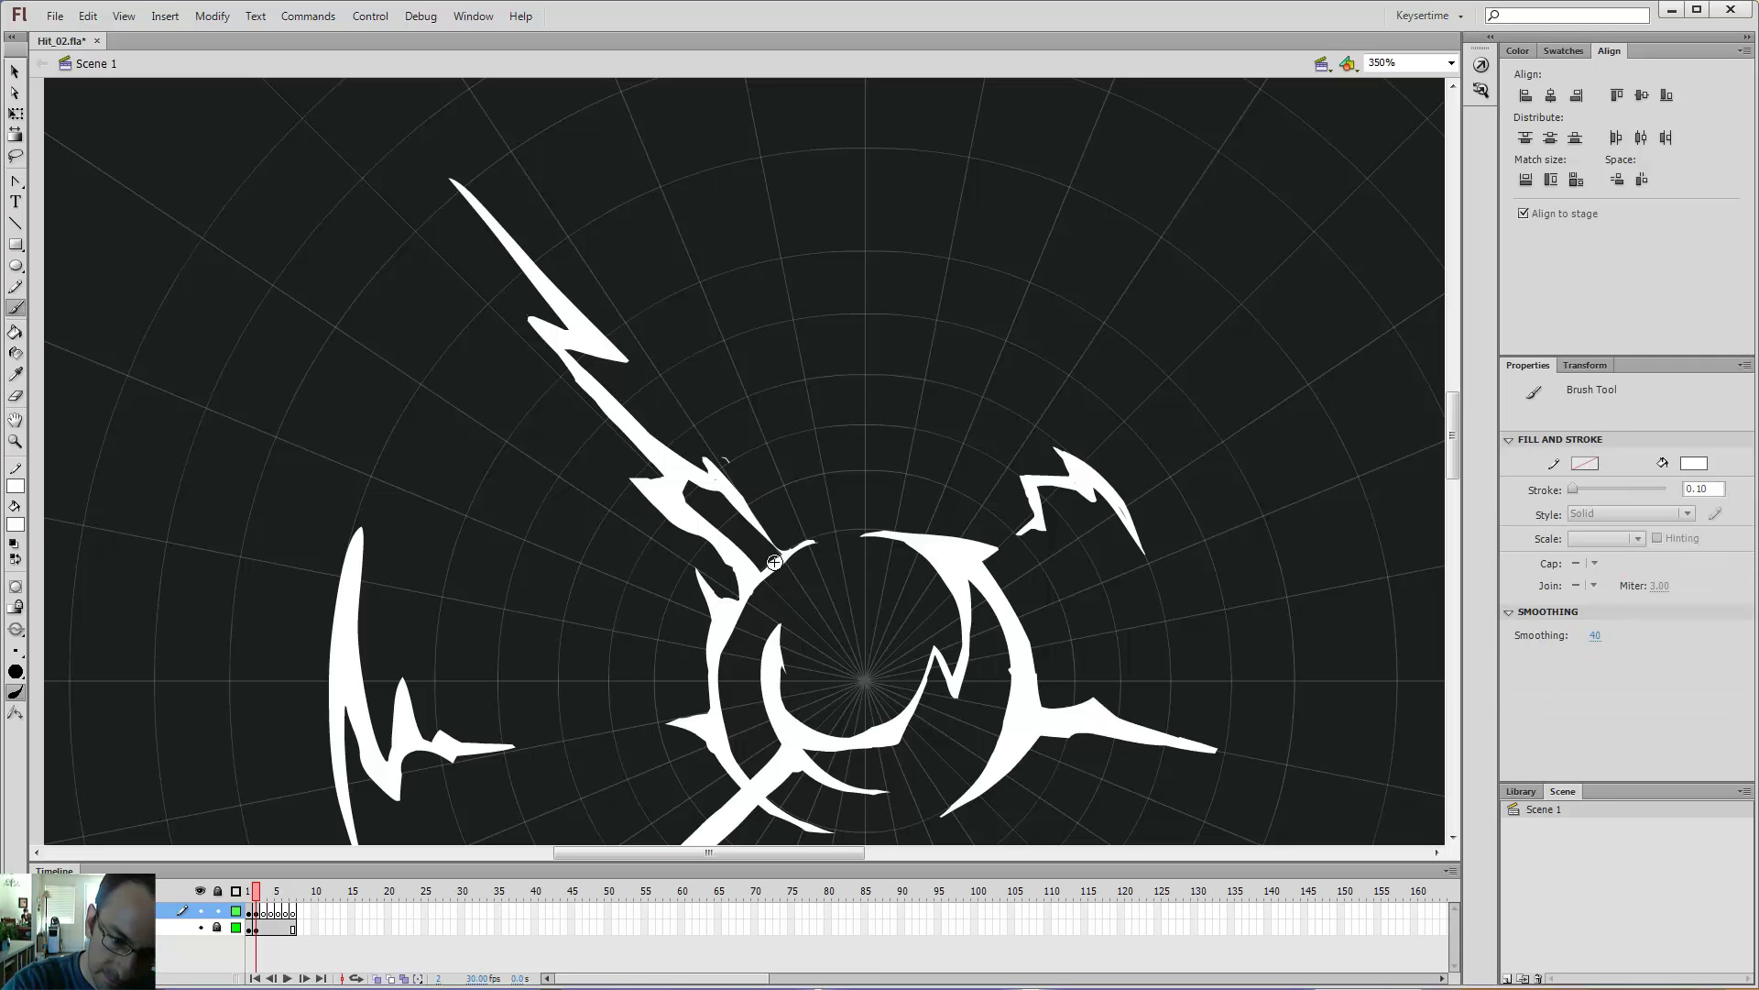
pyautogui.press('k')
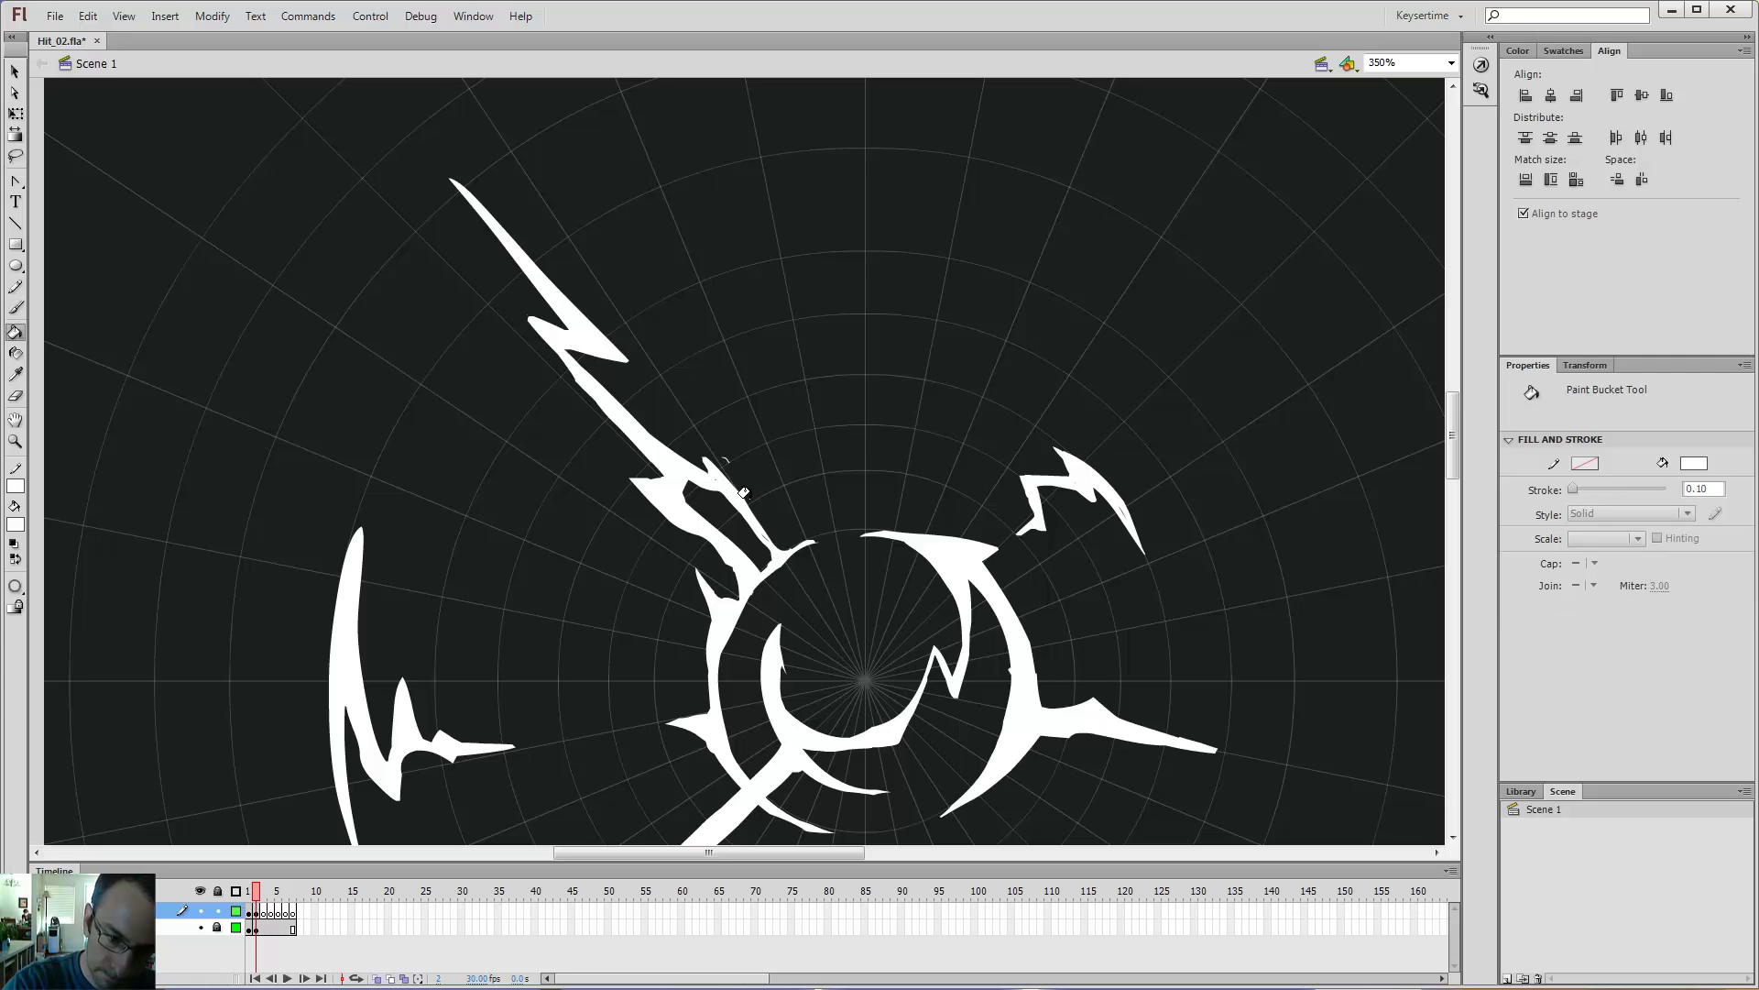
pyautogui.press('b')
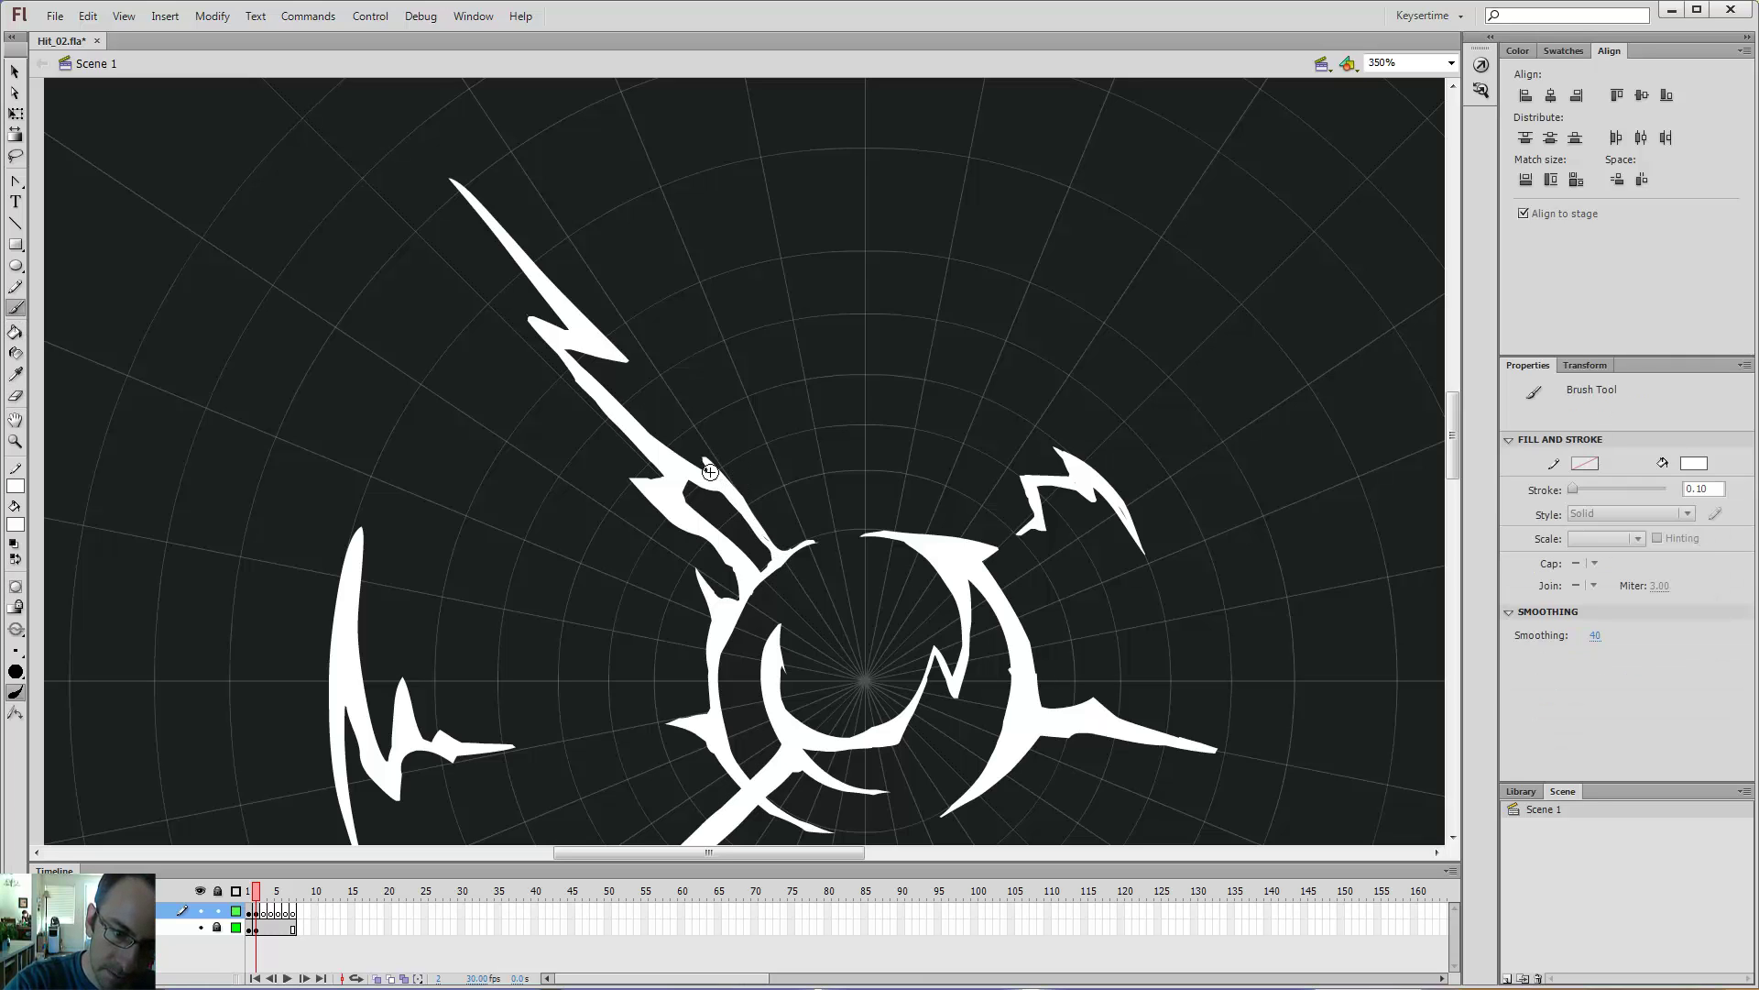
# - Brush and fill a small pointed barb at the outer end of the upper-left spike's second prong
pyautogui.press('k')
pyautogui.press('b')
pyautogui.moveTo(711, 452); pyautogui.dragTo(722, 477)
pyautogui.press('k')
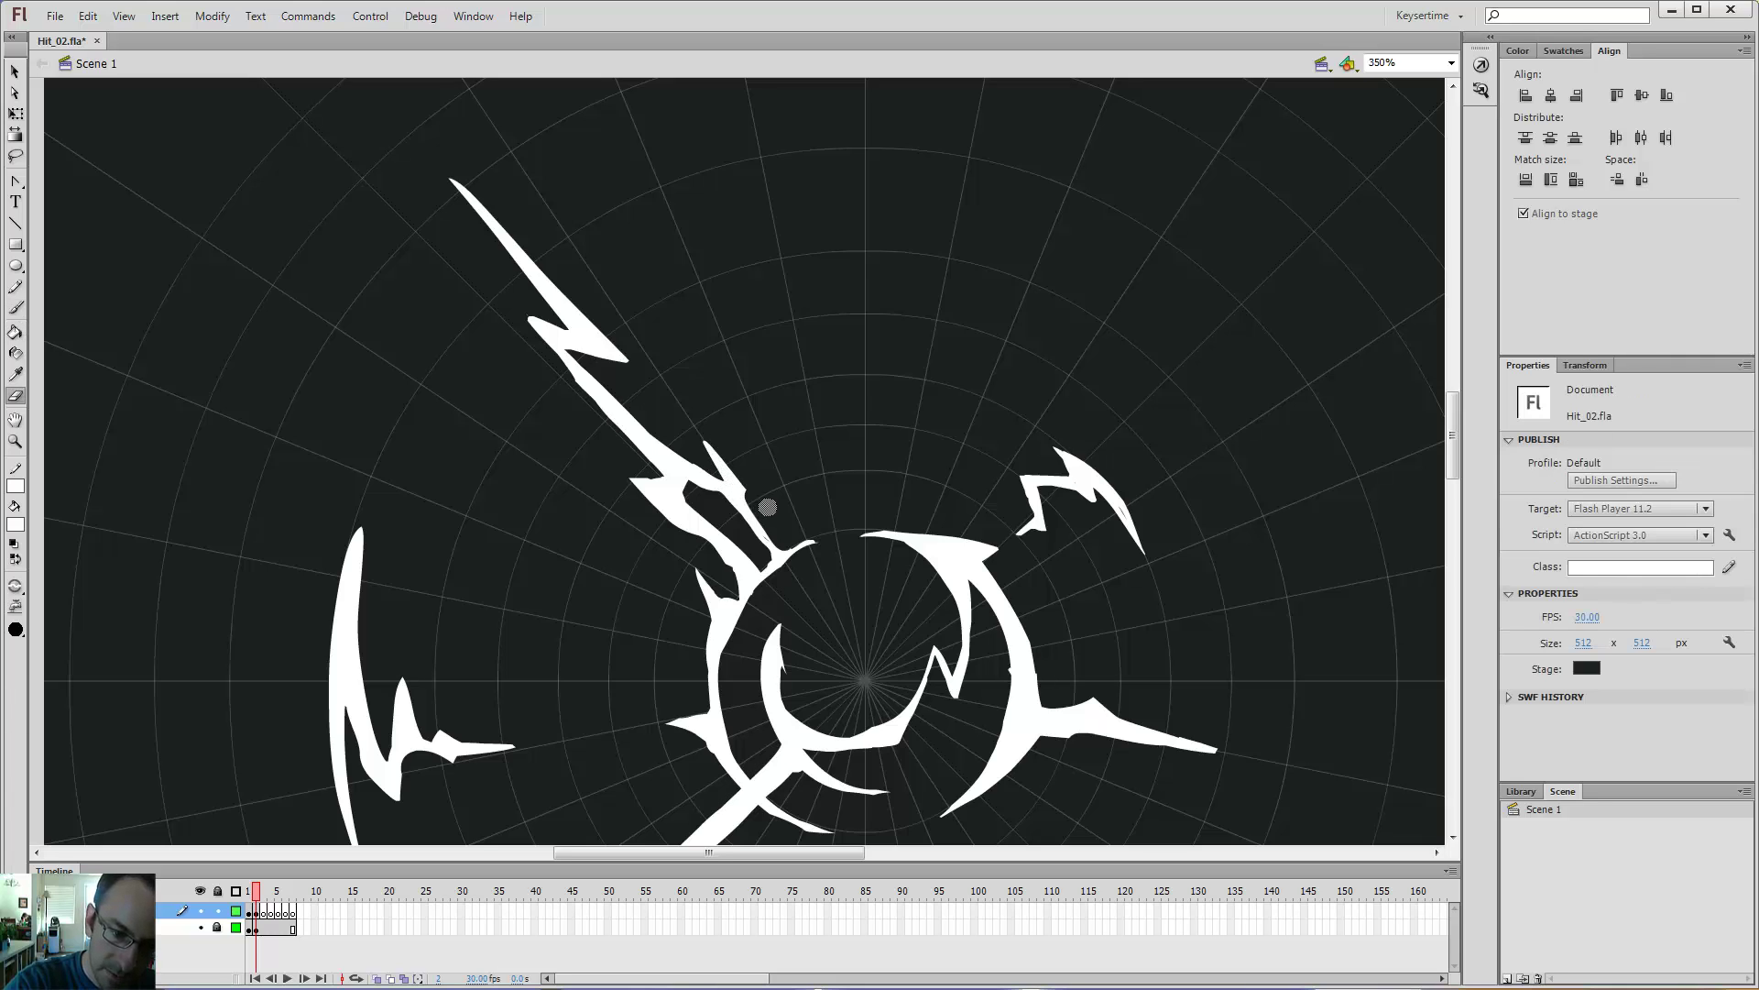
pyautogui.click(748, 492)
pyautogui.press('b')
pyautogui.press('e')
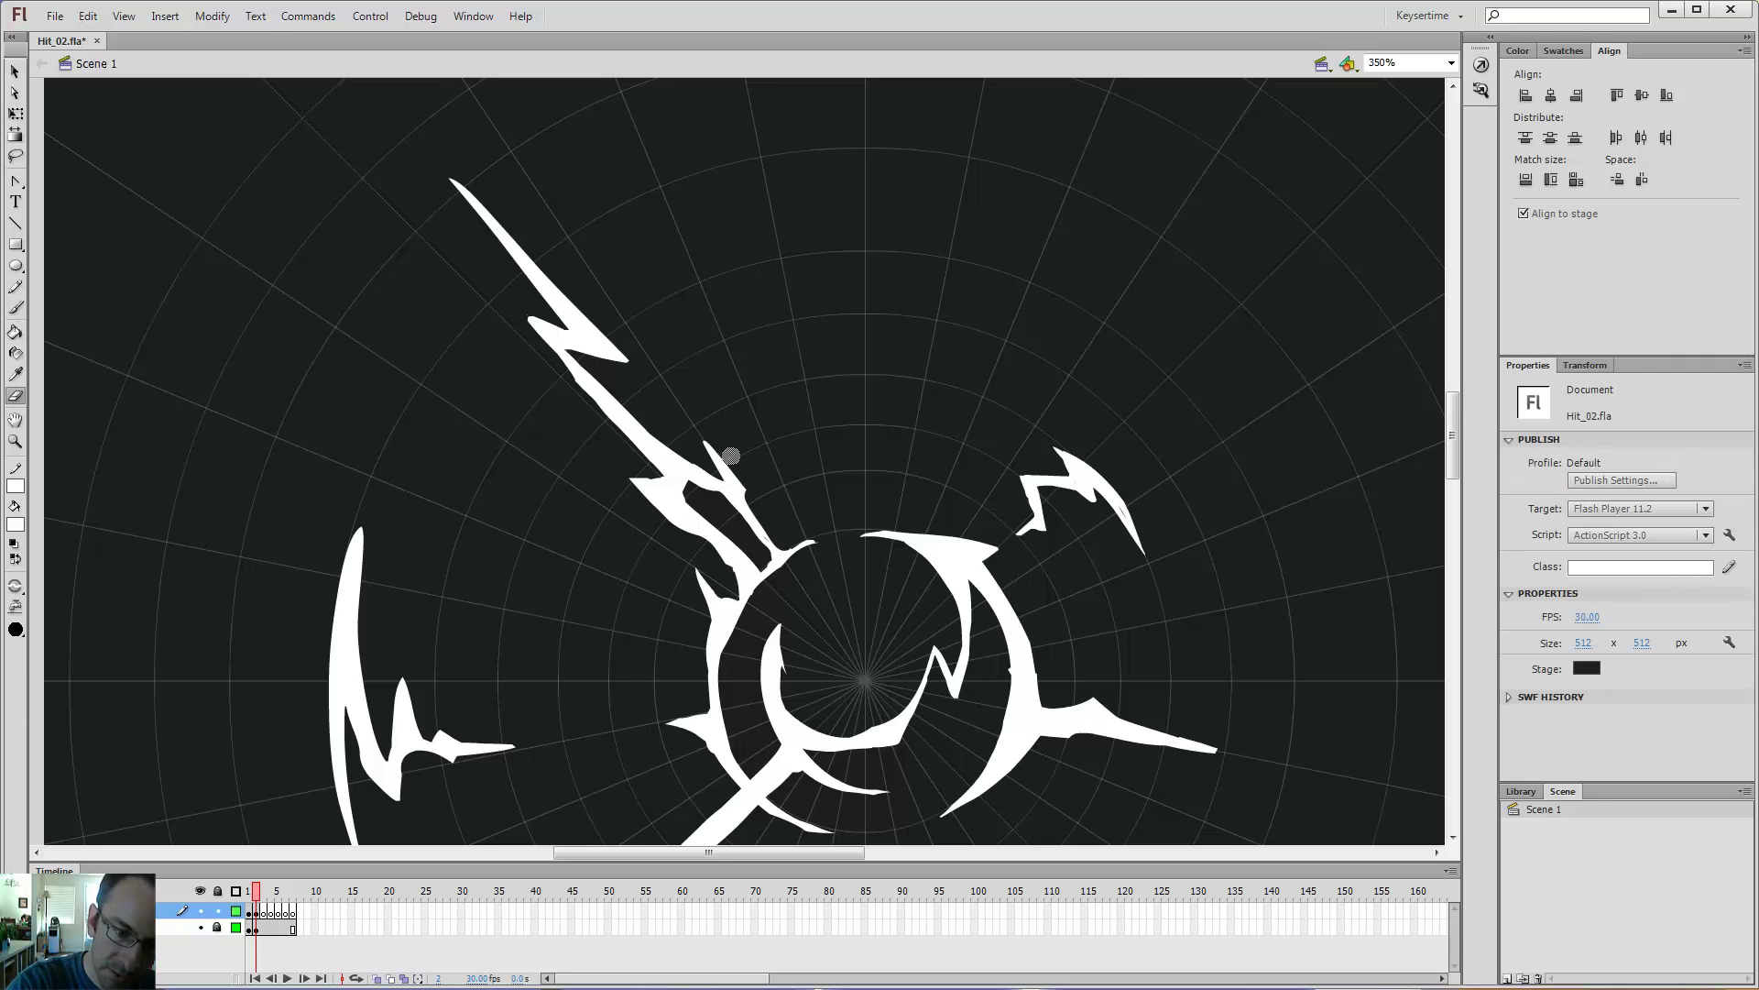
pyautogui.press('v')
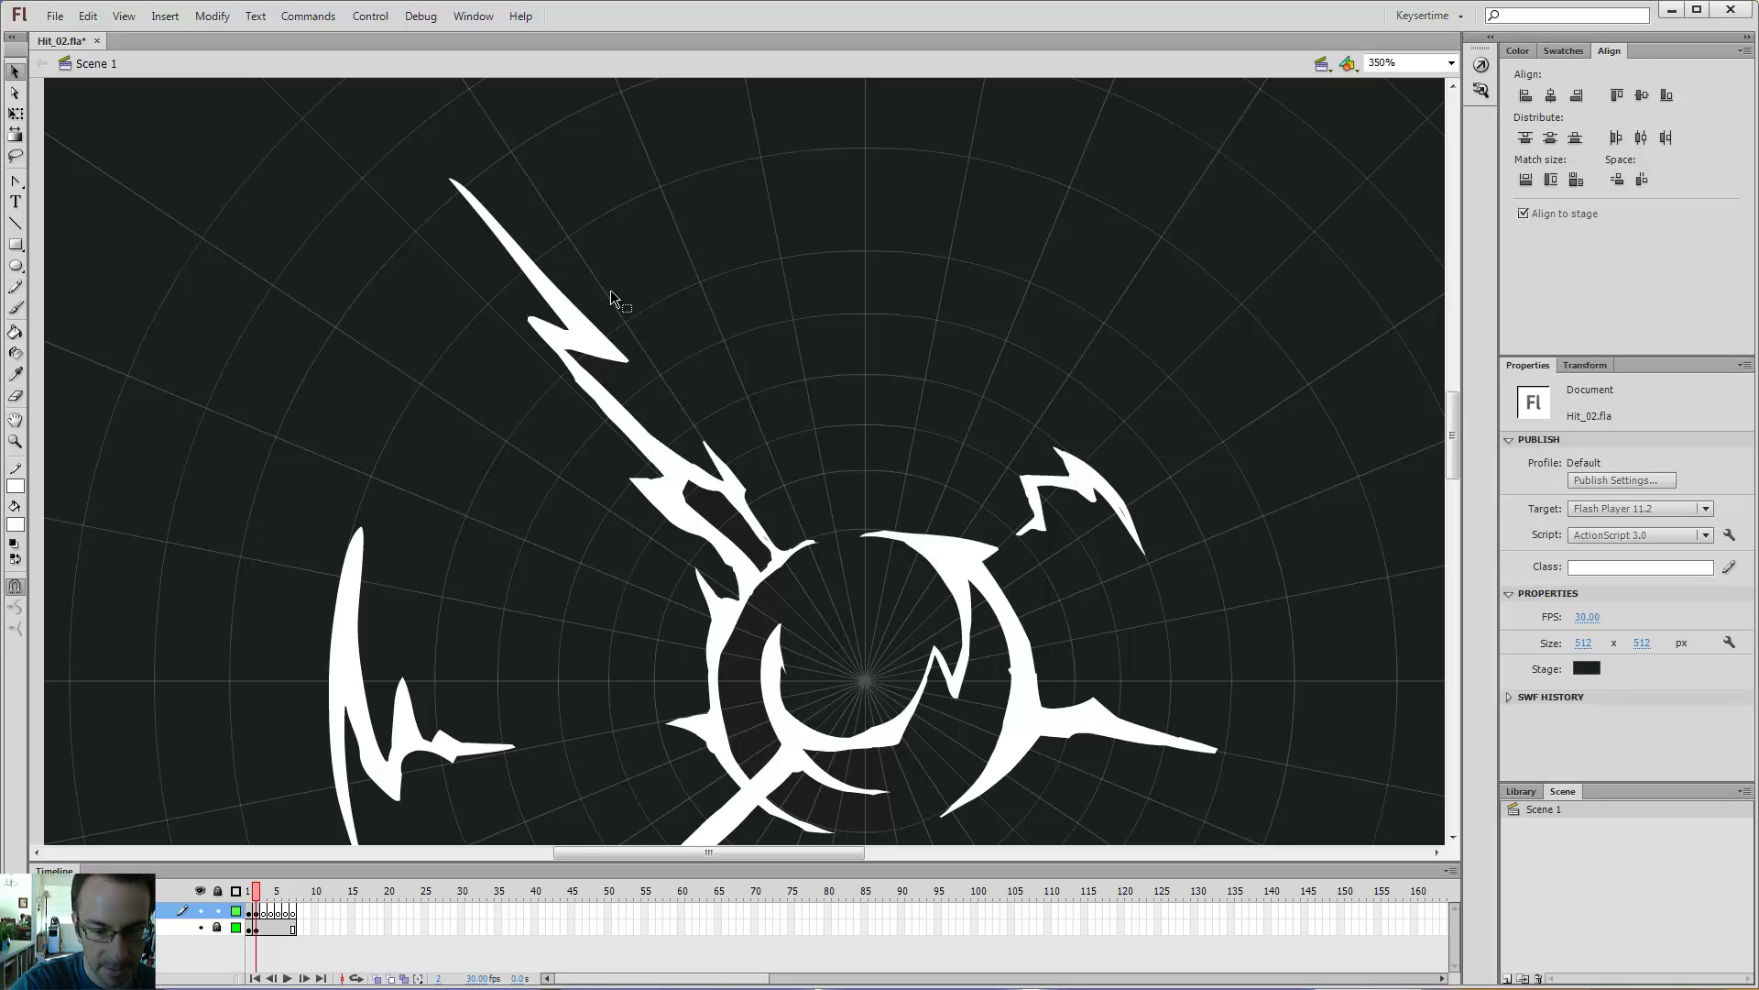
# - Brush and erase a small jagged notch into the inner edge of the inner crescent's left tip
pyautogui.press('b')
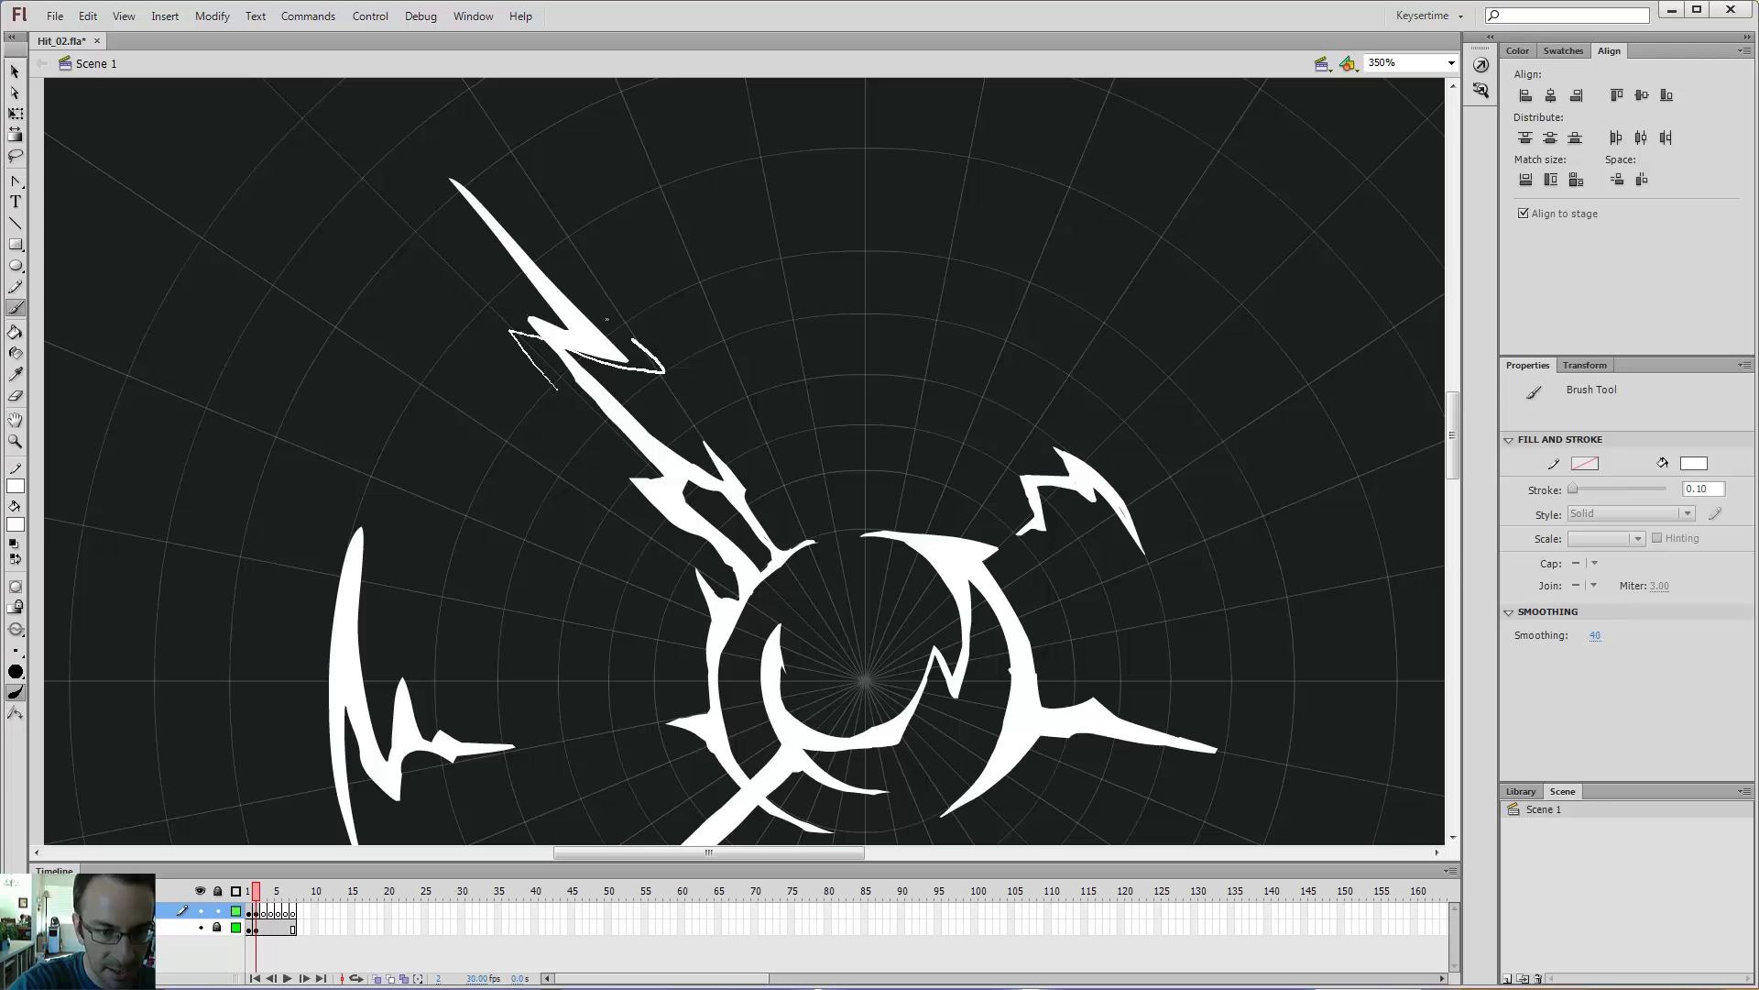
pyautogui.moveTo(748, 370); pyautogui.dragTo(798, 219)
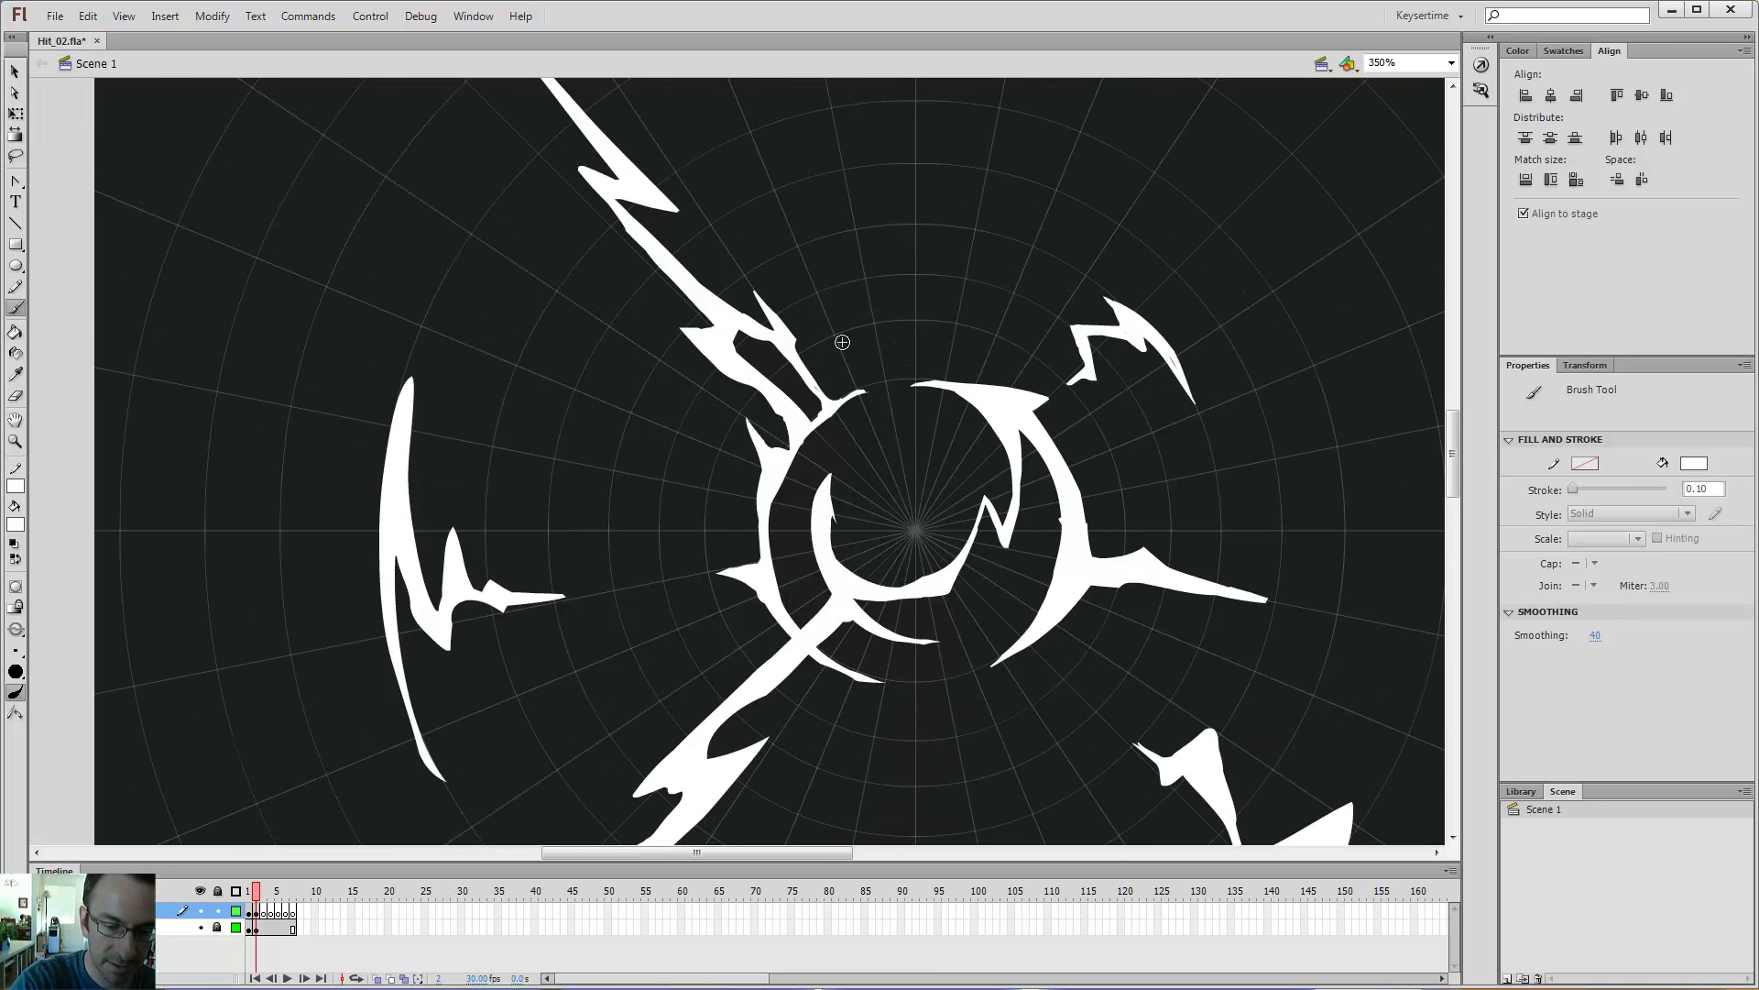
pyautogui.press('e')
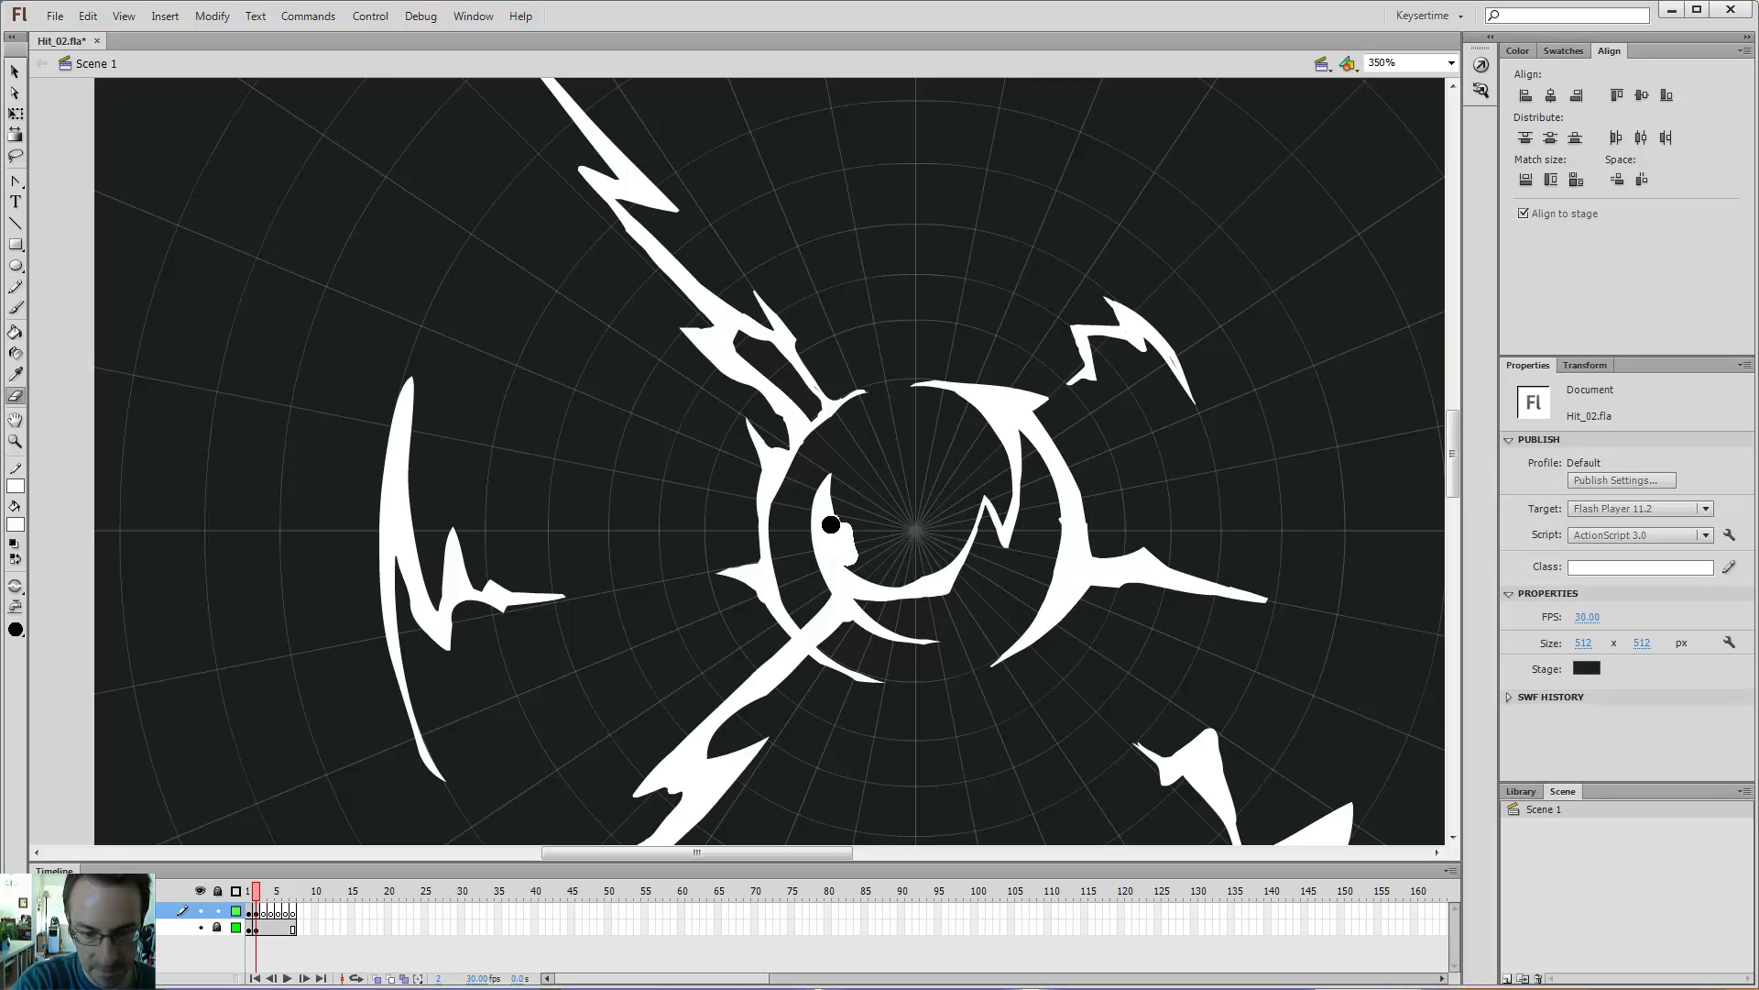
pyautogui.press('b')
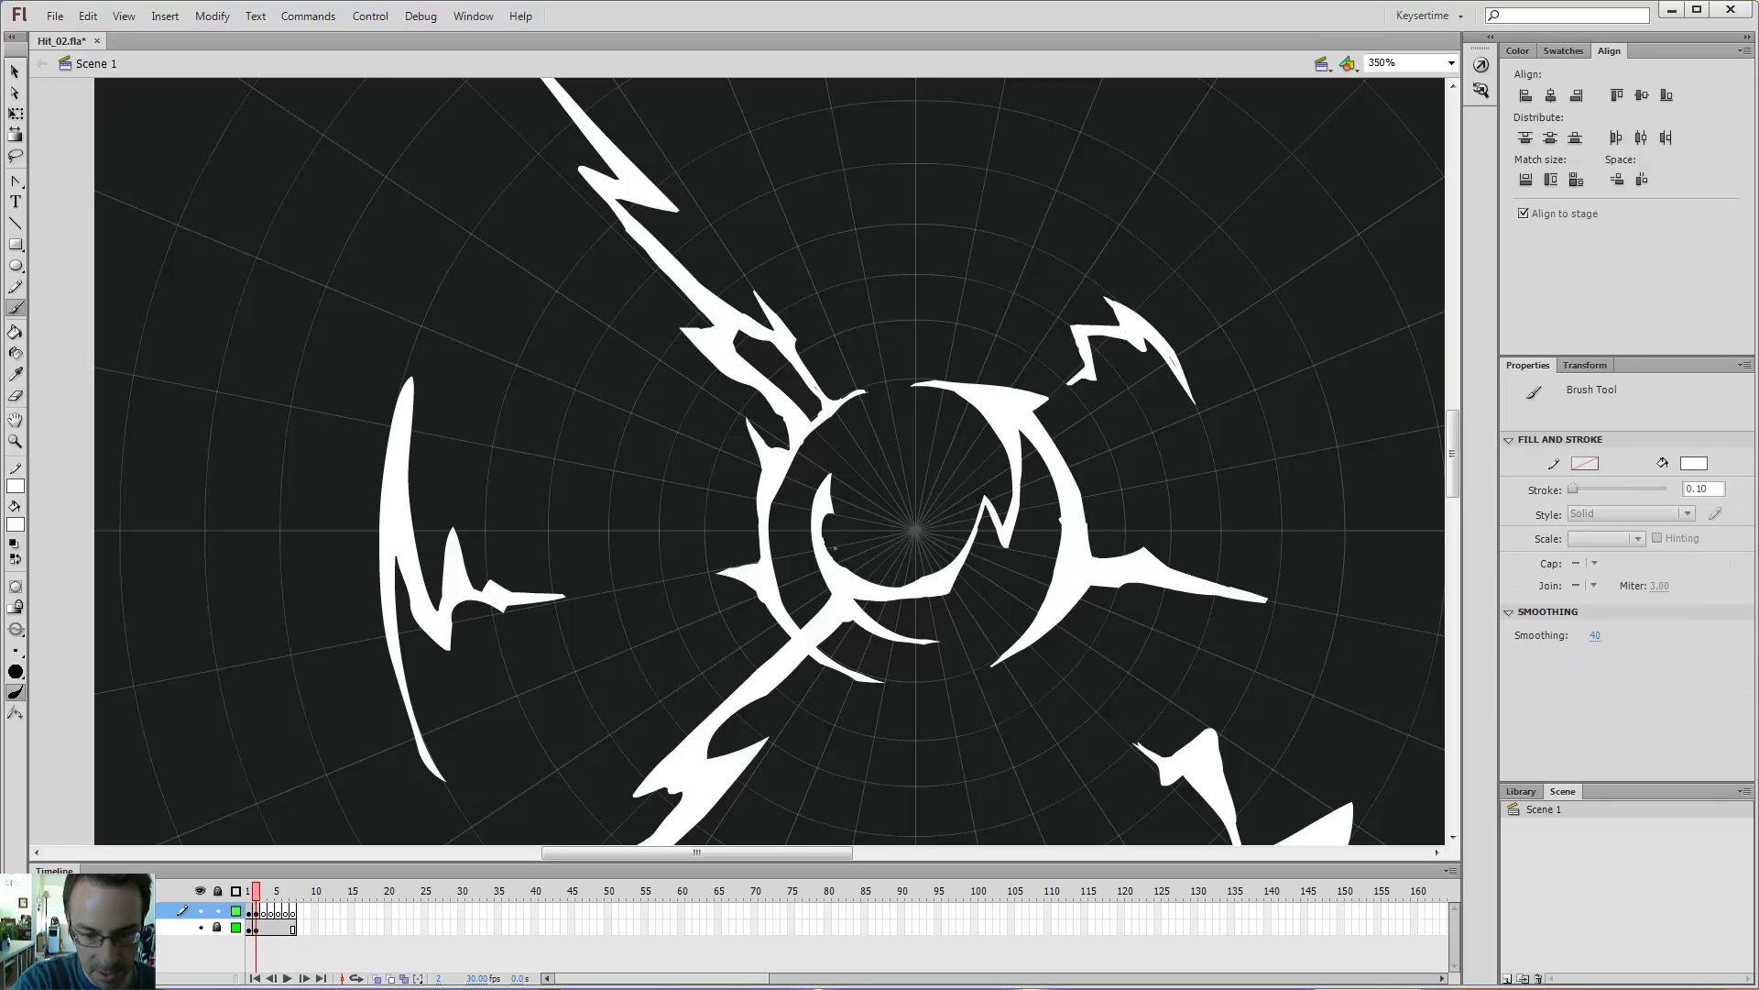
pyautogui.press('e')
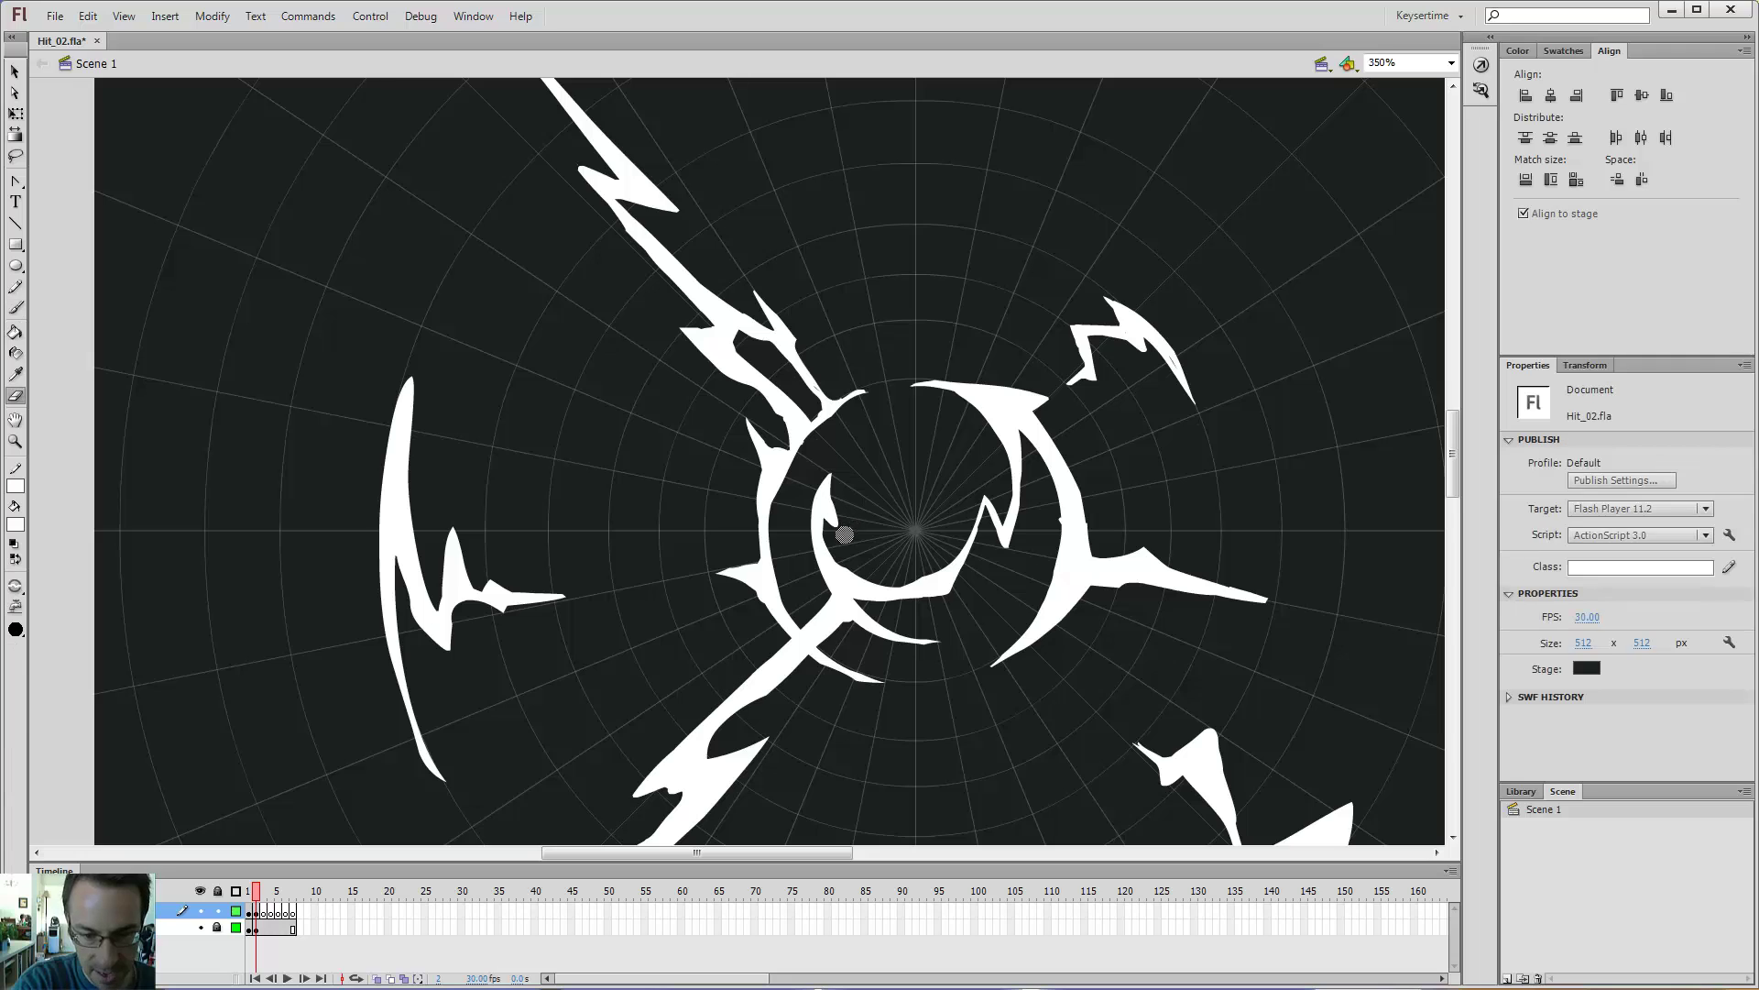
# - Erase part of the upper-left spike's zigzag to slim it, and pull the point of its left barb inward
pyautogui.moveTo(893, 265); pyautogui.dragTo(963, 342)
pyautogui.moveTo(707, 243)
pyautogui.mouseDown()
pyautogui.moveTo(707, 279)
pyautogui.moveTo(733, 288)
pyautogui.mouseUp()
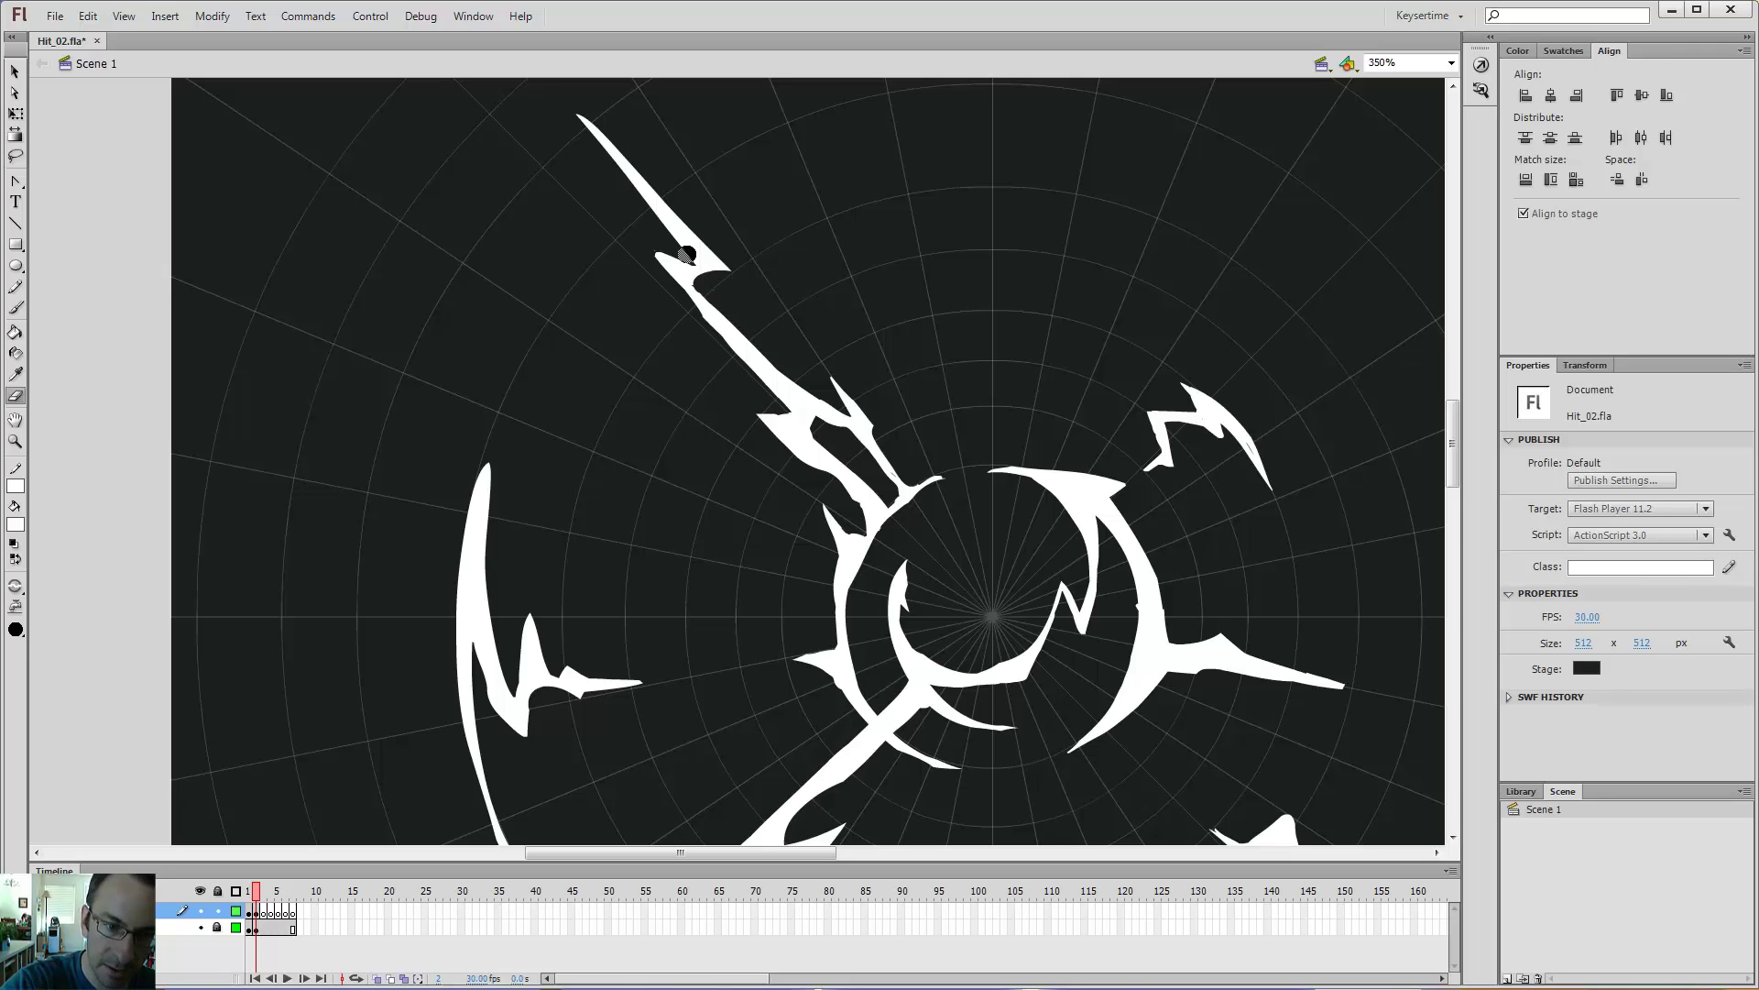
pyautogui.press('v')
pyautogui.moveTo(654, 244); pyautogui.dragTo(660, 264)
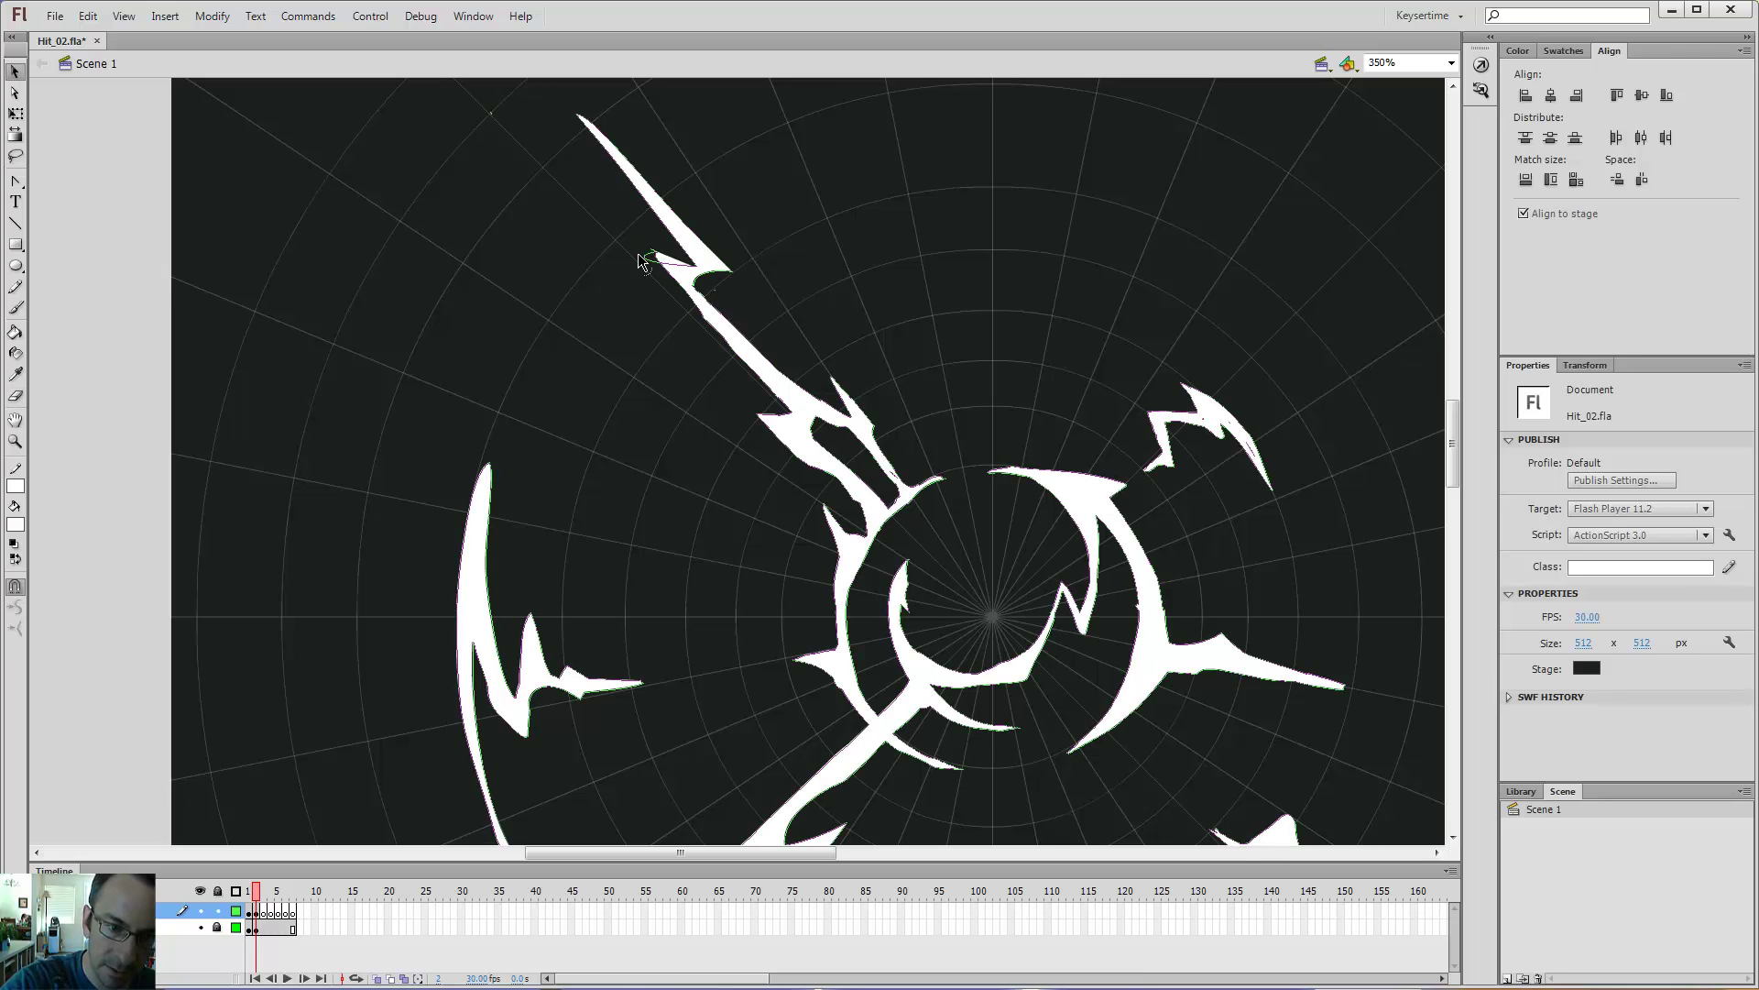
pyautogui.press('e')
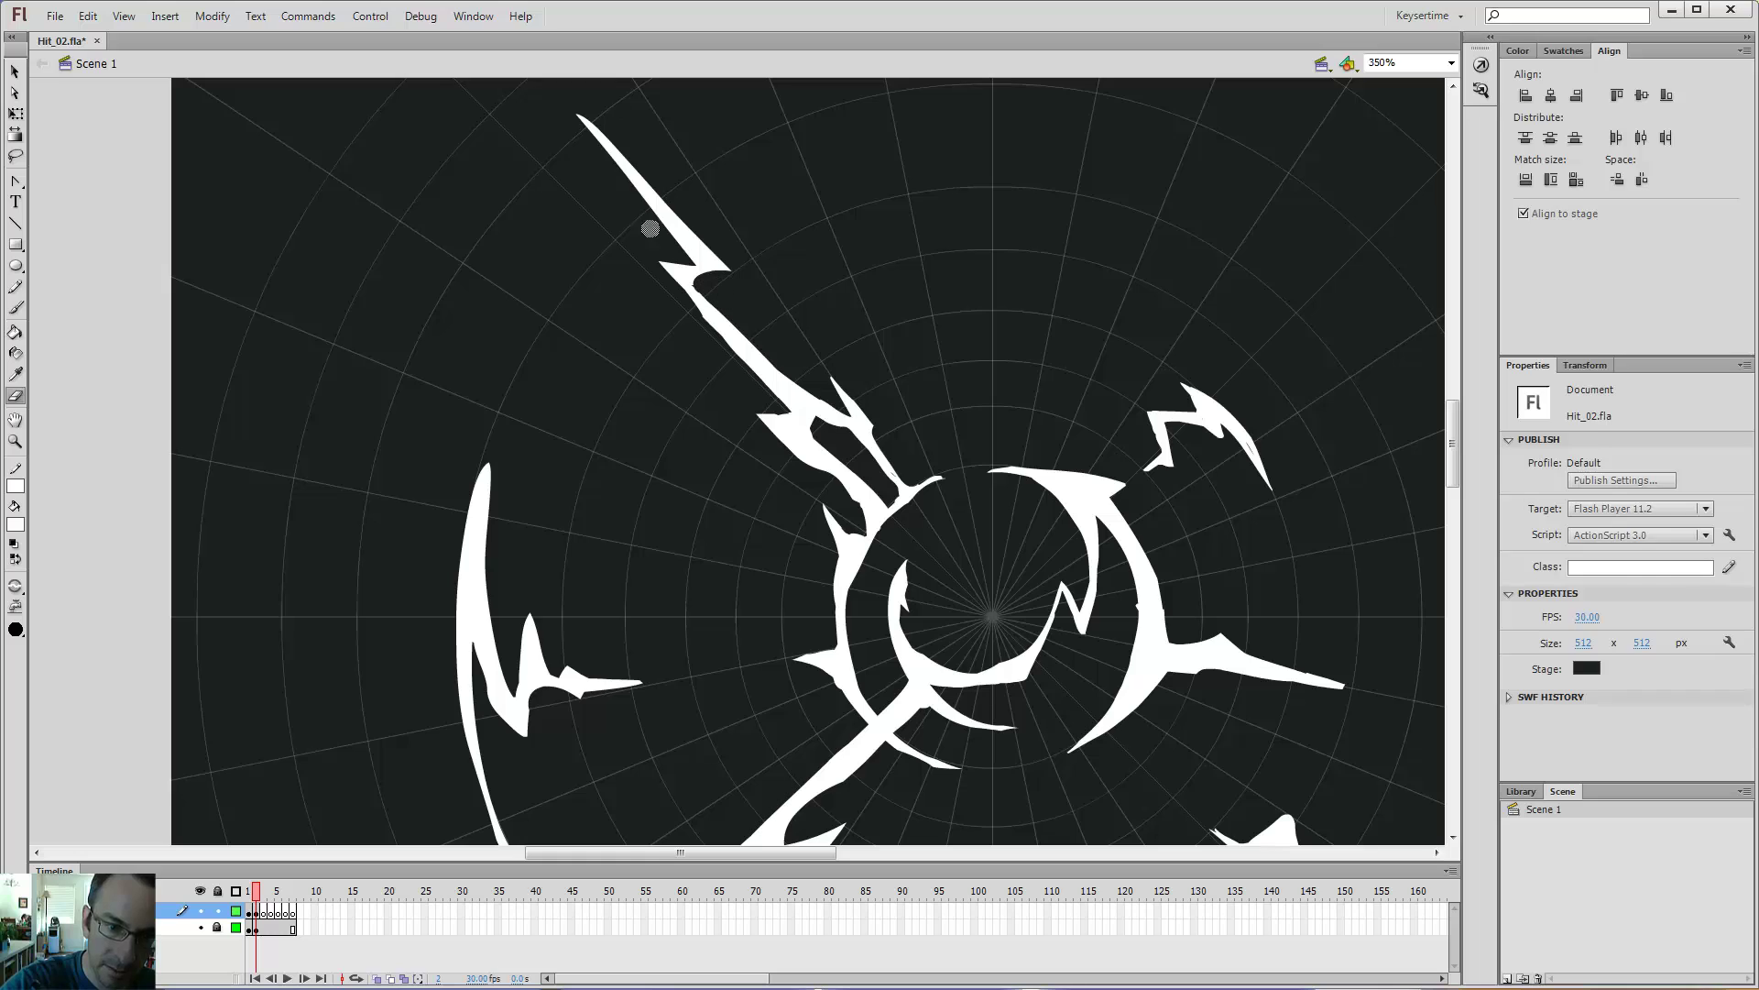
# - Brush over the left barb of the upper-left spike's zigzag and erase its edge for a sharper point
pyautogui.press('b')
pyautogui.moveTo(676, 265); pyautogui.dragTo(698, 281)
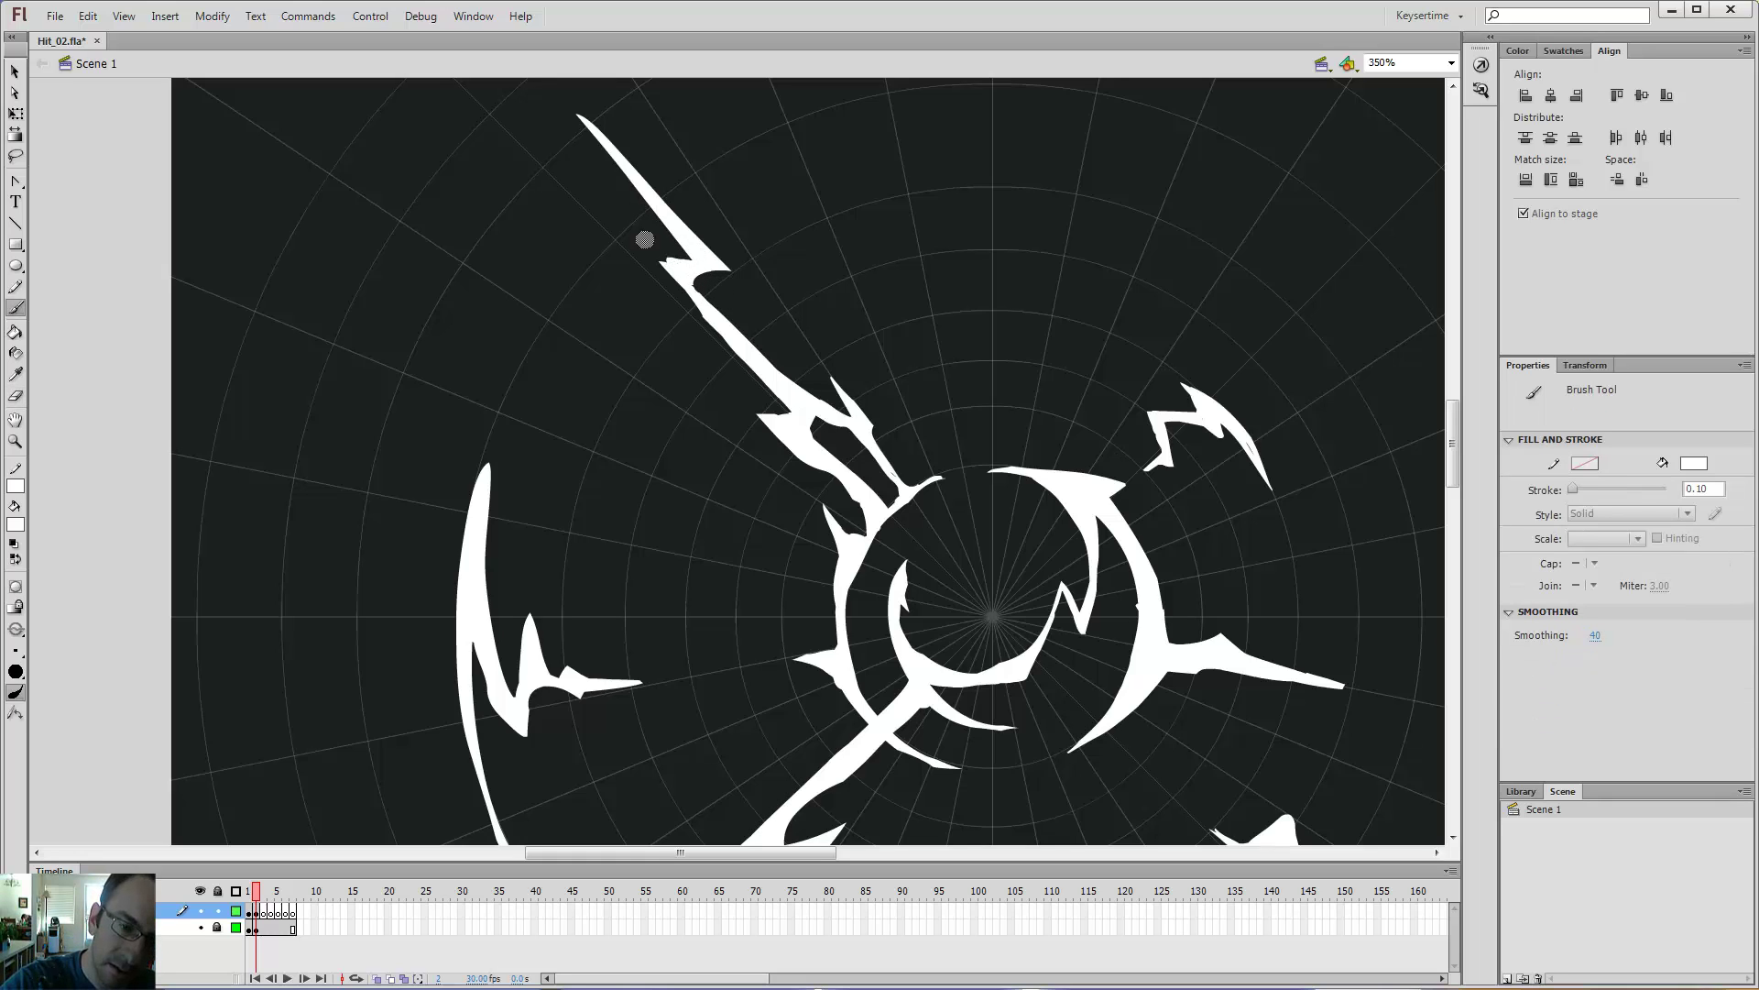
pyautogui.press('e')
pyautogui.moveTo(656, 243); pyautogui.dragTo(678, 284)
pyautogui.hotkey('ctrl', '-')
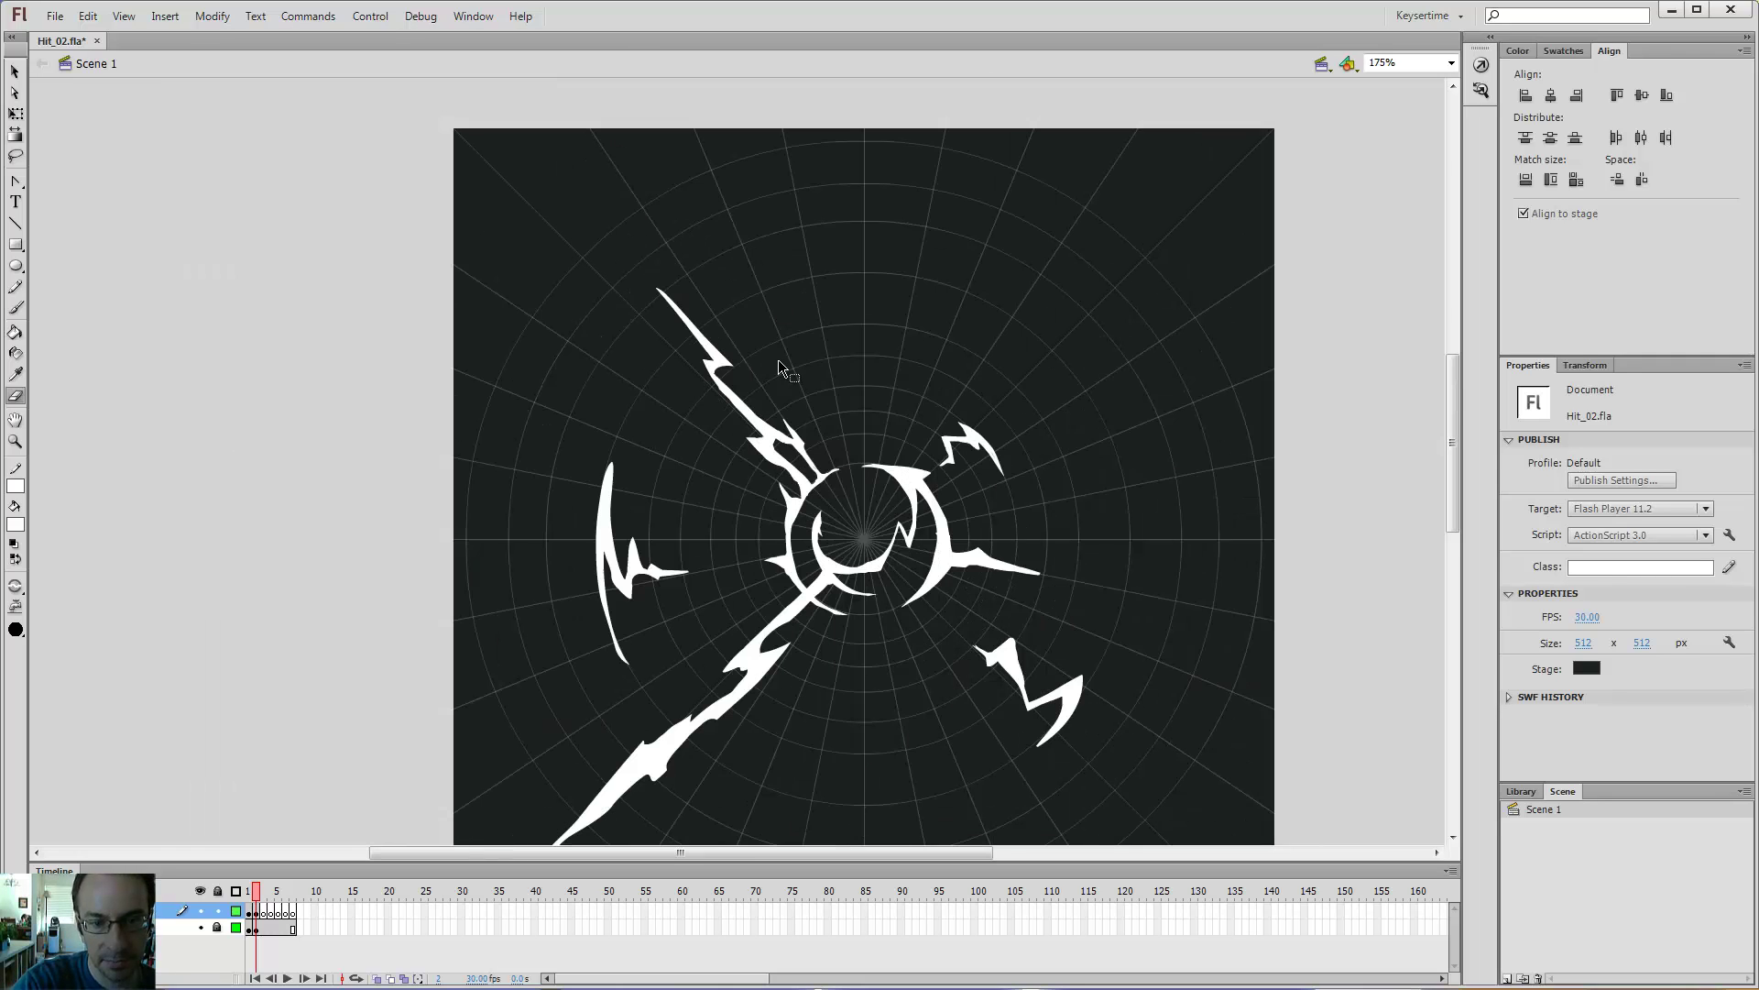
pyautogui.scroll(-1, 816, 330)
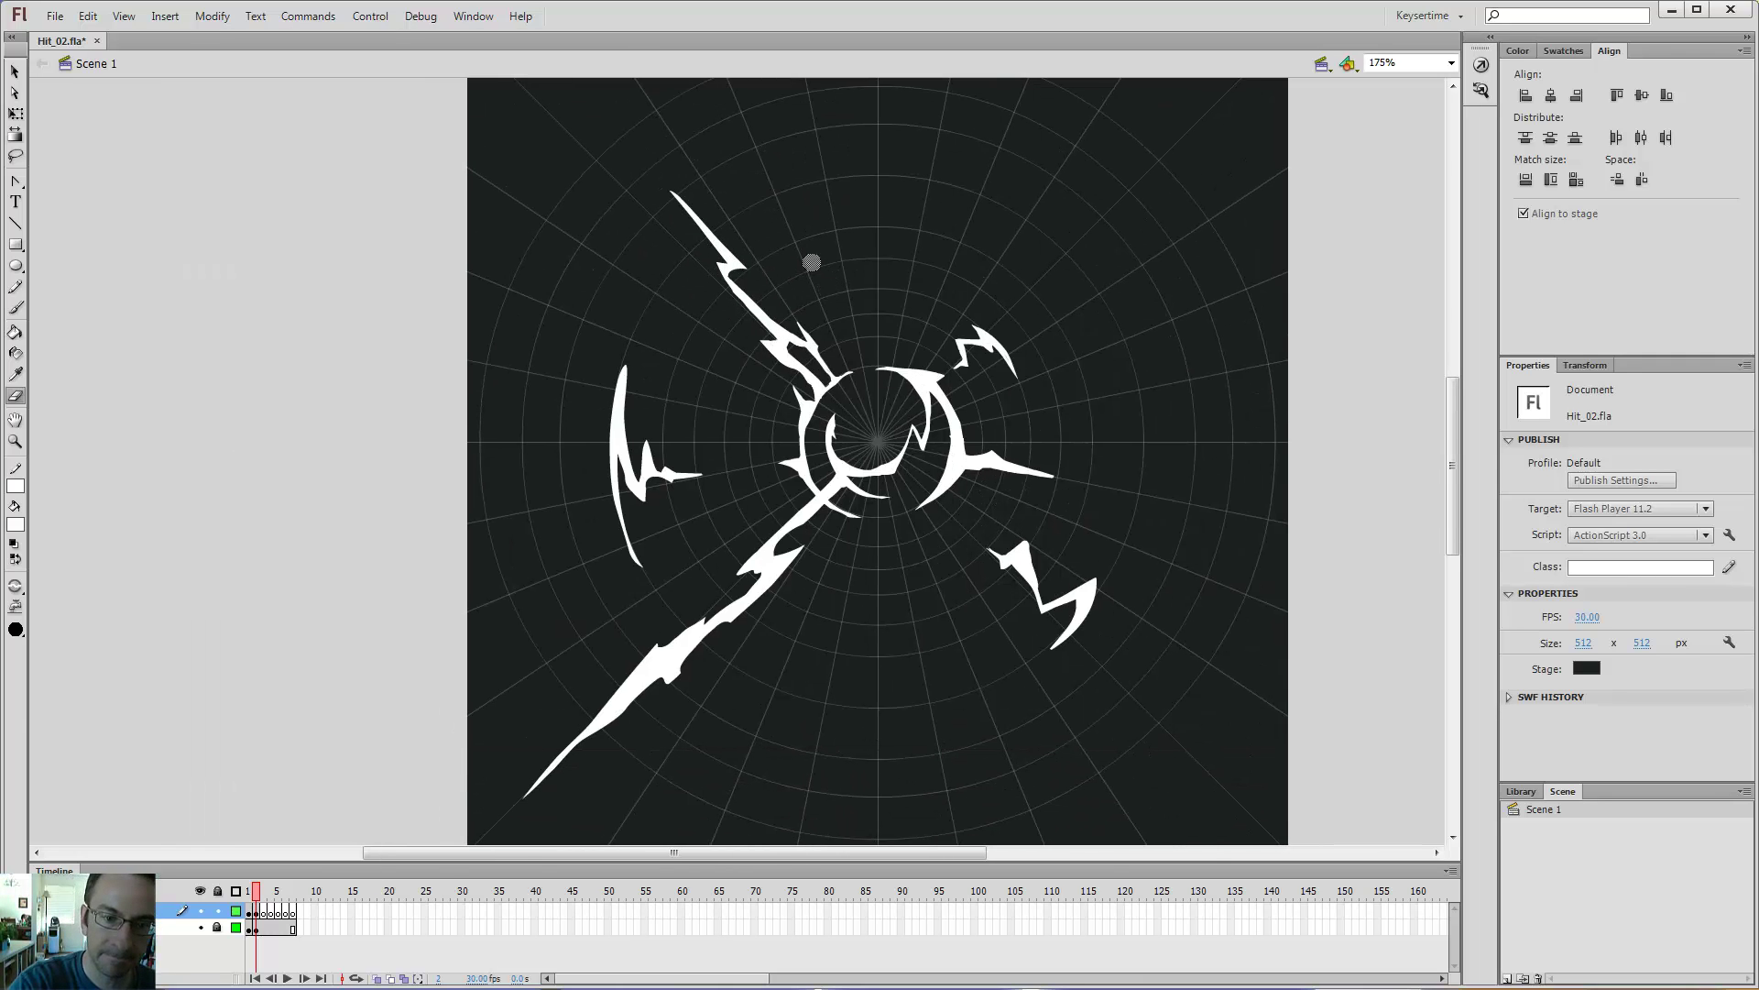
# - Brush and fill a small bump below the upper-left spike's zigzag barb, and sharpen the spike's outer tip
pyautogui.hotkey('ctrl', '=')
pyautogui.press('b')
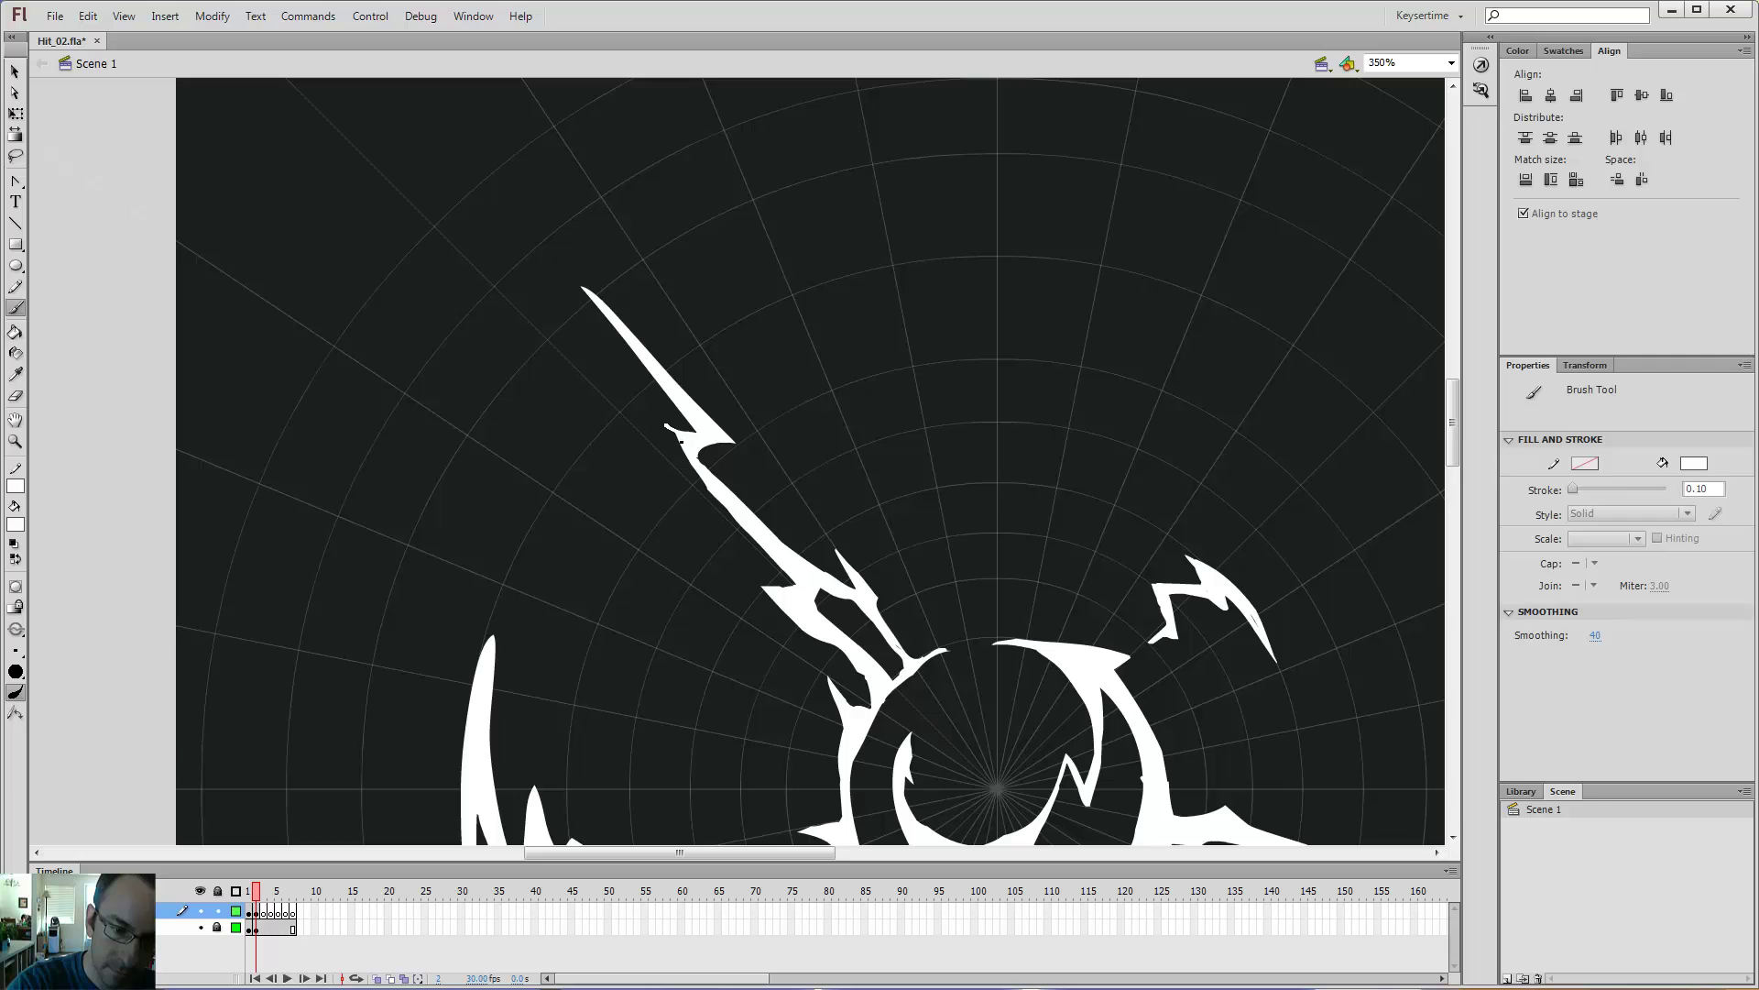
pyautogui.press('k')
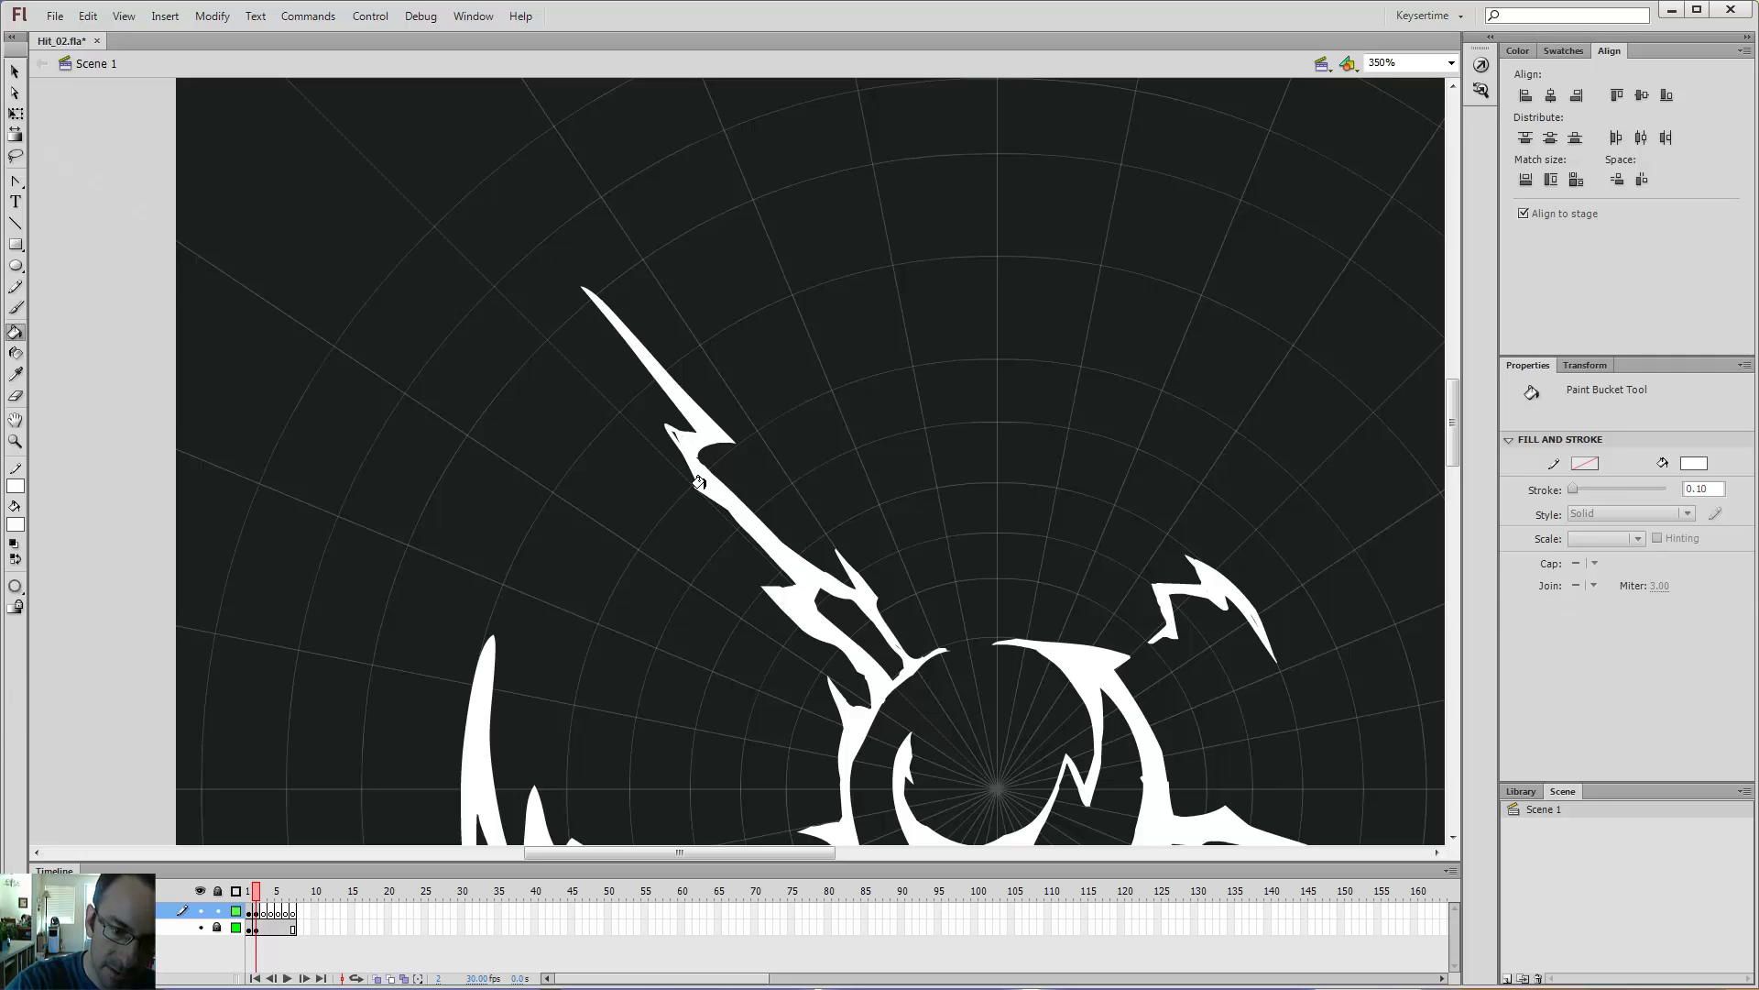
pyautogui.press('b')
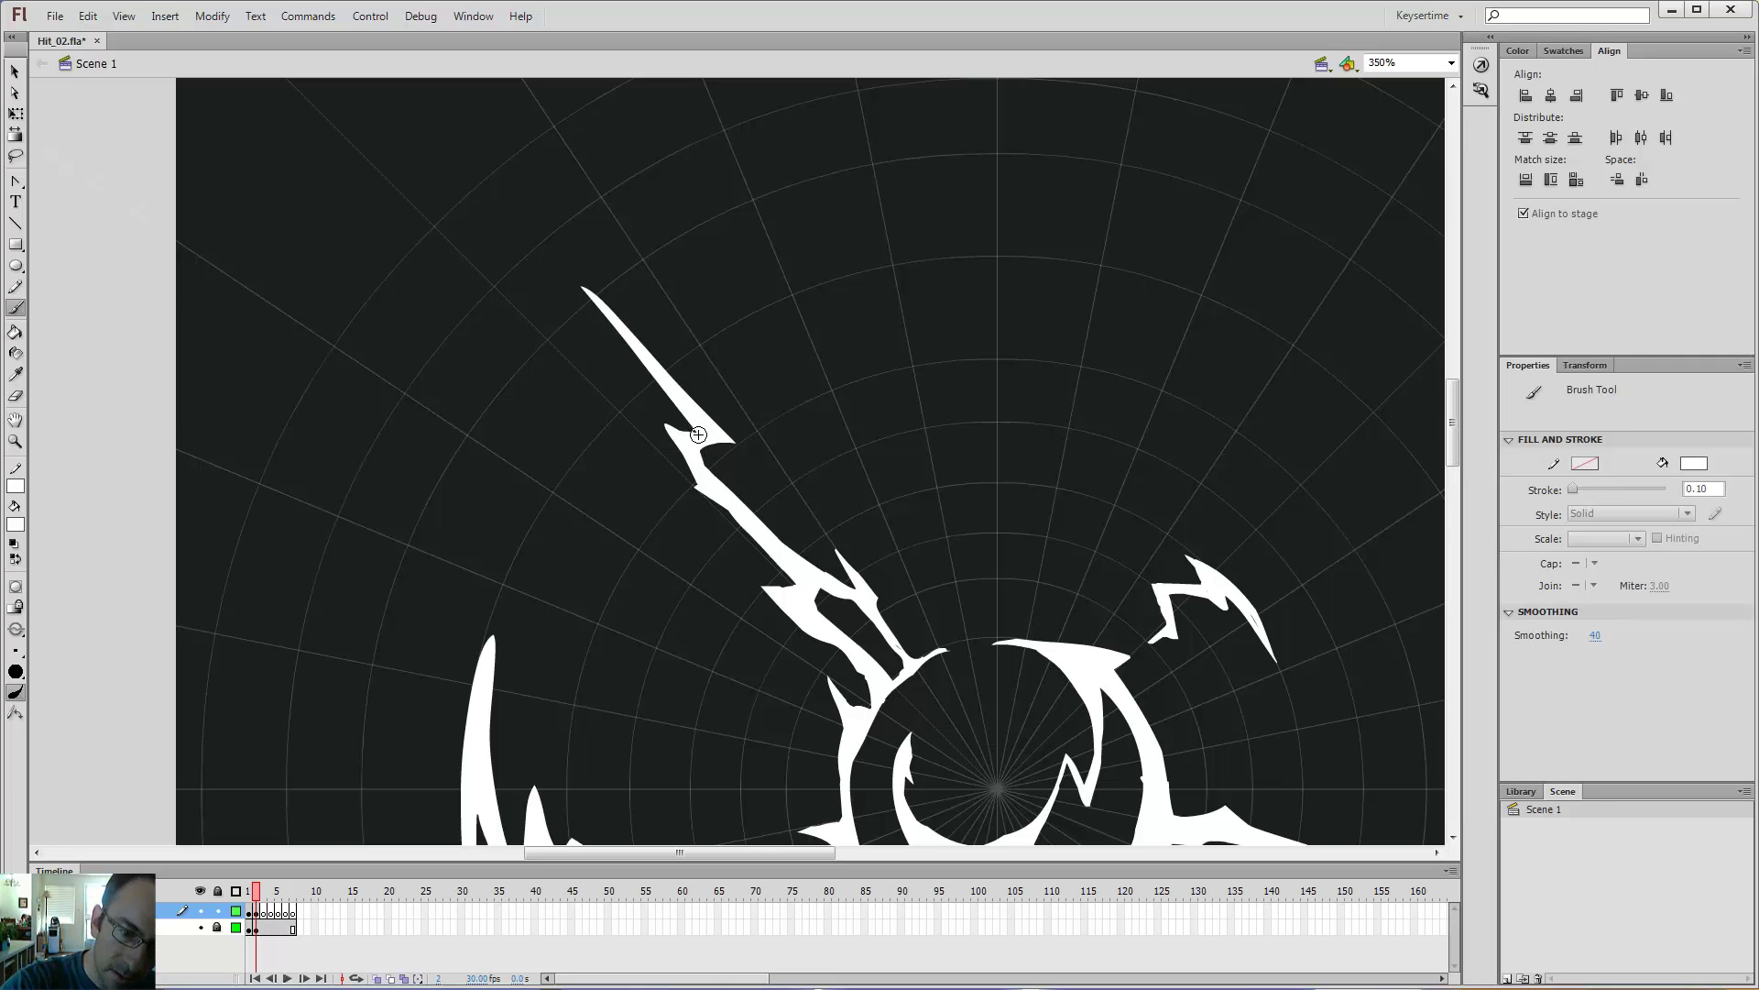
pyautogui.press('e')
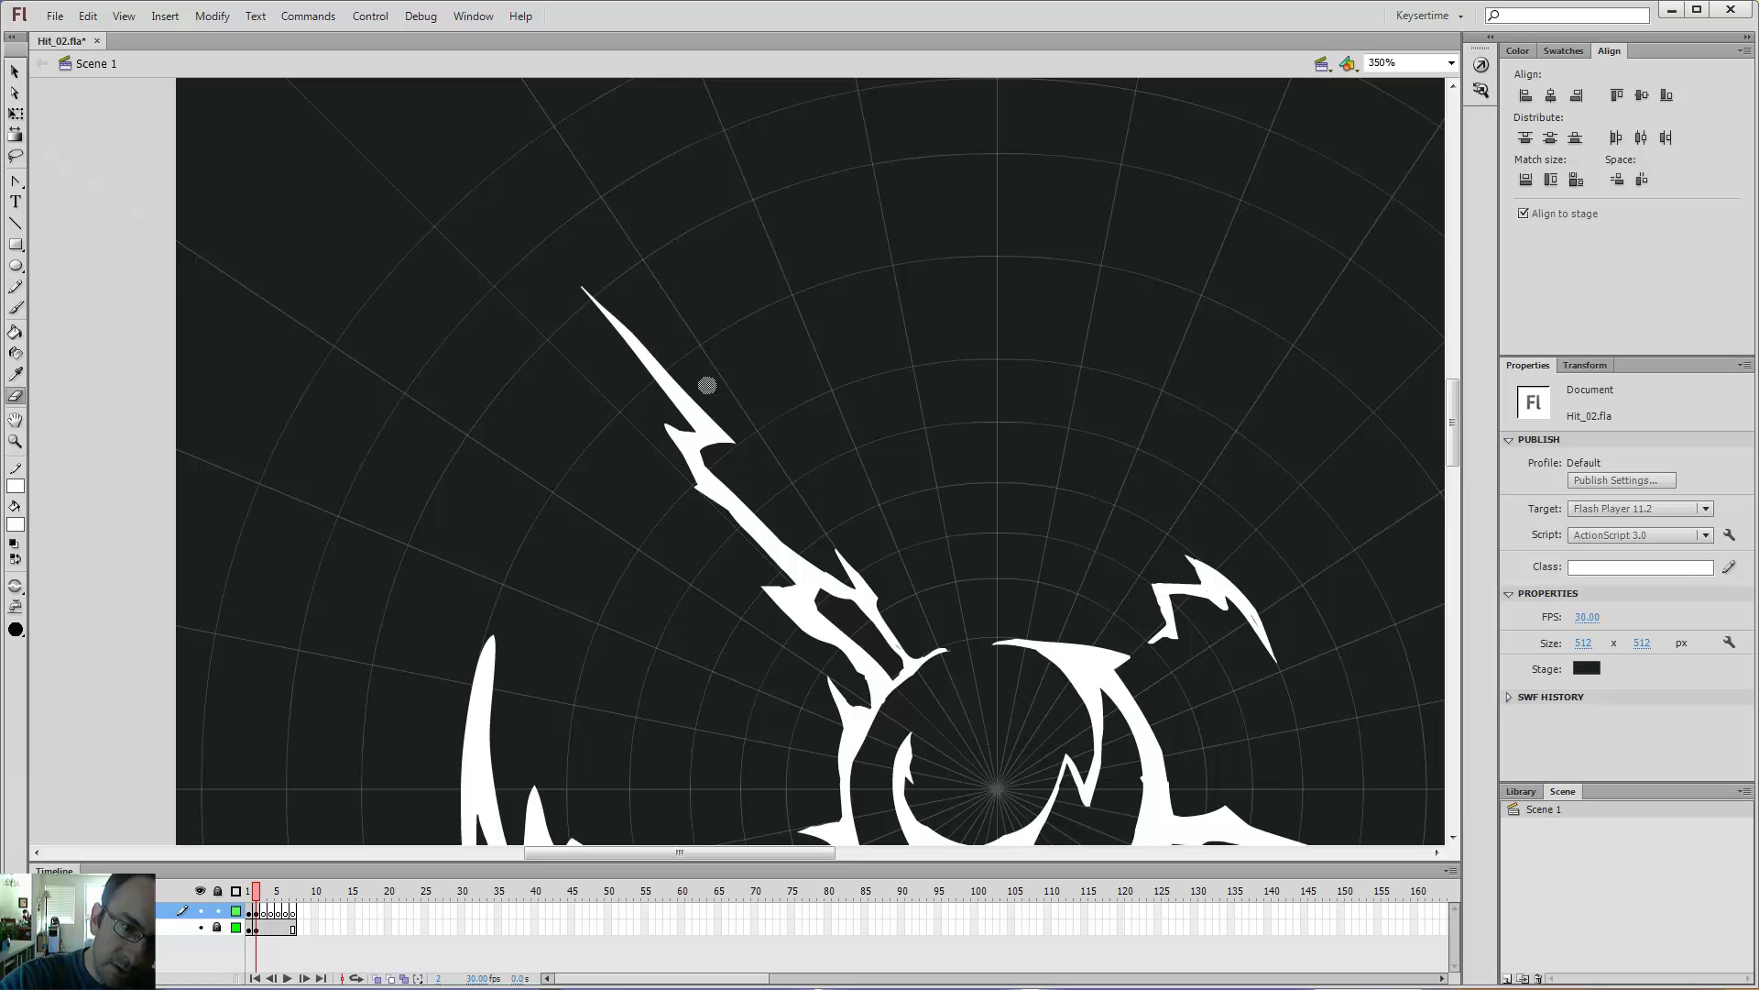
# - Brush the second prong's join with the ring thicker, and trim the ring's adjacent end with the Eraser
pyautogui.moveTo(869, 445); pyautogui.dragTo(870, 288)
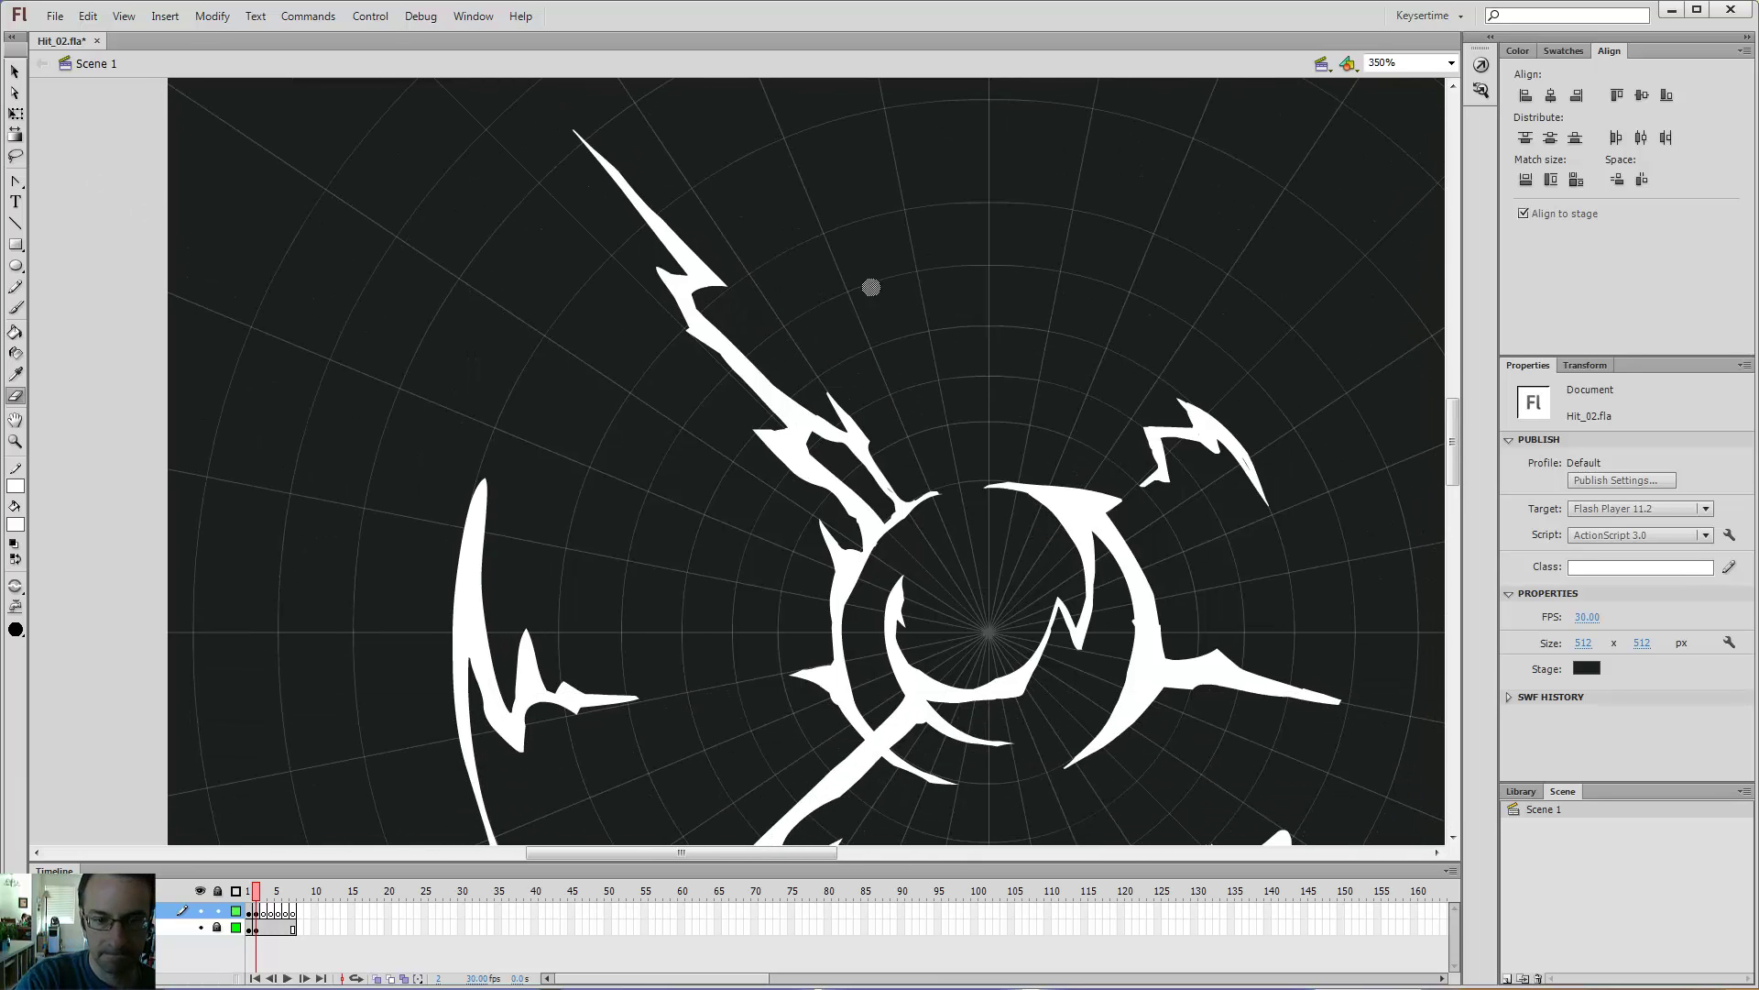
pyautogui.press('b')
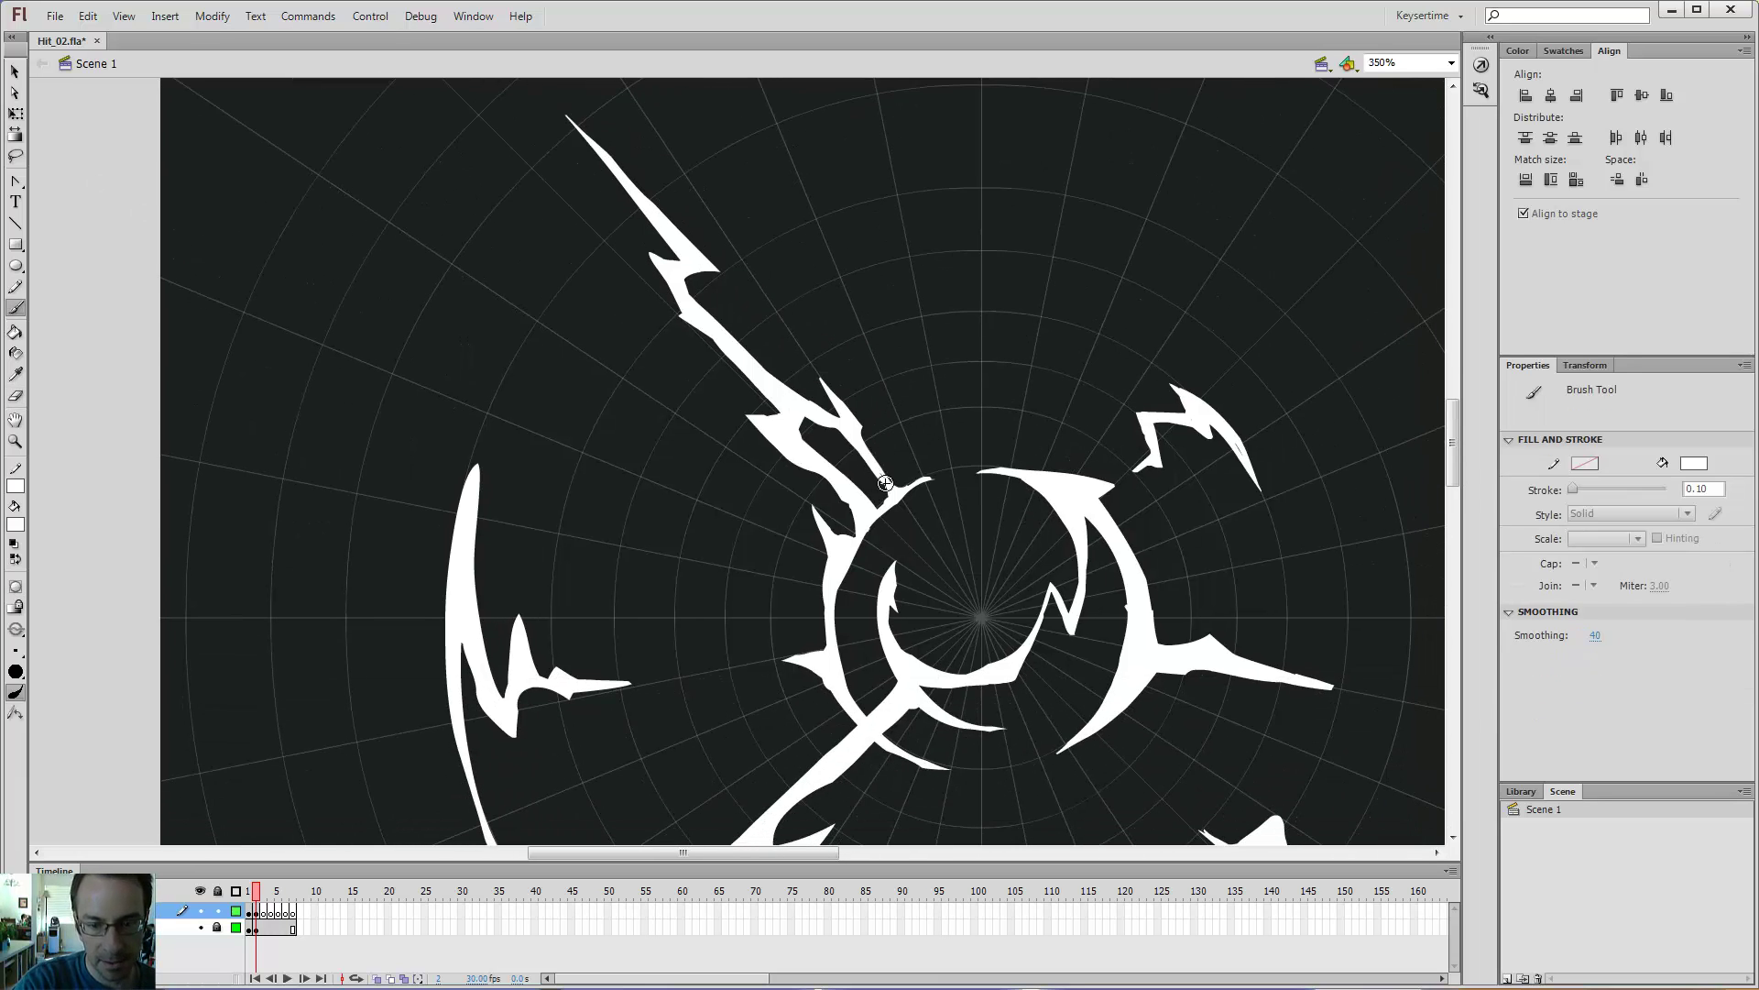
pyautogui.press('e')
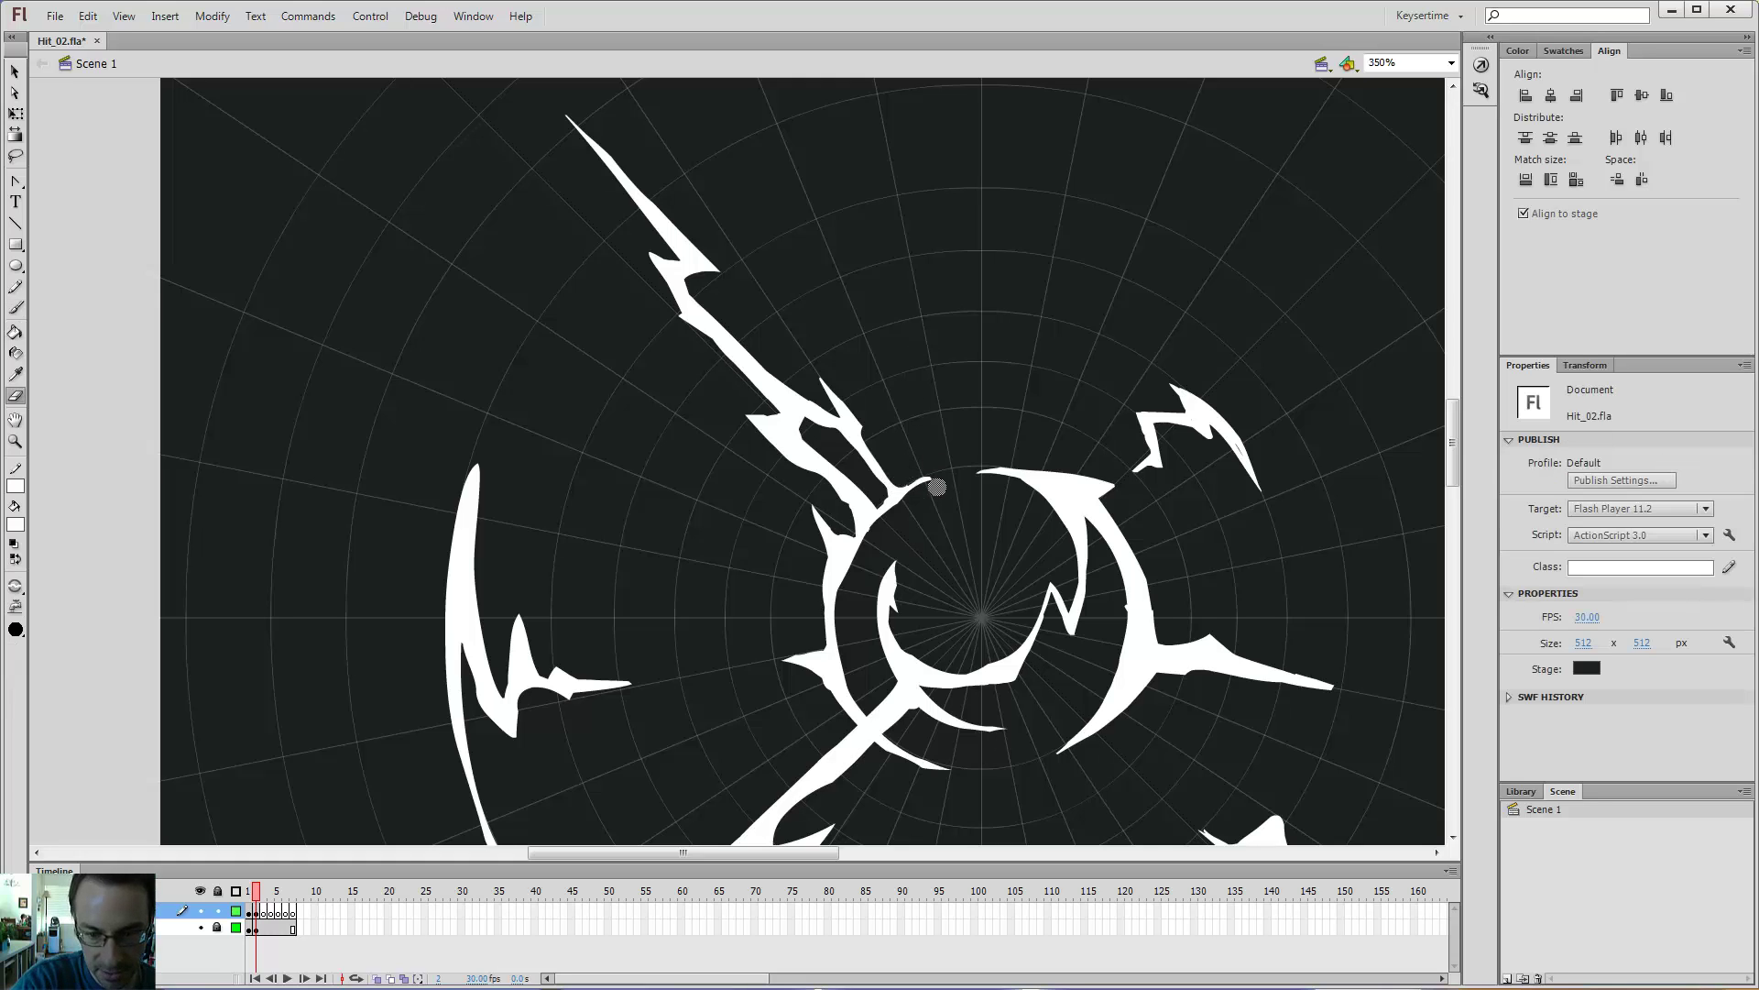
pyautogui.moveTo(910, 500)
pyautogui.mouseDown()
pyautogui.moveTo(885, 533)
pyautogui.moveTo(940, 440)
pyautogui.mouseUp()
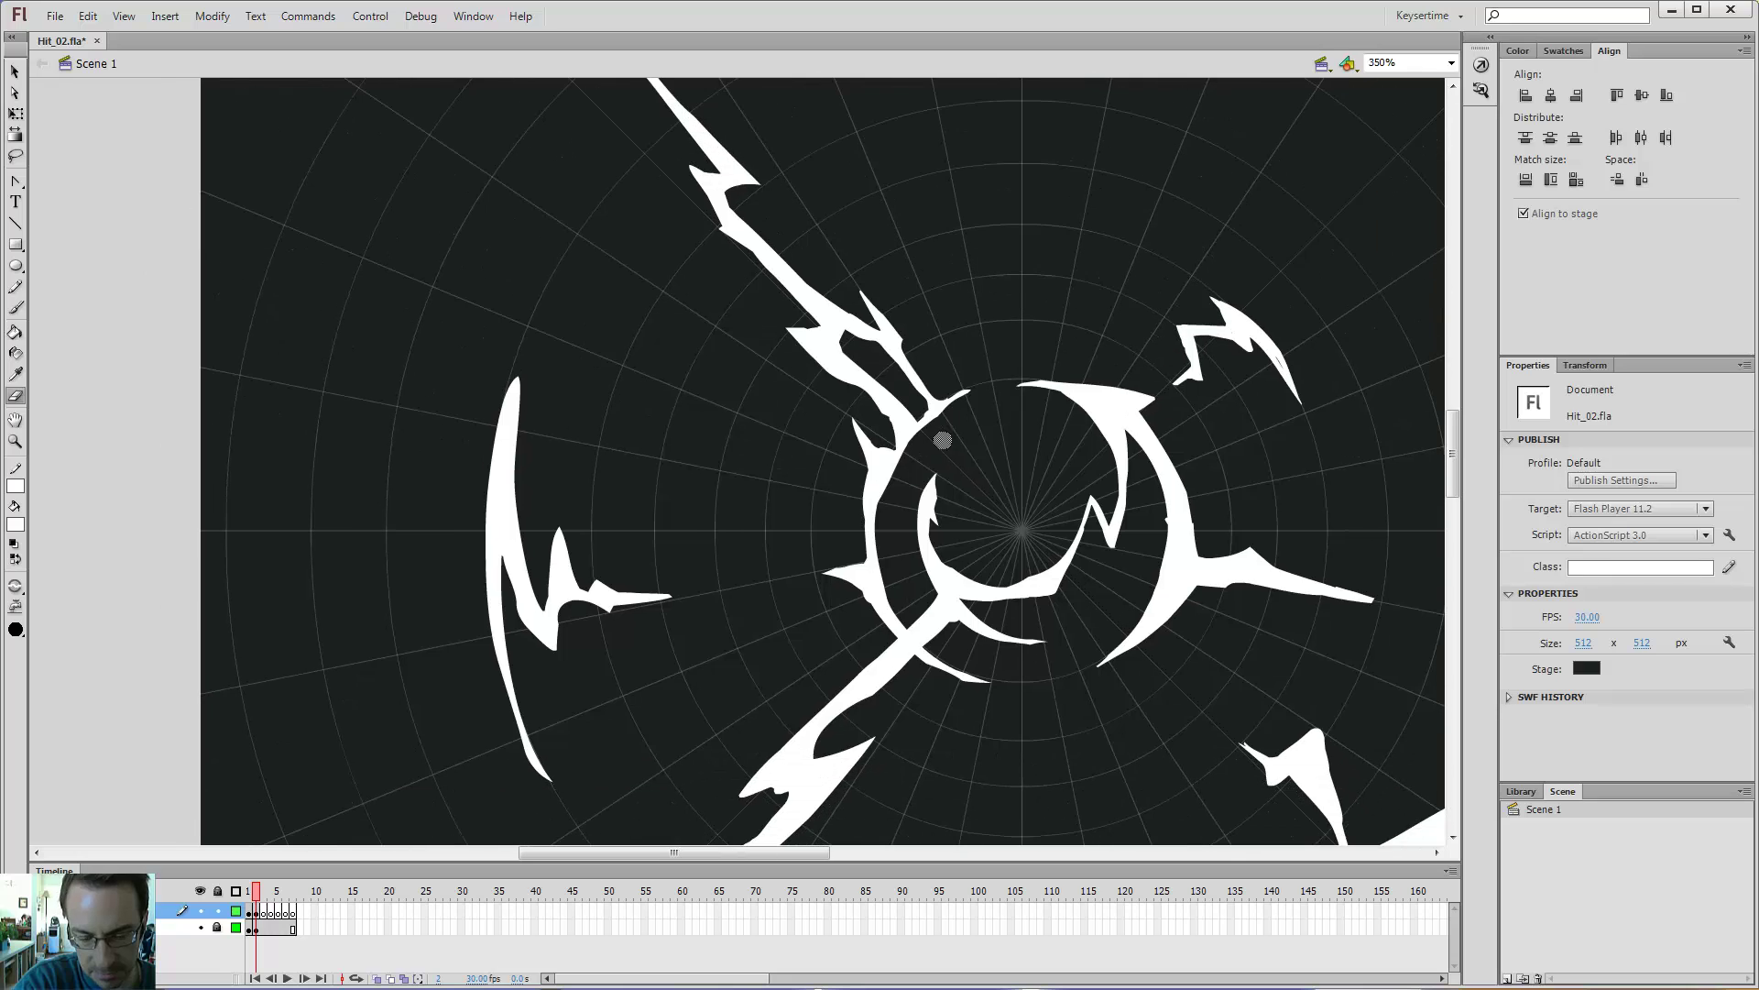
# - Erase the left crescent's small inner peak thinner, and carve jagged notches into the crescent's upper inner edge
pyautogui.hotkey('ctrl', '-')
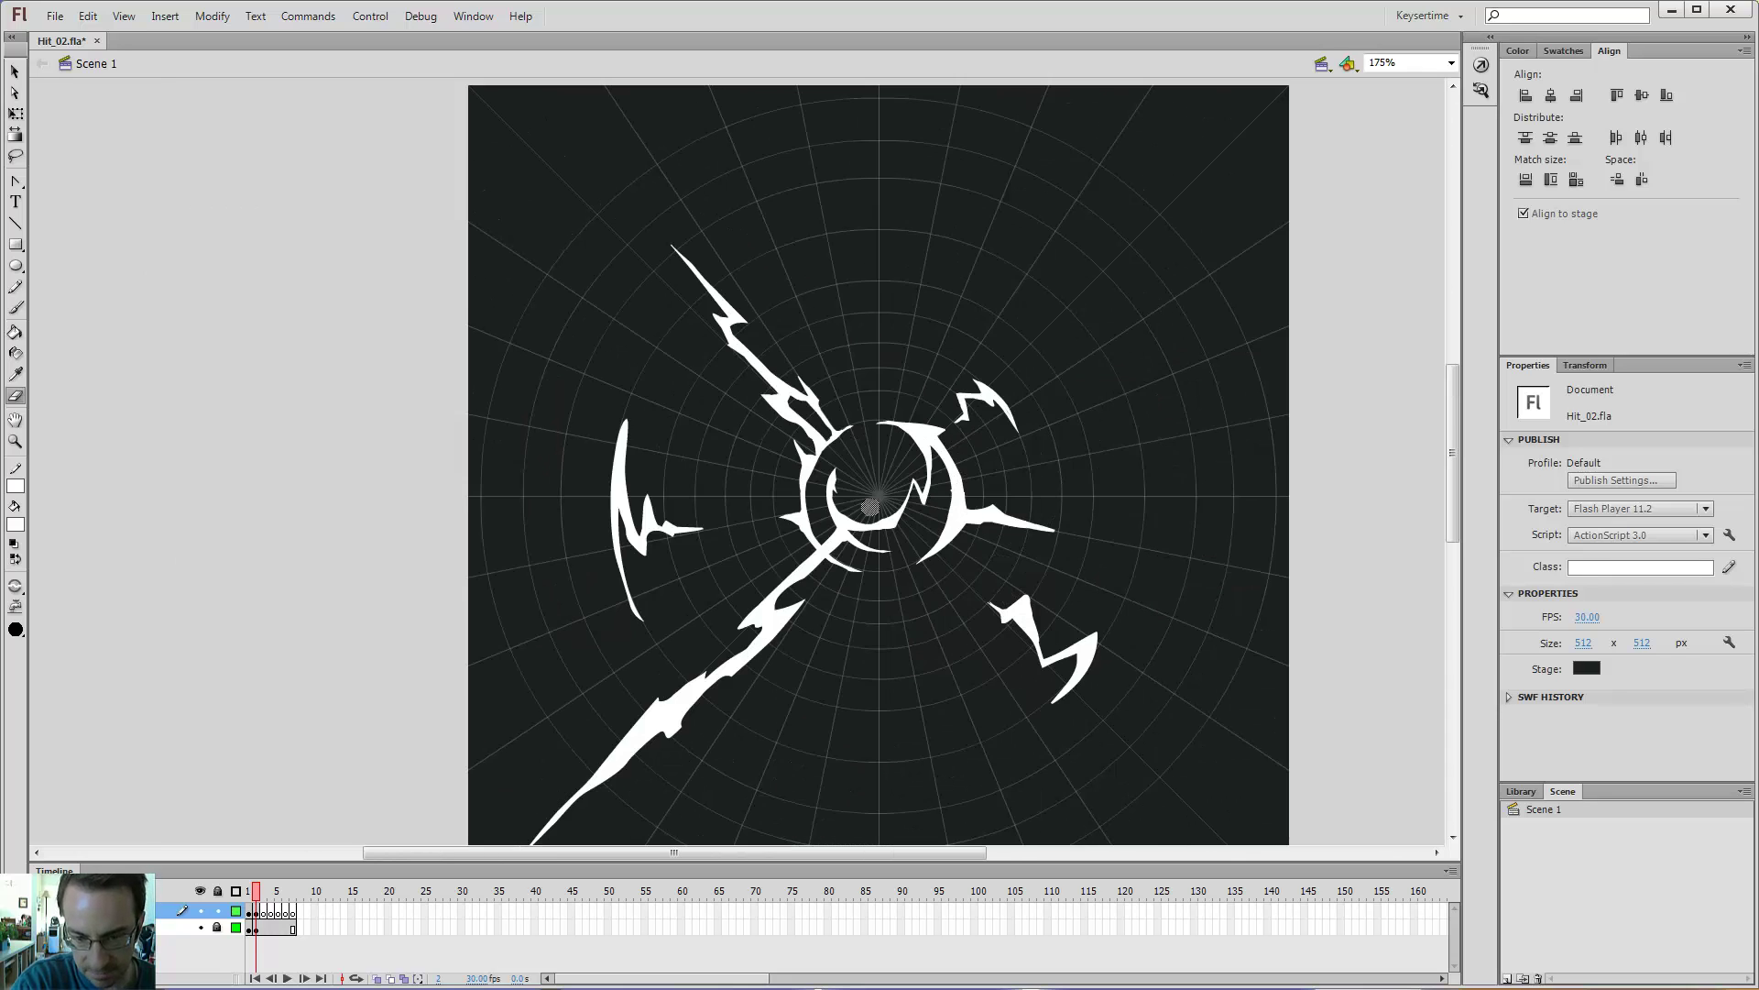
pyautogui.moveTo(893, 539)
pyautogui.mouseDown()
pyautogui.moveTo(1072, 344)
pyautogui.moveTo(919, 531)
pyautogui.mouseUp()
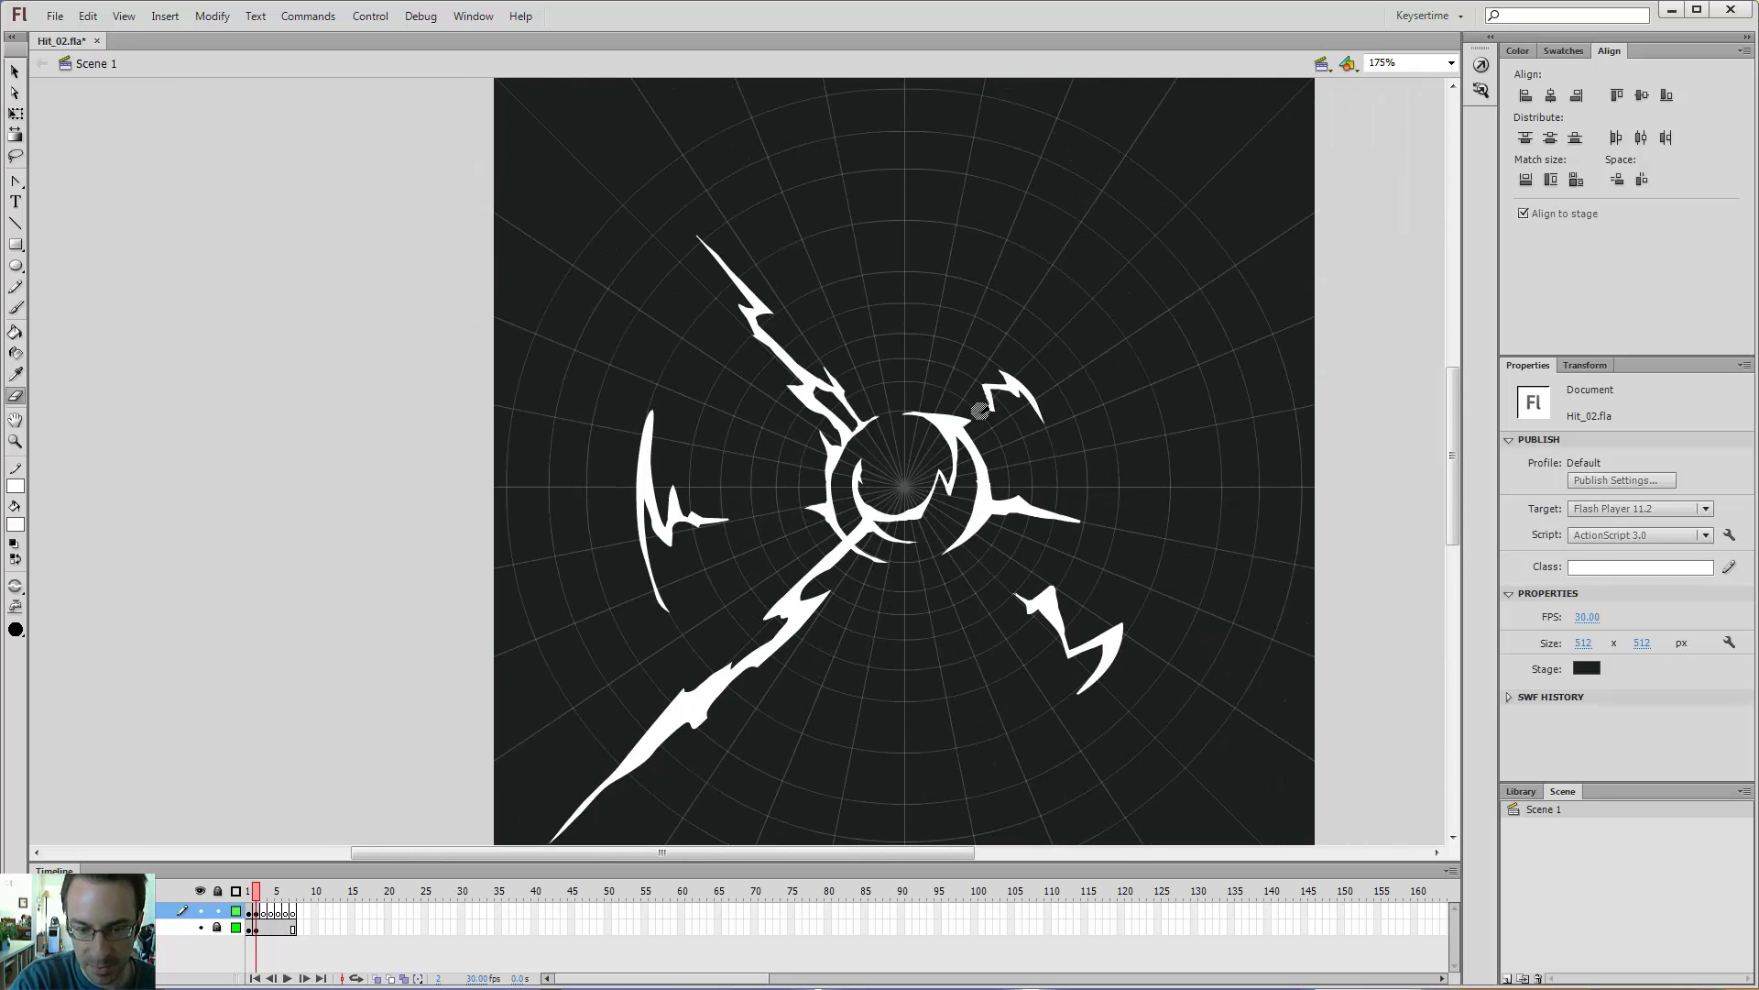
pyautogui.press('z')
pyautogui.click(713, 473)
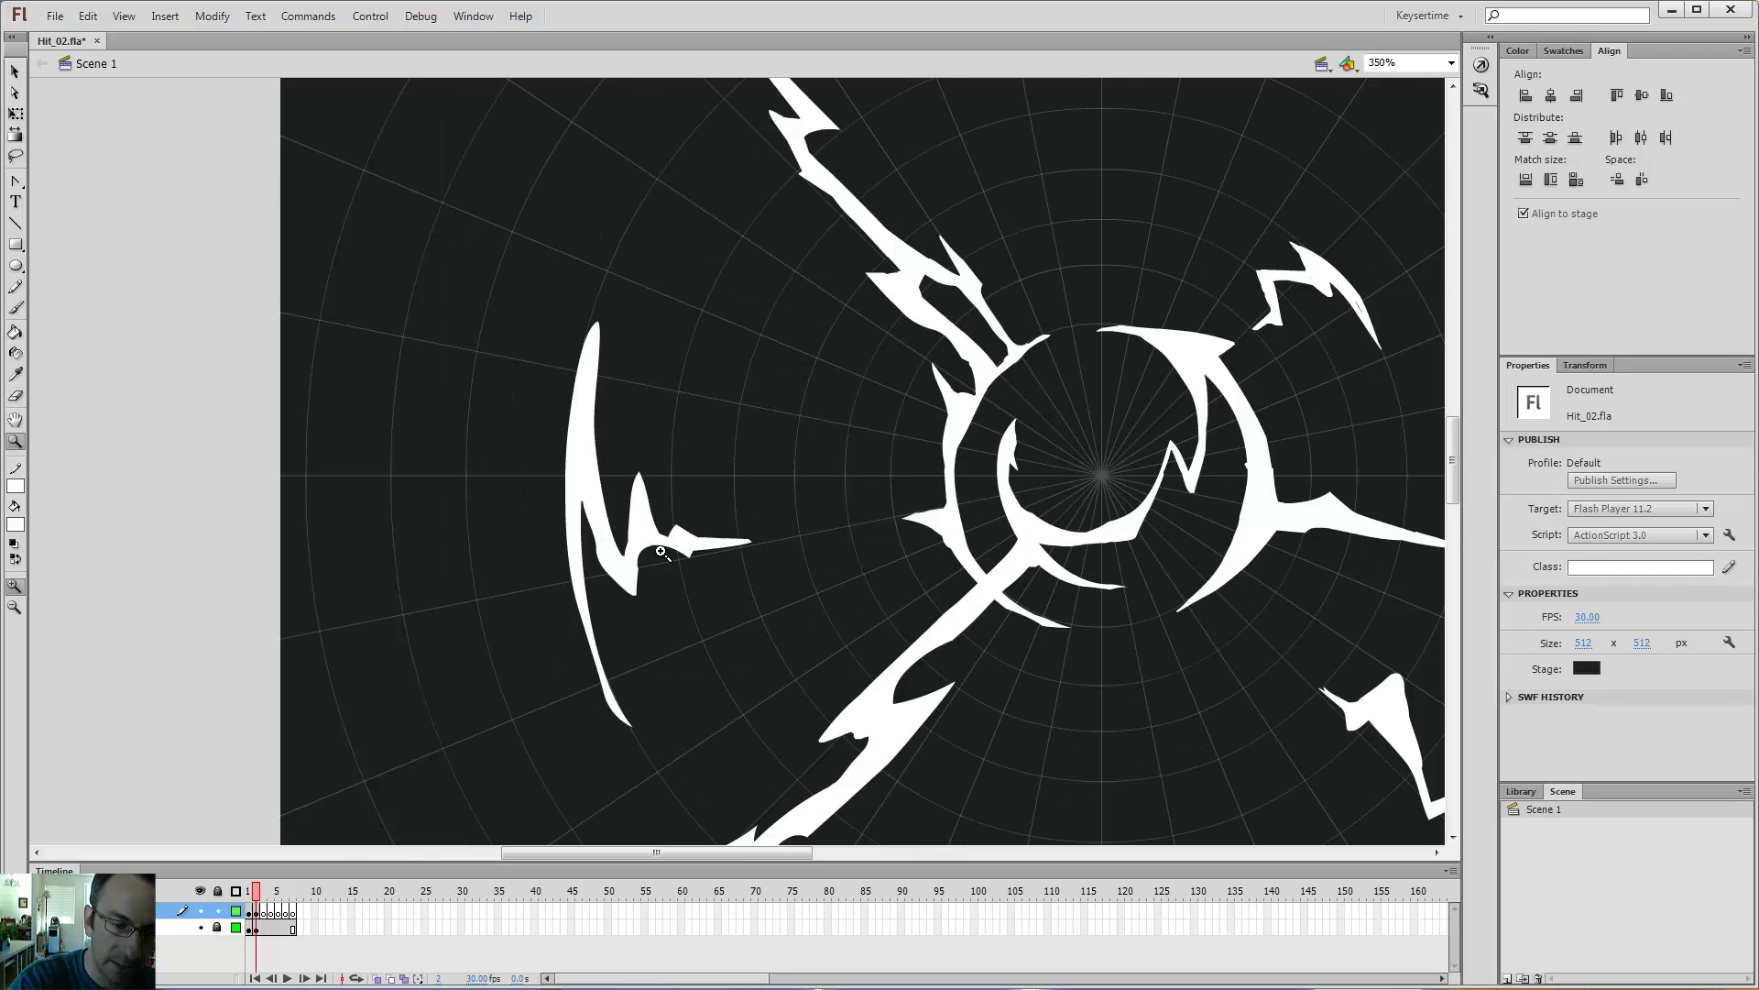
pyautogui.press('e')
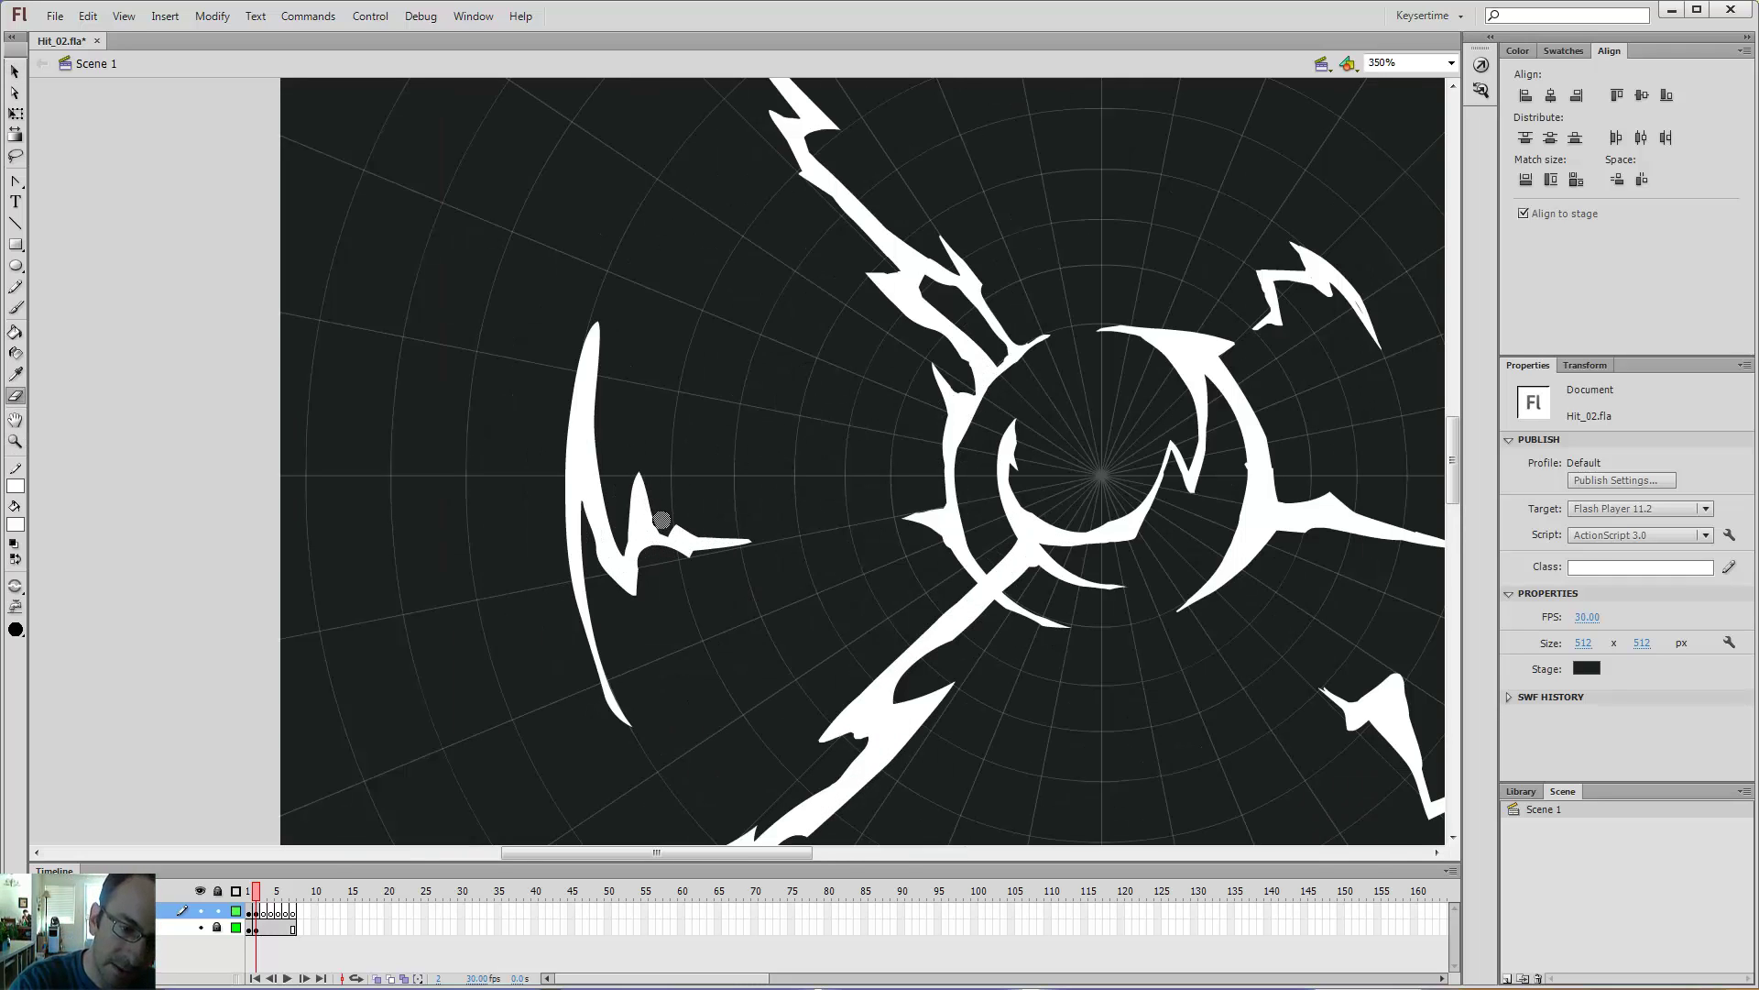
pyautogui.moveTo(650, 479)
pyautogui.mouseDown()
pyautogui.moveTo(662, 518)
pyautogui.moveTo(602, 454)
pyautogui.moveTo(597, 394)
pyautogui.moveTo(642, 294)
pyautogui.mouseUp()
pyautogui.moveTo(609, 386); pyautogui.dragTo(622, 283)
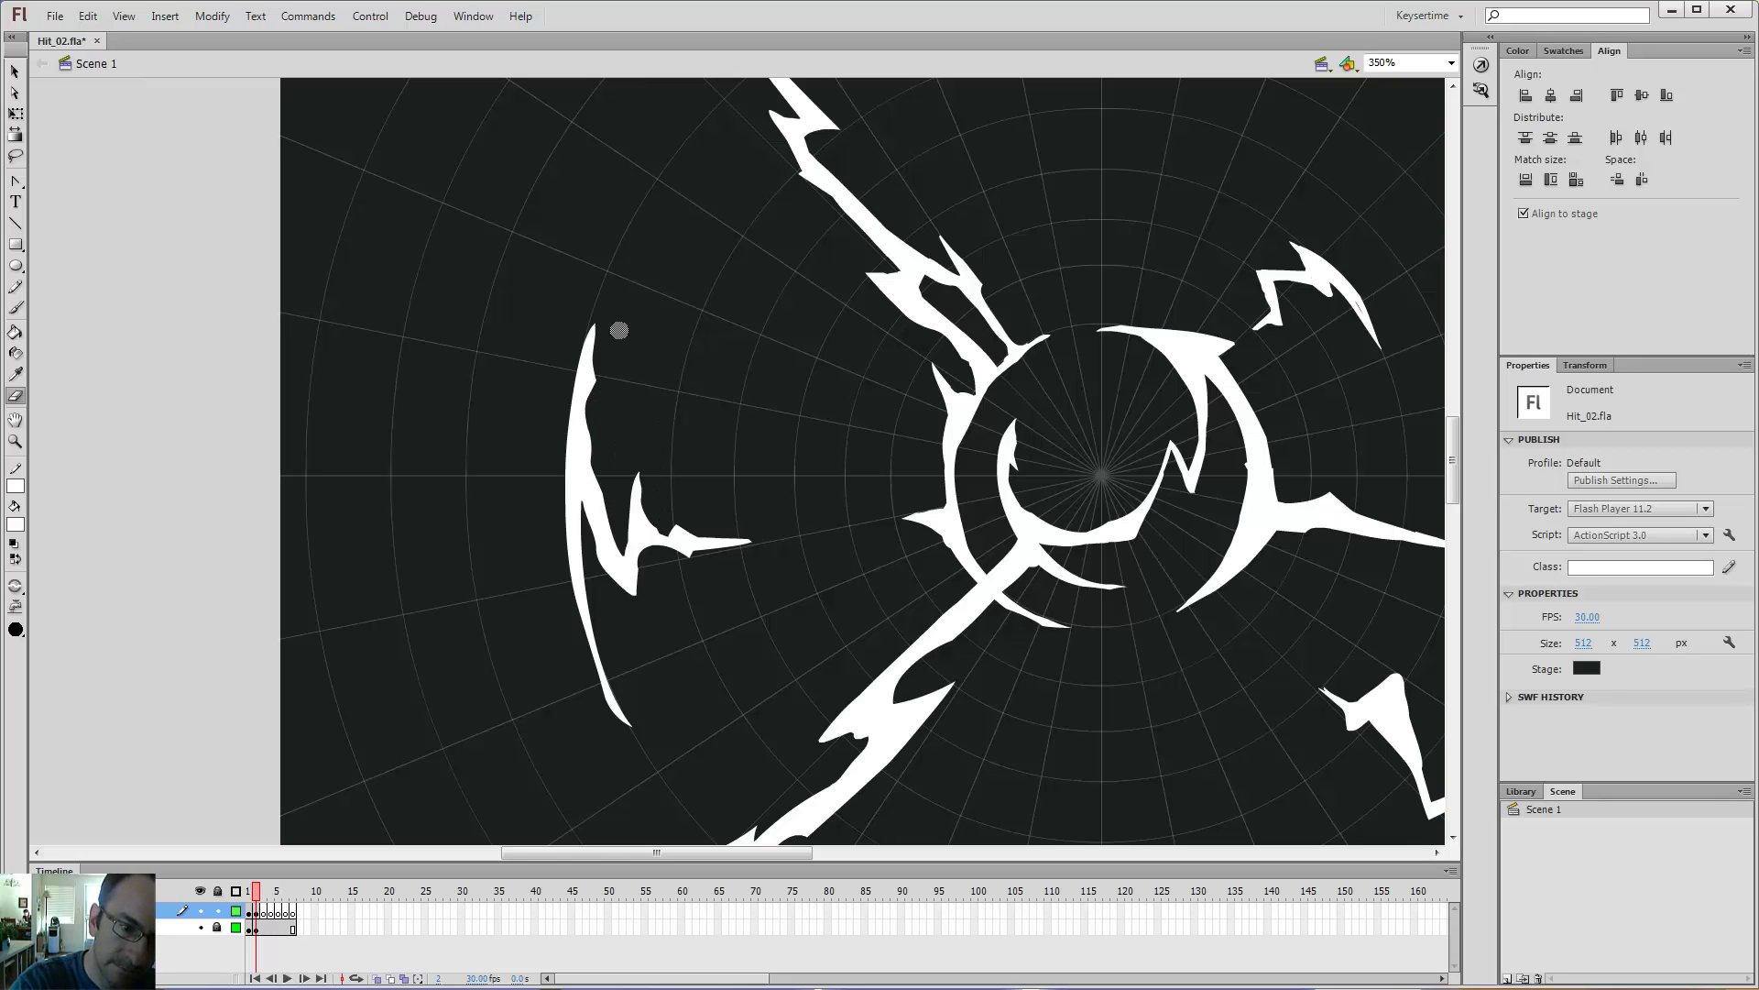
# - Brush and fill a small angular bump on the left crescent's upper outer edge
pyautogui.hotkey('ctrl', '-')
pyautogui.hotkey('ctrl', '=')
pyautogui.press('b')
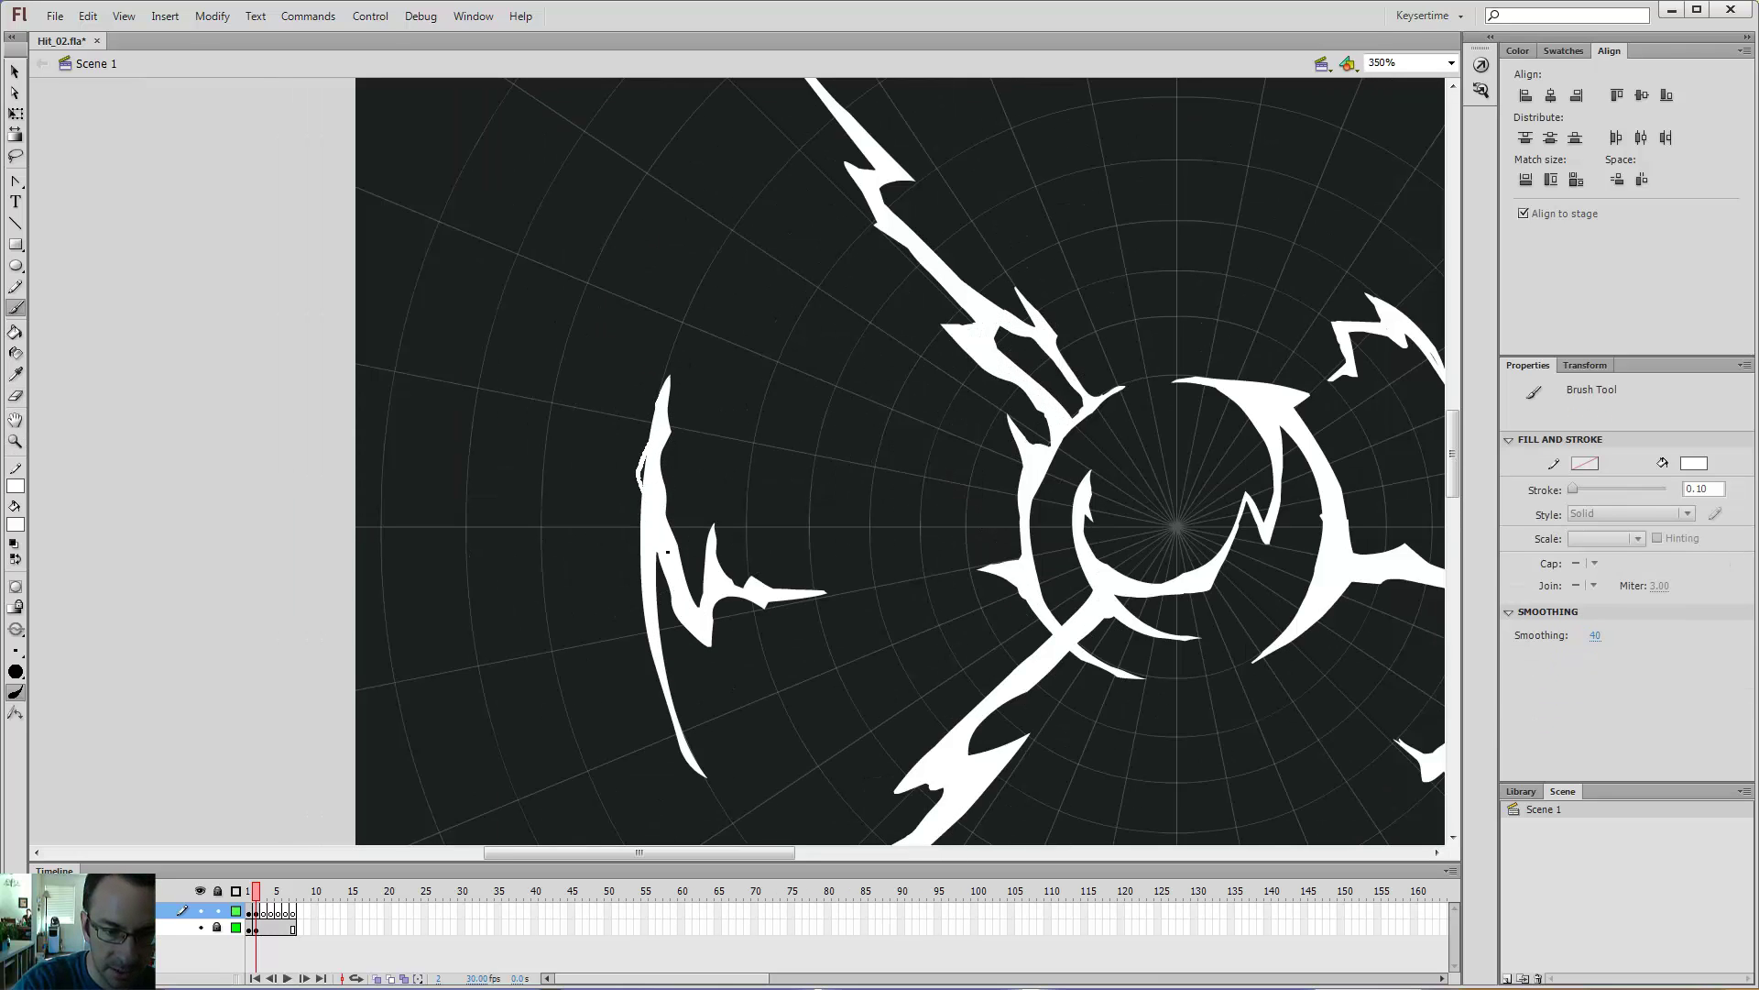
pyautogui.press('k')
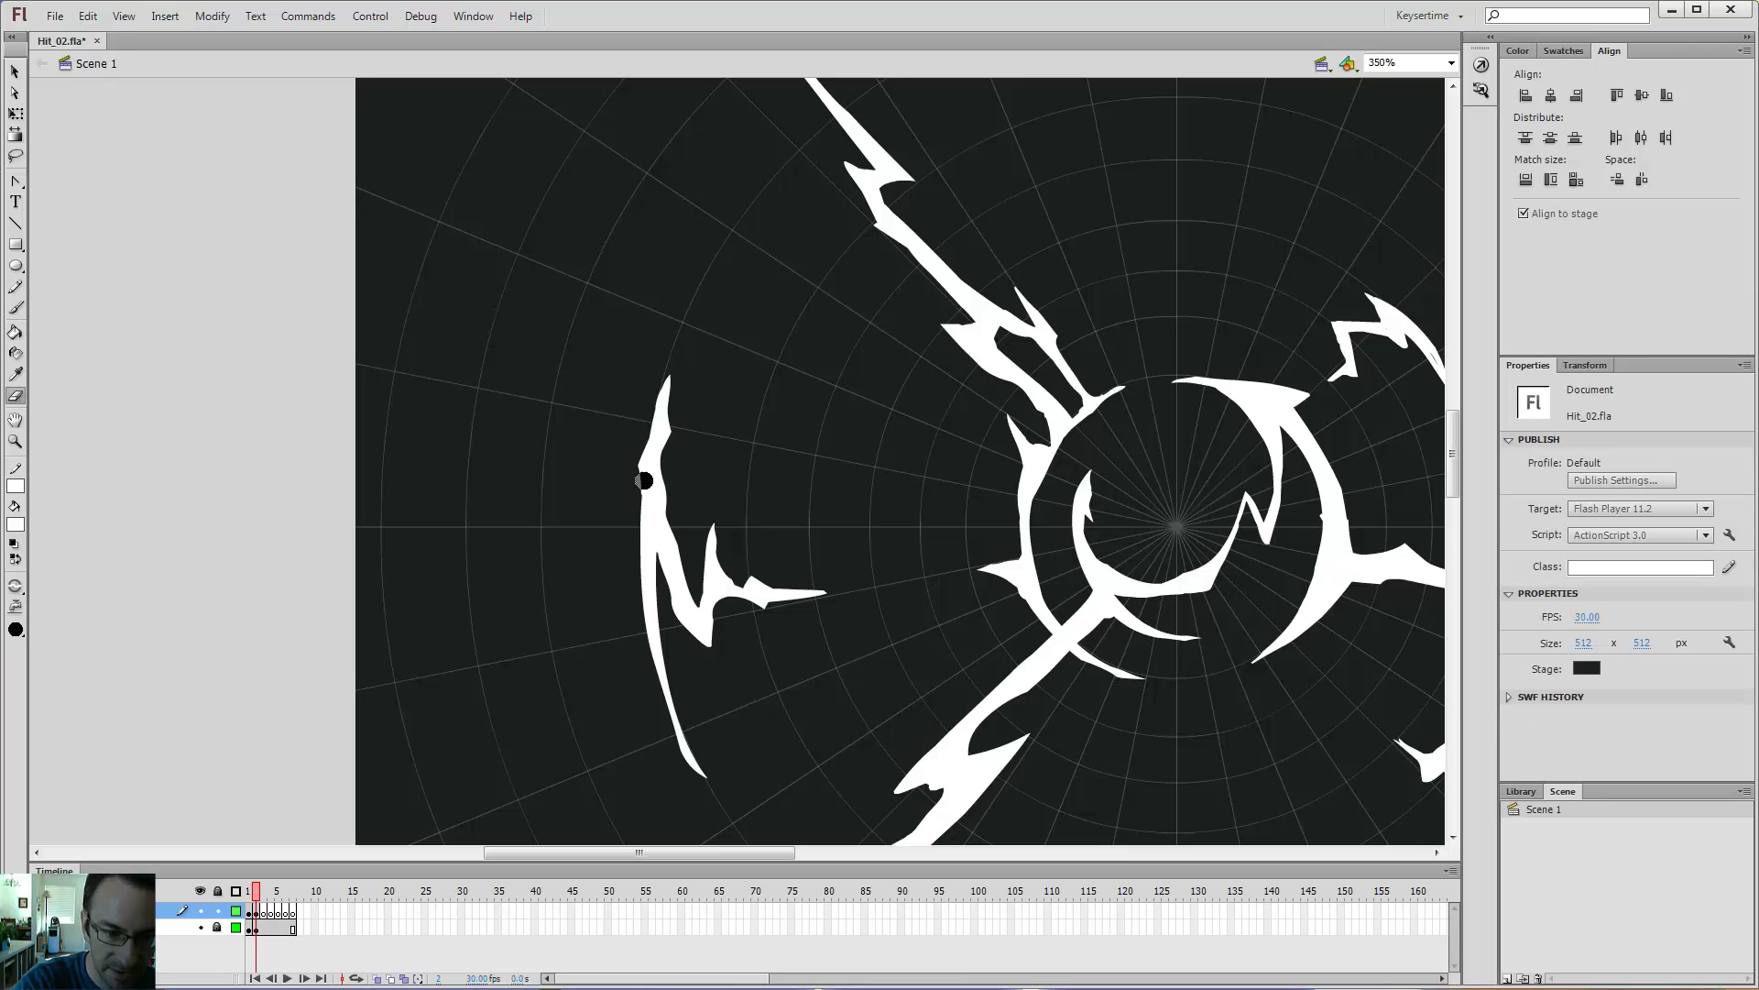
# - Reshape the left crescent's lower tail with Brush and Eraser, giving it an angular outer corner and a straighter, sharper tip
pyautogui.press('b')
pyautogui.scroll(-4, 659, 547)
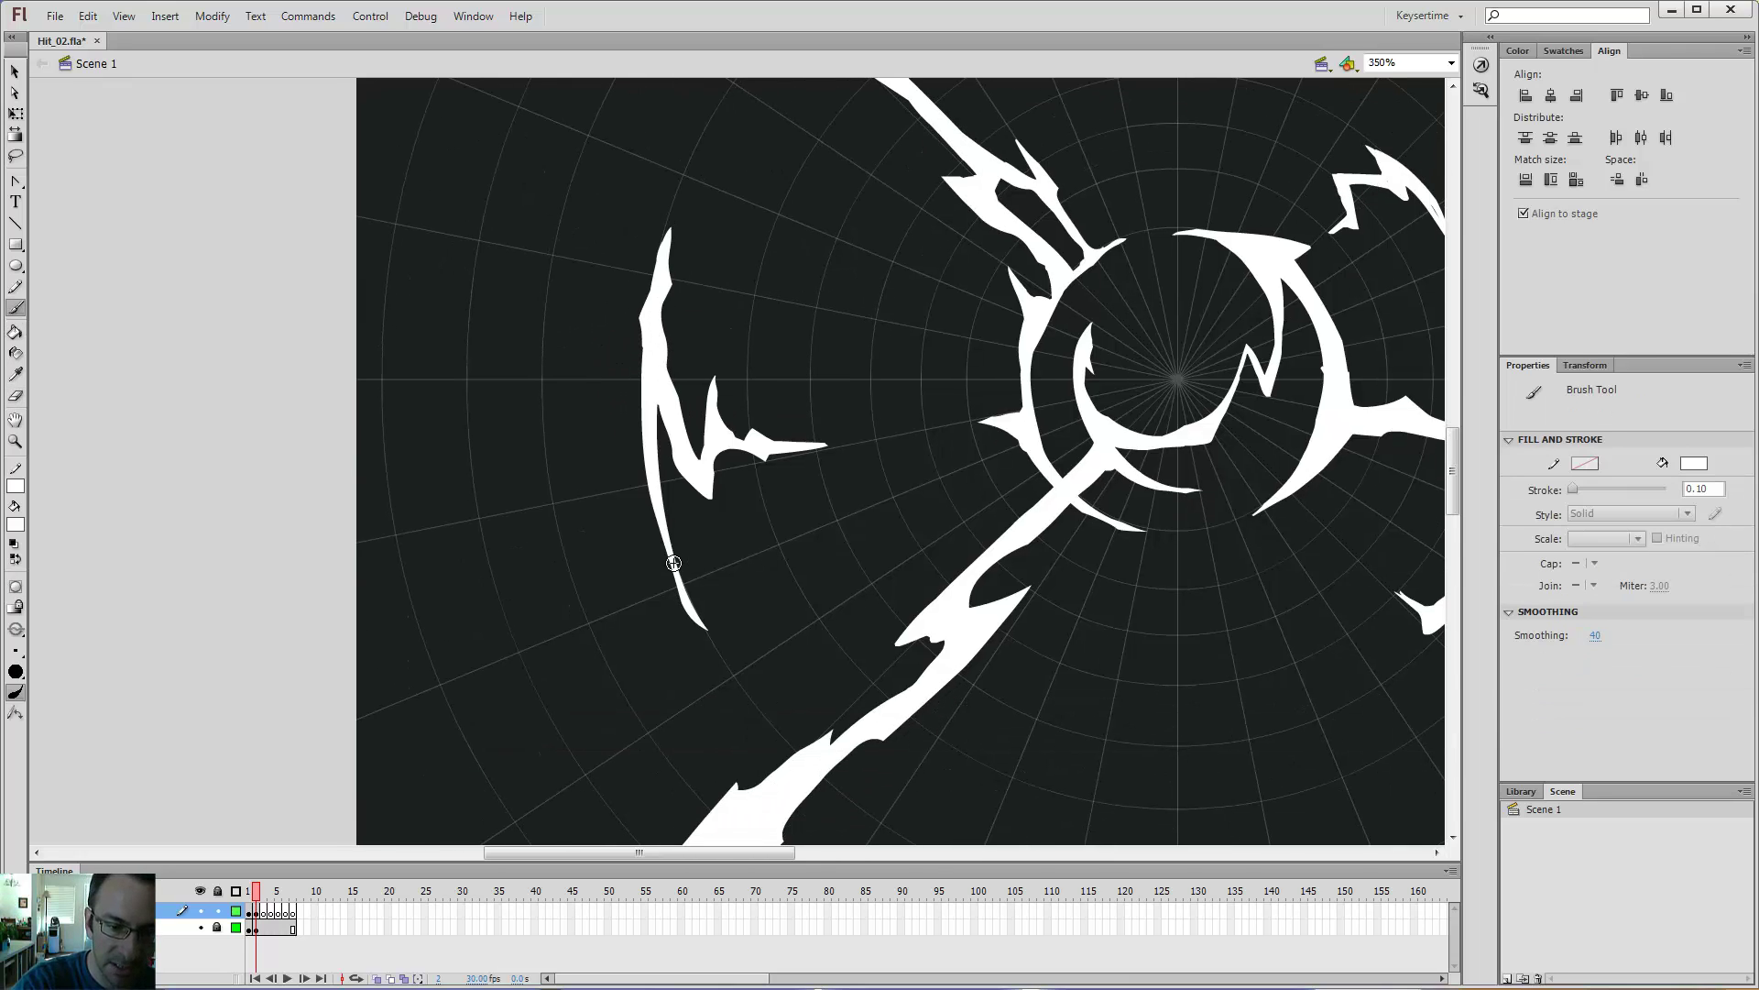
pyautogui.press('e')
pyautogui.press('b')
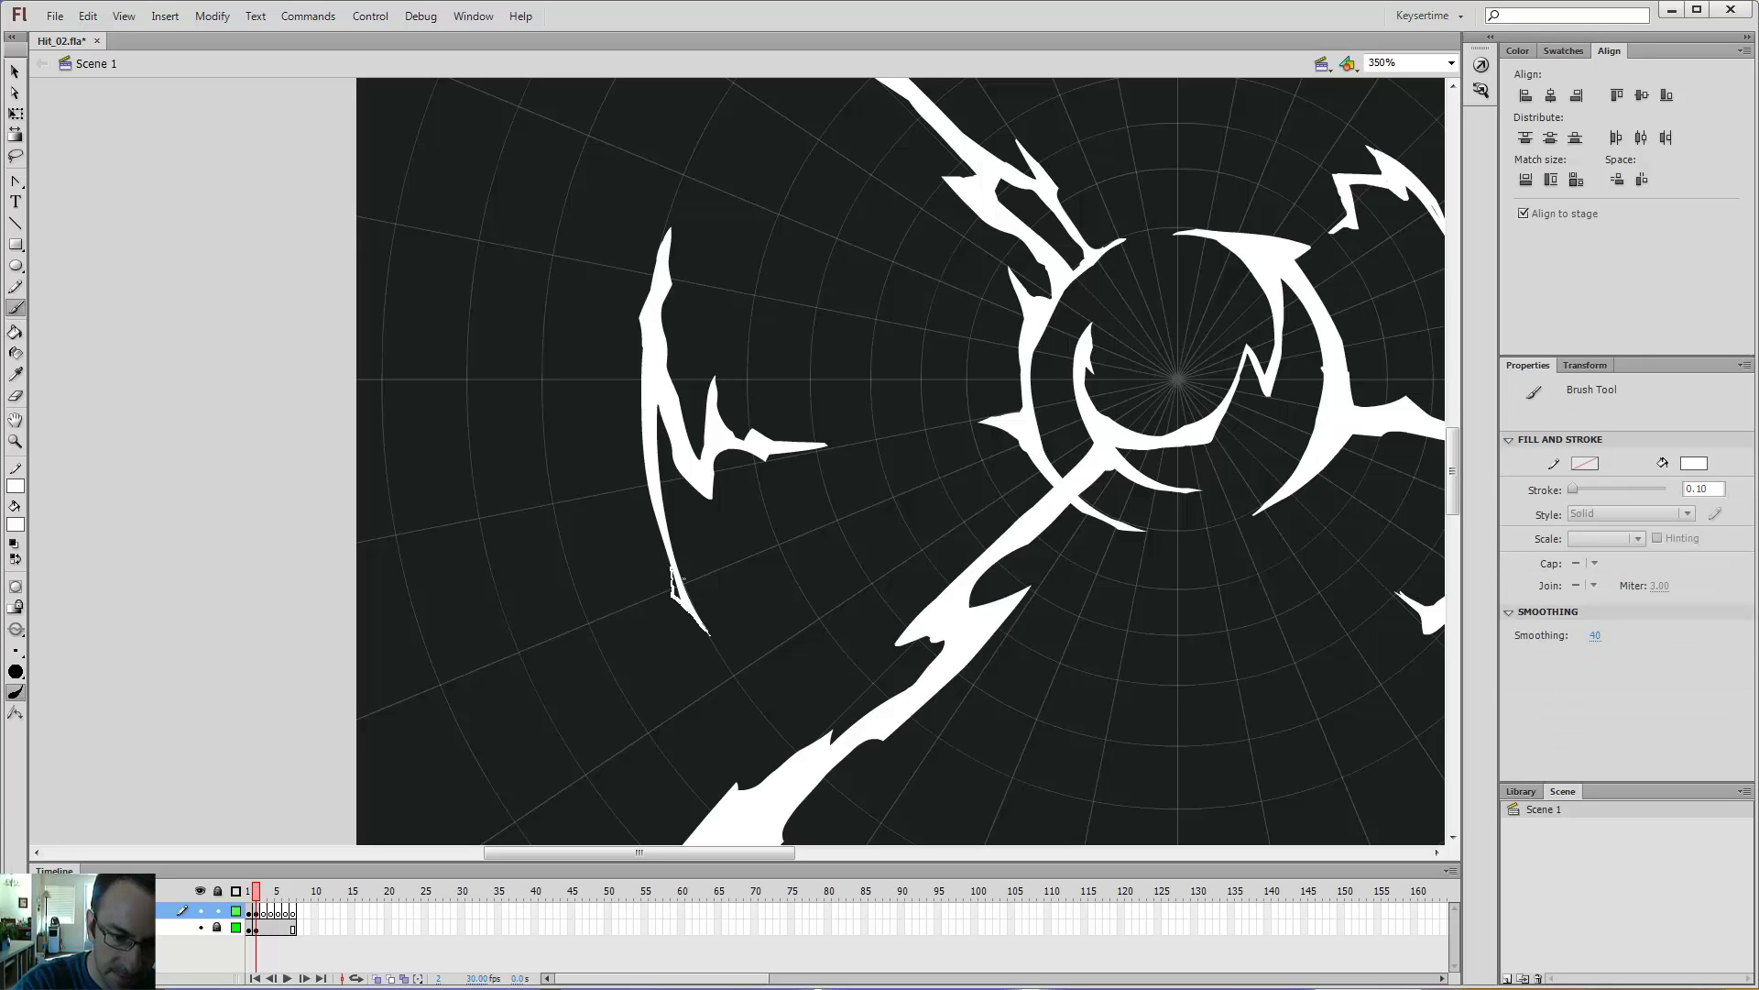
pyautogui.press('e')
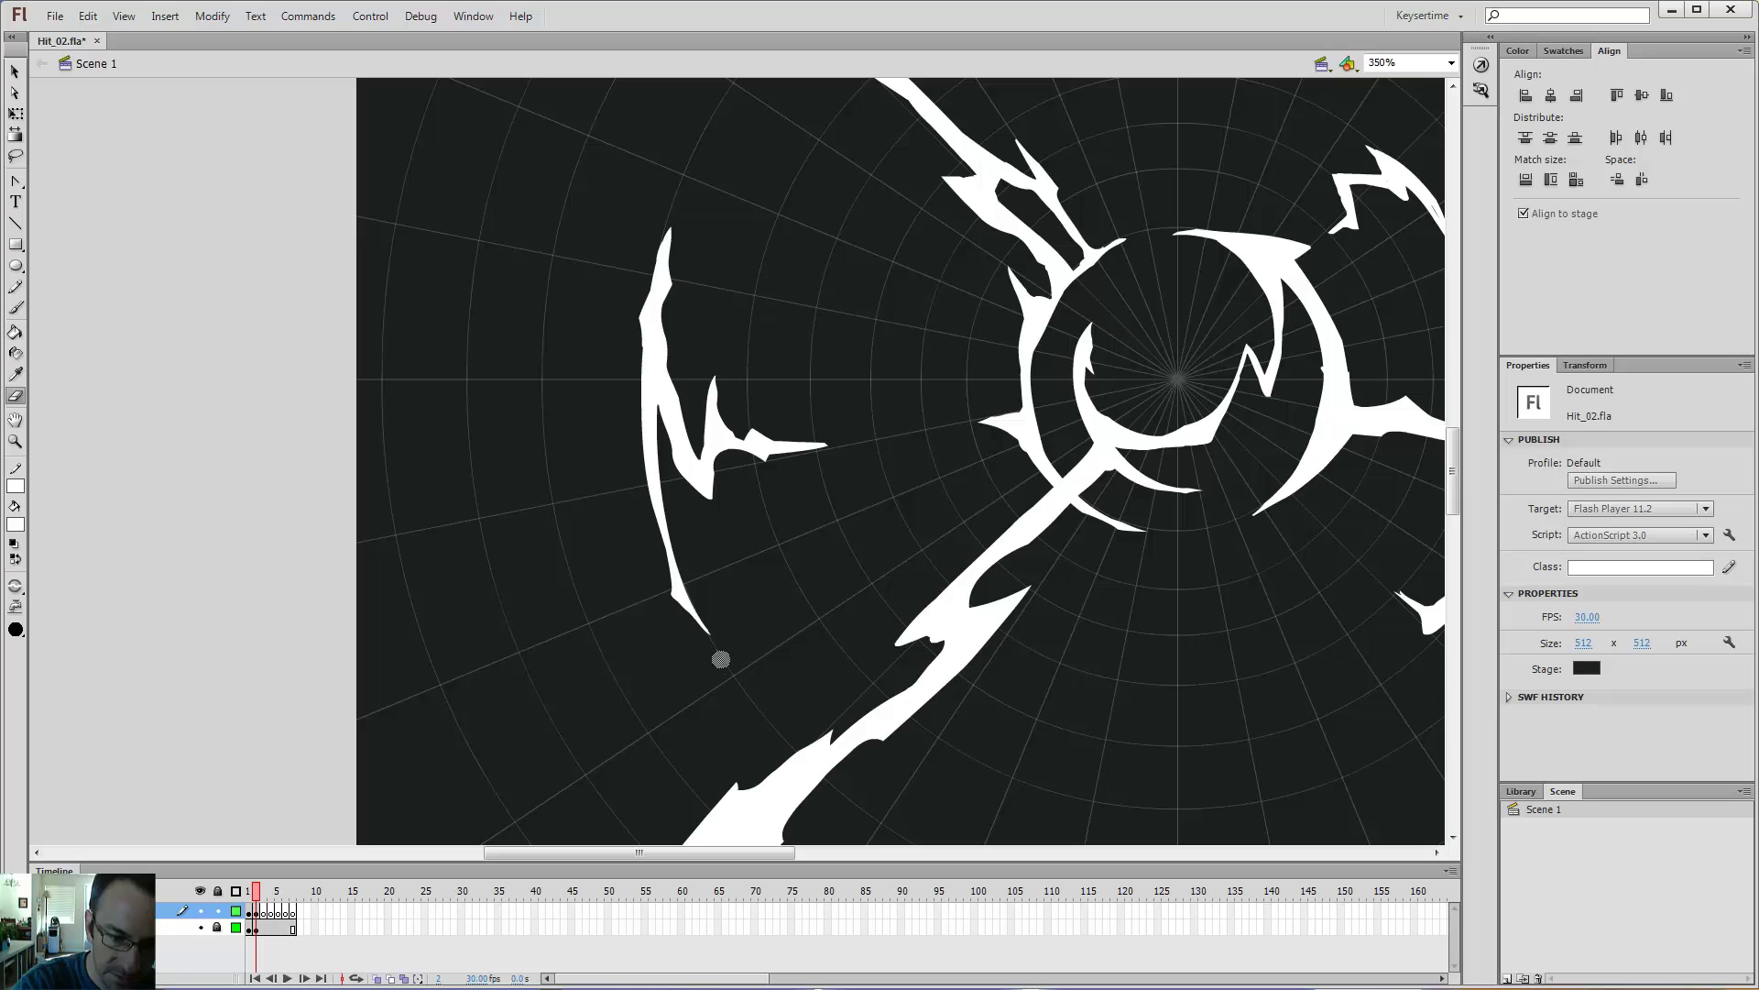
pyautogui.press('b')
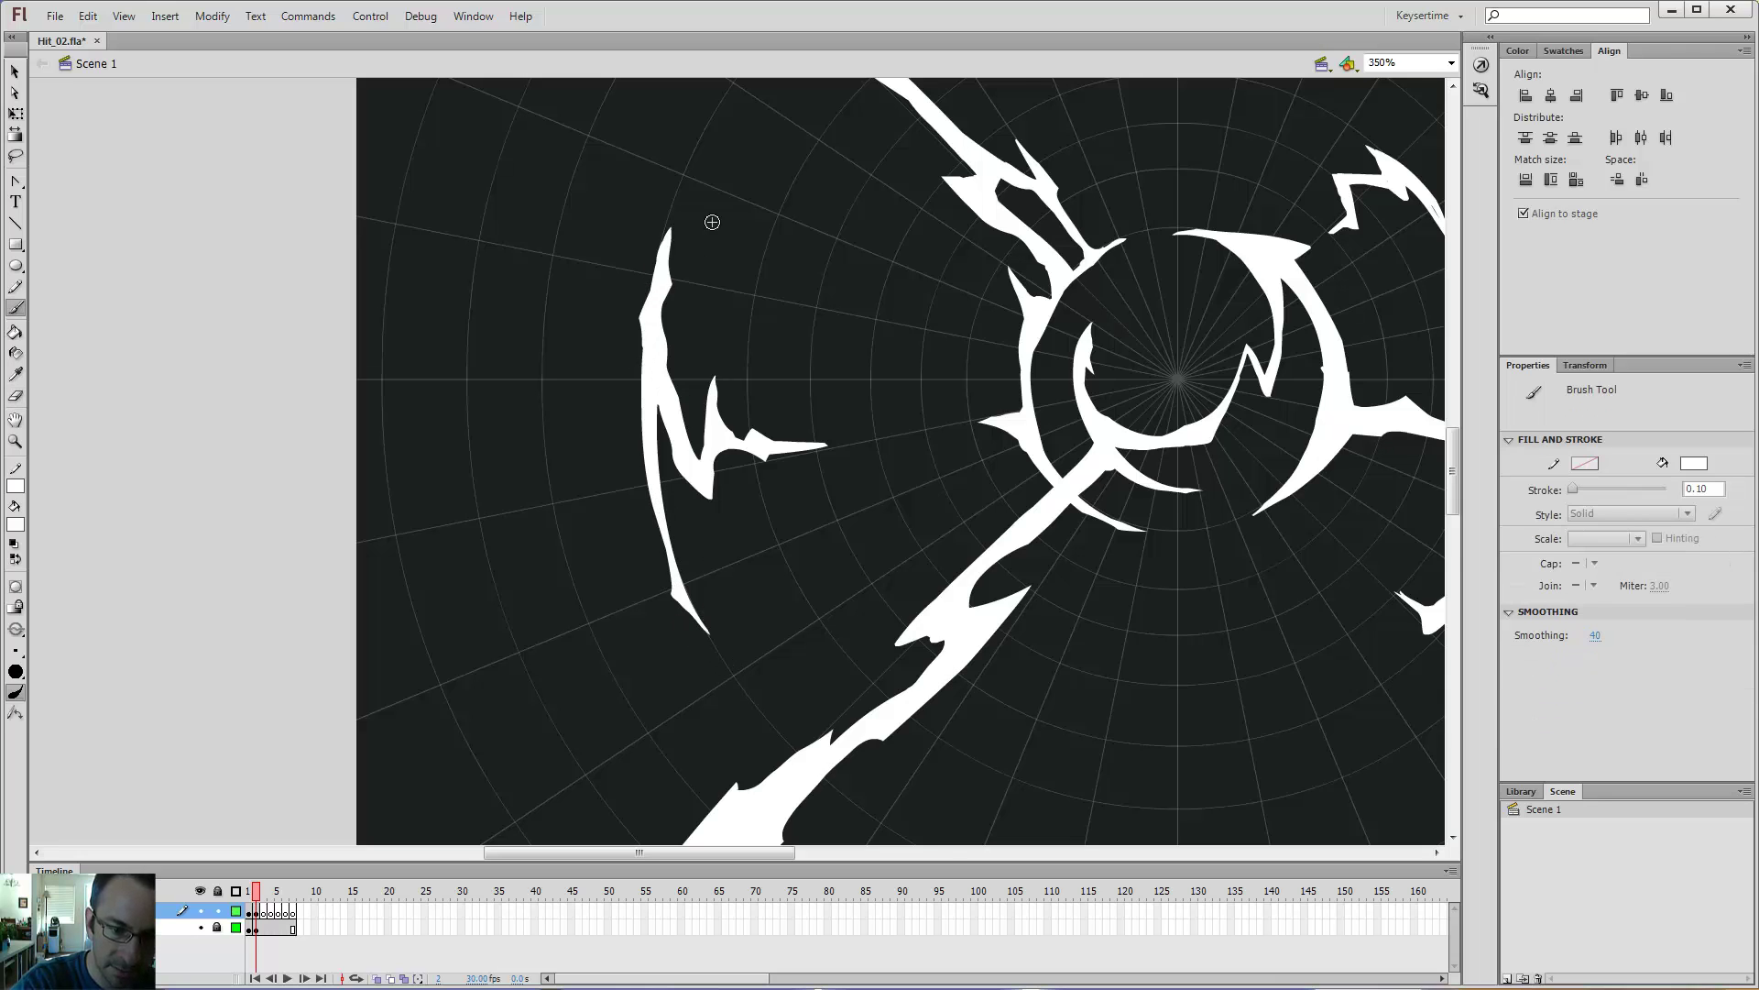
# - Try brushing short strokes across the left crescent's middle and its inner zigzag, and undo them
pyautogui.hotkey('ctrl', '-')
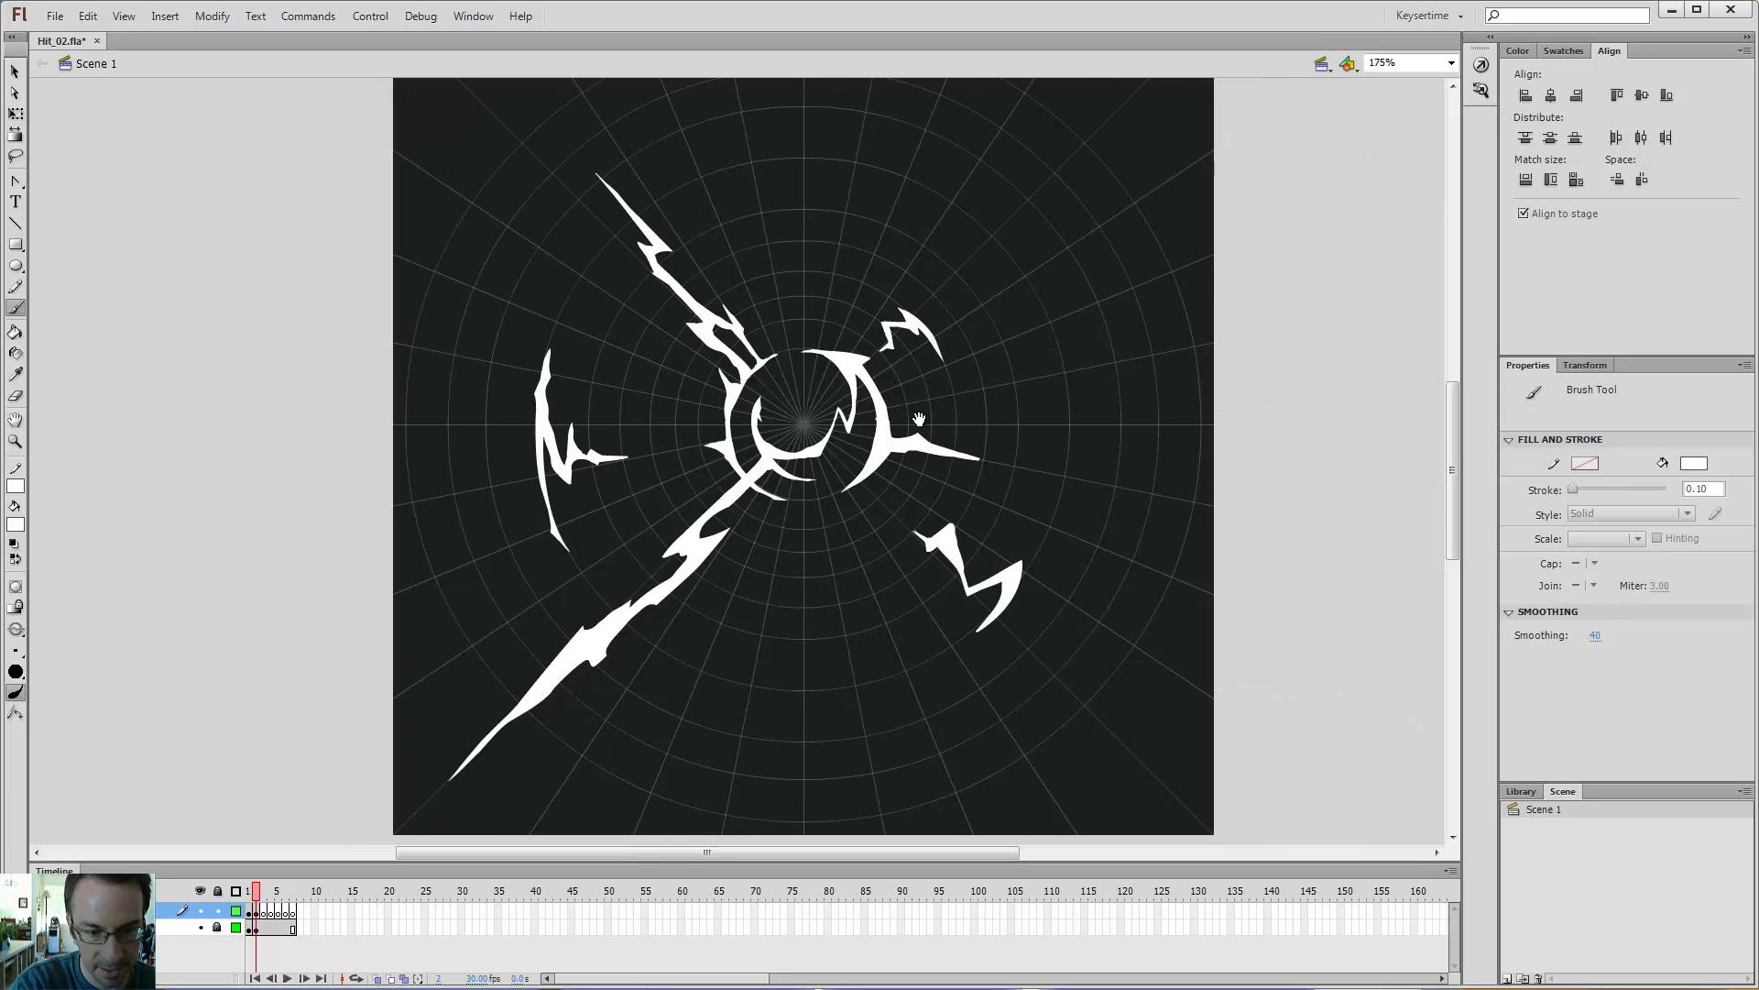
pyautogui.hotkey('ctrl', '=')
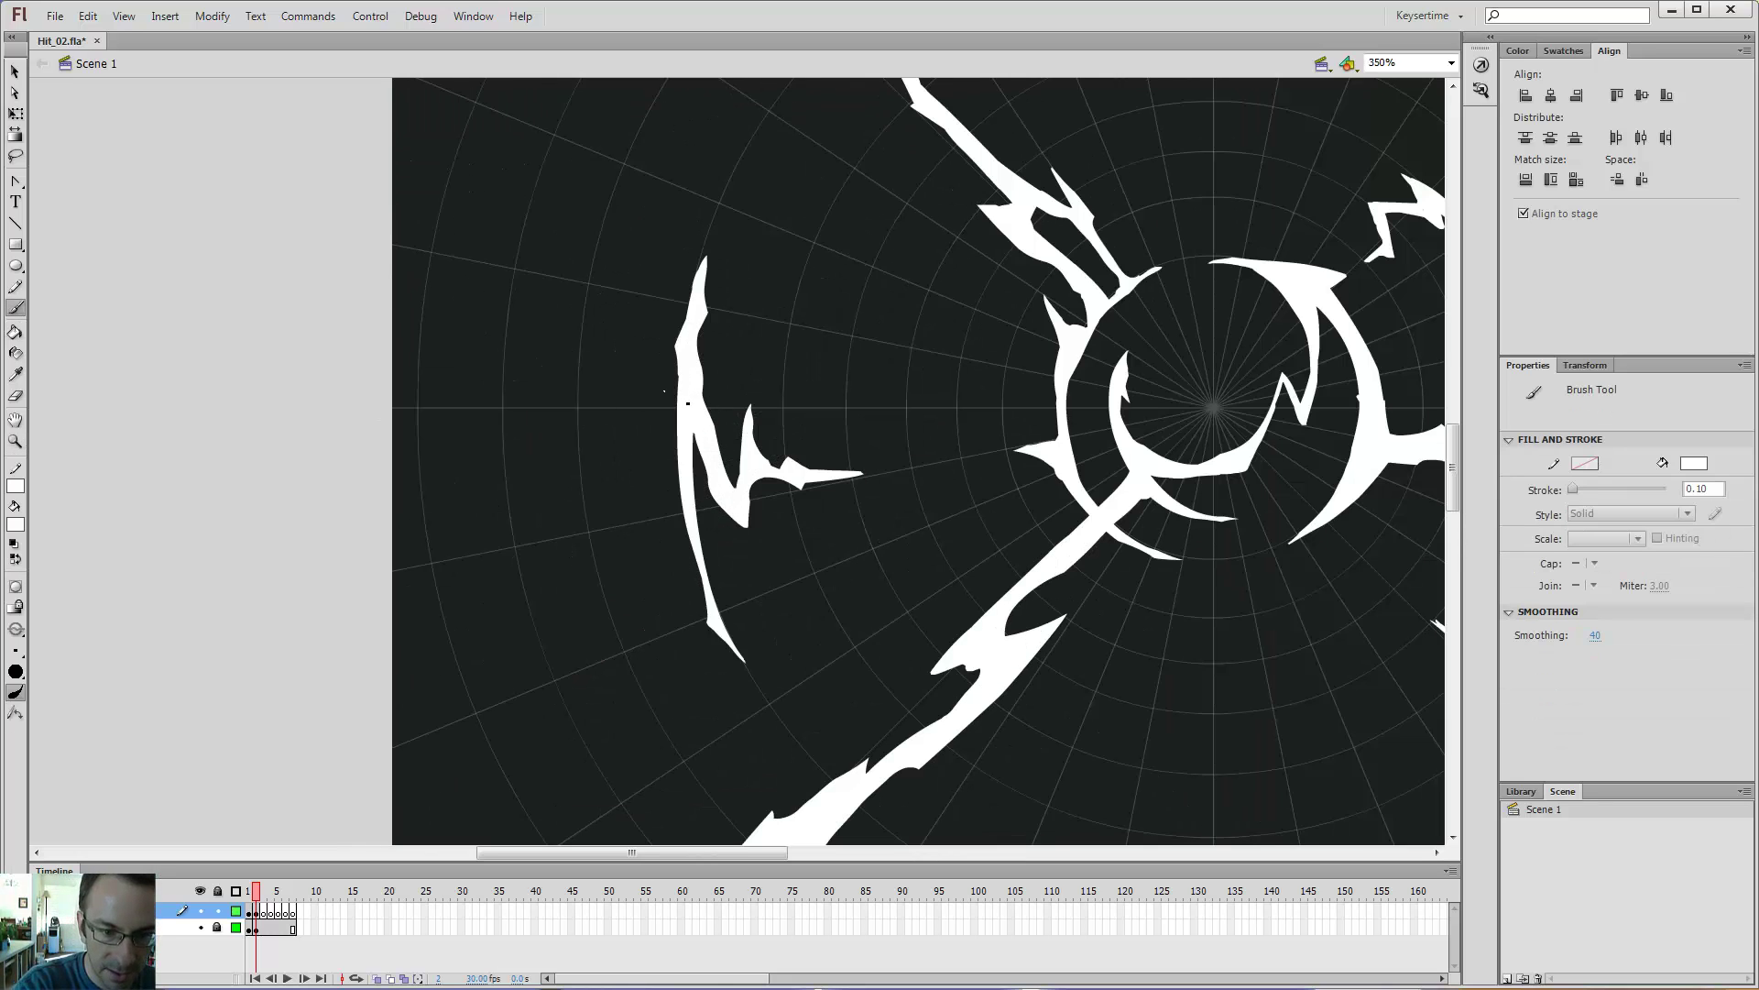
pyautogui.hotkey('ctrl', 'z')
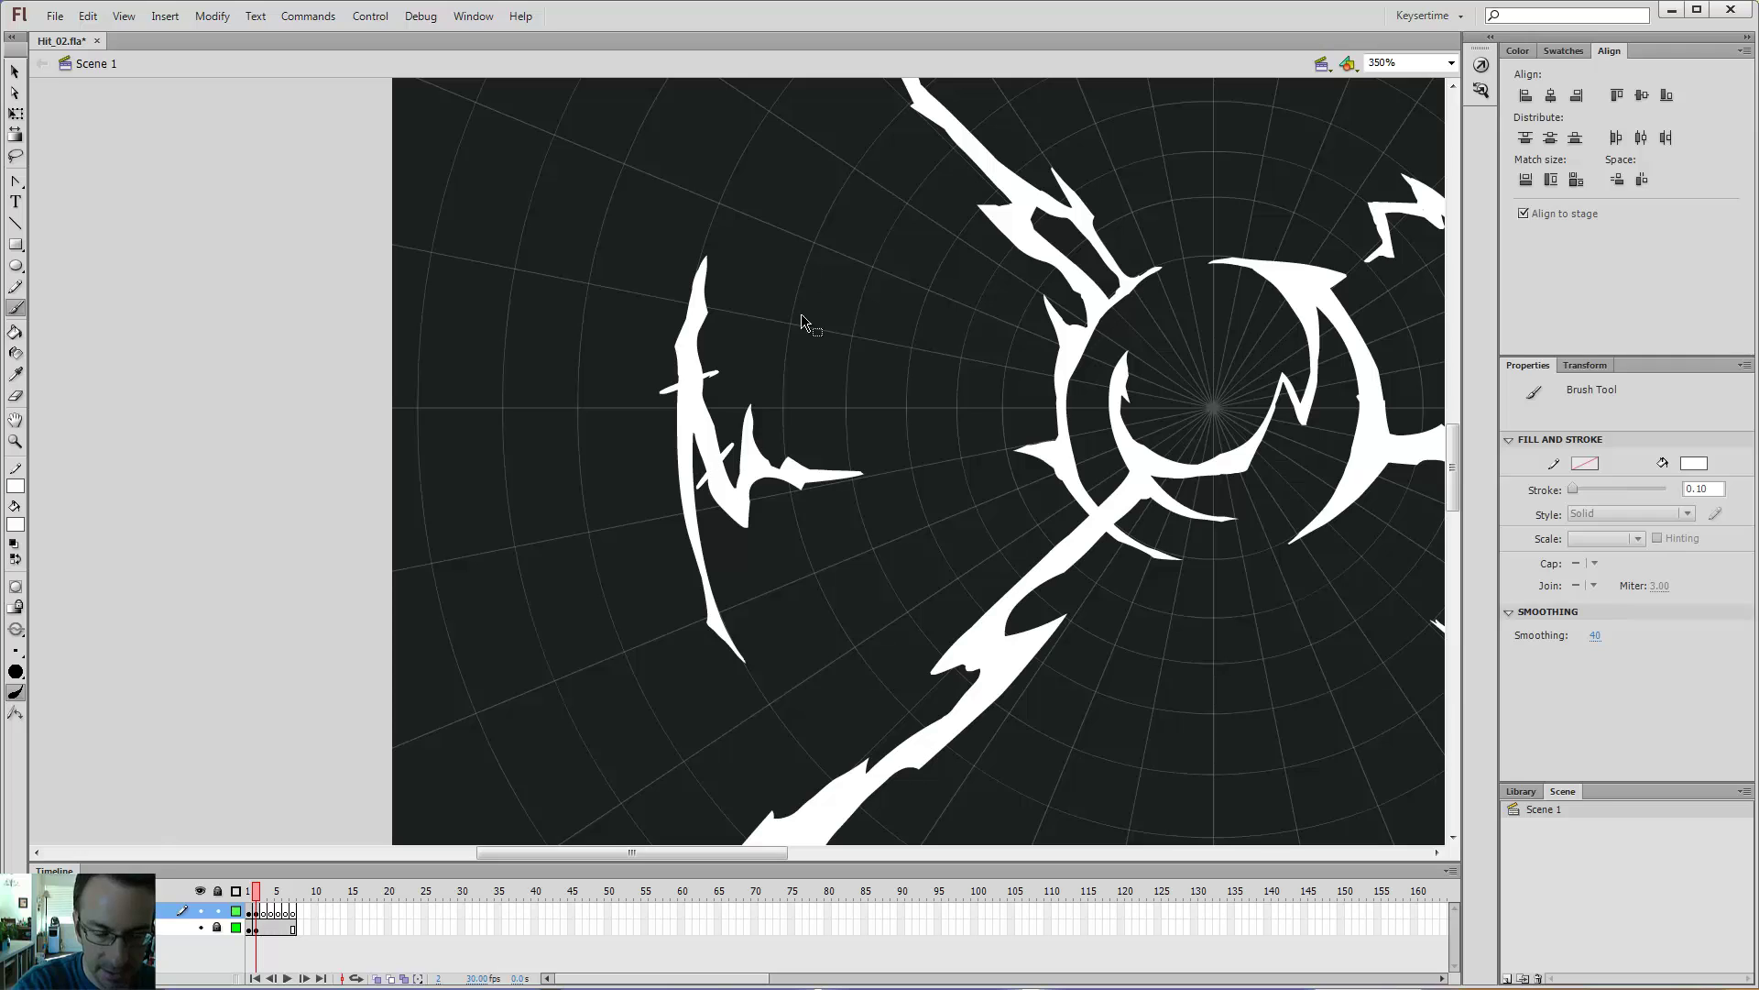
# - Lasso and delete thin slivers along the left crescent's inner edge to slim the crescent and the zigzag arm leaving it
pyautogui.press('e')
pyautogui.press('z')
pyautogui.click(742, 476)
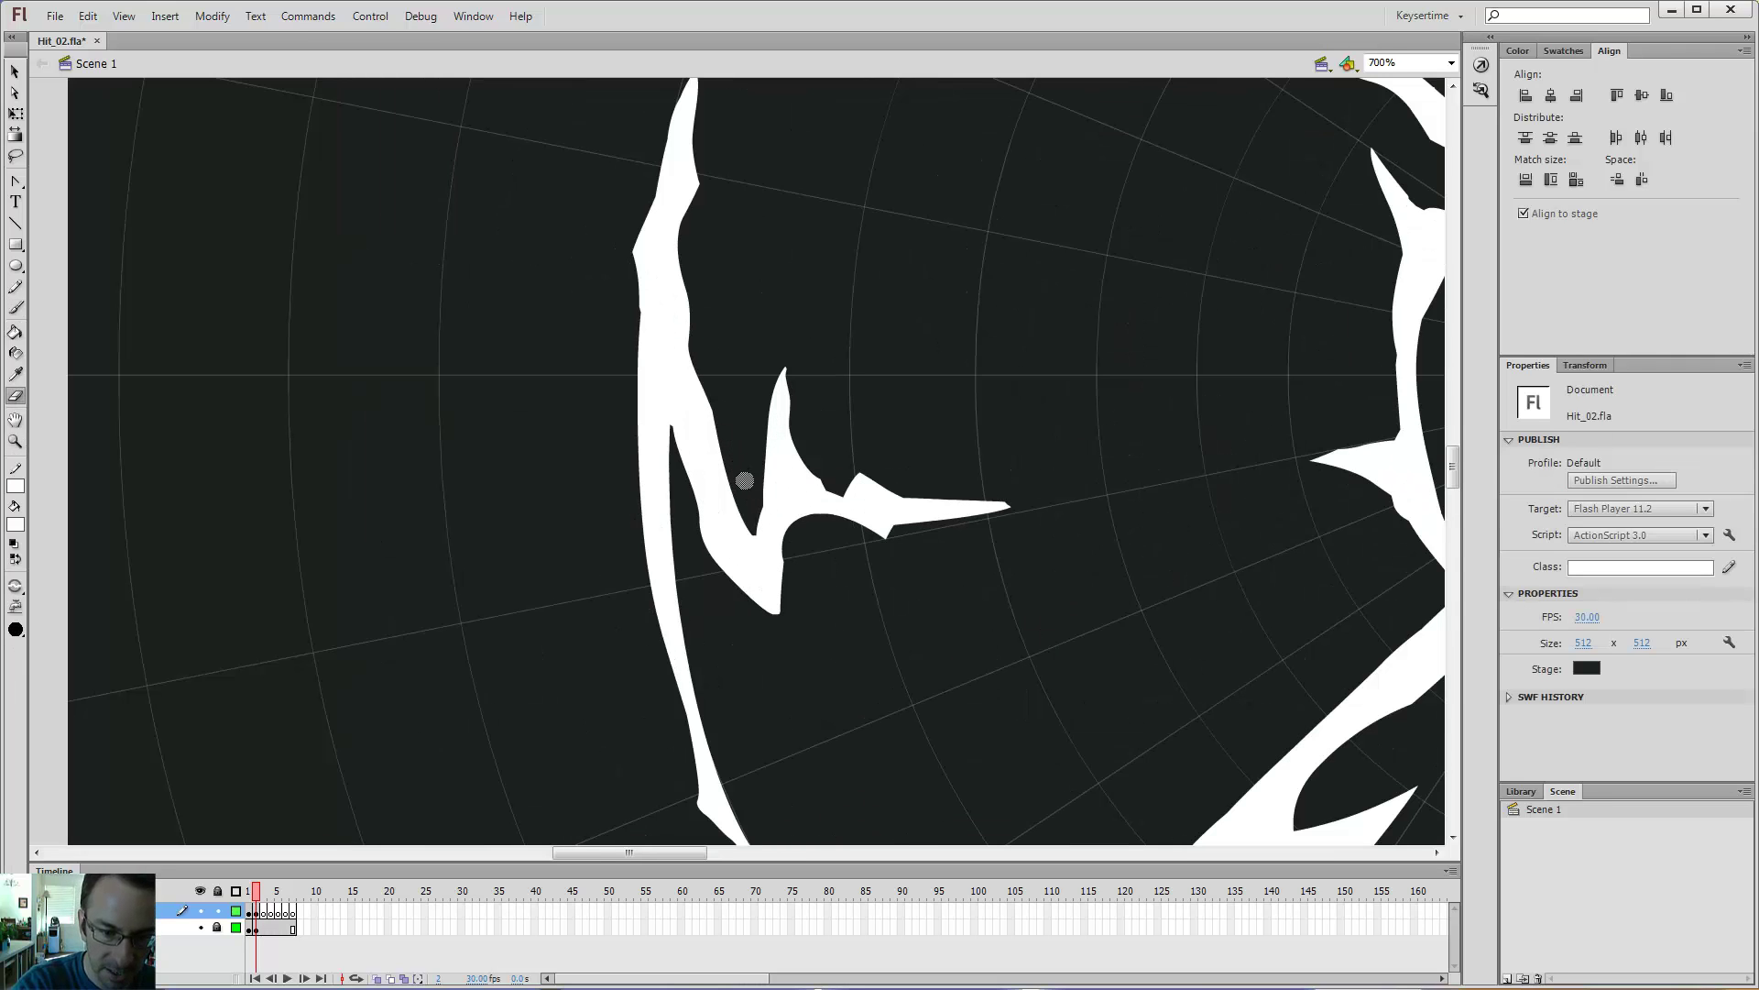
pyautogui.press('b')
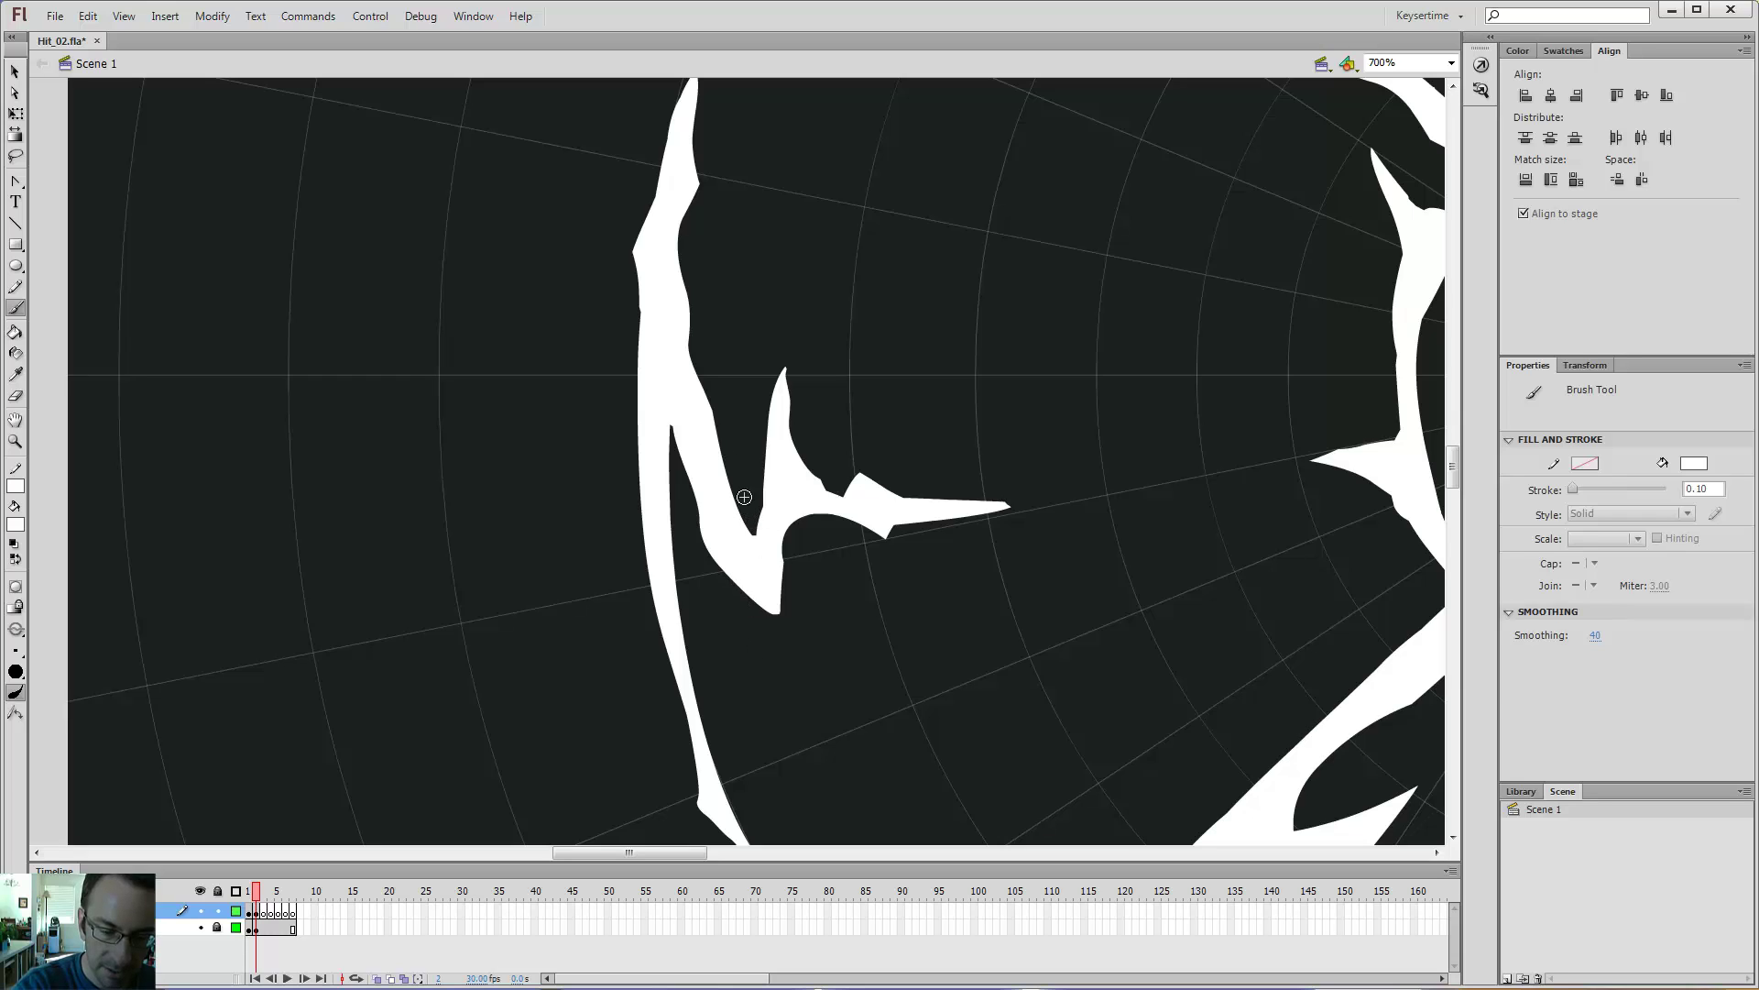
pyautogui.press('l')
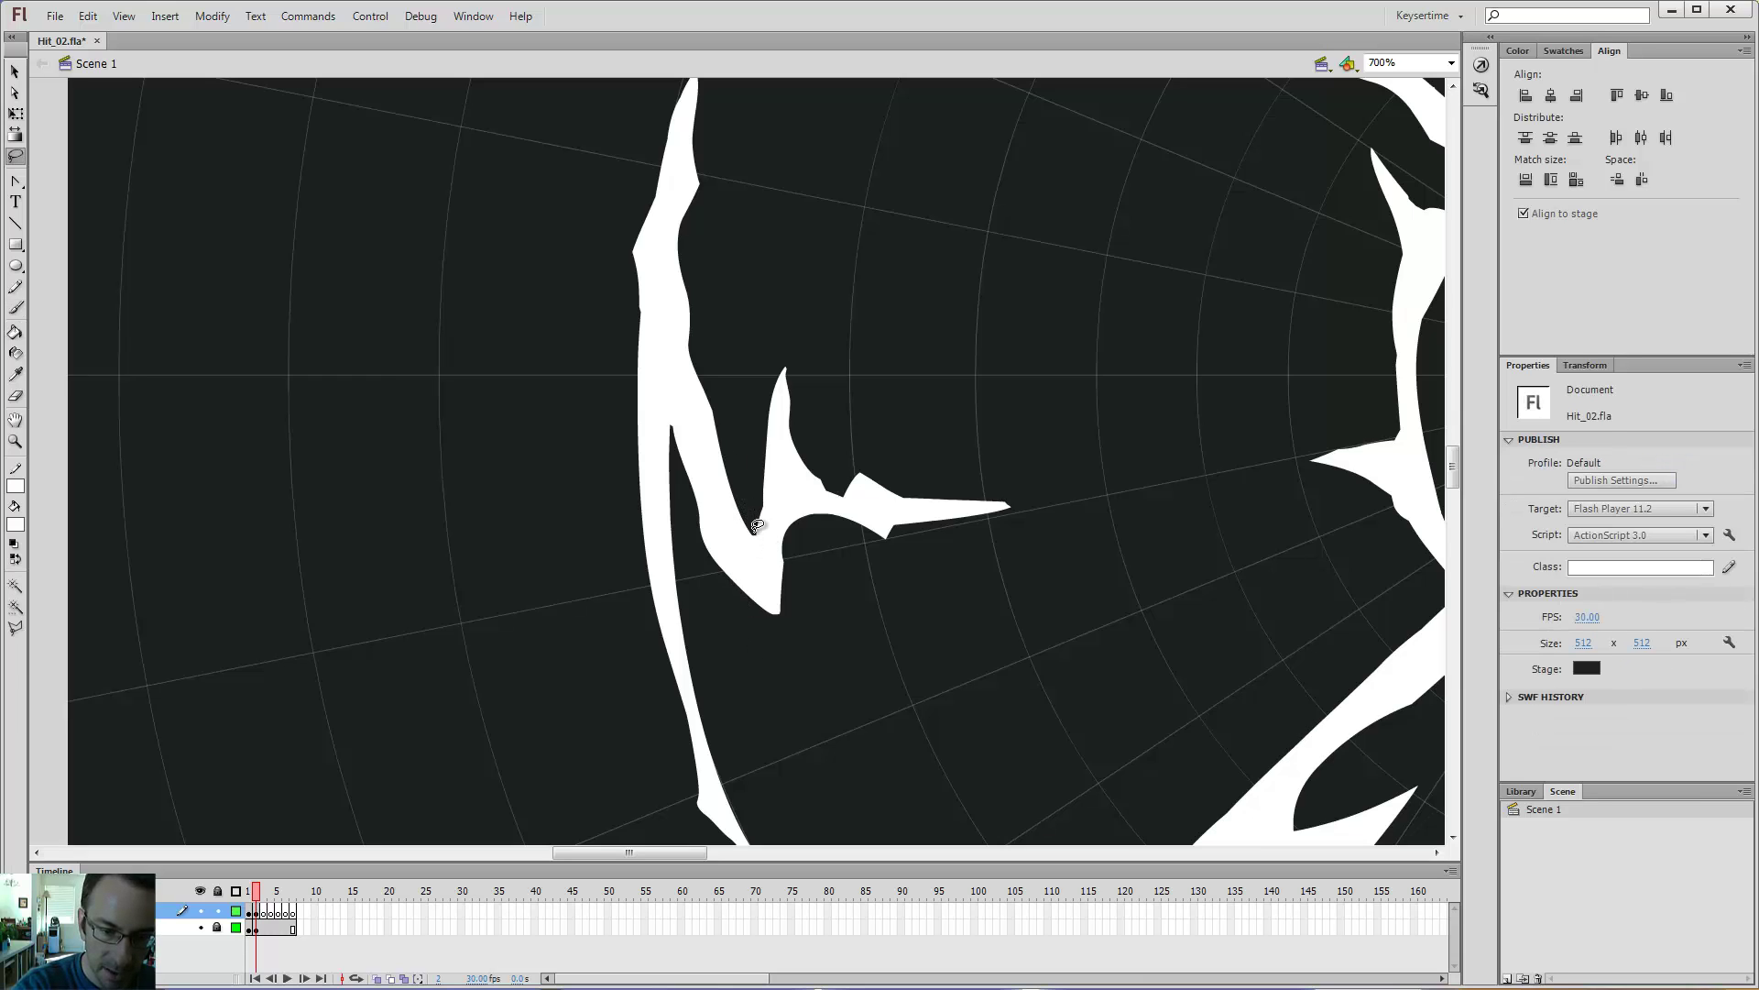
pyautogui.moveTo(754, 531); pyautogui.dragTo(706, 427)
pyautogui.moveTo(689, 295); pyautogui.dragTo(691, 297)
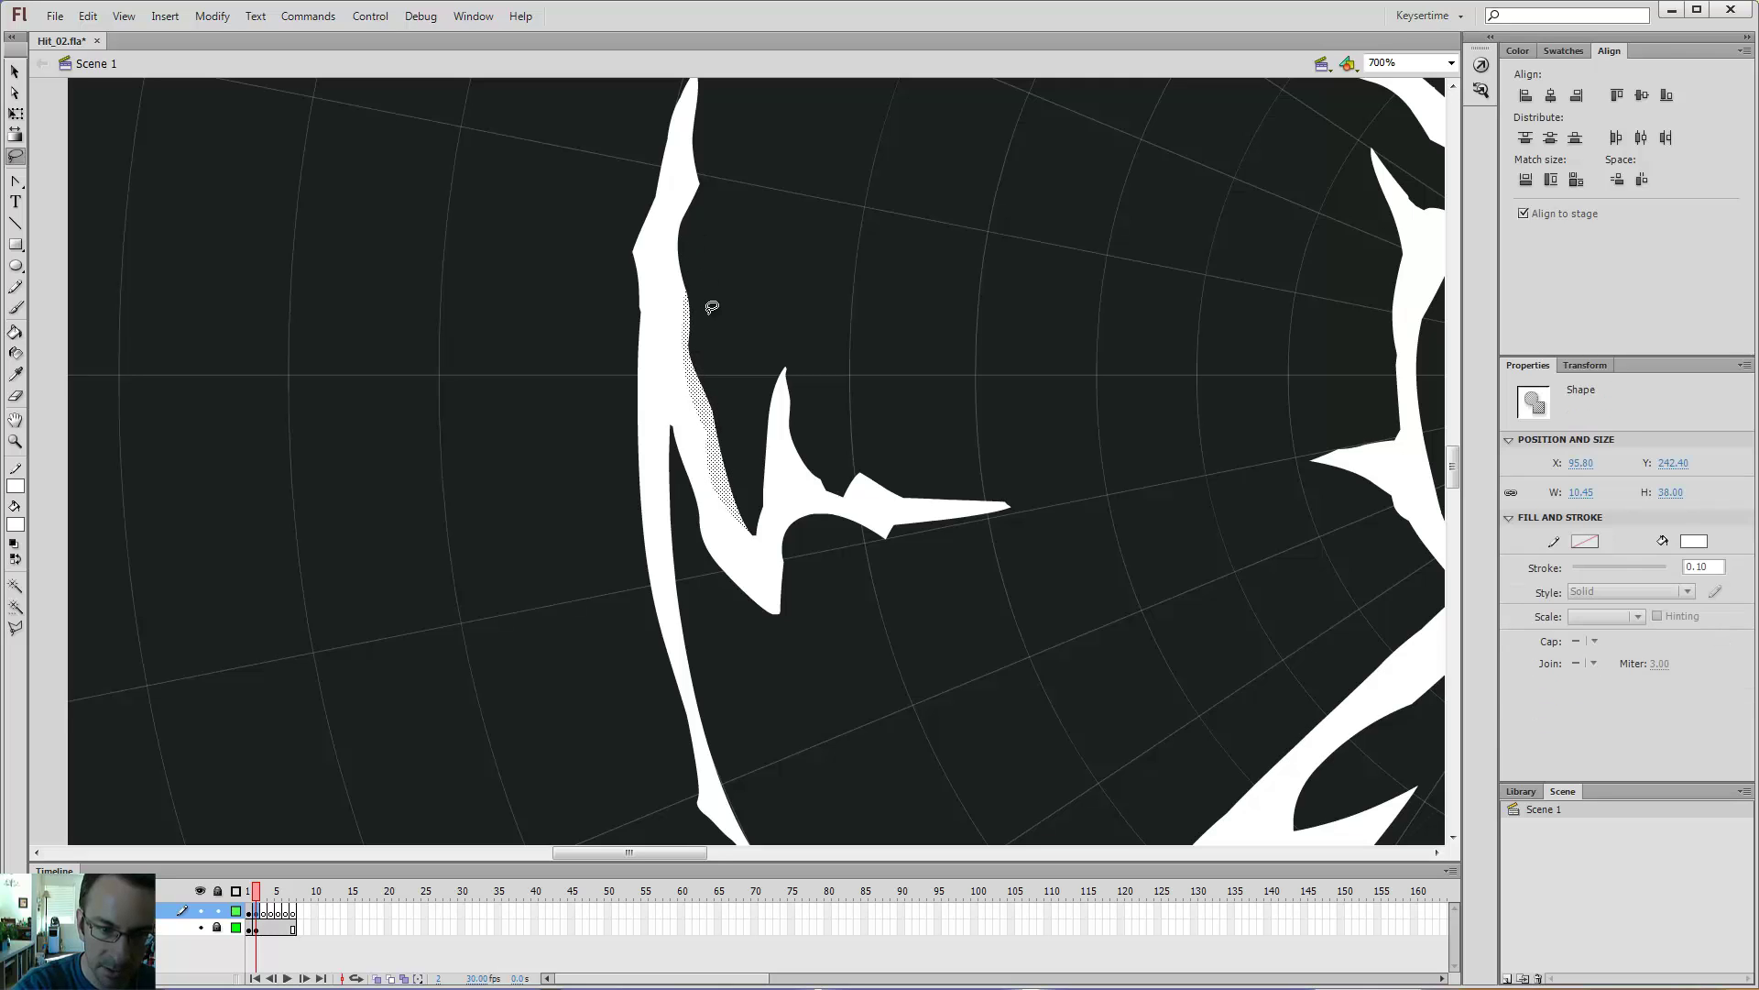
pyautogui.press('Delete')
pyautogui.hotkey('ctrl', '-')
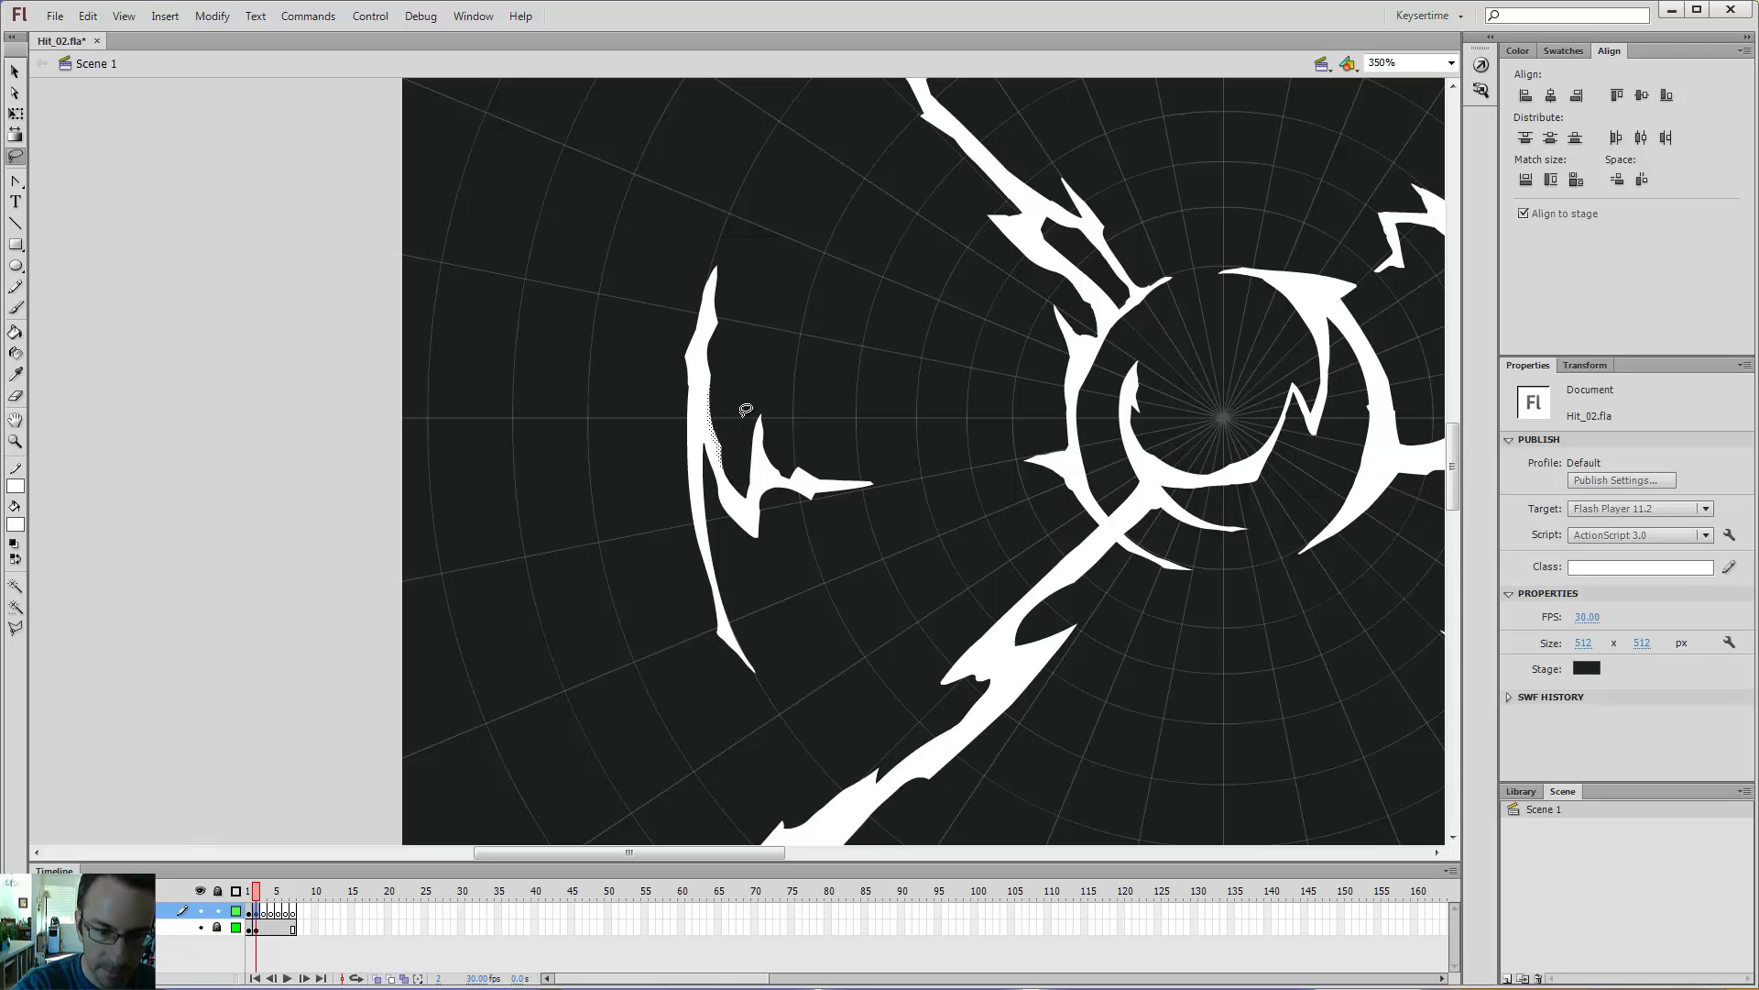
pyautogui.hotkey('ctrl', '-')
pyautogui.hotkey('ctrl', '=')
pyautogui.hotkey('ctrl', '=')
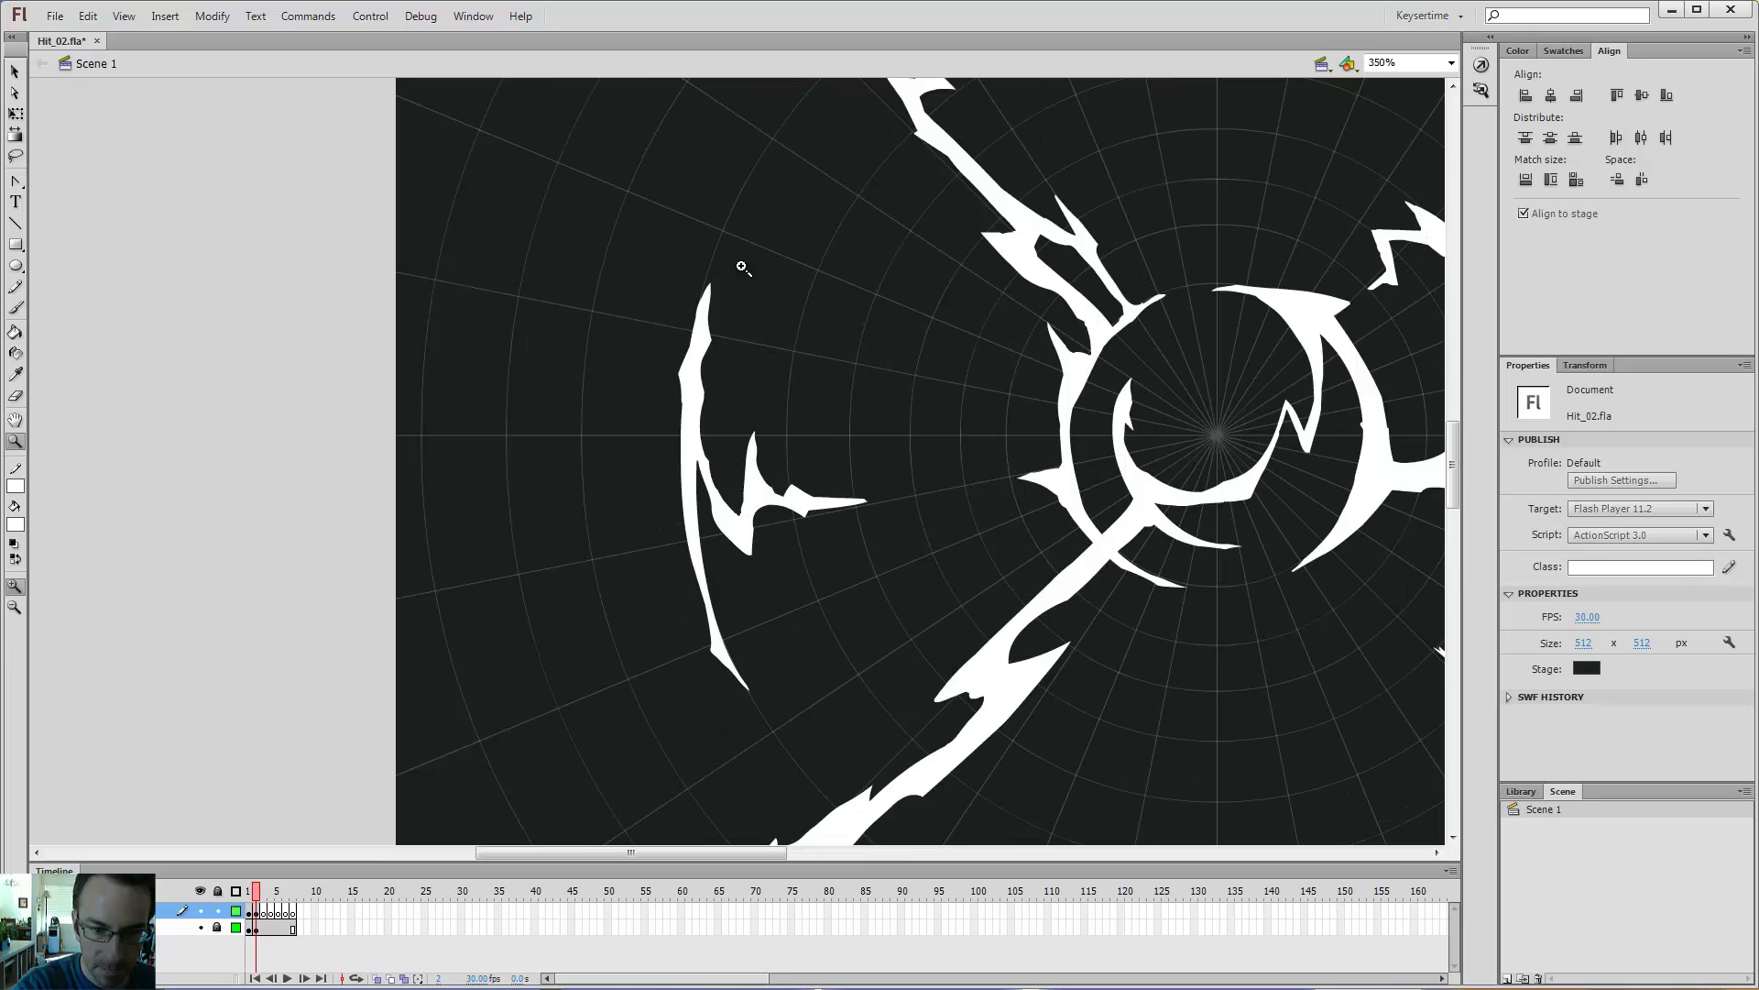
# - Try retouching the left crescent's inner edge above the zigzag with Brush and Eraser, and undo the strokes
pyautogui.press('b')
pyautogui.moveTo(703, 377)
pyautogui.mouseDown()
pyautogui.moveTo(722, 582)
pyautogui.moveTo(707, 562)
pyautogui.moveTo(753, 668)
pyautogui.mouseUp()
pyautogui.hotkey('ctrl', 'z')
pyautogui.hotkey('ctrl', 'z')
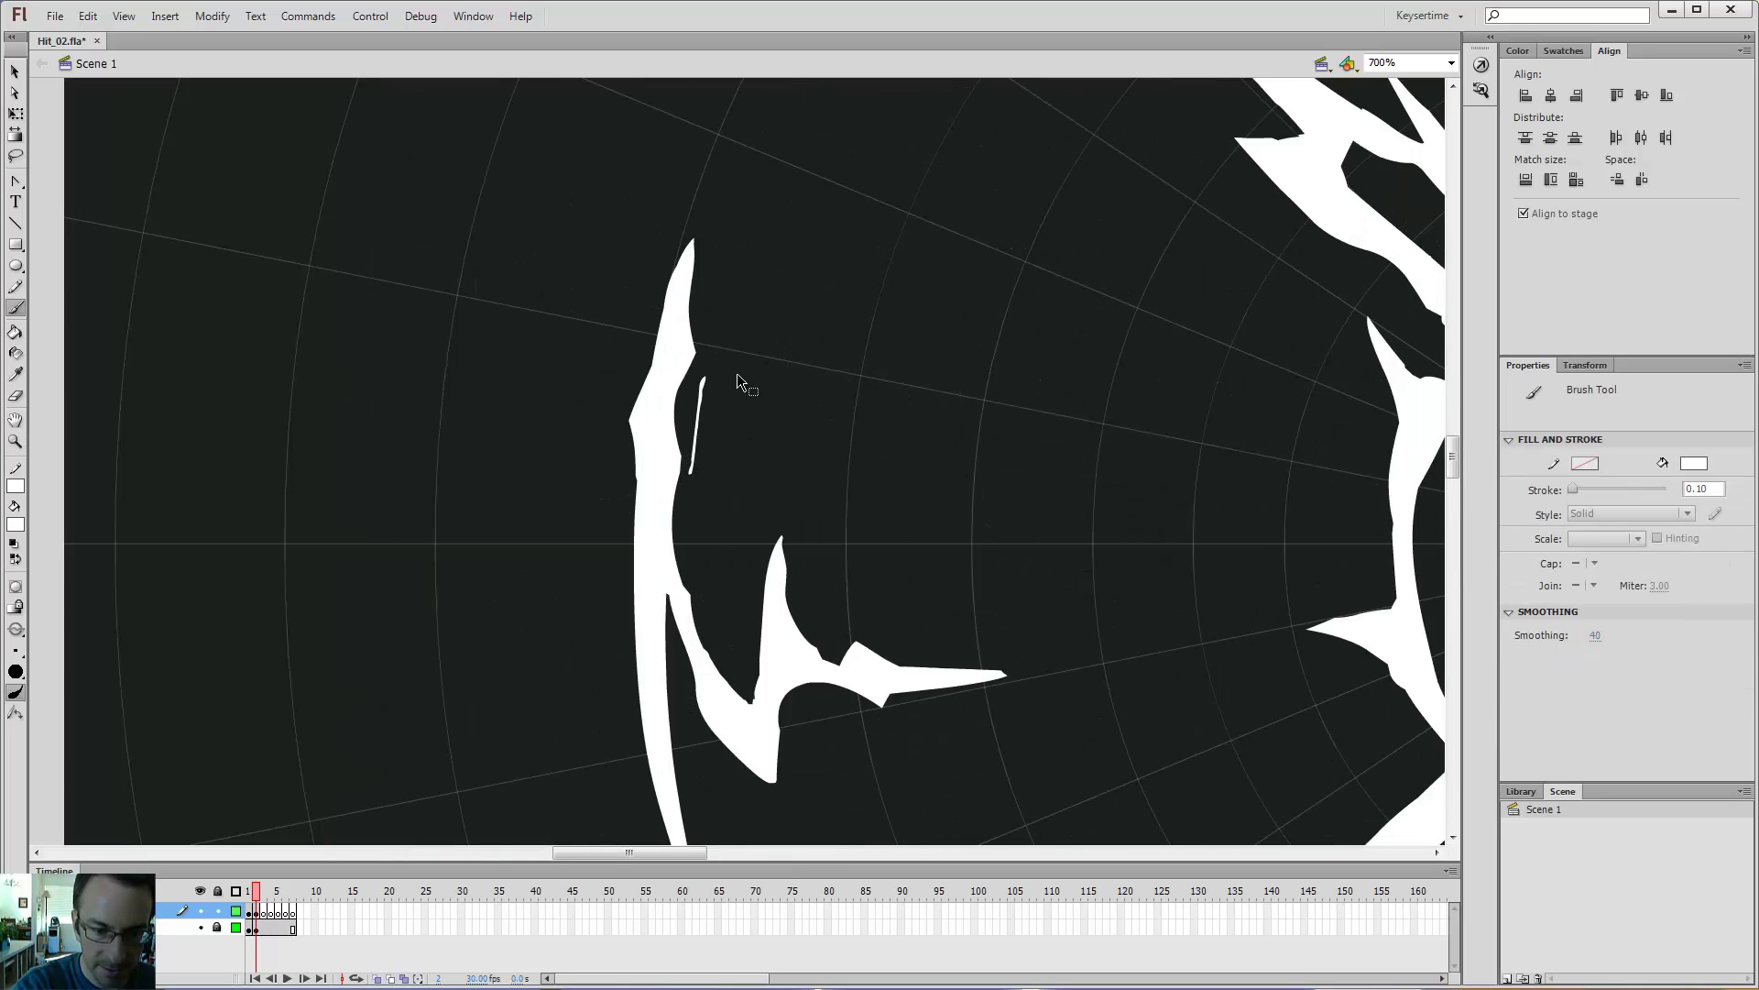
pyautogui.hotkey('ctrl', 'z')
pyautogui.press('e')
pyautogui.moveTo(698, 576); pyautogui.dragTo(678, 459)
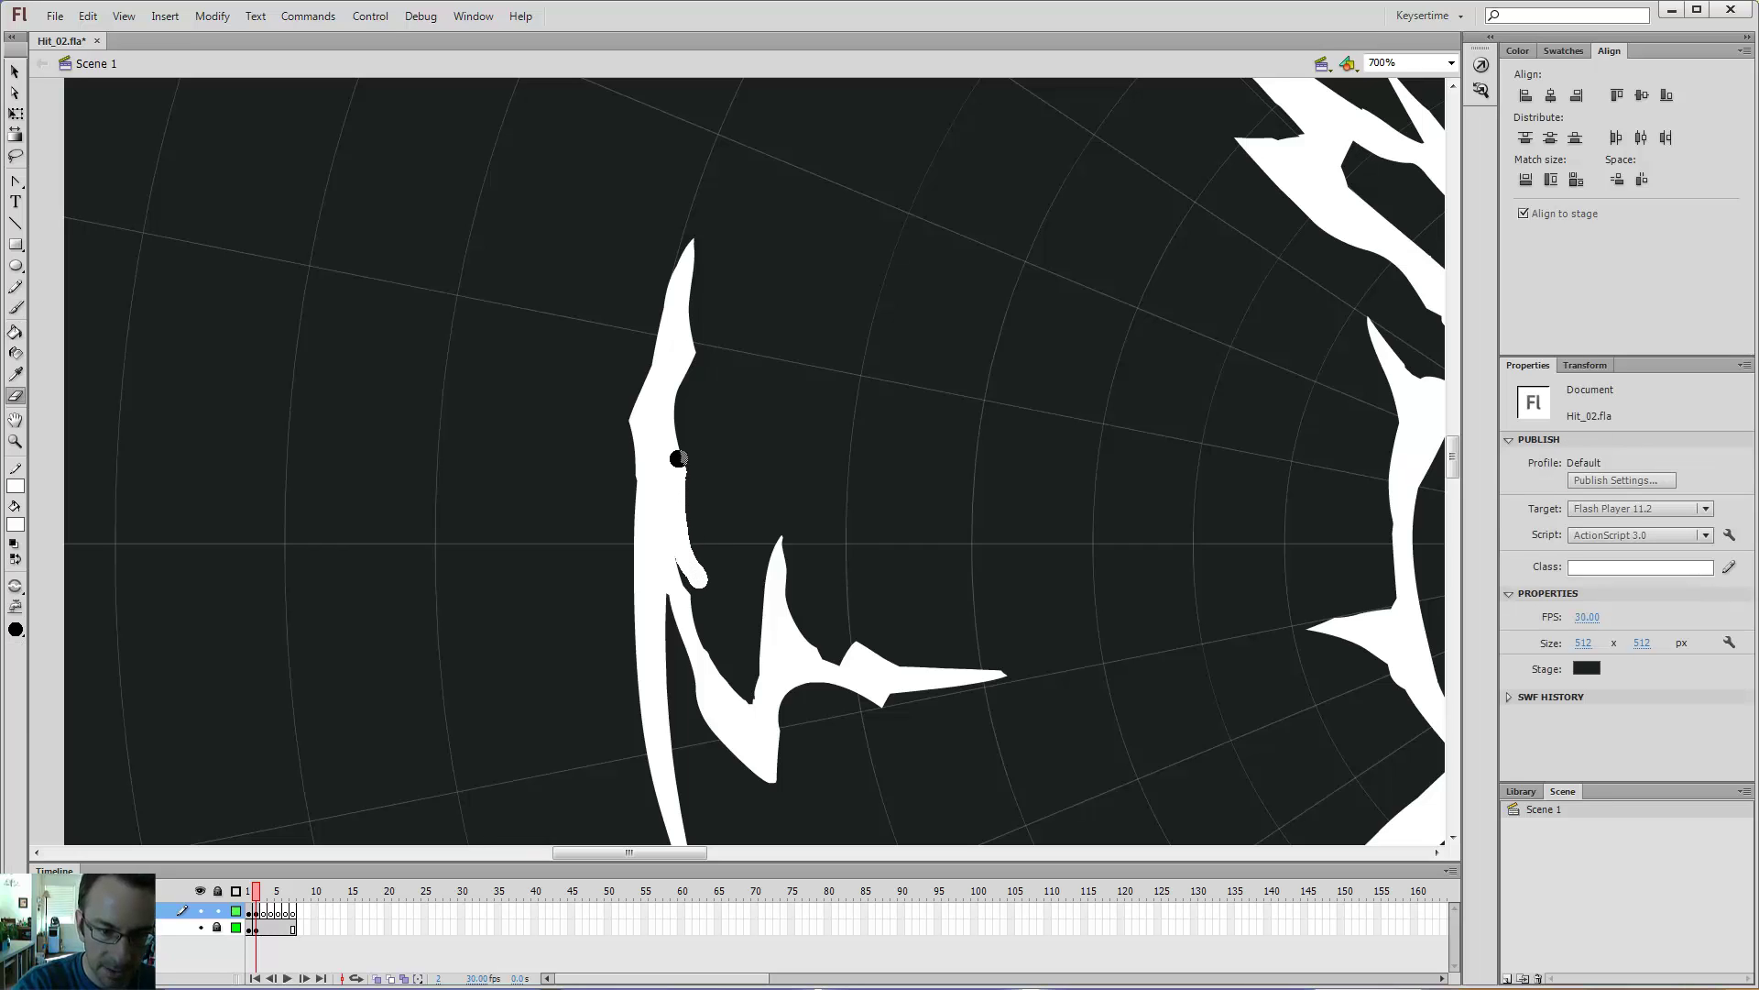
pyautogui.hotkey('ctrl', 'z')
# - Brush a small pointed prong from the outer side of the zigzag's descending arm toward the left crescent
pyautogui.hotkey('ctrl', '-')
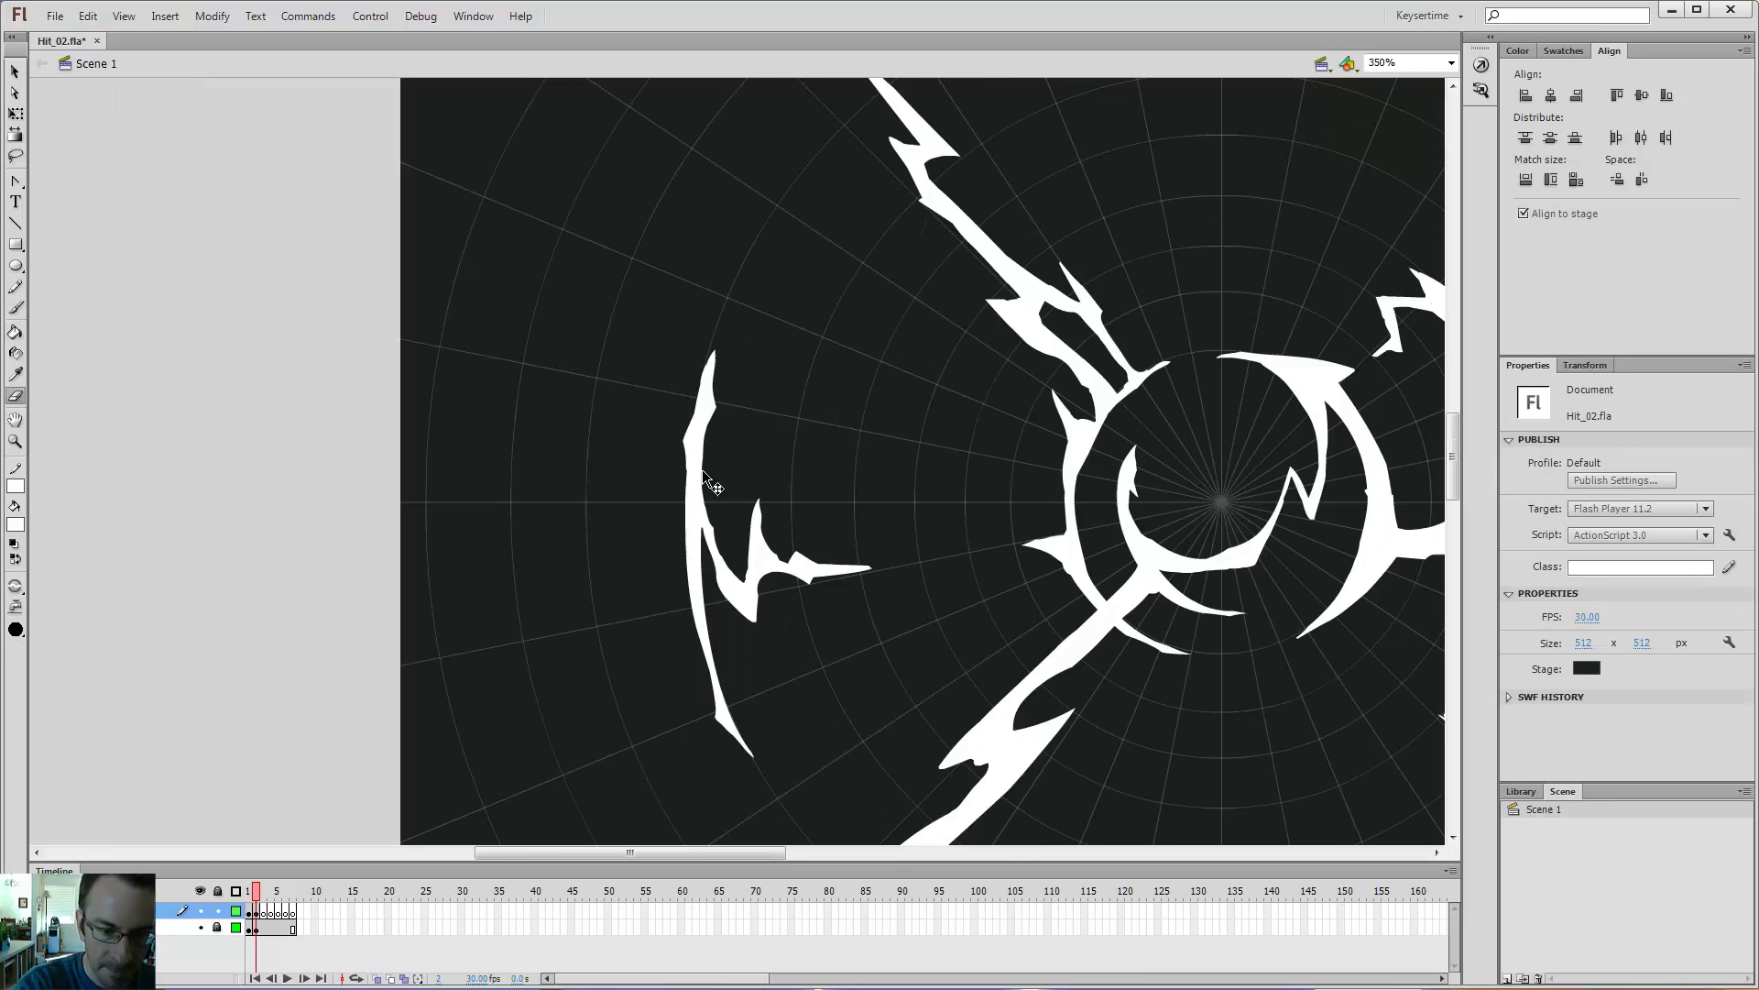
pyautogui.hotkey('ctrl', '-')
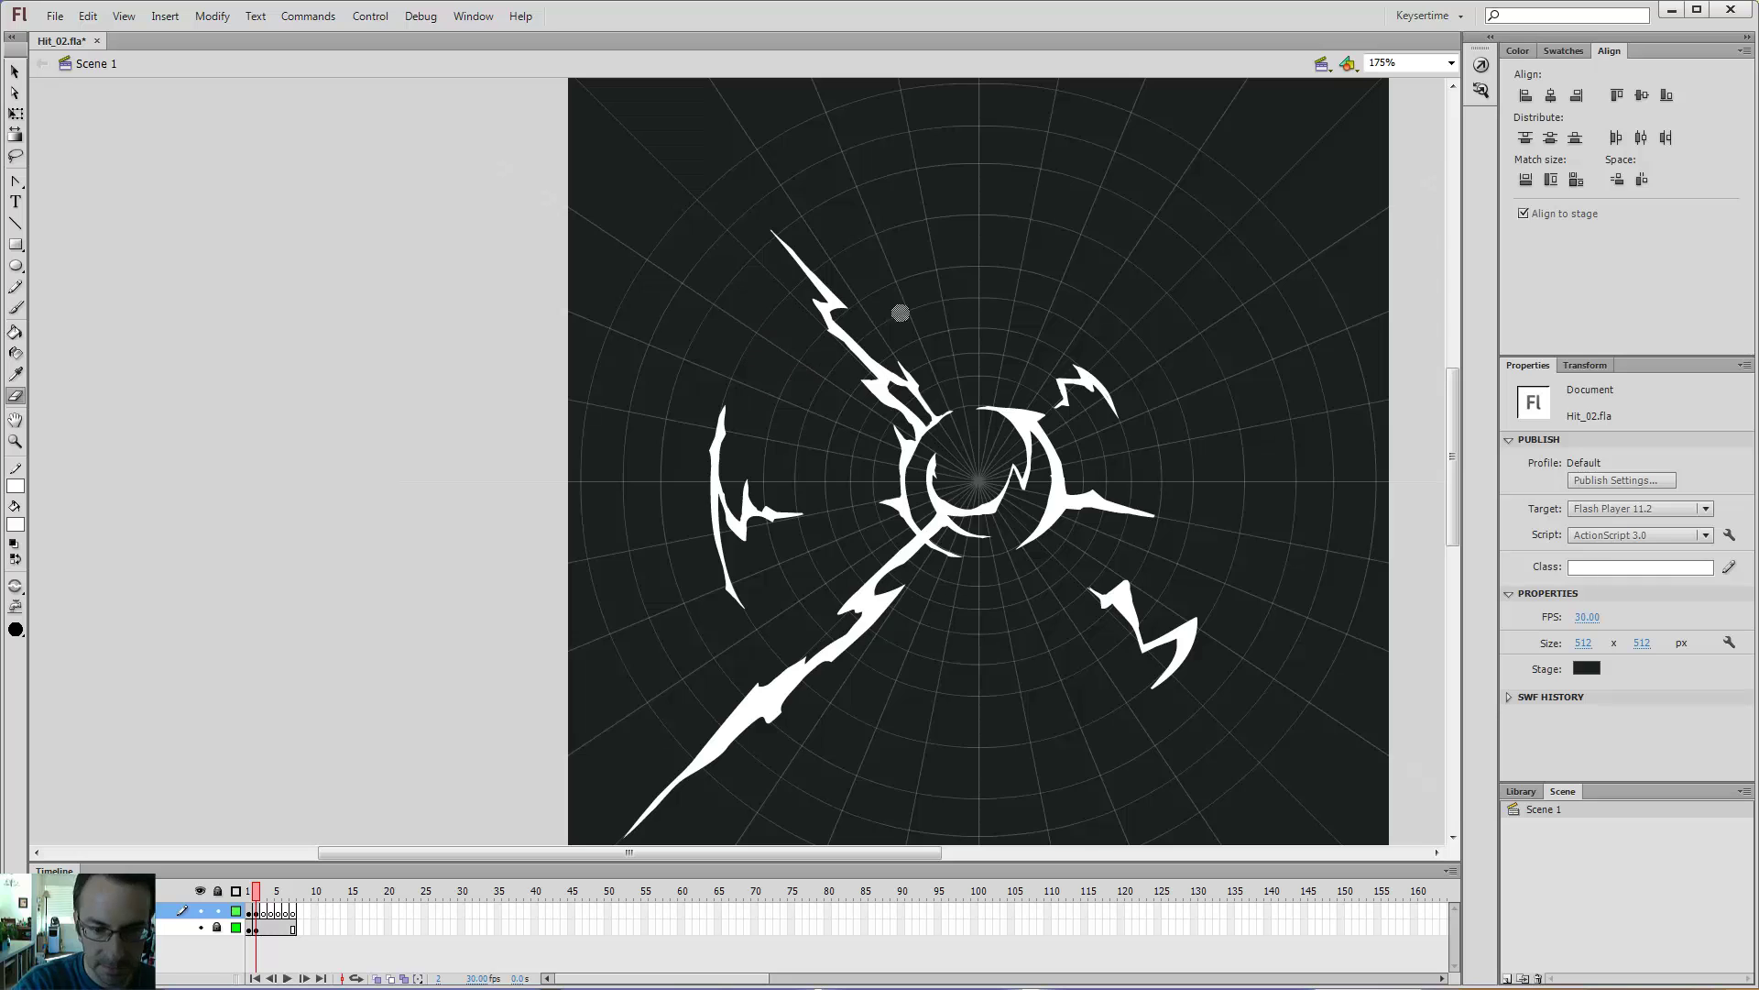
pyautogui.press('z')
pyautogui.click(778, 424)
pyautogui.click(750, 475)
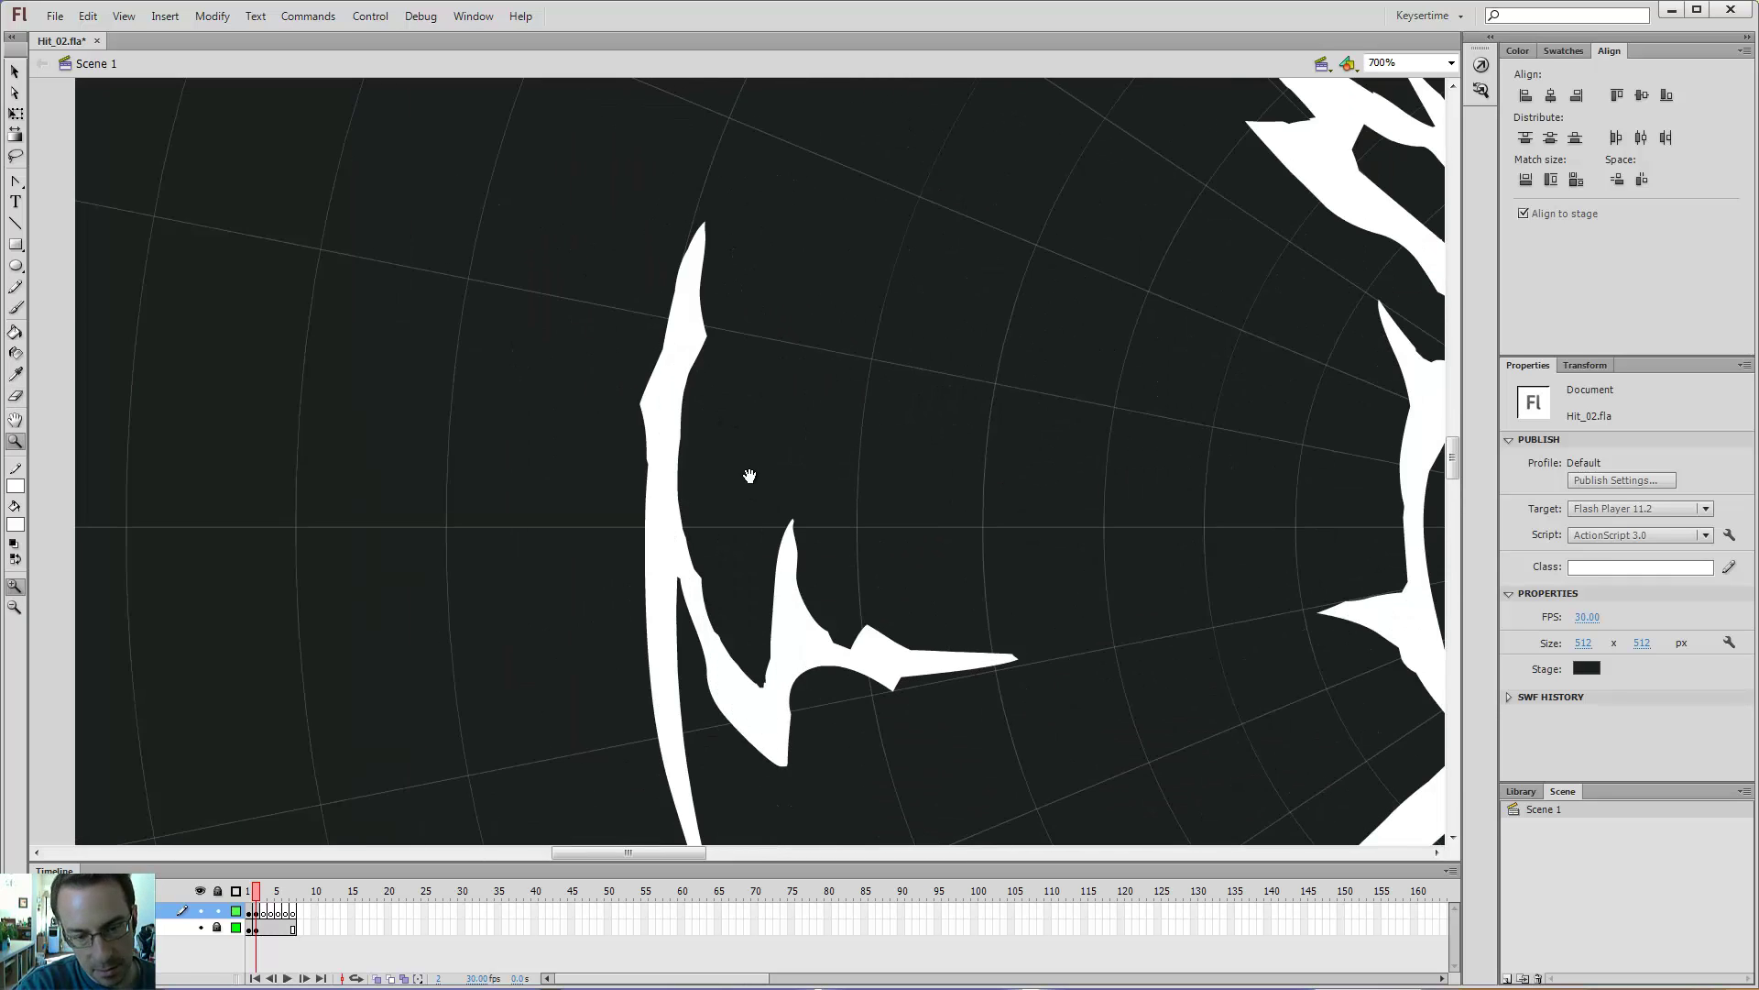
pyautogui.moveTo(750, 476); pyautogui.dragTo(791, 371)
pyautogui.press('b')
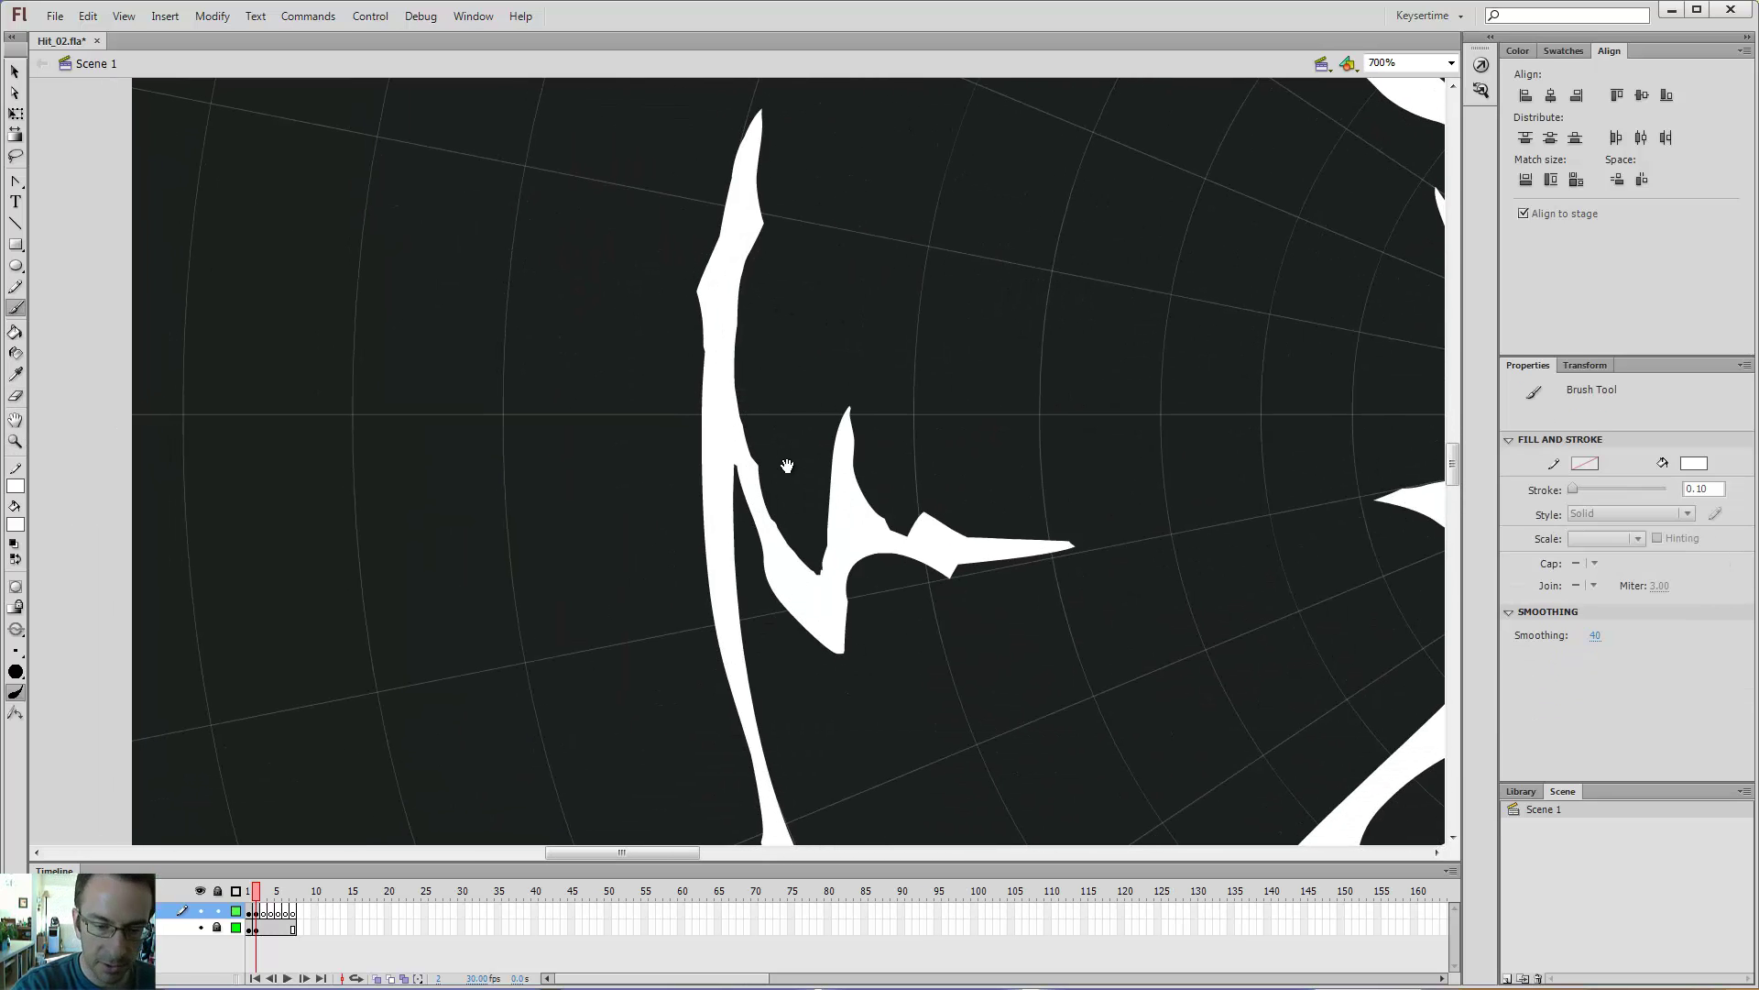
pyautogui.hotkey('ctrl', '-')
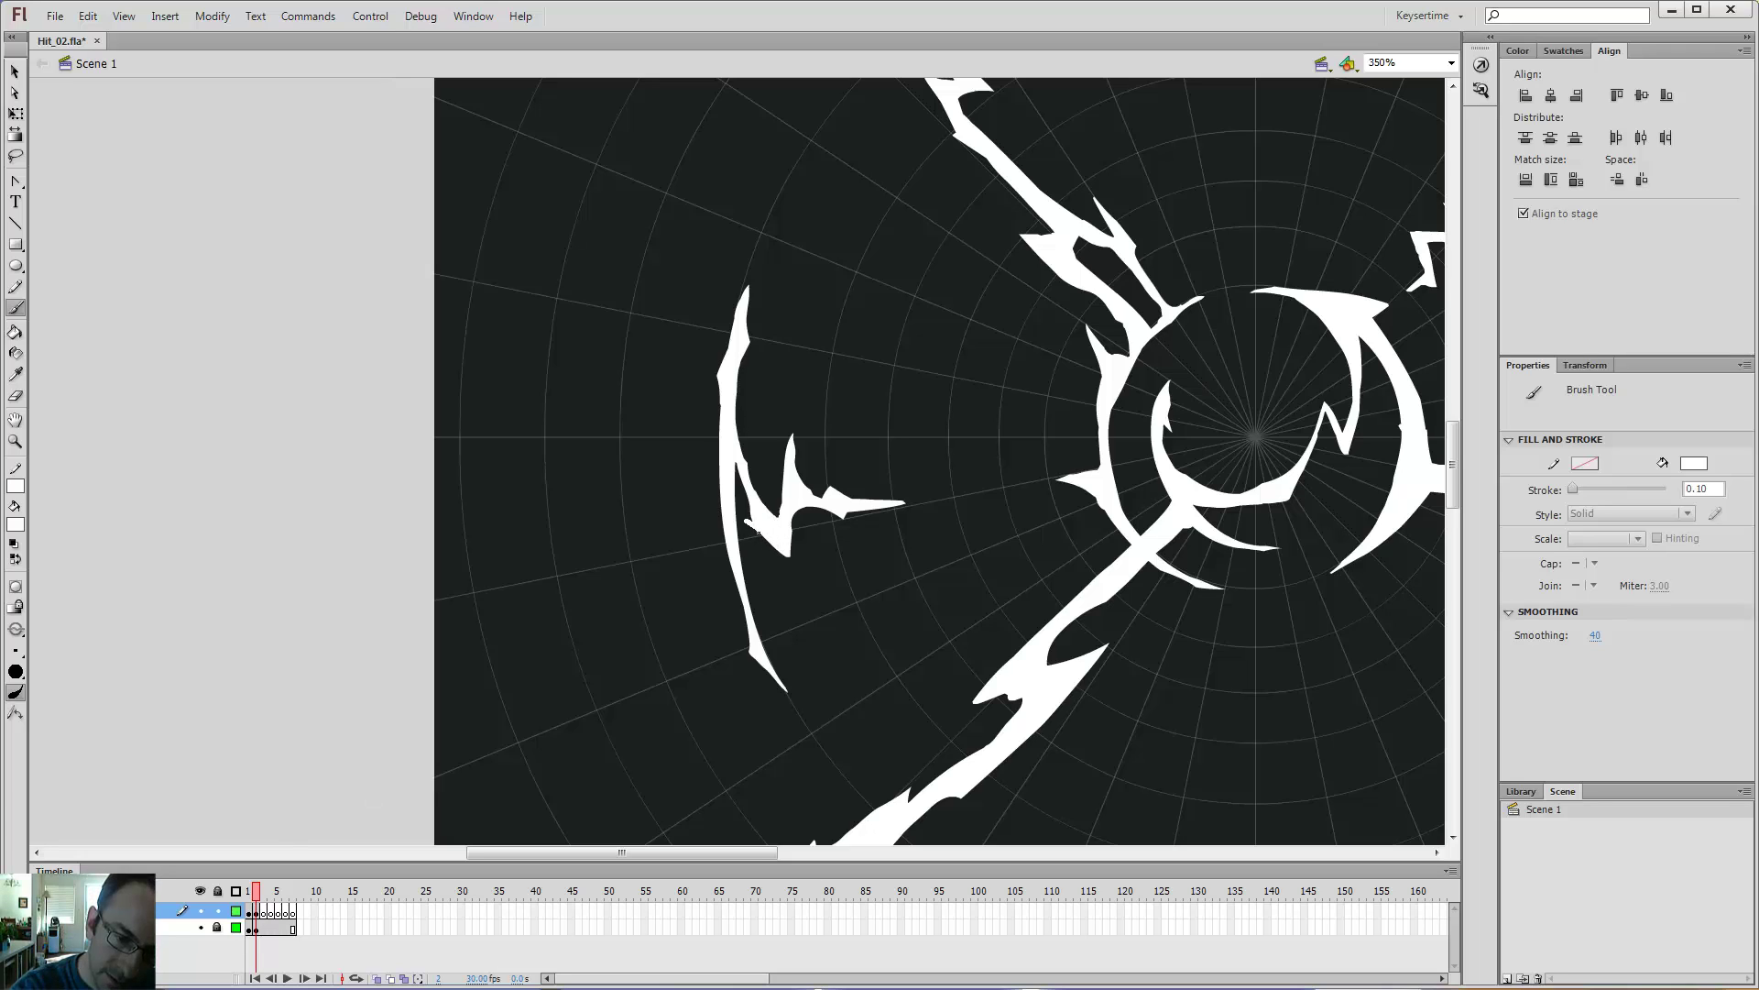
pyautogui.hotkey('ctrl', '-')
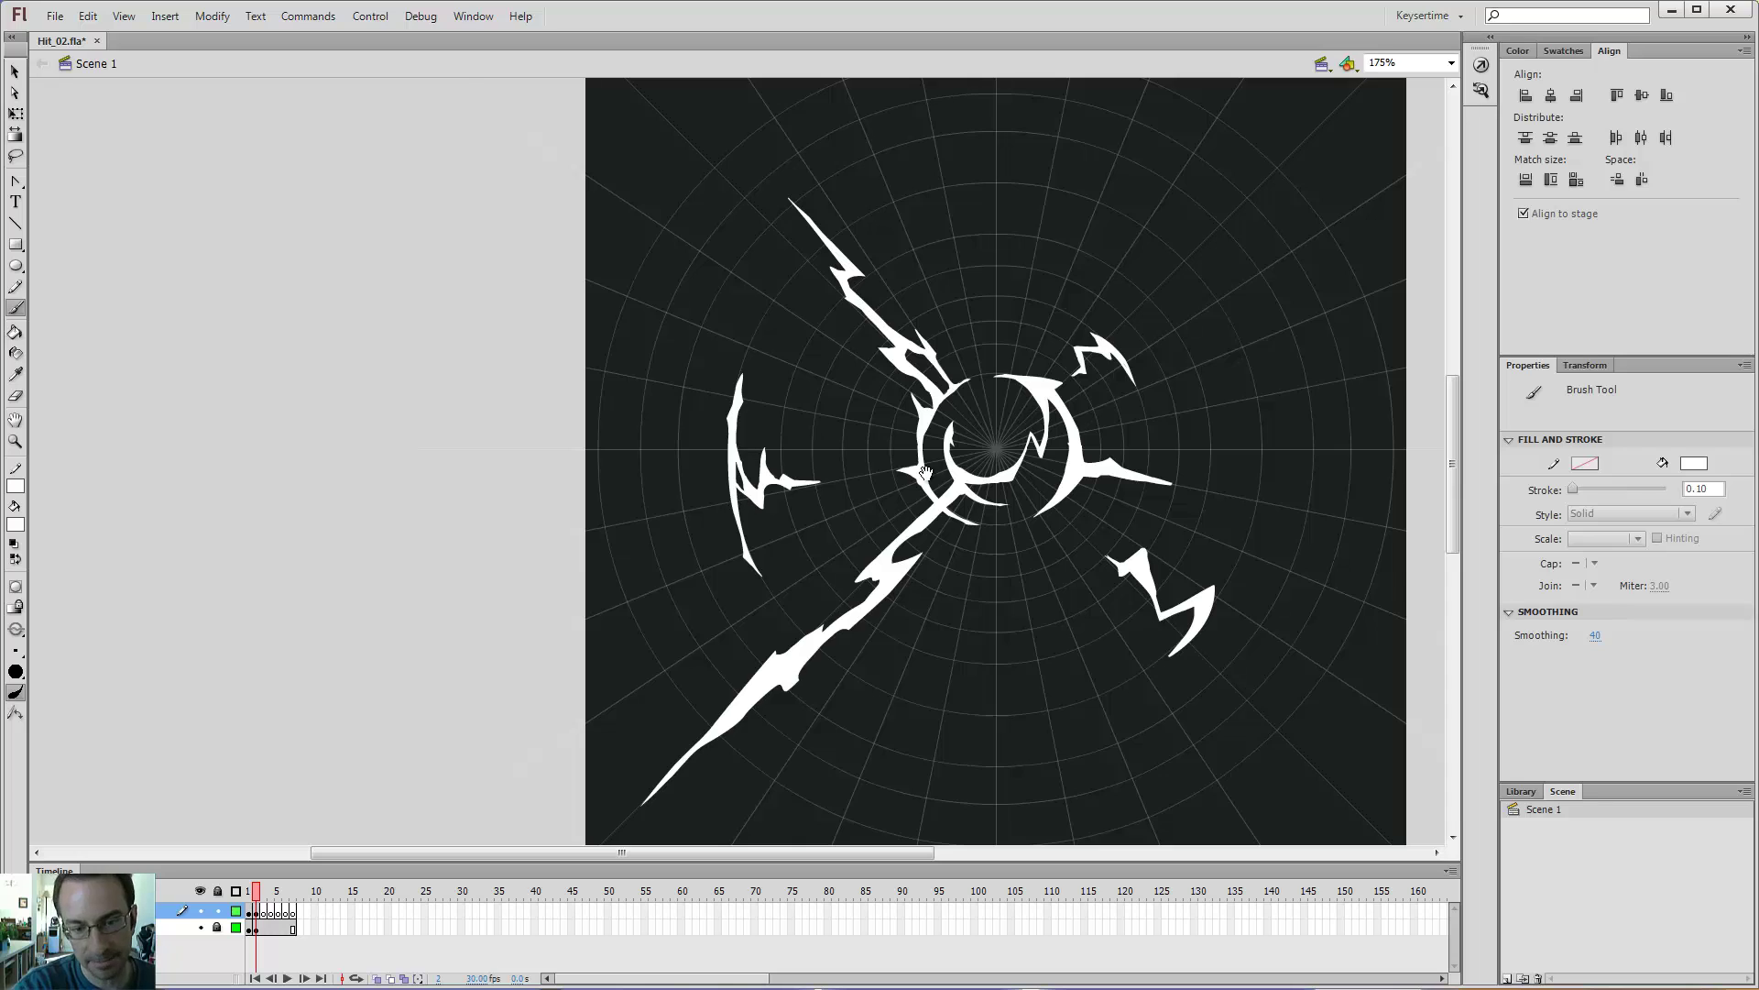
# - Brush the lower point of the left crescent's inner zigzag longer and trim it with the Eraser into a sharp tip
pyautogui.moveTo(926, 473); pyautogui.dragTo(719, 306)
pyautogui.press('z')
pyautogui.click(719, 306)
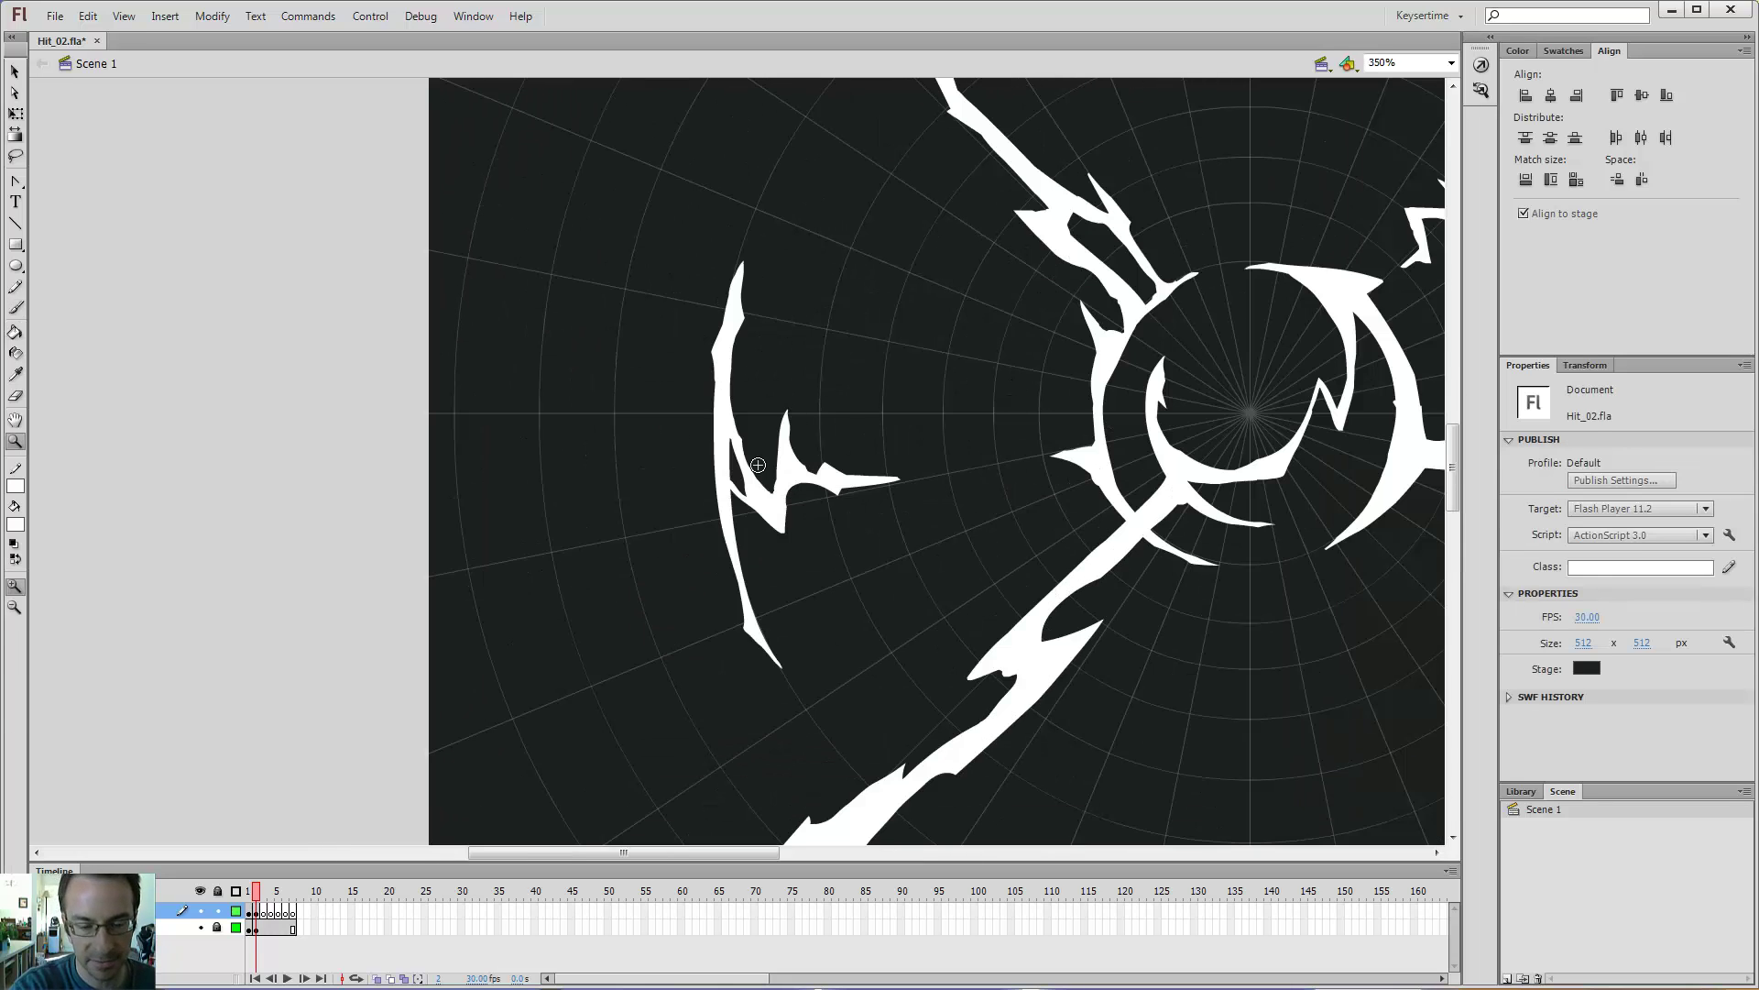
pyautogui.press('b')
pyautogui.moveTo(813, 429); pyautogui.dragTo(803, 325)
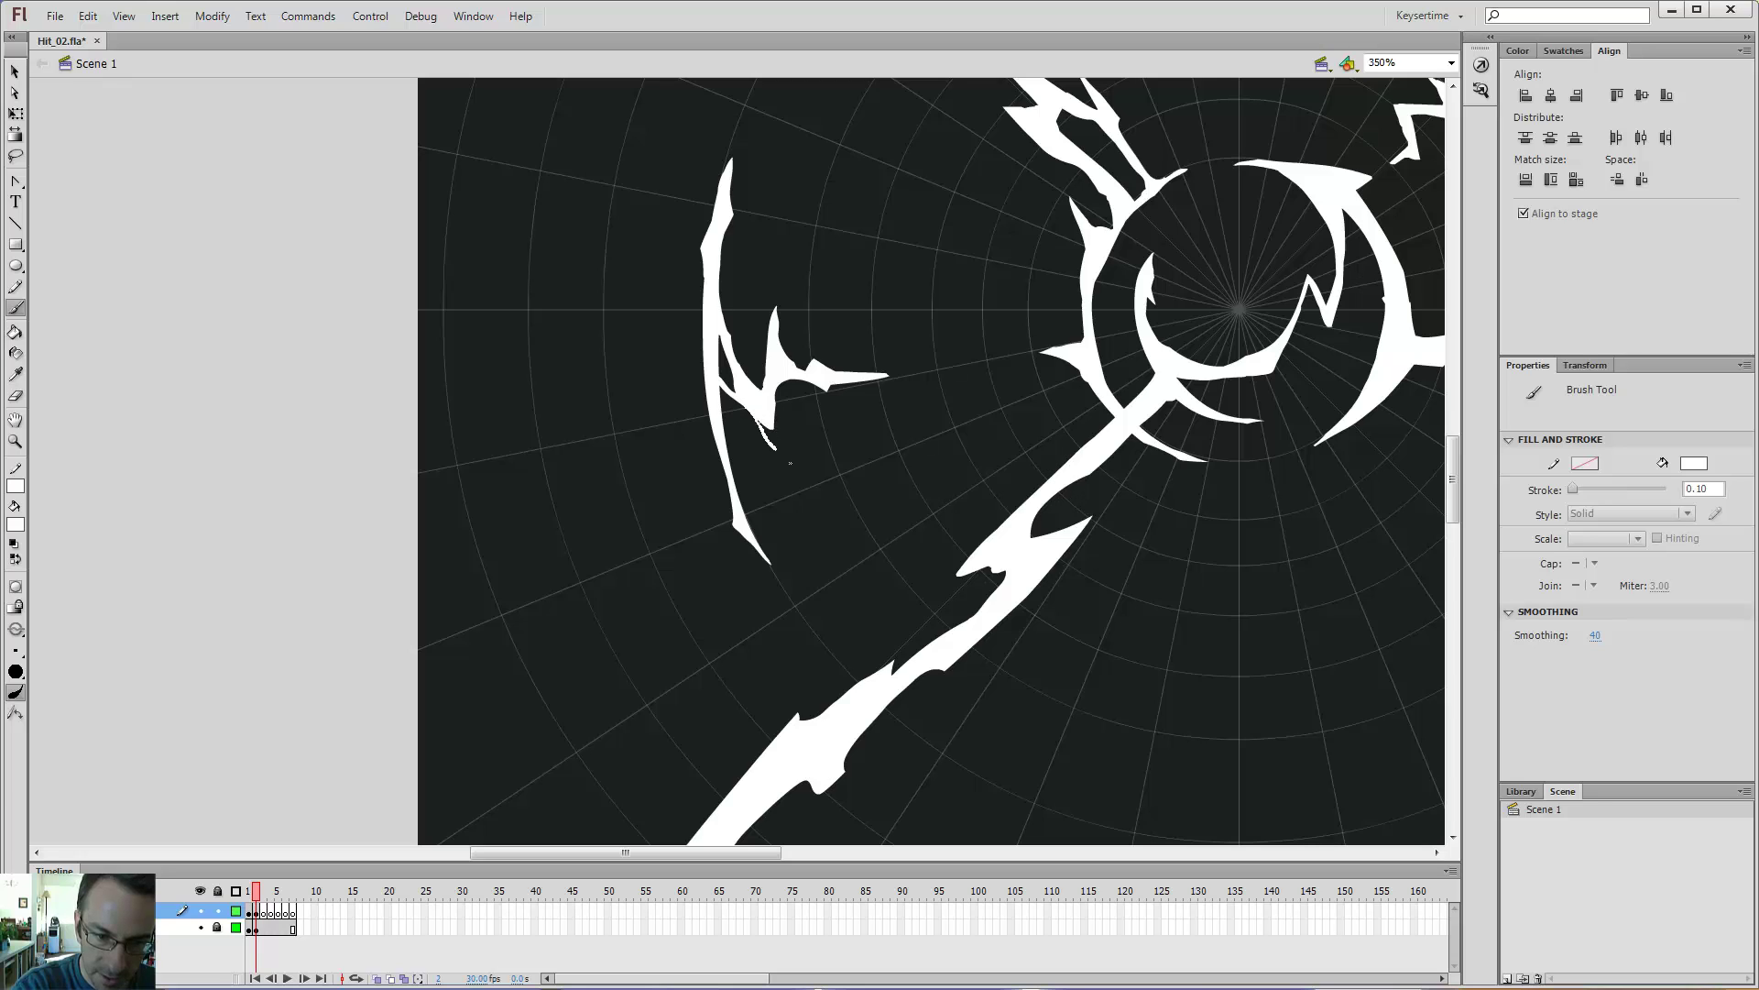
pyautogui.press('e')
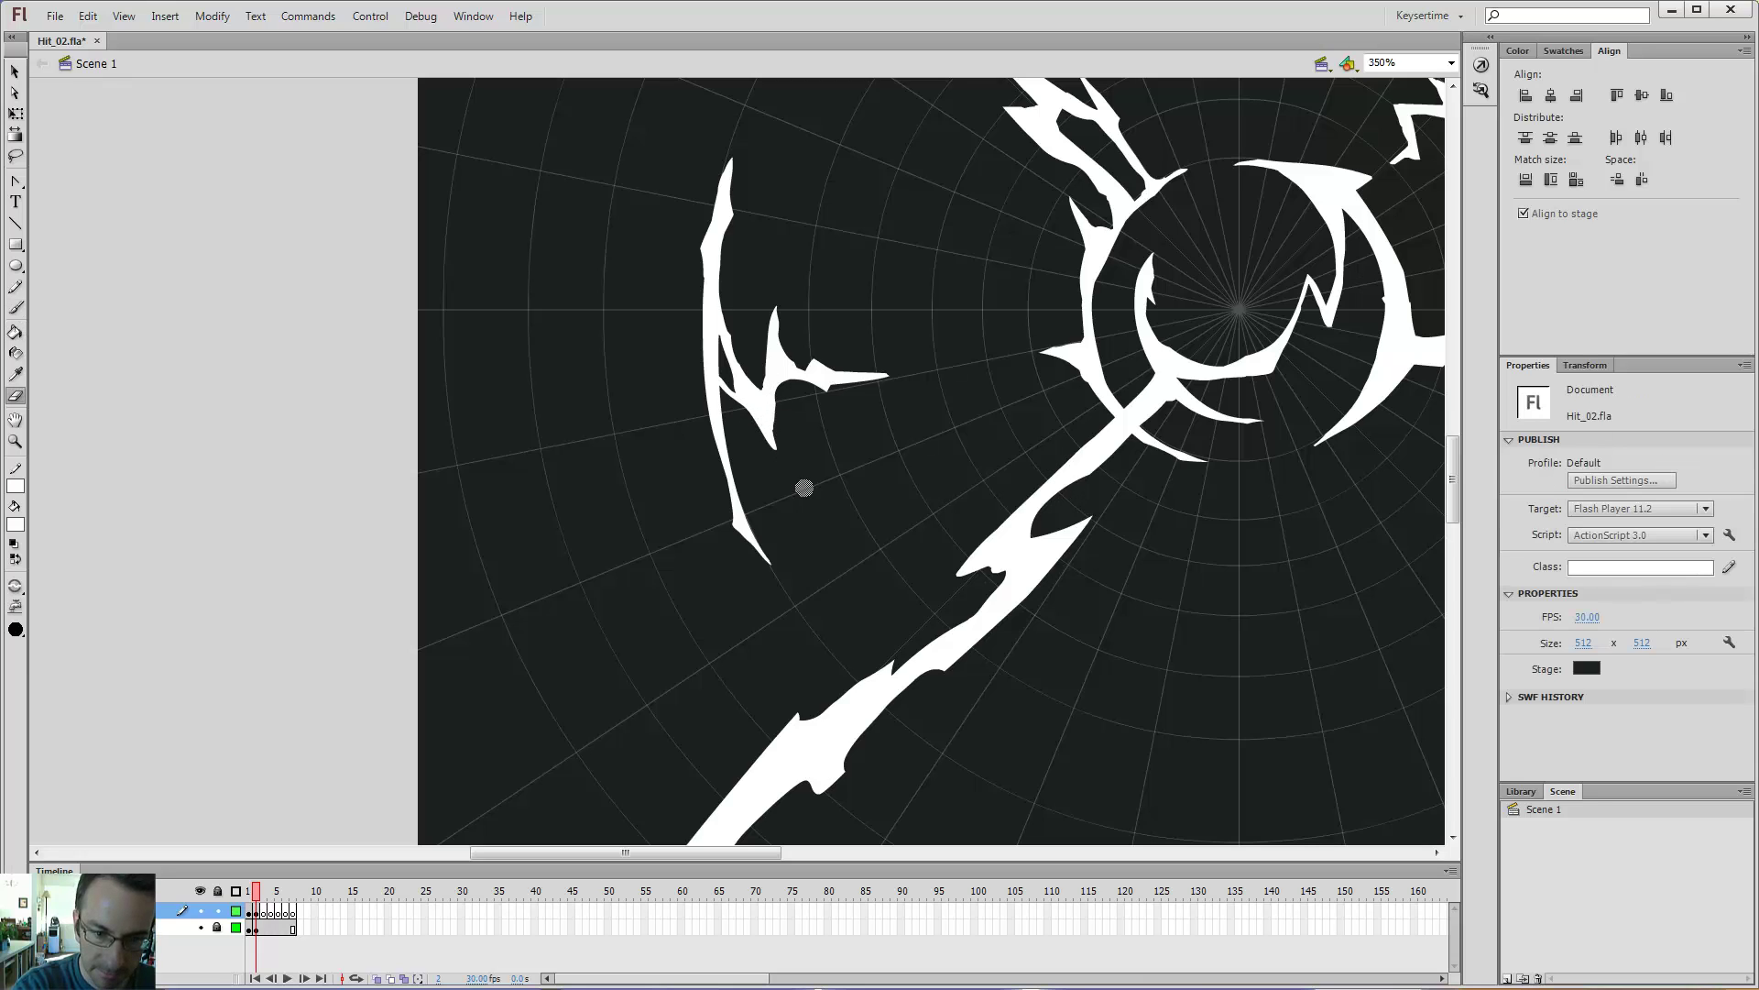
# - Retouch the inner end of the lower-right zigzag bolt with Brush and Eraser, trimming it to a thin point
pyautogui.hotkey('ctrl', '-')
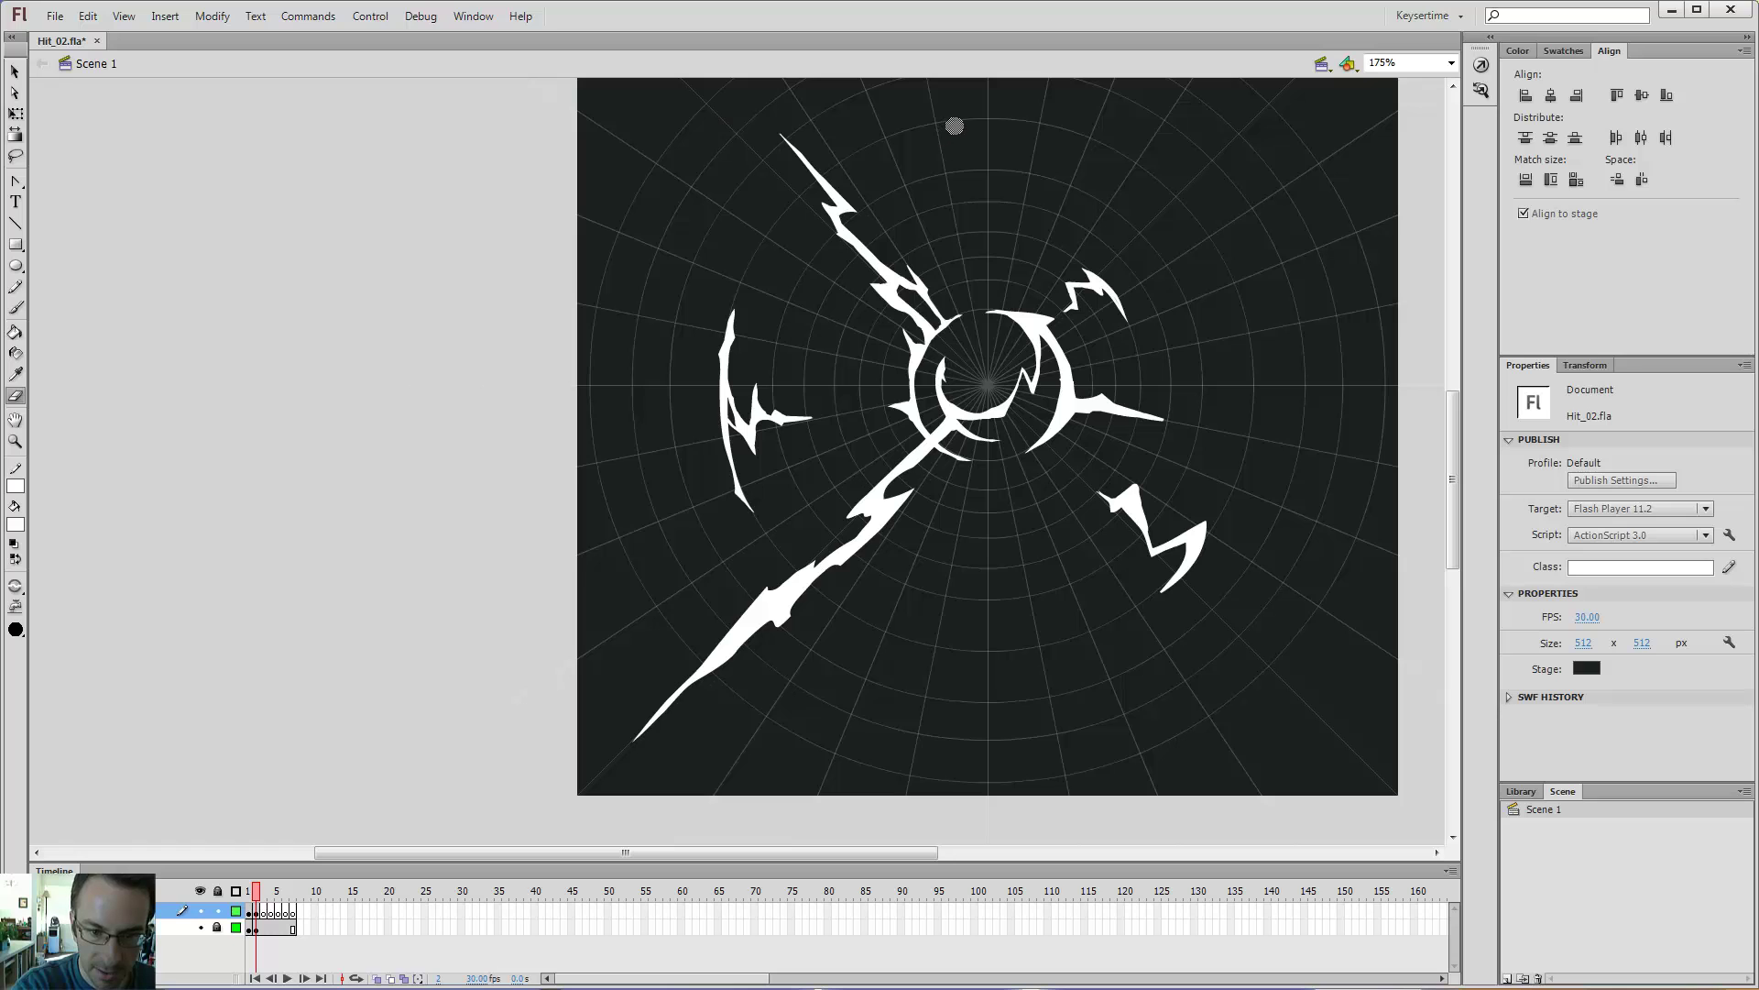
pyautogui.press('z')
pyautogui.click(749, 437)
pyautogui.moveTo(890, 435); pyautogui.dragTo(766, 301)
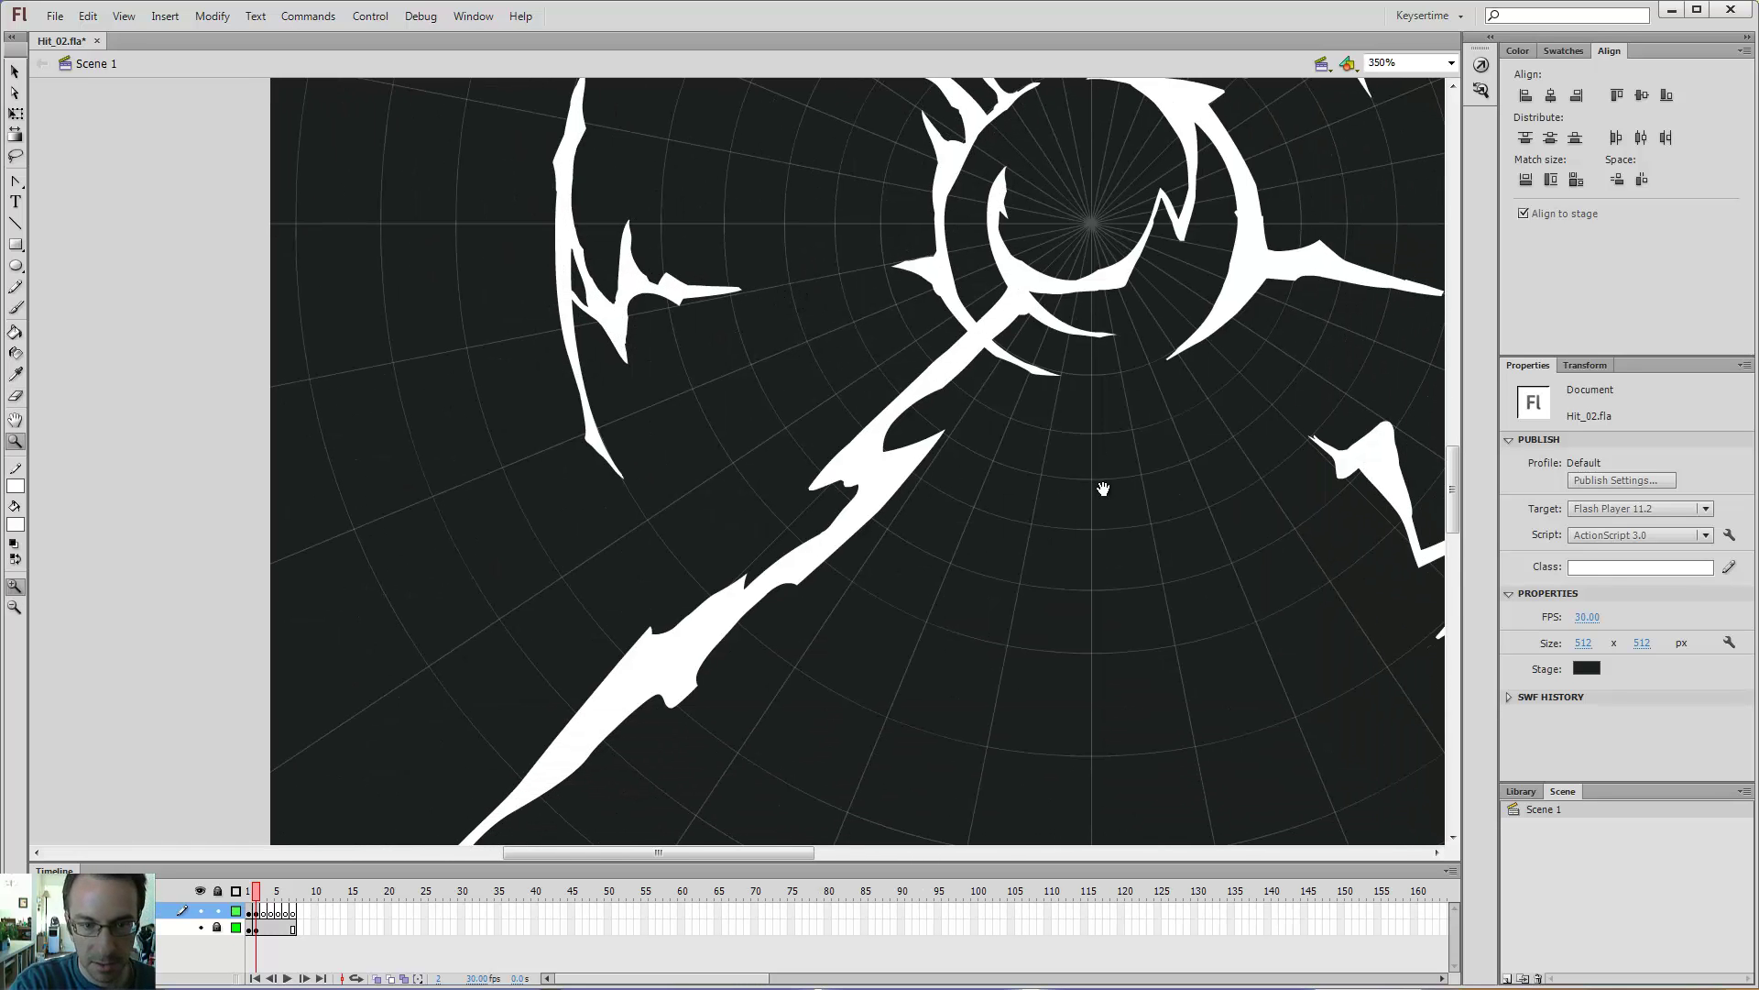
pyautogui.moveTo(1103, 489); pyautogui.dragTo(877, 529)
pyautogui.moveTo(1075, 633)
pyautogui.mouseDown()
pyautogui.moveTo(979, 588)
pyautogui.moveTo(756, 577)
pyautogui.mouseUp()
pyautogui.press('b')
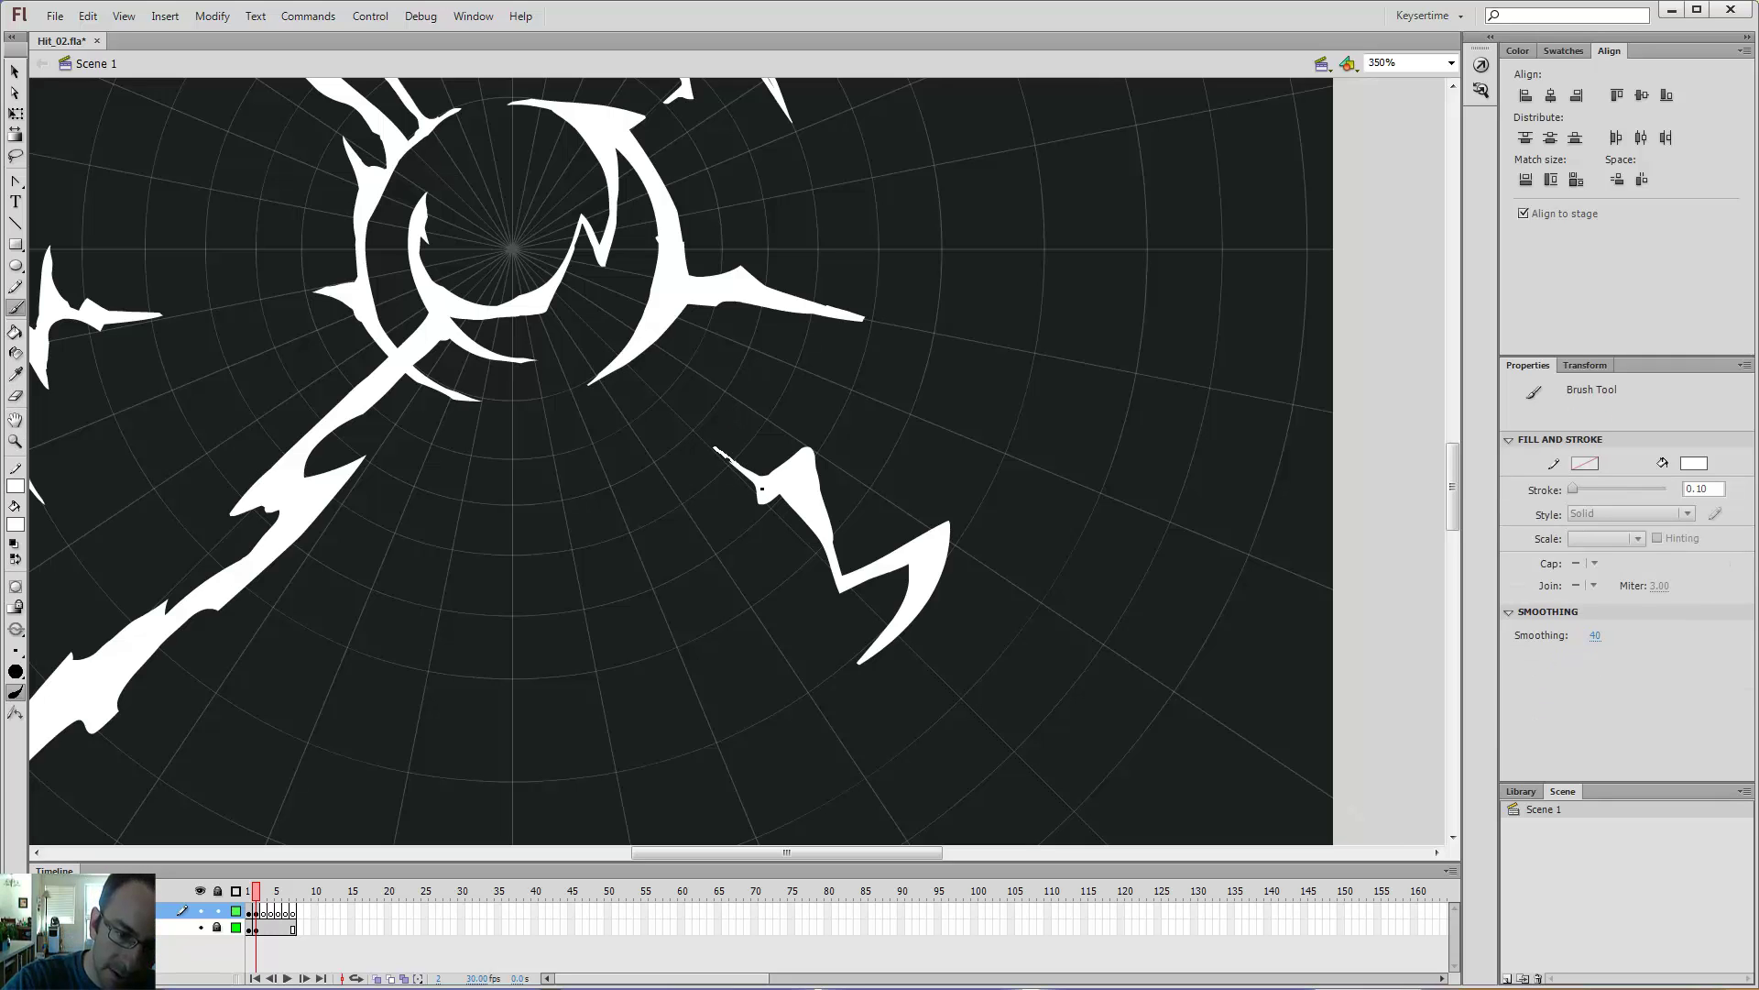
pyautogui.hotkey('ctrl', 'z')
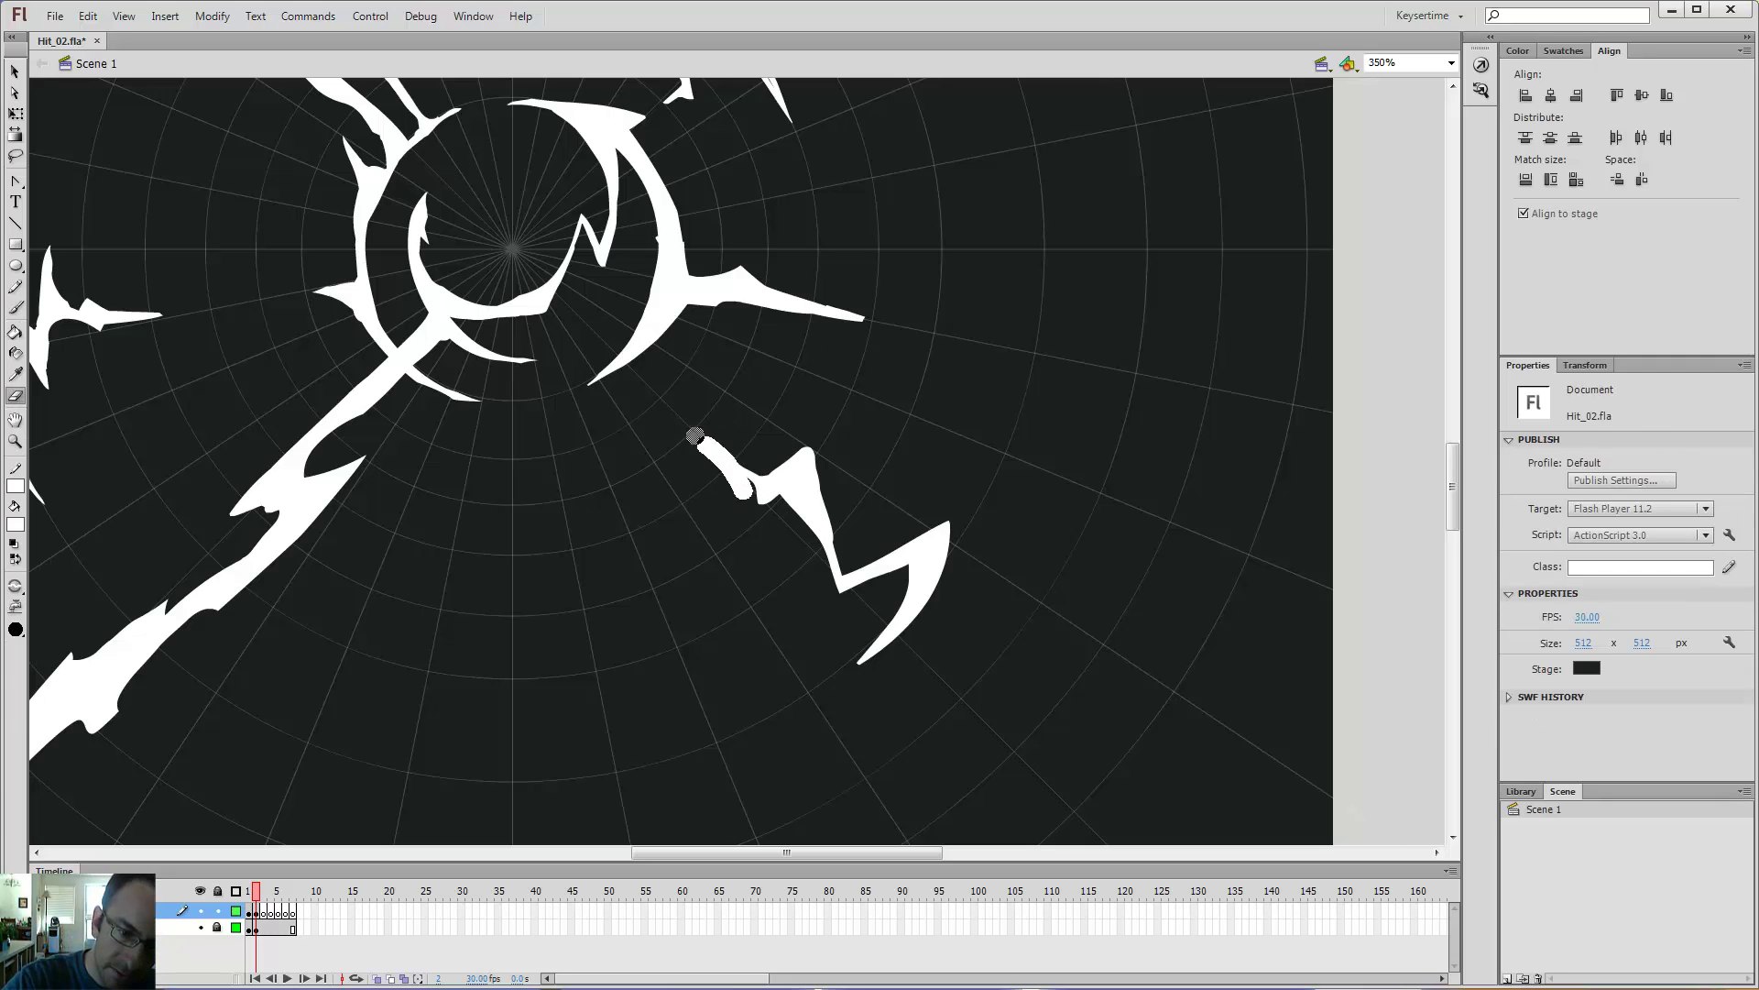
pyautogui.hotkey('ctrl', '-')
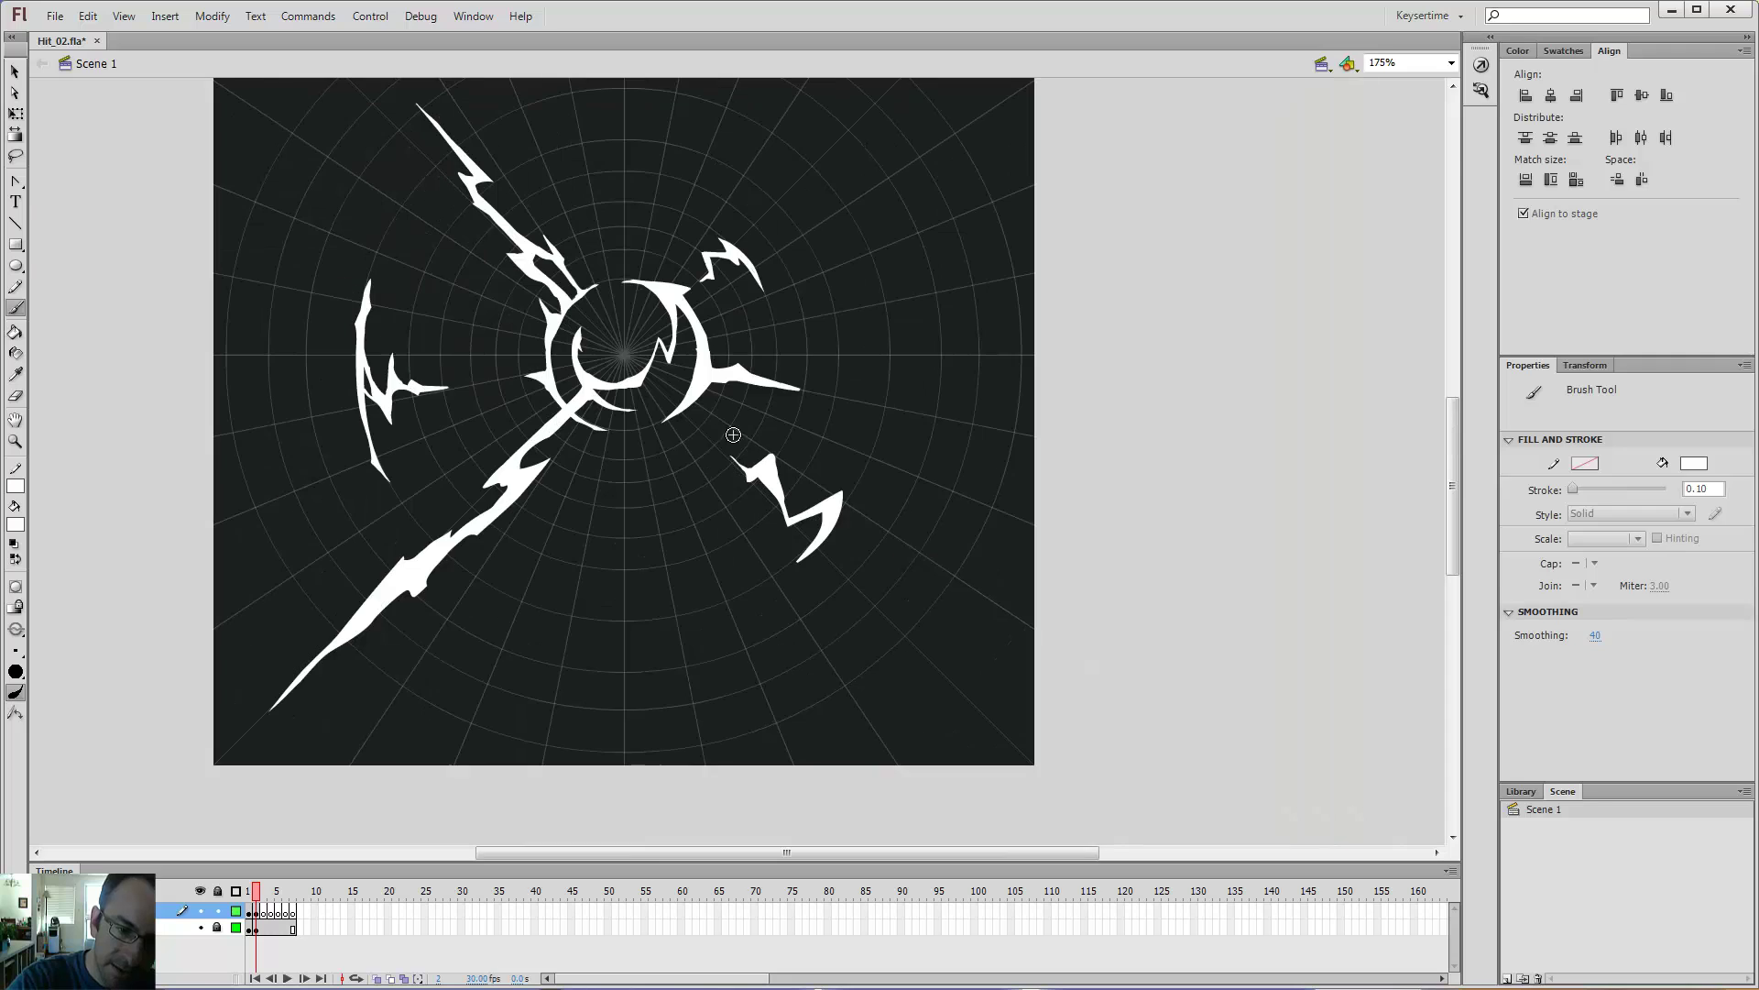
pyautogui.press('e')
pyautogui.click(744, 456)
pyautogui.press('b')
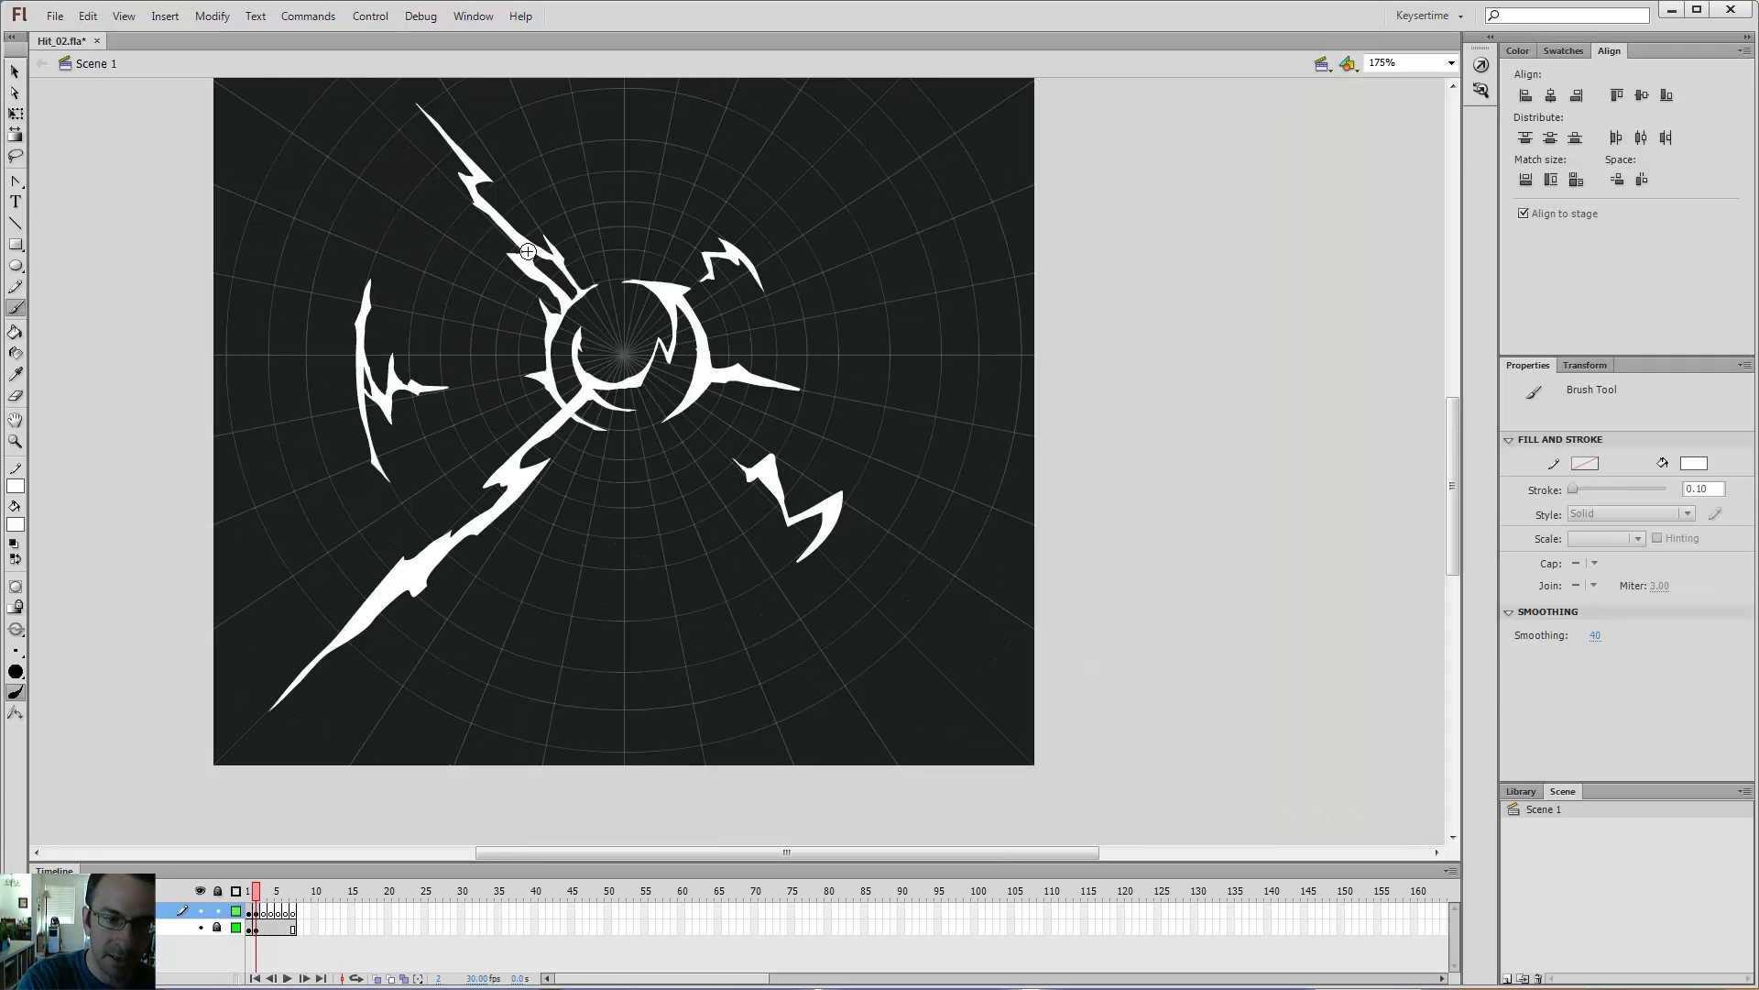
# - Brush a small bump beneath the left barb of the central ring and trim the ring's upper end with the Eraser
pyautogui.moveTo(920, 373); pyautogui.dragTo(995, 468)
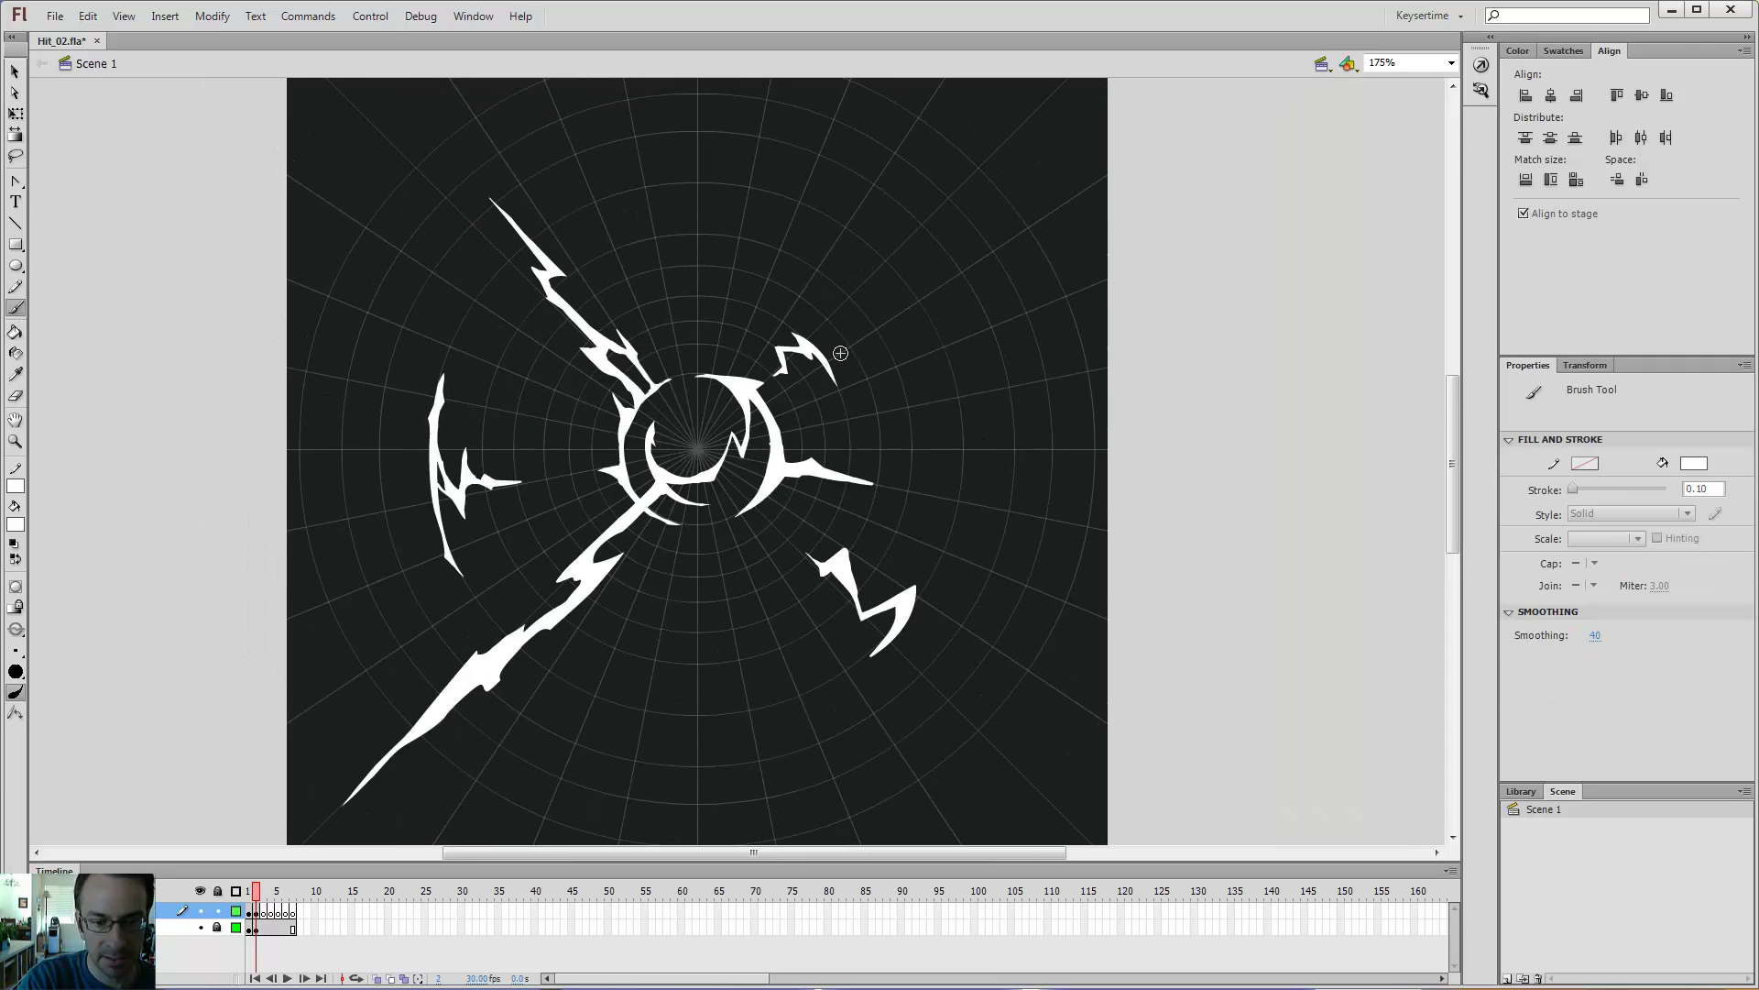
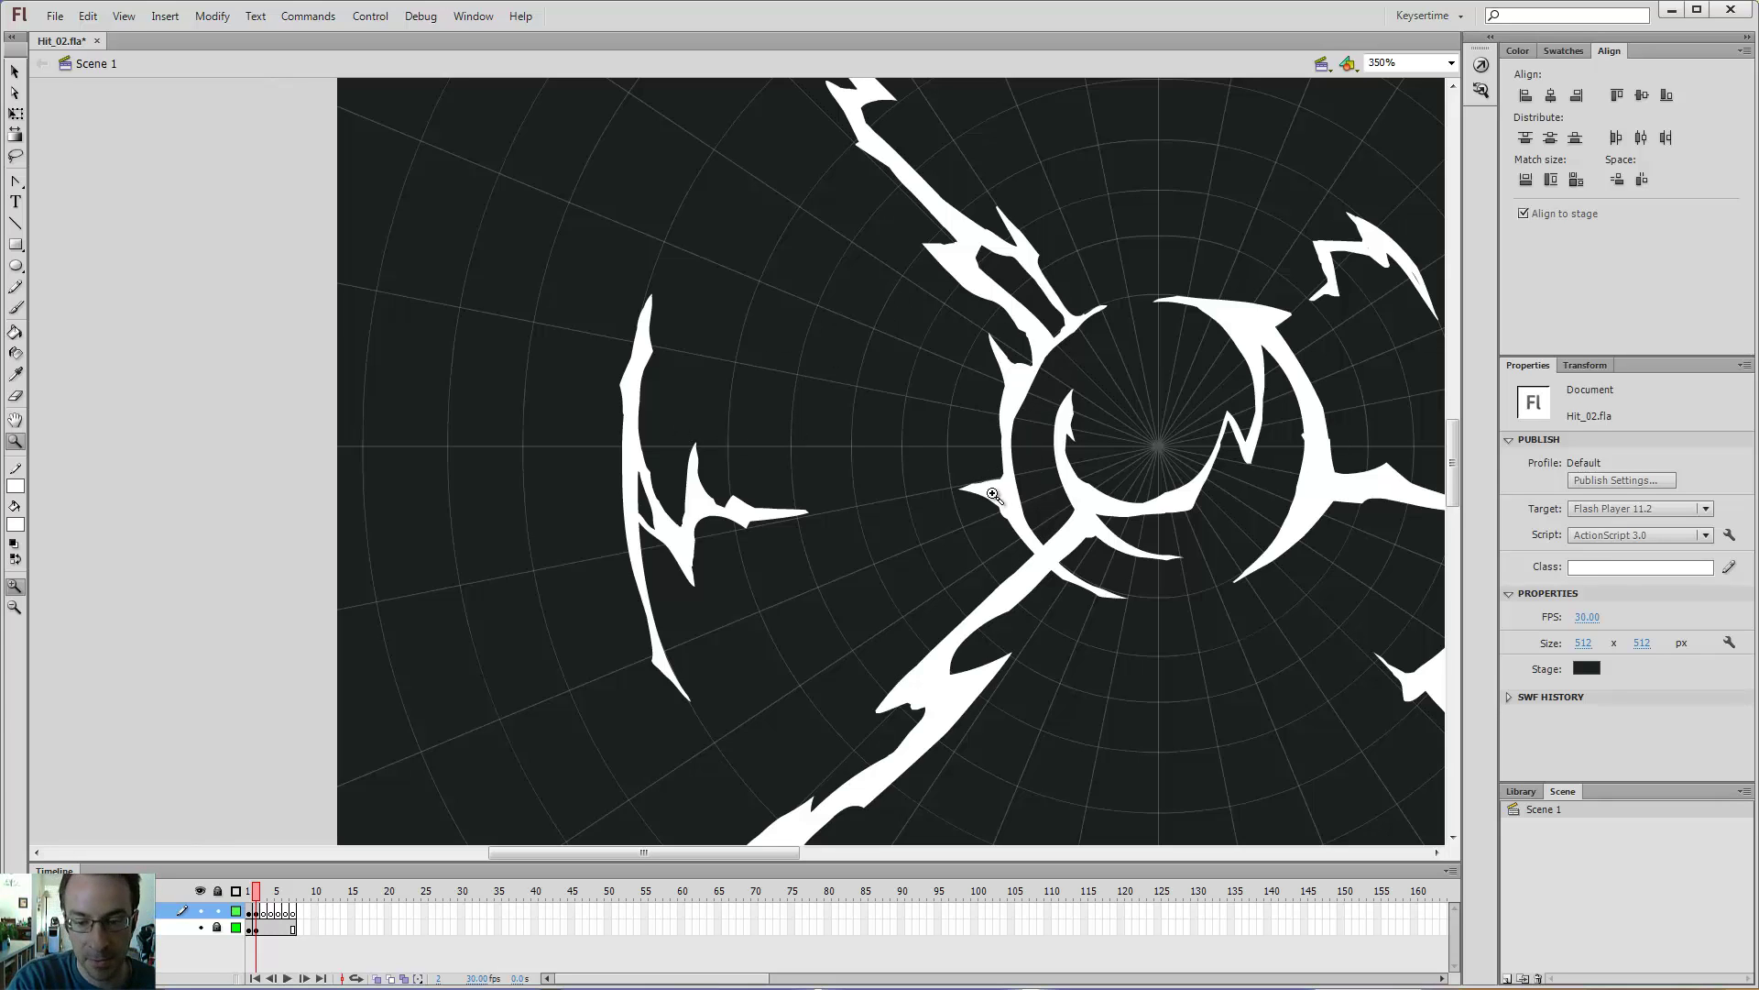
pyautogui.press('b')
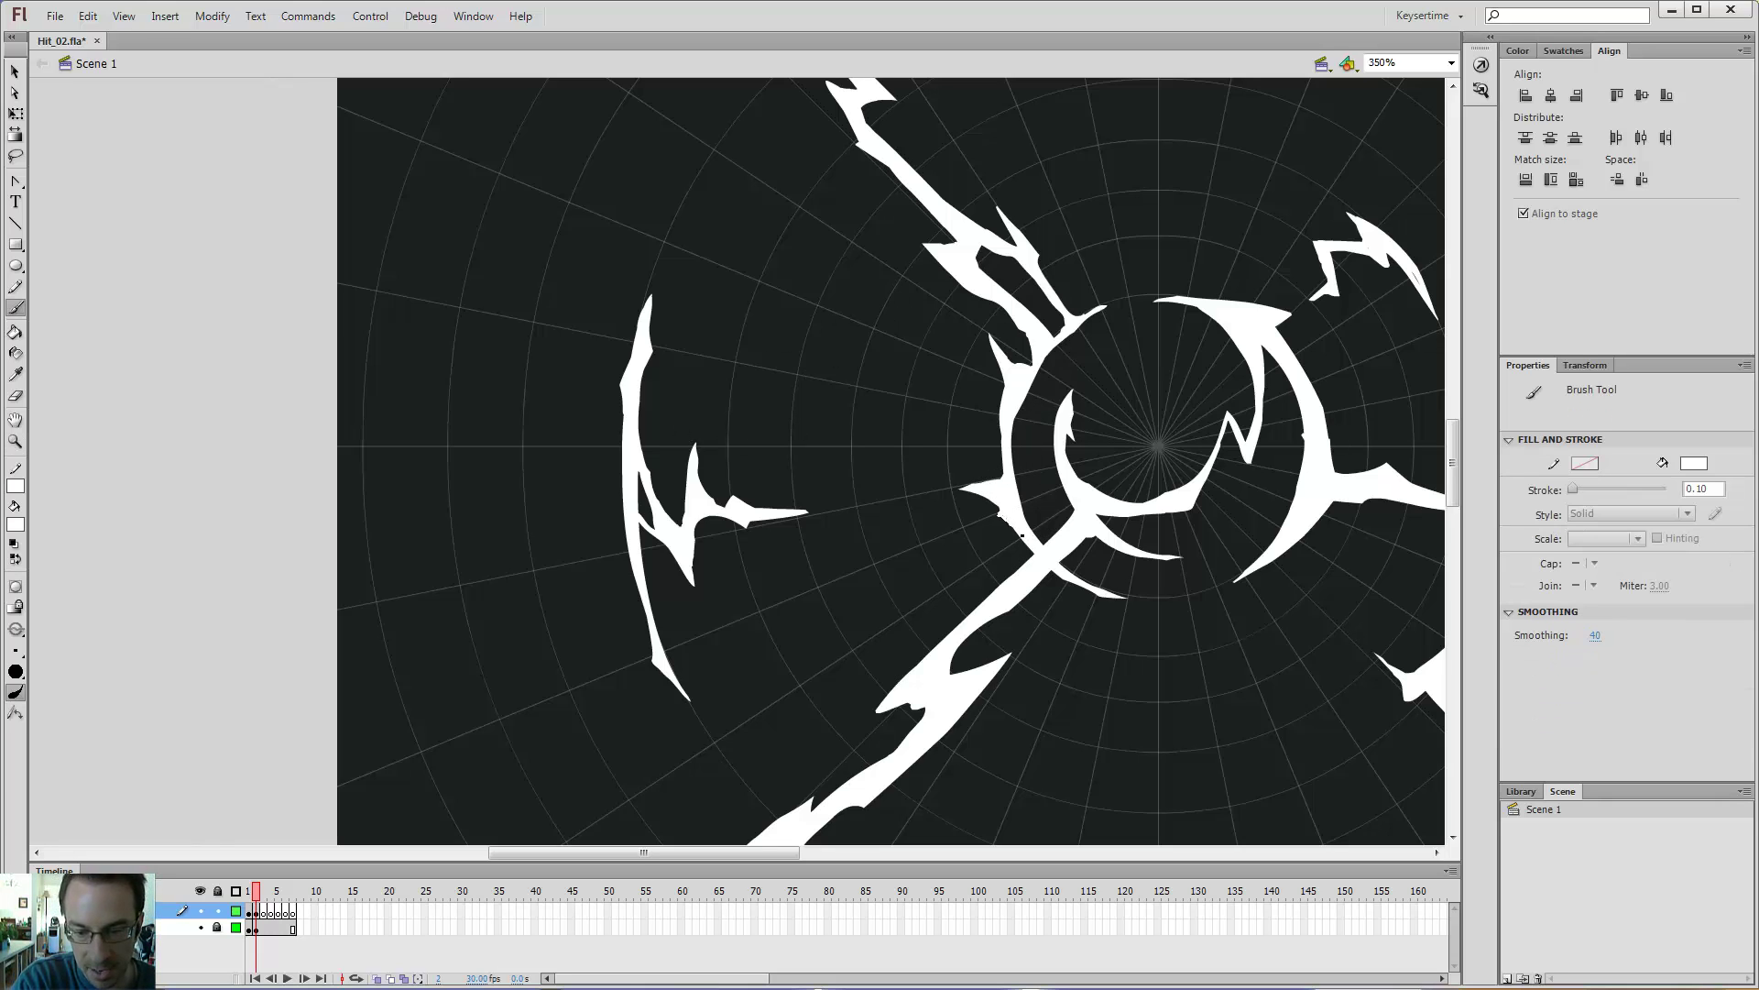
pyautogui.moveTo(1087, 504); pyautogui.dragTo(936, 490)
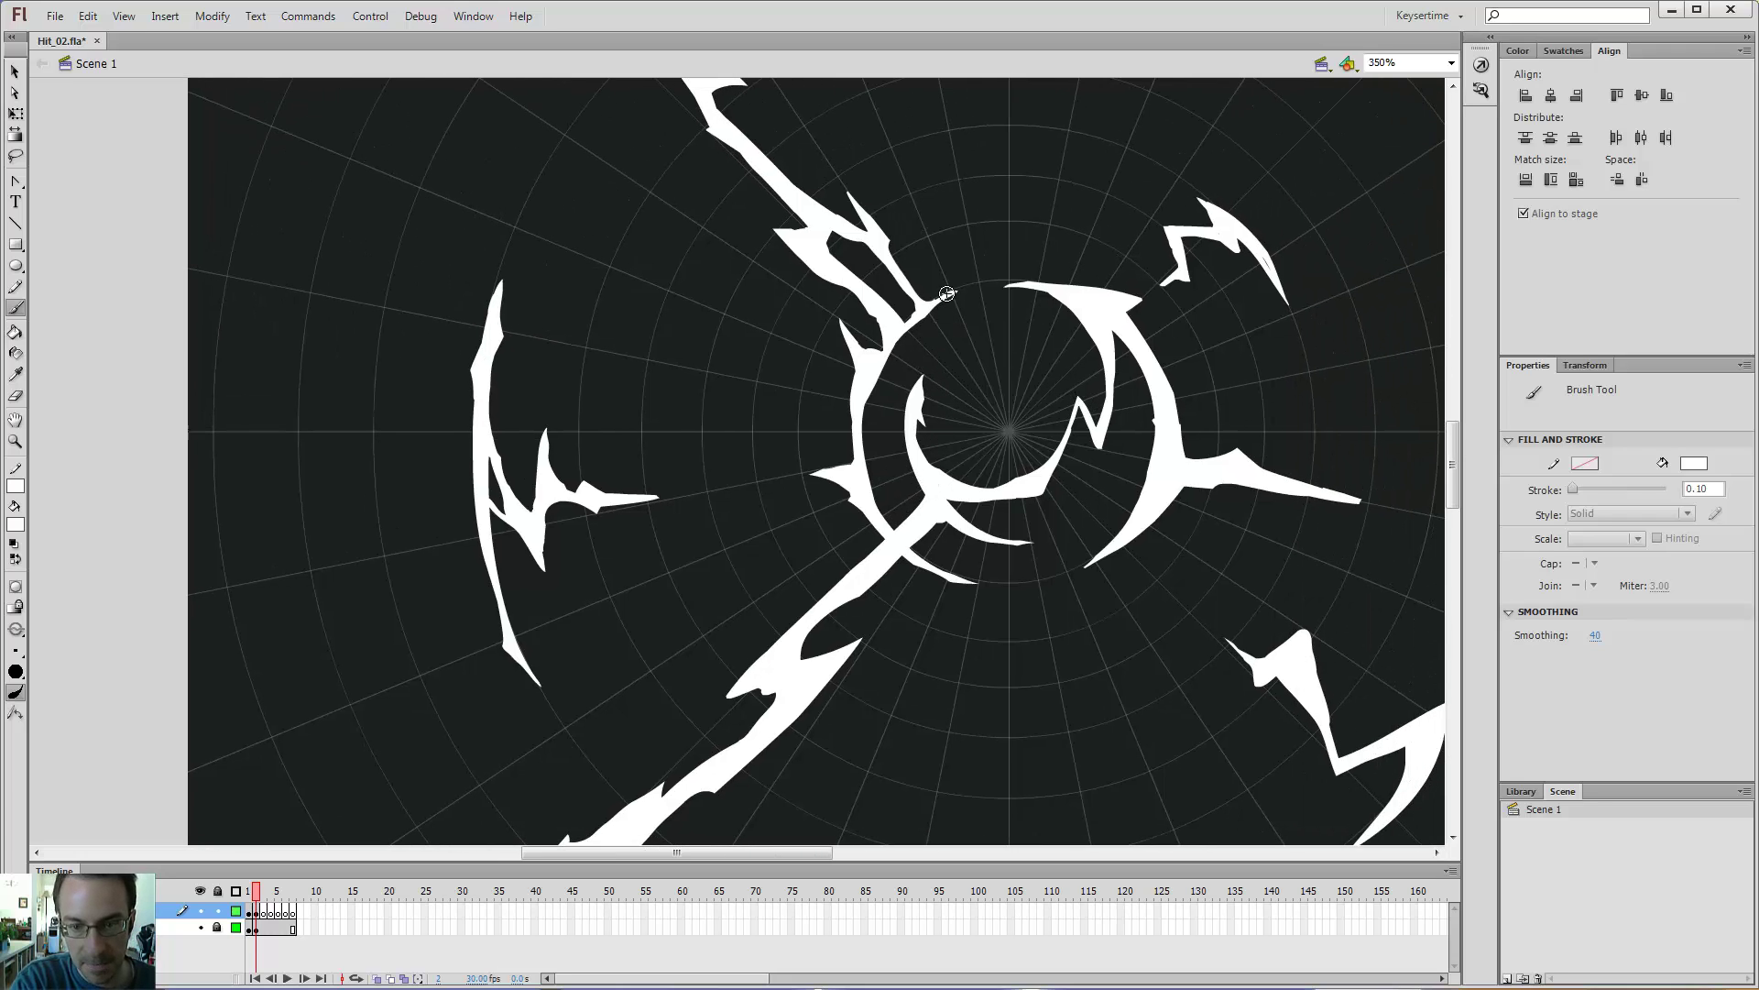
pyautogui.press('e')
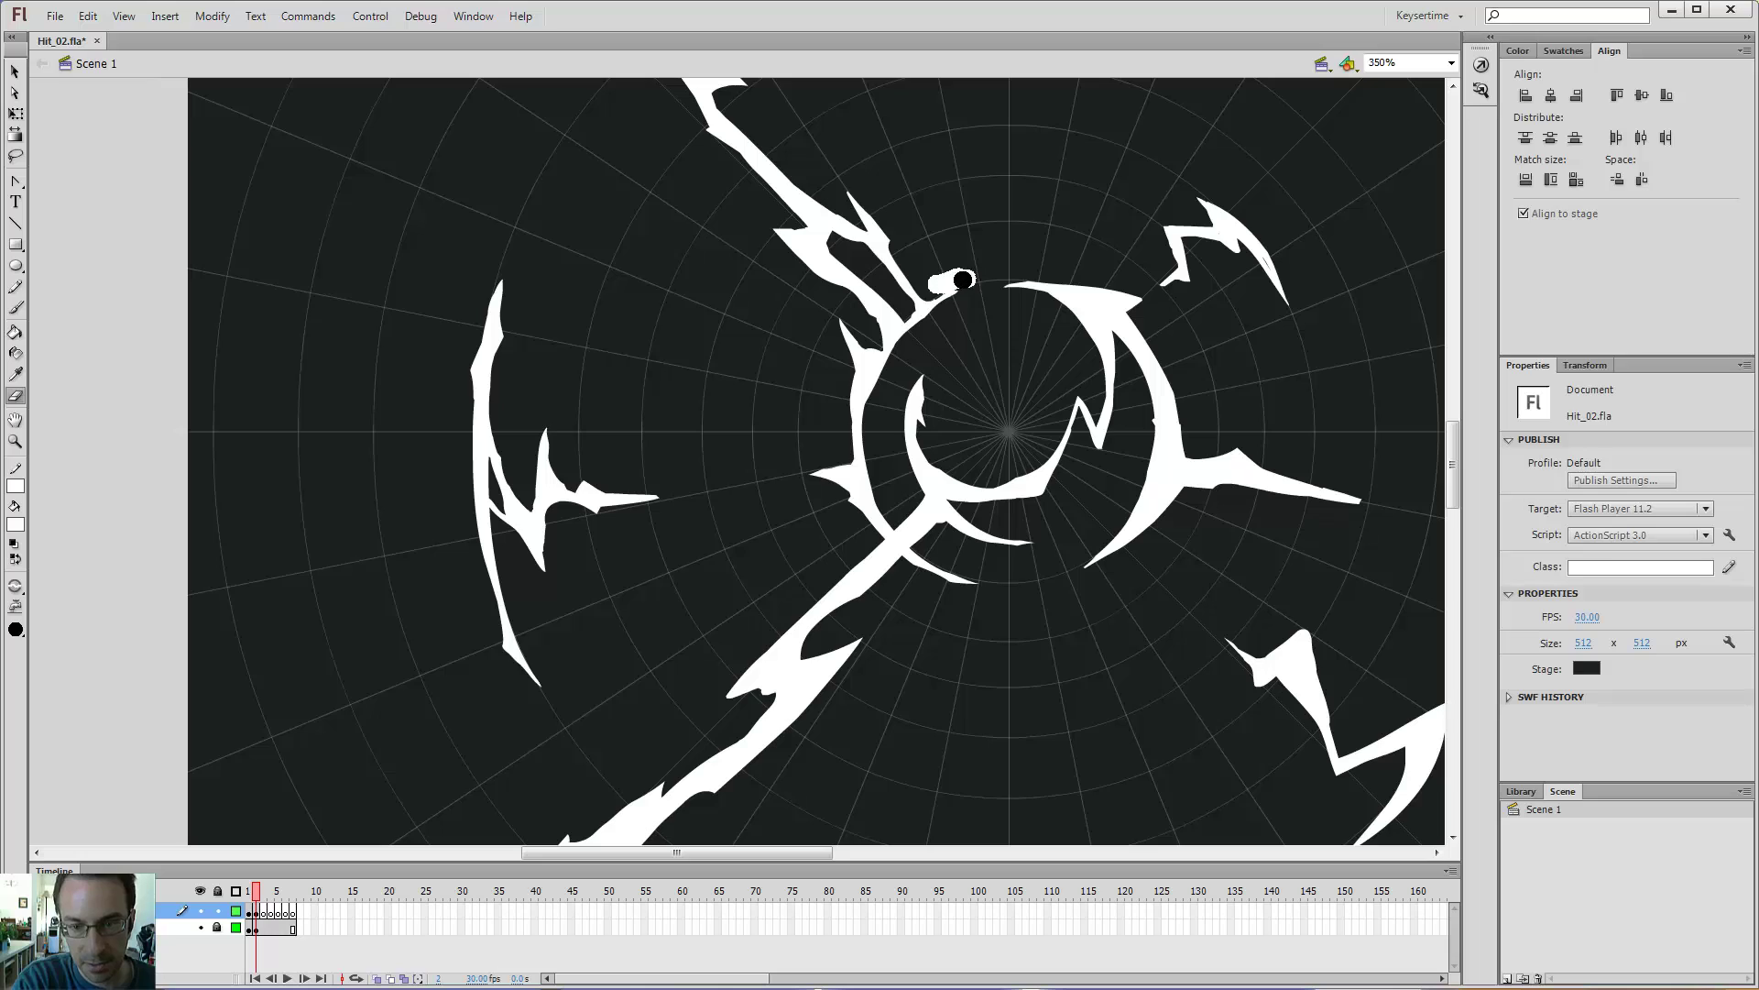
# - Retouch the upper-left barb on the central ring with Brush and Eraser, trimming it to a shorter point
pyautogui.press('b')
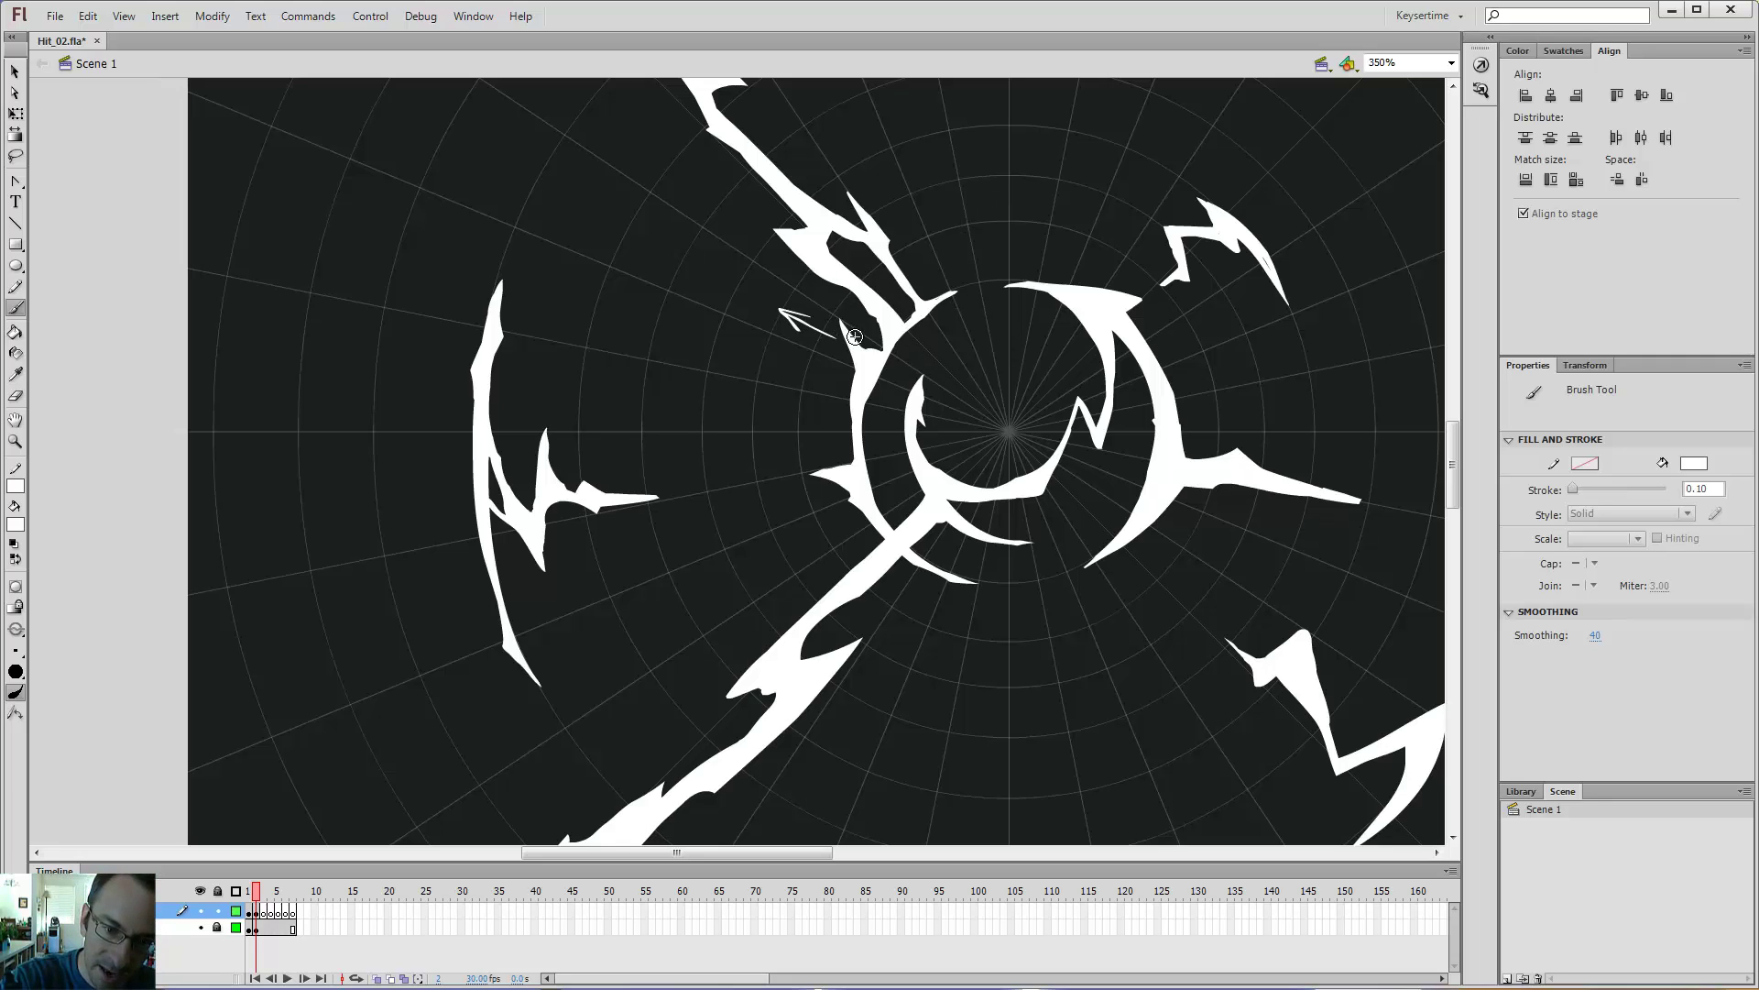
pyautogui.press('e')
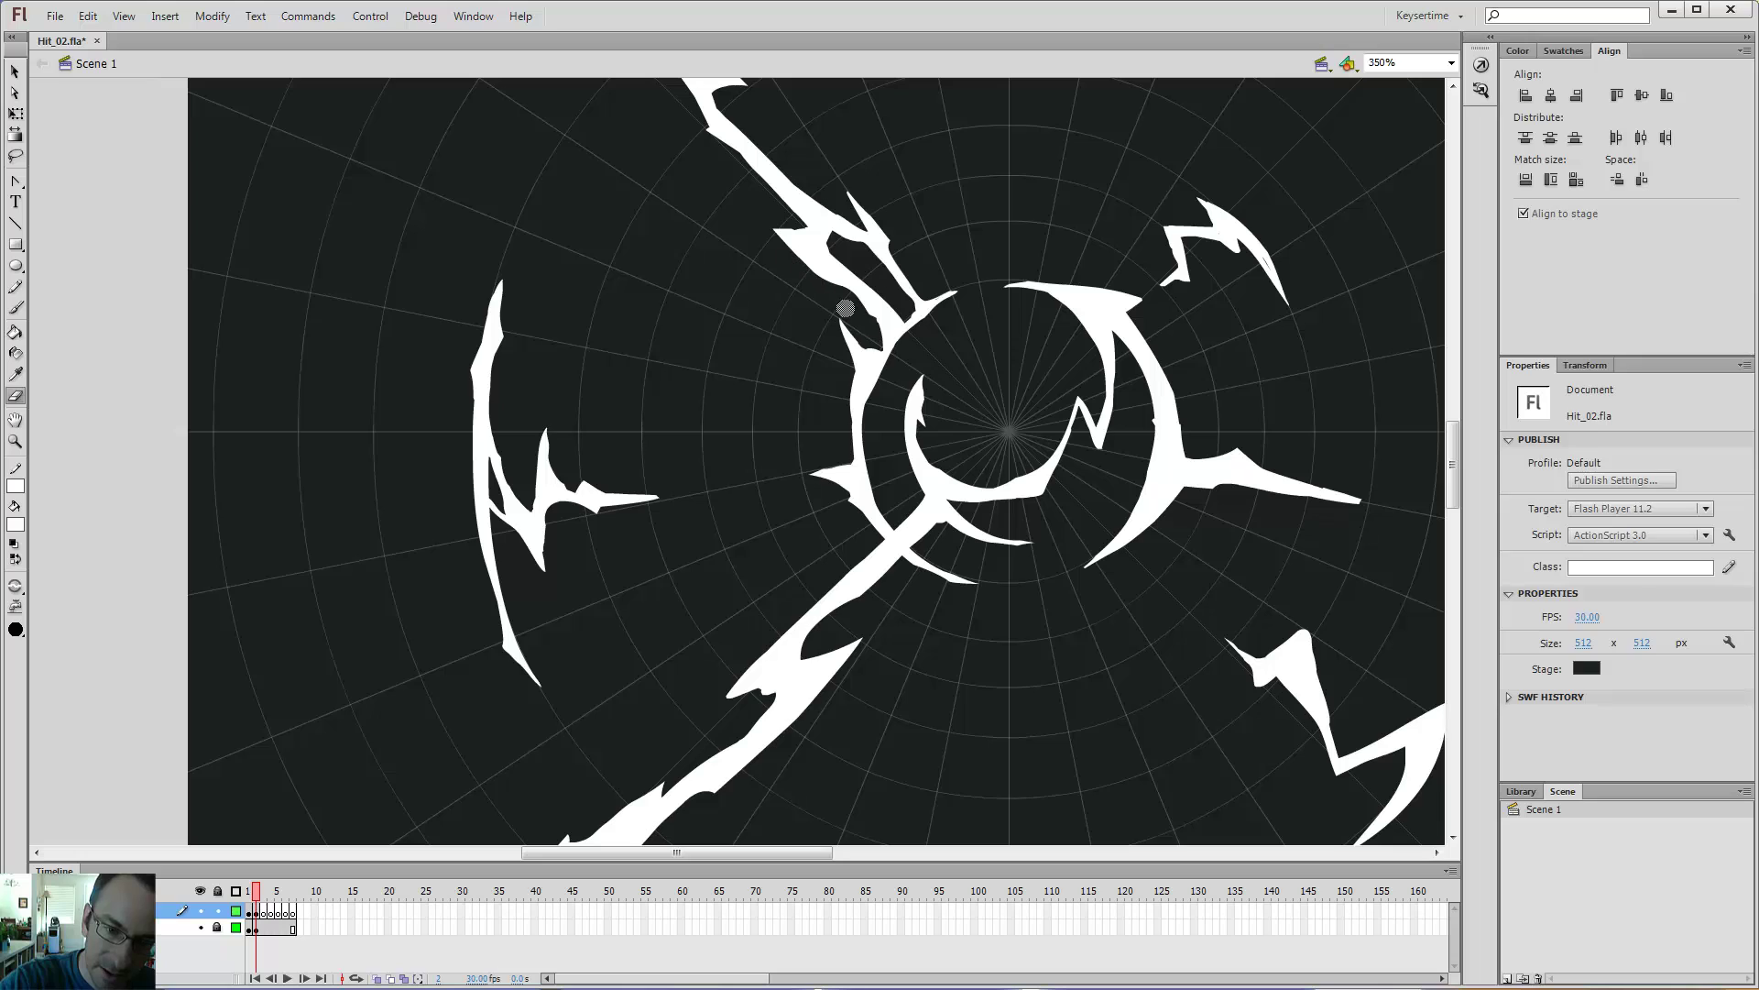
pyautogui.press('b')
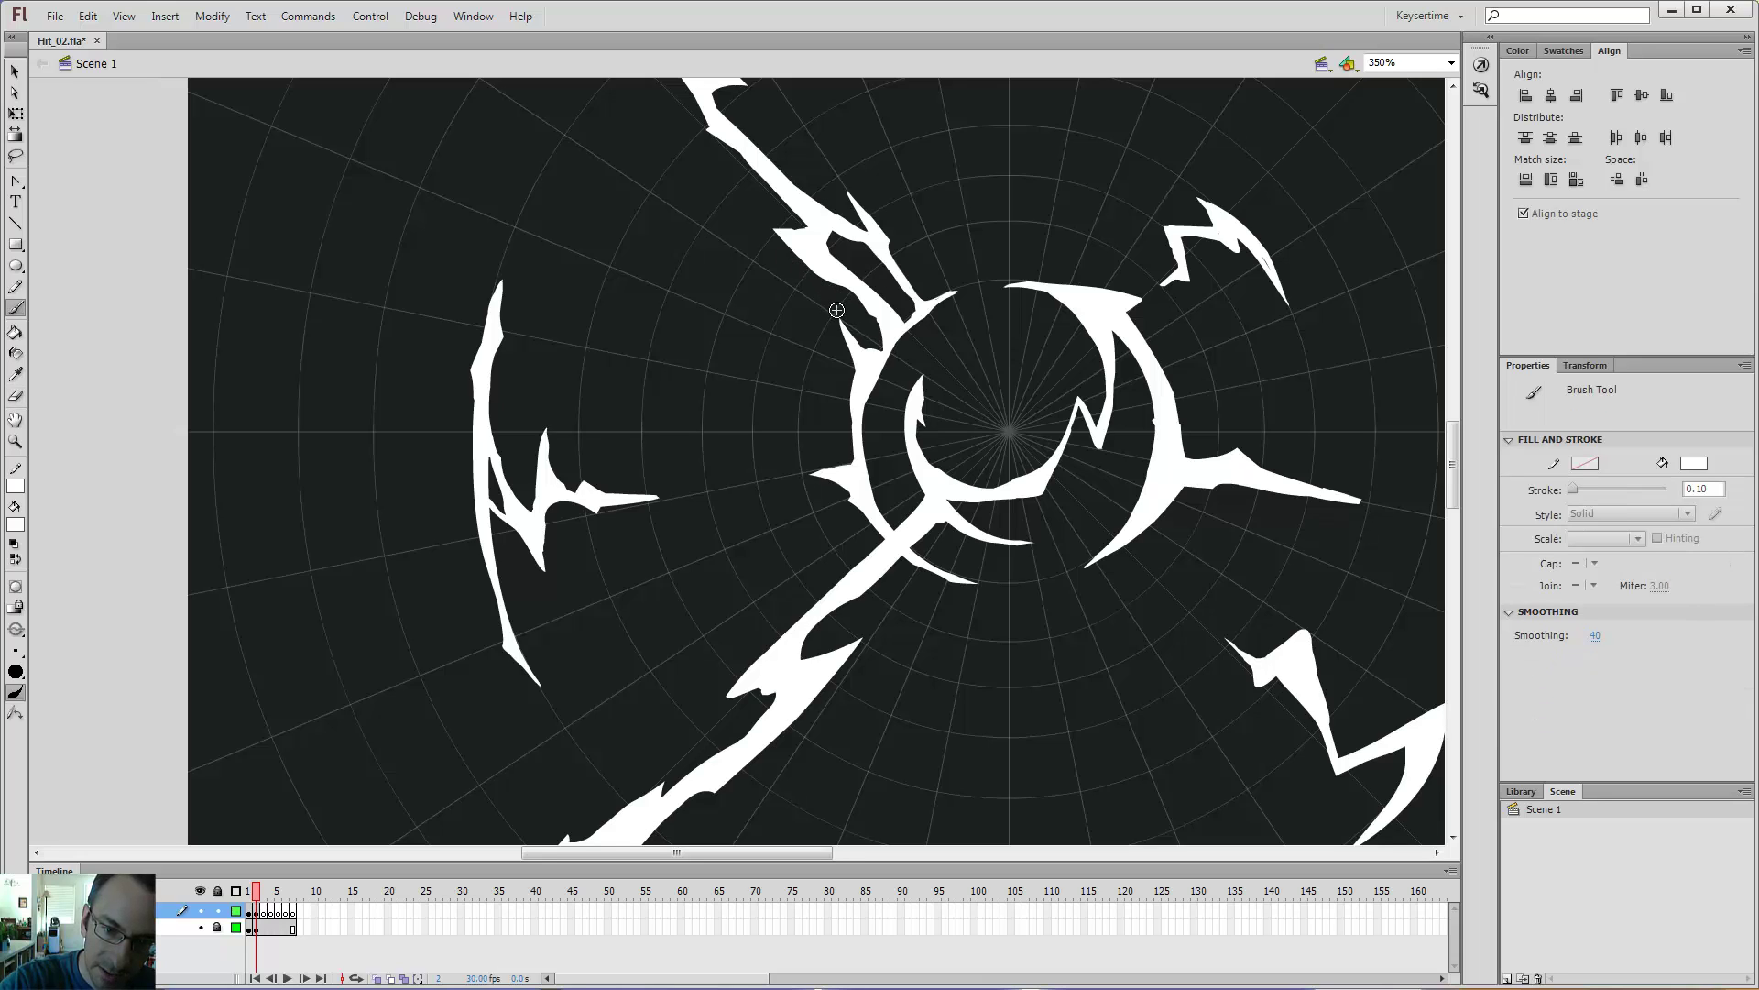
pyautogui.moveTo(861, 328); pyautogui.dragTo(797, 350)
pyautogui.press('e')
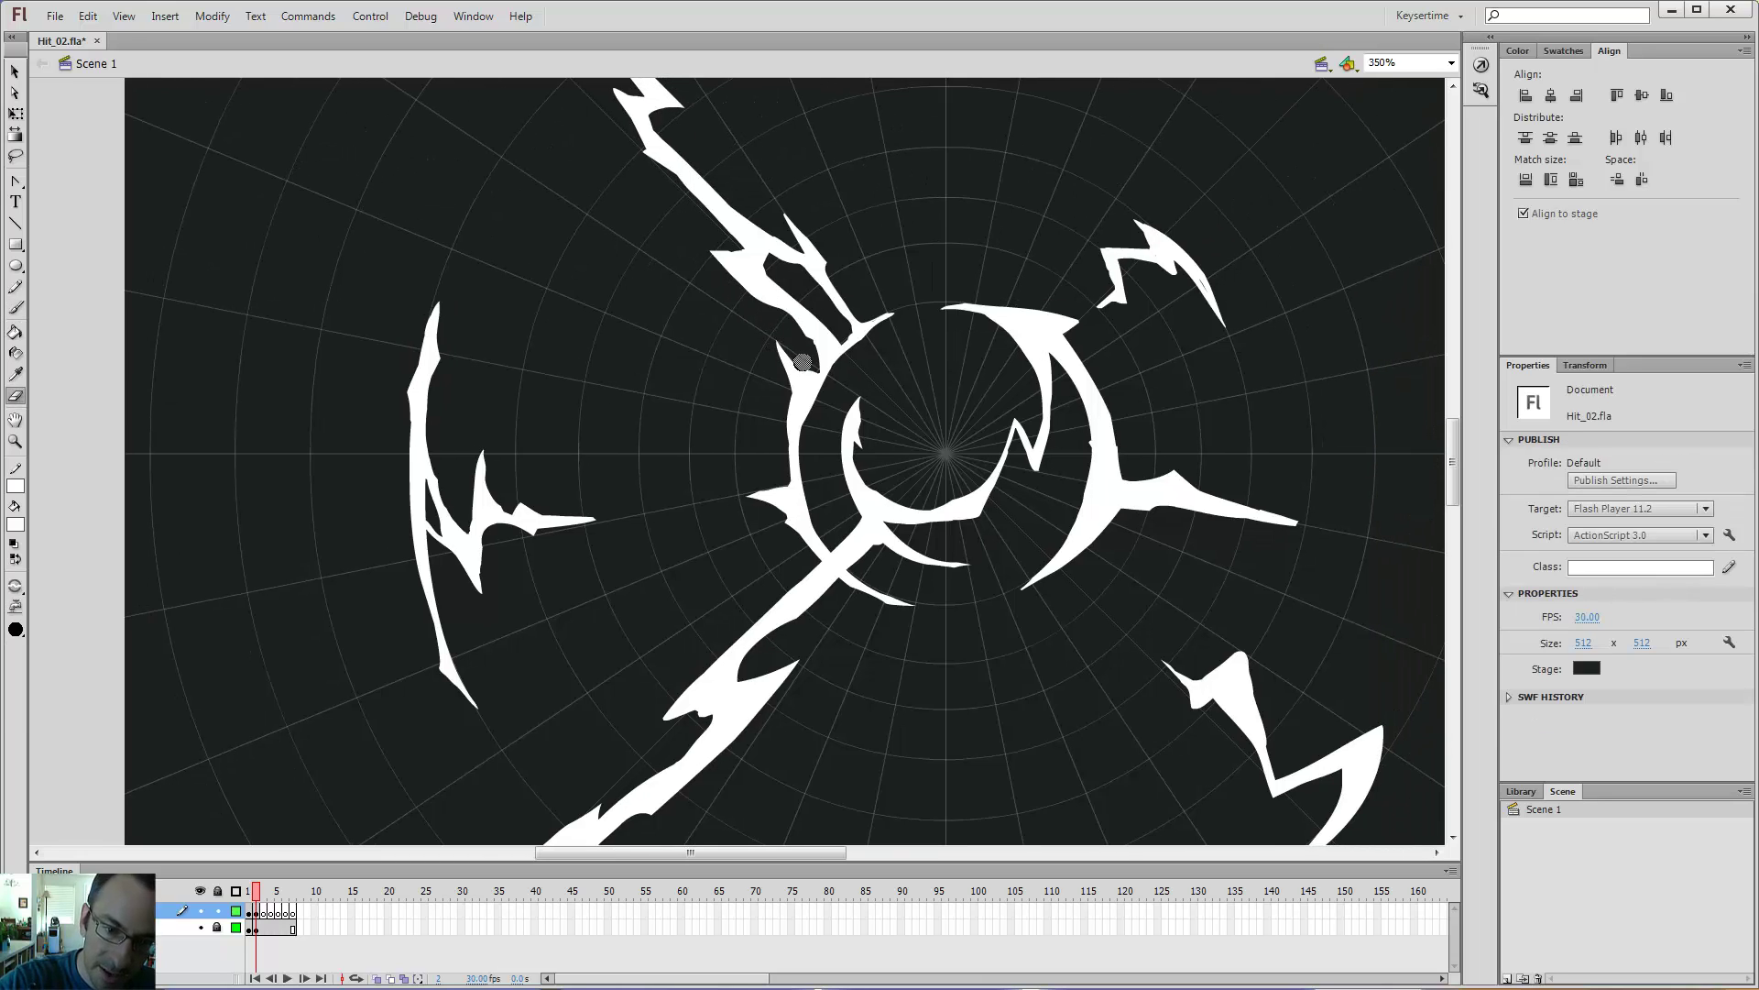
pyautogui.press('b')
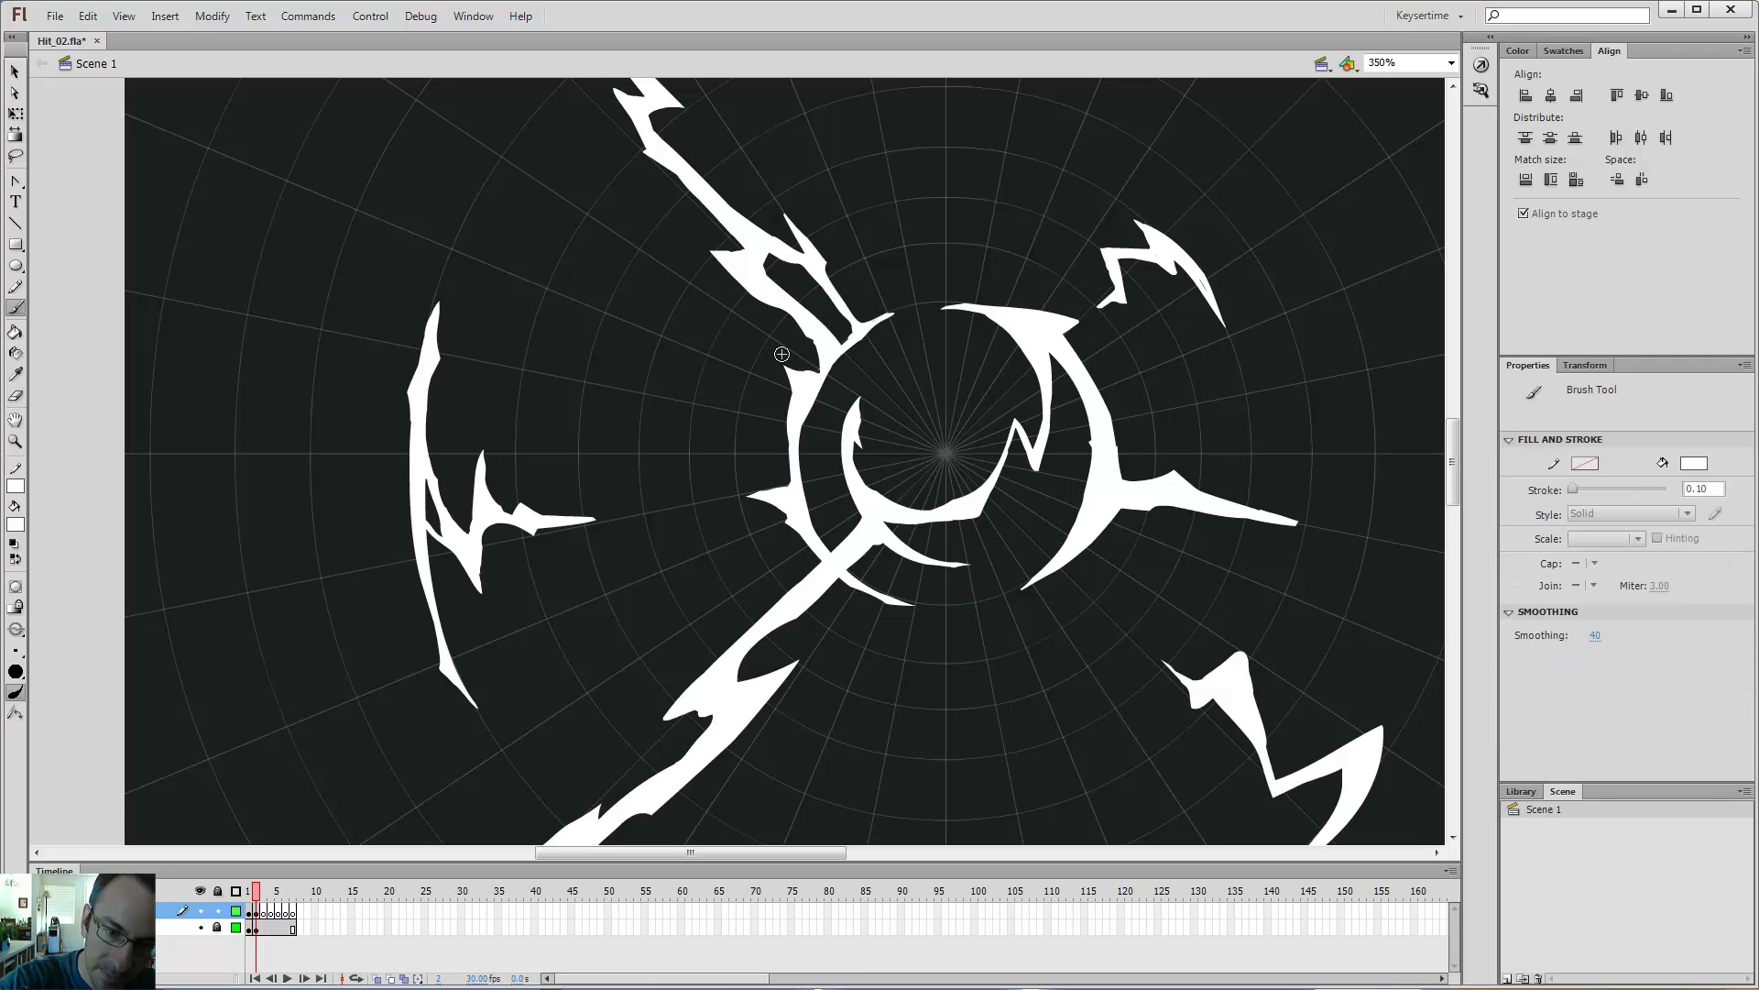
# - Try brushing an outward point onto the ring's upper-left barb, and undo the stroke
pyautogui.hotkey('ctrl', '-')
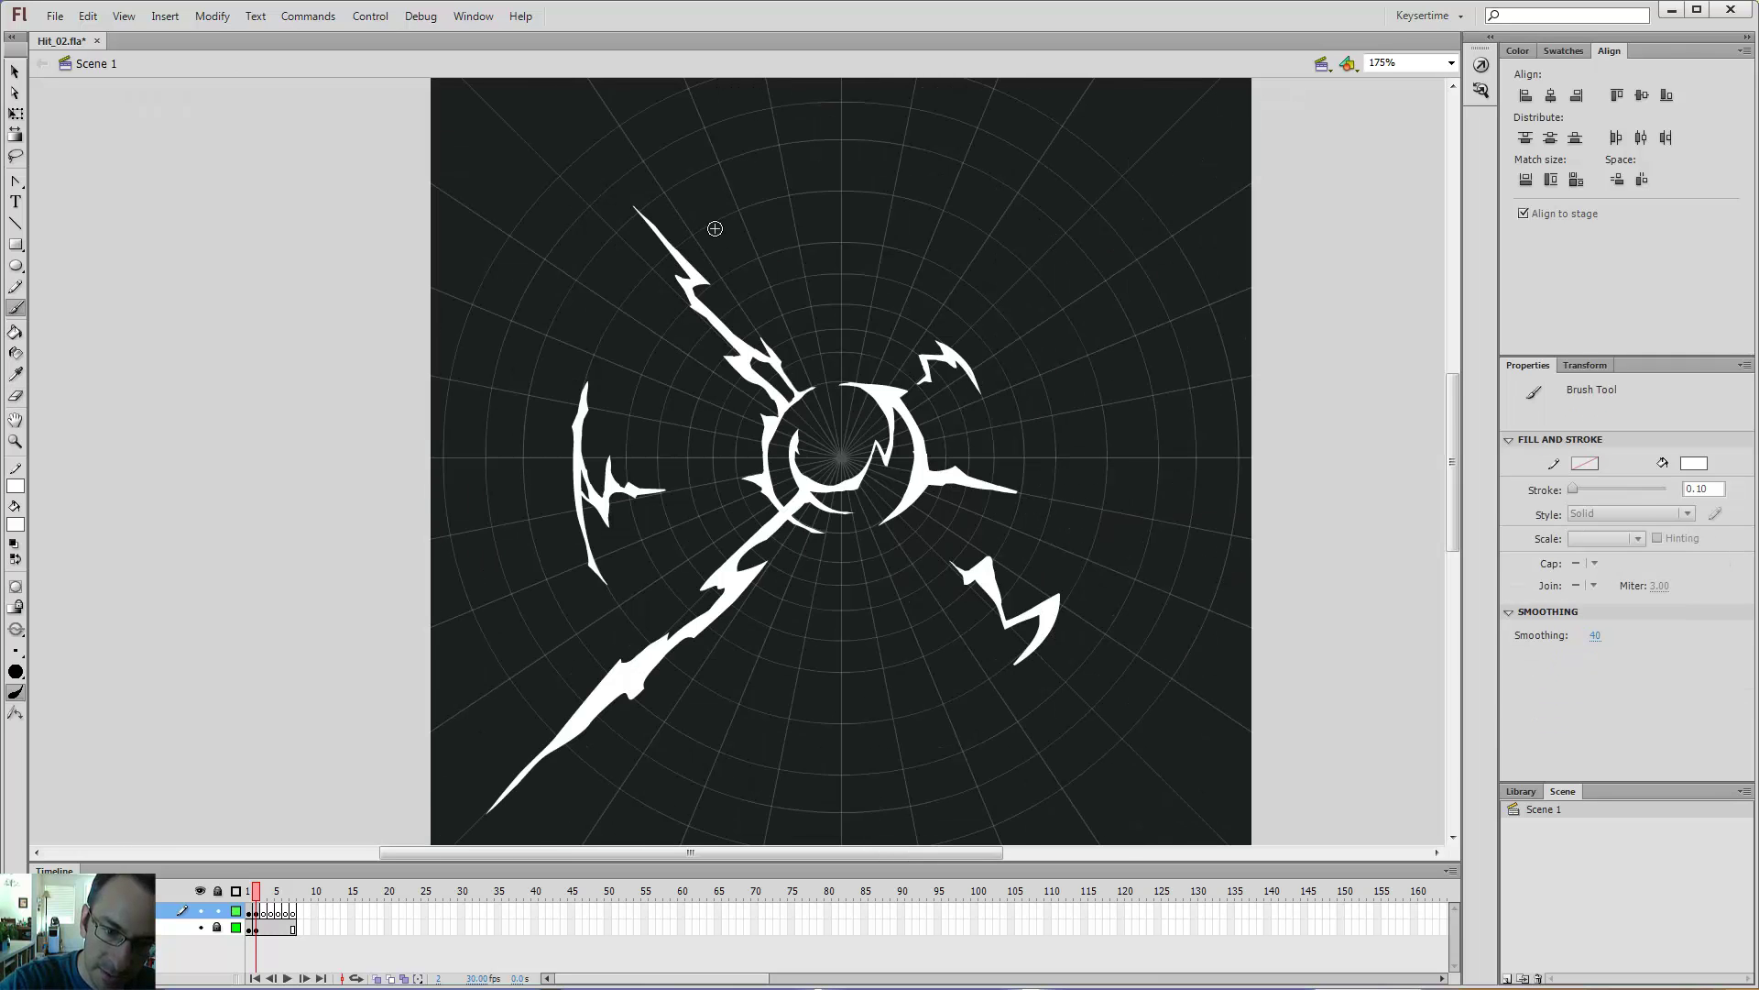
pyautogui.press('z')
pyautogui.click(749, 335)
pyautogui.press('b')
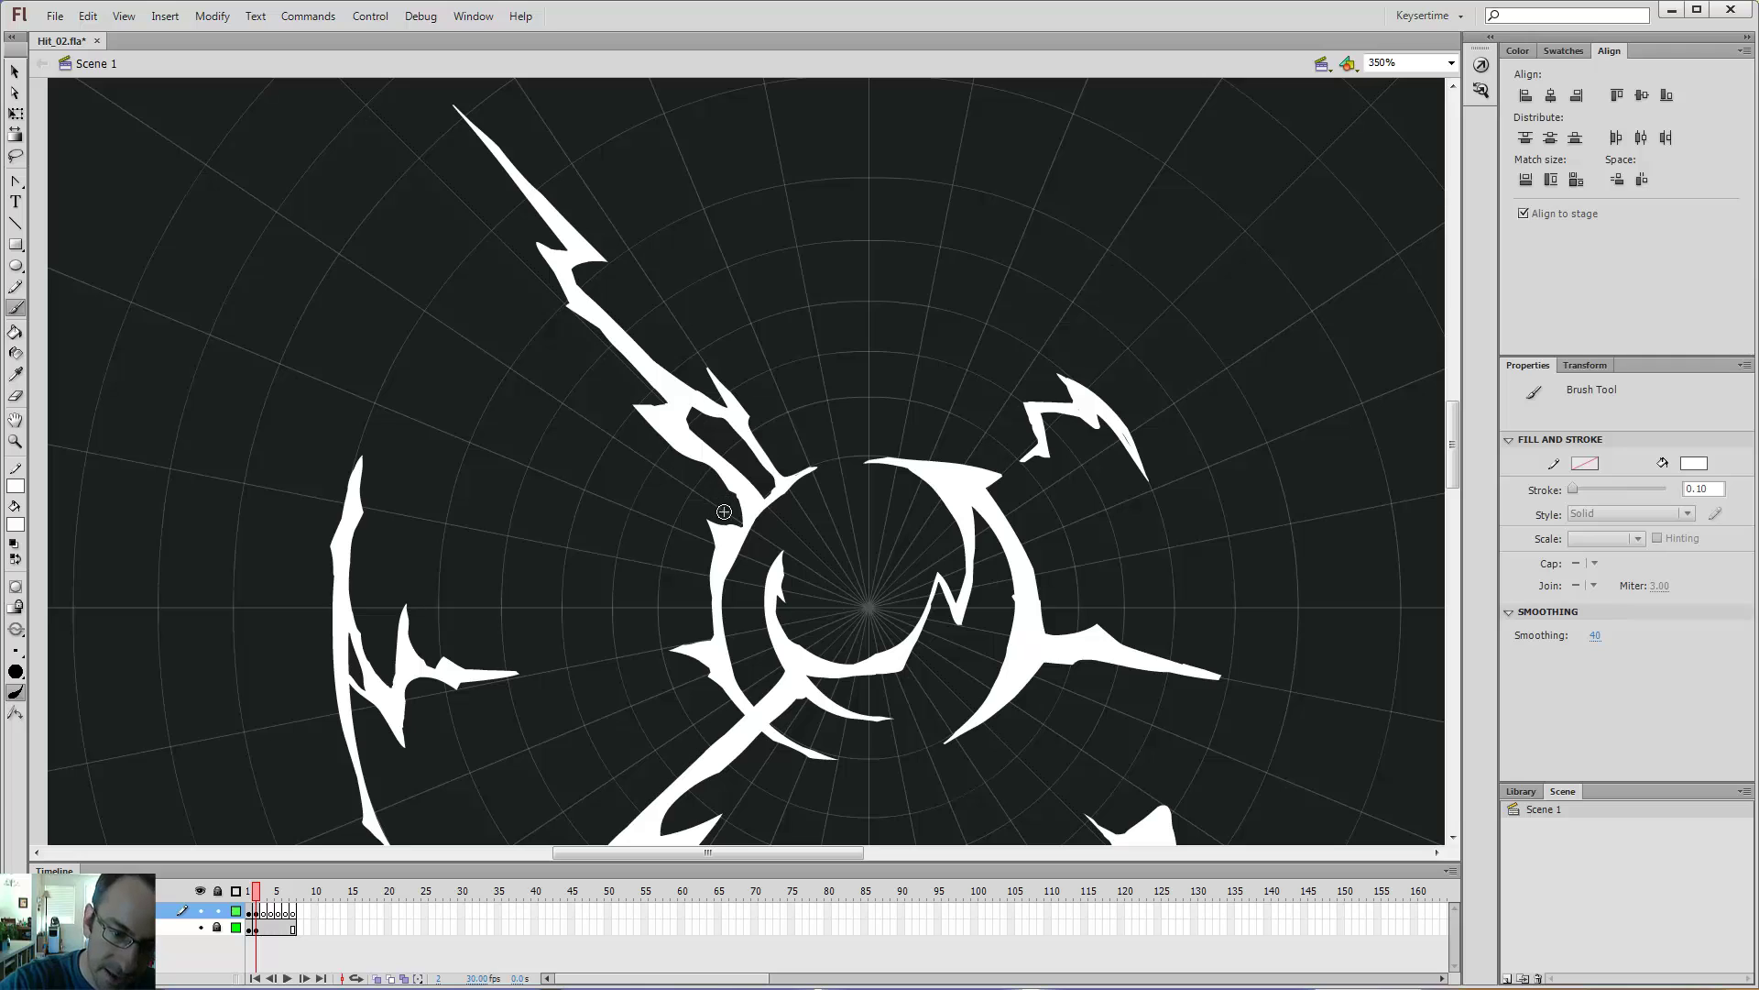
pyautogui.moveTo(741, 520)
pyautogui.mouseDown()
pyautogui.moveTo(669, 473)
pyautogui.moveTo(696, 504)
pyautogui.mouseUp()
pyautogui.hotkey('ctrl', 'z')
# - Fill the thin gap inside the small upper-right crescent with white and brush over the leftover speck
pyautogui.moveTo(876, 542); pyautogui.dragTo(808, 376)
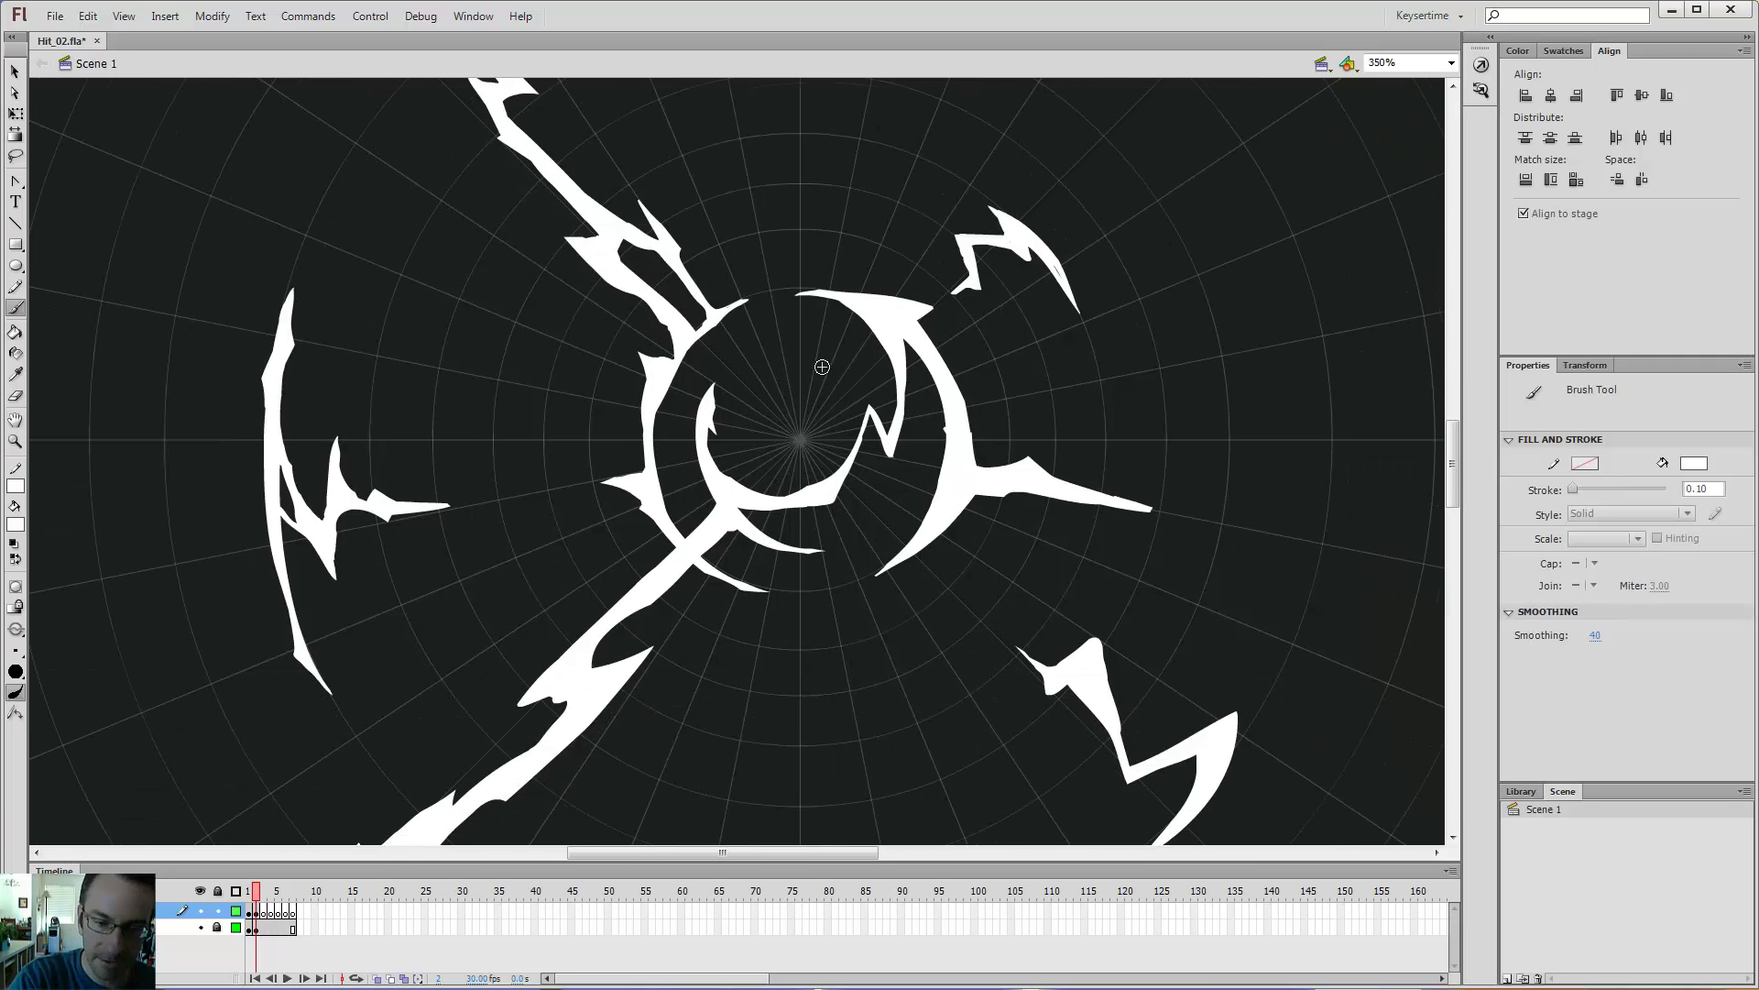
pyautogui.press('z')
pyautogui.click(1052, 265)
pyautogui.click(754, 448)
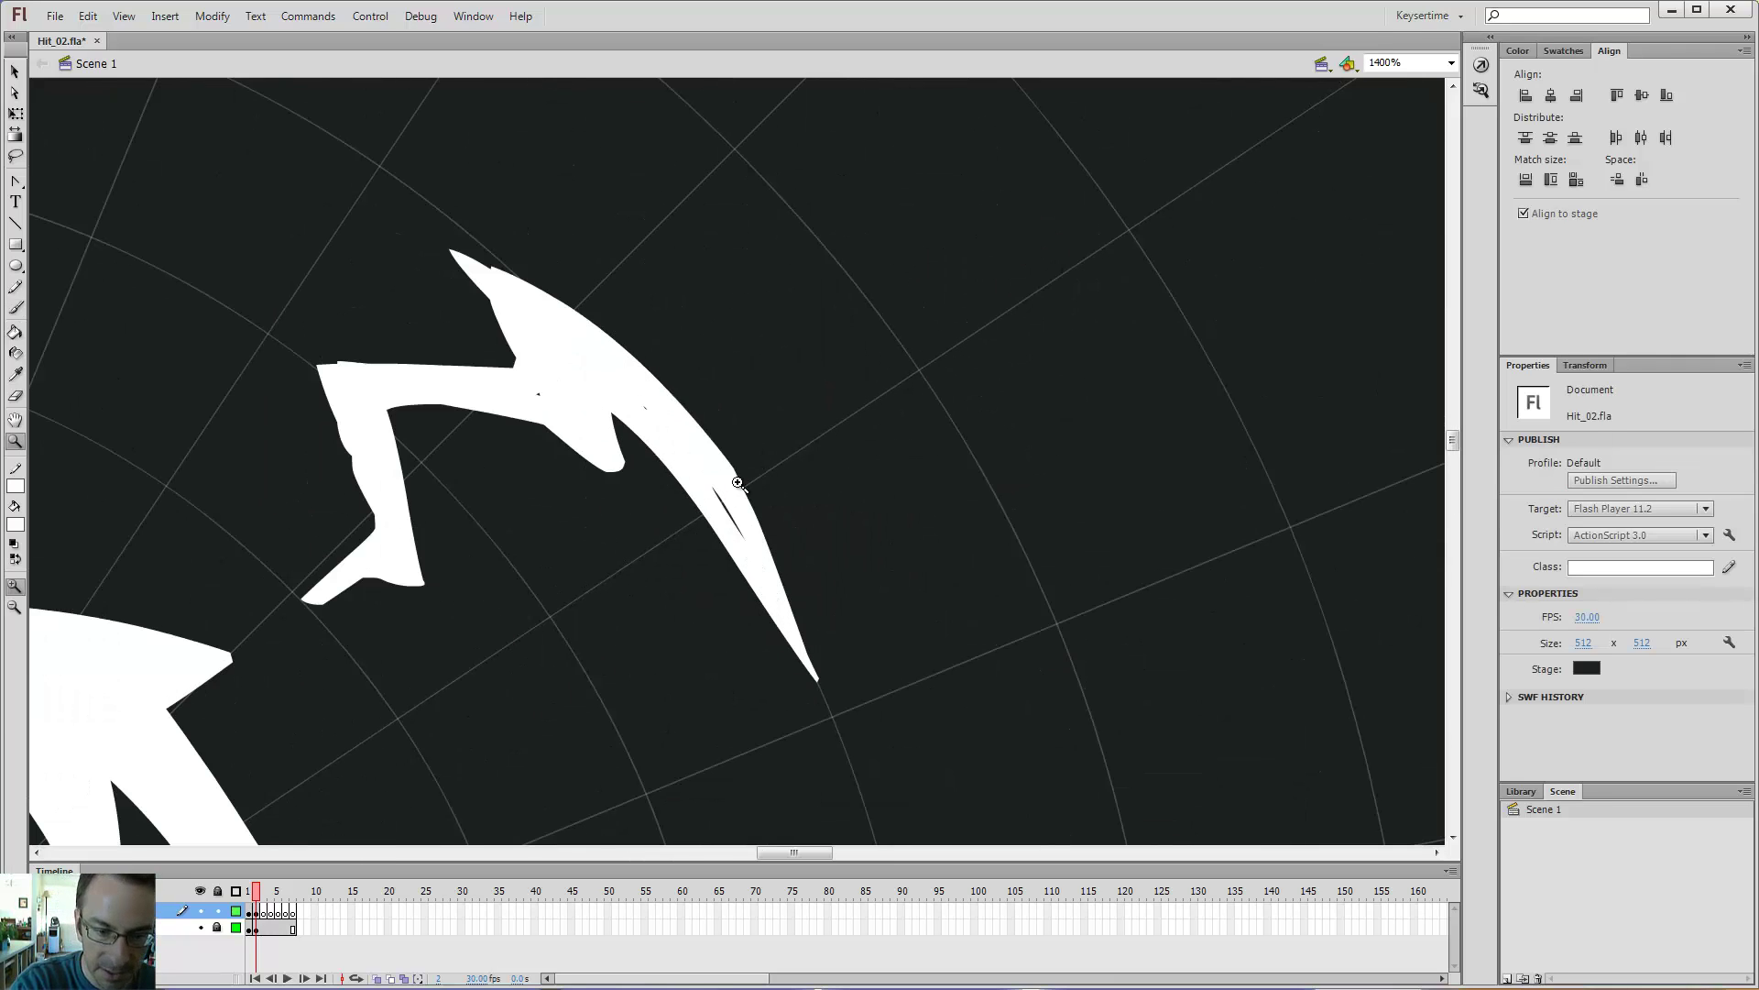
pyautogui.press('k')
pyautogui.click(719, 499)
pyautogui.press('b')
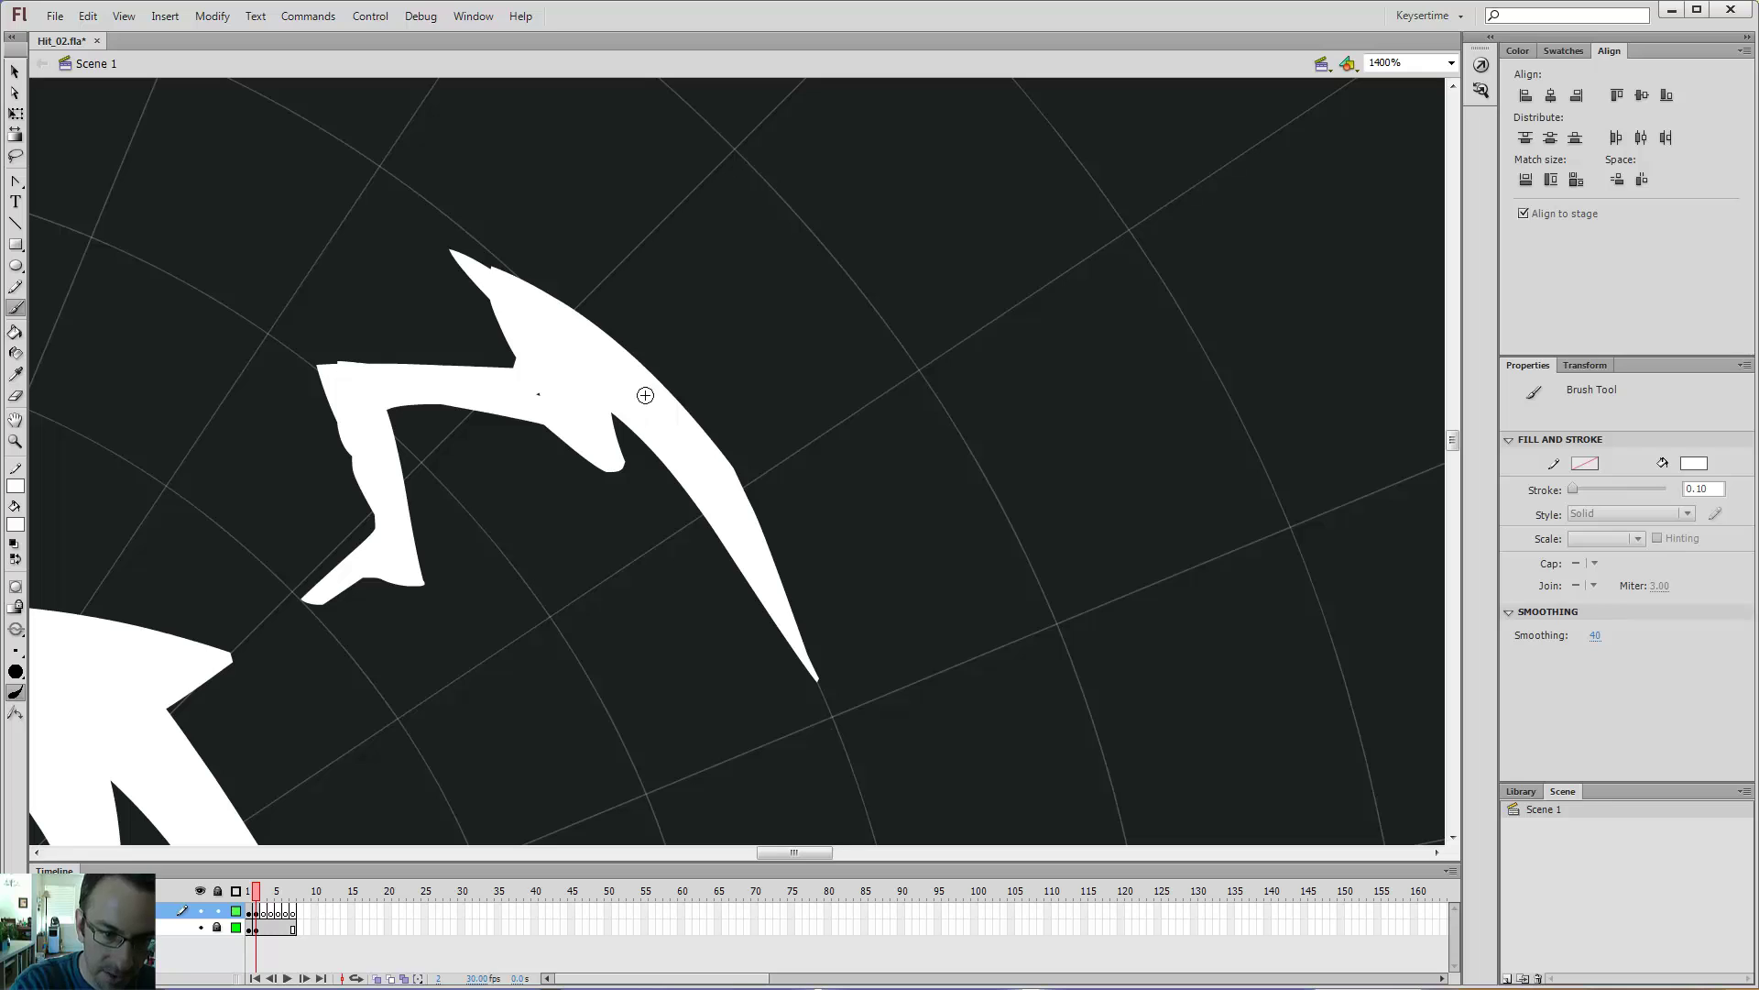
pyautogui.hotkey('ctrl', '-')
pyautogui.hotkey('ctrl', '-')
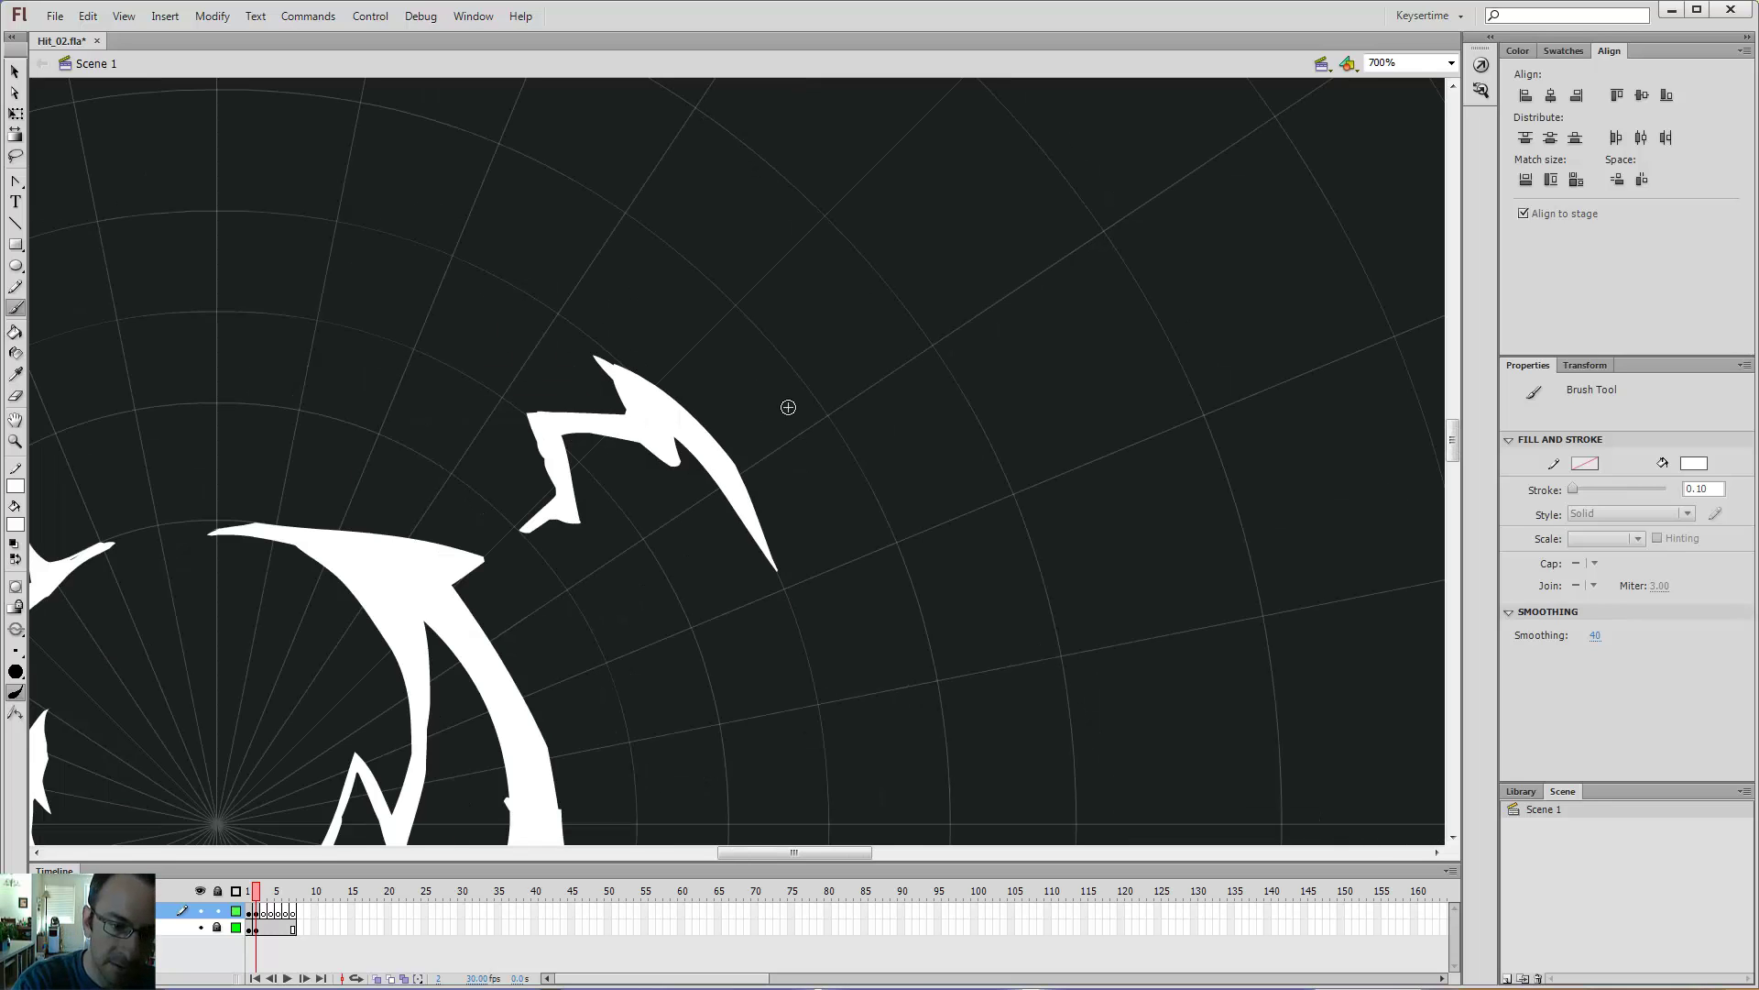
# - Erase the small bump on the inner edge of the ring's right crescent
pyautogui.moveTo(760, 515)
pyautogui.mouseDown()
pyautogui.moveTo(1074, 511)
pyautogui.moveTo(1030, 471)
pyautogui.moveTo(936, 268)
pyautogui.mouseUp()
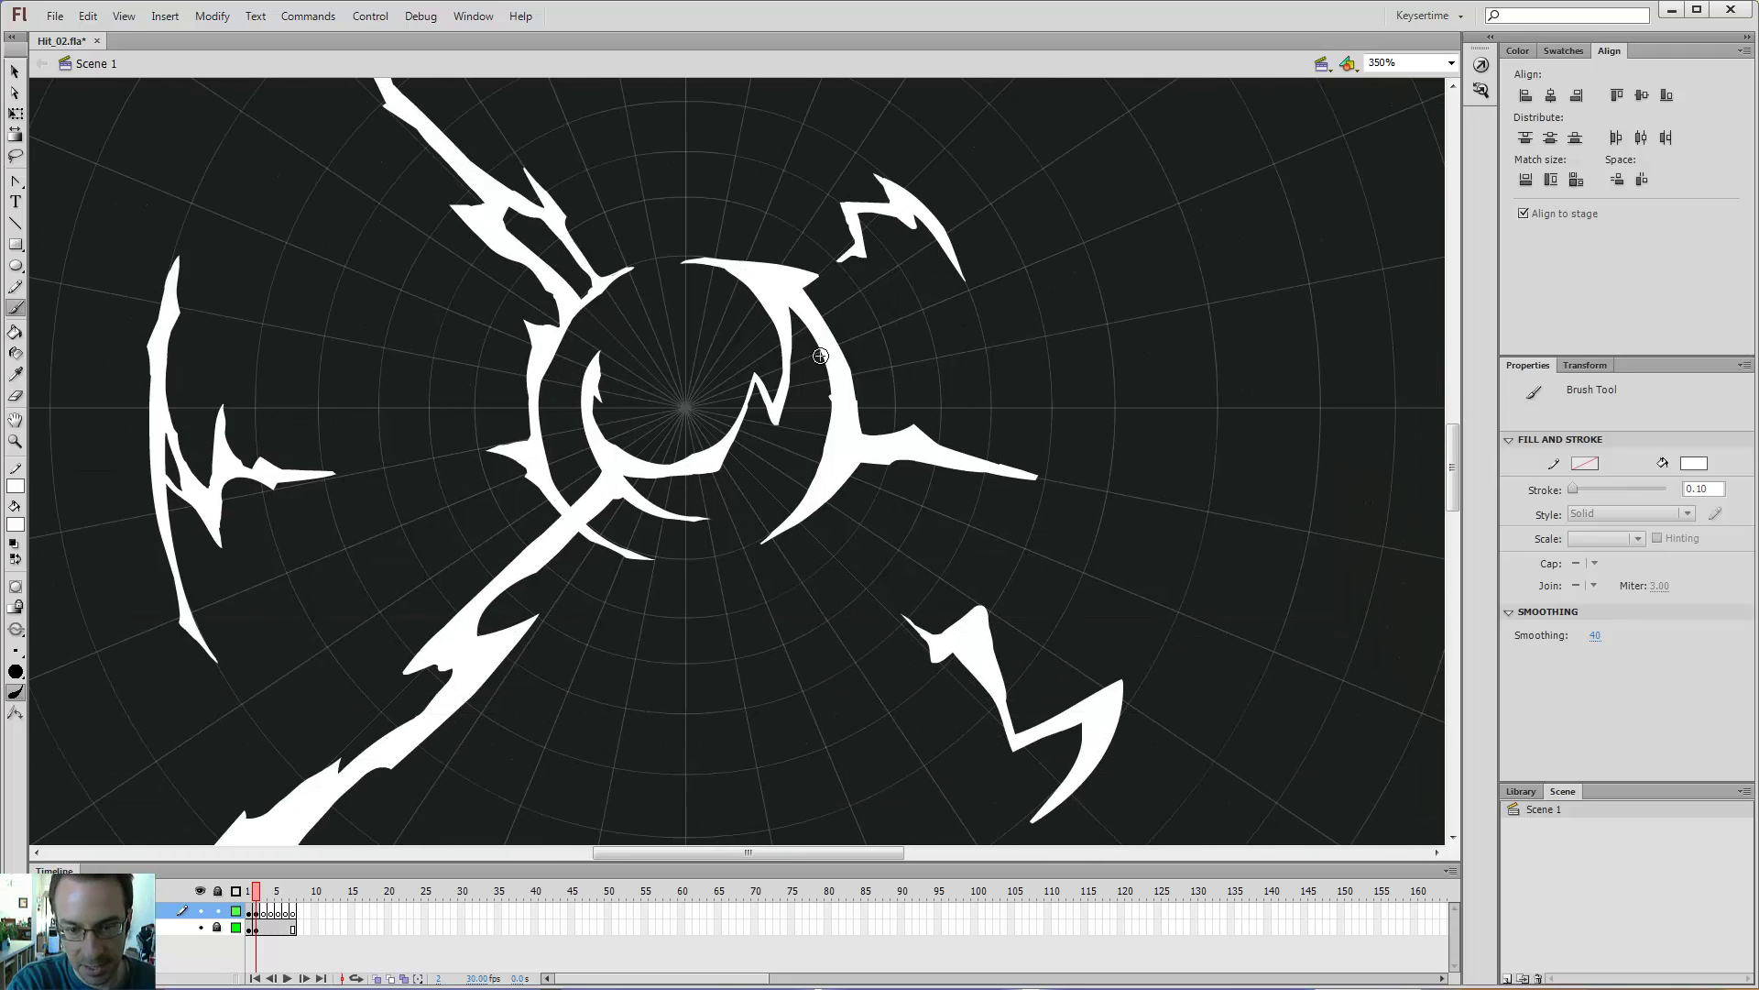
pyautogui.press('e')
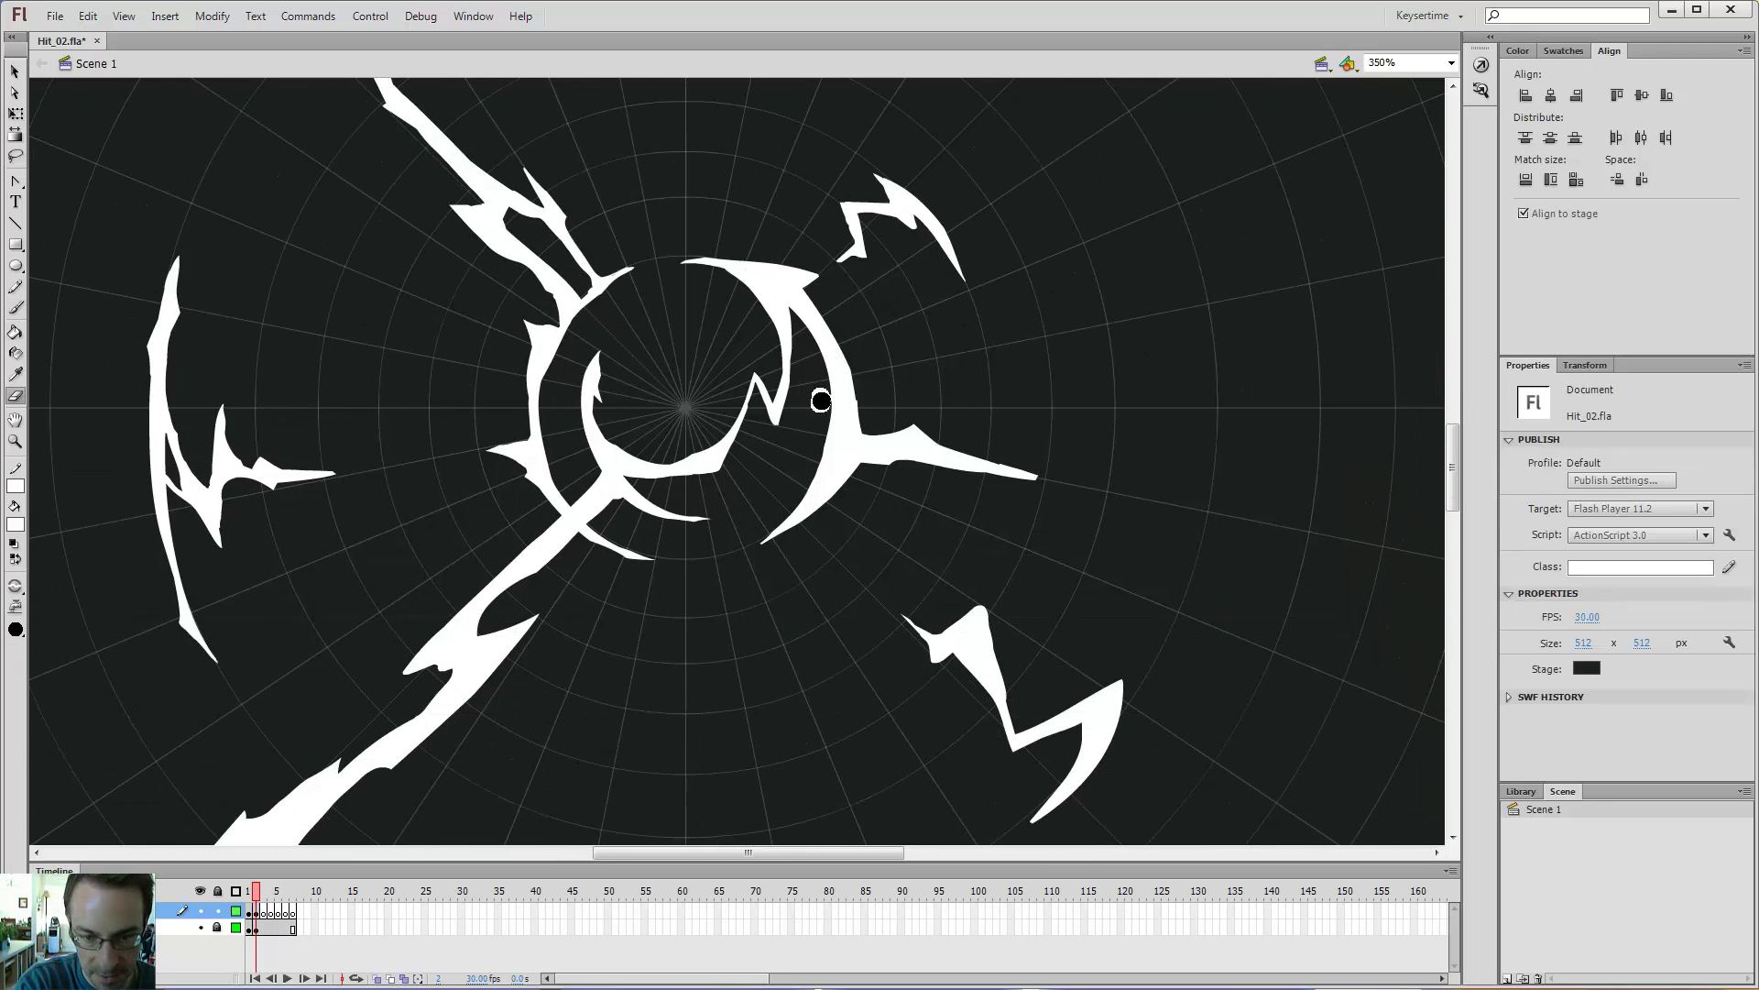
pyautogui.moveTo(938, 365); pyautogui.dragTo(842, 211)
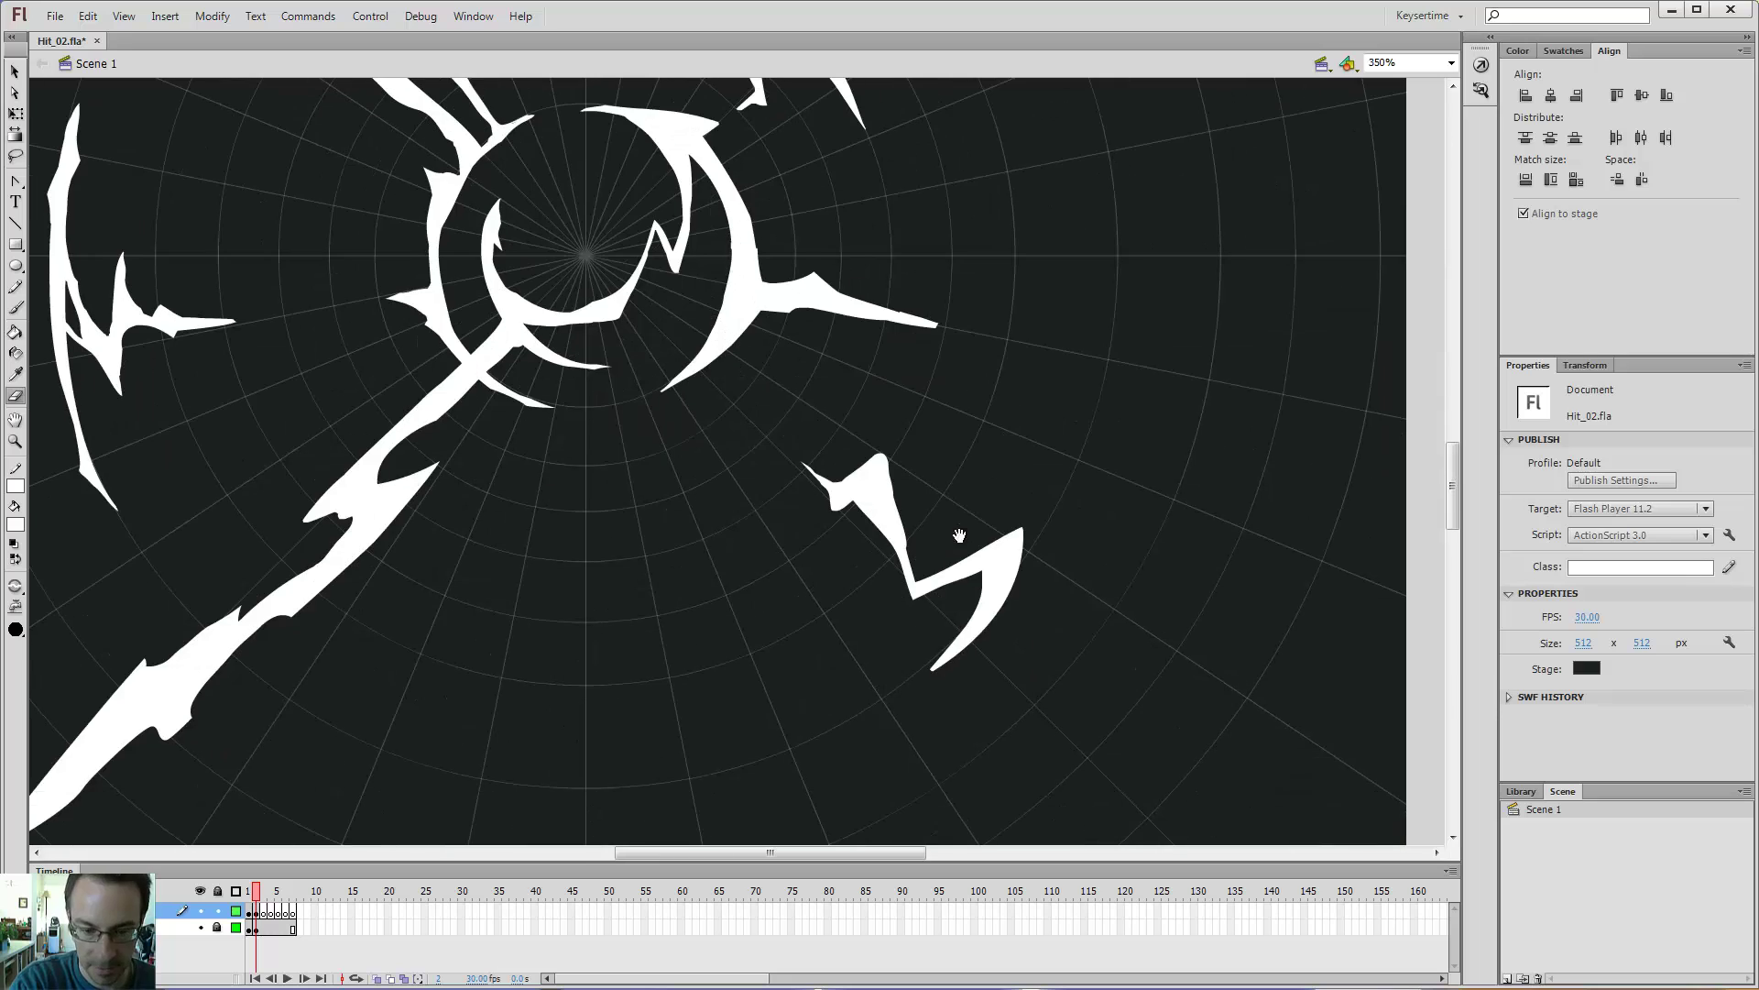
# - Reshape the outer end of the lower-right zigzag bolt with Eraser and Brush, shortening its tip and adding an angular corner
pyautogui.moveTo(954, 538)
pyautogui.mouseDown()
pyautogui.moveTo(852, 437)
pyautogui.moveTo(1014, 357)
pyautogui.mouseUp()
pyautogui.press('b')
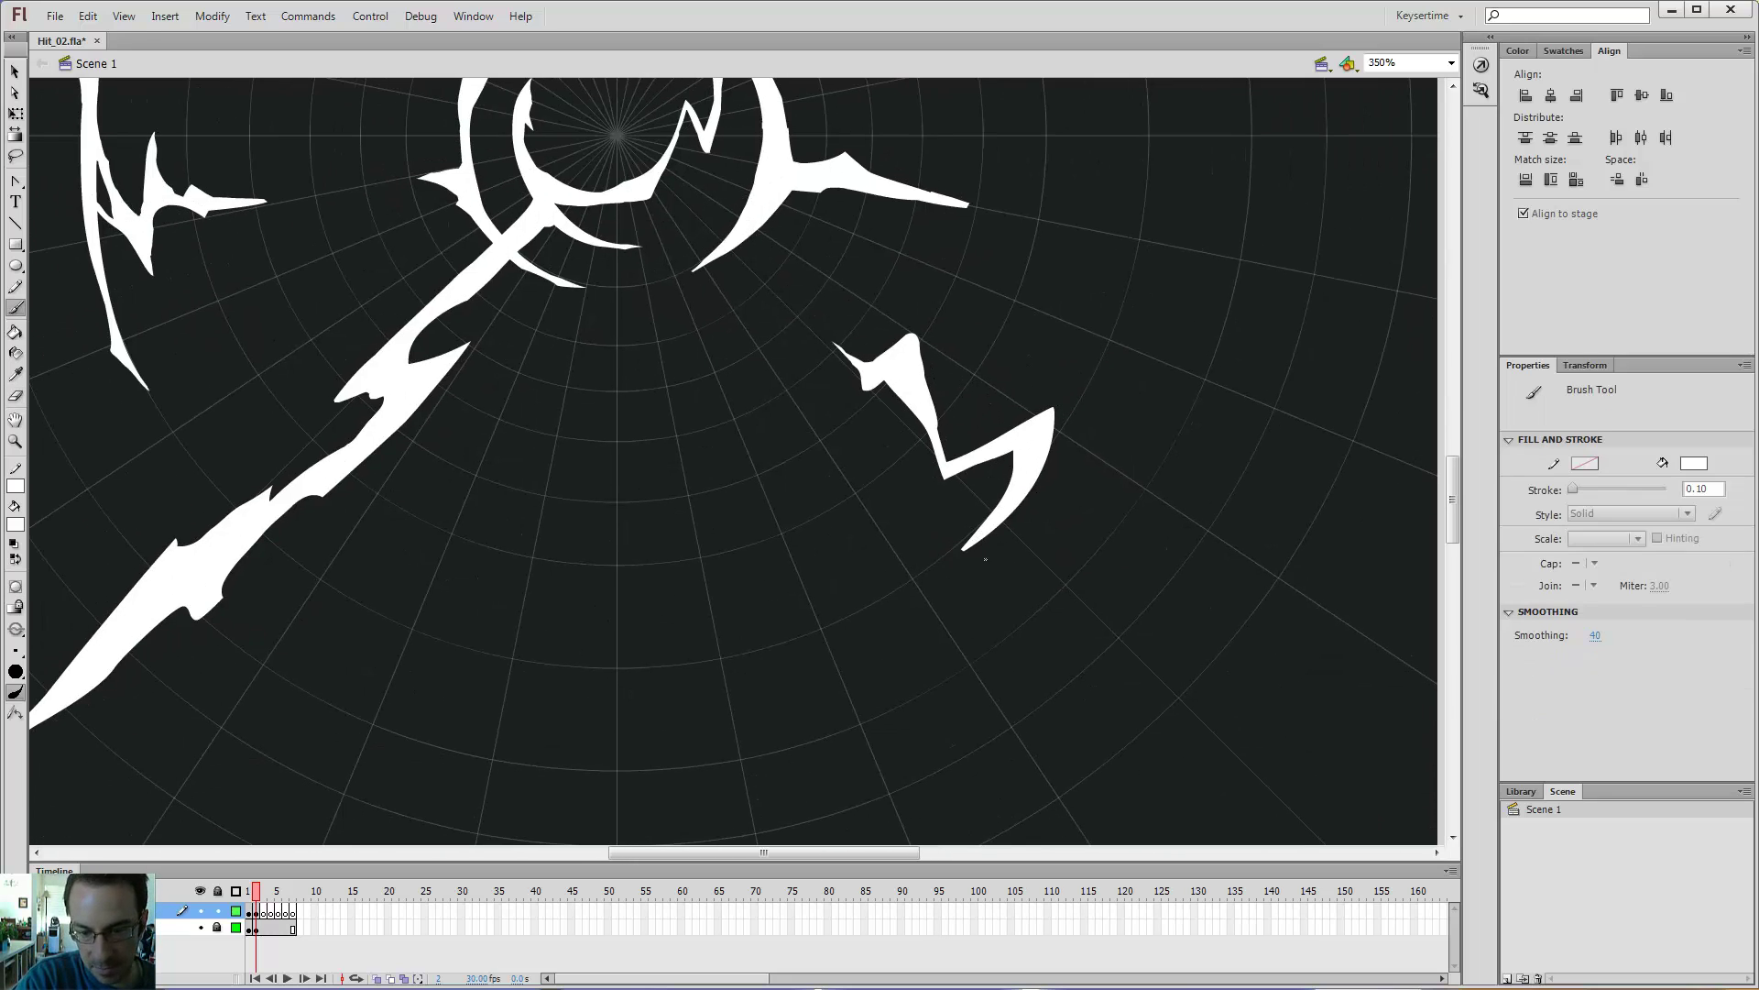
pyautogui.press('e')
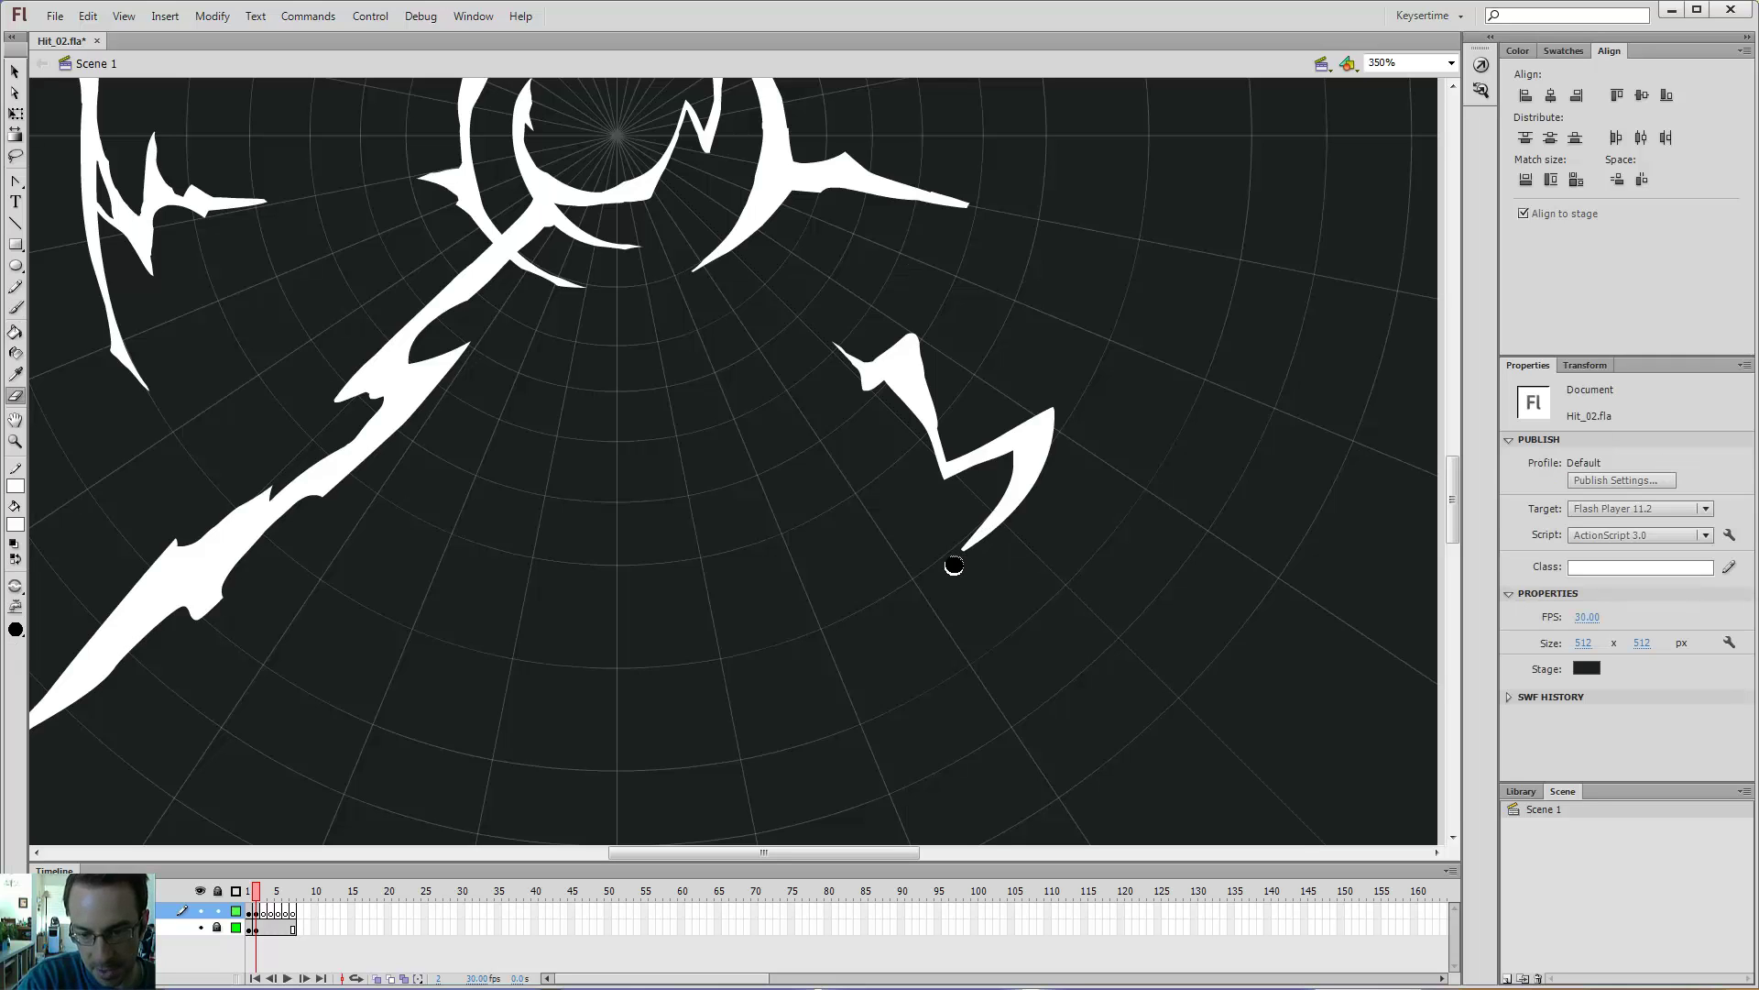
pyautogui.moveTo(950, 562)
pyautogui.mouseDown()
pyautogui.moveTo(1015, 520)
pyautogui.moveTo(1045, 463)
pyautogui.mouseUp()
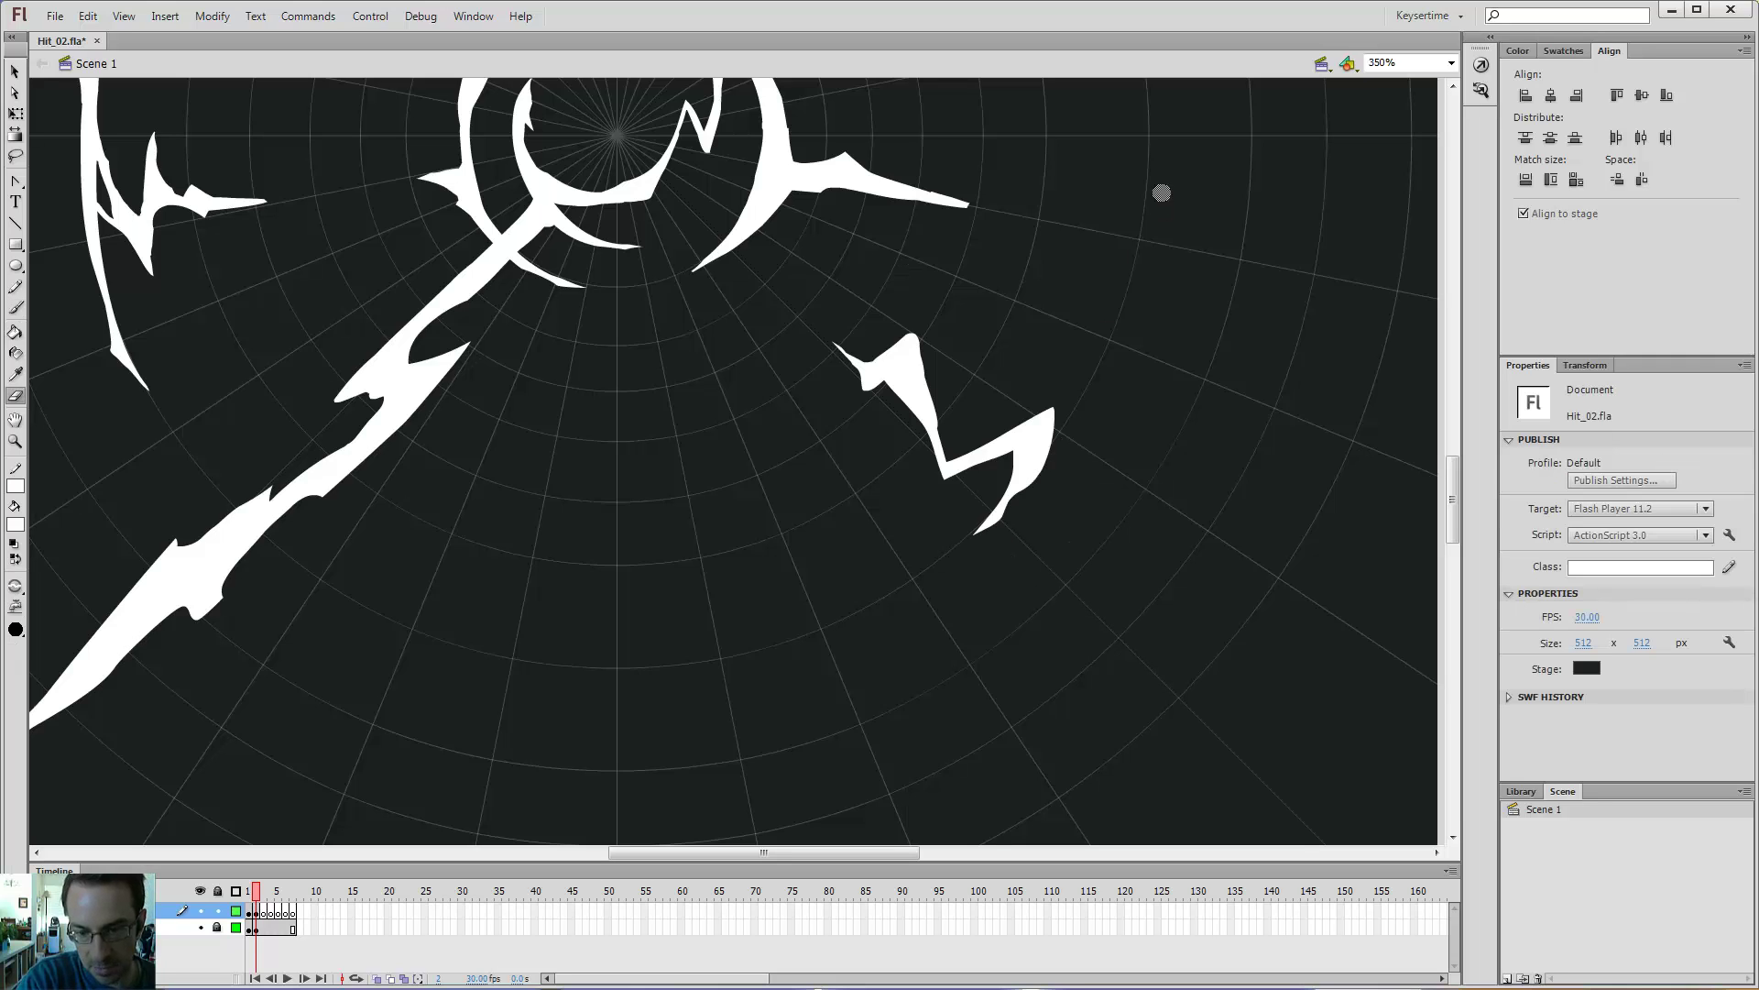
pyautogui.press('b')
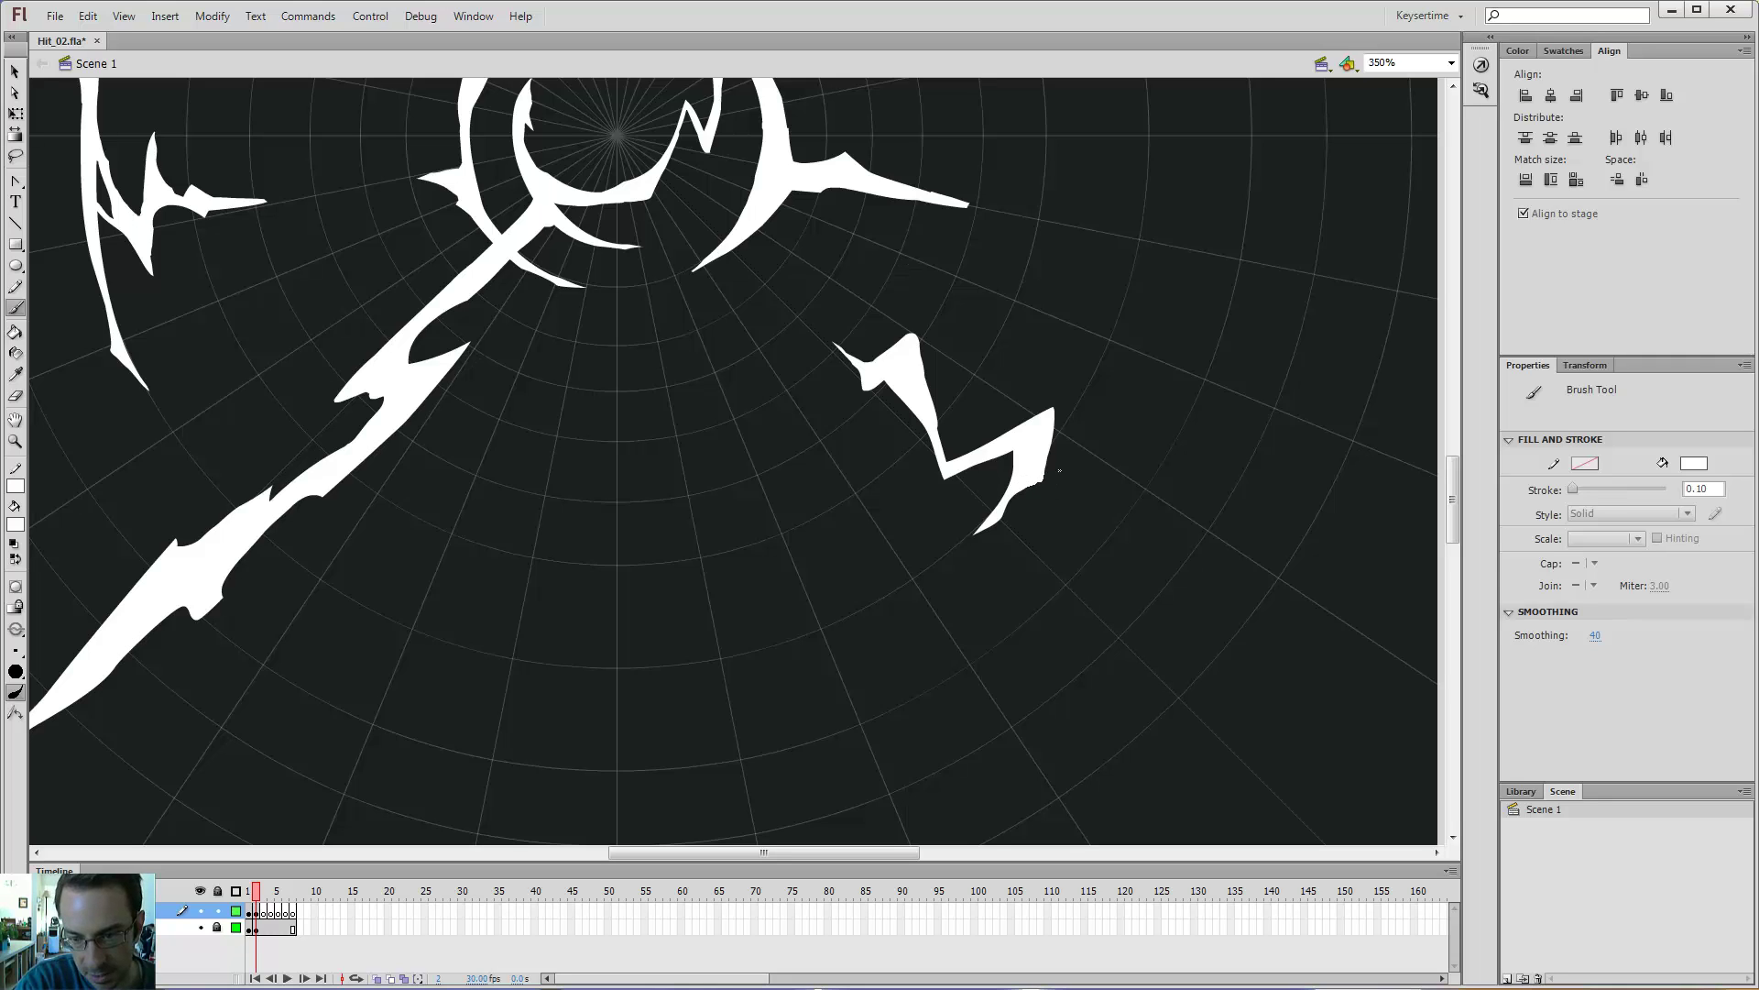
pyautogui.press('e')
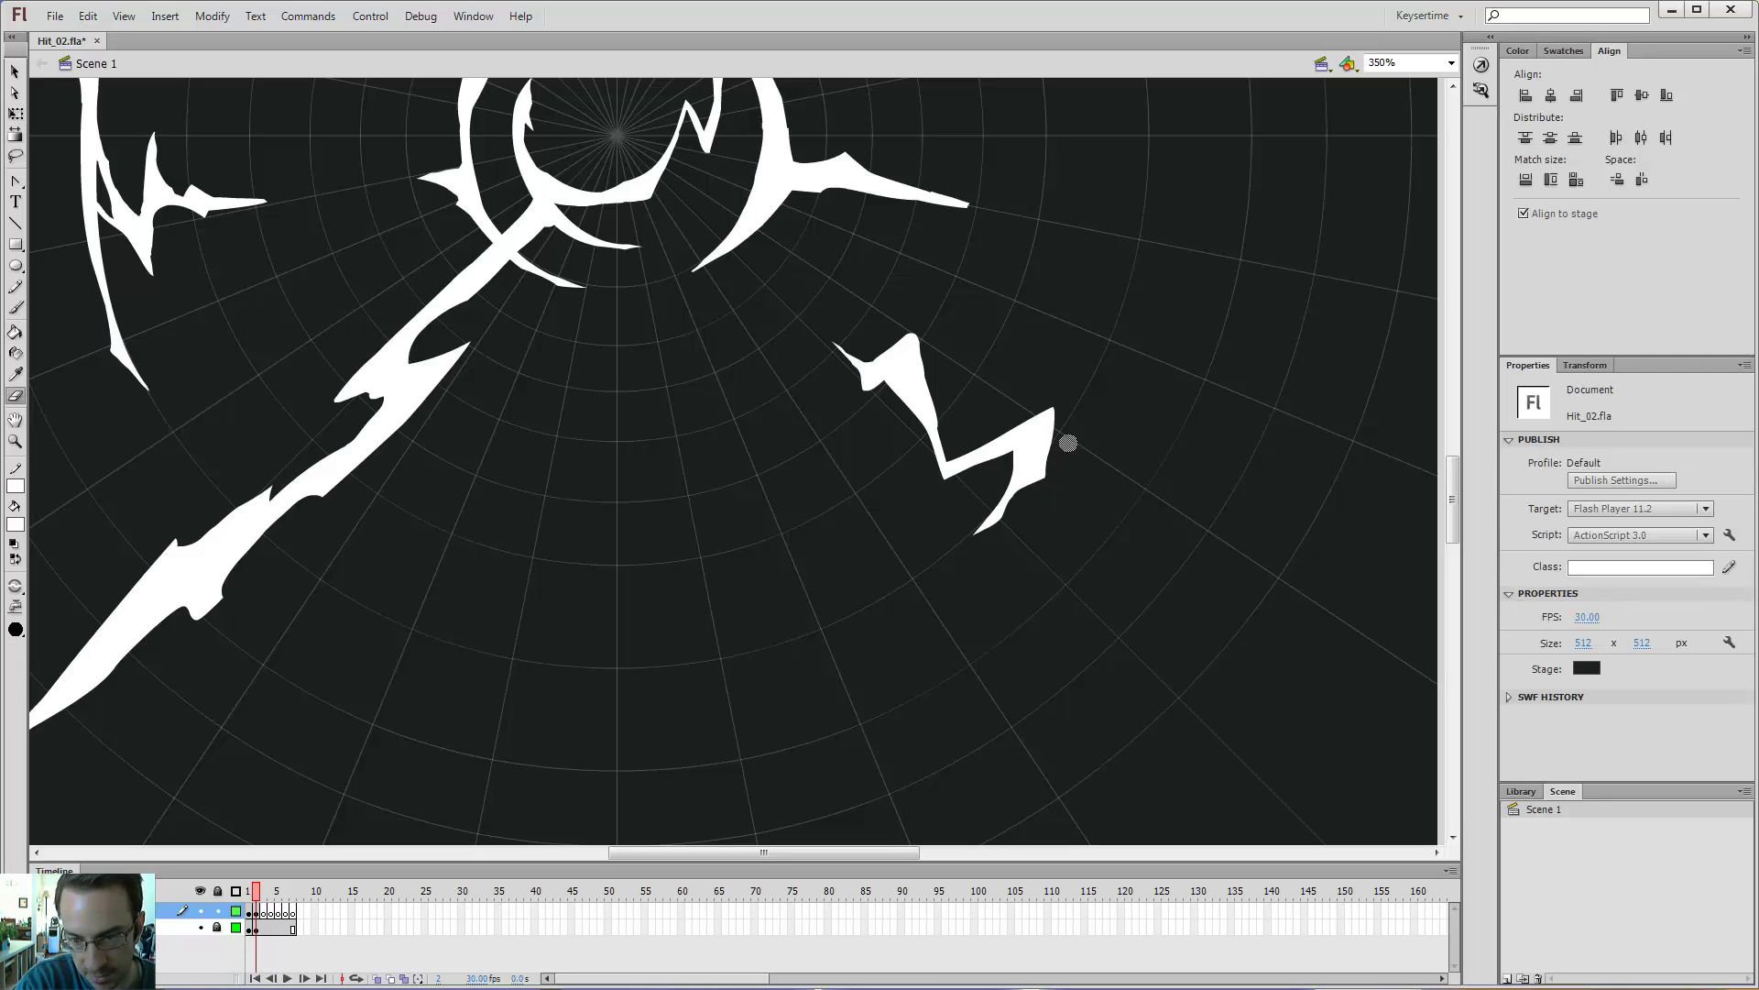
pyautogui.press('b')
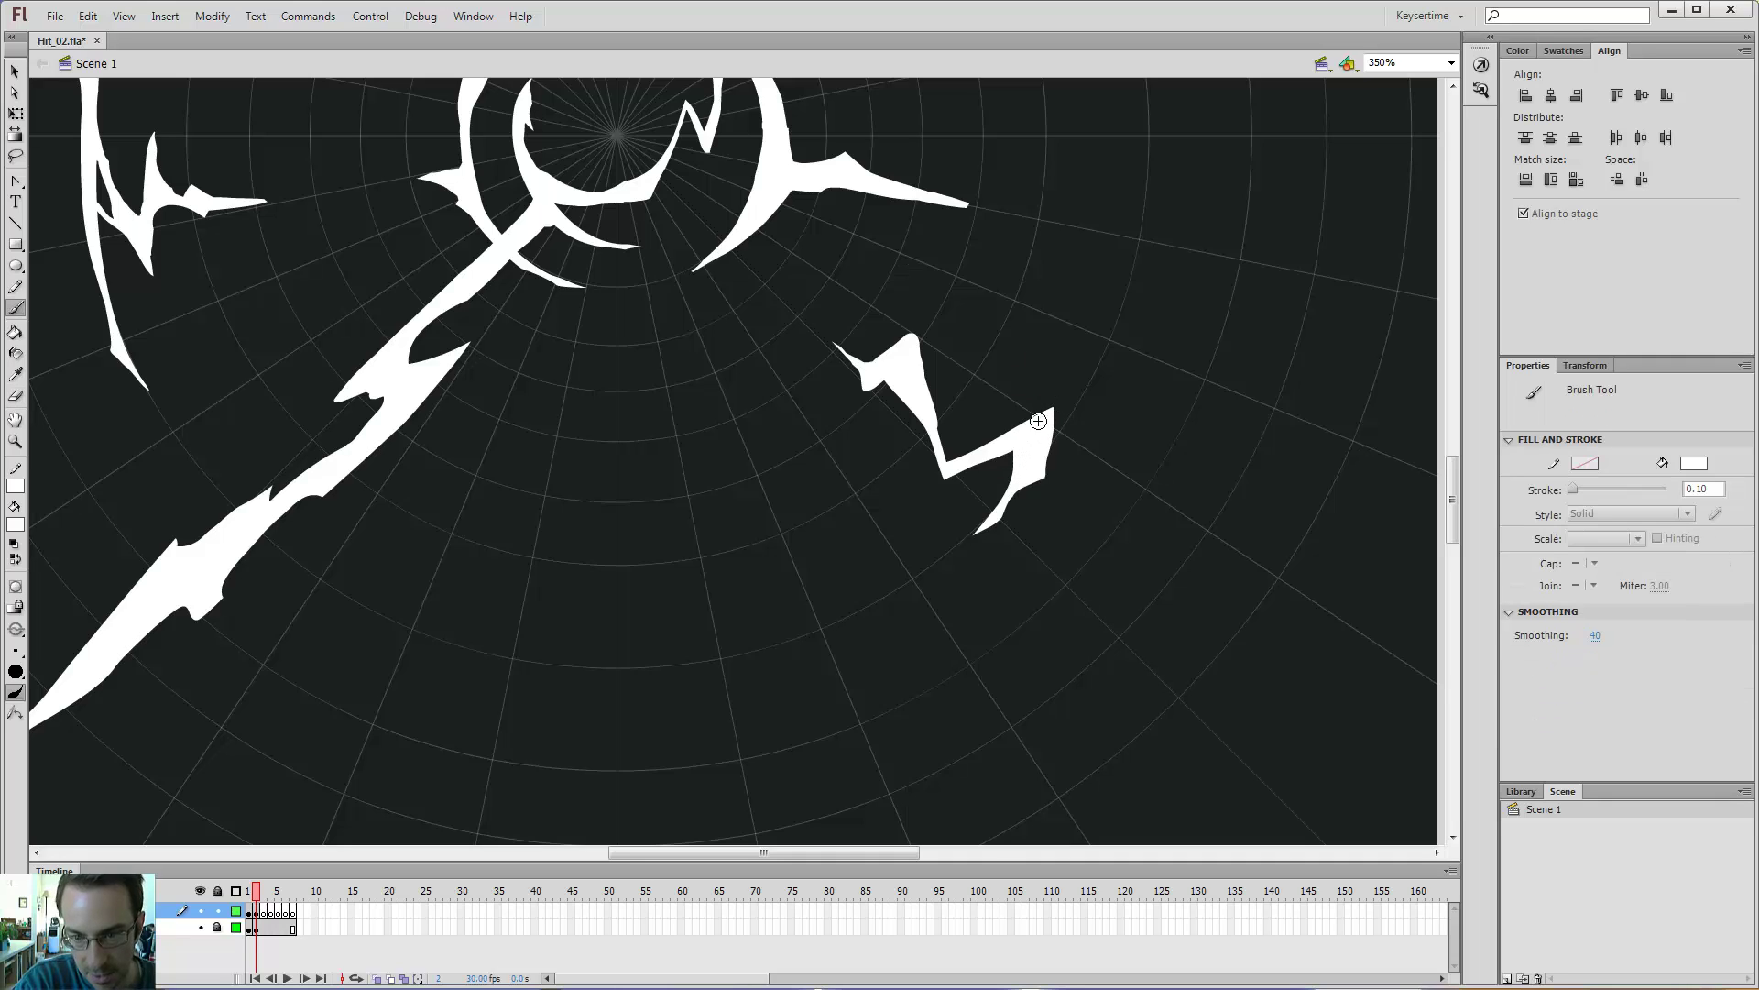
# - Erase a small hole inside the upper bend of the lower-right bolt and sharpen its edges with the Brush
pyautogui.press('e')
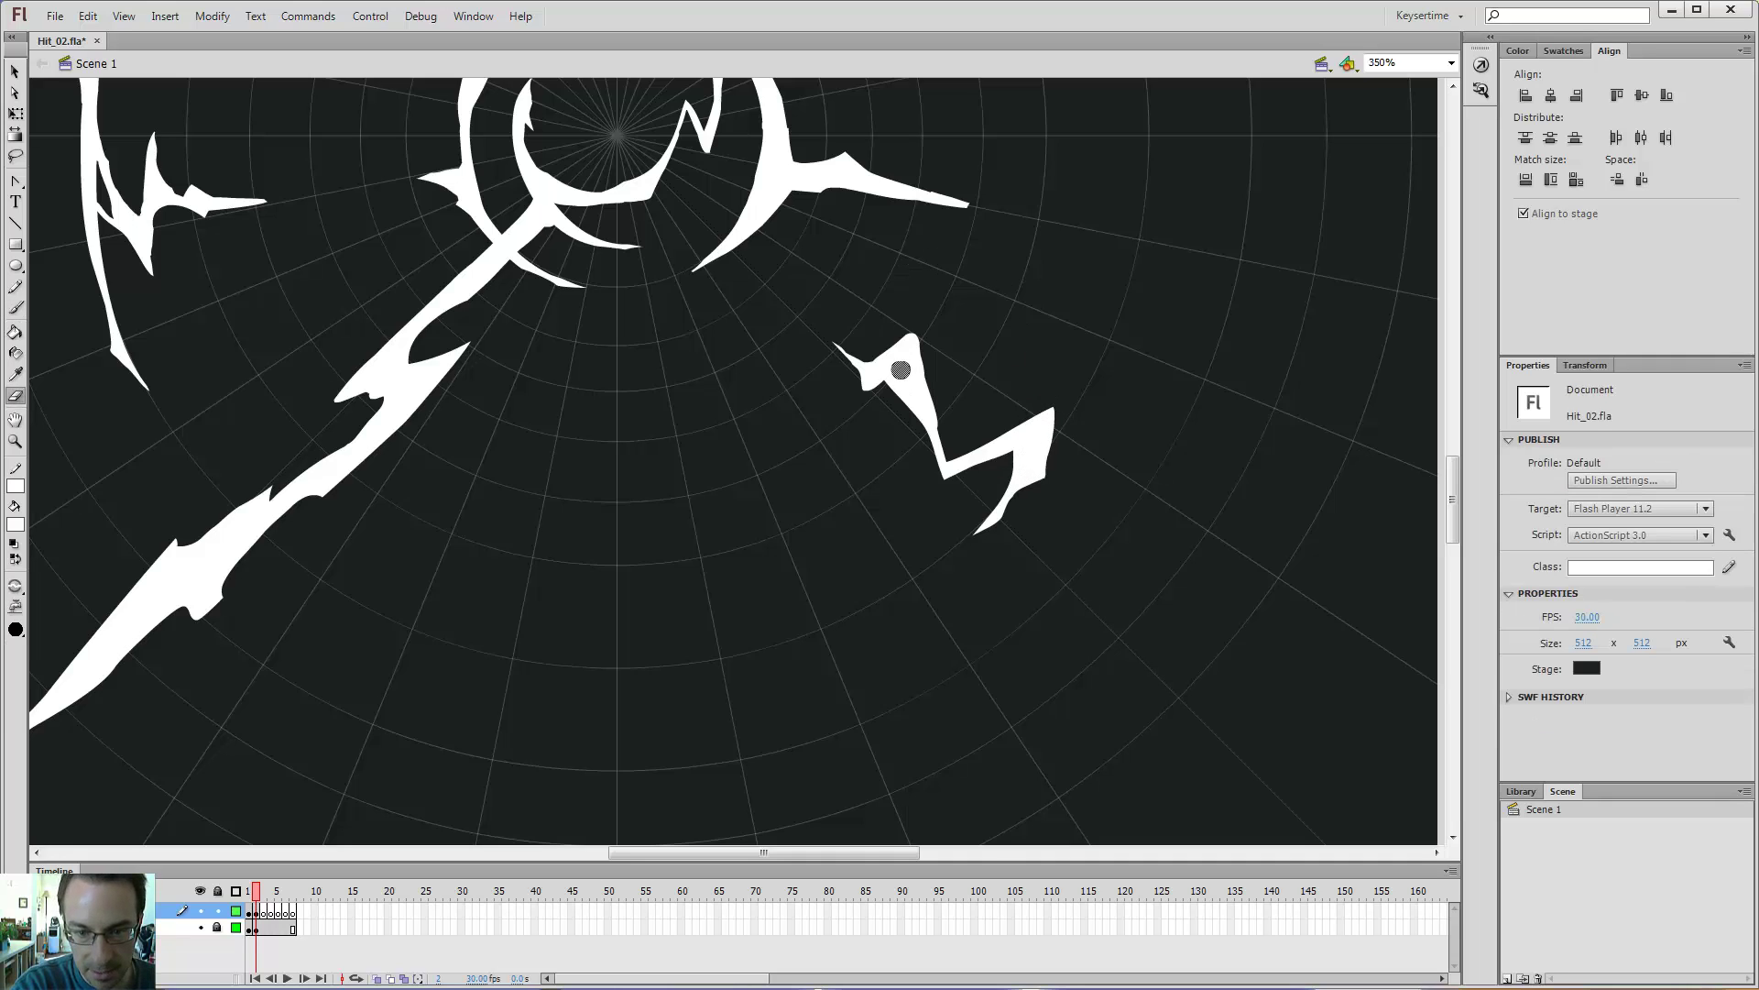
pyautogui.moveTo(900, 369); pyautogui.dragTo(910, 394)
pyautogui.press('b')
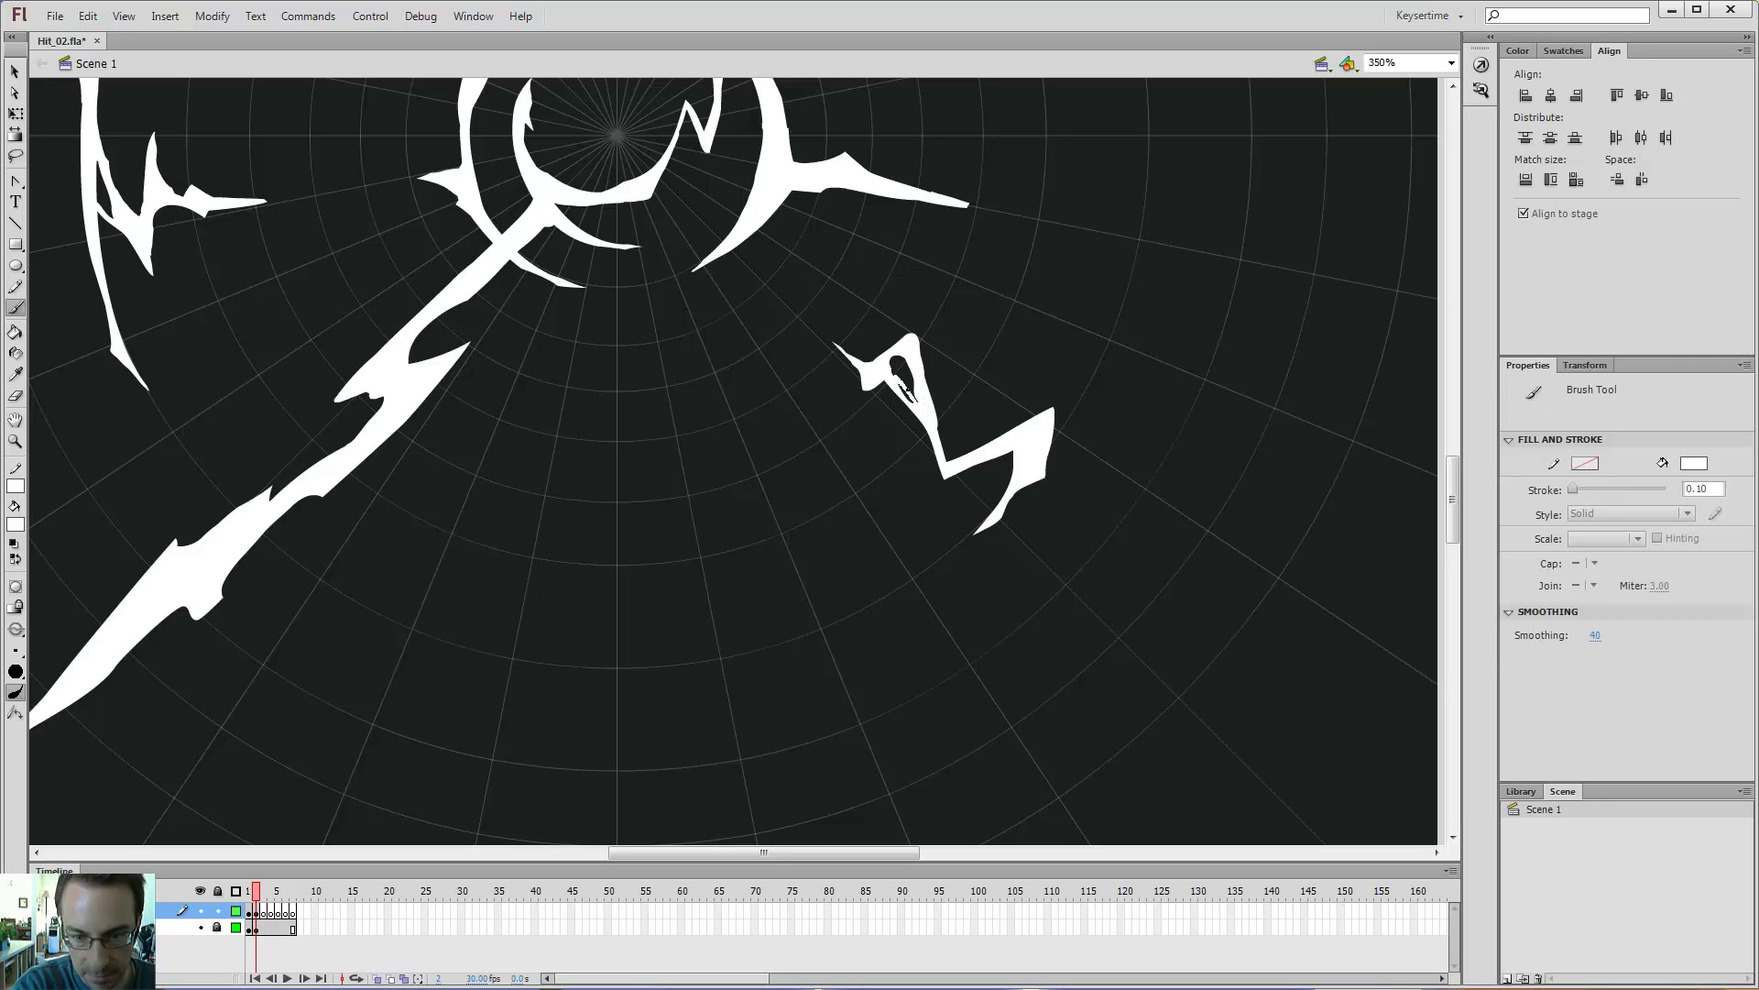
pyautogui.press('k')
pyautogui.press('b')
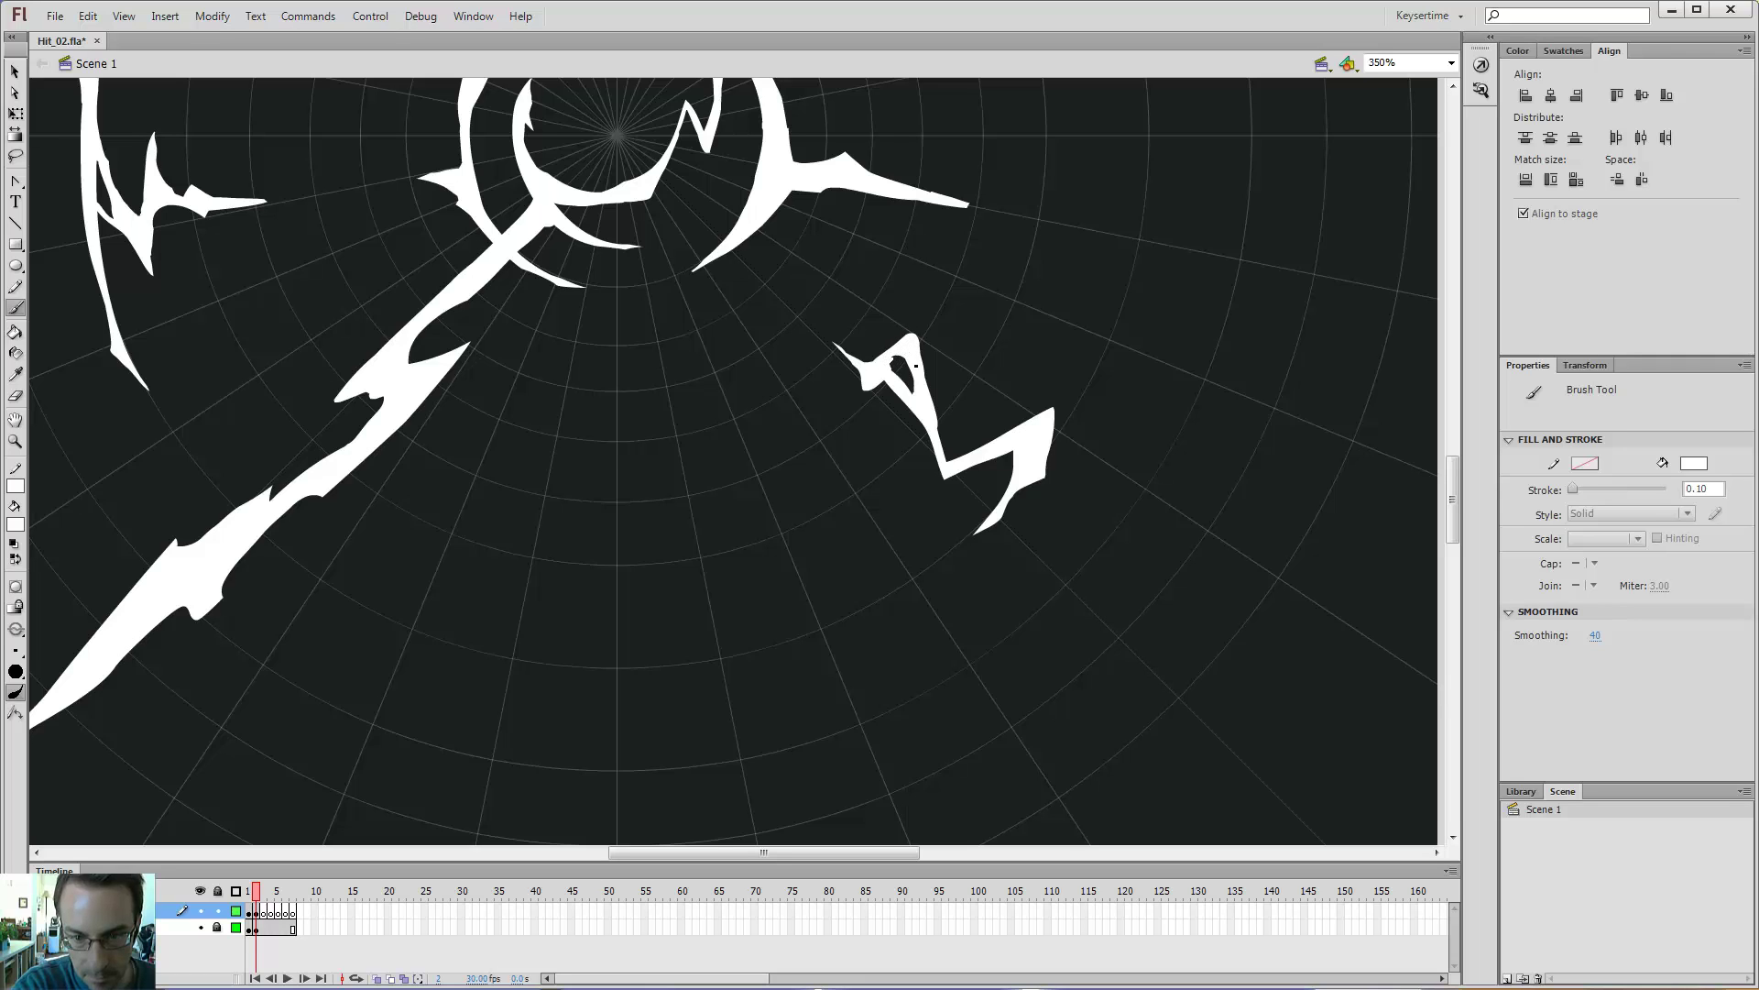
# - Brush a sharp upward point onto the upper bend of the lower-right bolt
pyautogui.hotkey('ctrl', '-')
pyautogui.keyDown('ctrl'); pyautogui.click(828, 378); pyautogui.keyUp('ctrl')
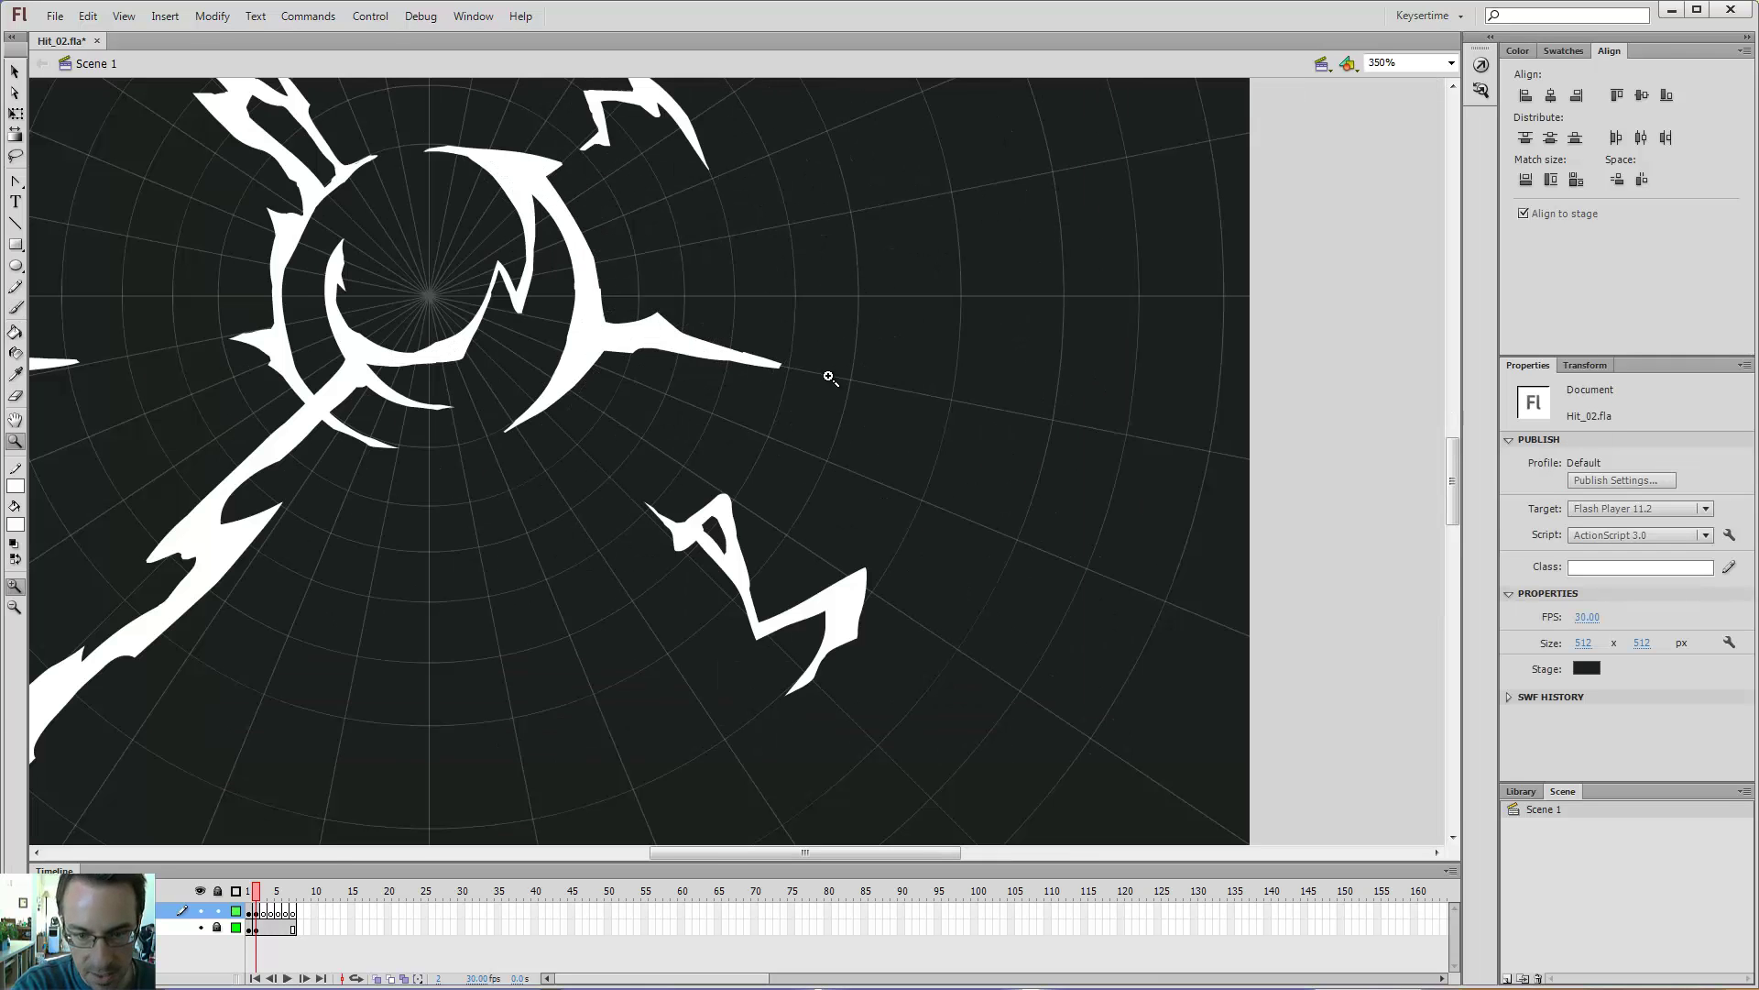
pyautogui.moveTo(722, 524); pyautogui.dragTo(736, 502)
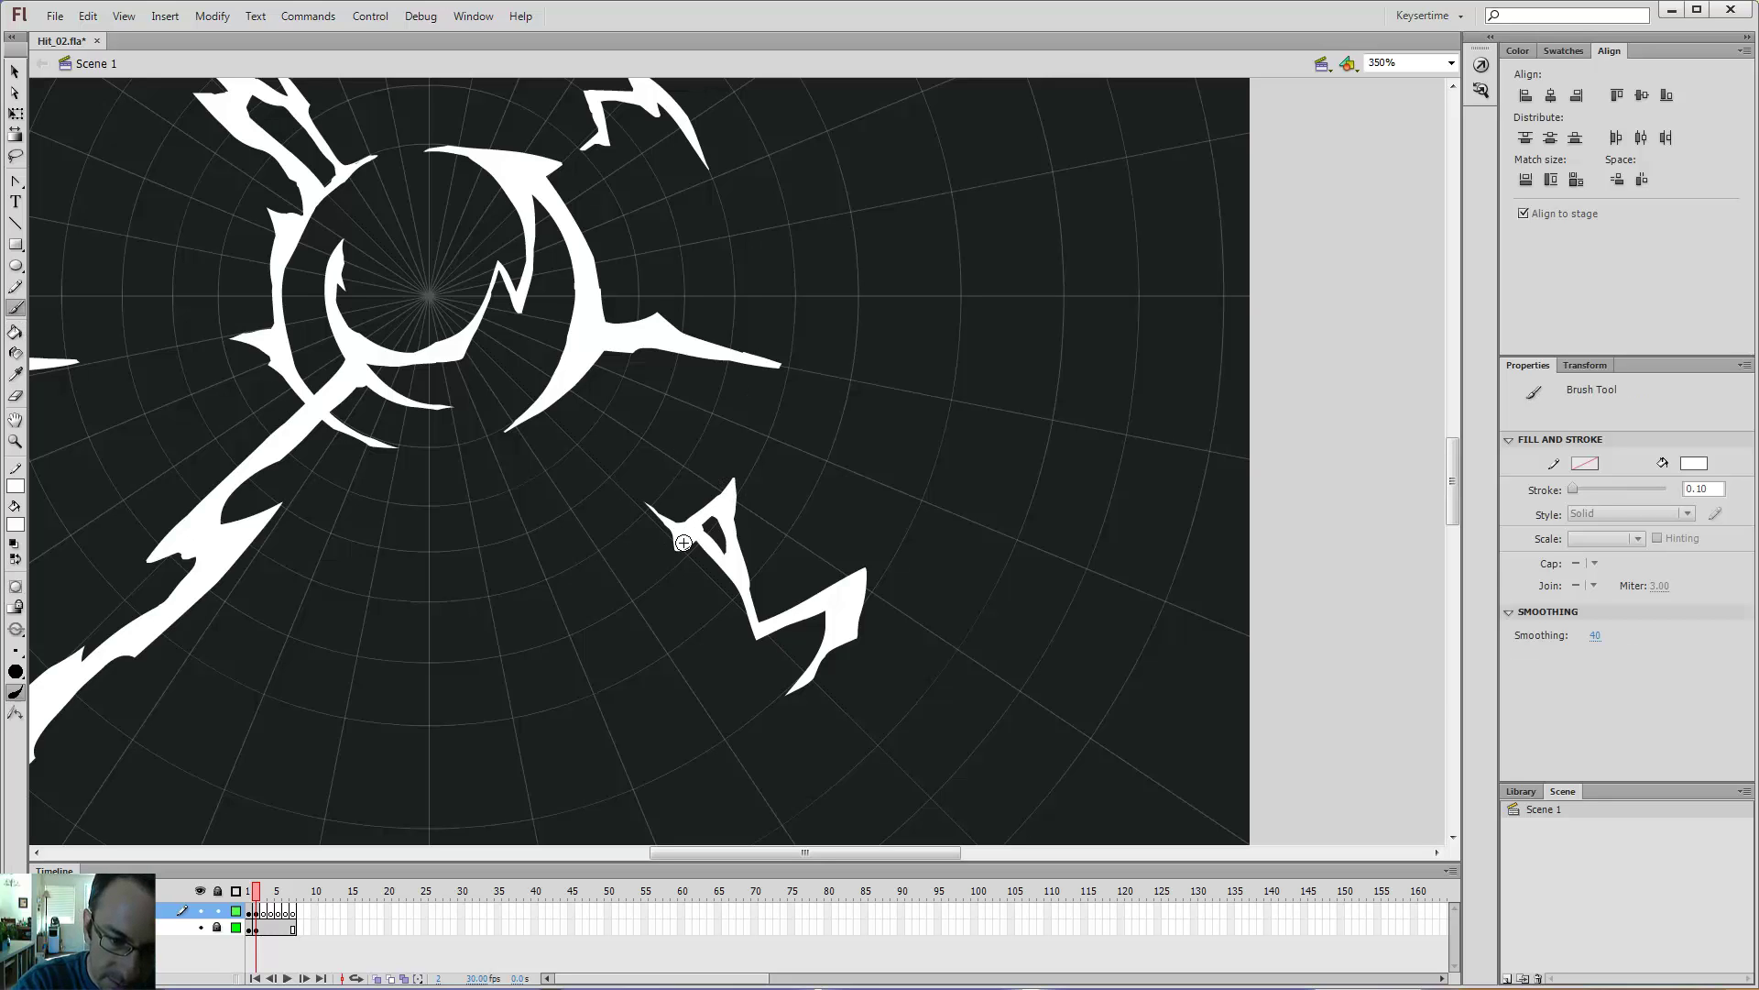
# - Trim the underside of the lower-right bolt's inner end, then brush and fill a second pointed prong there
pyautogui.press('e')
pyautogui.moveTo(692, 548); pyautogui.dragTo(657, 553)
pyautogui.press('b')
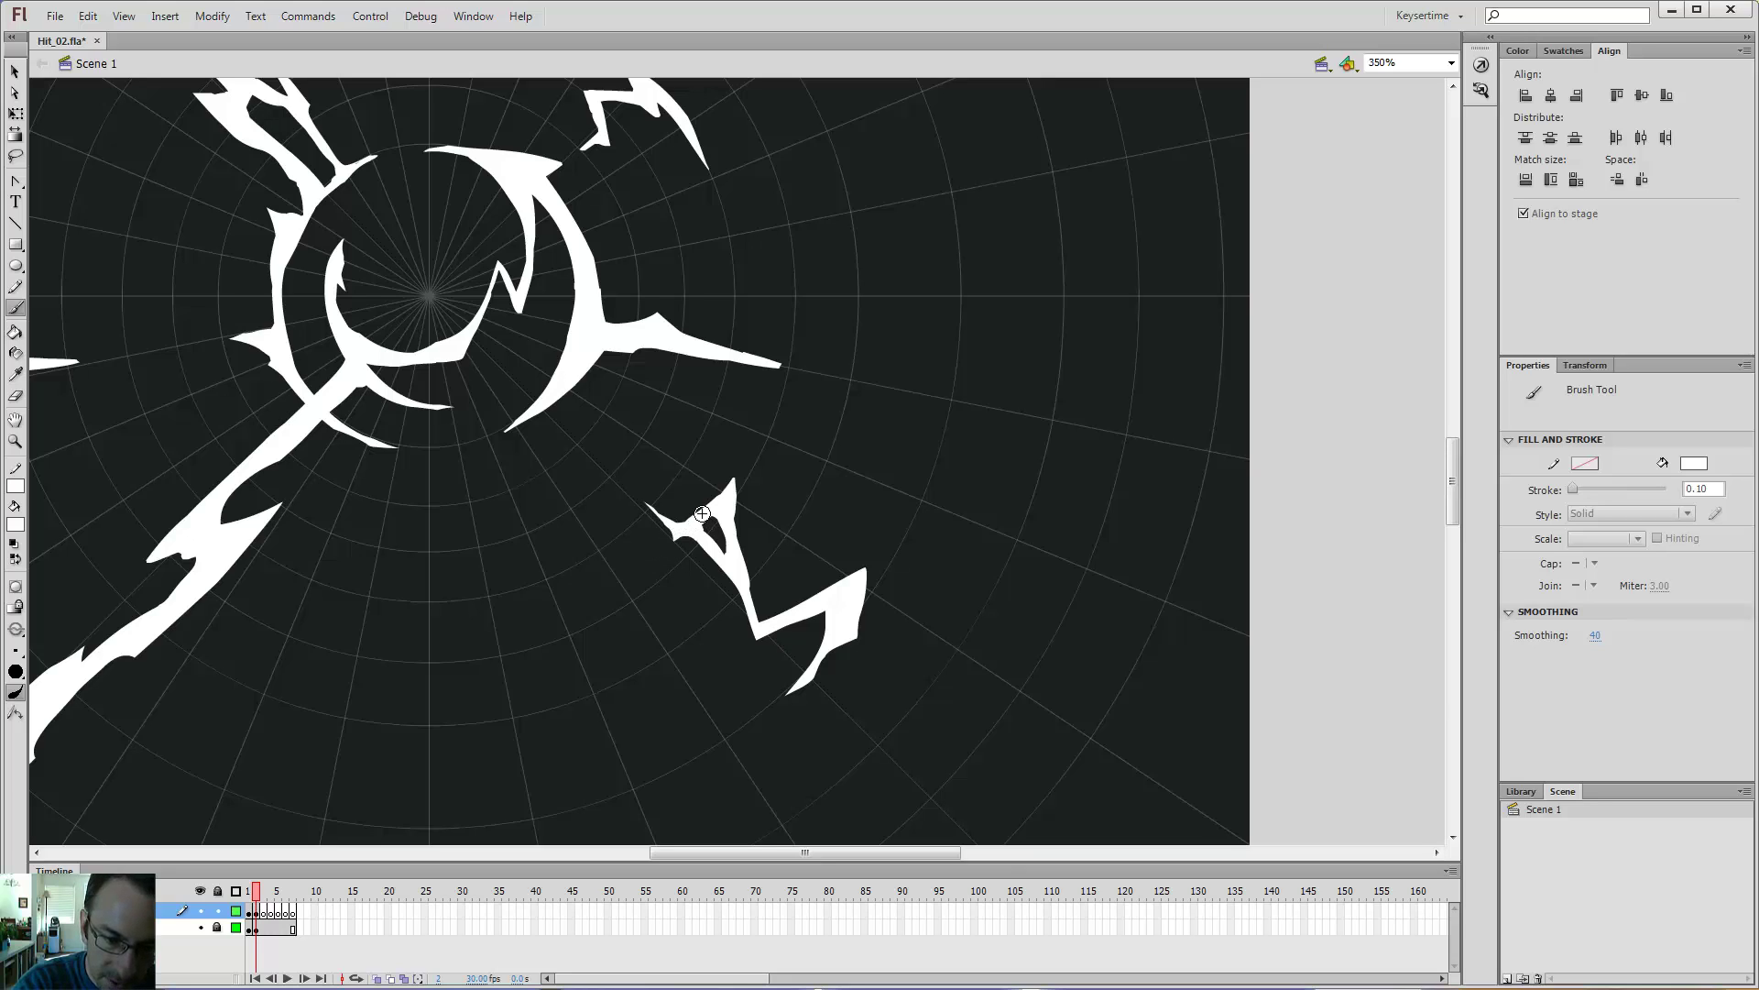
pyautogui.moveTo(682, 537); pyautogui.dragTo(610, 570)
pyautogui.press('k')
pyautogui.click(663, 539)
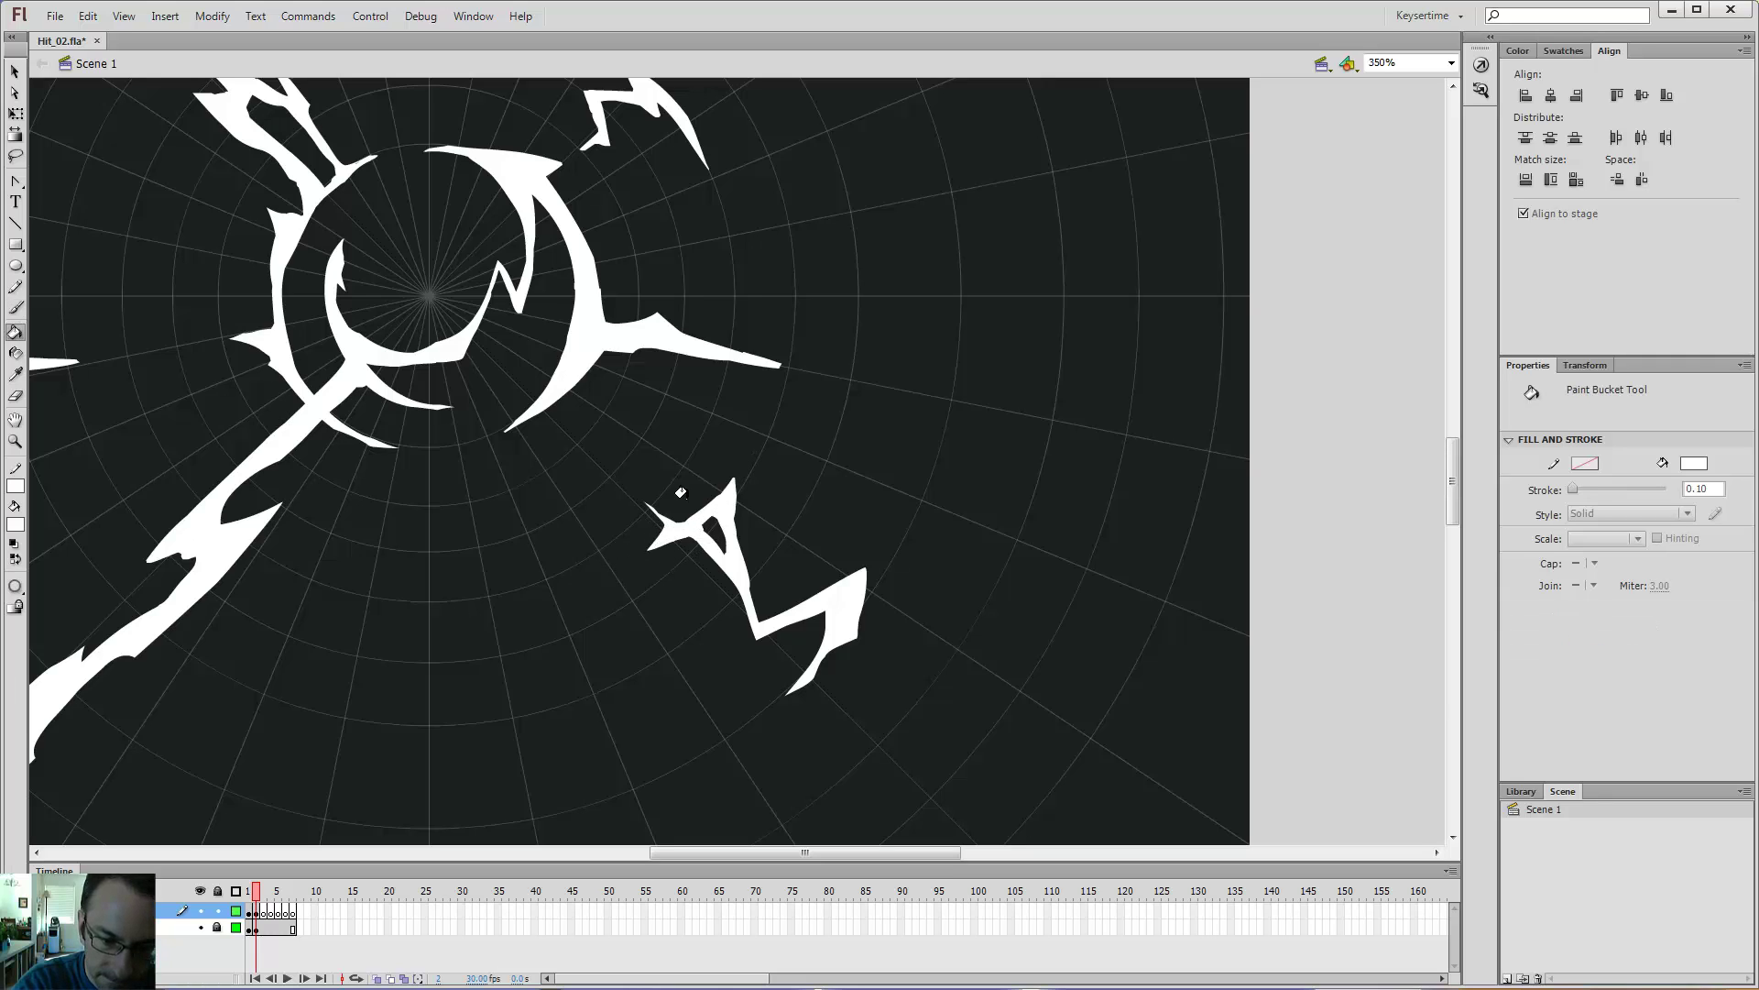
# - Try brushing a jagged extension above the inner end of the lower-right bolt, and undo the strokes
pyautogui.hotkey('ctrl', '-')
pyautogui.hotkey('ctrl', '=')
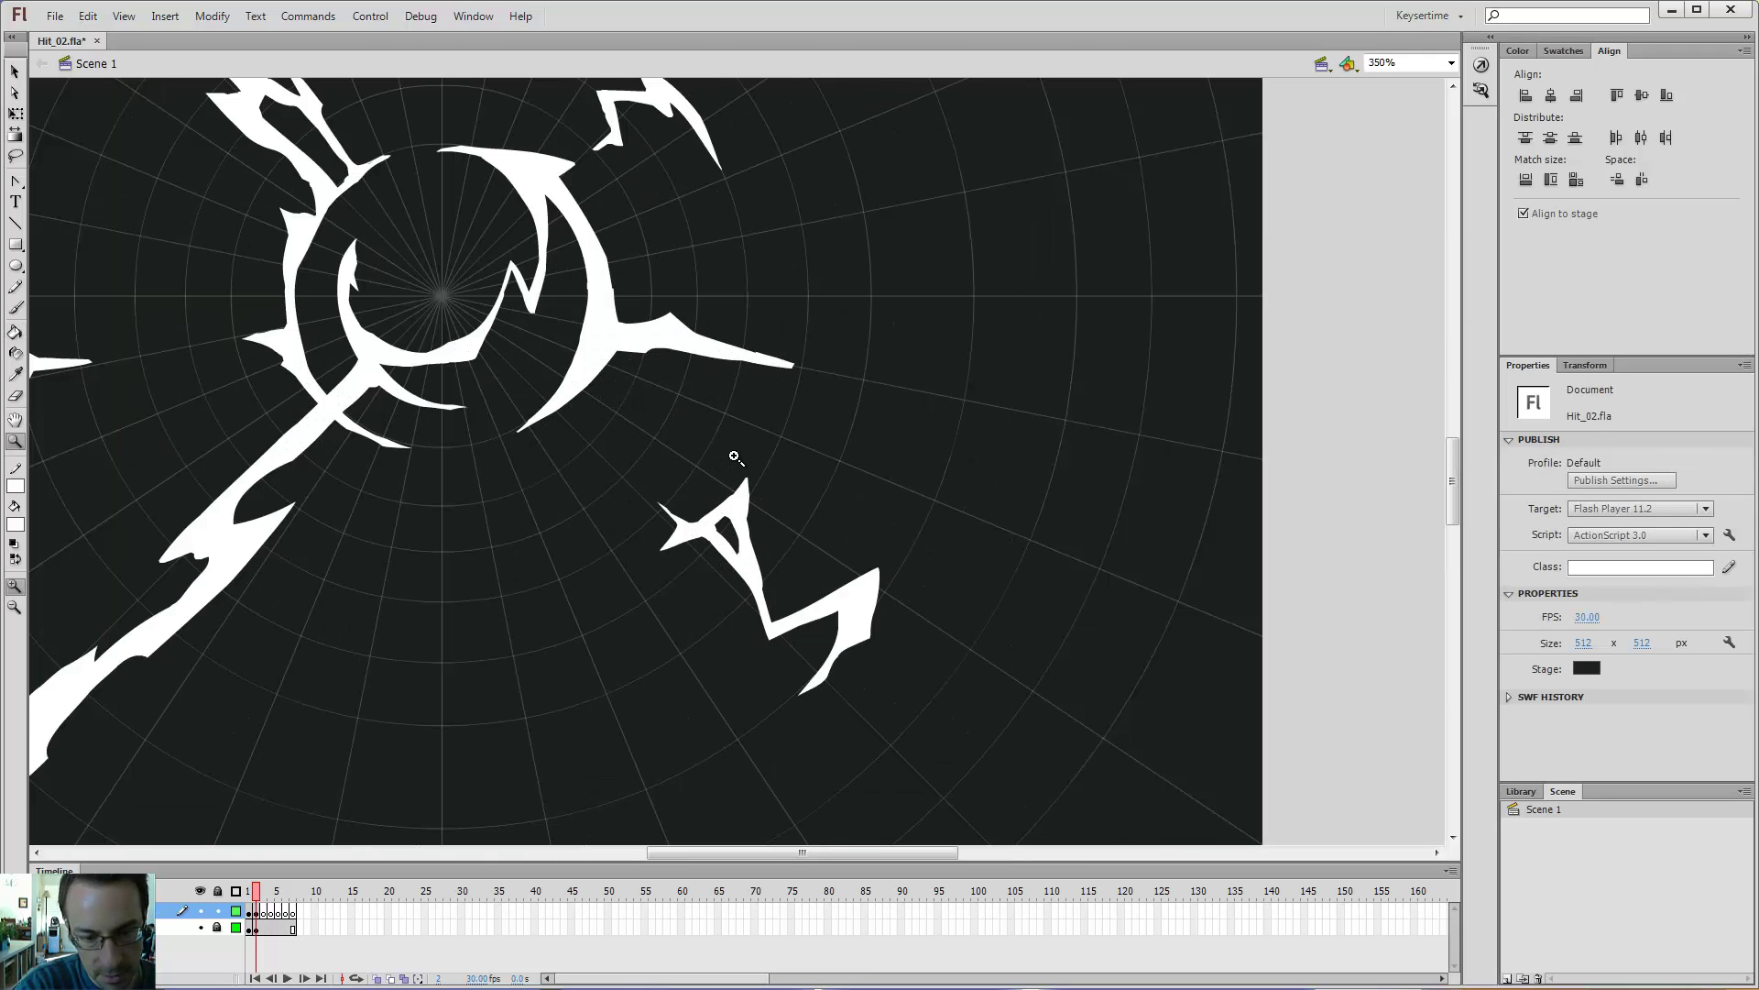
pyautogui.press('b')
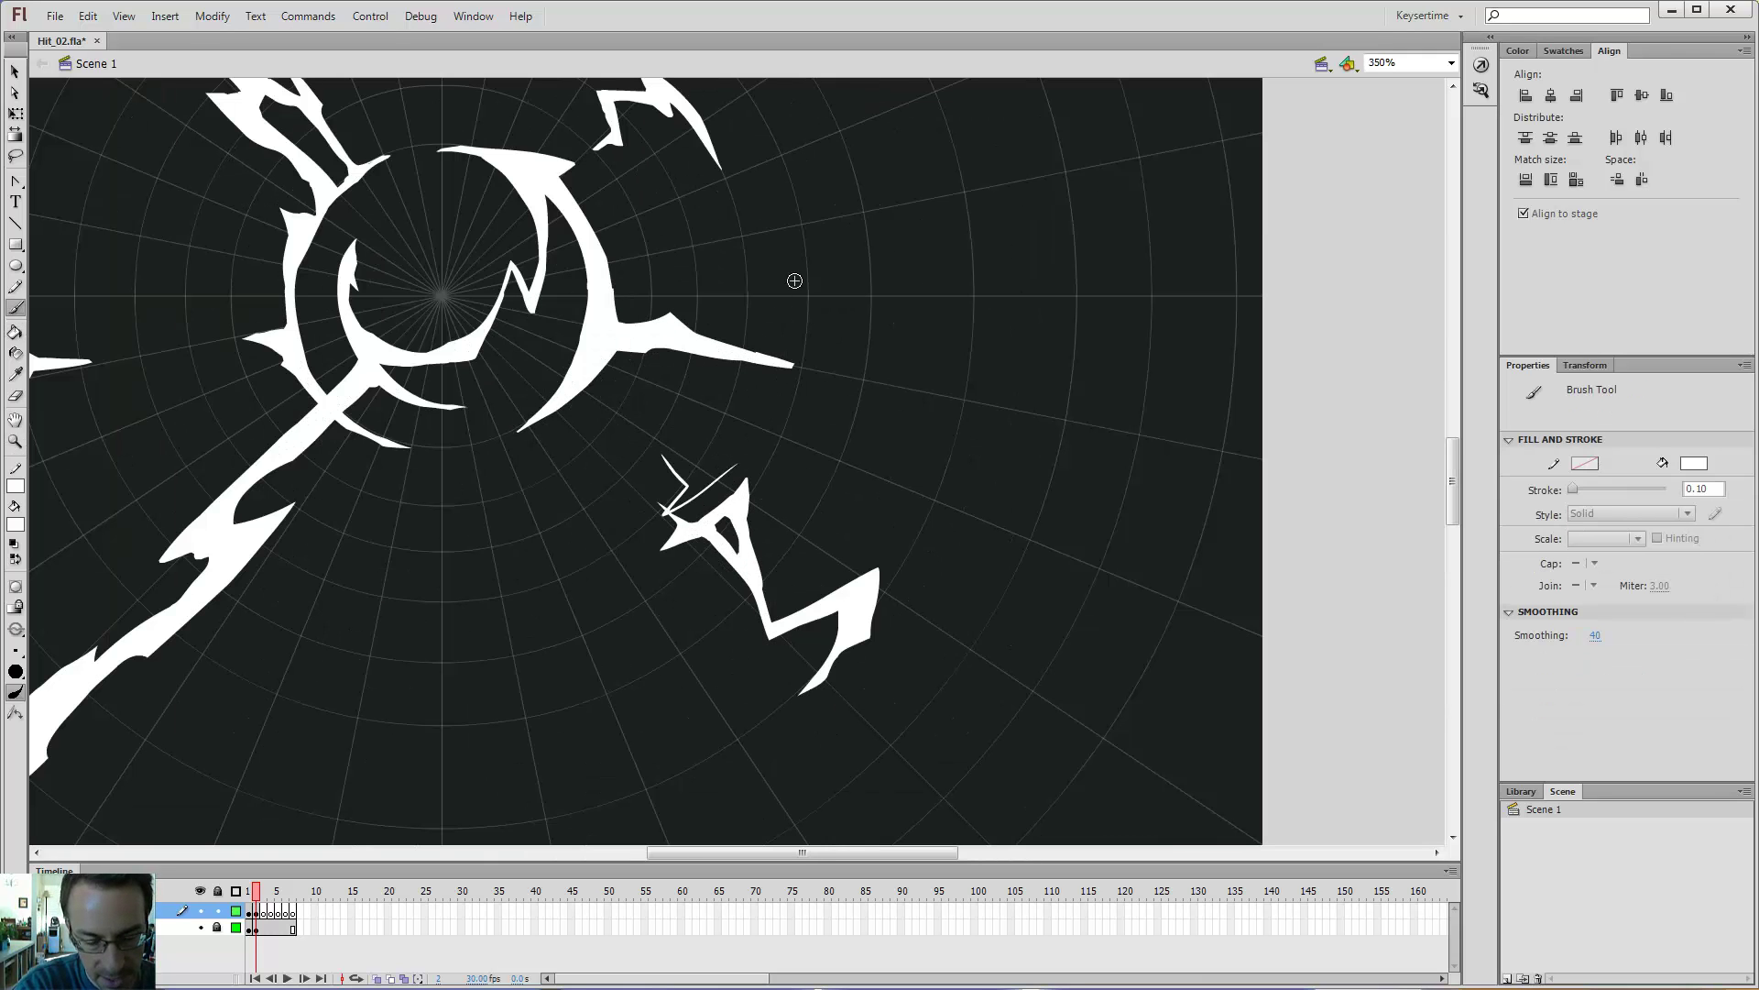
pyautogui.hotkey('ctrl', 'z')
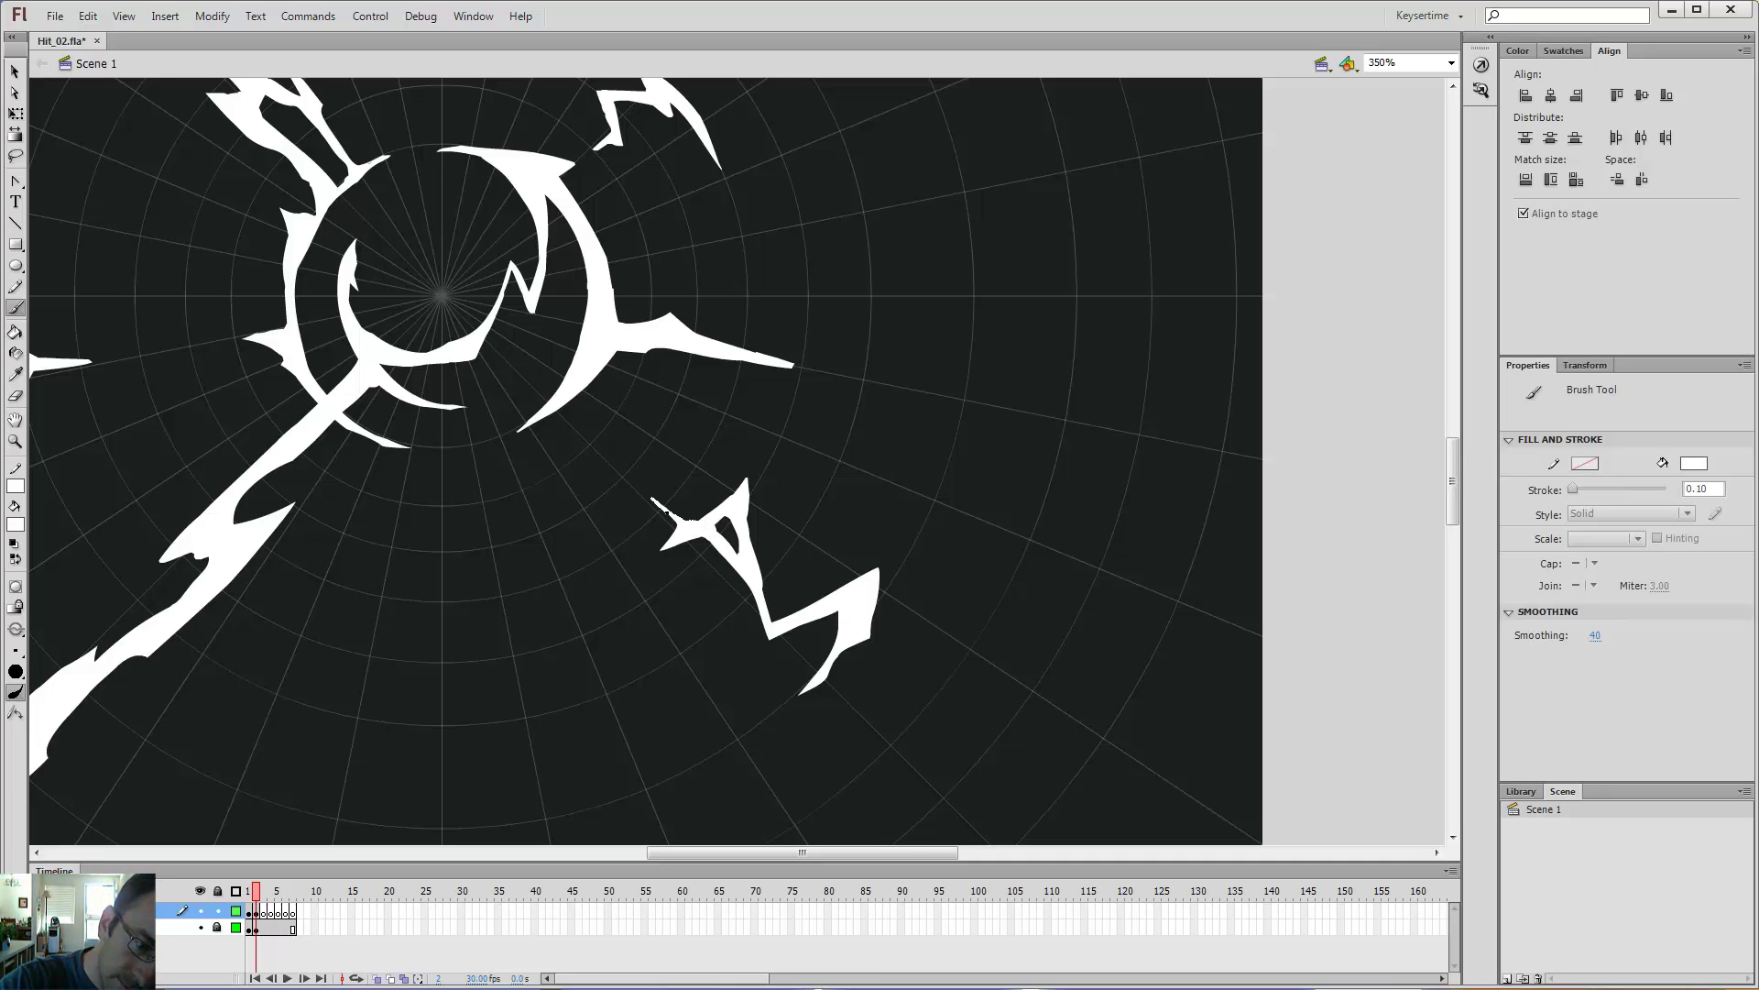
# - Brush a sharp prong pointing toward the centre onto the inner end of the lower-right bolt
pyautogui.moveTo(666, 510)
pyautogui.mouseDown()
pyautogui.moveTo(652, 499)
pyautogui.moveTo(677, 526)
pyautogui.mouseUp()
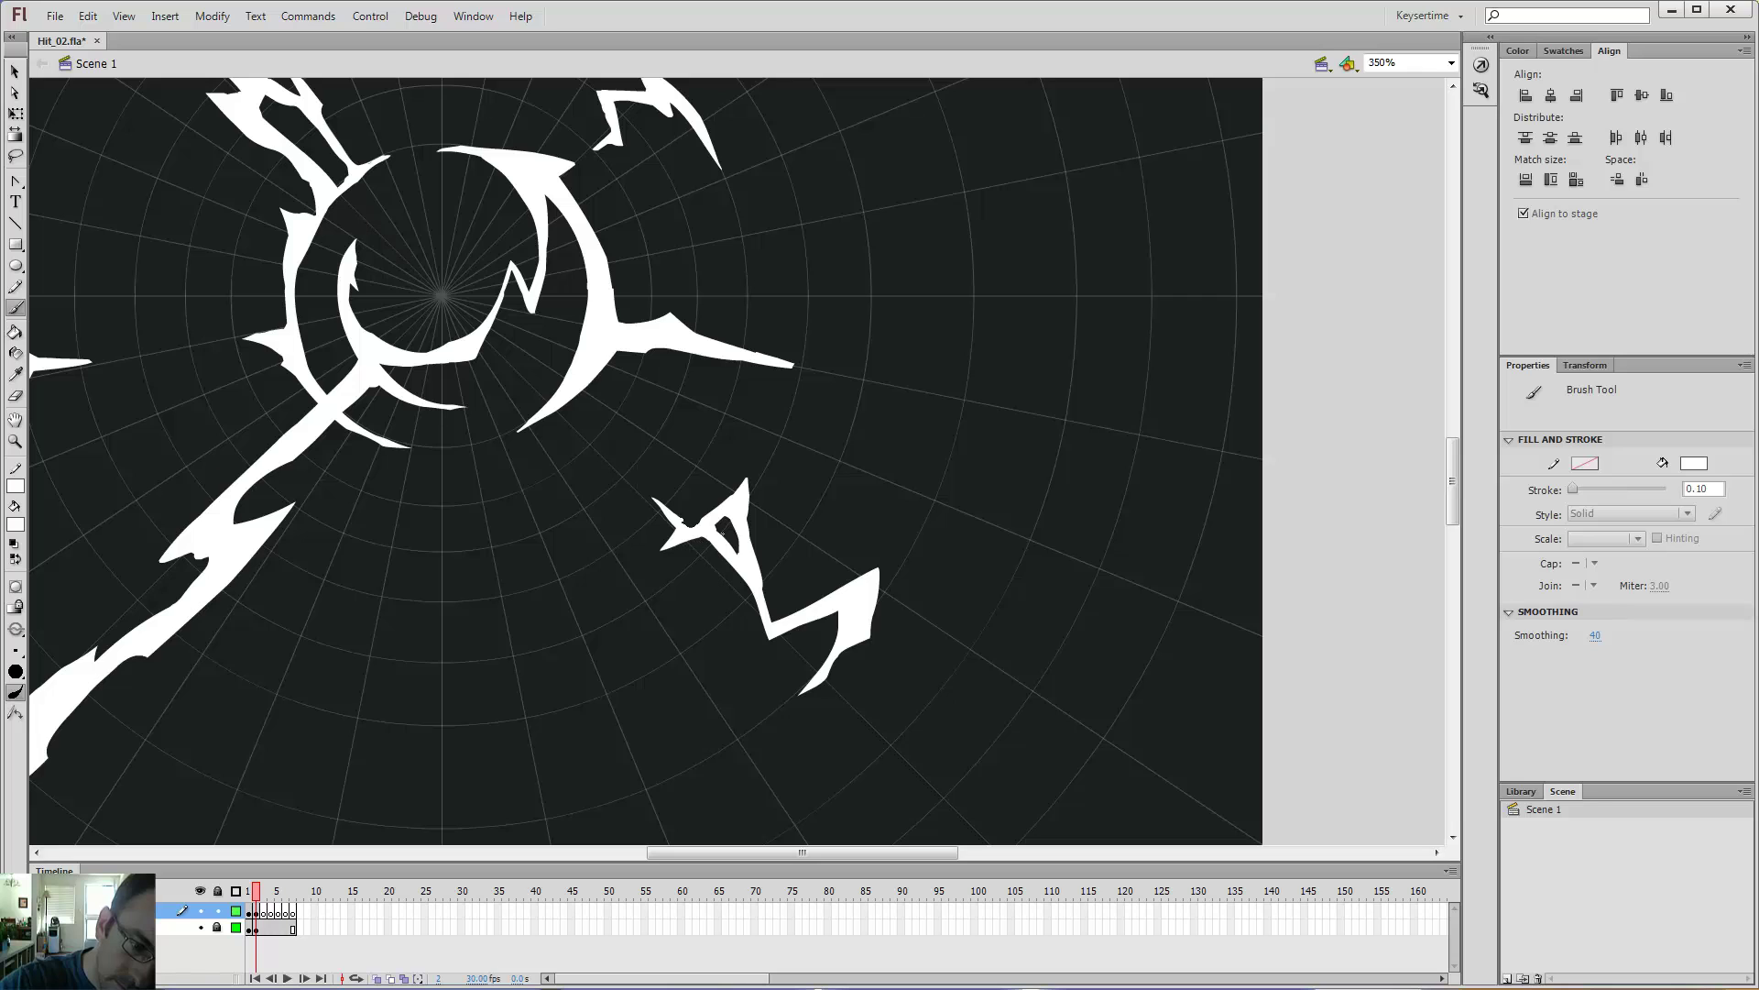
pyautogui.hotkey('ctrl', '-')
pyautogui.press('z')
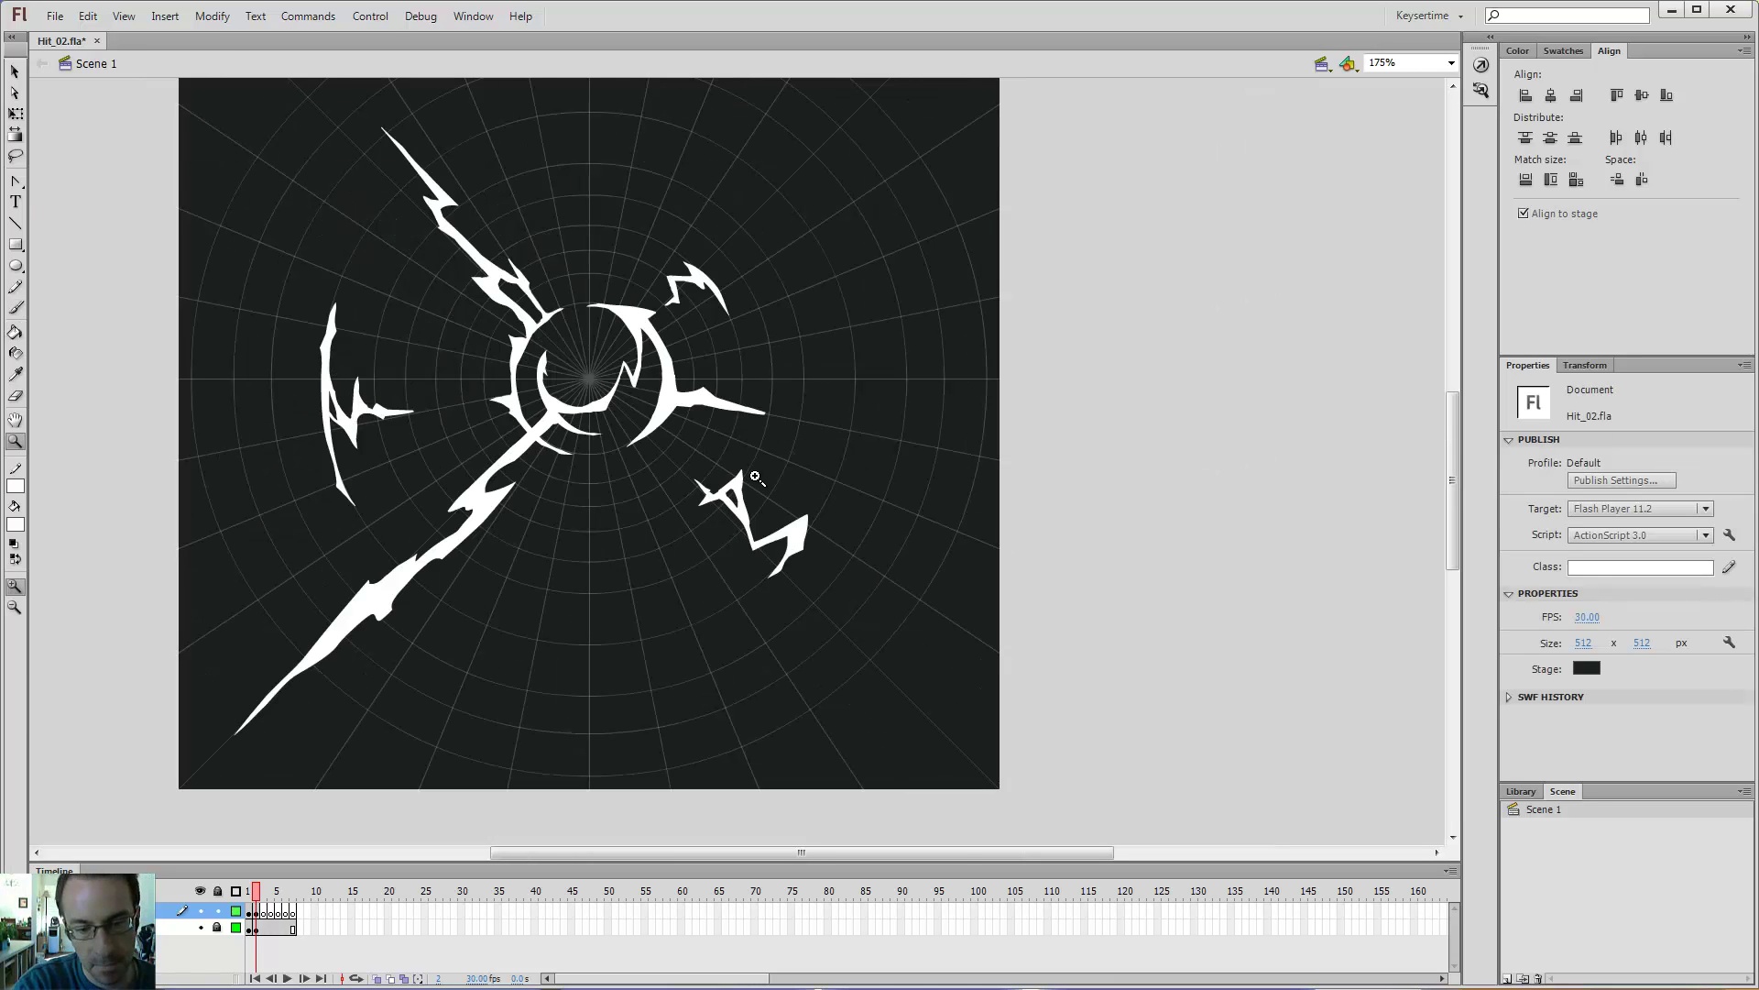
pyautogui.click(755, 477)
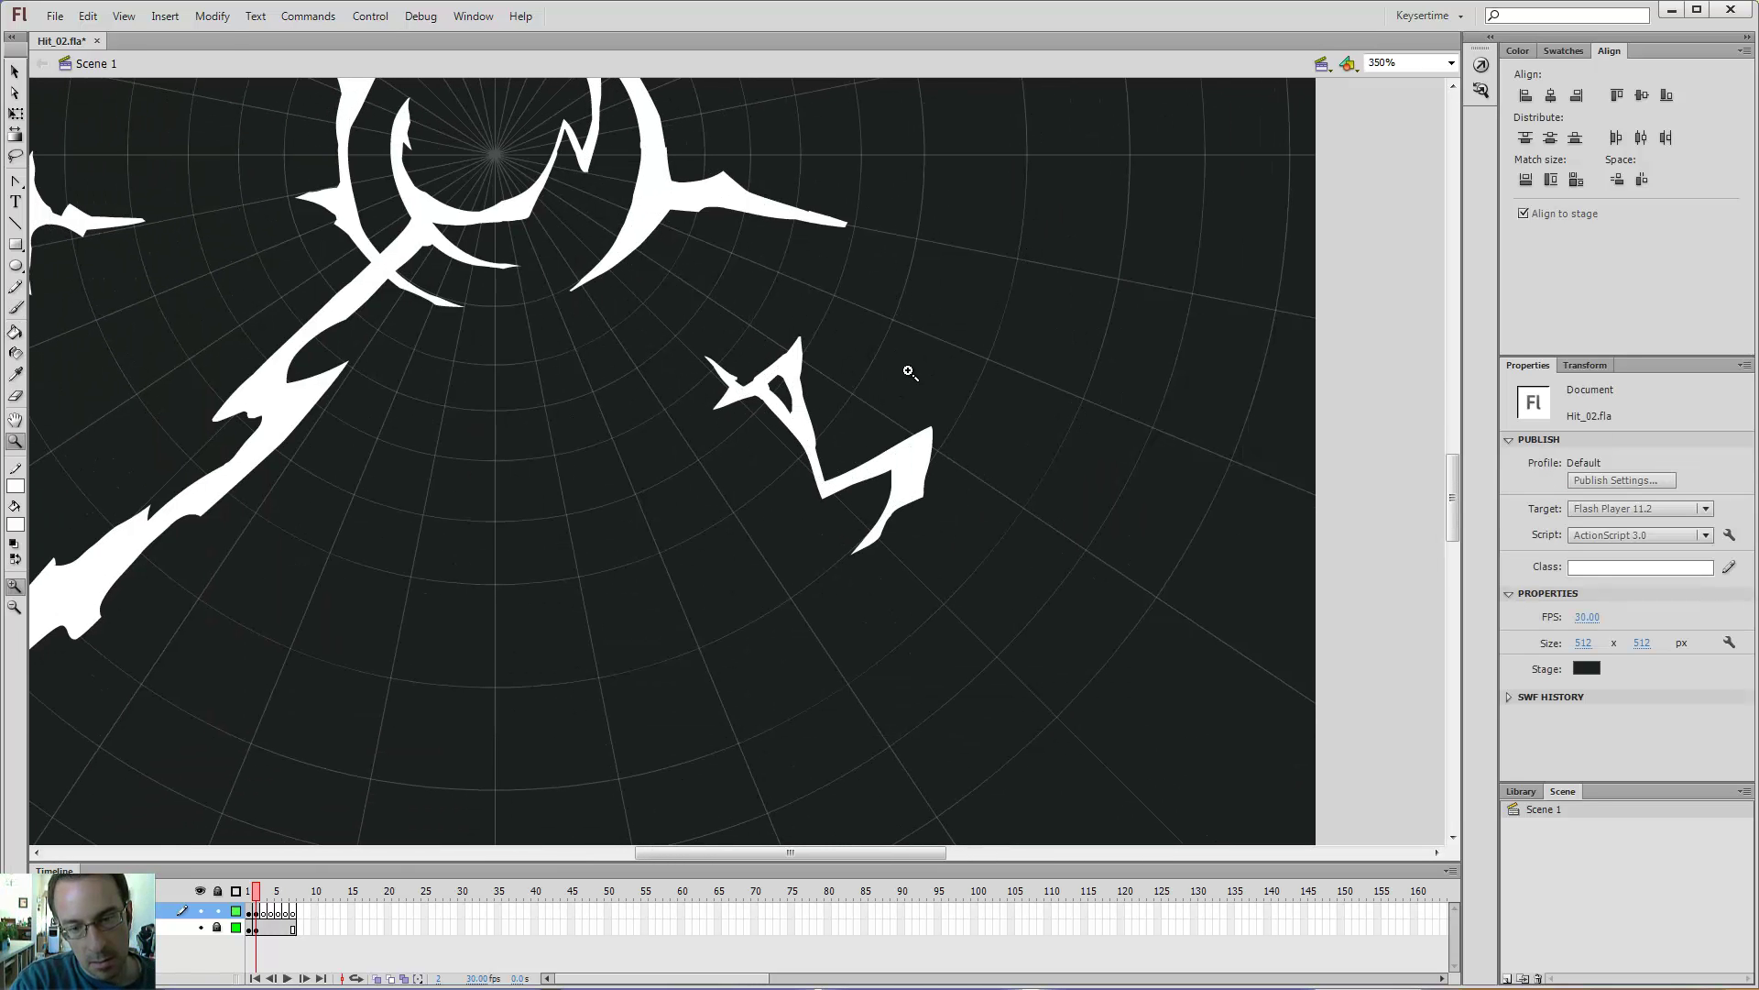
# - Try brushing a curved barb below the lower bend of the lower-right bolt, and undo the strokes
pyautogui.press('b')
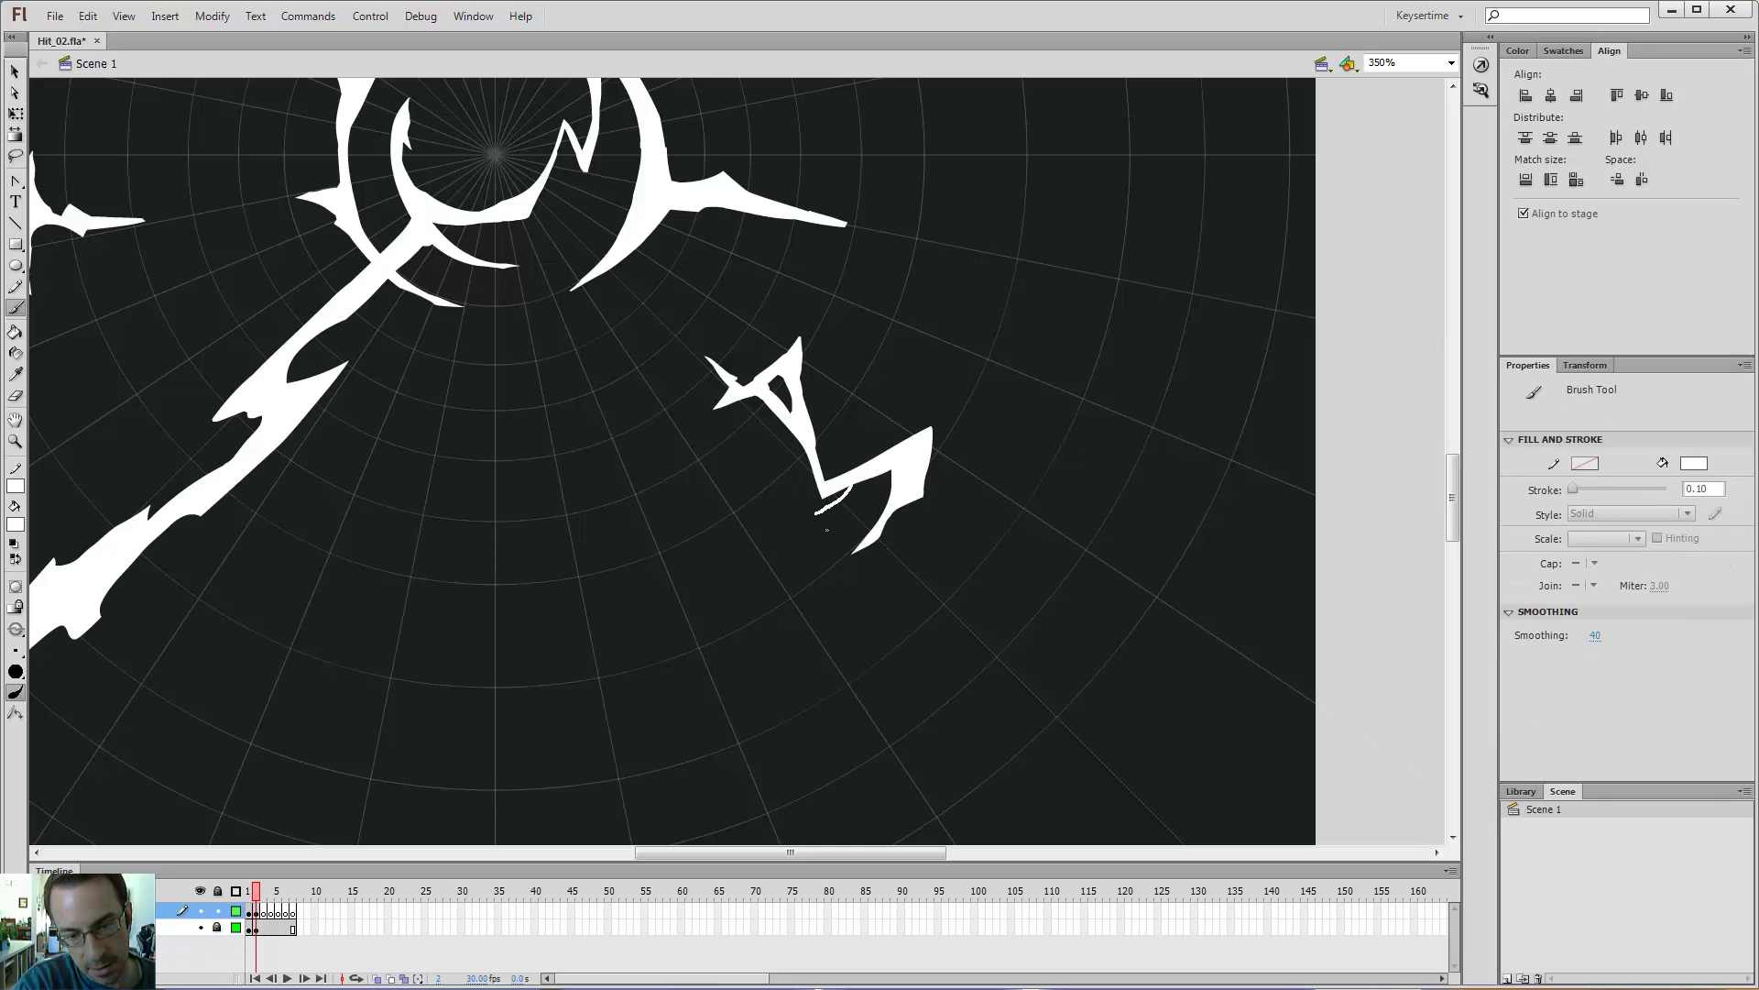
pyautogui.moveTo(786, 525); pyautogui.dragTo(794, 556)
pyautogui.press('e')
pyautogui.press('b')
pyautogui.hotkey('ctrl', '-')
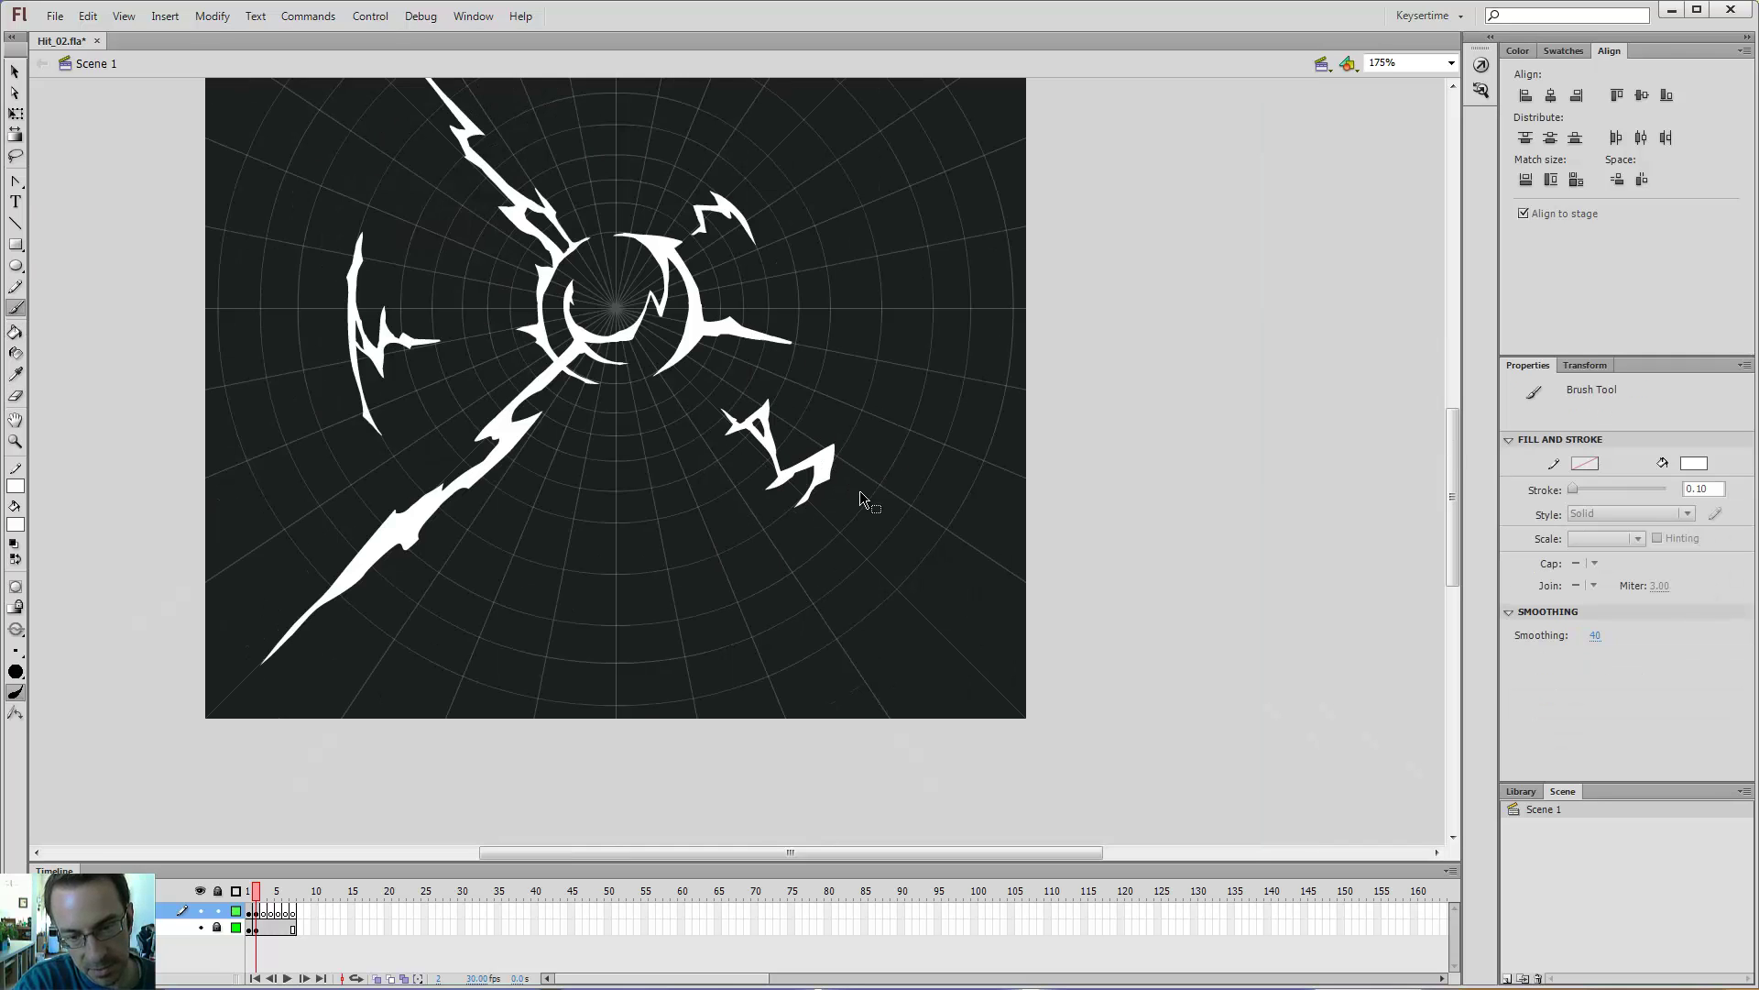
pyautogui.hotkey('ctrl', '-')
pyautogui.press('z')
pyautogui.click(829, 424)
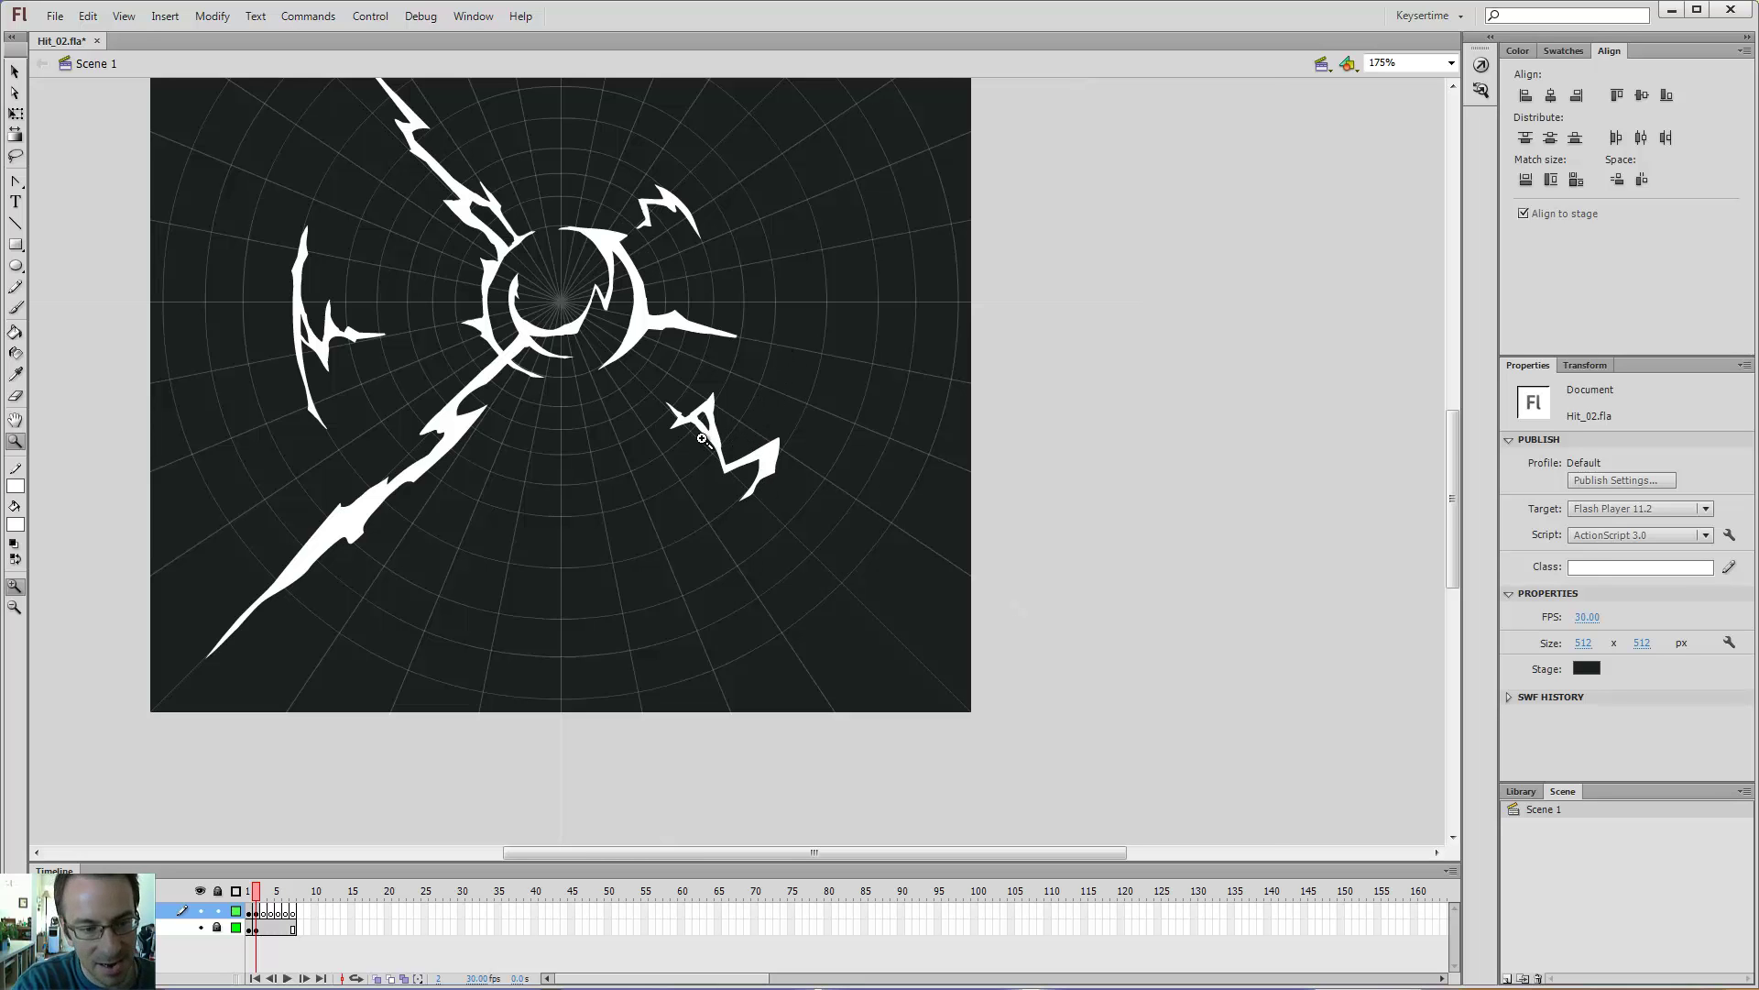
# - Trim the underside of the left barb on the long lower-left spike with the Lasso to sharpen its notch
pyautogui.click(702, 439)
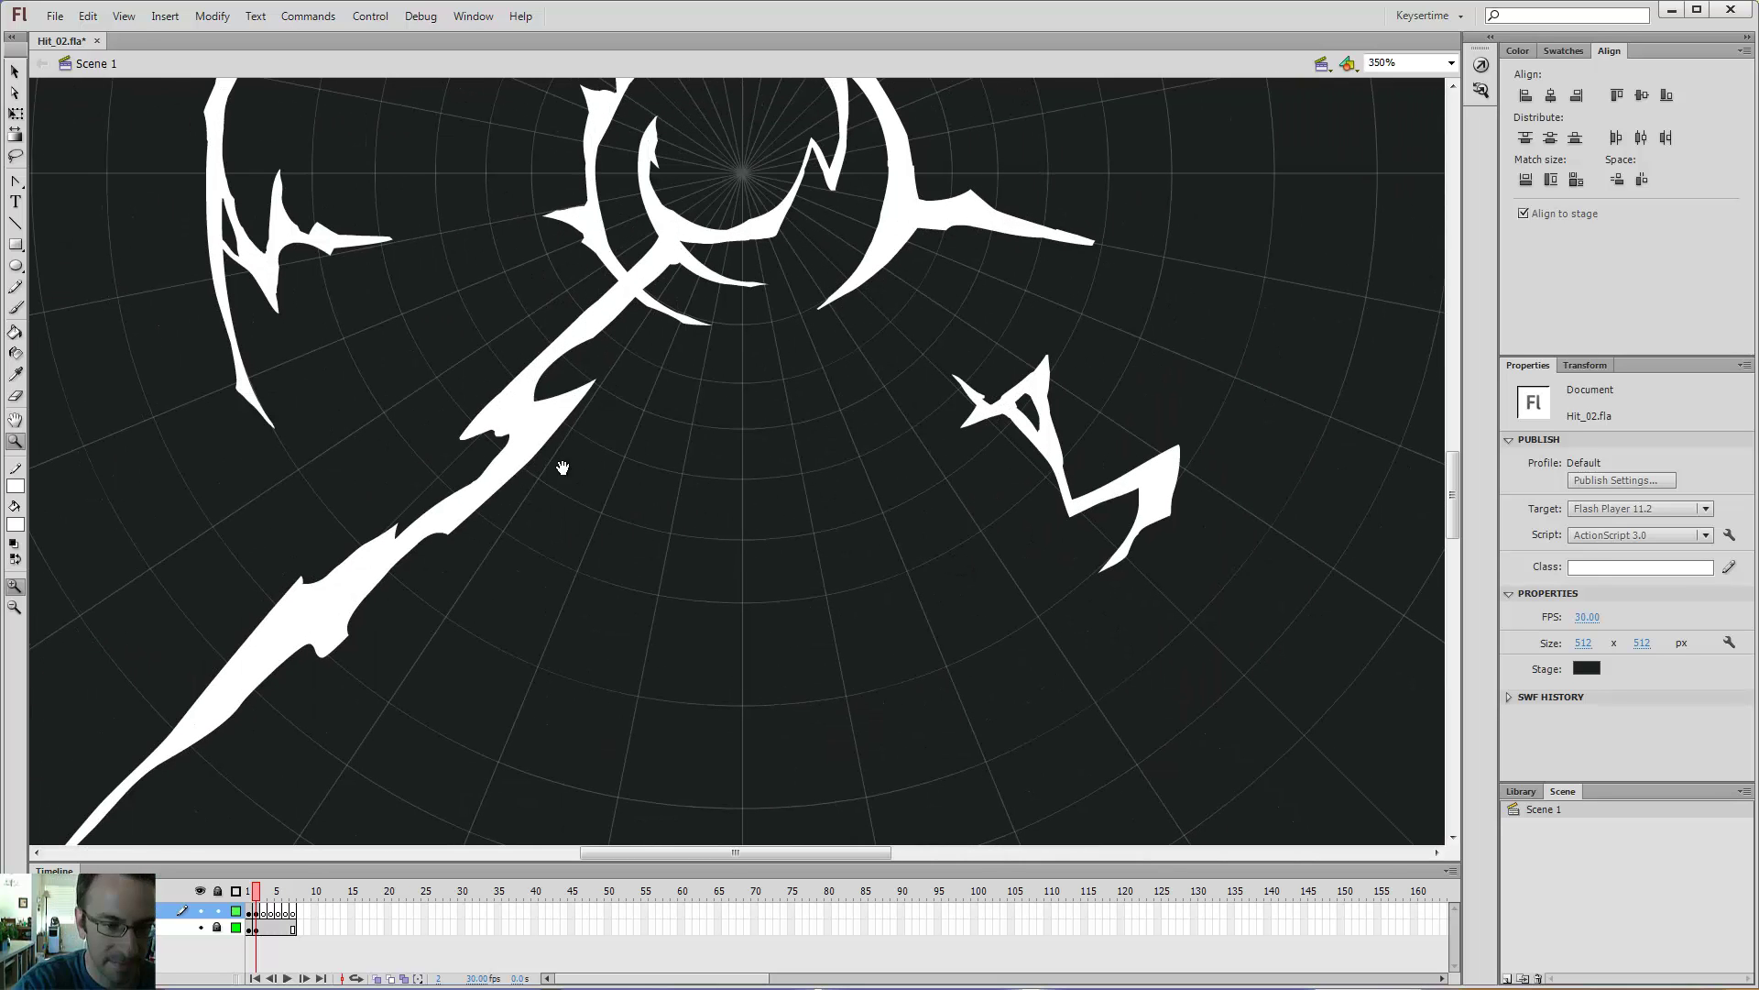
pyautogui.moveTo(562, 467); pyautogui.dragTo(1038, 443)
pyautogui.press('l')
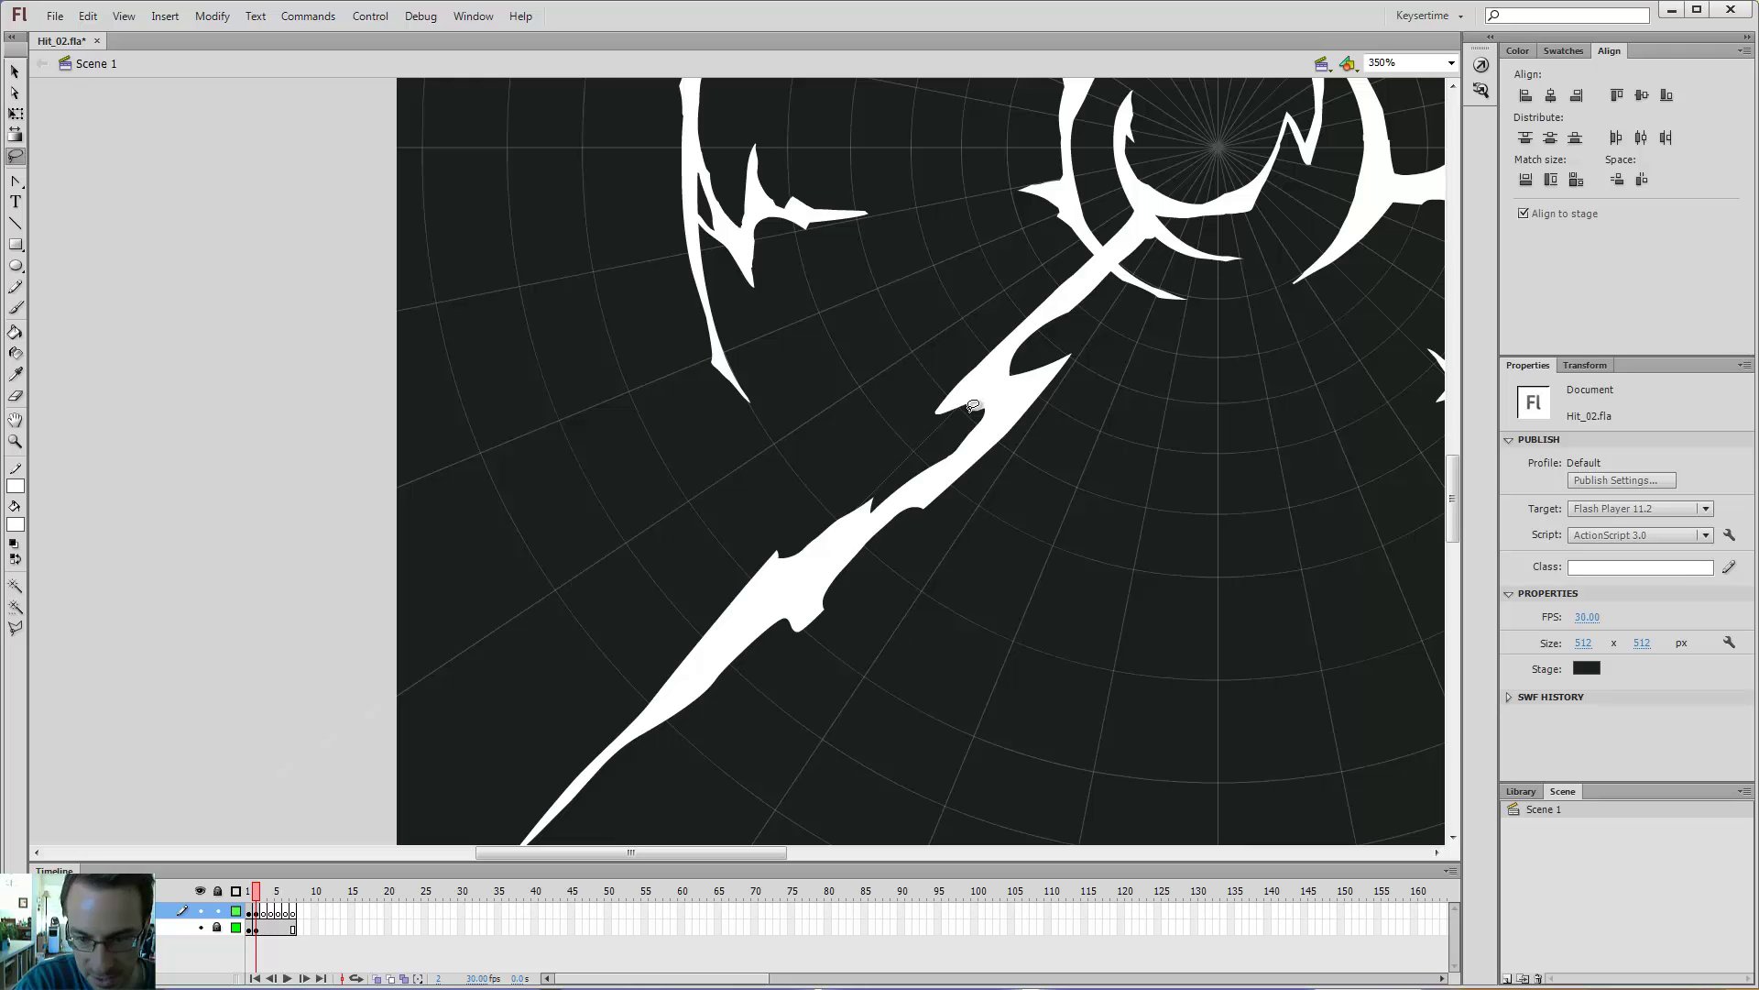
pyautogui.moveTo(959, 401)
pyautogui.mouseDown()
pyautogui.moveTo(900, 434)
pyautogui.moveTo(962, 403)
pyautogui.mouseUp()
pyautogui.moveTo(1060, 358); pyautogui.dragTo(1197, 346)
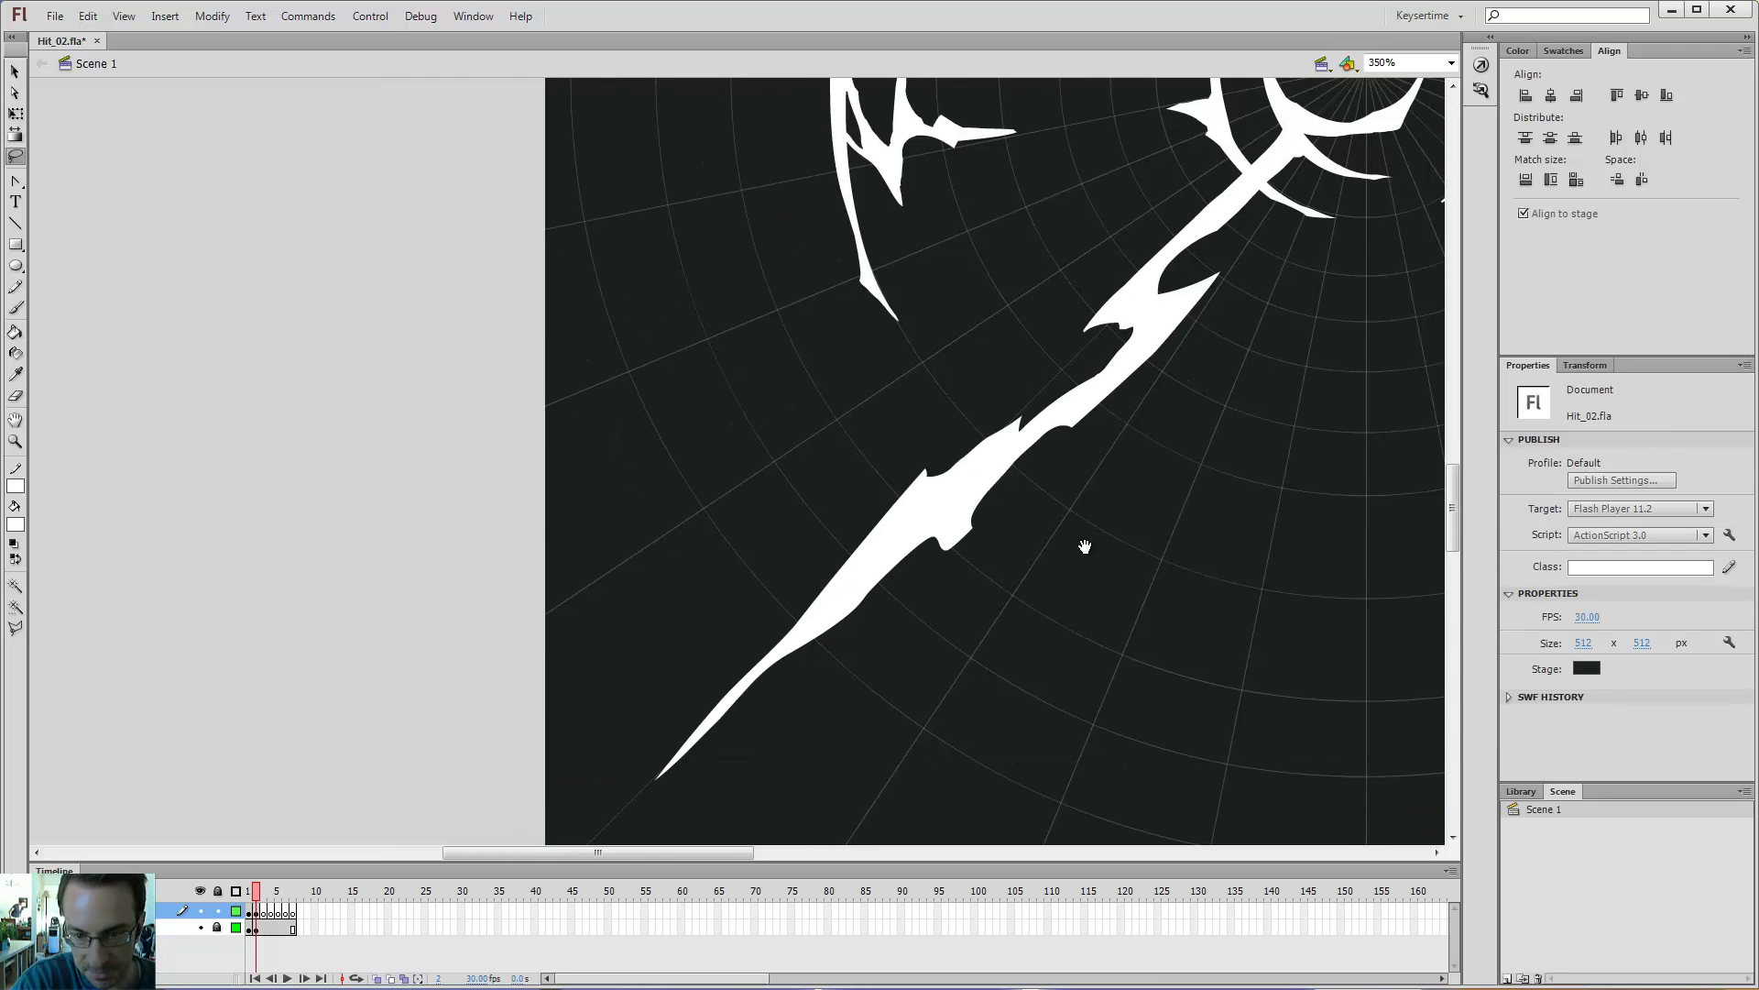
pyautogui.moveTo(943, 584); pyautogui.dragTo(1072, 538)
pyautogui.moveTo(1181, 361); pyautogui.dragTo(937, 483)
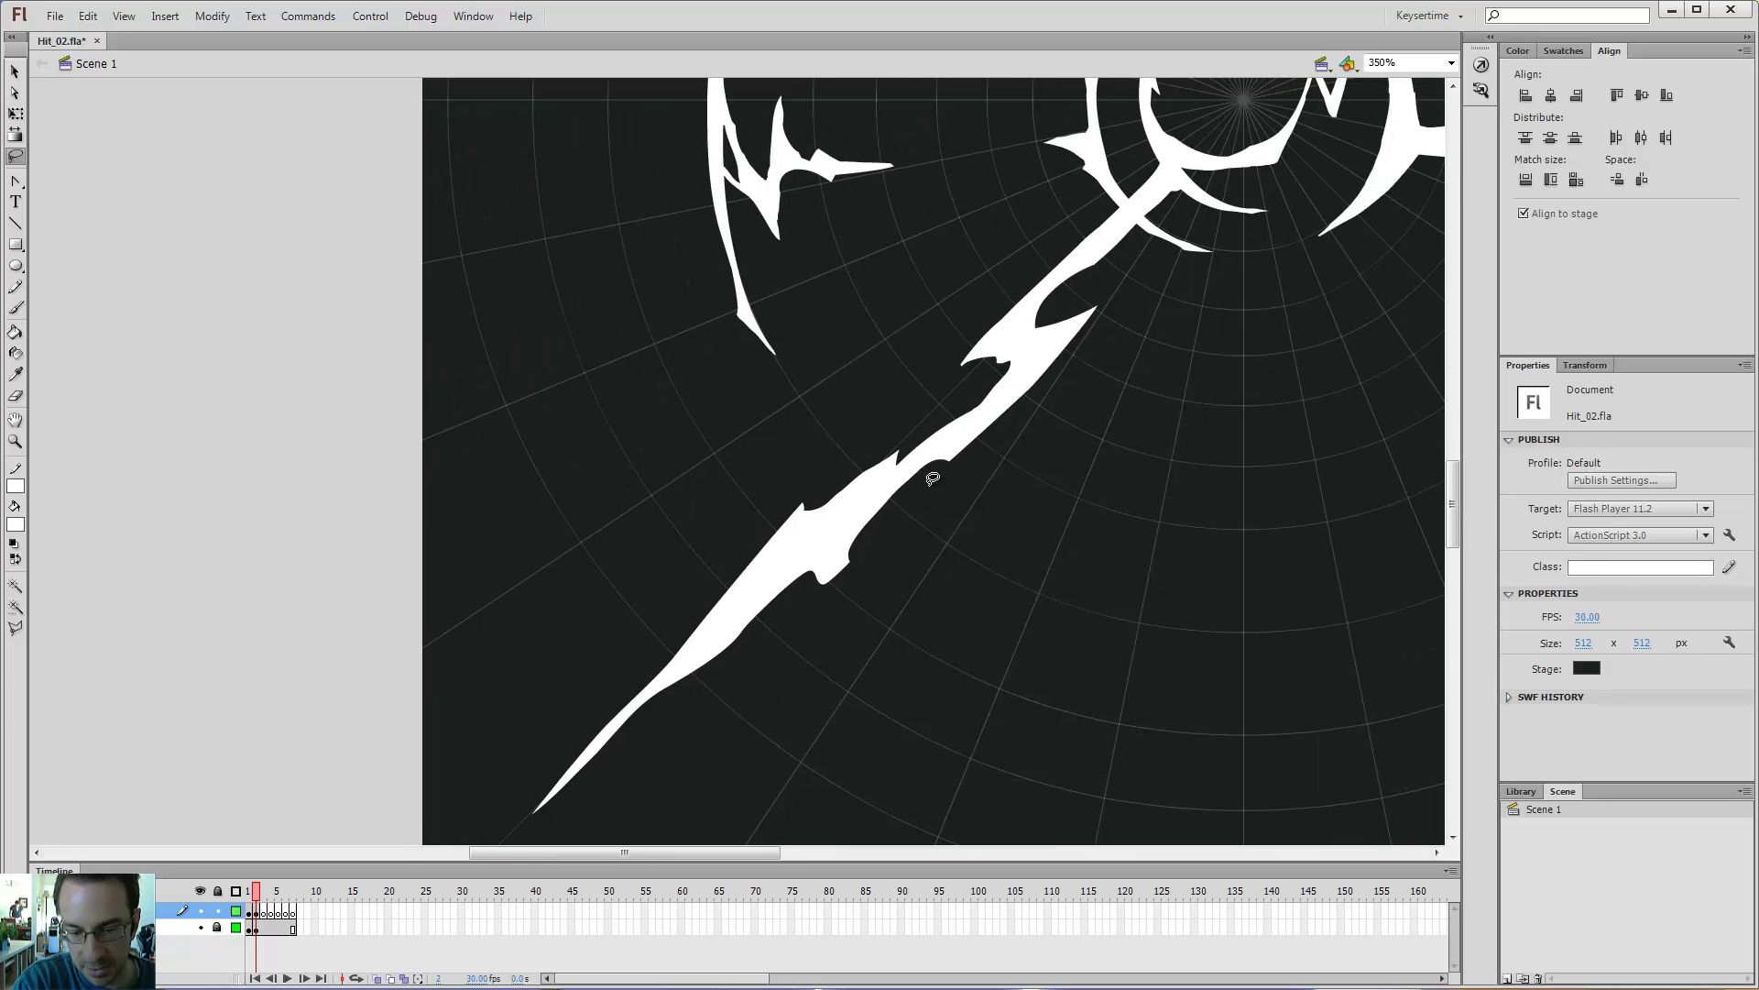
# - Try brushing a curved point beneath the underside bump of the long lower-left spike, and undo the stroke
pyautogui.press('b')
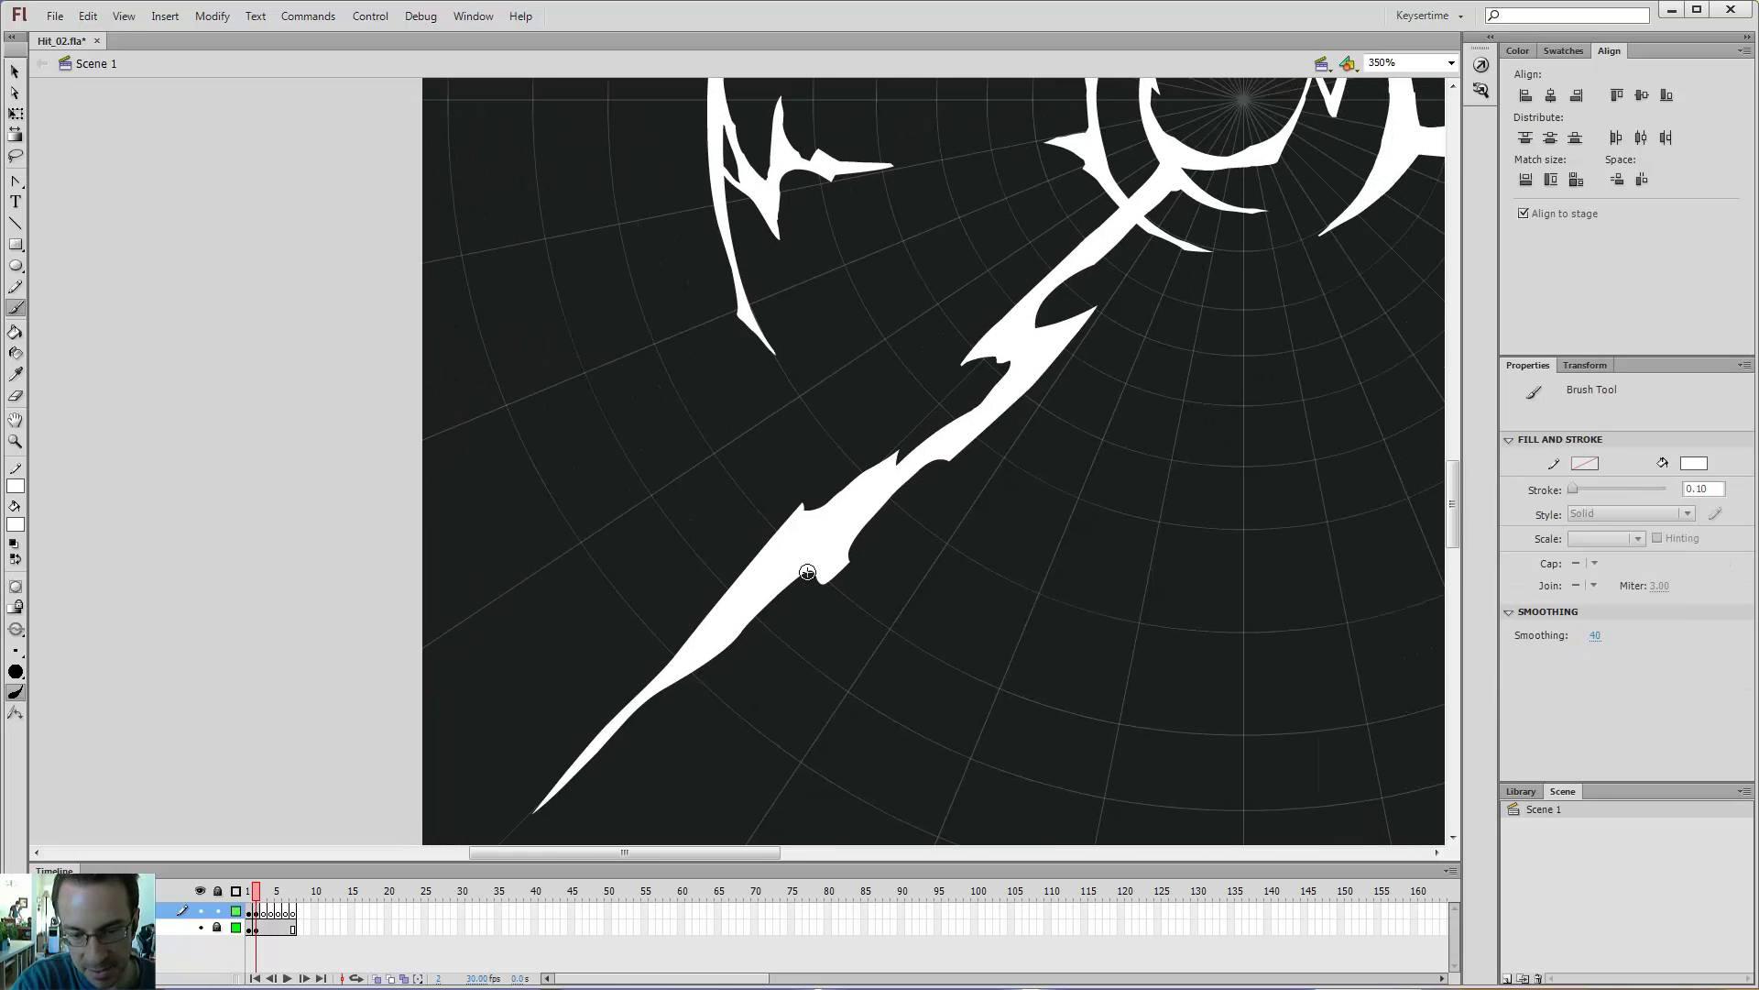
pyautogui.moveTo(838, 578); pyautogui.dragTo(804, 583)
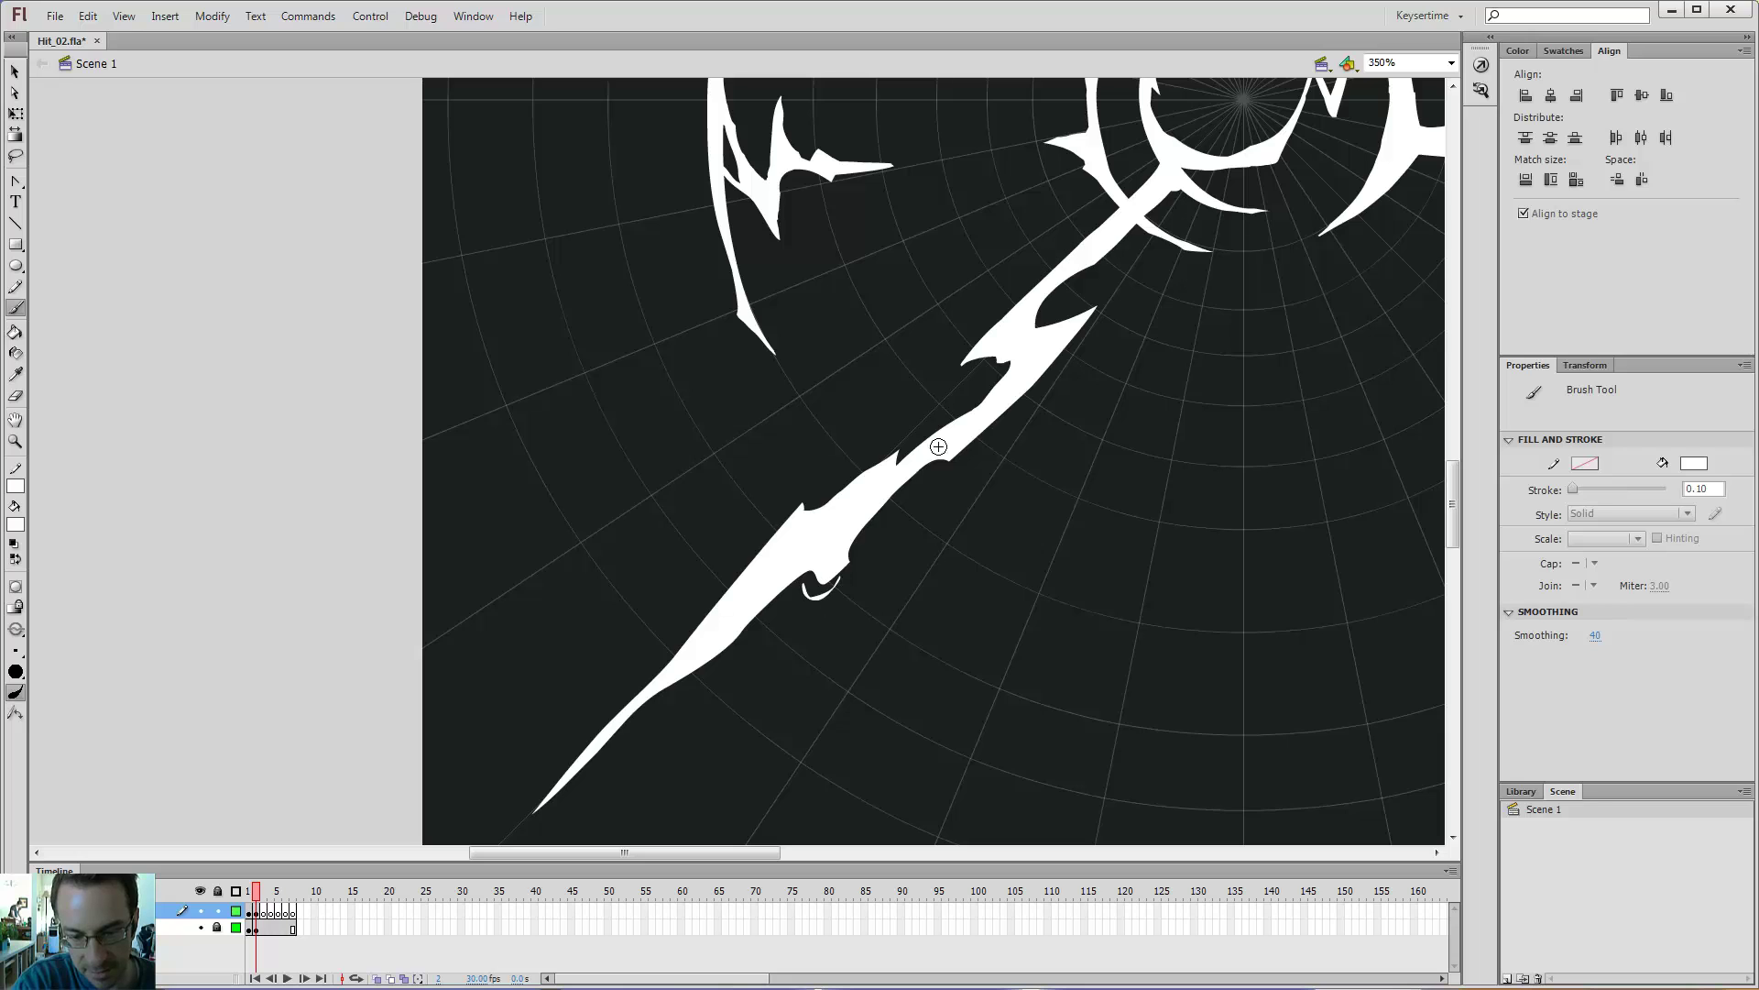
pyautogui.moveTo(1069, 419)
pyautogui.mouseDown()
pyautogui.moveTo(921, 482)
pyautogui.moveTo(875, 551)
pyautogui.moveTo(738, 643)
pyautogui.mouseUp()
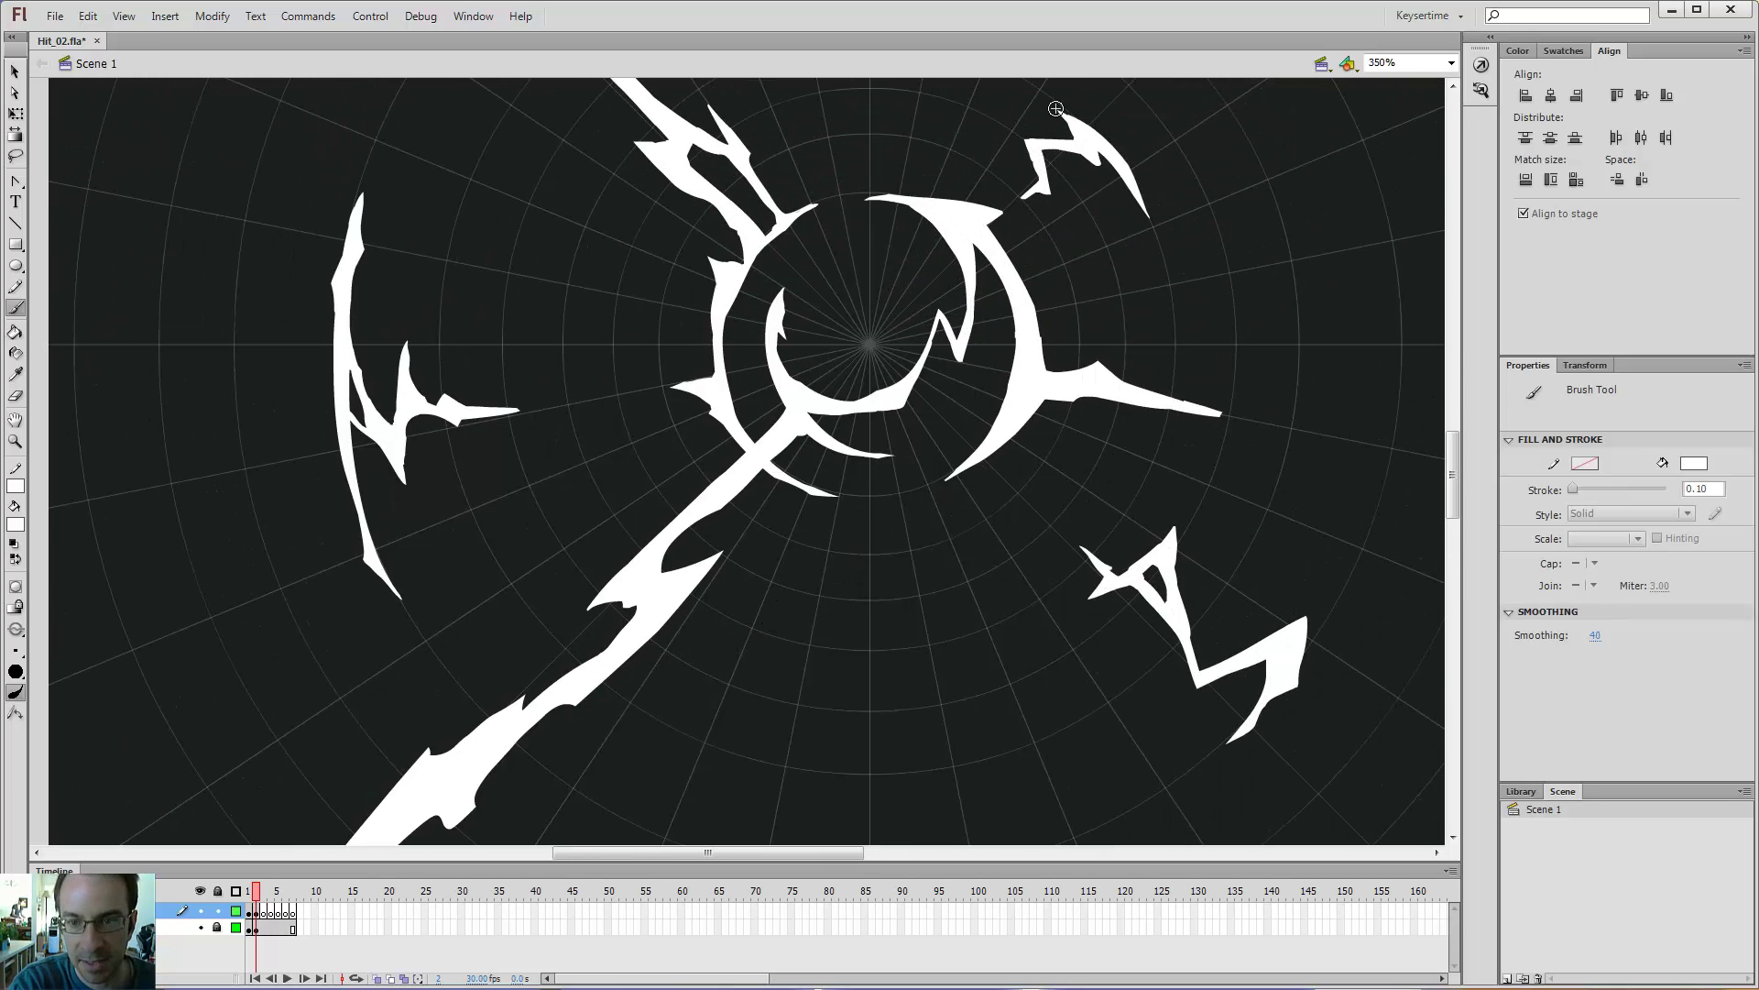
# - Erase the outer side of the small upper-right crescent's zigzag, then brush and fill its inner side to reshape the leg
pyautogui.moveTo(1109, 152); pyautogui.dragTo(986, 263)
pyautogui.press('e')
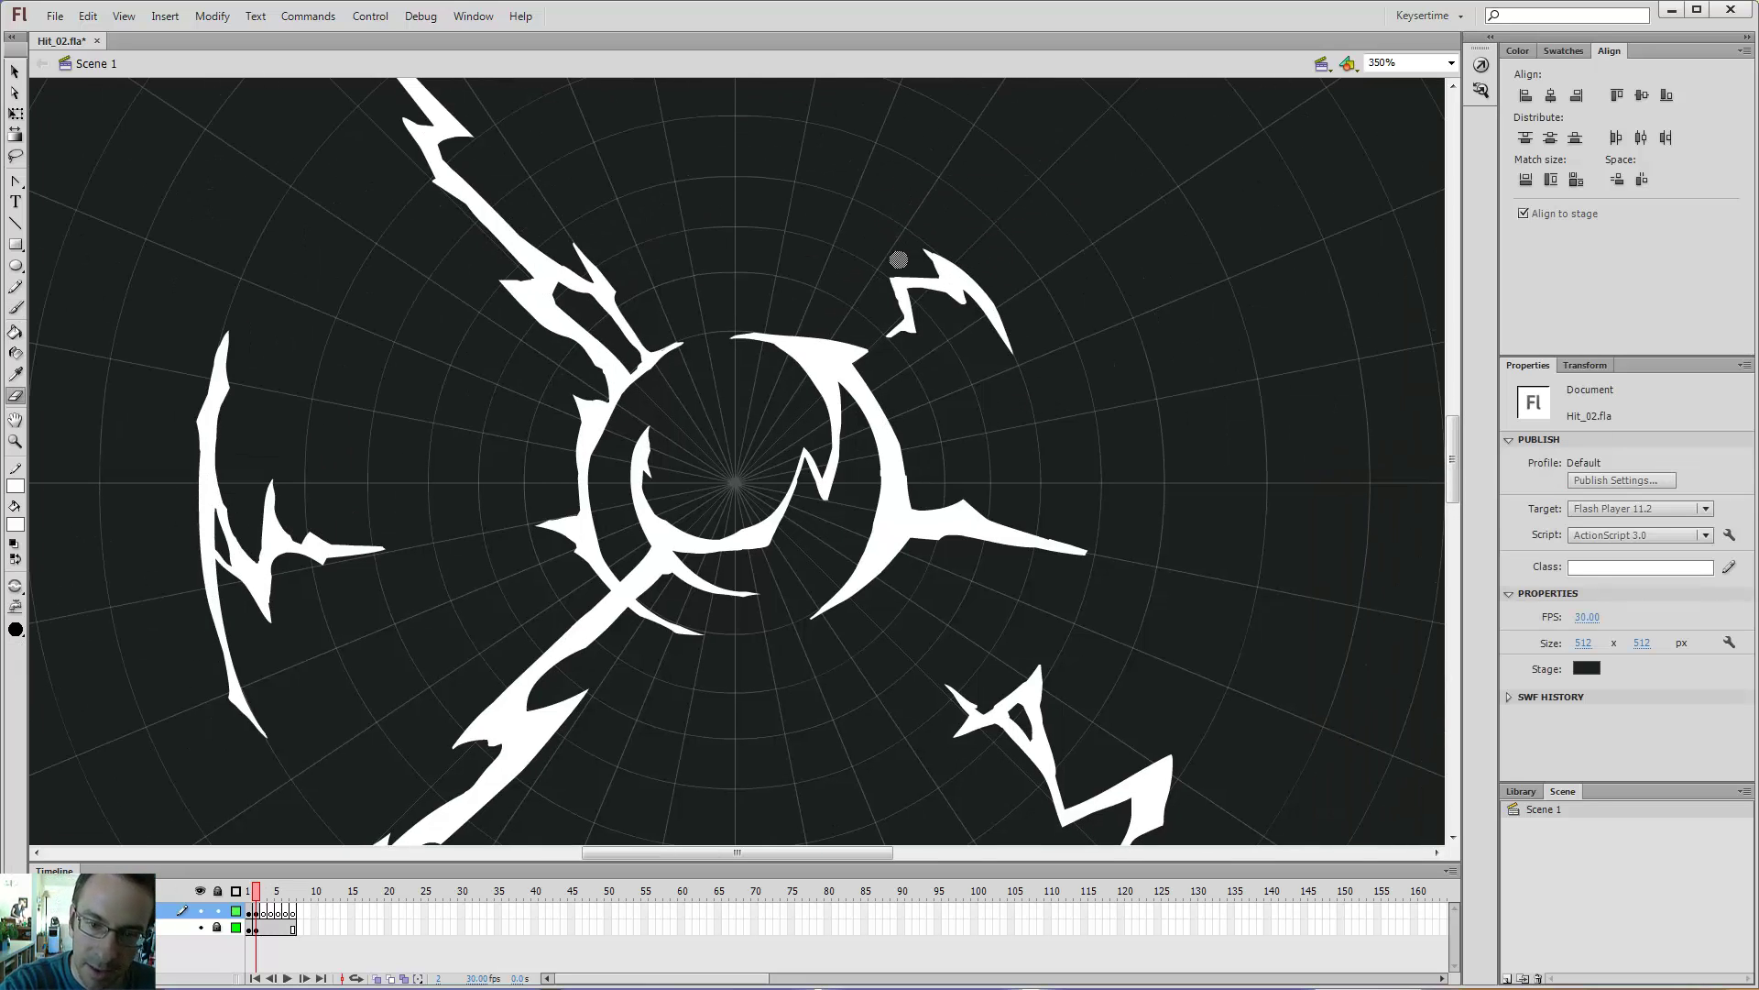
pyautogui.moveTo(898, 260)
pyautogui.mouseDown()
pyautogui.moveTo(893, 314)
pyautogui.moveTo(884, 229)
pyautogui.mouseUp()
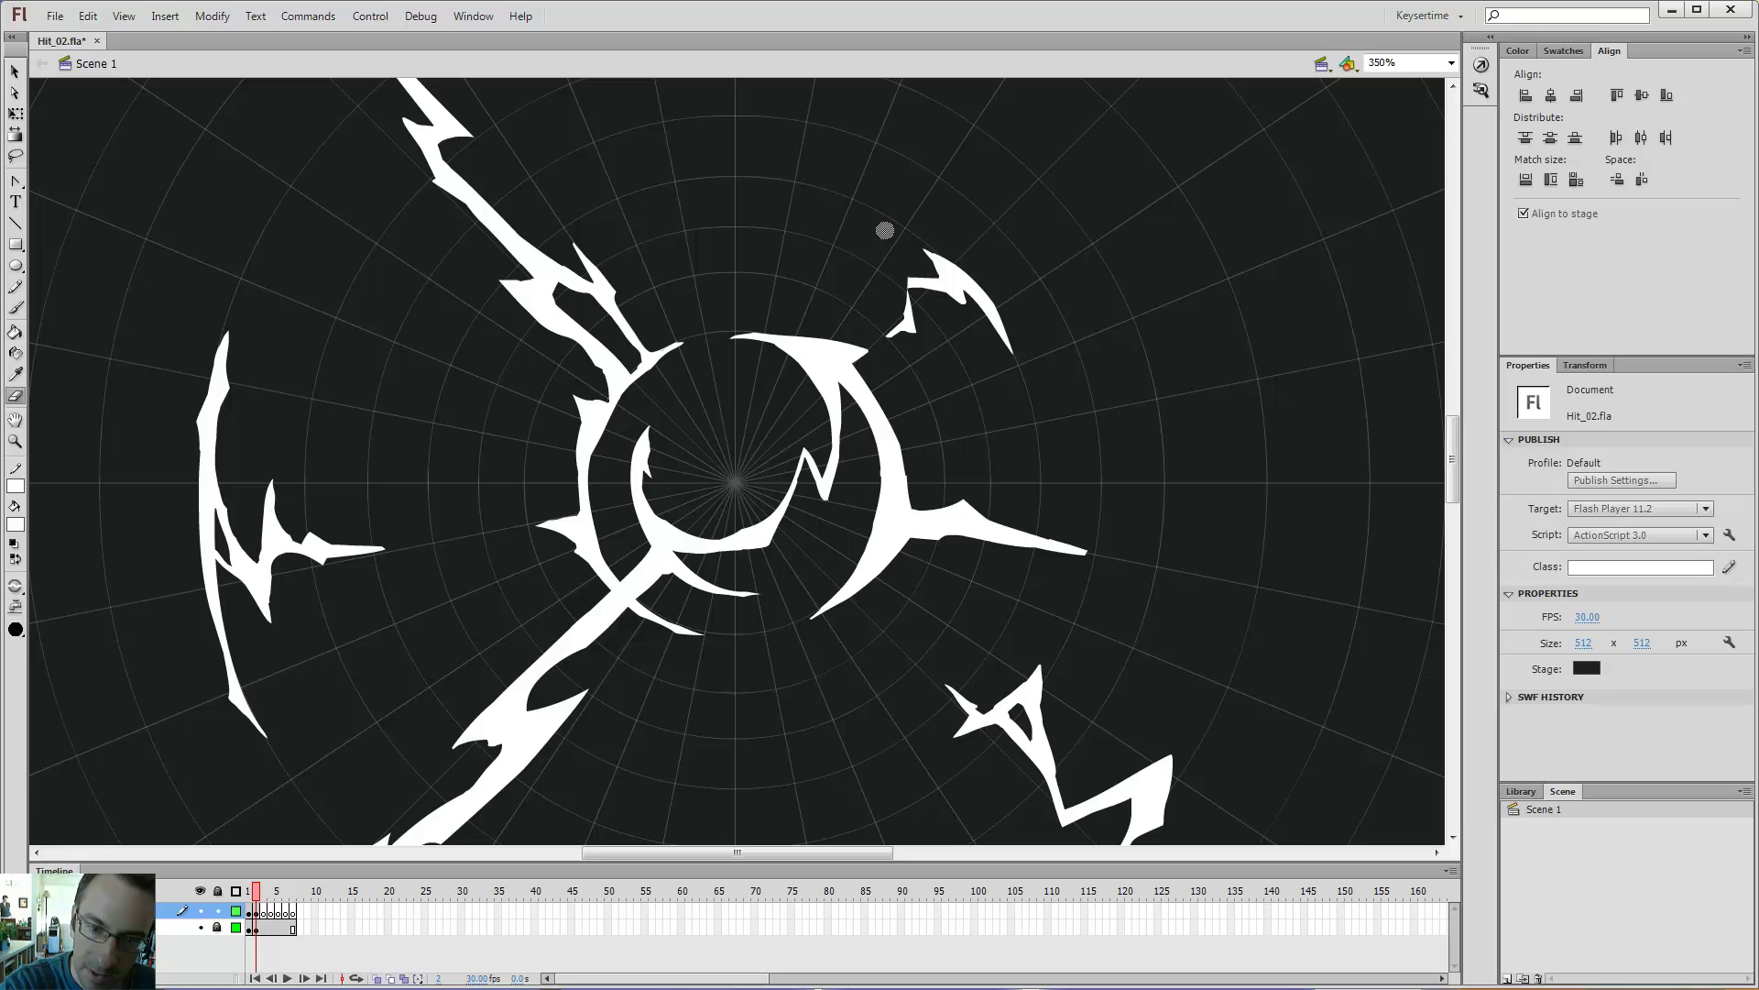
pyautogui.press('b')
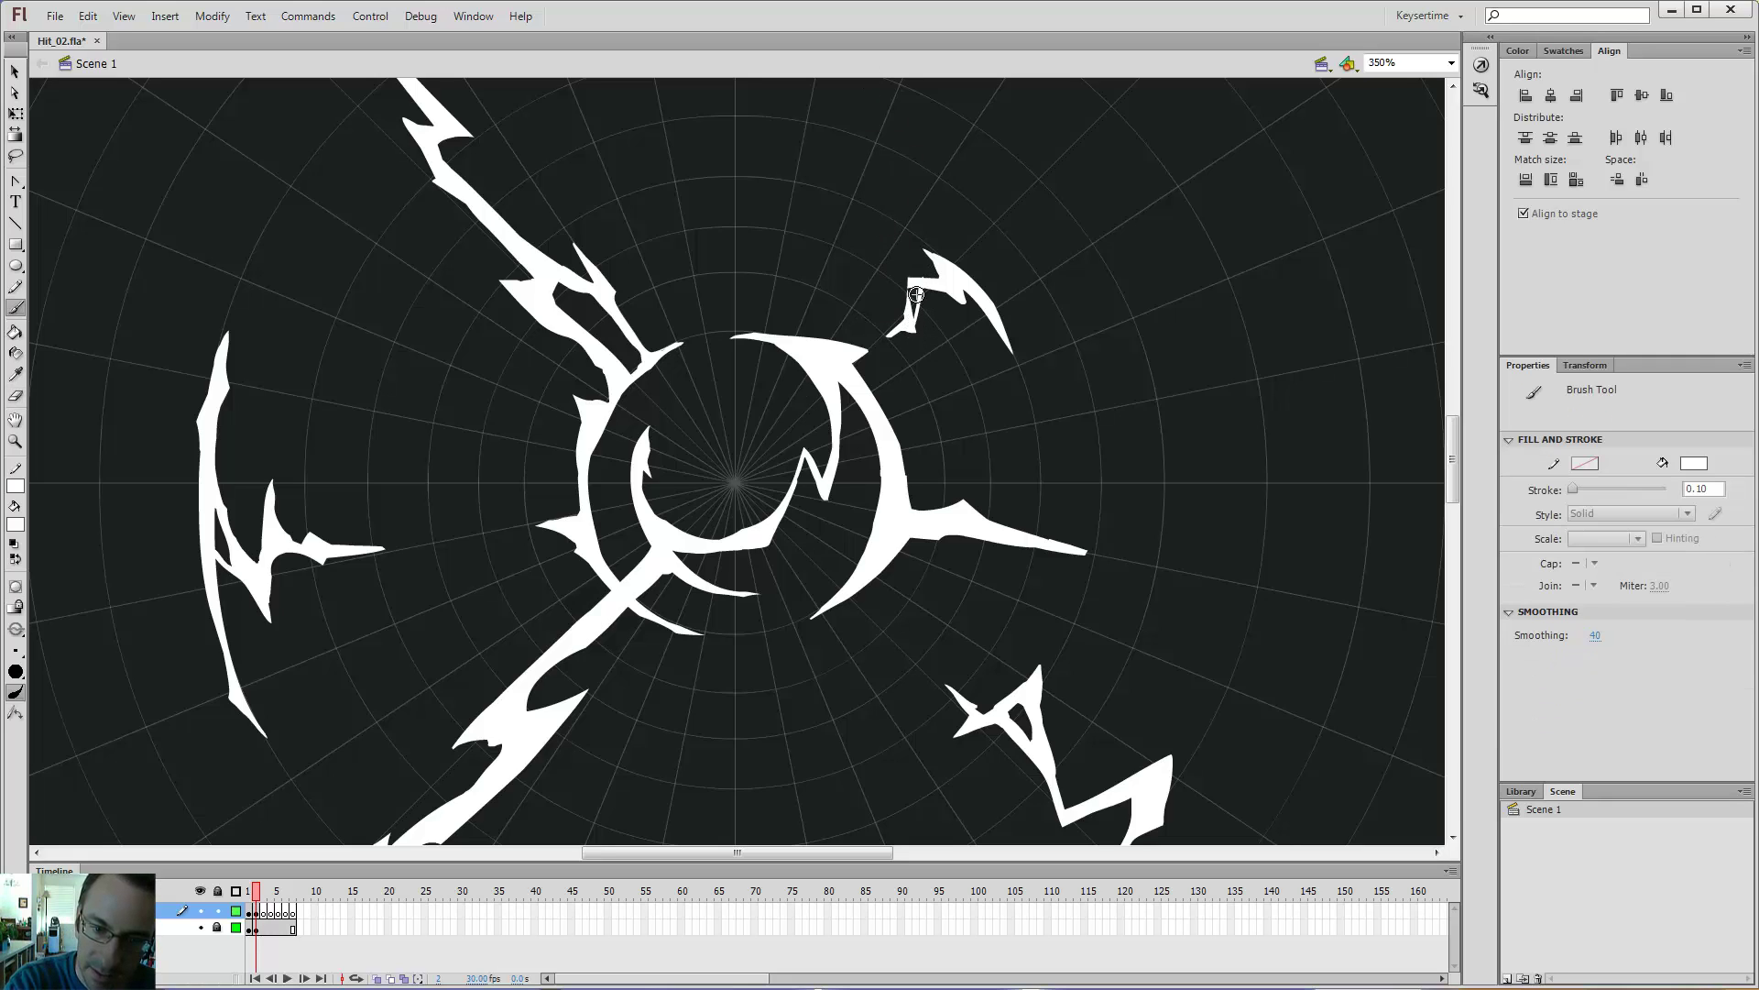
pyautogui.press('e')
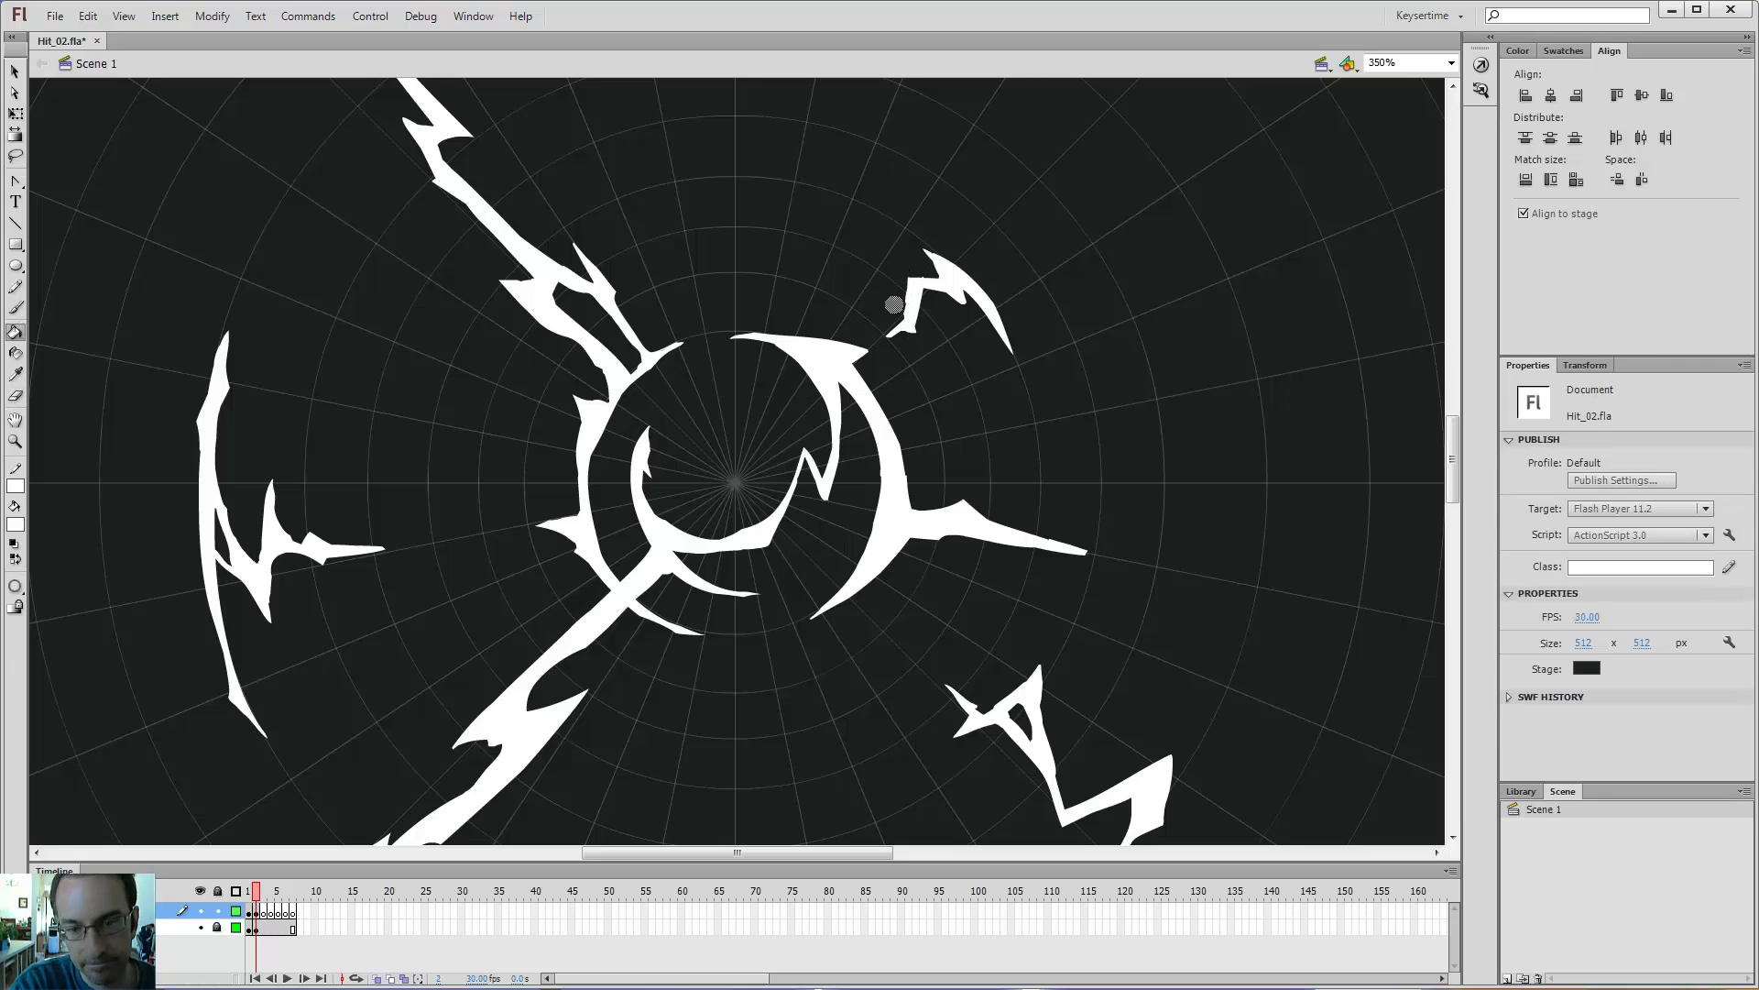
# - Lasso and delete a sliver along the small upper-right crescent's inner edge, thinning the arc and sharpening its barb
pyautogui.hotkey('ctrl', '-')
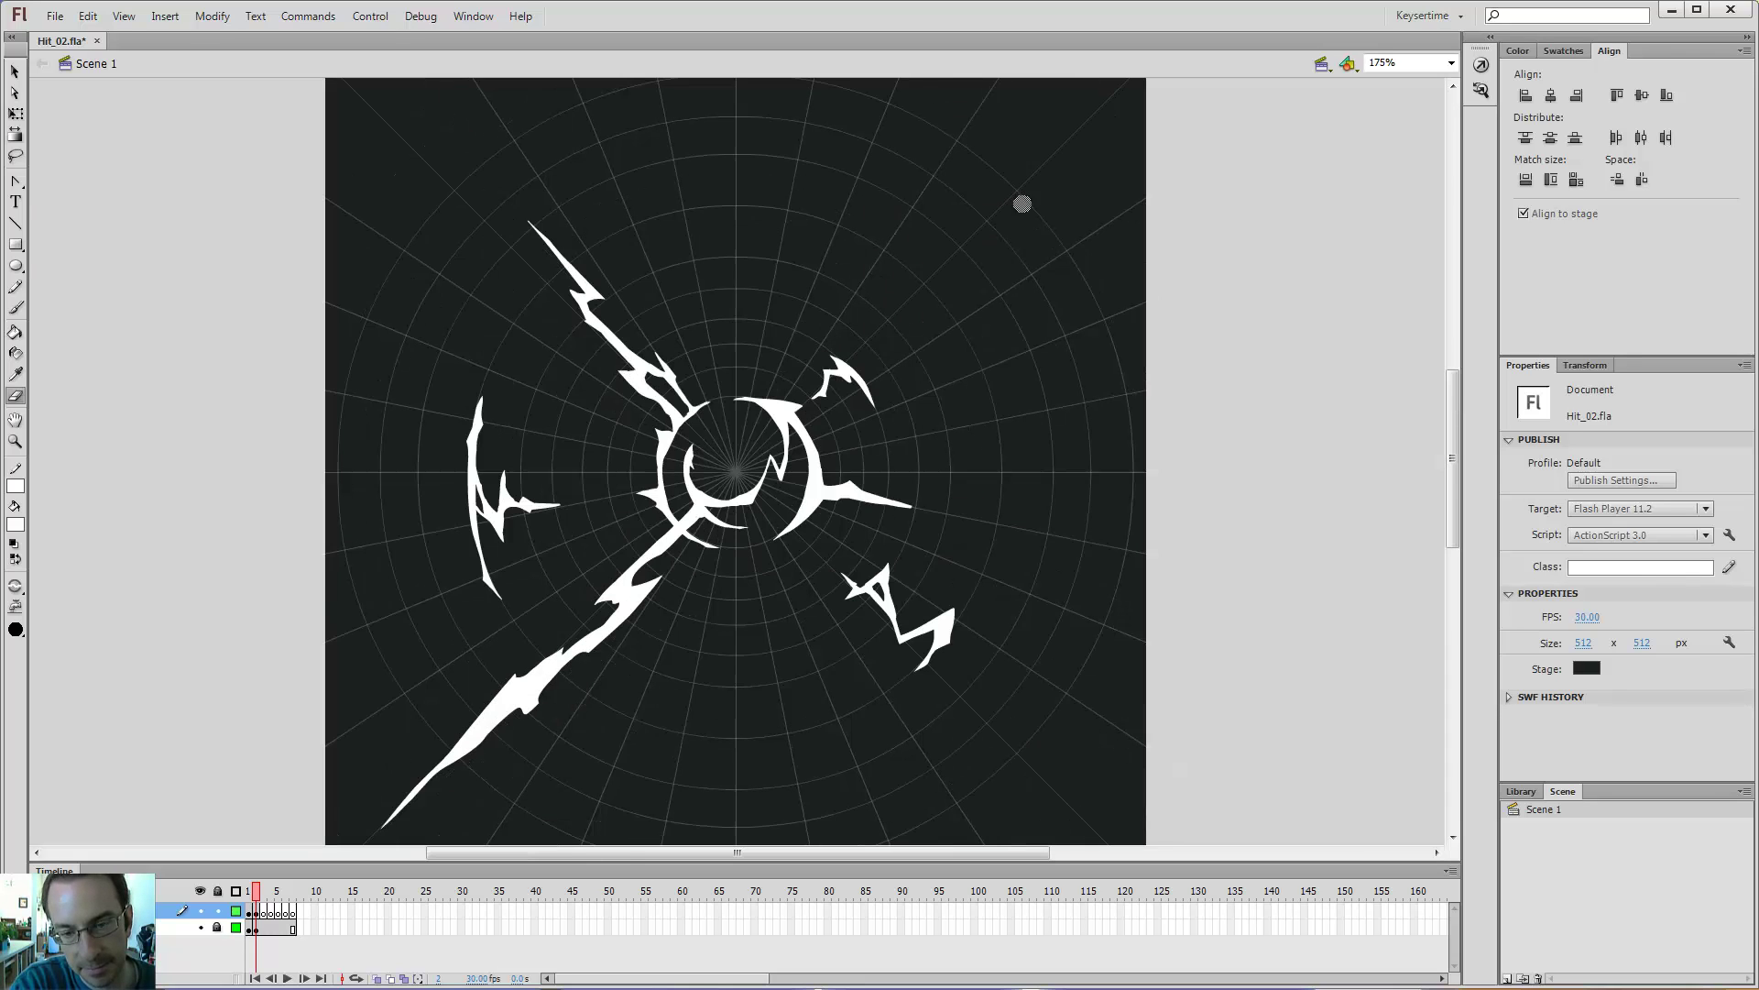
pyautogui.press('z')
pyautogui.click(852, 370)
pyautogui.click(812, 438)
pyautogui.press('l')
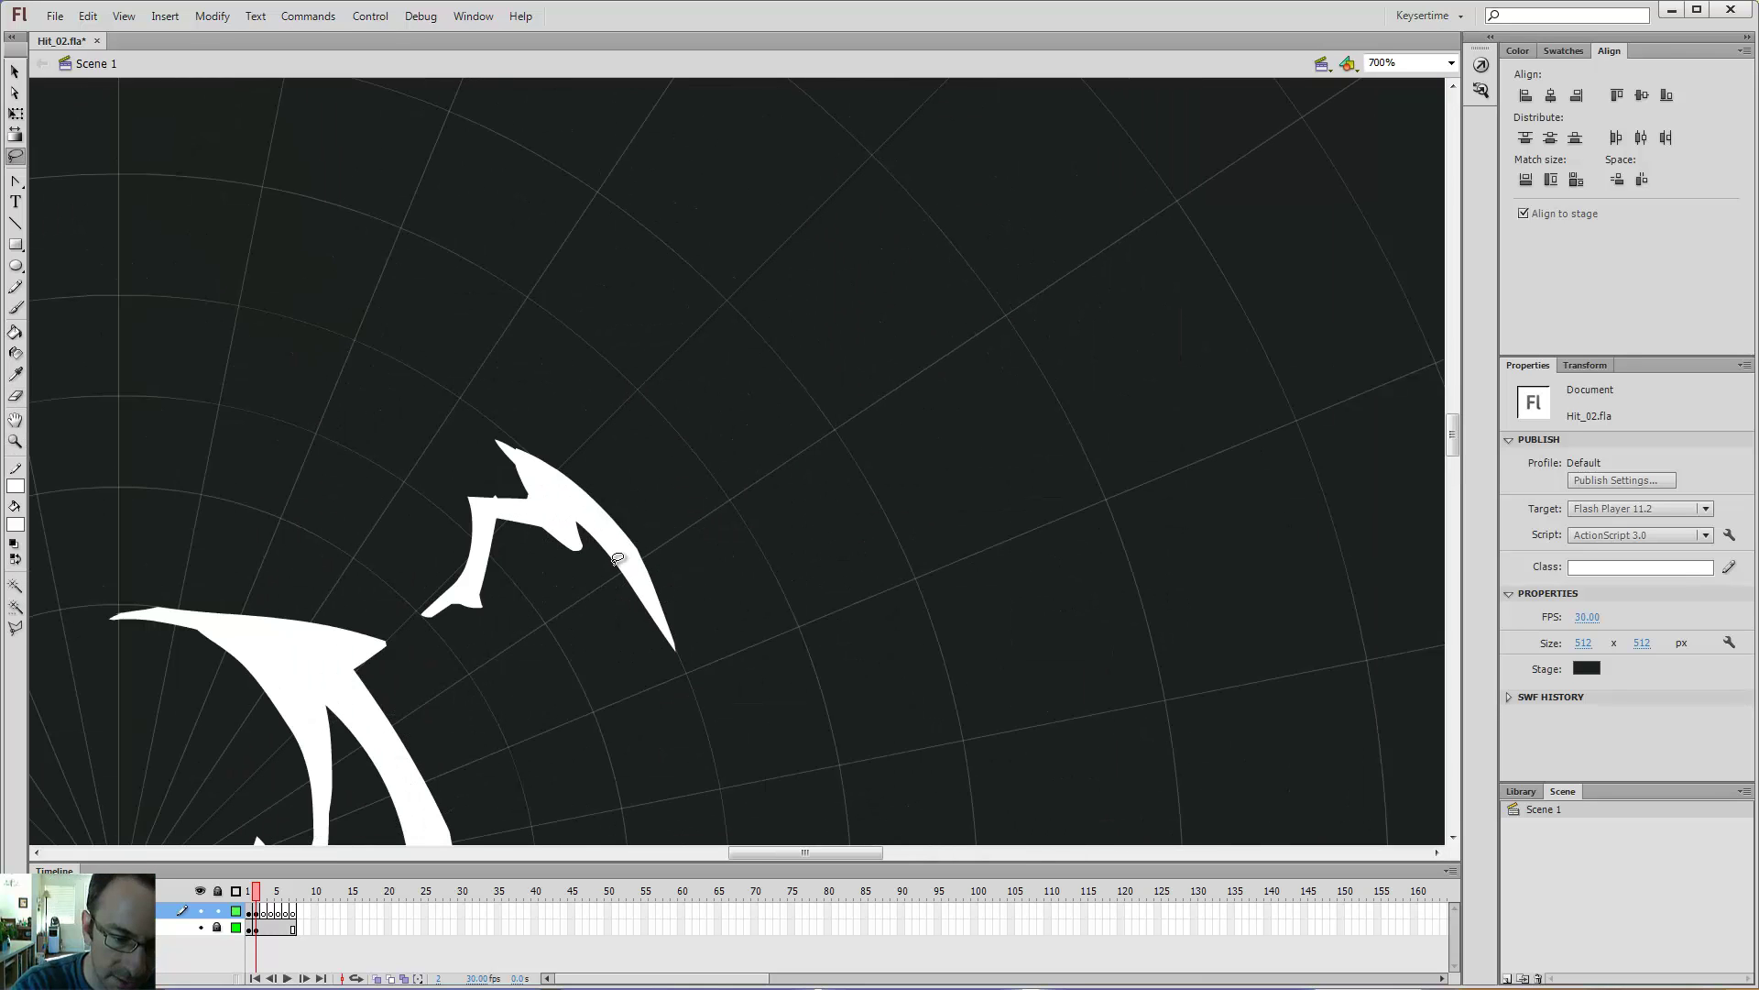
pyautogui.moveTo(618, 559)
pyautogui.mouseDown()
pyautogui.moveTo(570, 504)
pyautogui.moveTo(575, 568)
pyautogui.moveTo(614, 561)
pyautogui.mouseUp()
pyautogui.press('Delete')
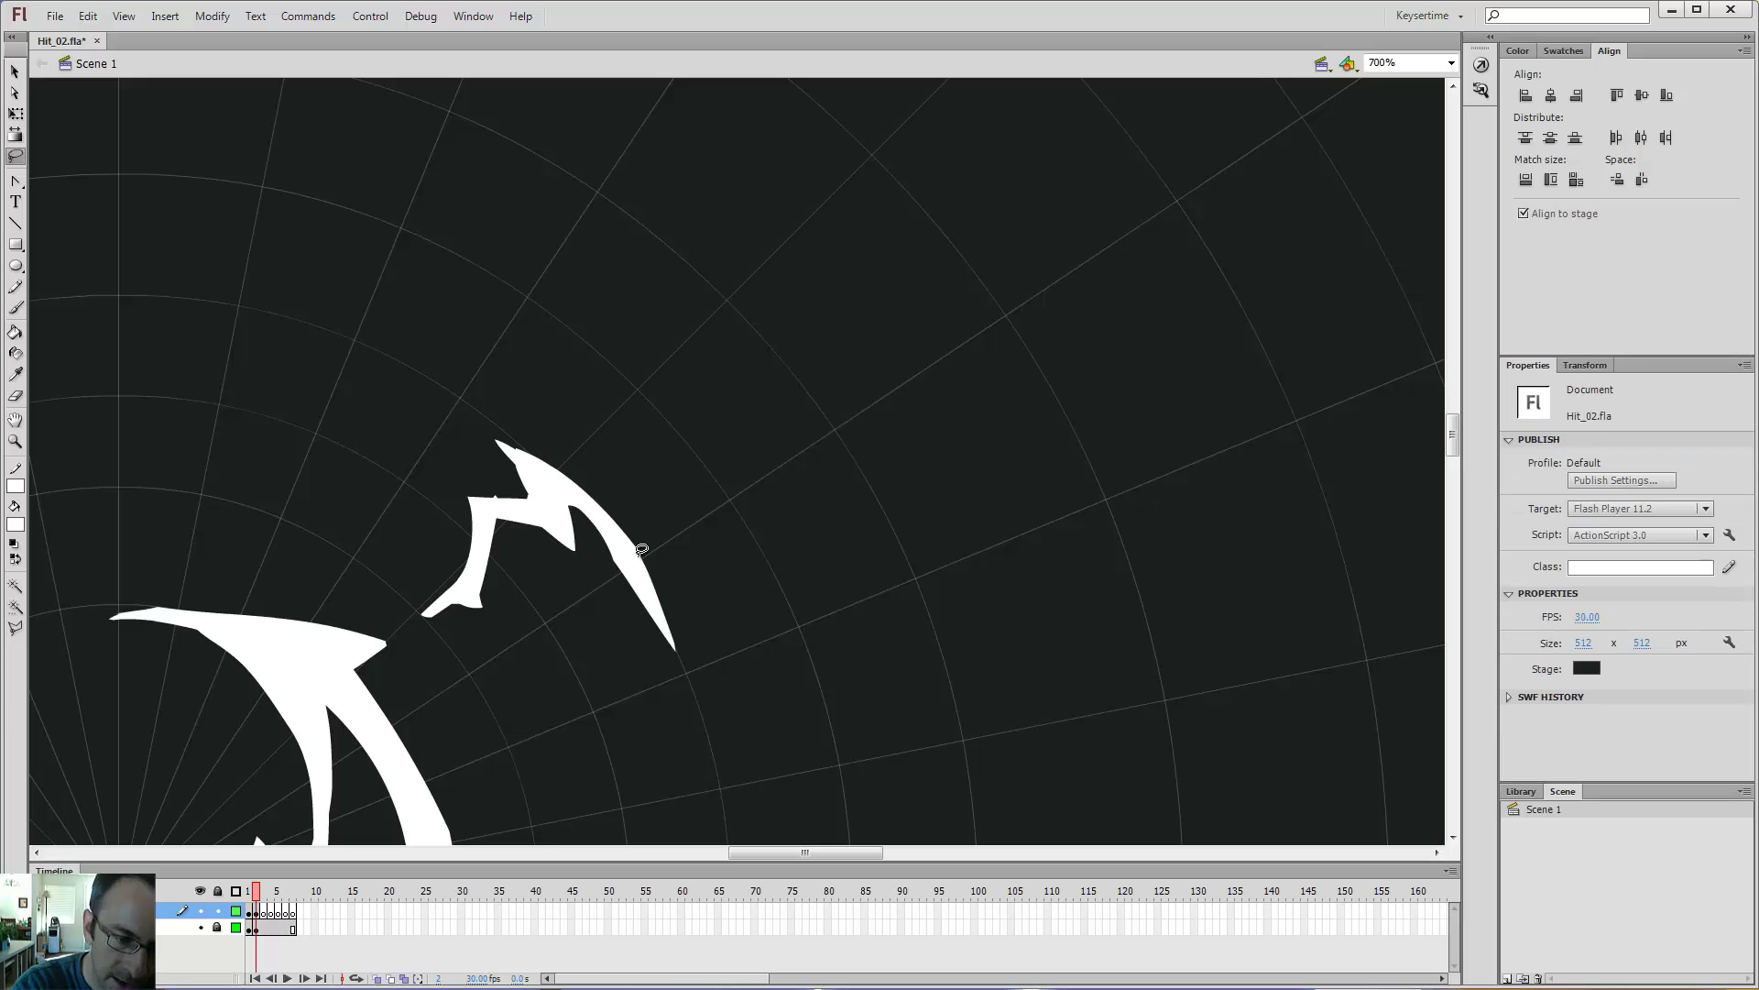
pyautogui.hotkey('ctrl', '-')
pyautogui.hotkey('ctrl', '-')
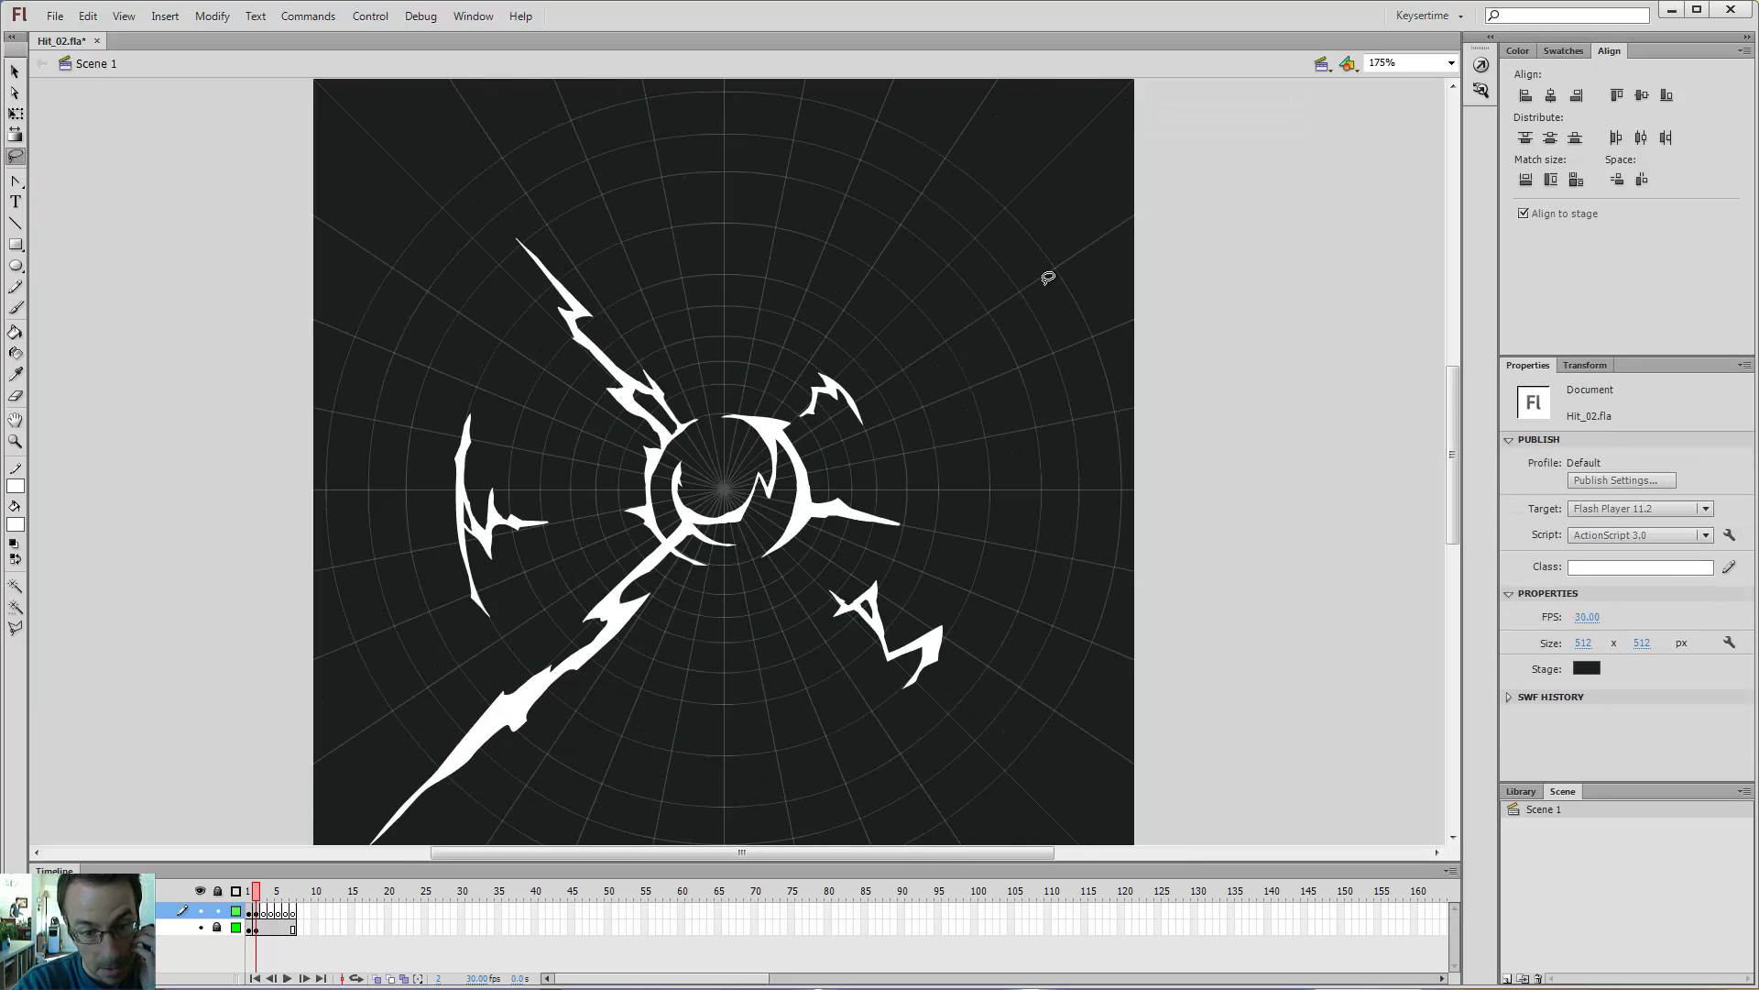
# - Trim the lower end of the small upper-right crescent's zigzag with the Lasso and brush a sharper point there
pyautogui.press('z')
pyautogui.click(761, 392)
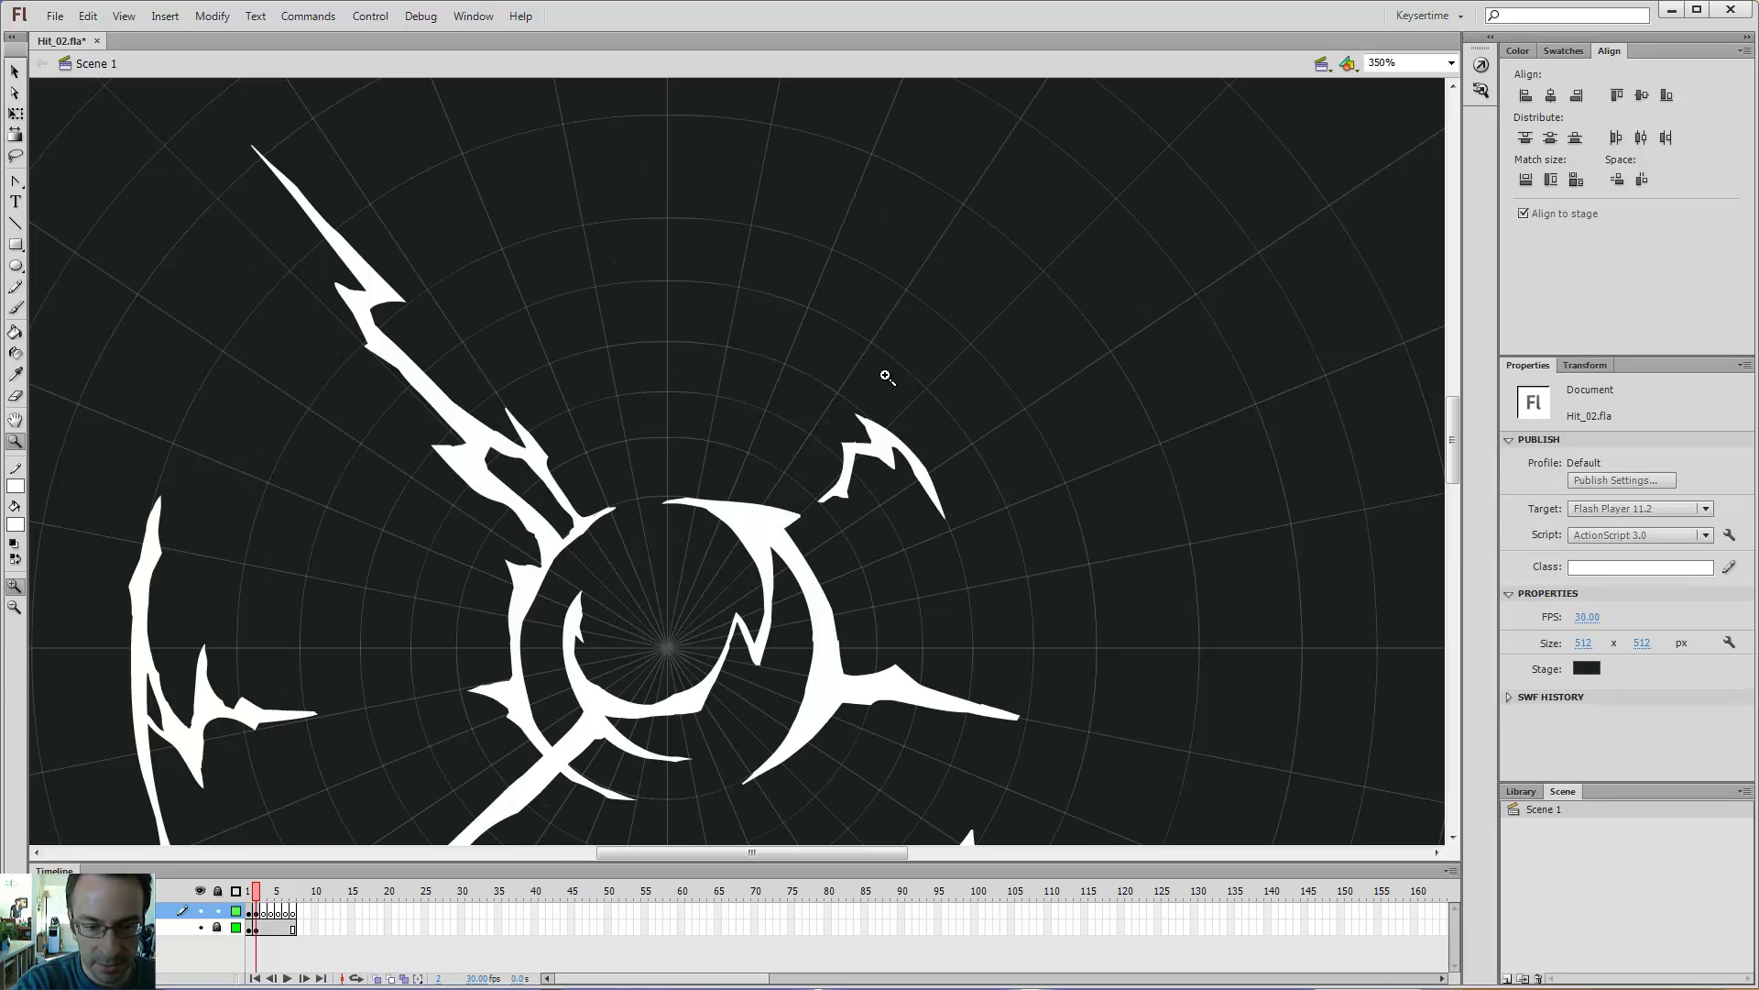
pyautogui.press('l')
pyautogui.moveTo(834, 495)
pyautogui.mouseDown()
pyautogui.moveTo(858, 518)
pyautogui.moveTo(834, 493)
pyautogui.mouseUp()
pyautogui.click(868, 508)
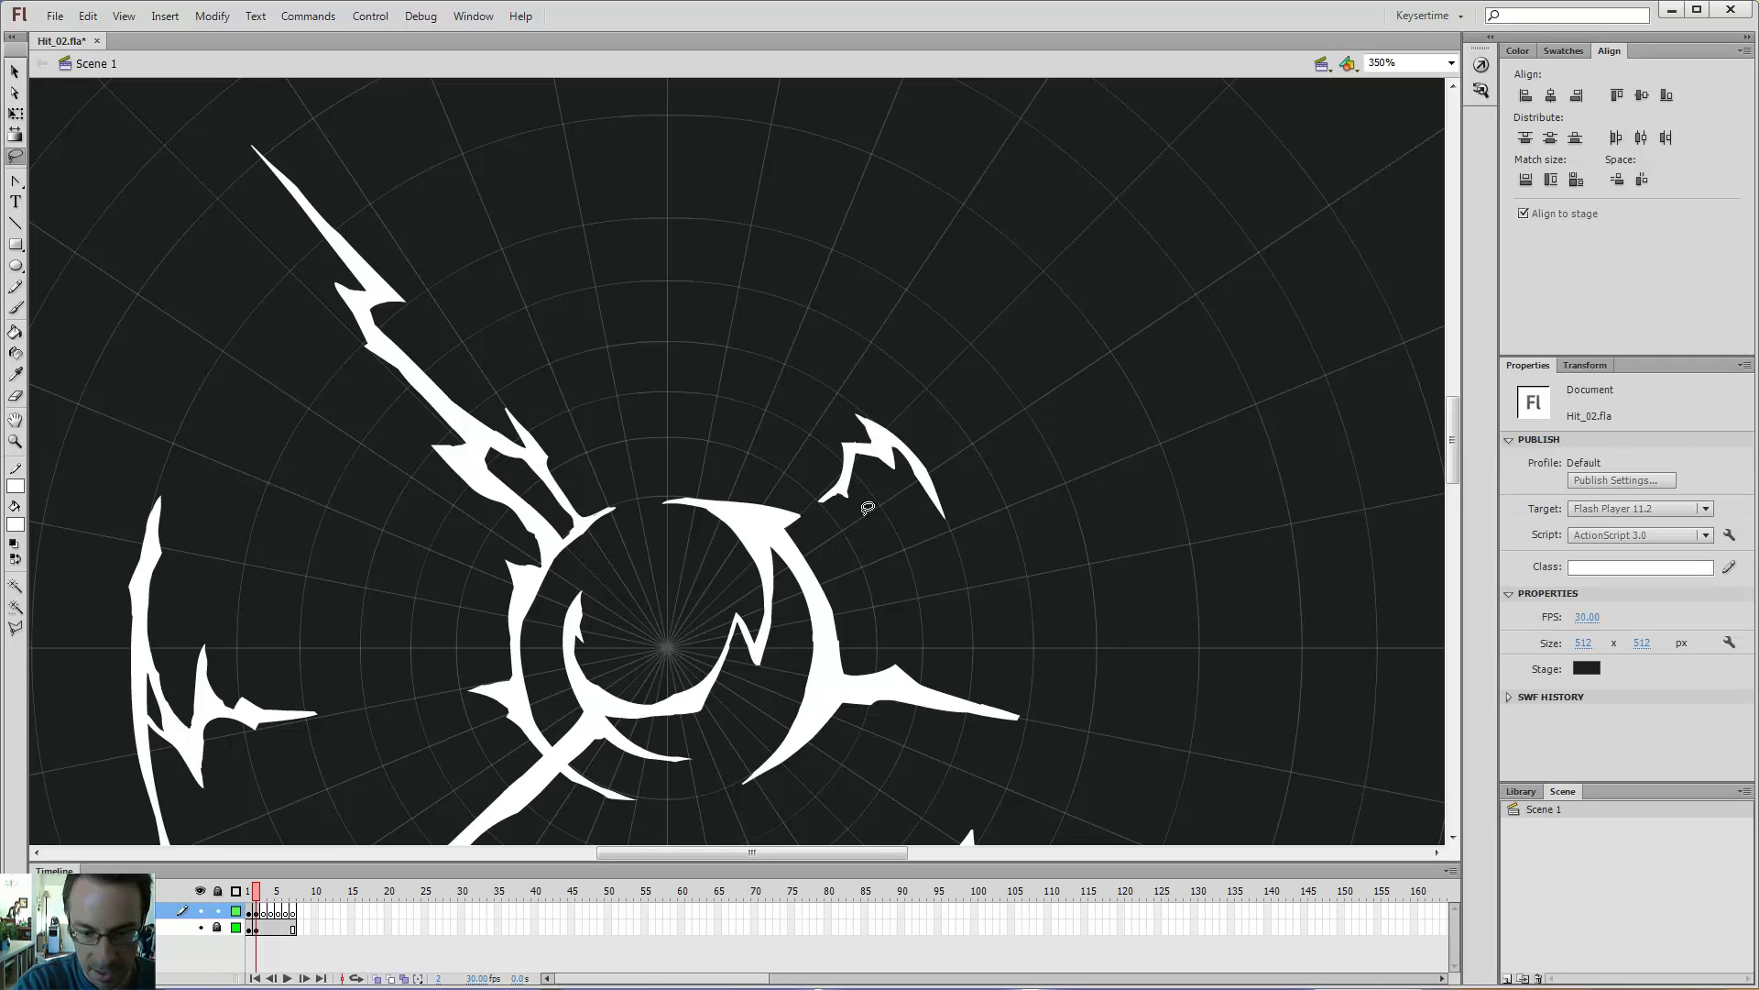
pyautogui.press('b')
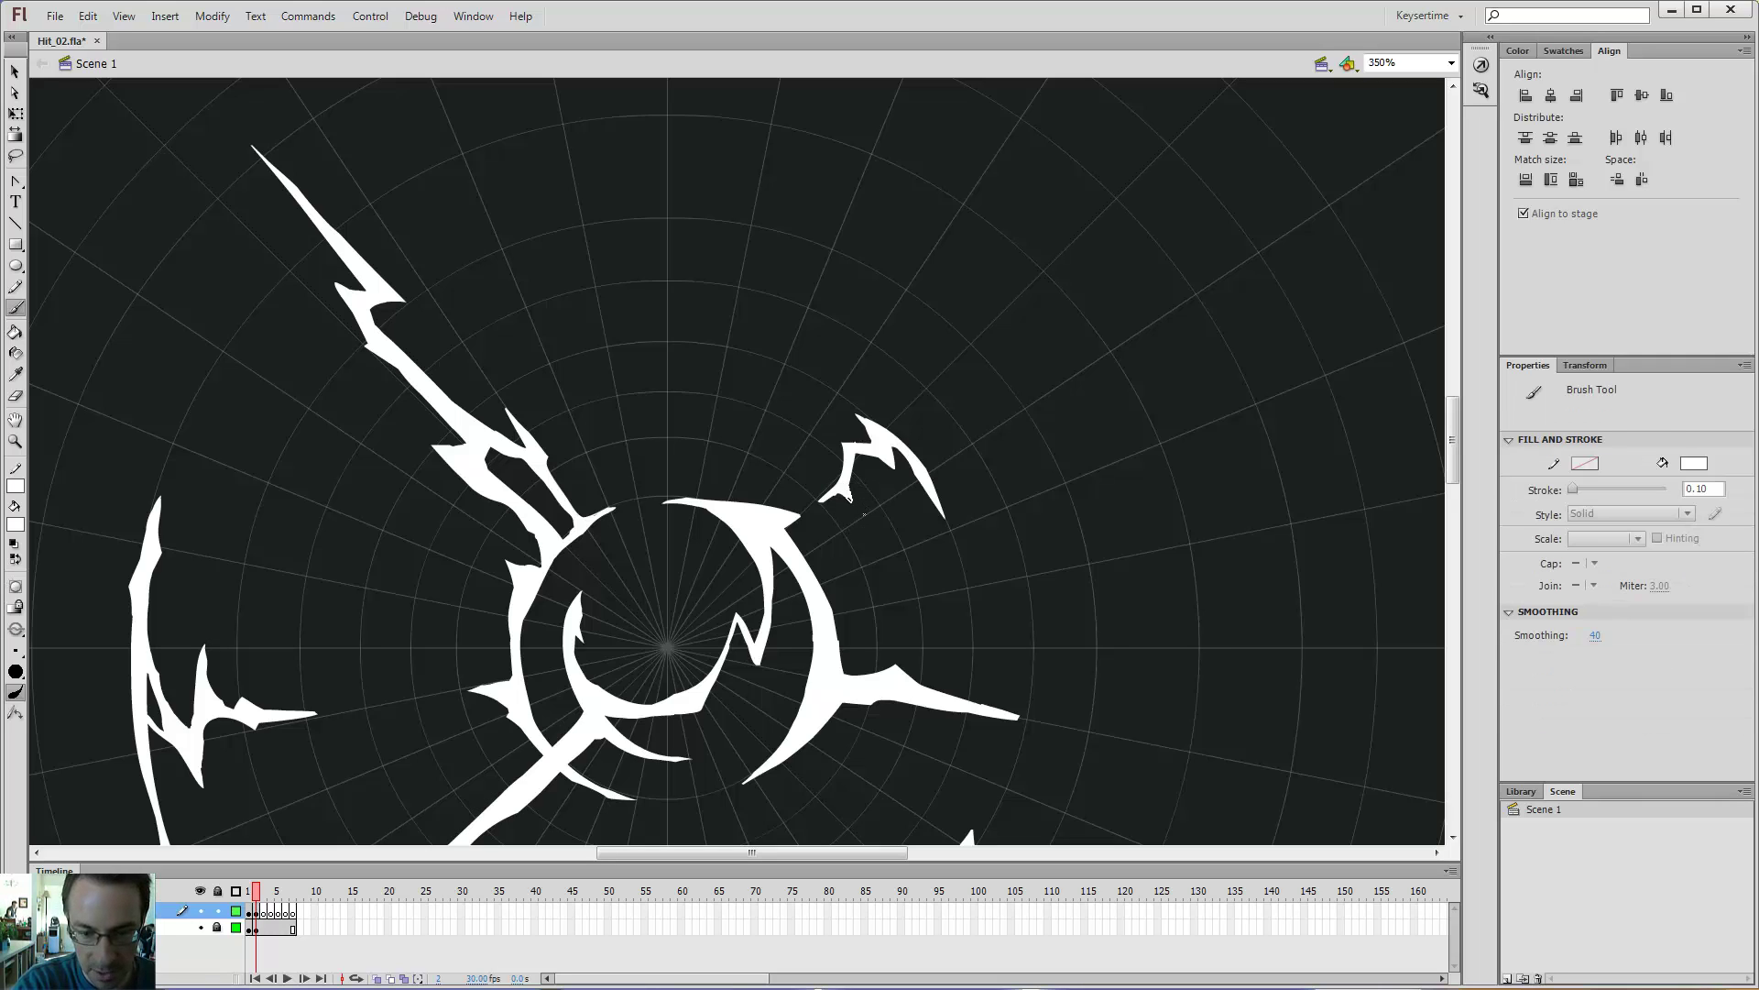
pyautogui.press('e')
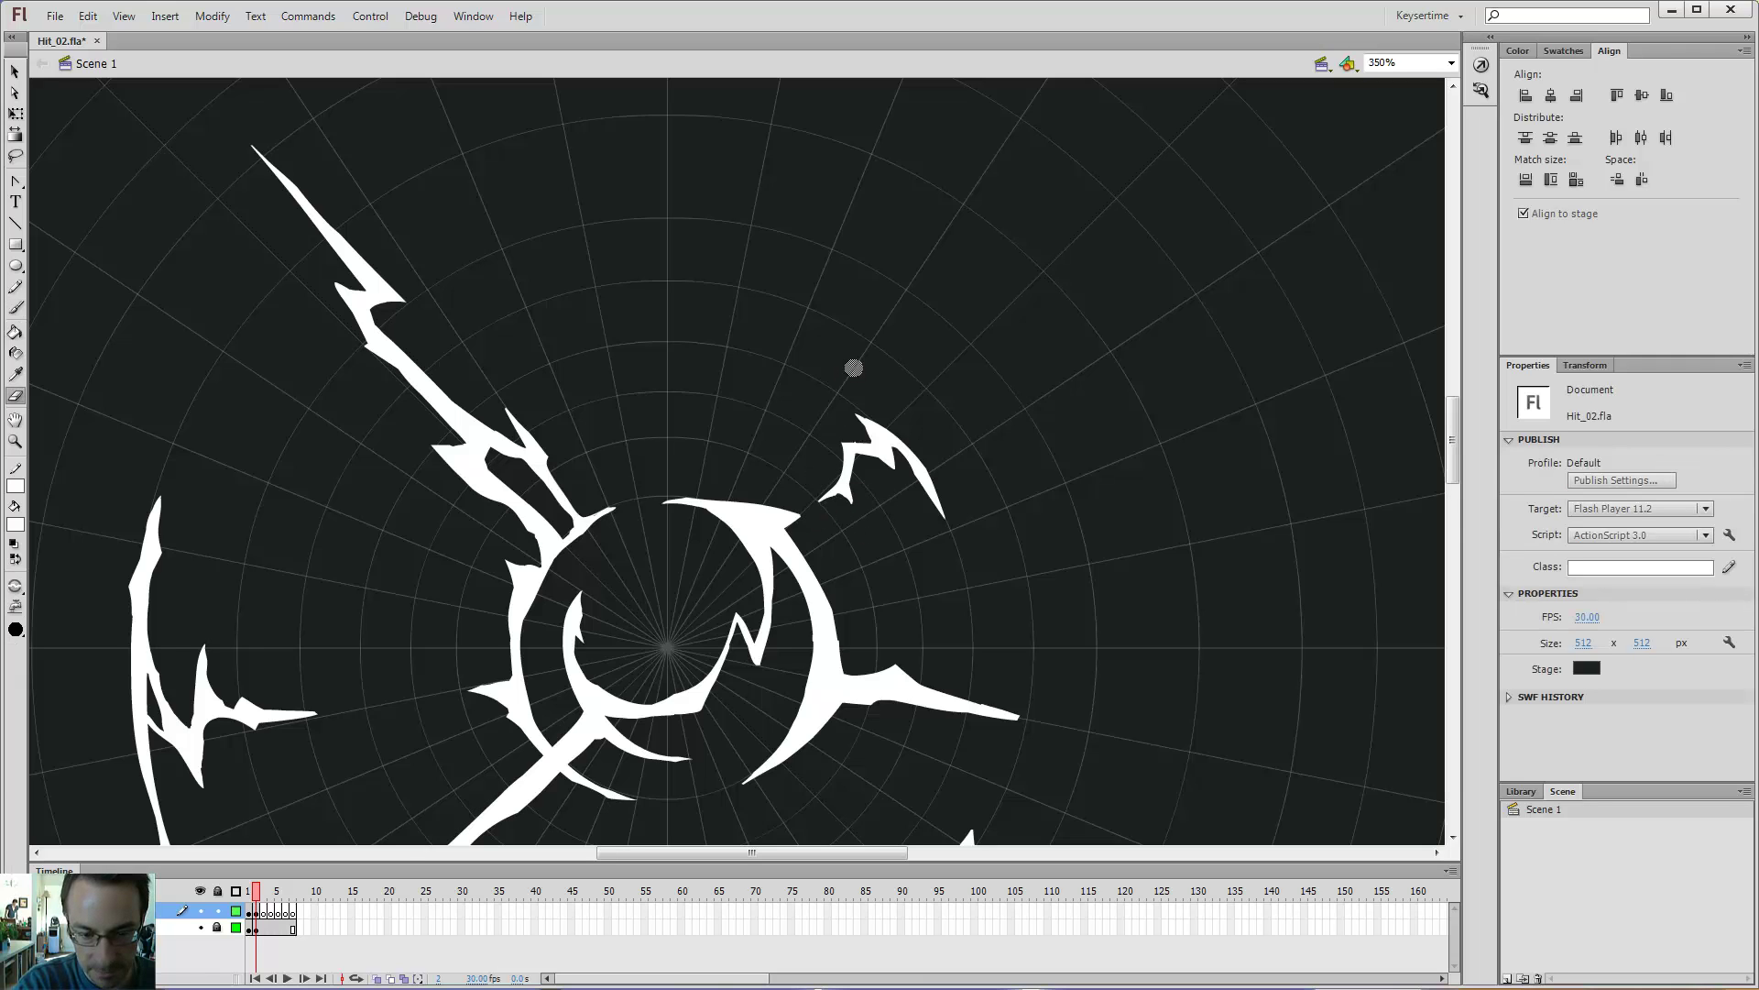
# - Hide the polar grid layer to show the artwork on the plain dark background
pyautogui.hotkey('ctrl', '-')
pyautogui.moveTo(822, 515); pyautogui.dragTo(1030, 426)
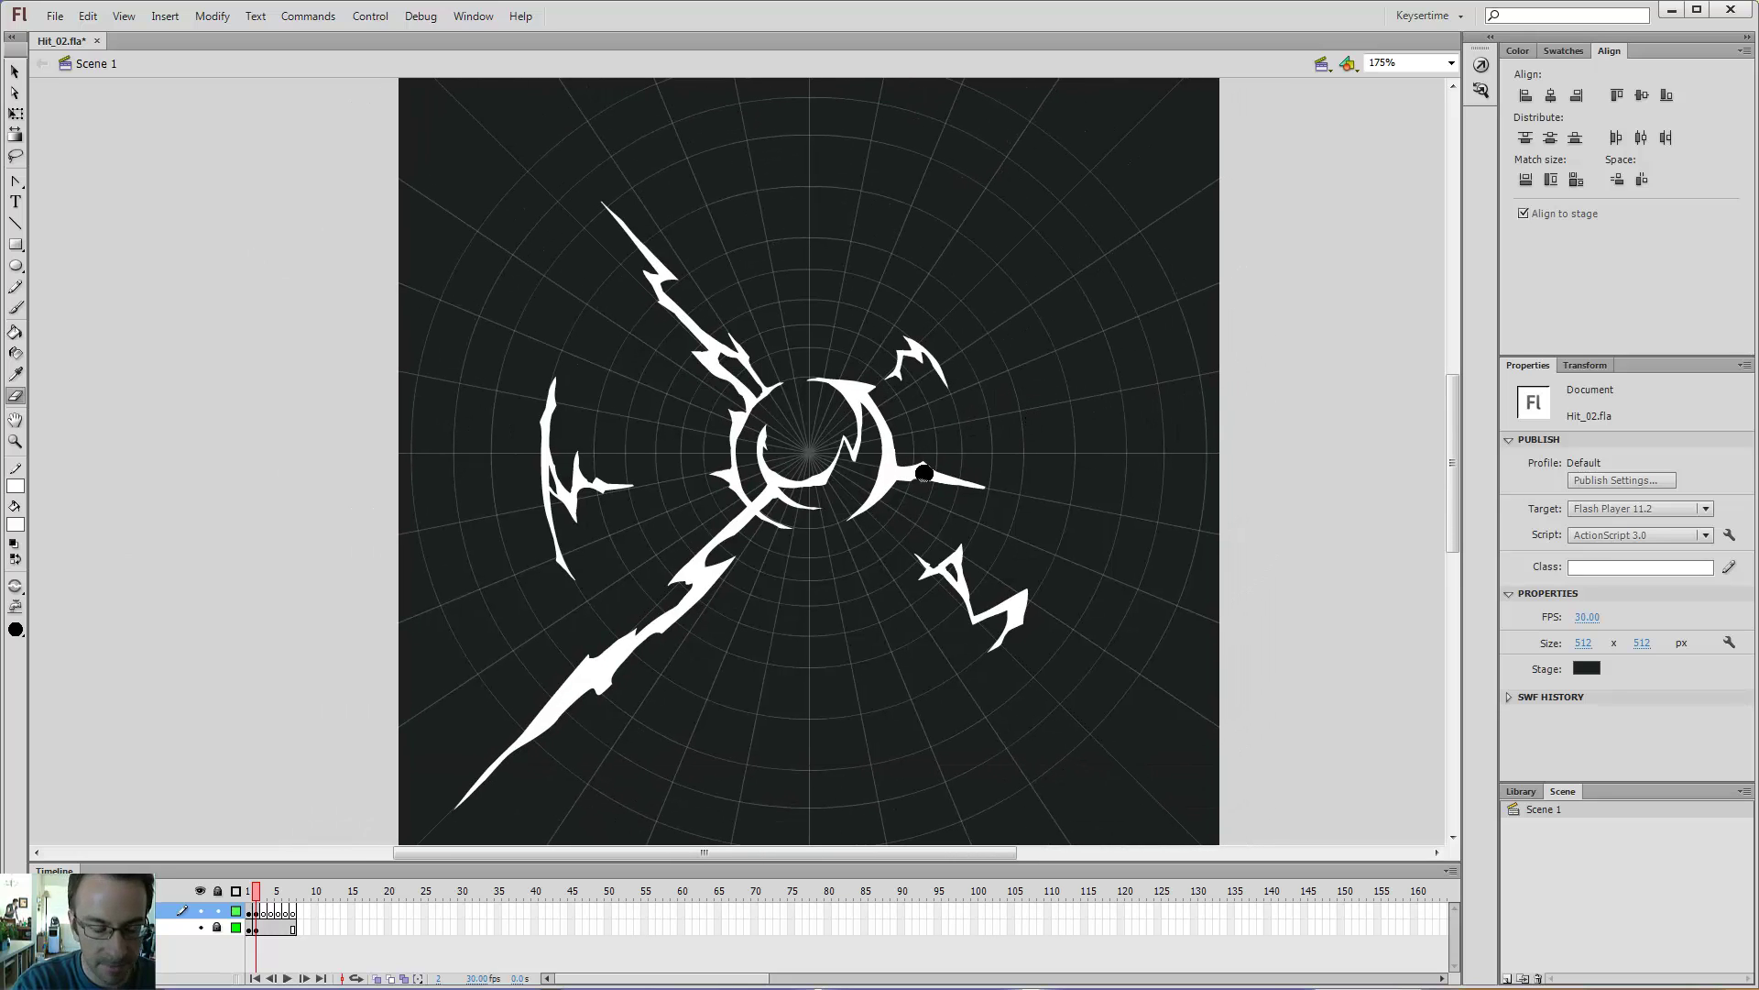
pyautogui.click(200, 928)
pyautogui.press('v')
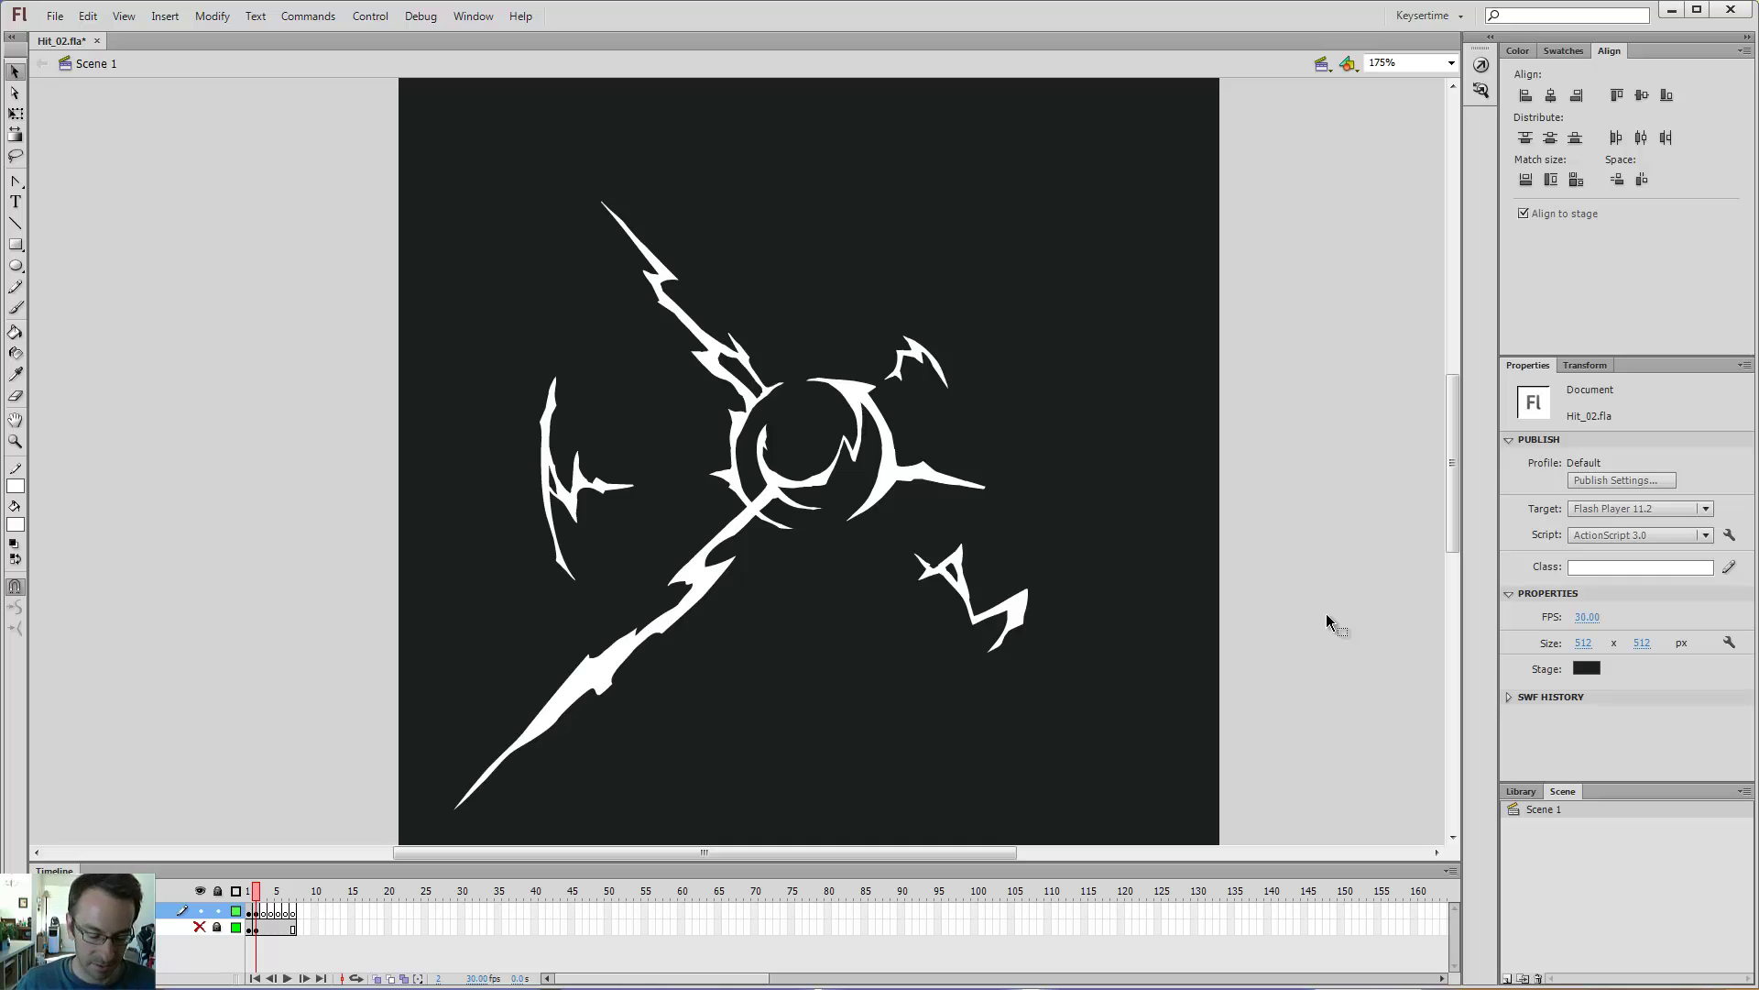
# - Flip back and forth between frames 1 and 2 to compare the hit effect's shapes and motion
pyautogui.press('.')
pyautogui.press(',')
pyautogui.press('.')
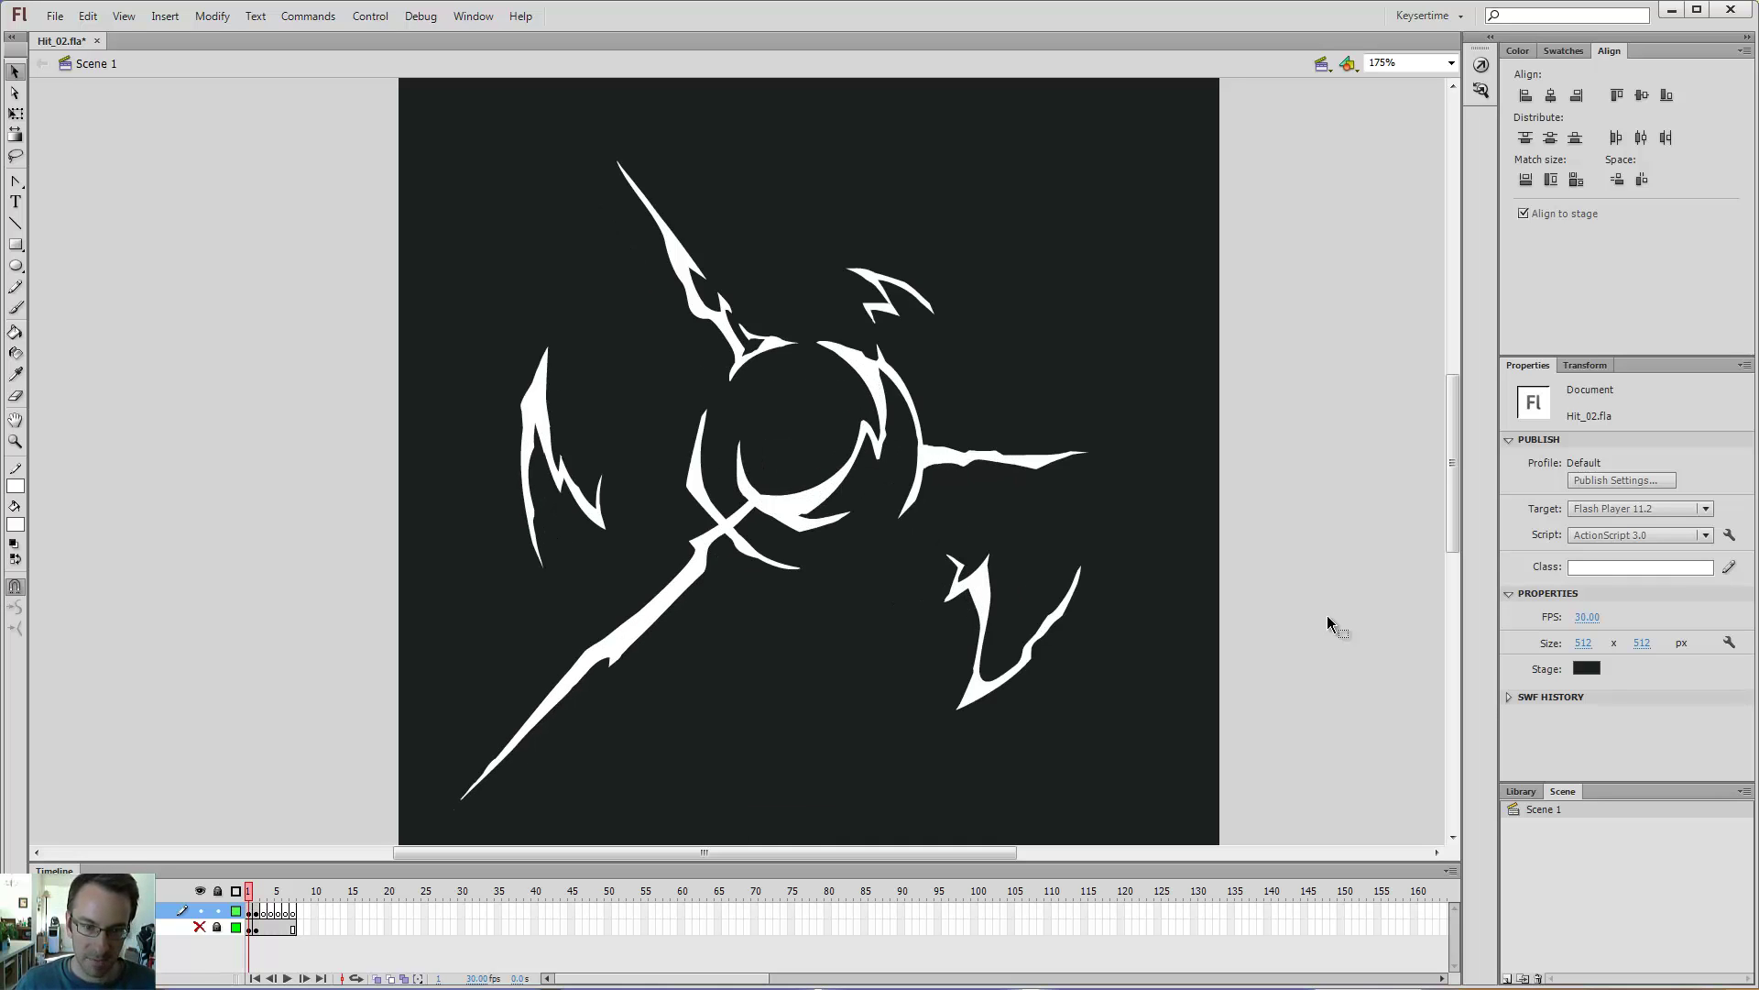
pyautogui.press('.')
pyautogui.press(',')
pyautogui.press(',')
pyautogui.press(',')
pyautogui.press('.')
pyautogui.press(',')
pyautogui.press('.')
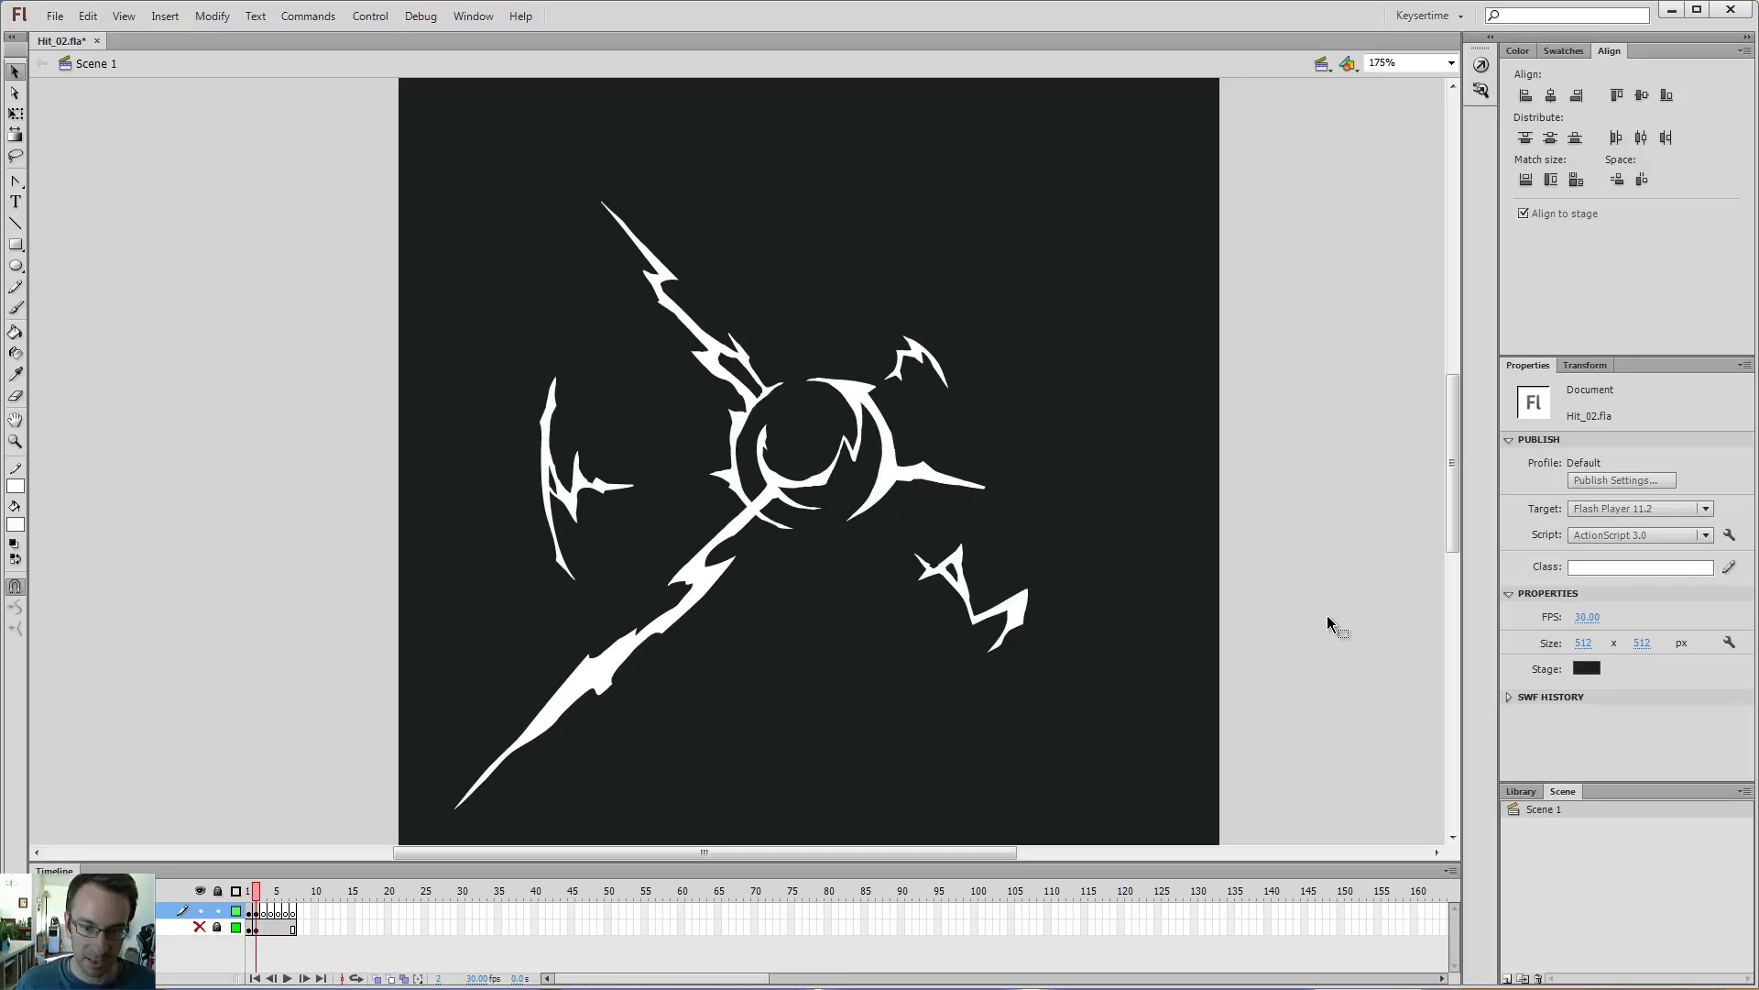
pyautogui.press(',')
pyautogui.press('.')
pyautogui.press(',')
pyautogui.press('.')
pyautogui.press(',')
pyautogui.press('.')
pyautogui.press(',')
pyautogui.press('.')
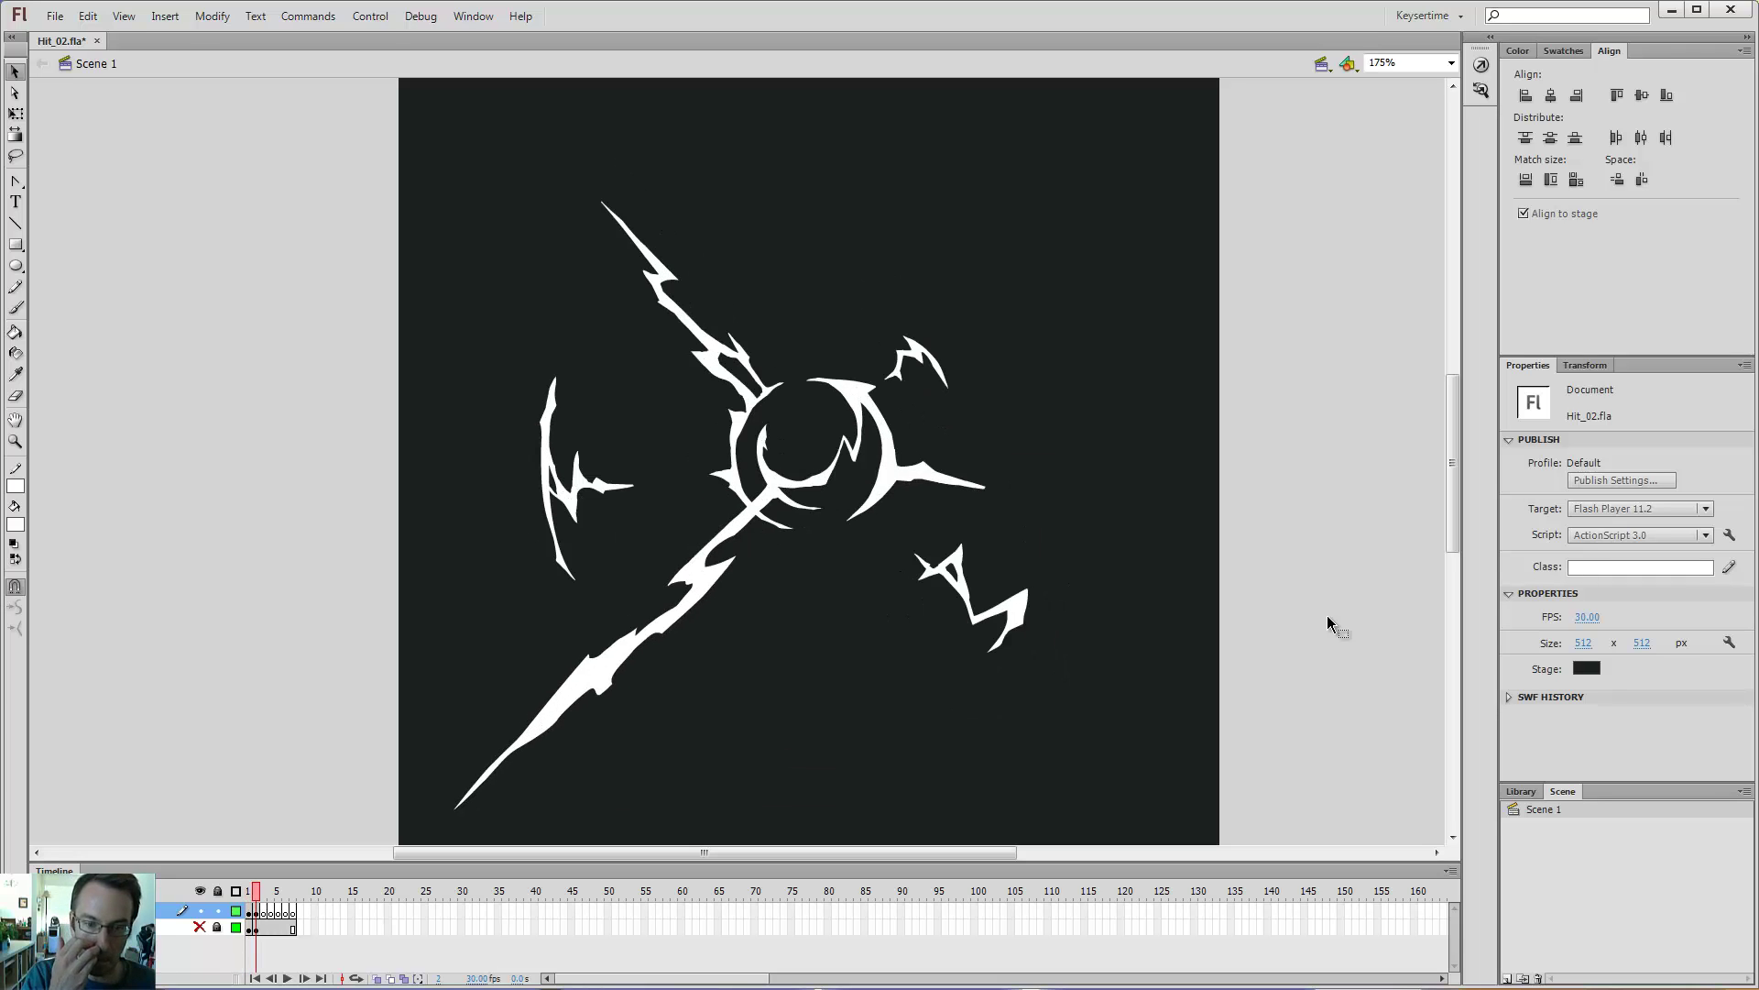